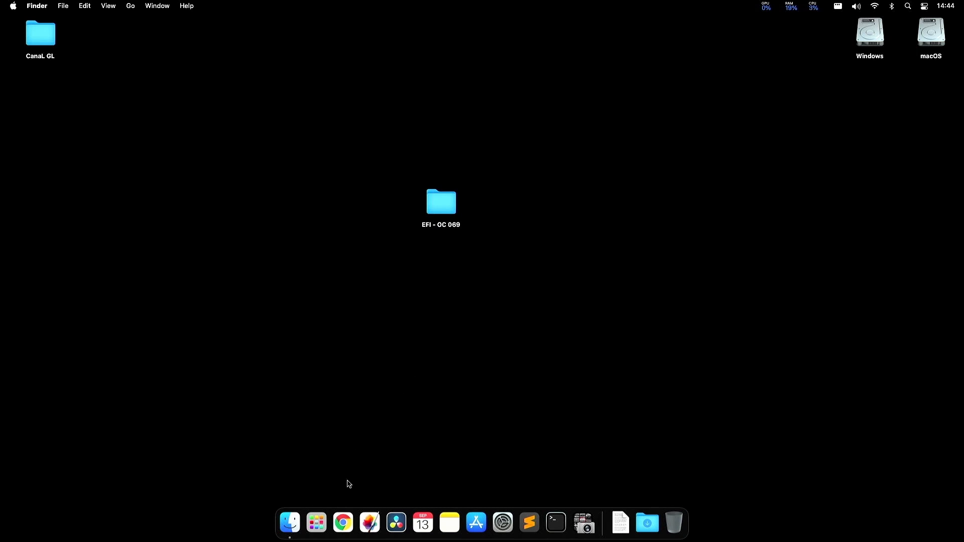
- Switch to Google Chrome, search for "opencore", and open the Releases page of the acidanthera/OpenCorePkg repository
click(343, 523)
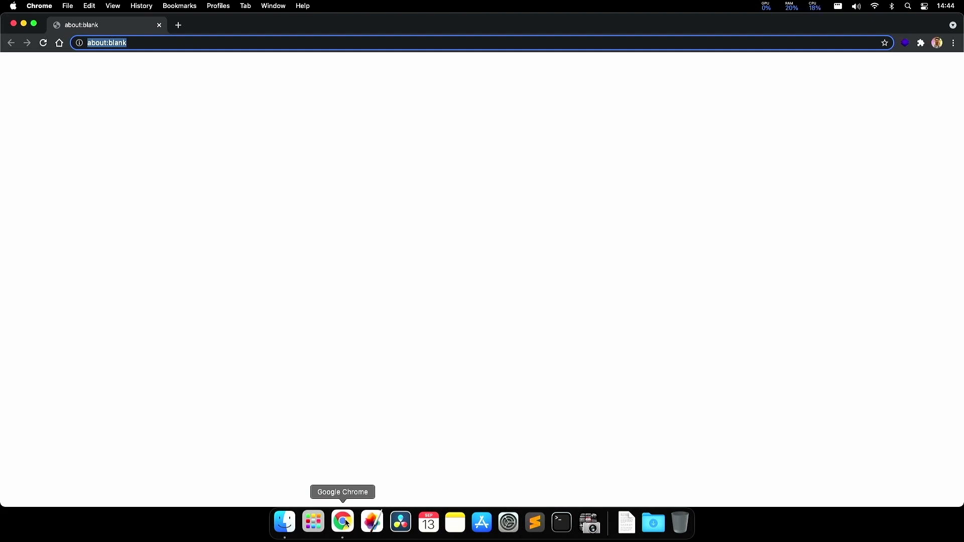
text(opencore)
key(Return)
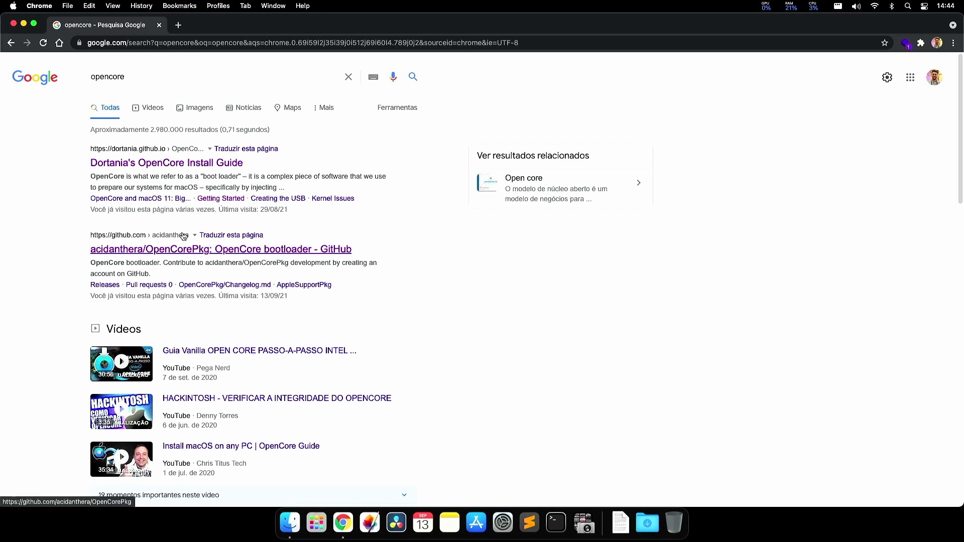
click(201, 252)
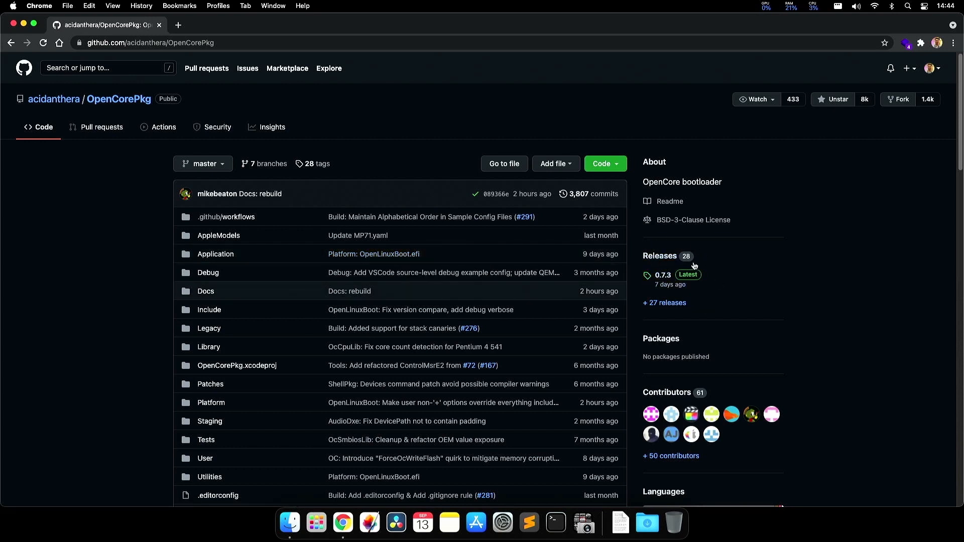
click(660, 256)
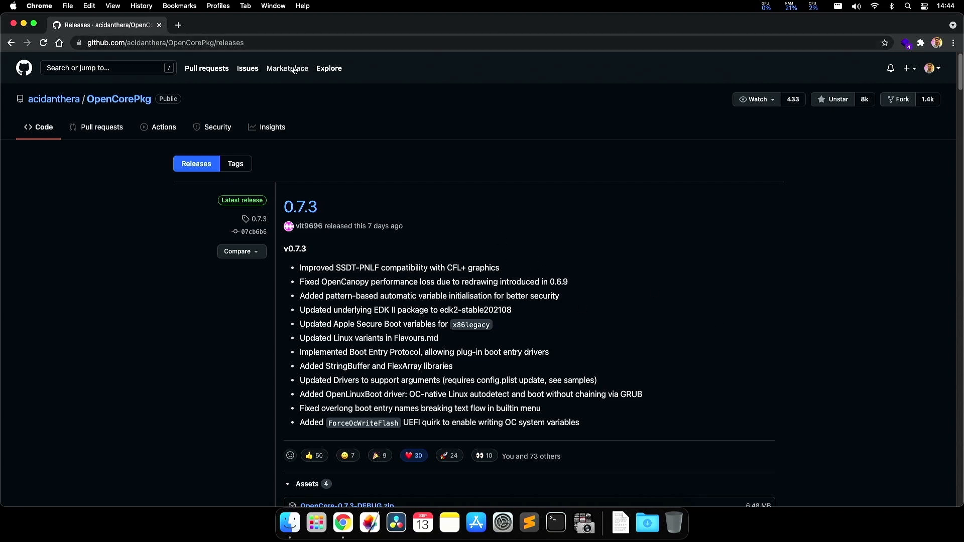
- Check the 0.6.9 release entry and download OpenCore-0.7.3-RELEASE.zip from the latest release's assets
scroll(474, 334, down, 4)
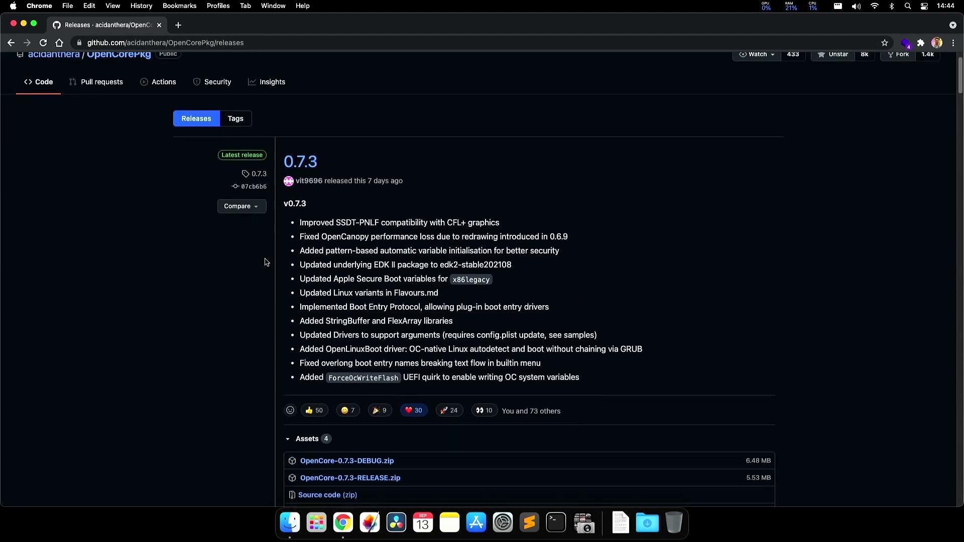
scroll(943, 131, down, 20)
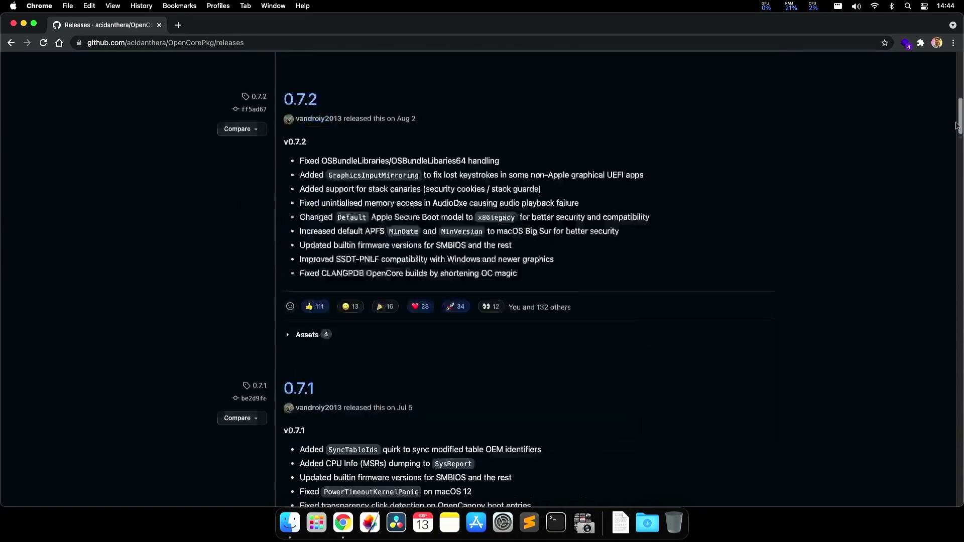
scroll(948, 188, down, 15)
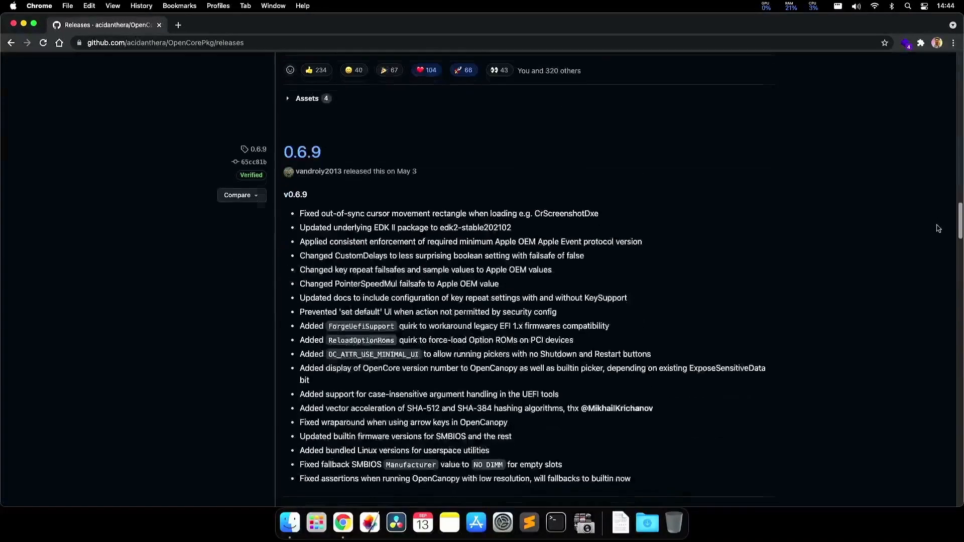
drag(426, 147, 373, 141)
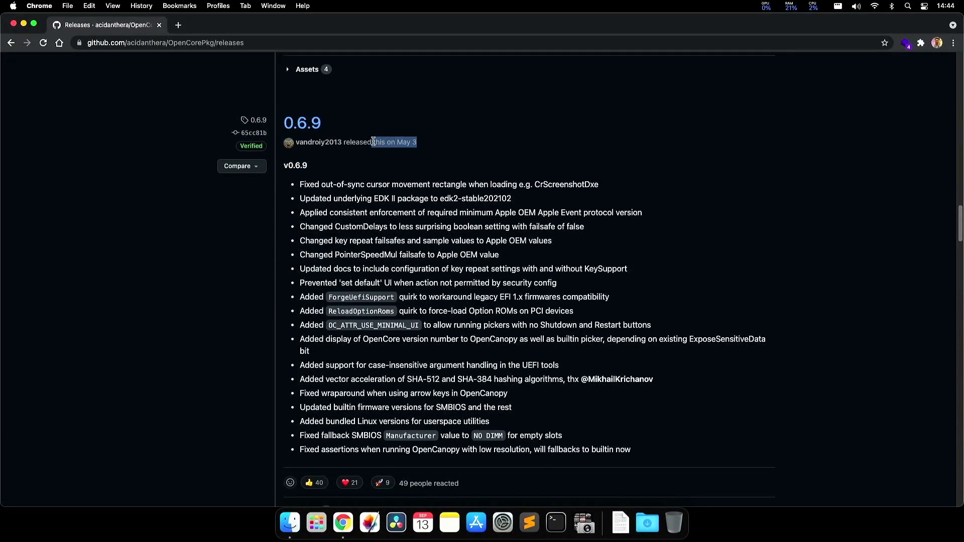
drag(961, 238, 960, 85)
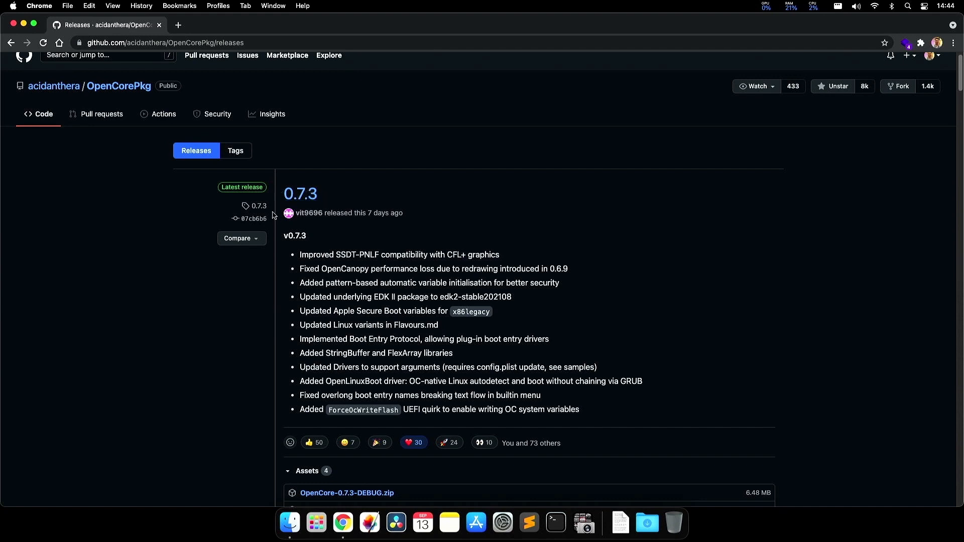
scroll(285, 287, down, 3)
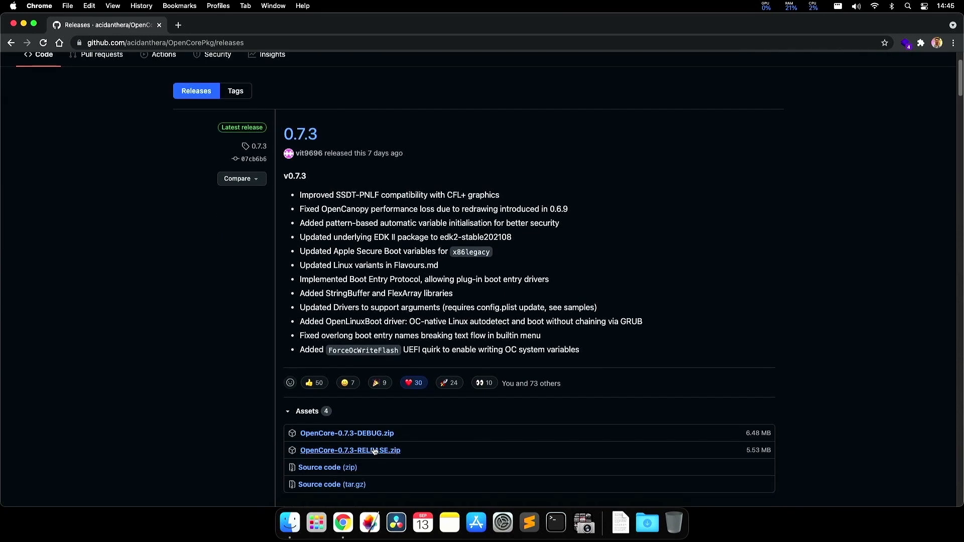
click(387, 451)
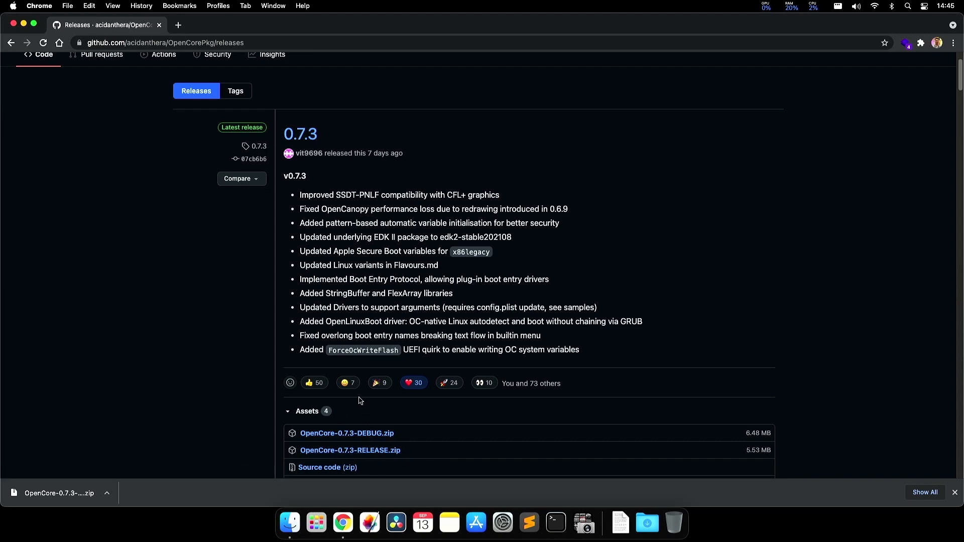
- Search for "propertree" in a new tab and download the corpnewt/ProperTree repository as a ZIP
click(178, 25)
text(proper)
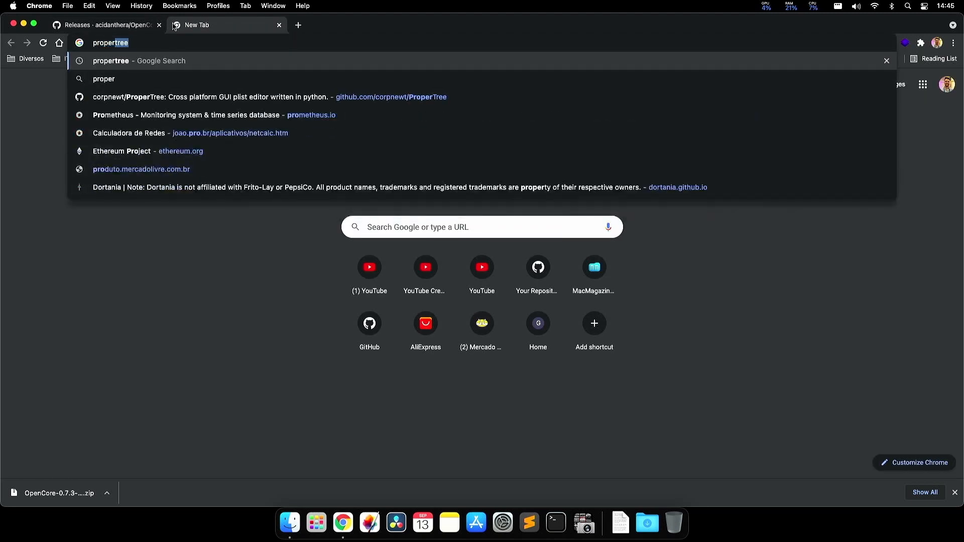
key(Return)
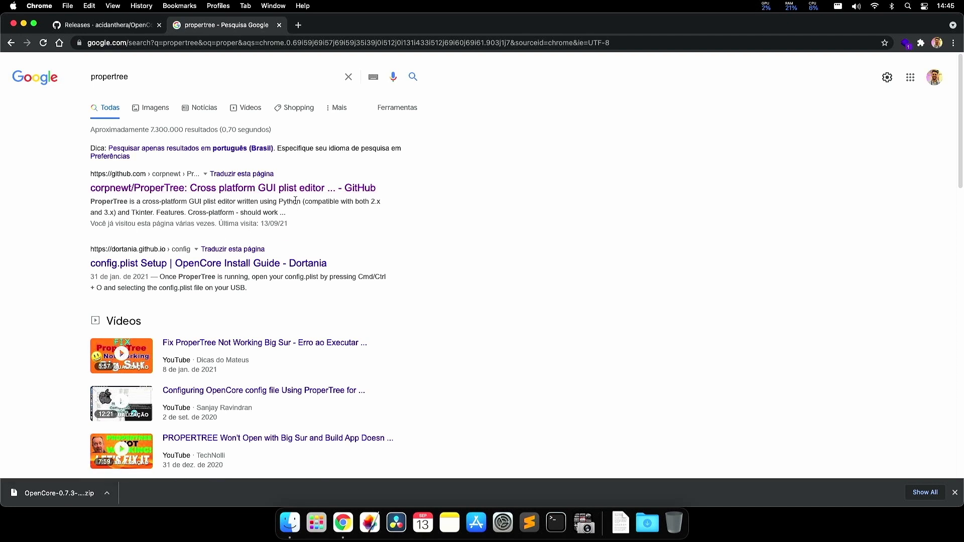
click(234, 188)
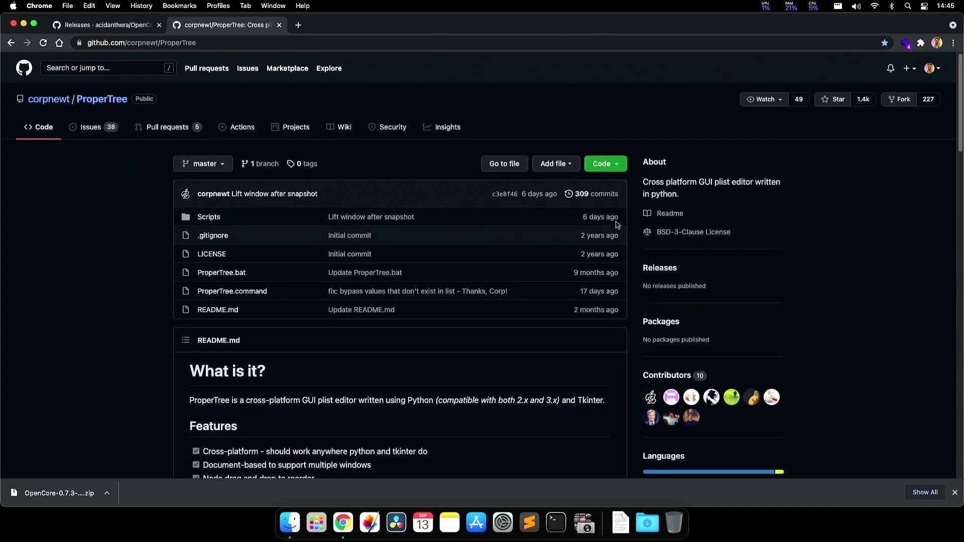
click(605, 164)
click(497, 295)
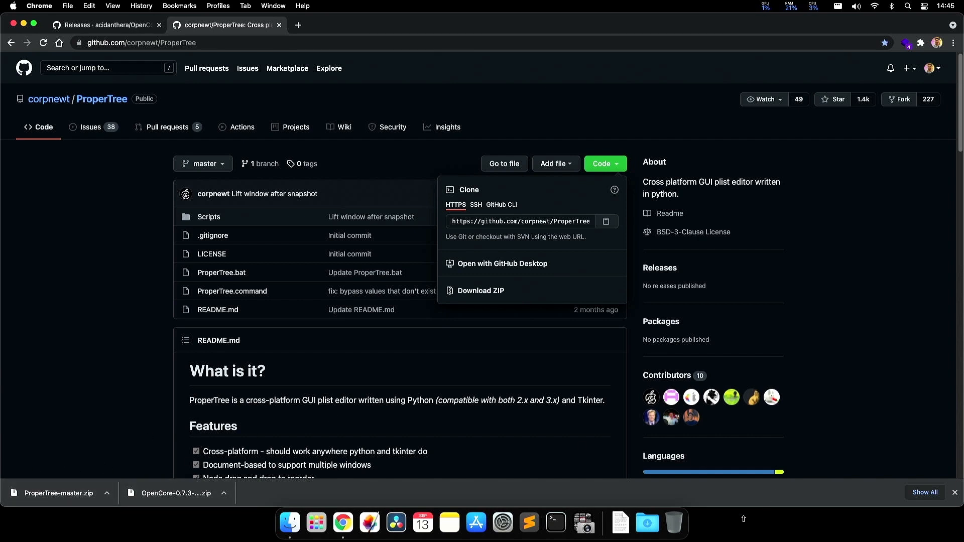
- Switch to the Downloads folder in Finder, extract ProperTree-master.zip and OpenCore-0.7.3-RELEASE.zip, and hide the browser
click(647, 522)
click(658, 487)
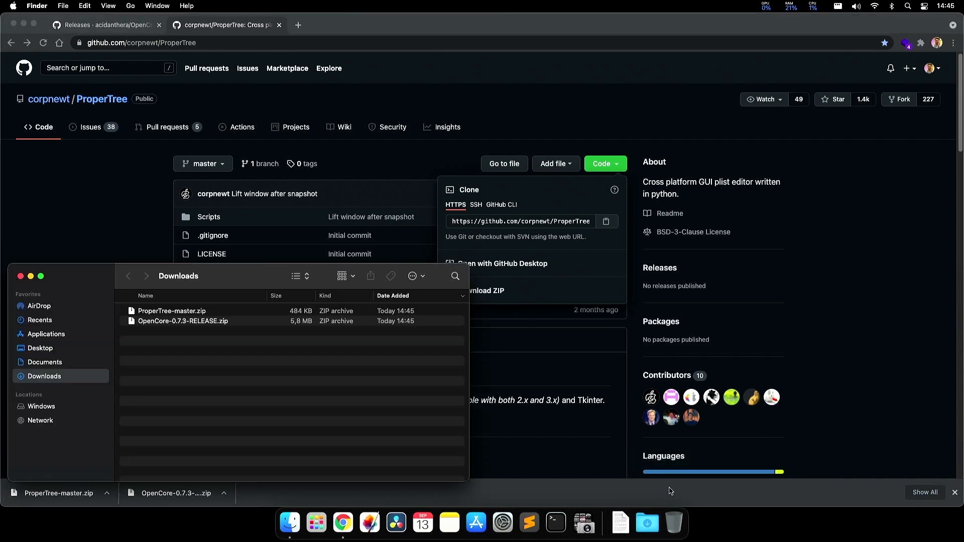
key(Down)
key(super+o)
key(Down)
key(super+o)
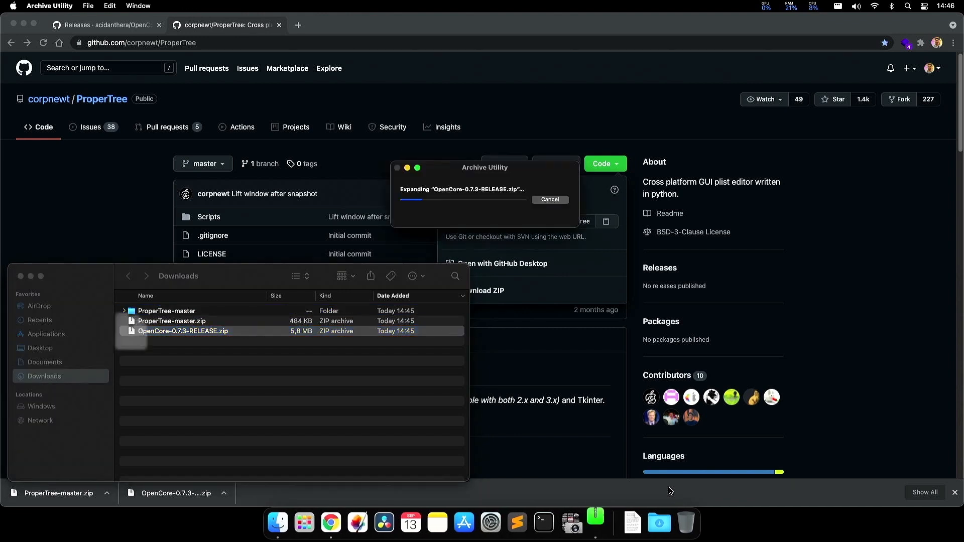
key(super+h)
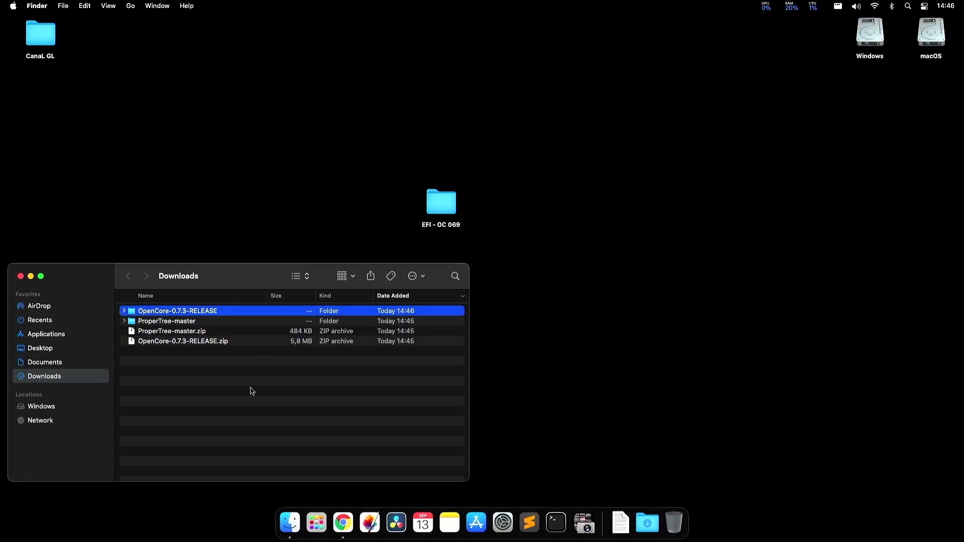
- Move the ProperTree-master.zip and OpenCore-0.7.3-RELEASE.zip archives to the Trash
key(Down)
key(Down)
key(shift+Down)
key(super+BackSpace)
- Open the ProperTree-master folder and highlight the ProperTree.command and ProperTree.bat launchers in turn
key(Up)
key(Up)
key(Down)
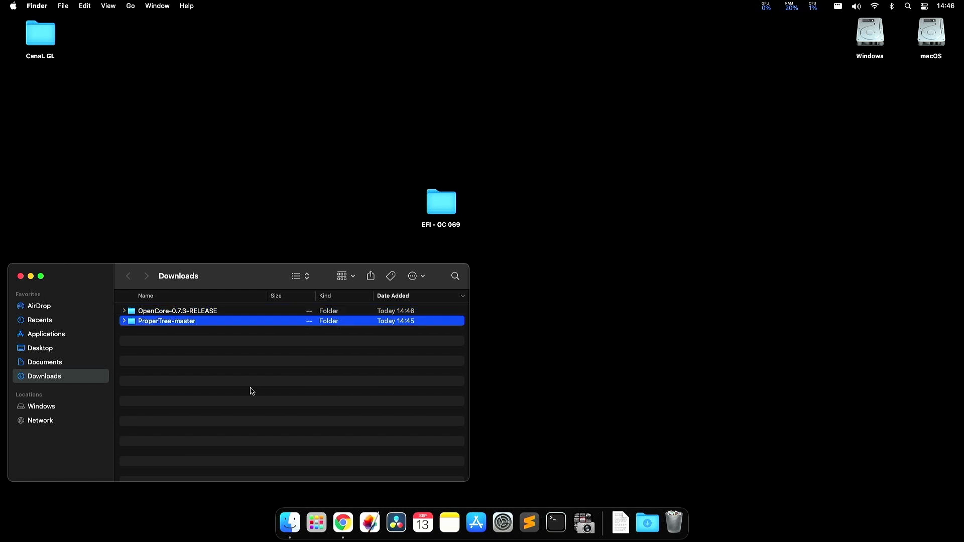
key(super+o)
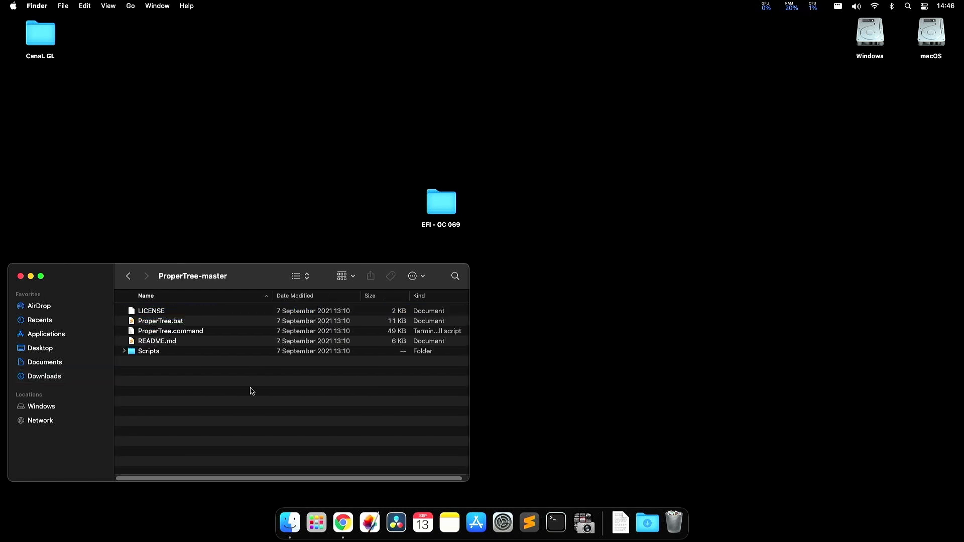
click(199, 335)
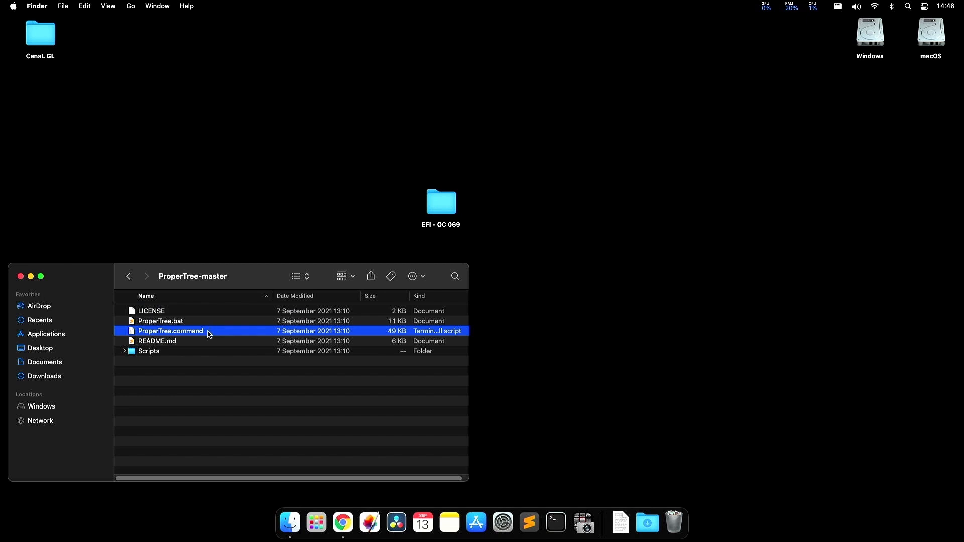
click(182, 324)
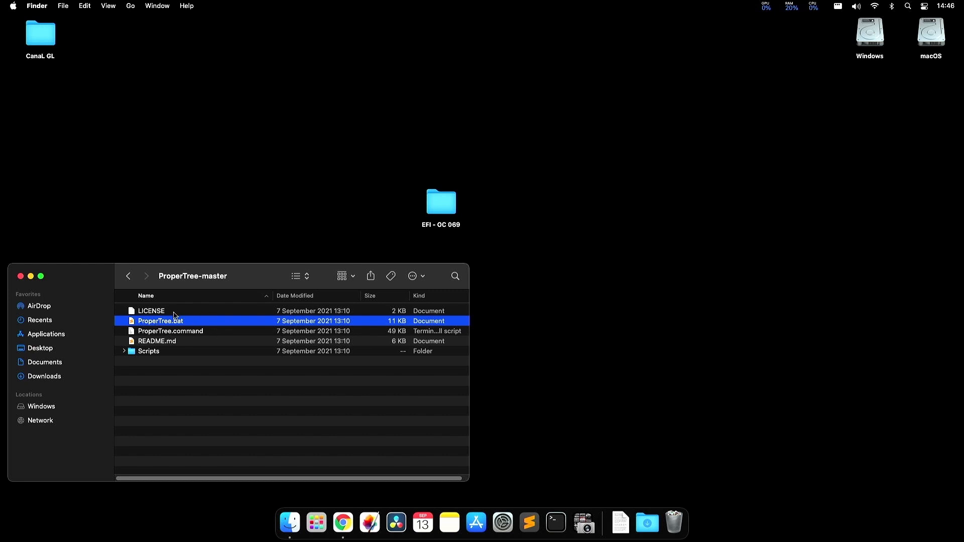
- Open ProperTree.command with the option that overrides the unverified-developer block, and confirm opening it
click(197, 333)
right_click(190, 337)
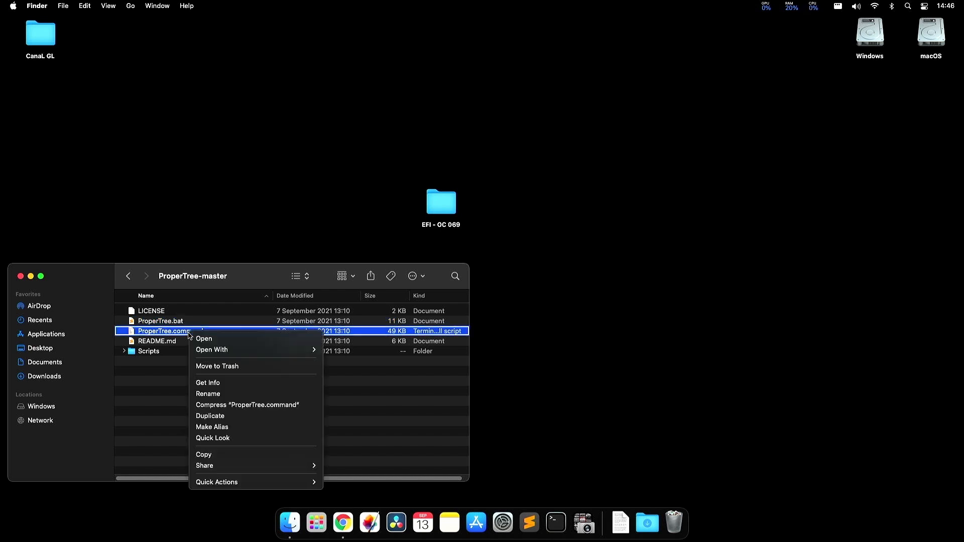
key(alt)
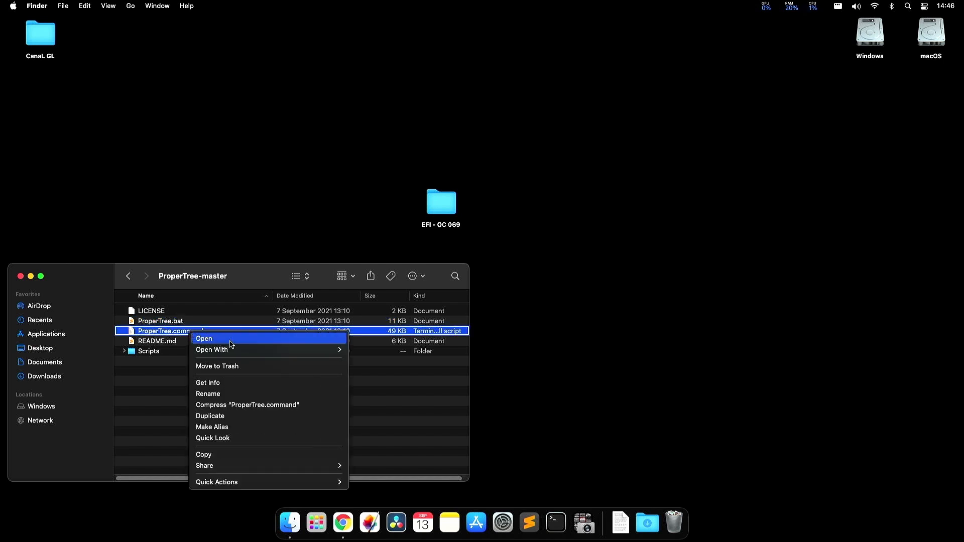
key(alt)
key(alt)
key(alt)
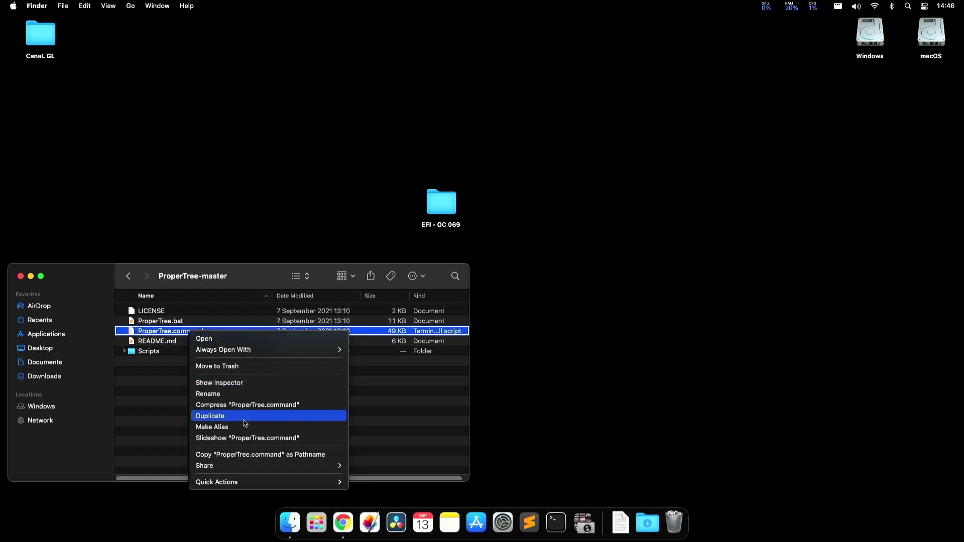
key(alt)
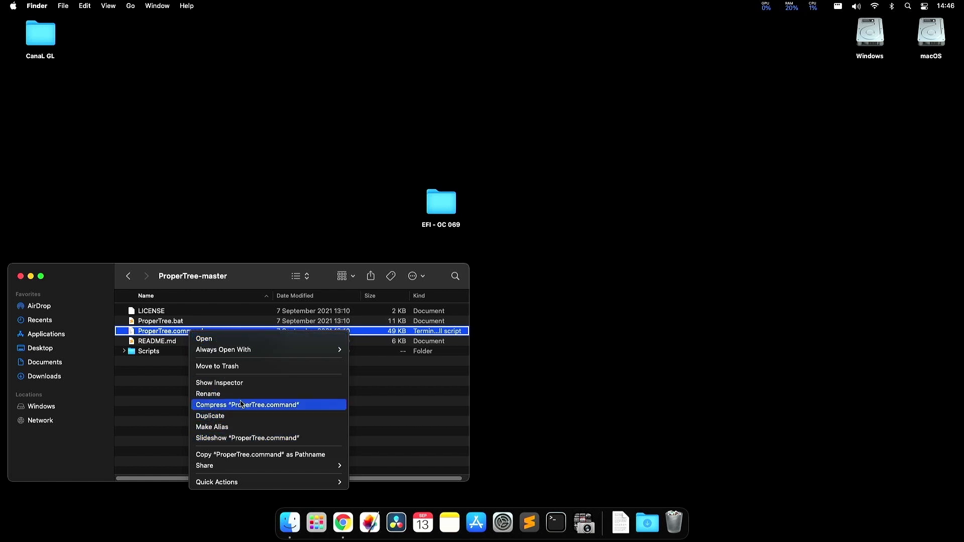
key(alt)
alt+click(210, 339)
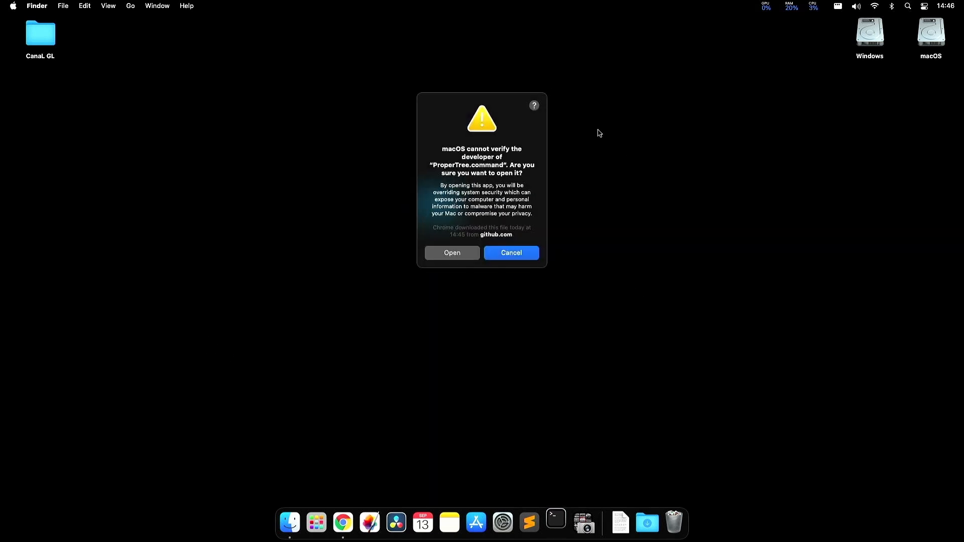
click(443, 253)
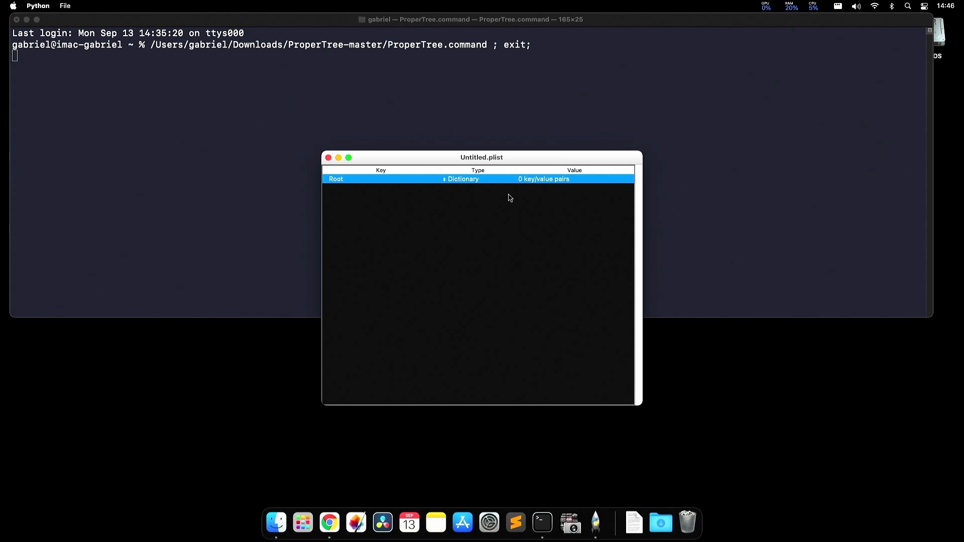
- Move the Untitled.plist window aside, view the General page of Security & Privacy in System Preferences, and quit the preferences
drag(495, 164, 242, 82)
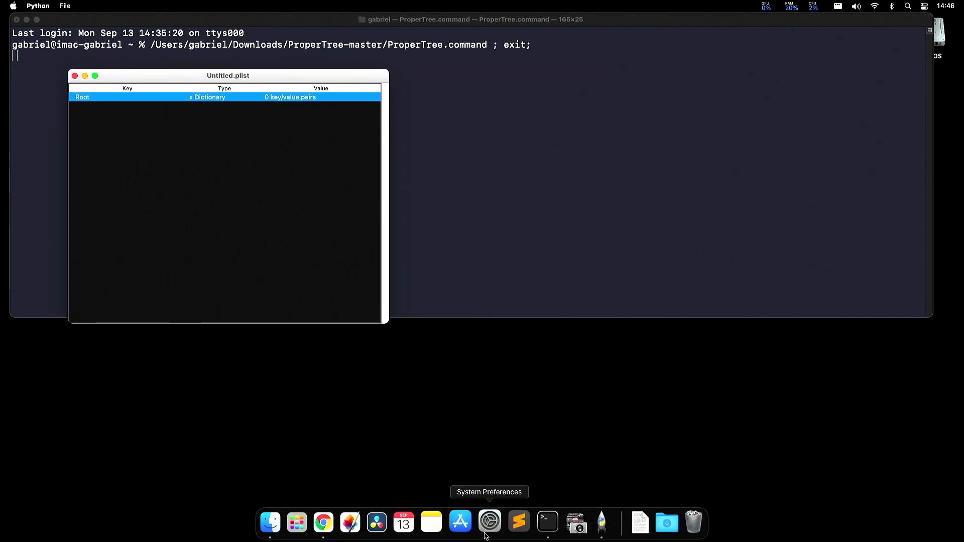
click(489, 523)
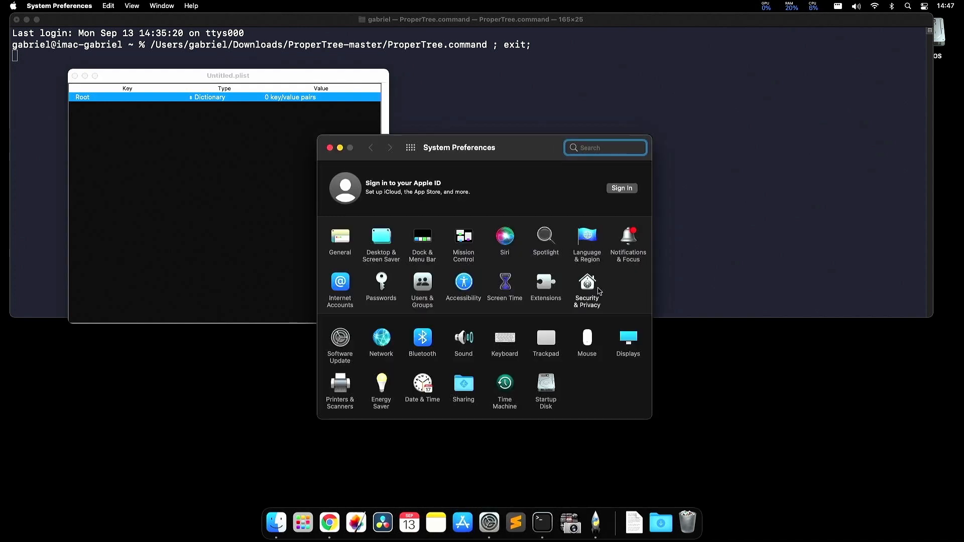
click(587, 284)
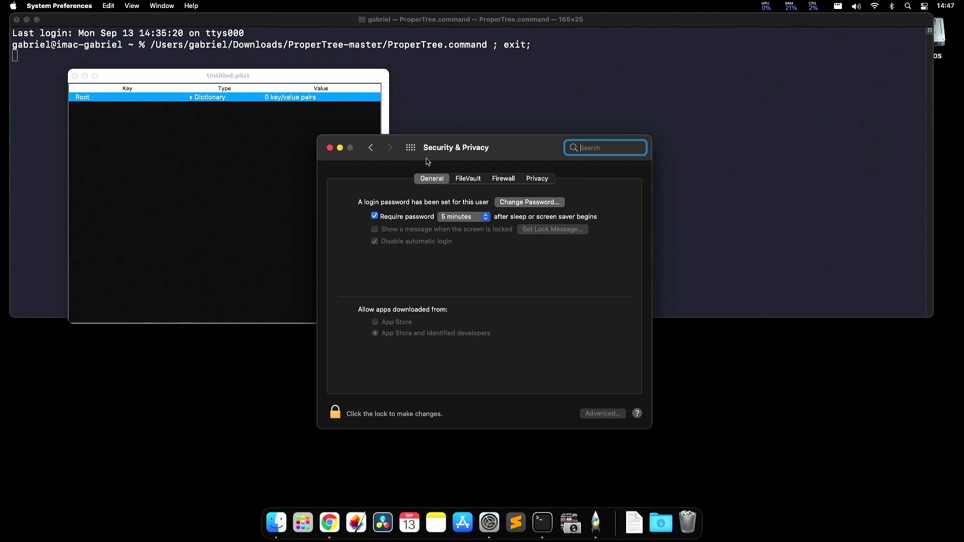
key(super+q)
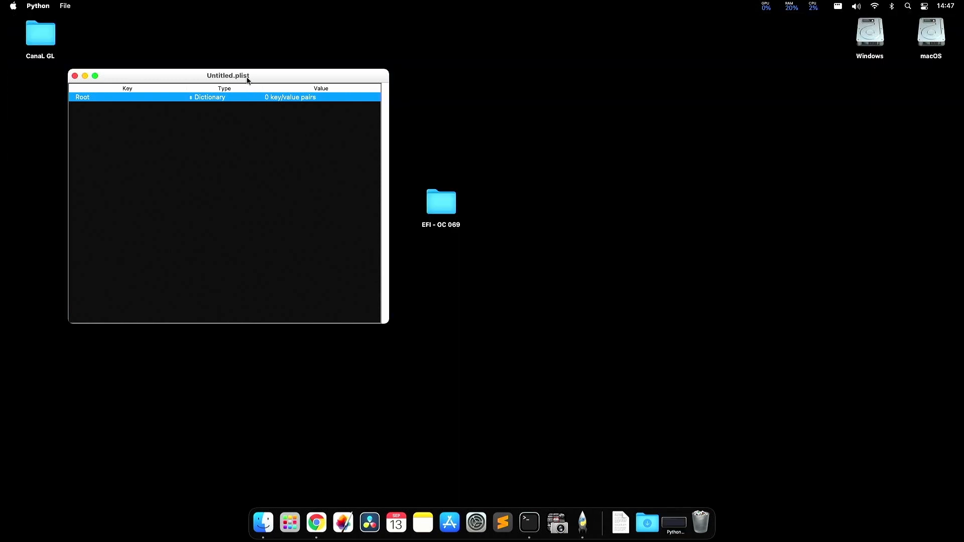
- Reposition the Untitled.plist window, open the OC folder inside EFI - OC 069 on the desktop, and select config.plist
drag(249, 81, 229, 143)
double_click(444, 207)
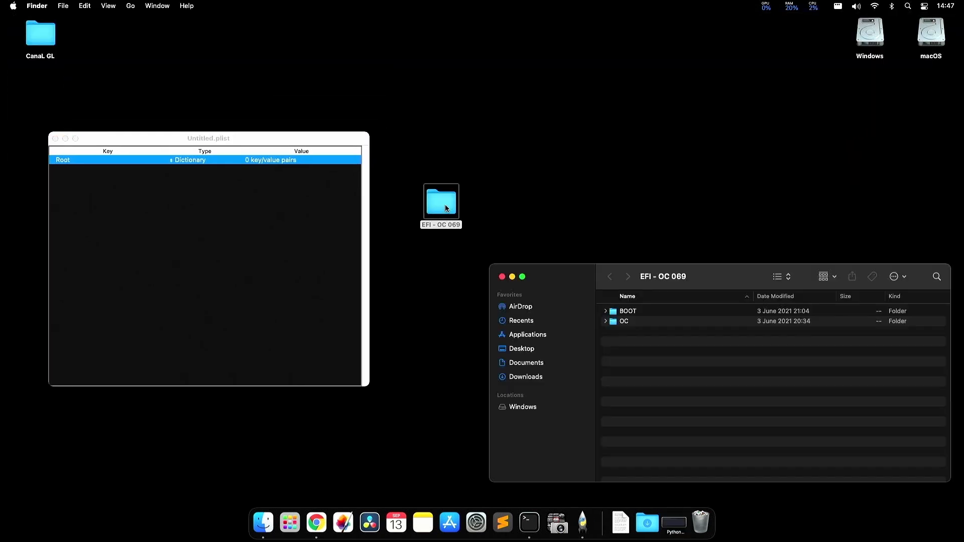
double_click(624, 322)
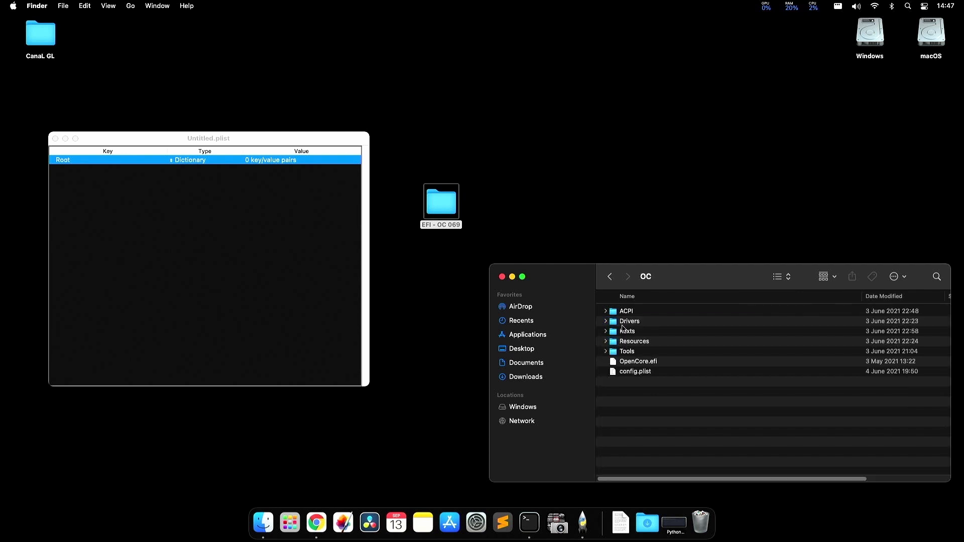
click(644, 373)
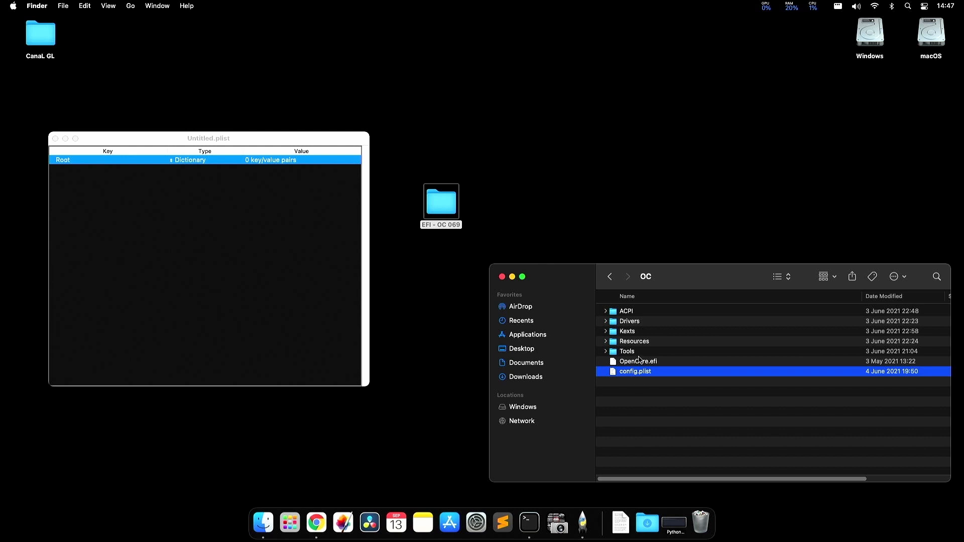
- Open config.plist in ProperTree, resize its window to fill half of the screen, and close the OC folder window
drag(634, 381, 583, 522)
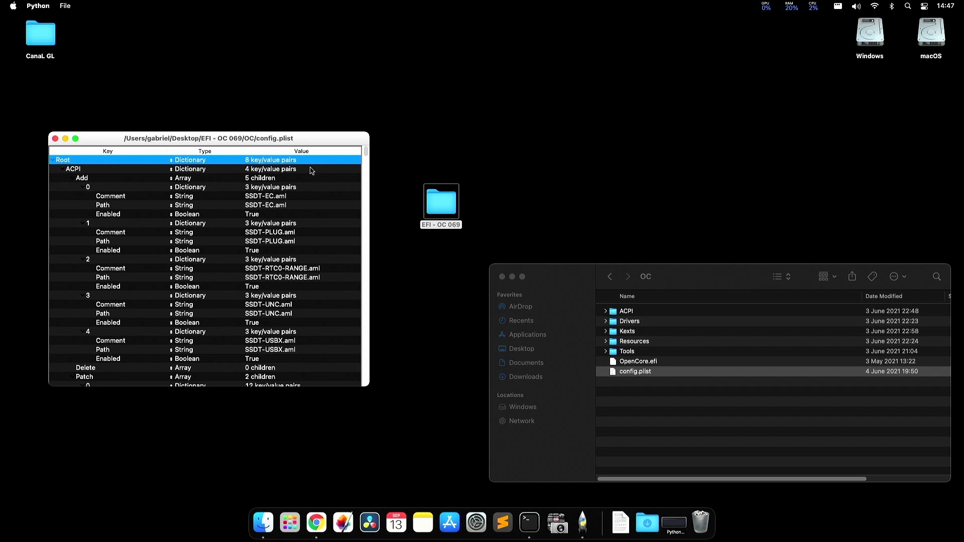
drag(277, 143, 20, 159)
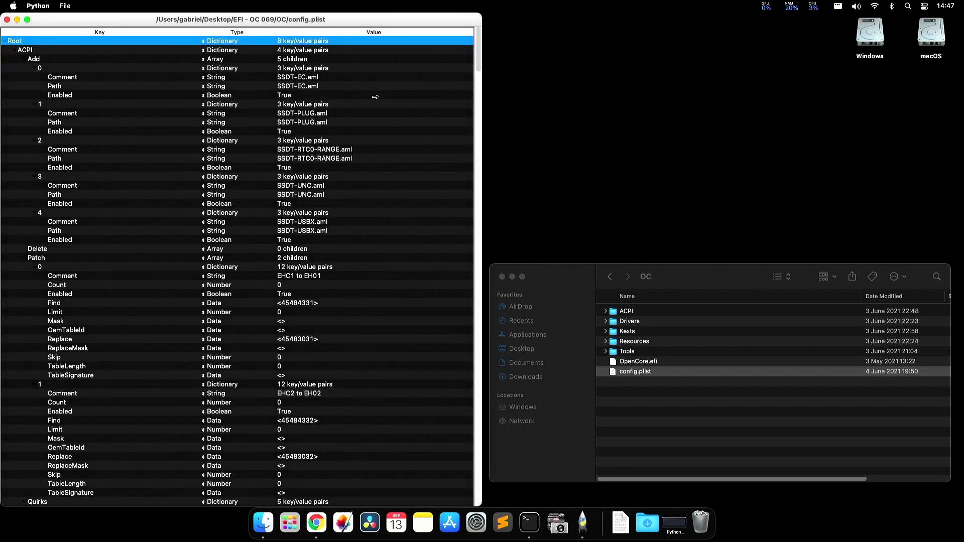
click(576, 384)
key(super+w)
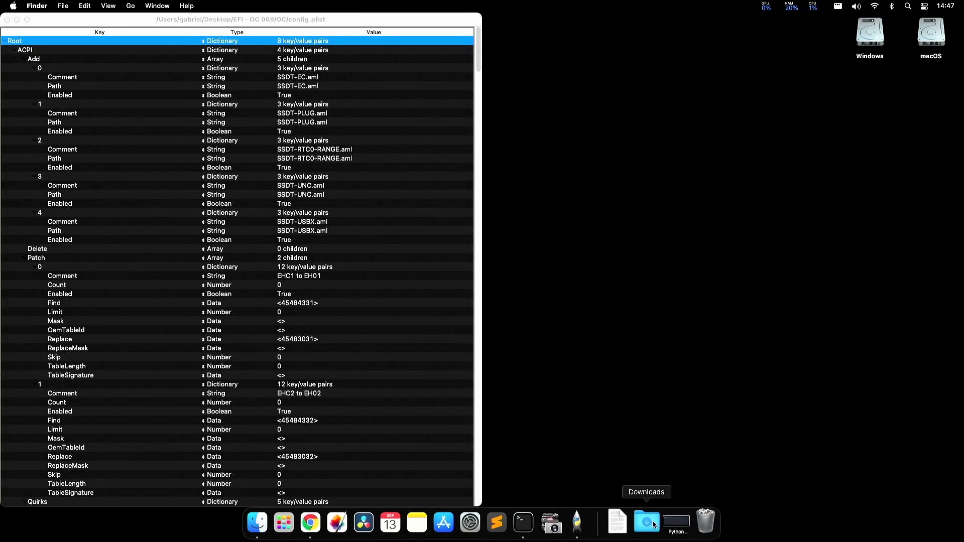
- Open the Docs folder of OpenCore-0.7.3-RELEASE in Downloads and select Sample.plist
click(647, 522)
click(659, 487)
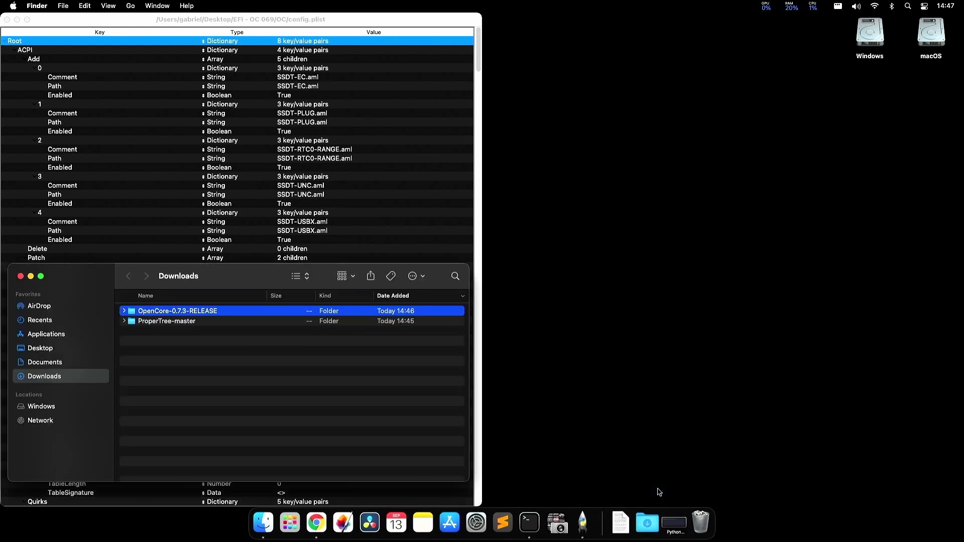
key(super+Down)
key(Down)
key(super+Down)
key(d)
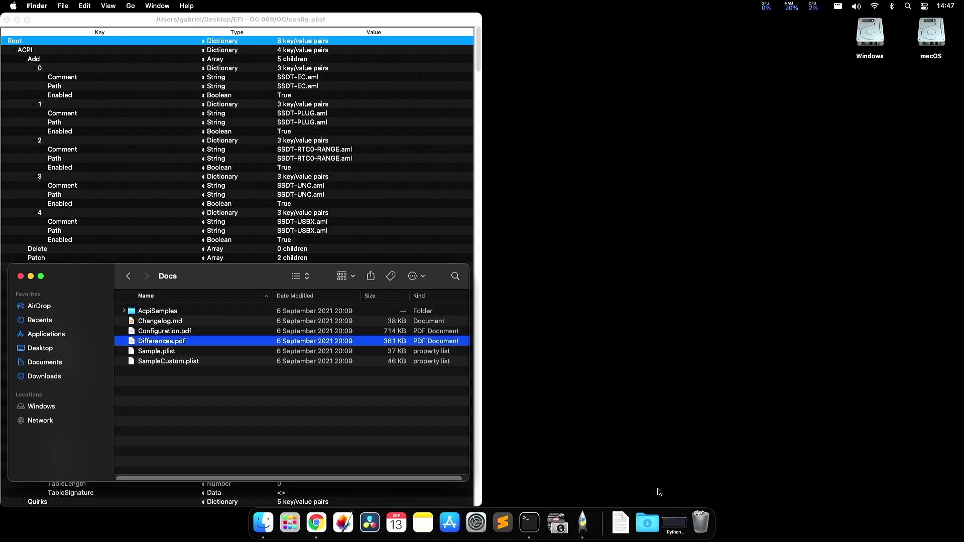
key(s)
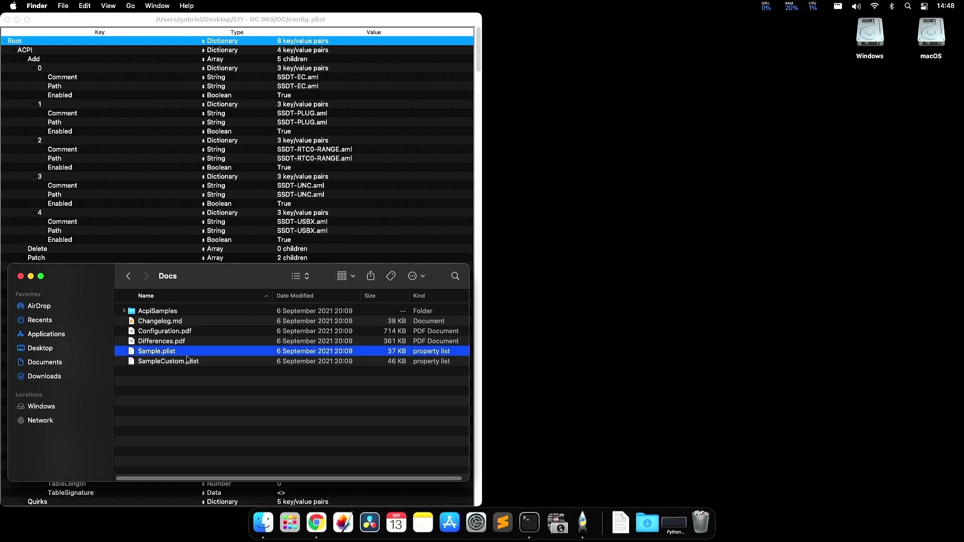
- Go back to the OpenCore-0.7.3-RELEASE folder, reopen Docs, and highlight Sample.plist
key(super+Up)
key(Down)
key(Up)
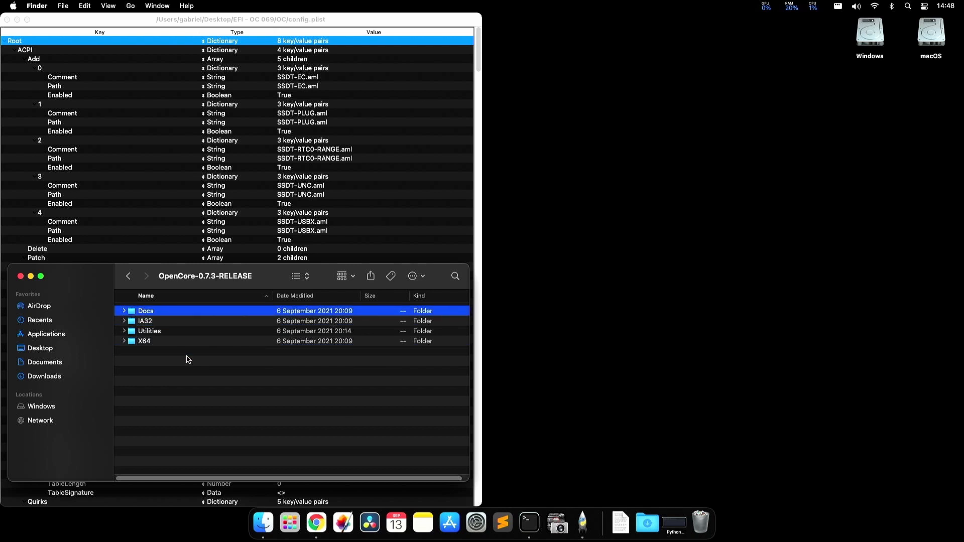
key(super+Down)
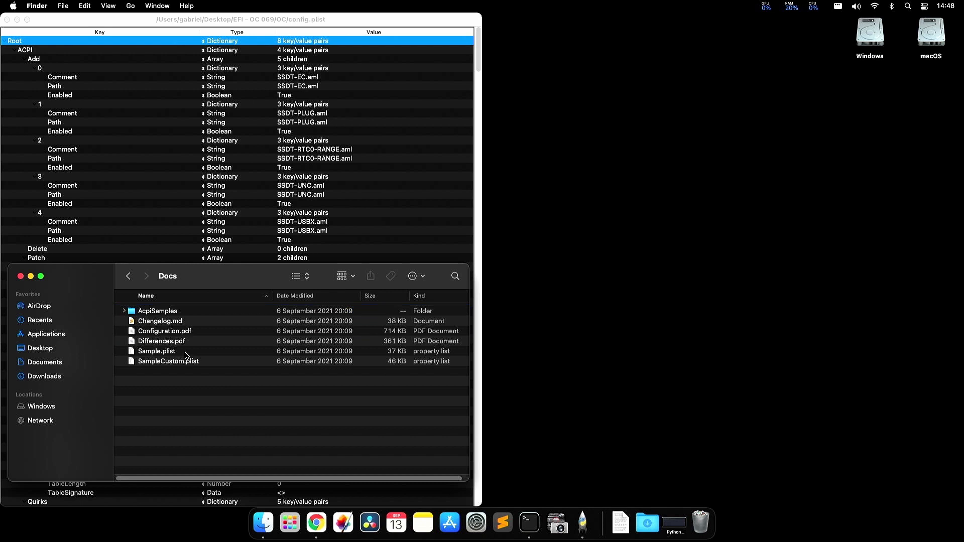
click(182, 353)
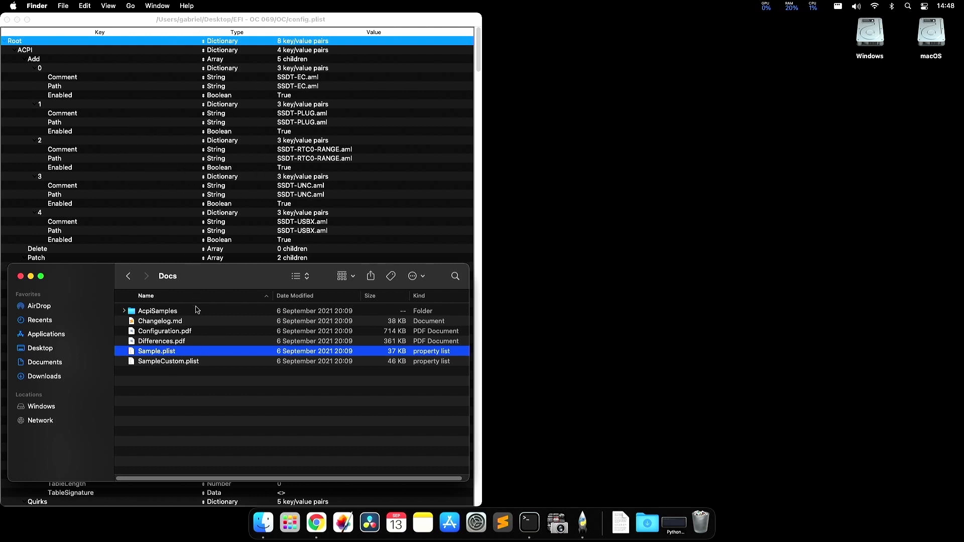
- Re-enter the Docs folder from Downloads and open Sample.plist in ProperTree, with its window filling the half beside config.plist
key(super+Up)
key(super+Up)
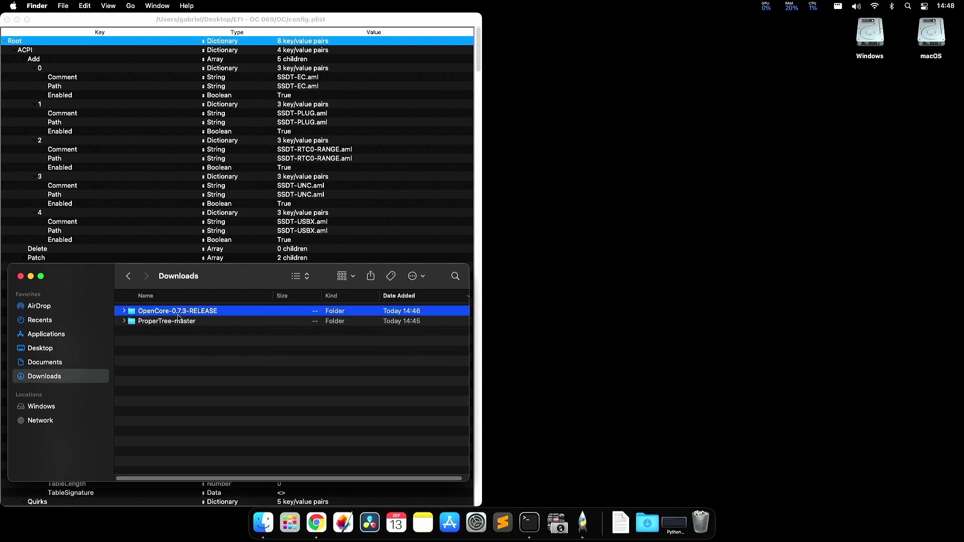
key(super+Down)
key(super+Down)
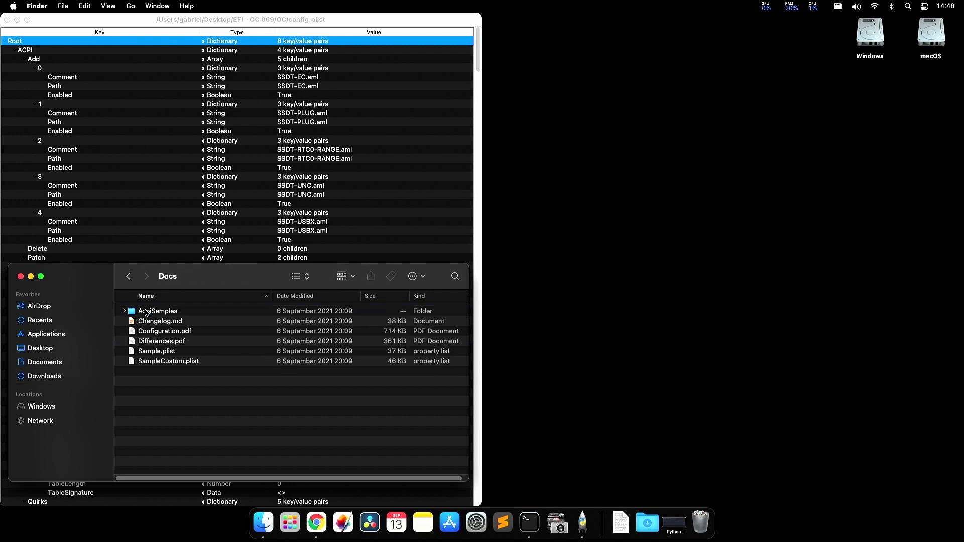
drag(154, 351, 583, 522)
drag(404, 21, 963, 117)
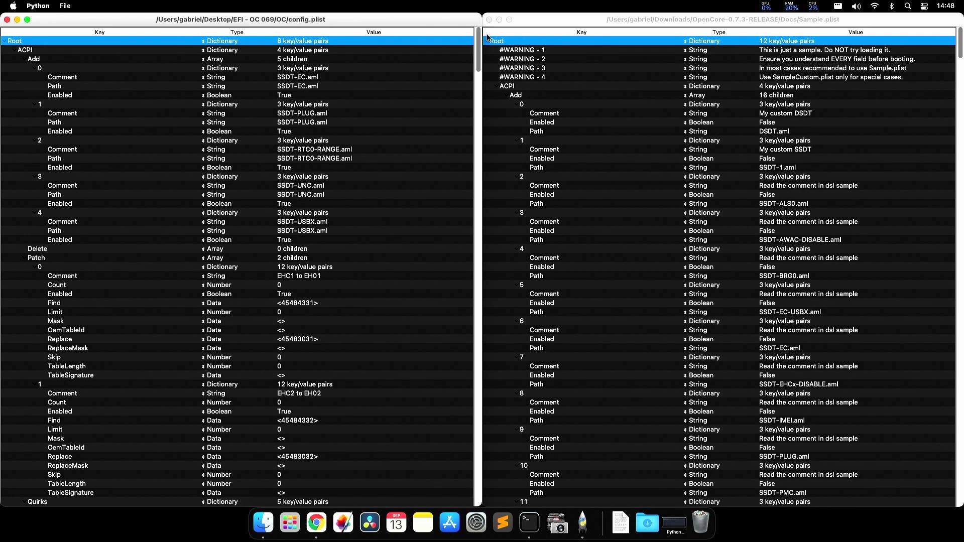
- Collapse all nodes in Sample.plist and config.plist, and expand Root in Sample.plist to list its top-level entries
right_click(537, 44)
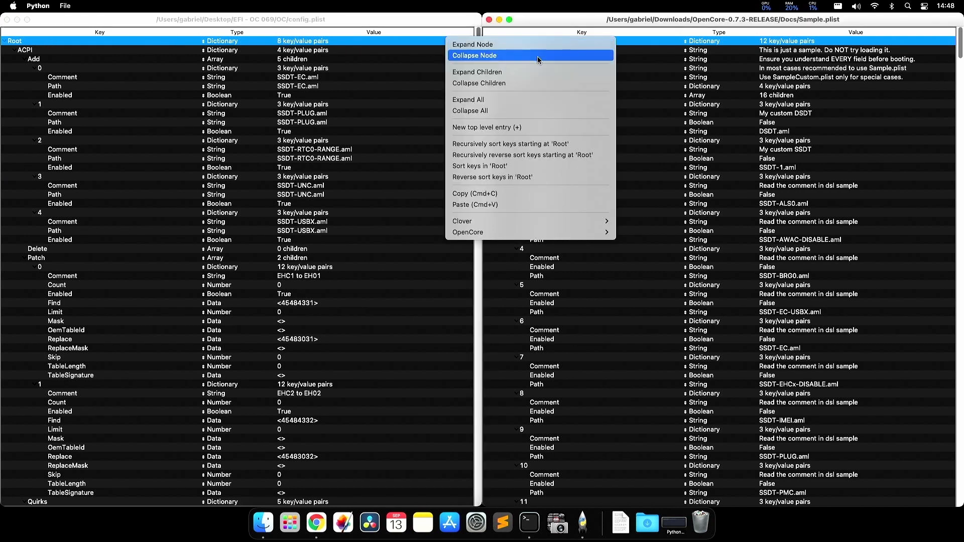
click(472, 111)
right_click(158, 47)
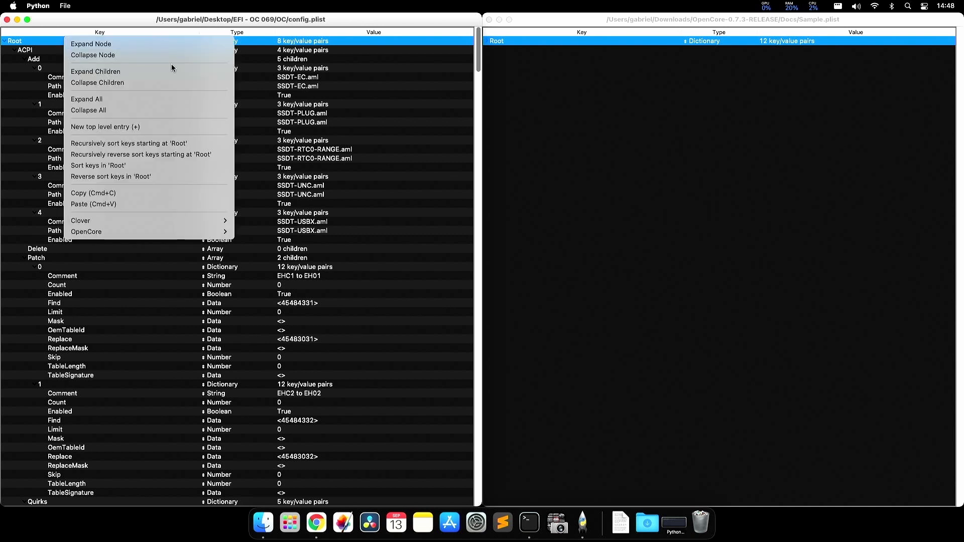
click(103, 110)
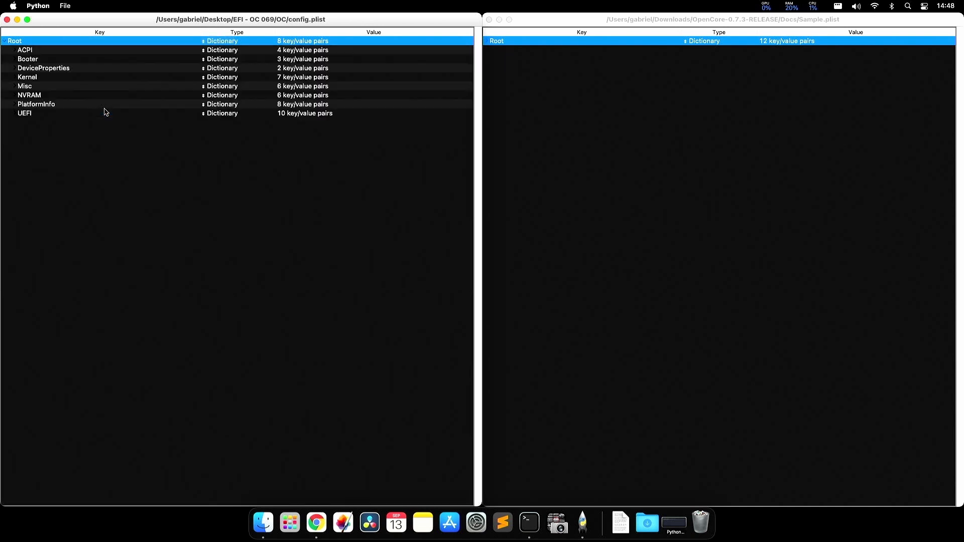
click(617, 198)
key(Right)
key(Down)
key(Down)
key(Down)
key(Down)
key(Down)
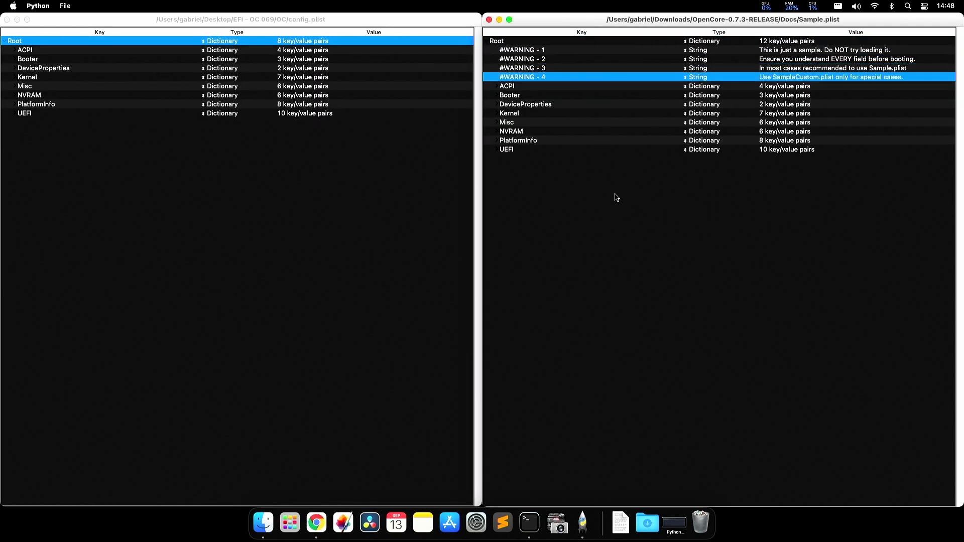
- Go through the top-level sections of config.plist and compare them with those of Sample.plist
key(super+grave)
key(Down)
key(Down)
key(Down)
key(Down)
key(Down)
key(Down)
key(Down)
key(Up)
key(Up)
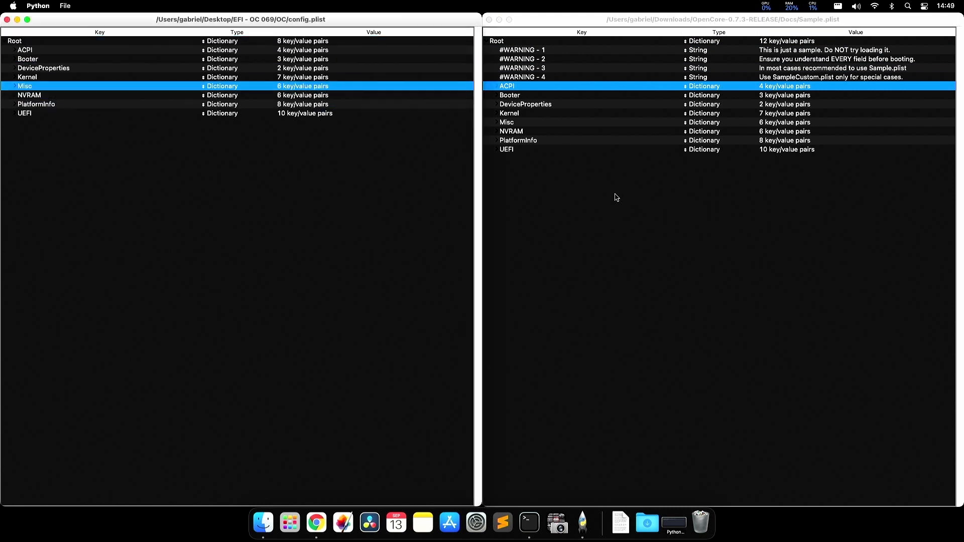
key(Up)
key(Up)
key(Up)
key(Down)
key(Down)
key(Down)
key(Up)
key(Up)
key(Up)
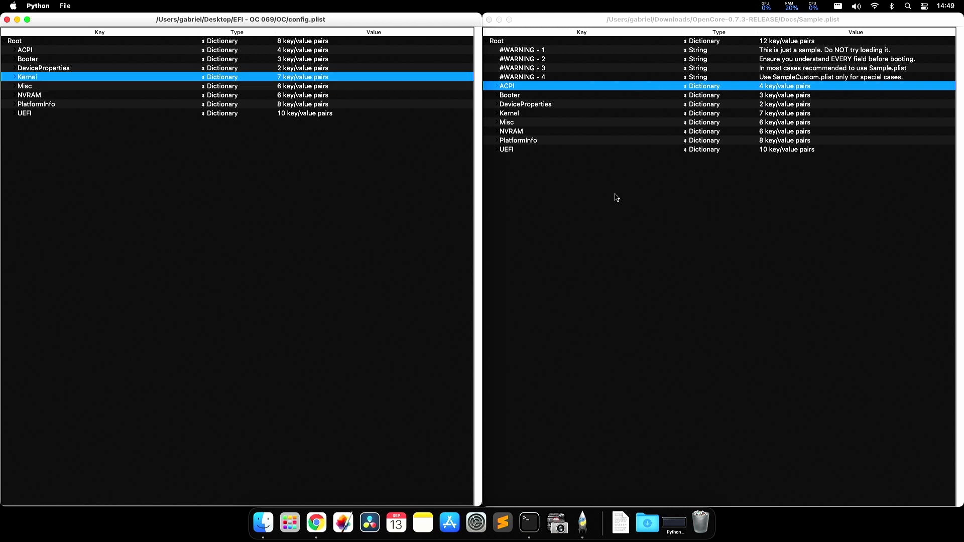
- Delete the four #WARNING entries from the root of Sample.plist
key(super+grave)
key(Up)
key(Up)
key(Up)
key(Up)
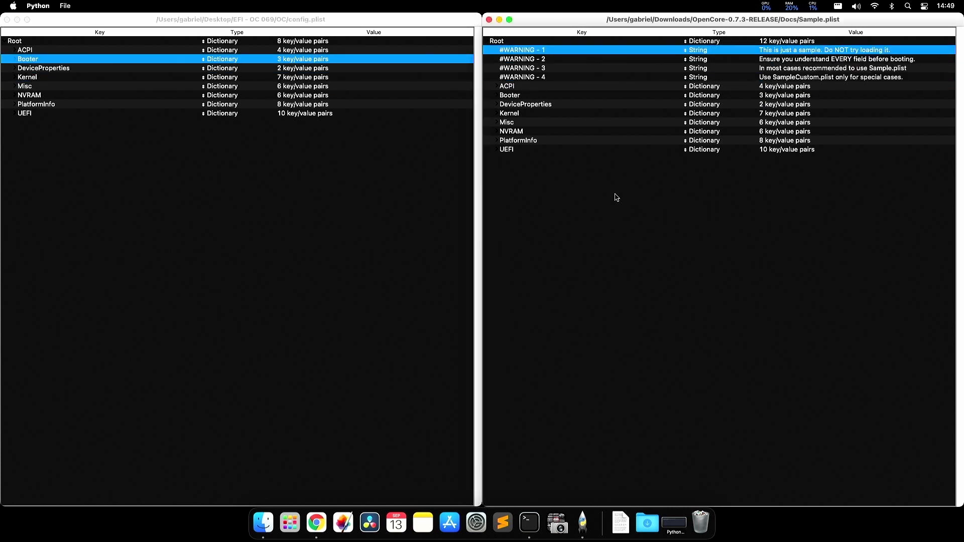
key(BackSpace)
key(BackSpace)
key(BackSpace)
key(BackSpace)
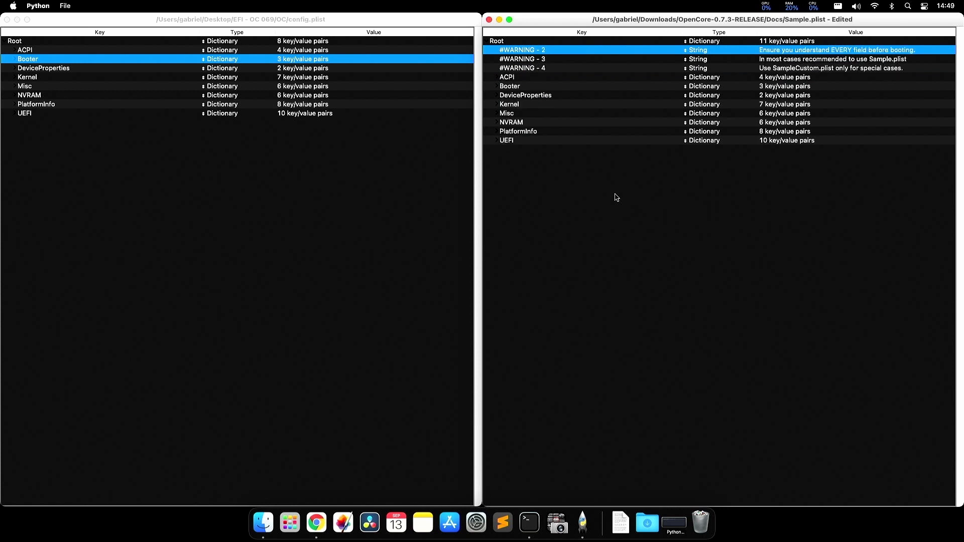
- Compare the ACPI and Kernel key/value pair counts between config.plist and Sample.plist
key(super+grave)
key(Up)
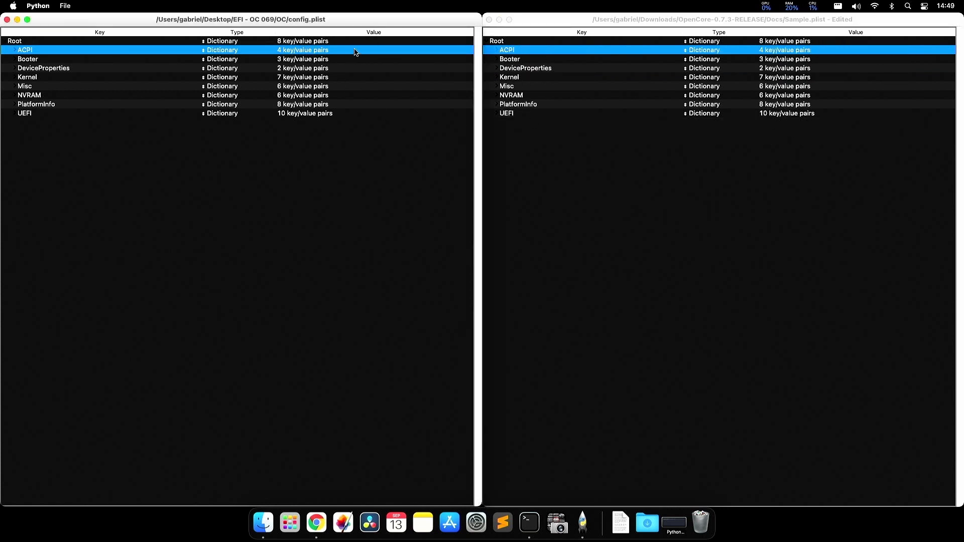
click(501, 55)
click(27, 78)
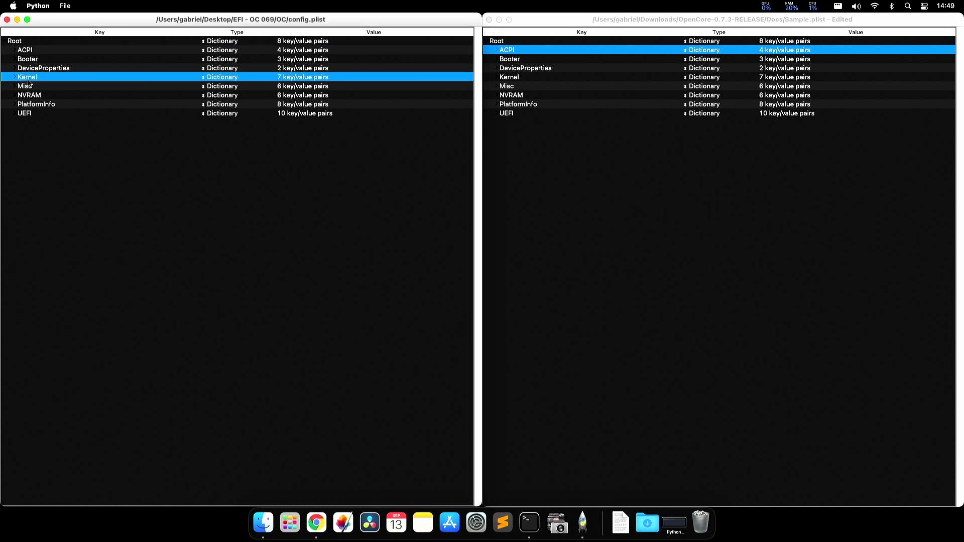
click(513, 78)
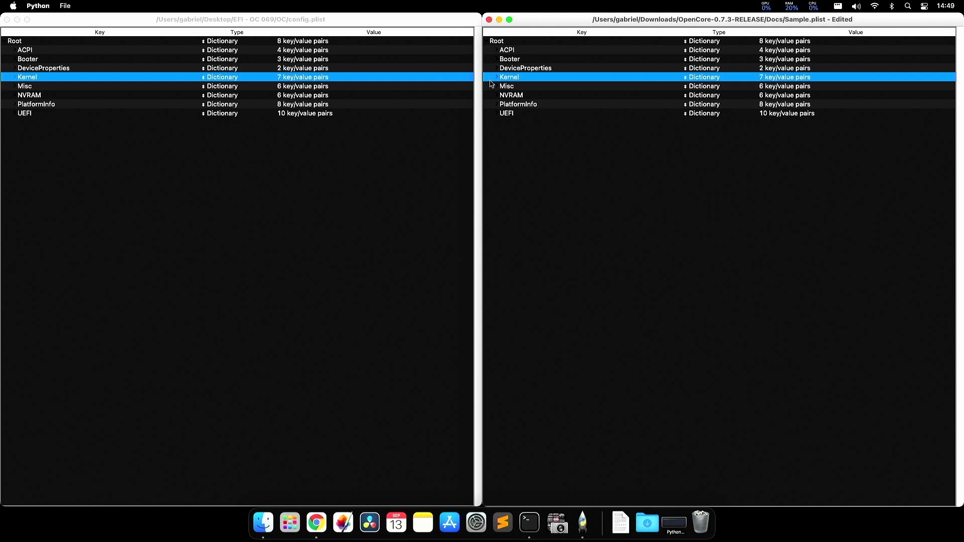
- Expand the ACPI section in both Sample.plist and config.plist, and select the Add array in each
key(Up)
key(Up)
key(Up)
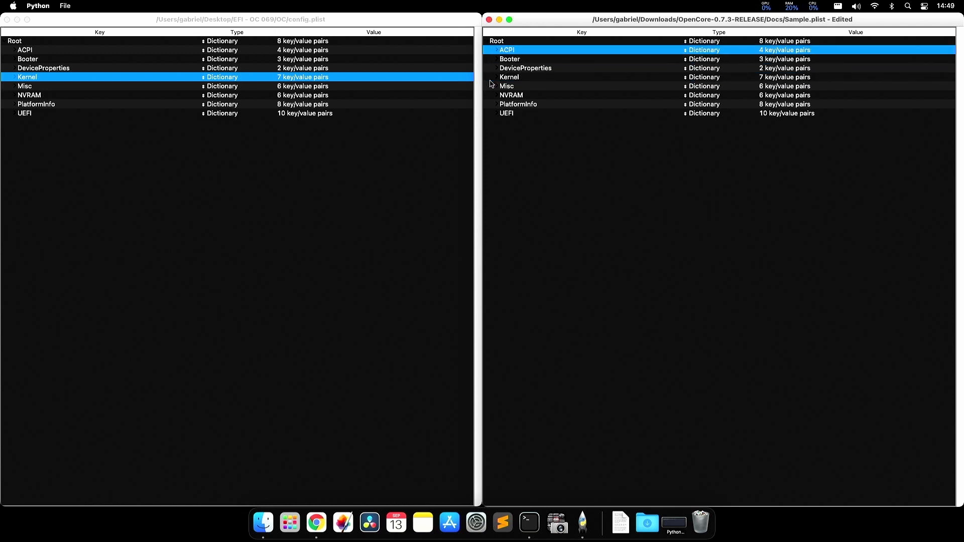
key(Right)
key(super+grave)
key(Up)
key(Up)
key(Up)
key(Right)
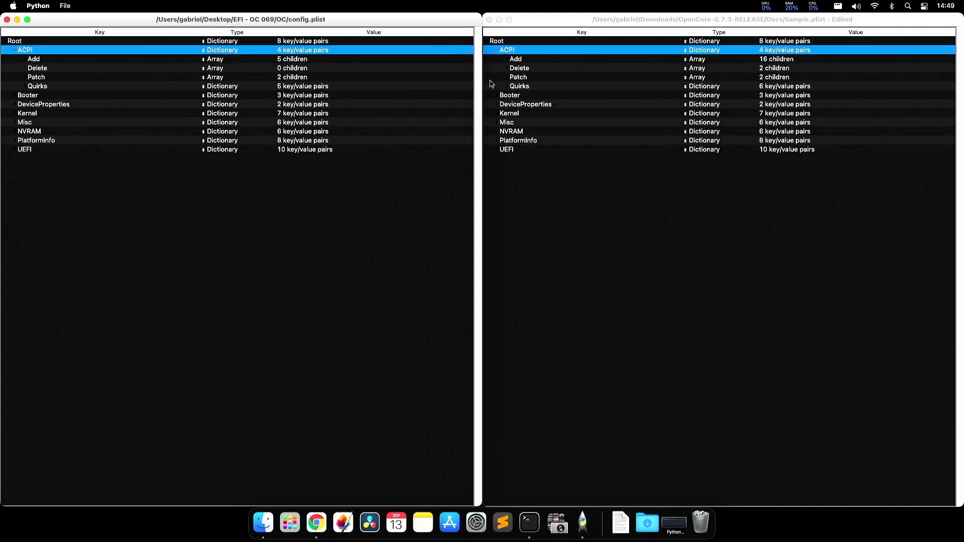
key(Down)
key(super+grave)
key(Down)
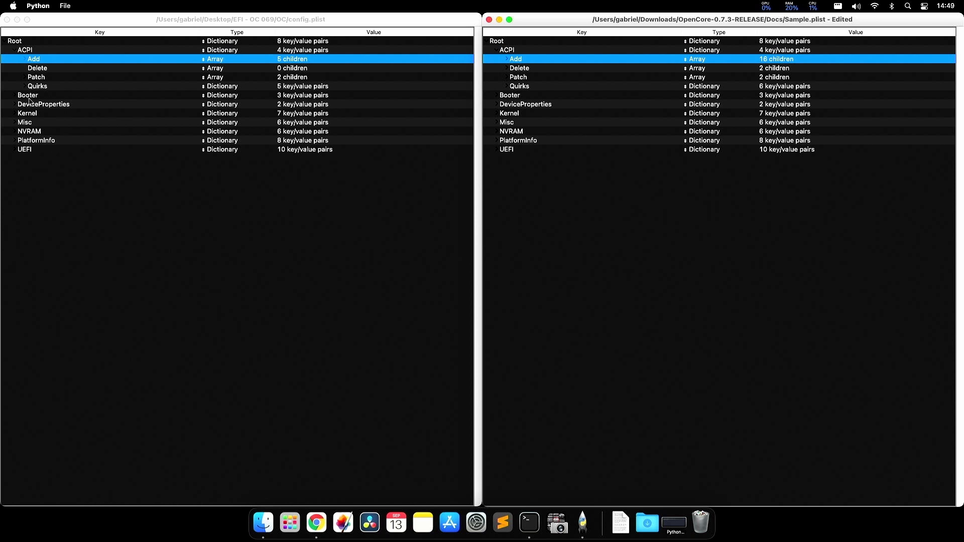
- Highlight the Patch and Quirks entries under ACPI in config.plist in turn
click(44, 91)
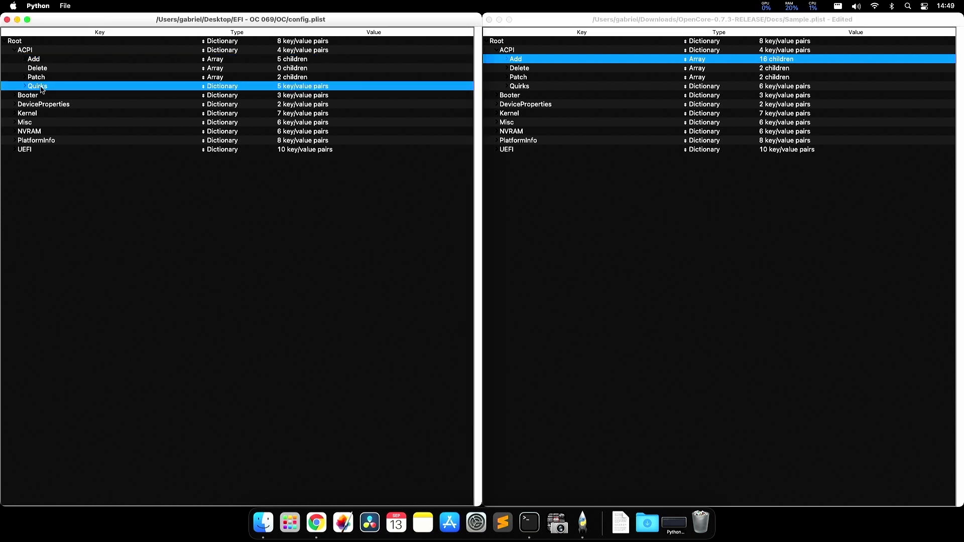
click(45, 79)
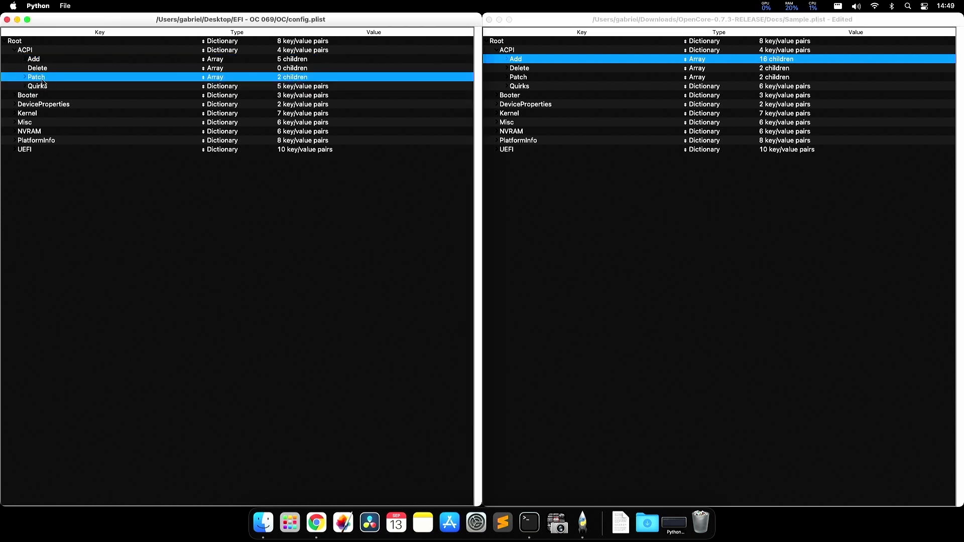
click(44, 88)
click(45, 78)
click(45, 87)
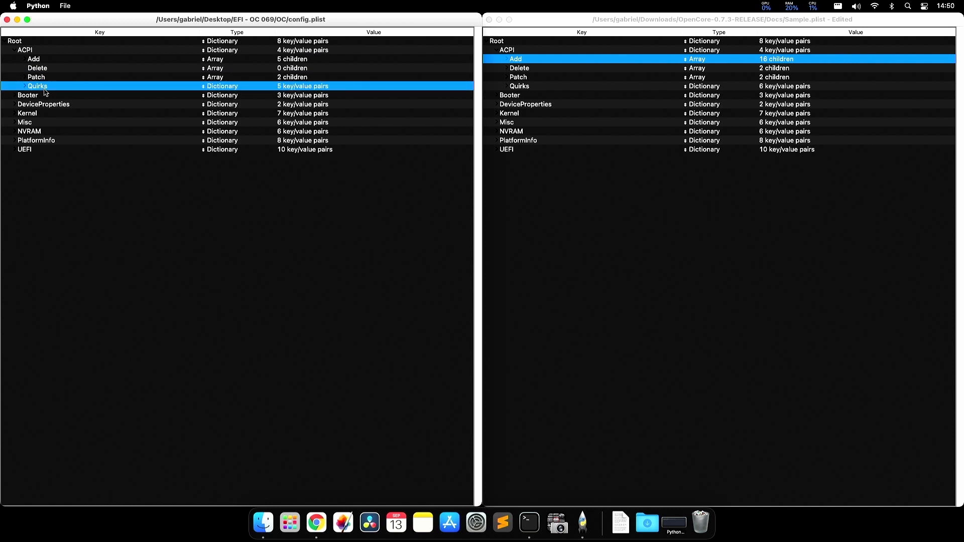
- Expand Booter and Kernel in config.plist to examine their Patch and Quirks entries, and collapse both sections again
click(38, 97)
key(Right)
click(71, 124)
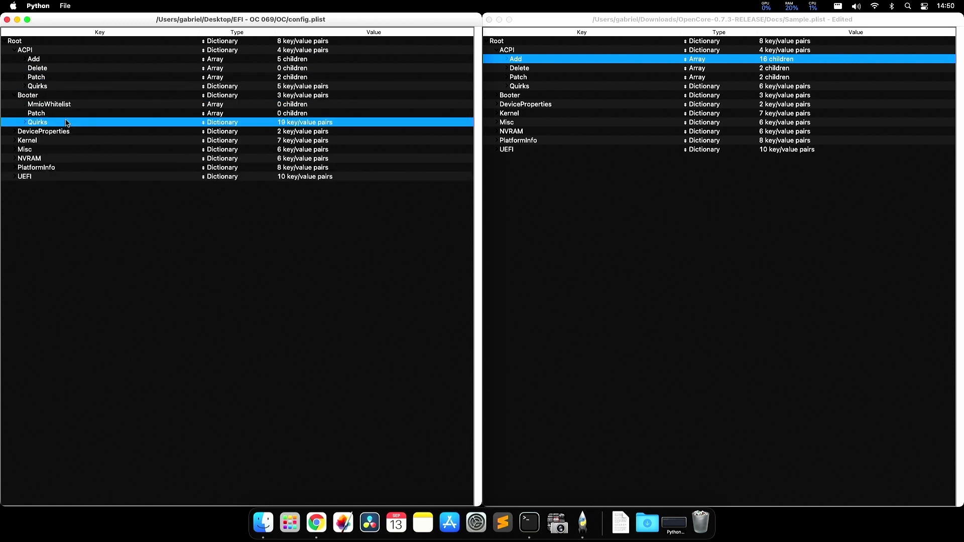
click(65, 113)
click(44, 143)
key(Right)
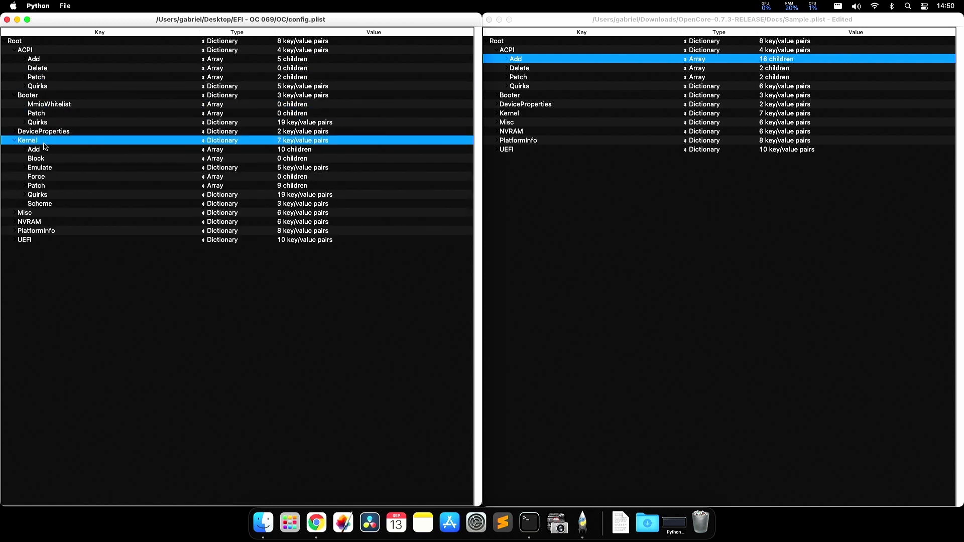
click(45, 196)
key(Left)
key(Left)
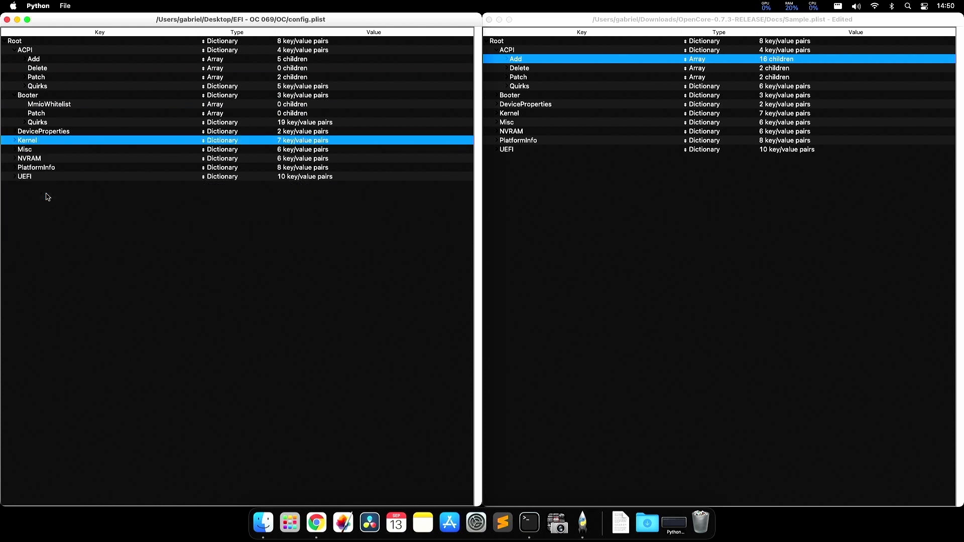
key(Up)
key(Up)
key(Up)
key(Left)
key(Left)
- Expand the Patch array under ACPI in config.plist and its entry 0 to examine the patch's fields
key(Up)
key(Up)
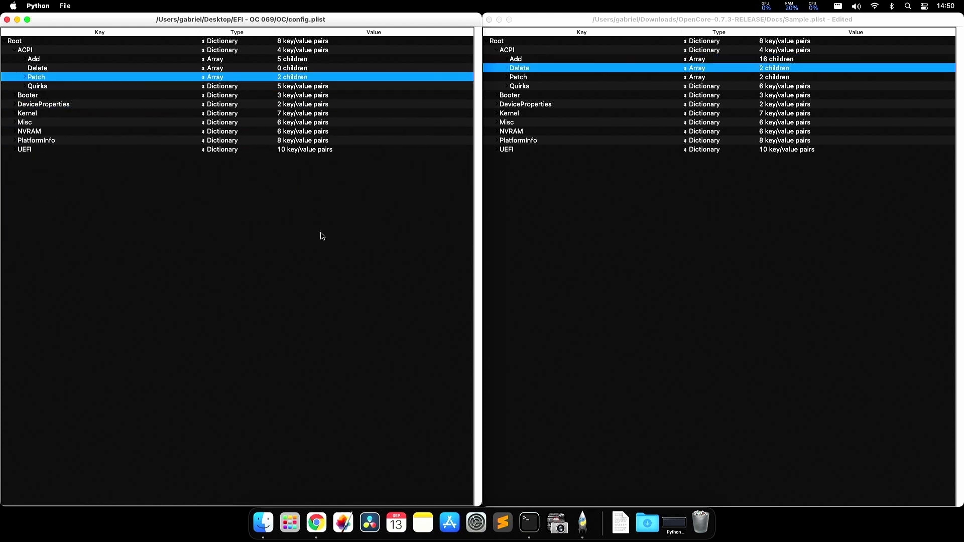
key(Right)
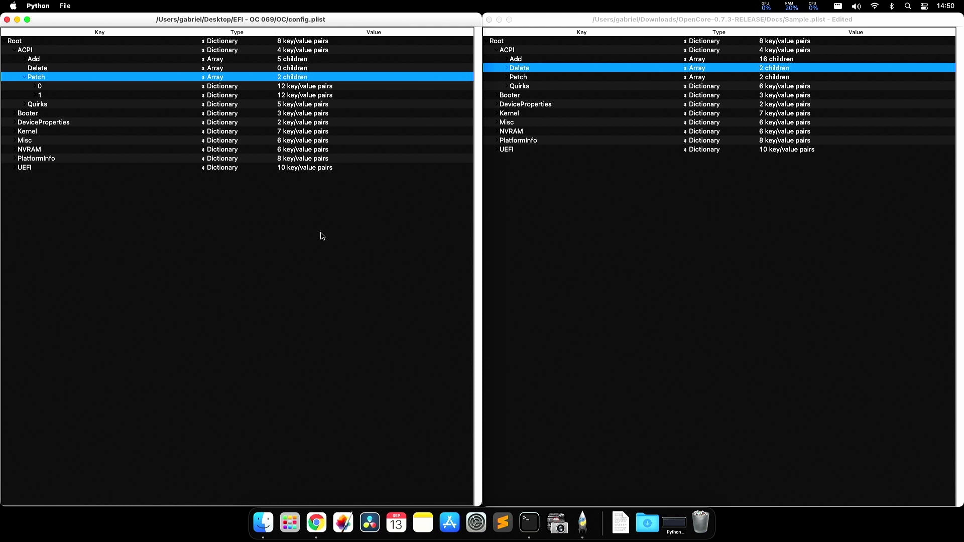
key(Down)
key(Right)
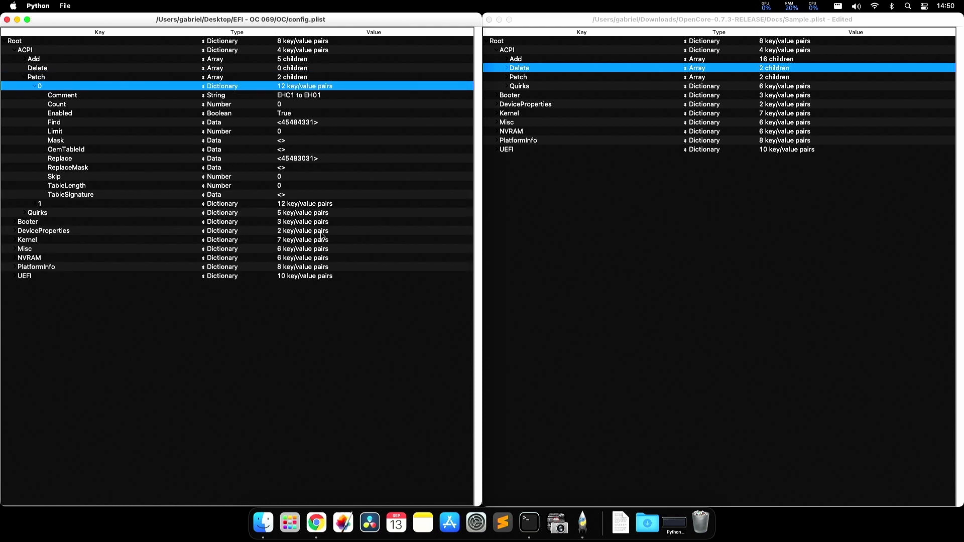
- Expand entries 0 and 1 of the ACPI Patch array in config.plist to check their Enabled fields, and collapse both entries
key(Left)
key(Down)
key(Right)
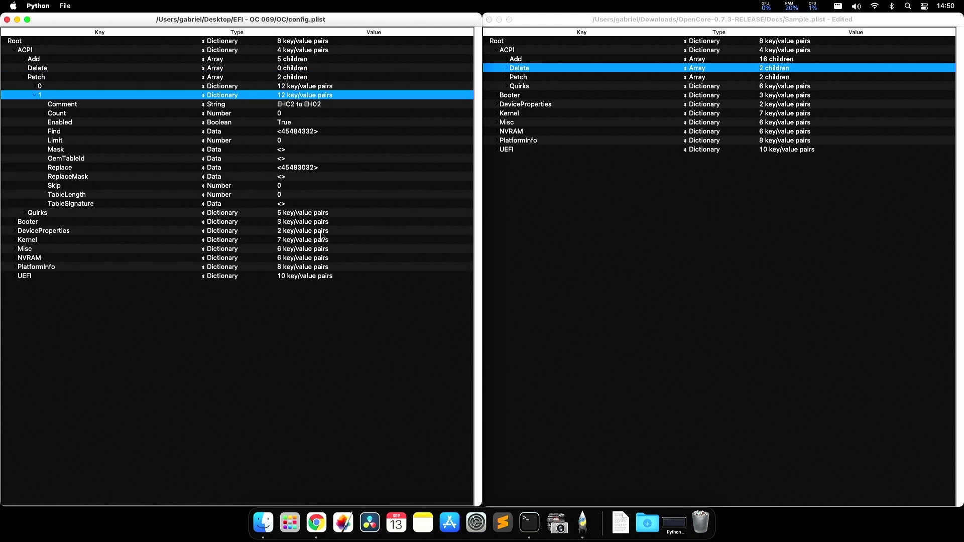
click(97, 123)
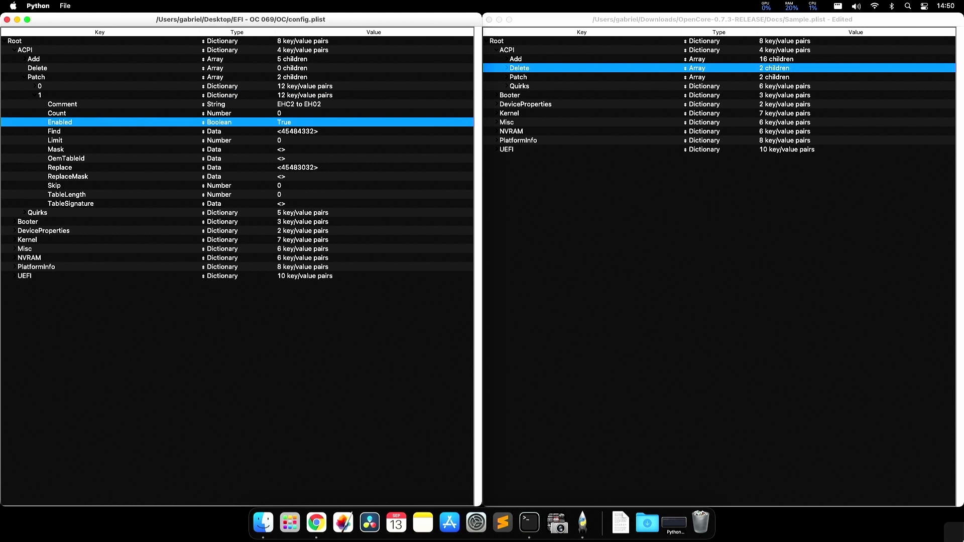
key(Up)
key(Up)
key(Up)
key(Up)
key(Right)
key(Down)
key(Down)
key(Down)
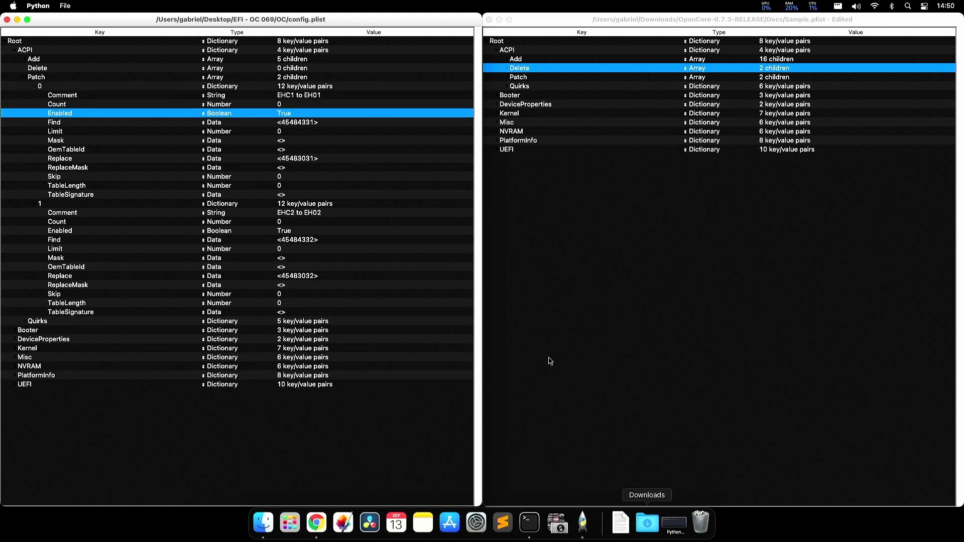
click(77, 150)
key(Left)
key(Left)
key(Left)
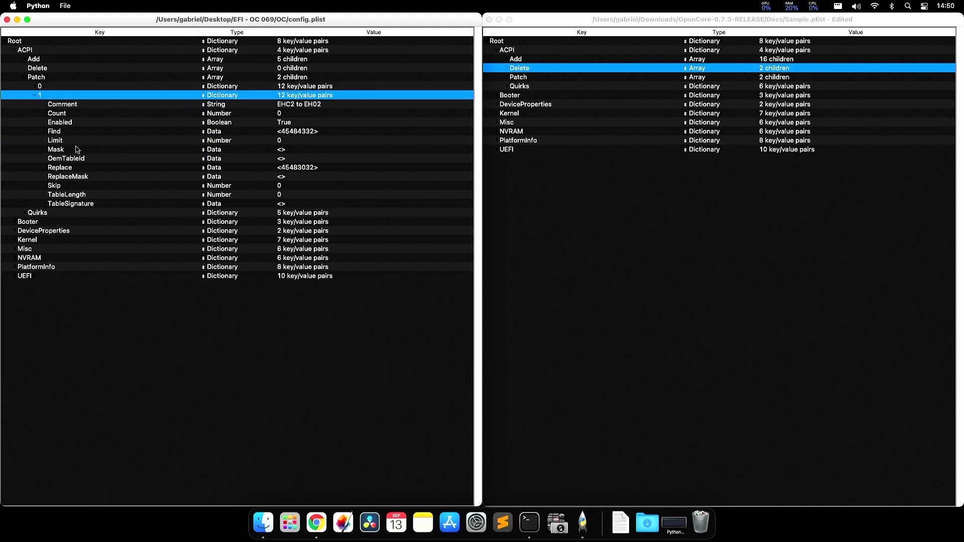
- Expand the ACPI Patch array and both its entries in Sample.plist to examine the patch fields, and collapse the array
click(717, 184)
key(Down)
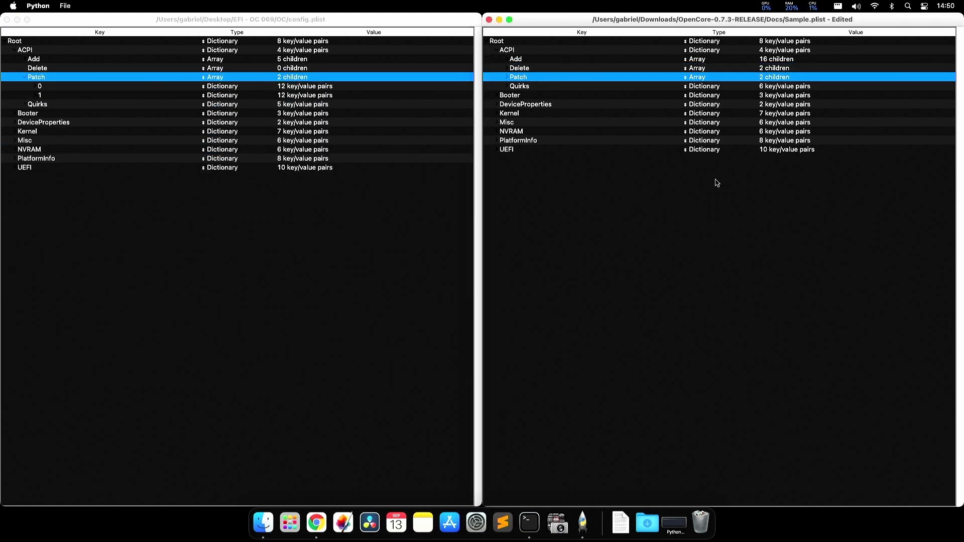
key(Right)
key(Down)
key(Down)
key(Right)
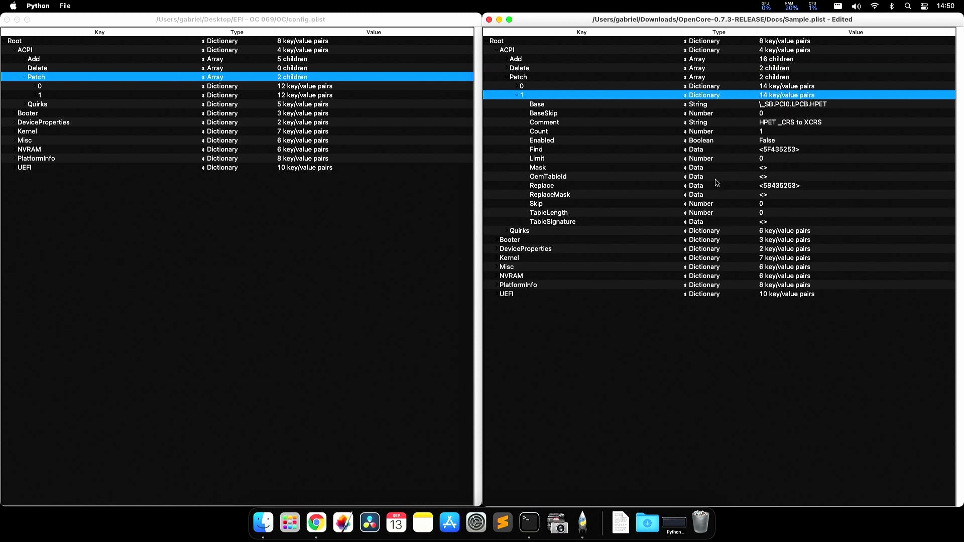
key(Up)
key(Right)
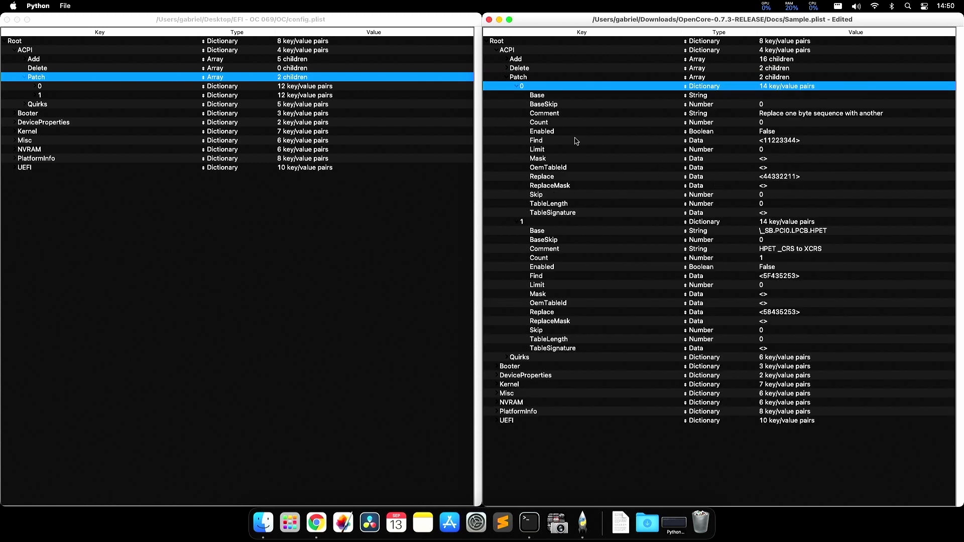
click(552, 134)
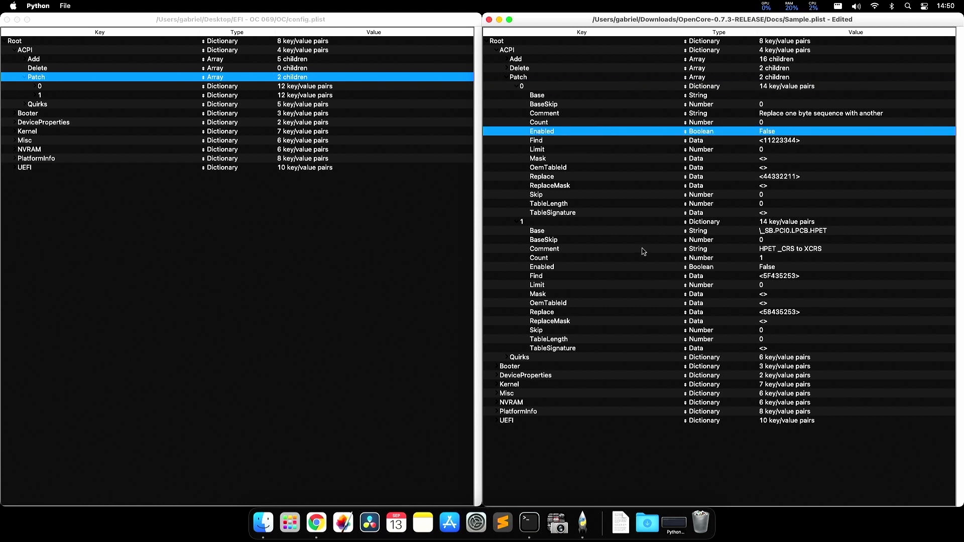
click(531, 79)
key(Left)
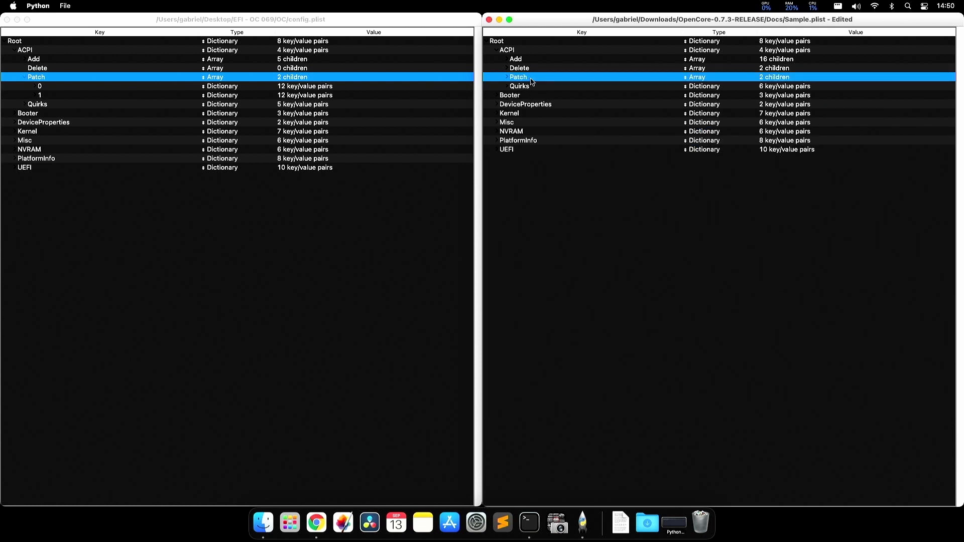
- Reopen the Patch entries in Sample.plist to check the Enabled field of the HPET patch, and collapse the array again
key(Right)
key(Down)
key(Left)
key(Down)
key(Left)
key(Right)
key(Up)
key(Right)
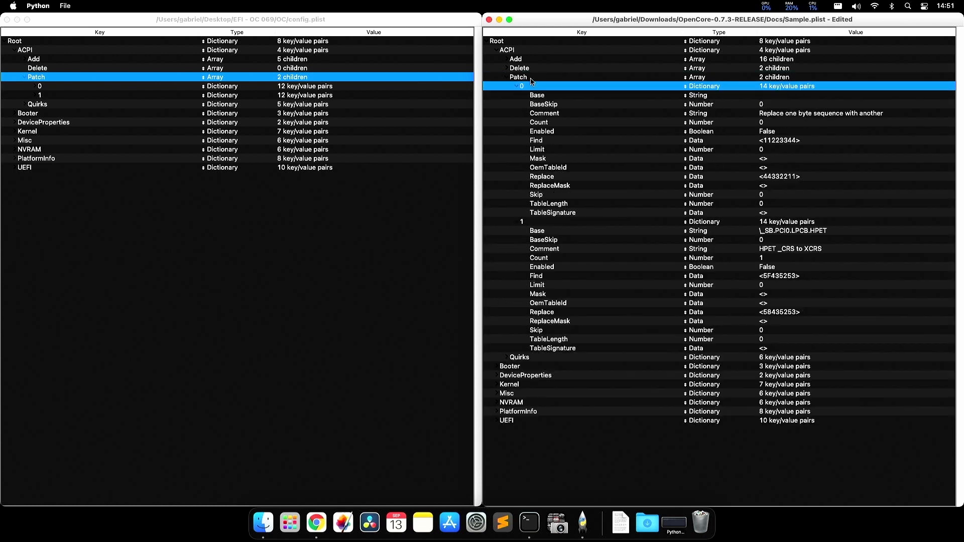
click(539, 270)
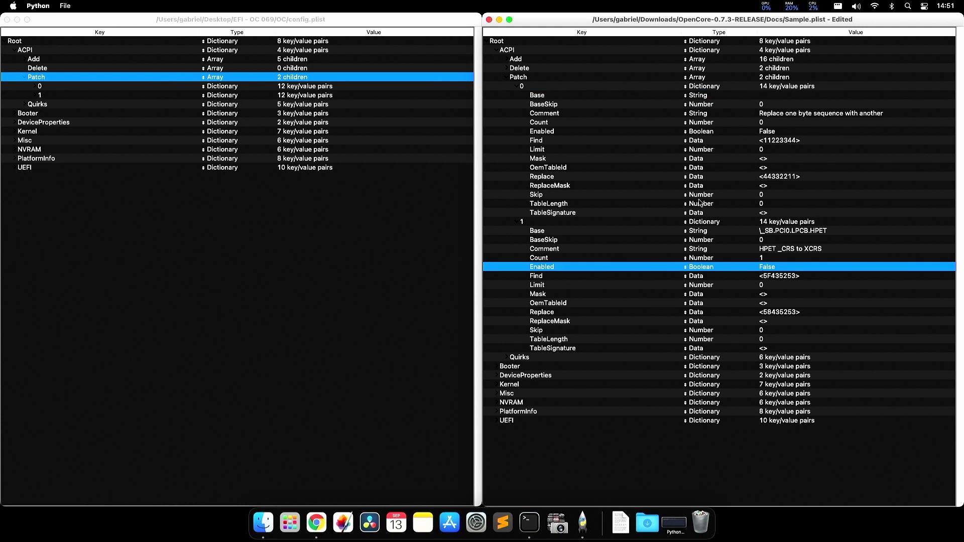
key(Left)
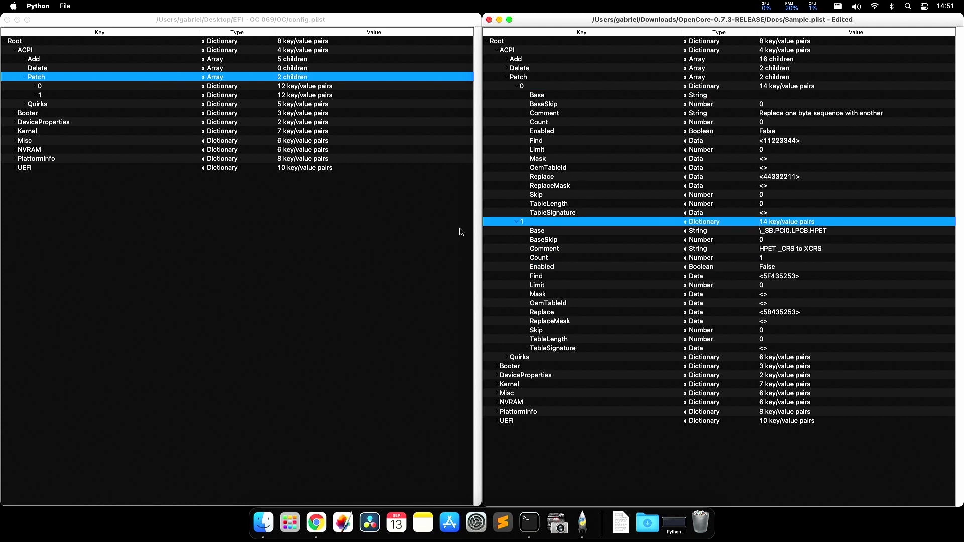
click(534, 176)
key(Left)
key(Left)
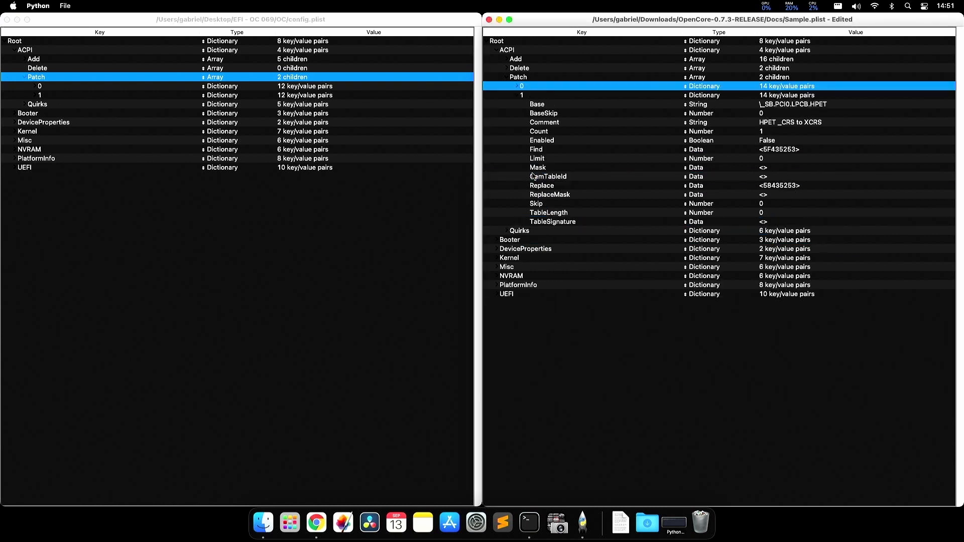
key(Down)
key(Left)
key(Left)
key(Left)
- Expand the Quirks dictionary under ACPI in Sample.plist and config.plist, collapsing config.plist's Patch array
key(Down)
key(Right)
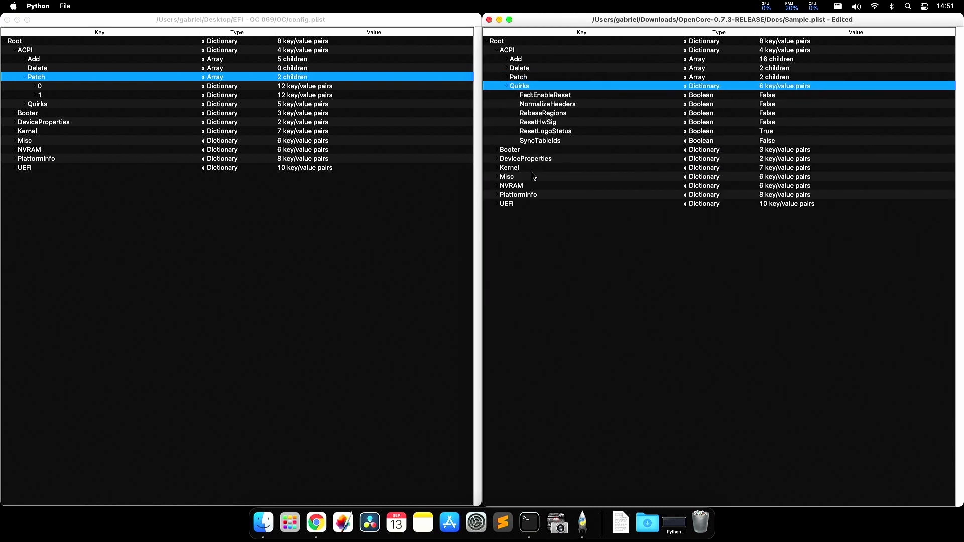
click(399, 216)
key(Down)
key(Down)
key(Left)
key(Left)
key(Down)
key(Right)
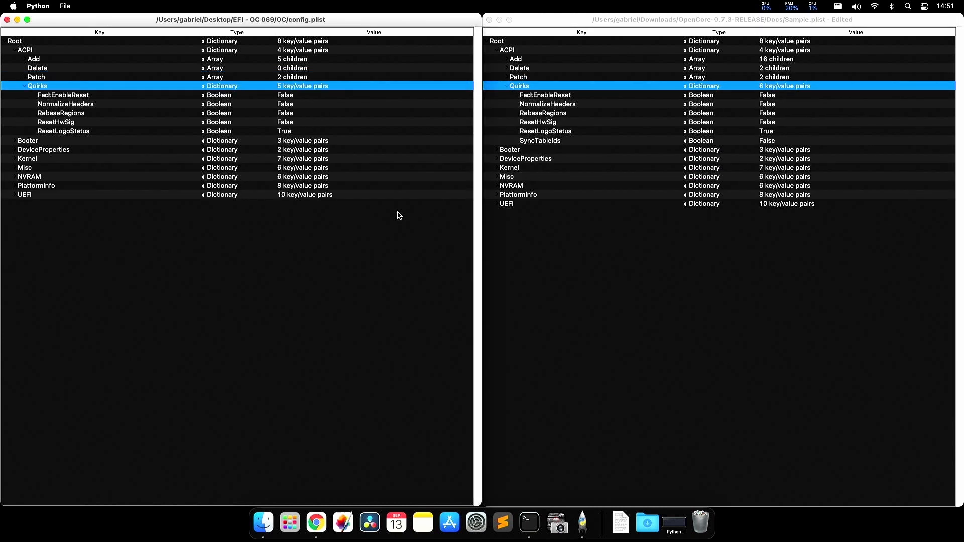
- Compare the ACPI Quirks lists of both files from FadtEnableReset to the last entry, and select Quirks in each
key(Down)
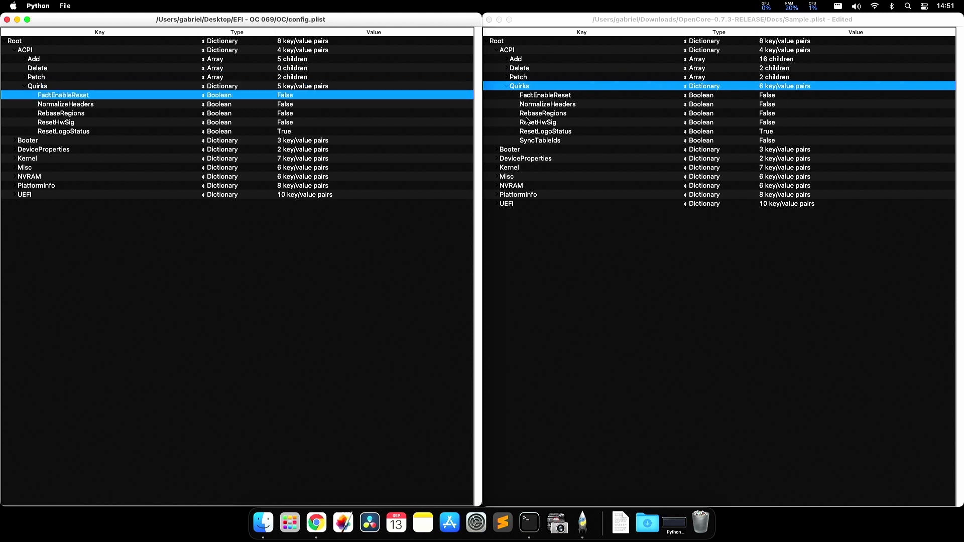
click(536, 96)
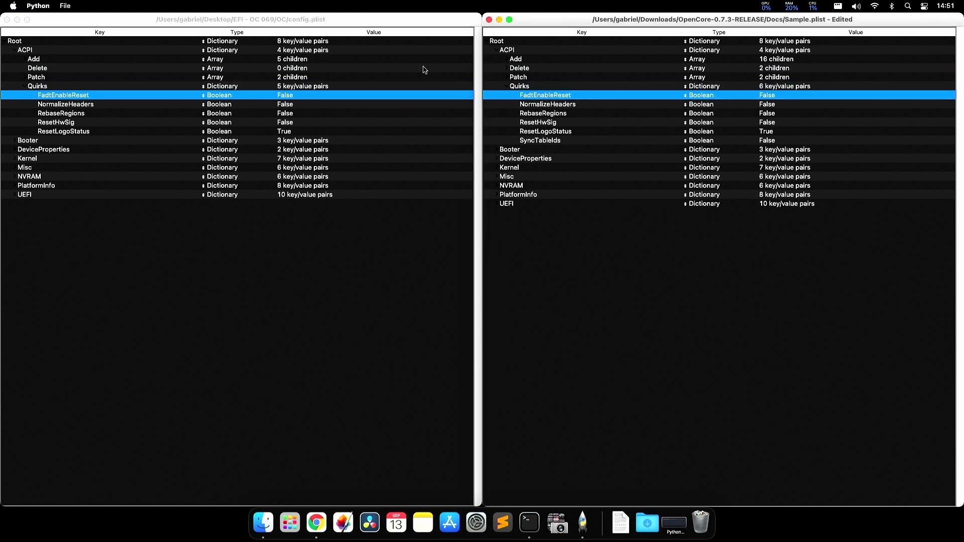
key(Down)
key(Down)
key(Down)
key(Down)
key(Down)
click(411, 142)
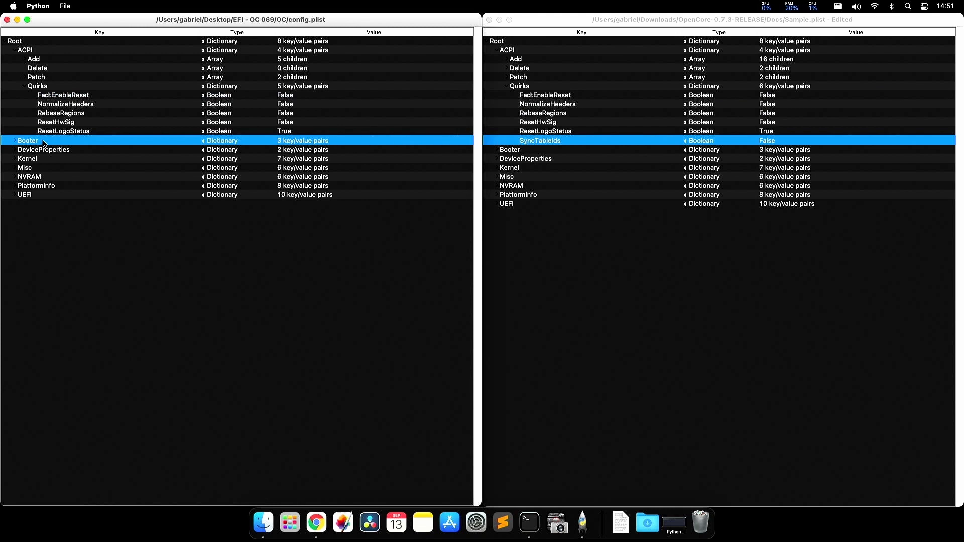
click(295, 89)
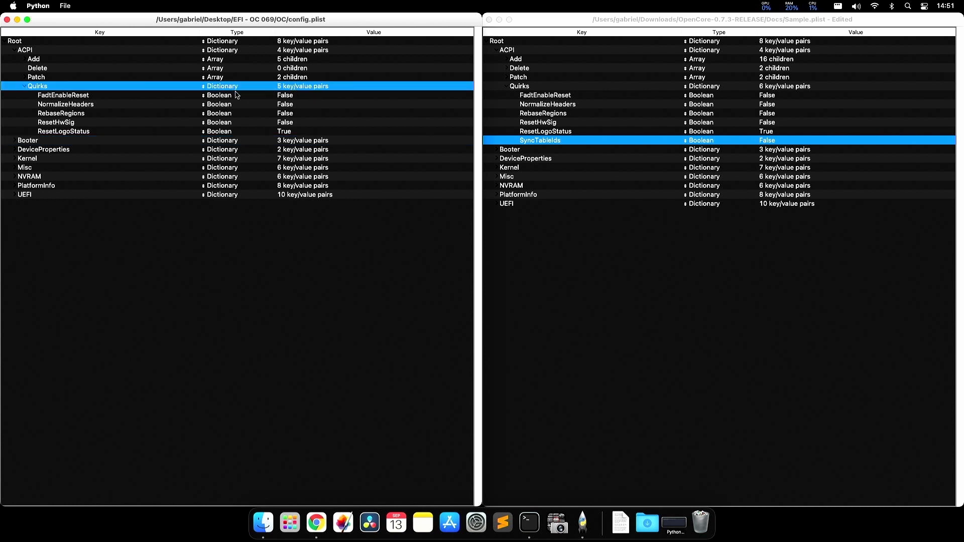
click(535, 88)
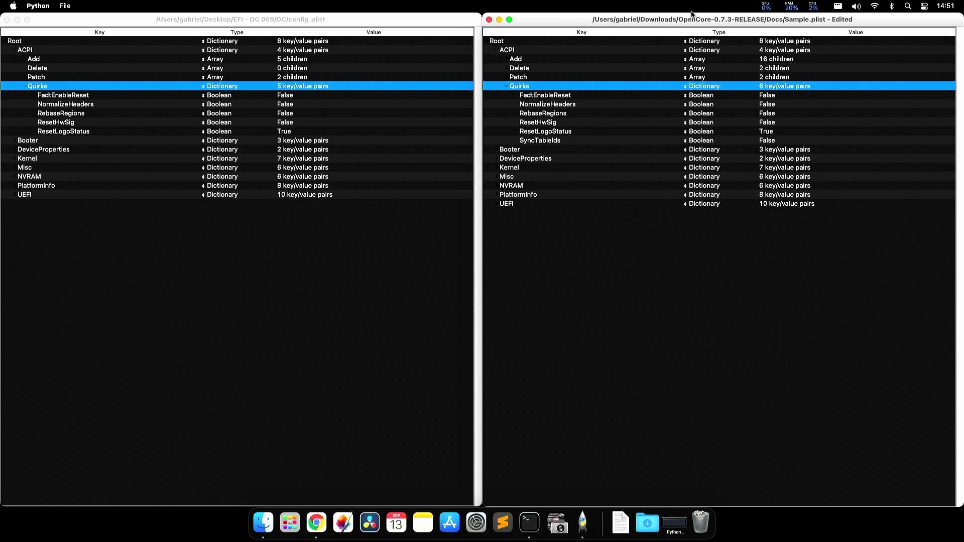
- Match the ACPI quirks from FadtEnableReset to ResetLogoStatus in config.plist one by one with their counterparts in Sample.plist
click(420, 96)
click(441, 105)
click(438, 113)
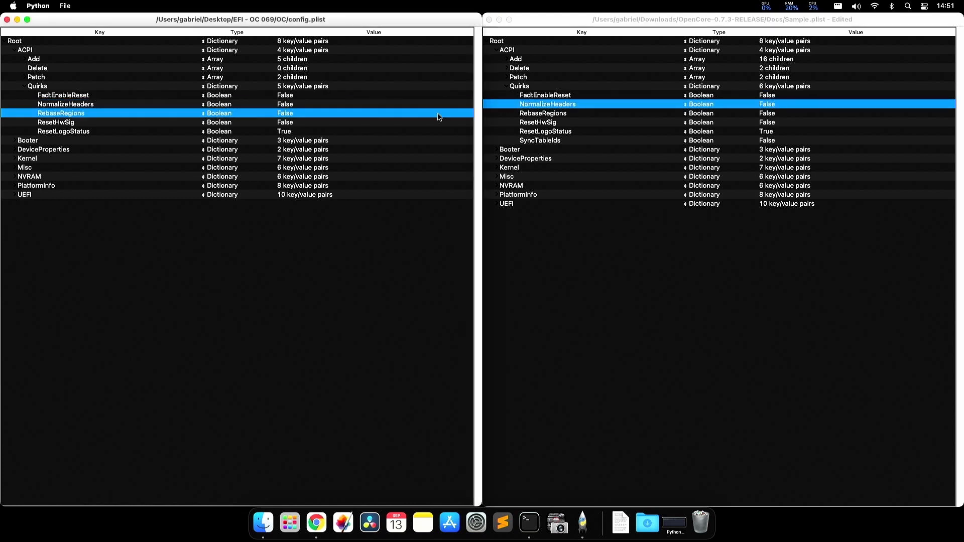
click(441, 123)
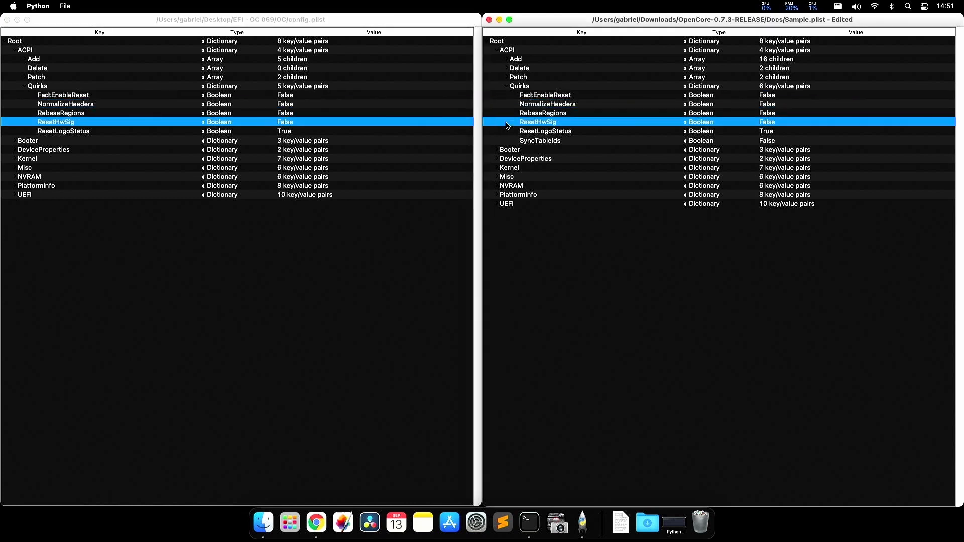
click(335, 133)
- Copy the SyncTableIds quirk from Sample.plist into the ACPI Quirks of config.plist, and compare both lists
click(519, 141)
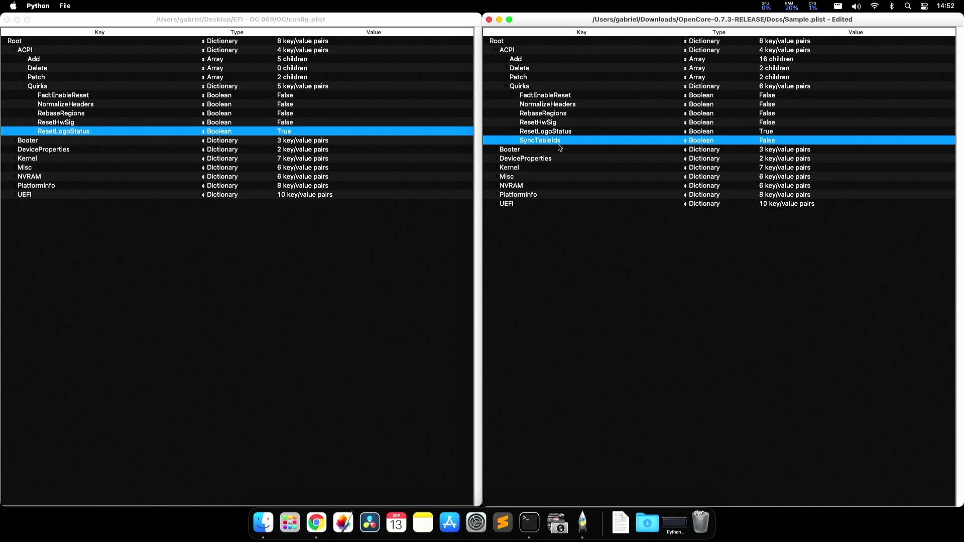
right_click(558, 145)
click(502, 249)
click(44, 88)
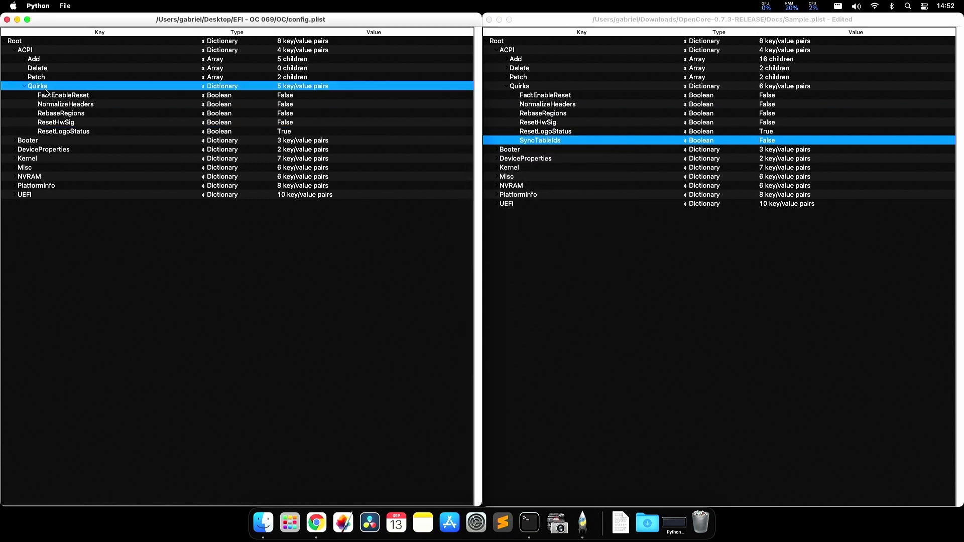
right_click(59, 90)
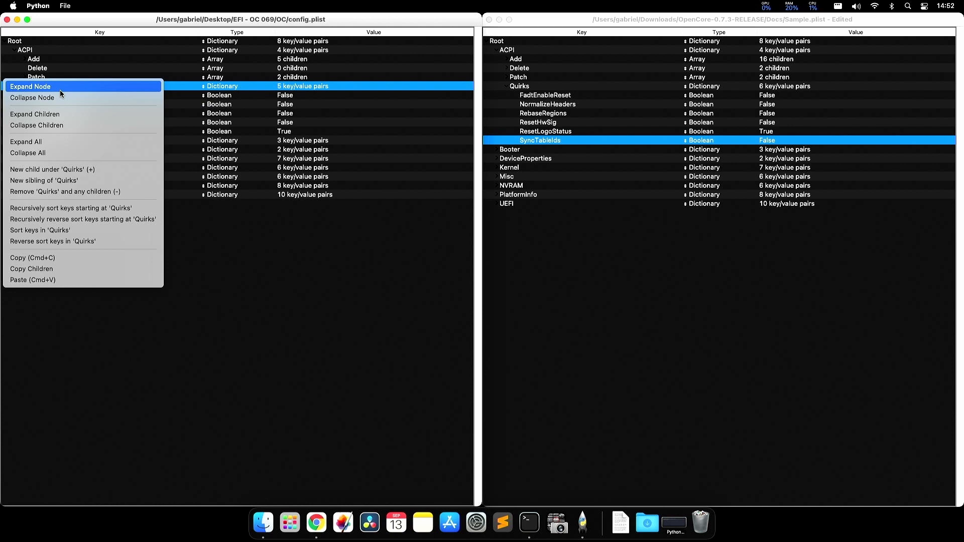
click(48, 280)
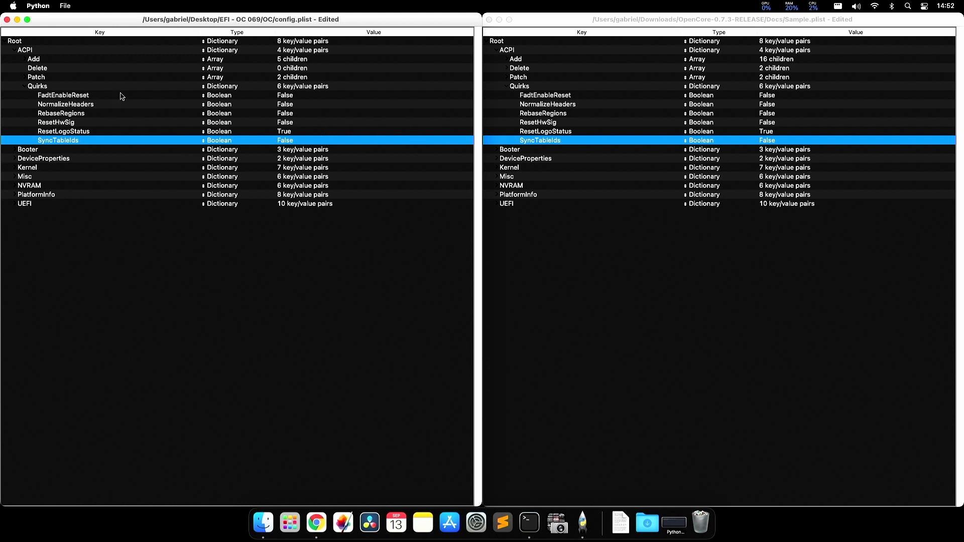
drag(120, 95, 85, 141)
drag(570, 99, 558, 141)
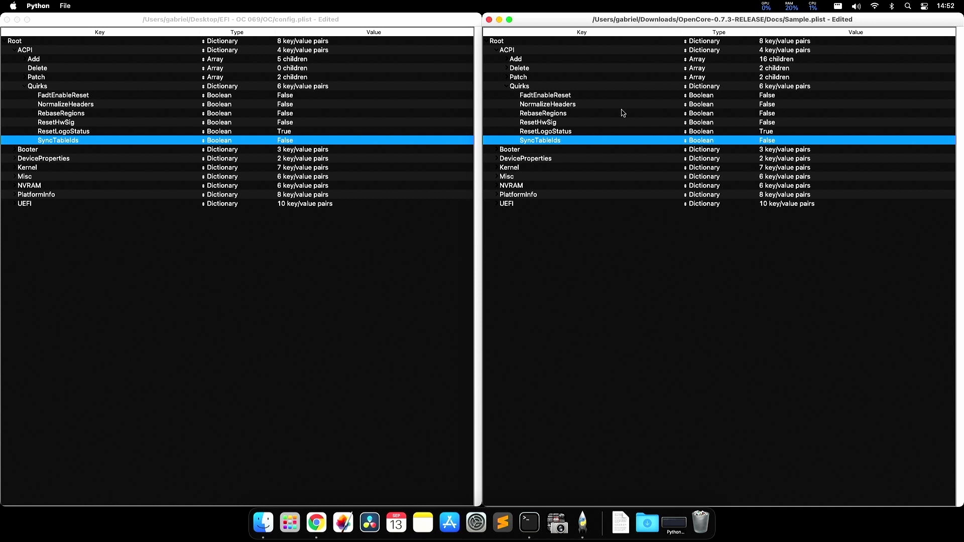
- Expand the ACPI Add array in Sample.plist to view its entries, and collapse it again
click(558, 60)
key(Right)
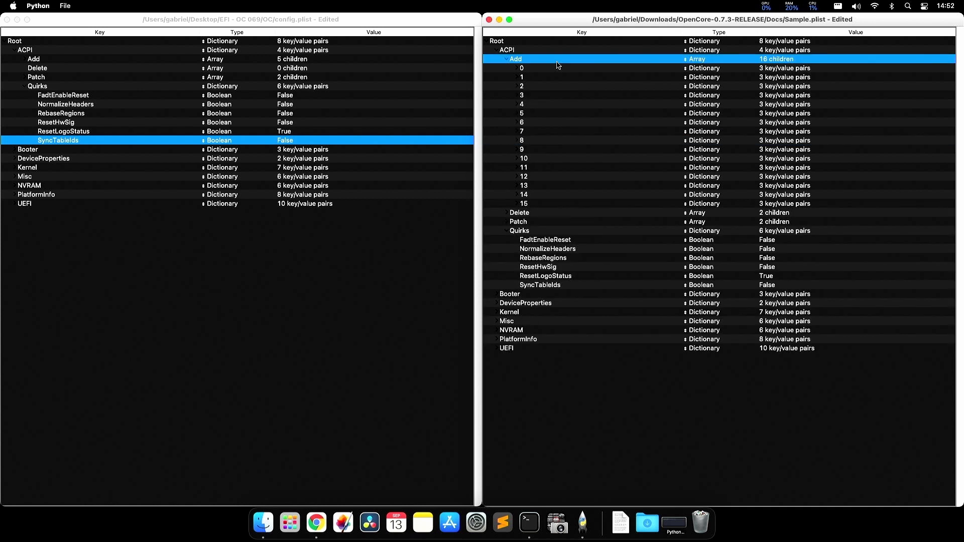
key(Left)
key(Down)
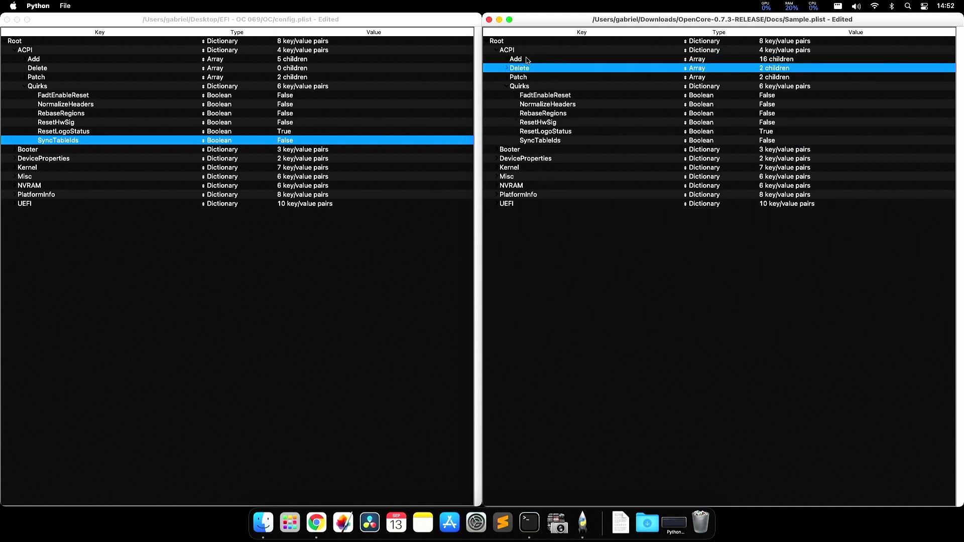
- Expand the ACPI Add array and its entry 1 in config.plist to examine the SSDT fields, collapse them, and select Patch
click(348, 60)
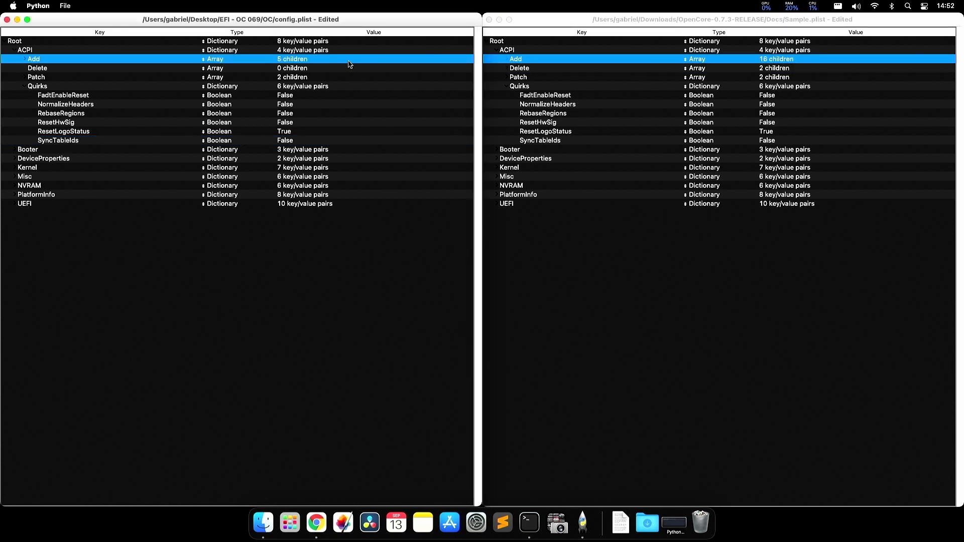
key(Right)
key(Down)
key(Down)
key(Right)
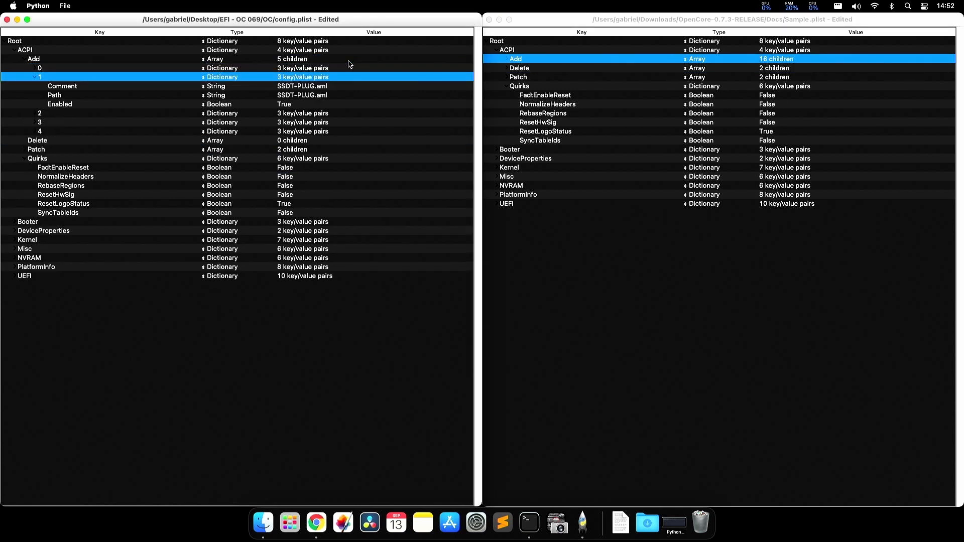
click(339, 86)
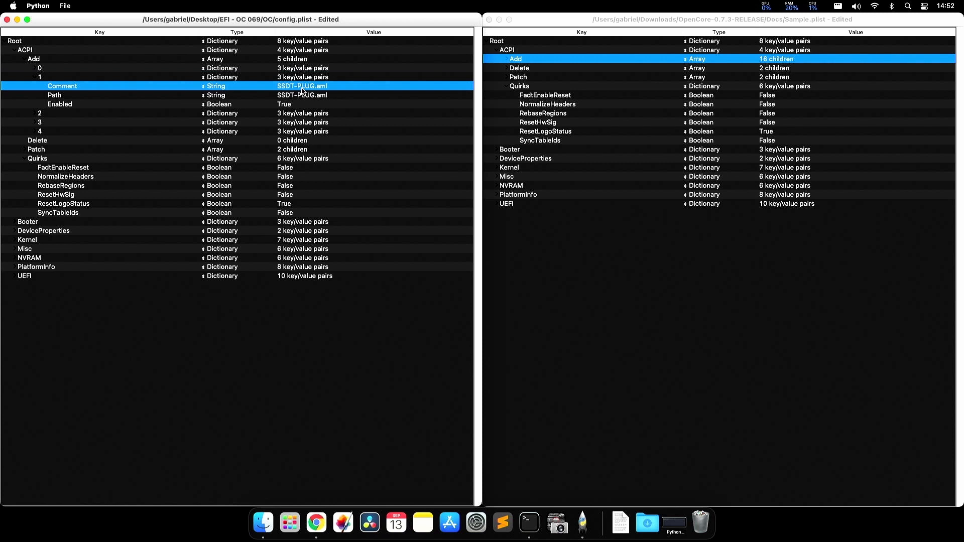
key(Left)
key(Left)
key(Left)
key(Left)
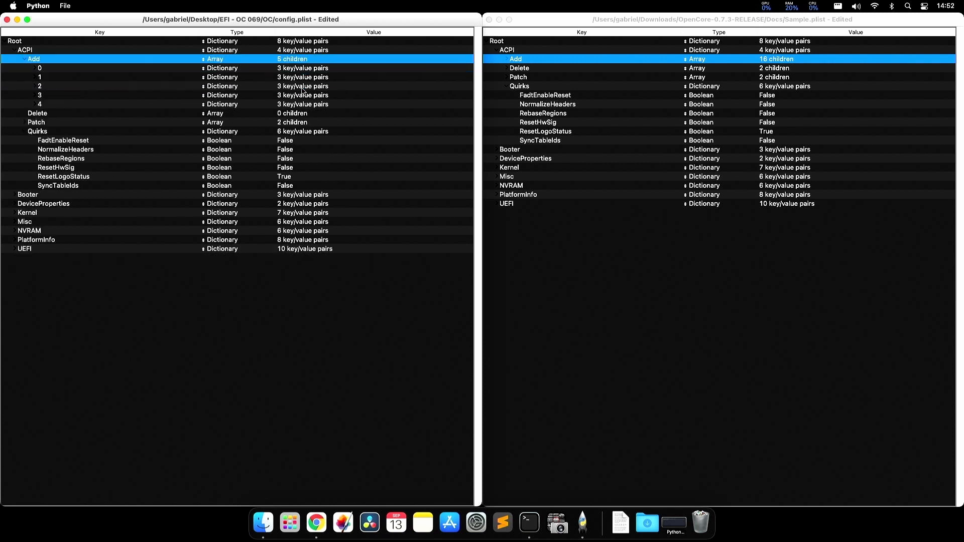
key(Down)
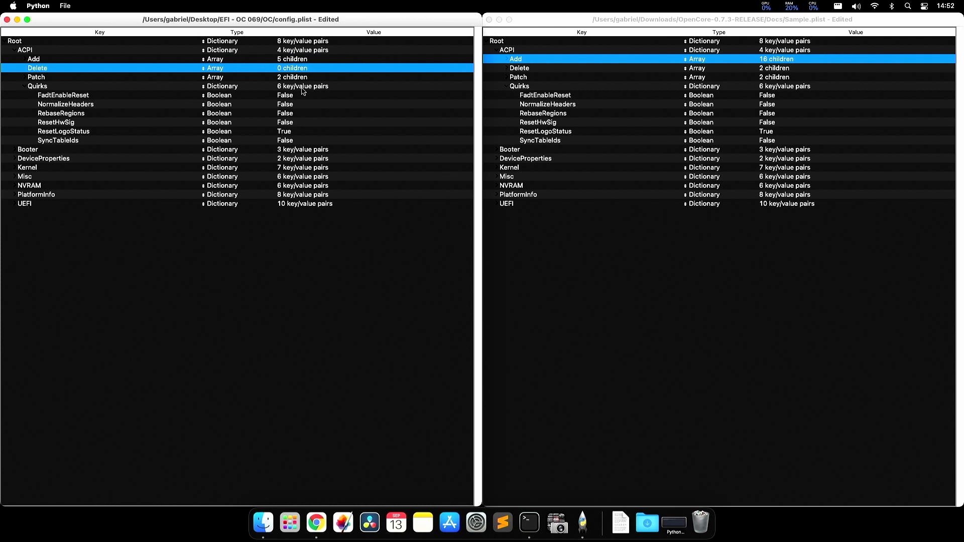
key(Down)
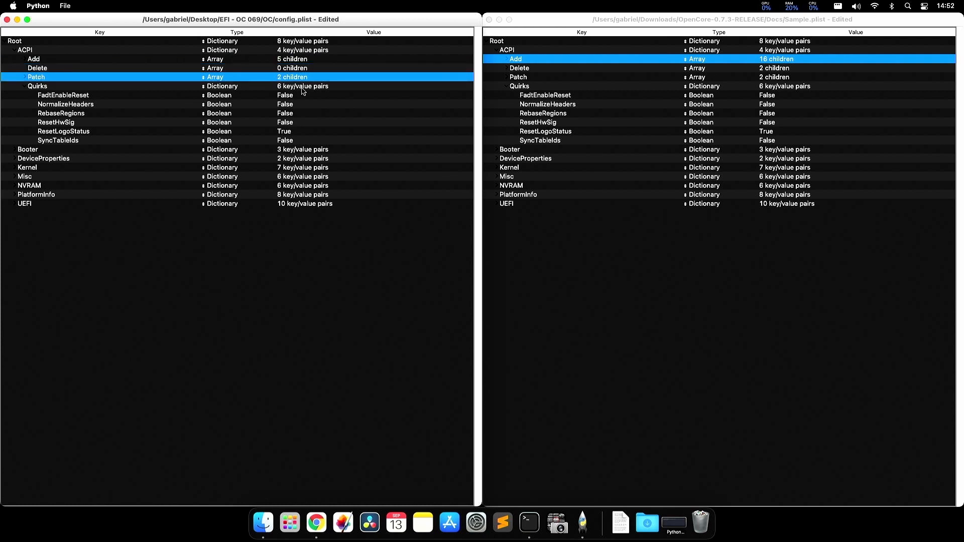
- Collapse the ACPI section and its Quirks in config.plist, and select Booter
key(Down)
key(Left)
key(Up)
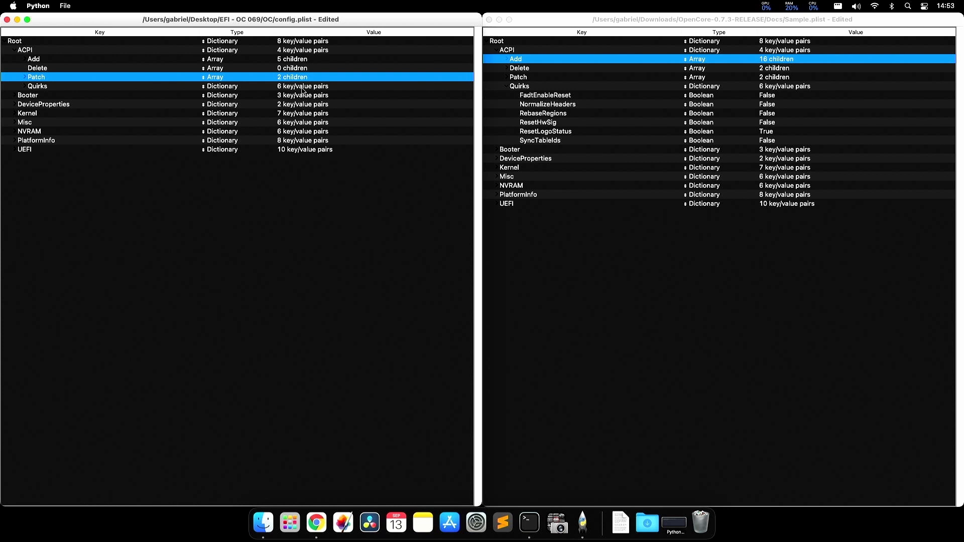
key(Left)
key(Left)
key(Down)
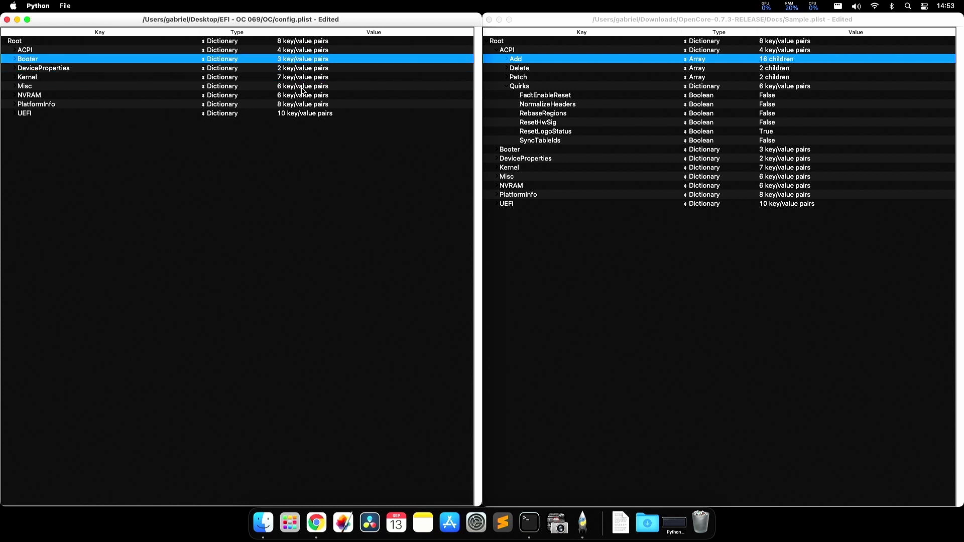
- Collapse the ACPI section and its Quirks in Sample.plist, and select Booter
click(625, 107)
key(Left)
key(Left)
key(Left)
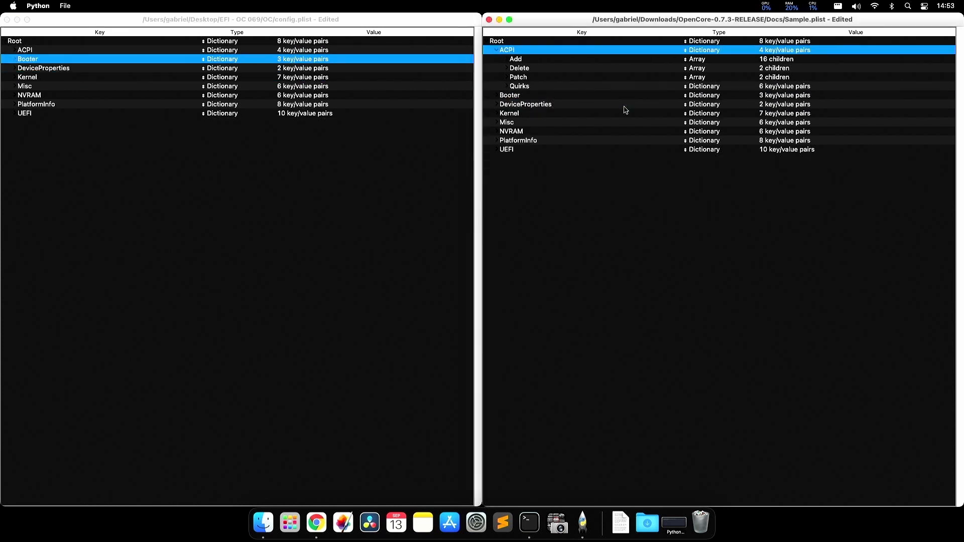
key(Left)
key(Down)
- Expand the Booter section in both plist files and select MmioWhitelist in each
key(Right)
key(super+grave)
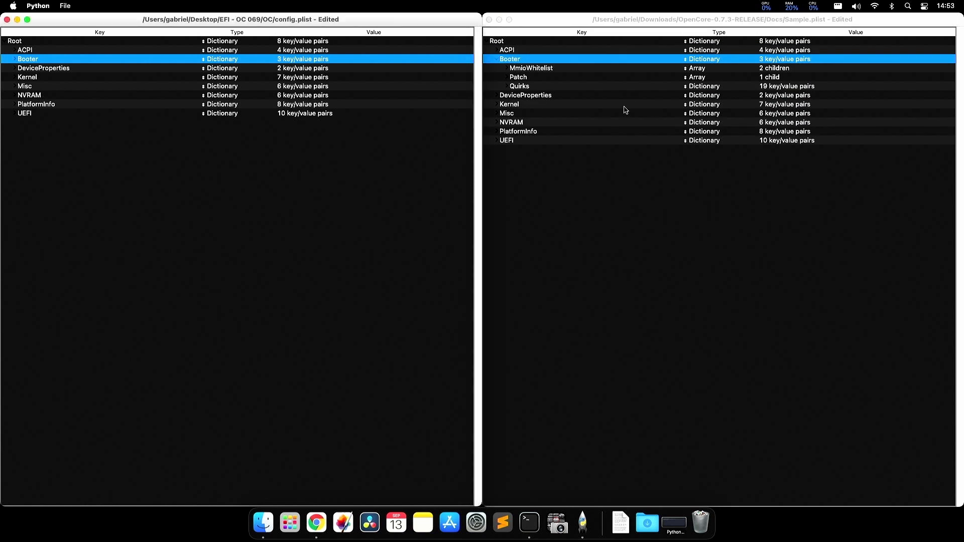
key(Right)
key(Down)
key(super+grave)
key(Down)
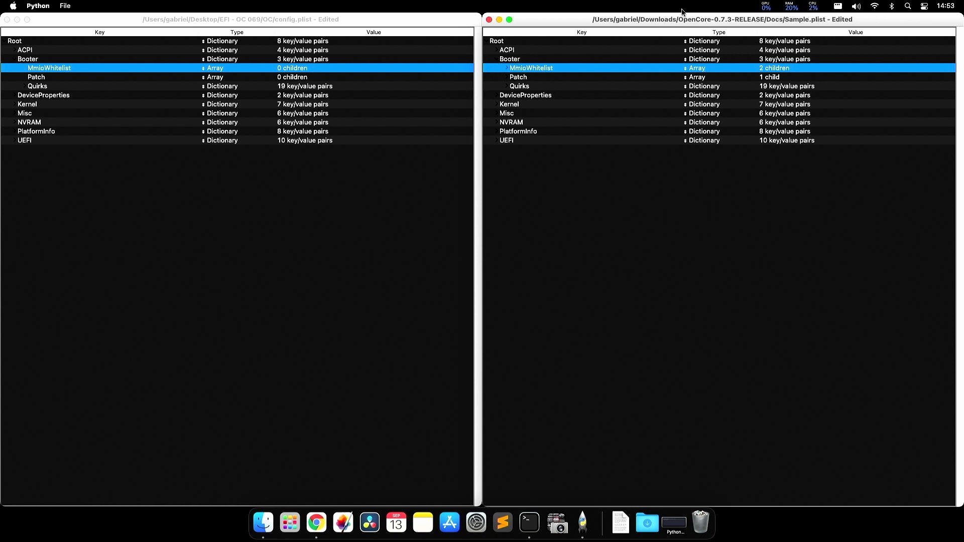
- Expand MmioWhitelist entries 0 and 1 under Booter in Sample.plist, and check the Enabled value of each
key(Right)
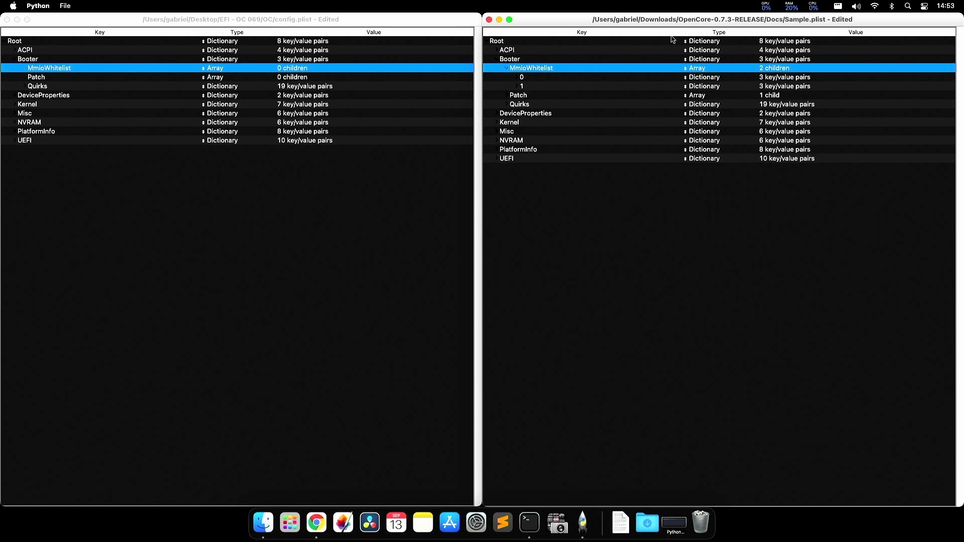
key(Down)
key(Down)
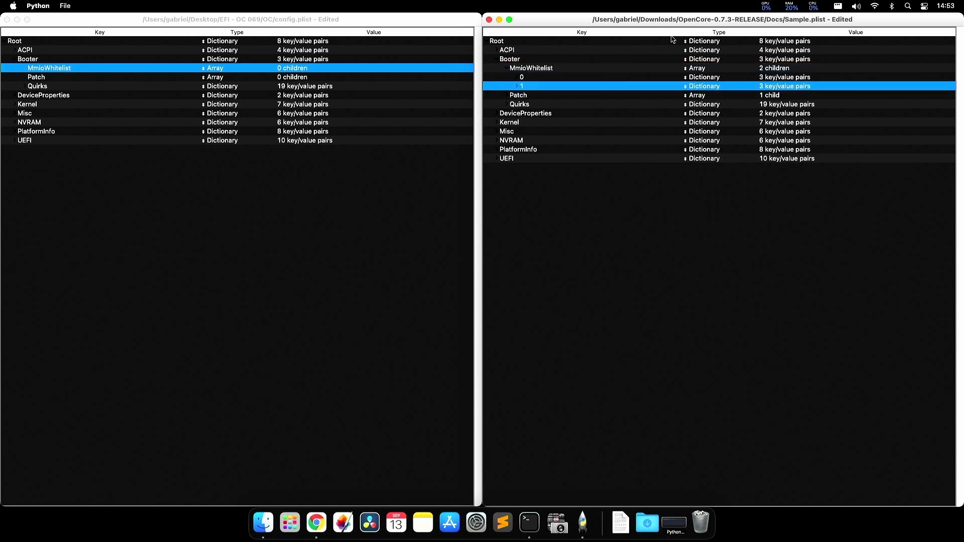
key(Right)
key(Up)
key(Right)
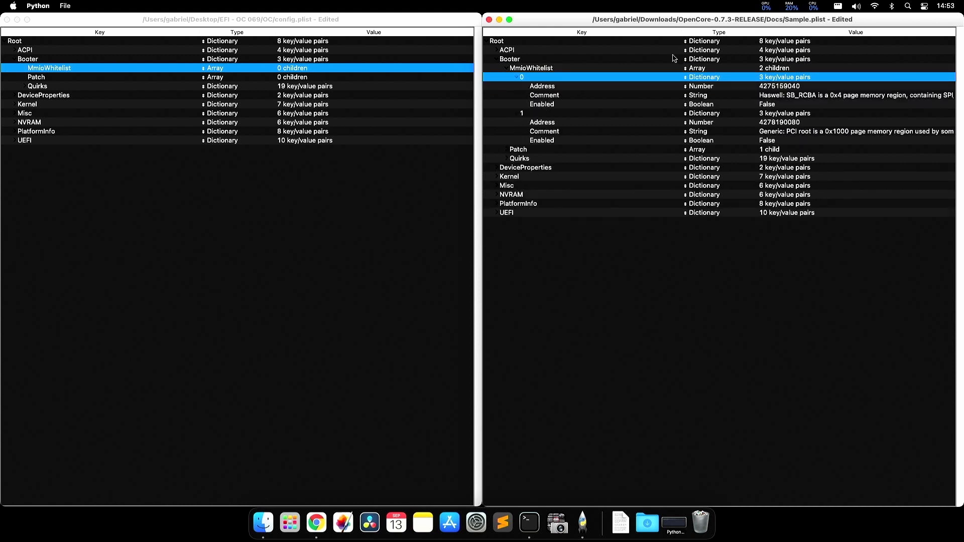
click(567, 106)
click(550, 141)
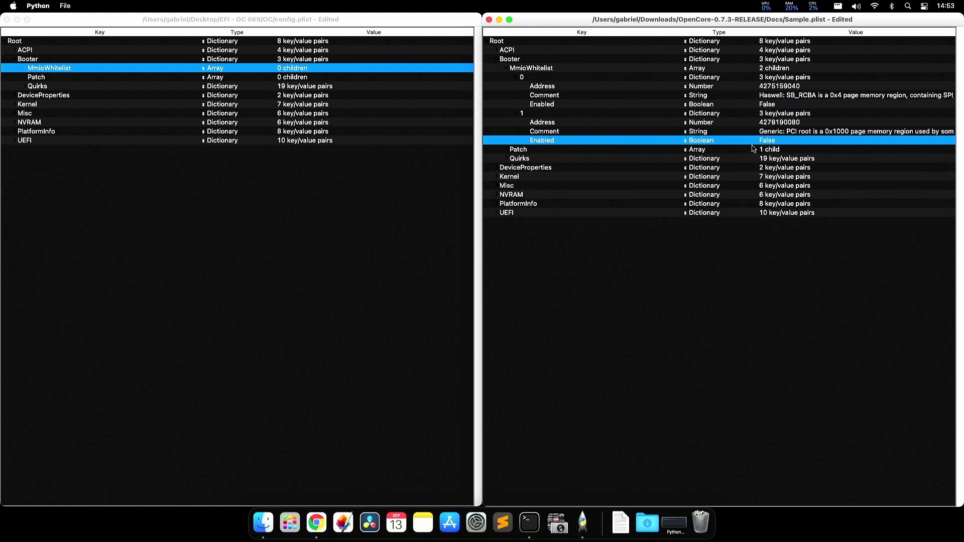
click(774, 106)
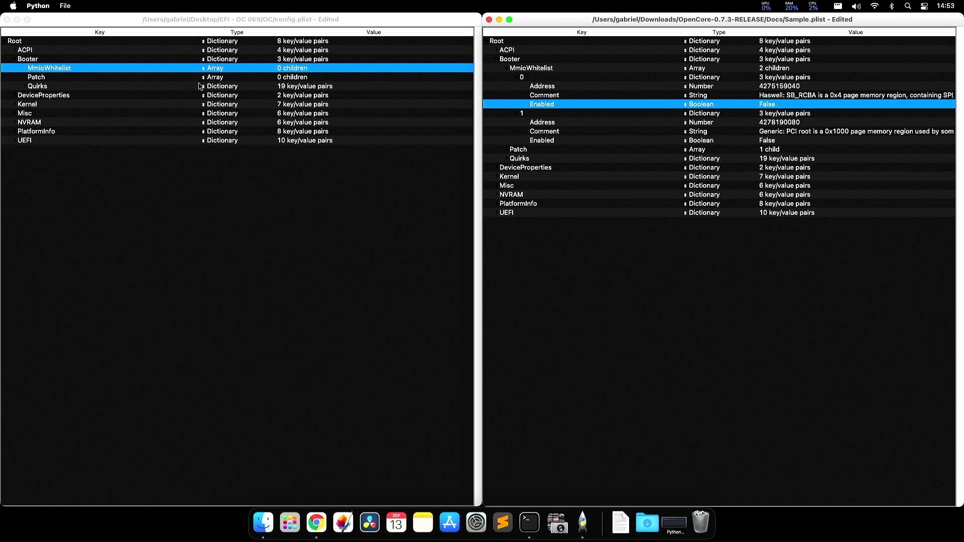
- Collapse both MmioWhitelist entries and the array itself in Sample.plist, and select Patch under Booter
key(Left)
key(Left)
key(Down)
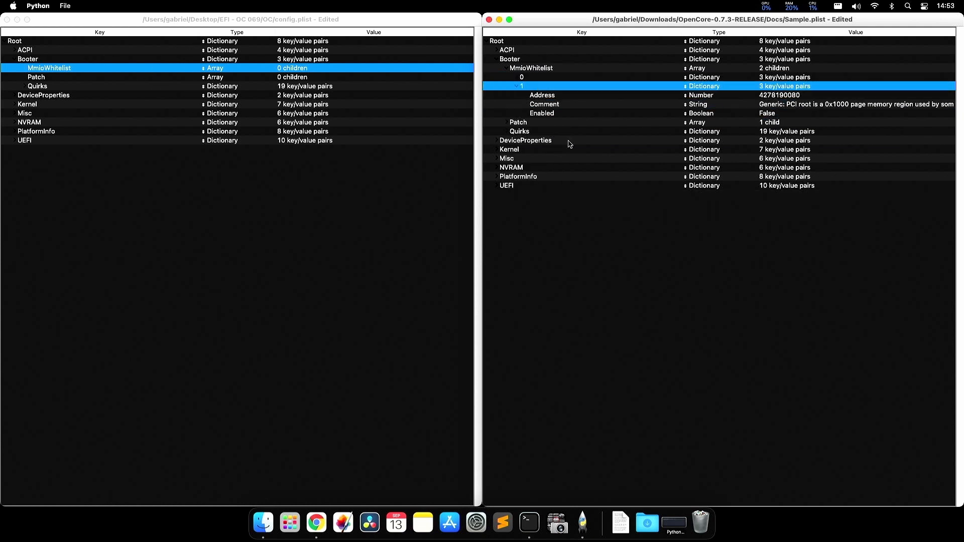
key(Left)
key(Left)
key(Left)
key(Down)
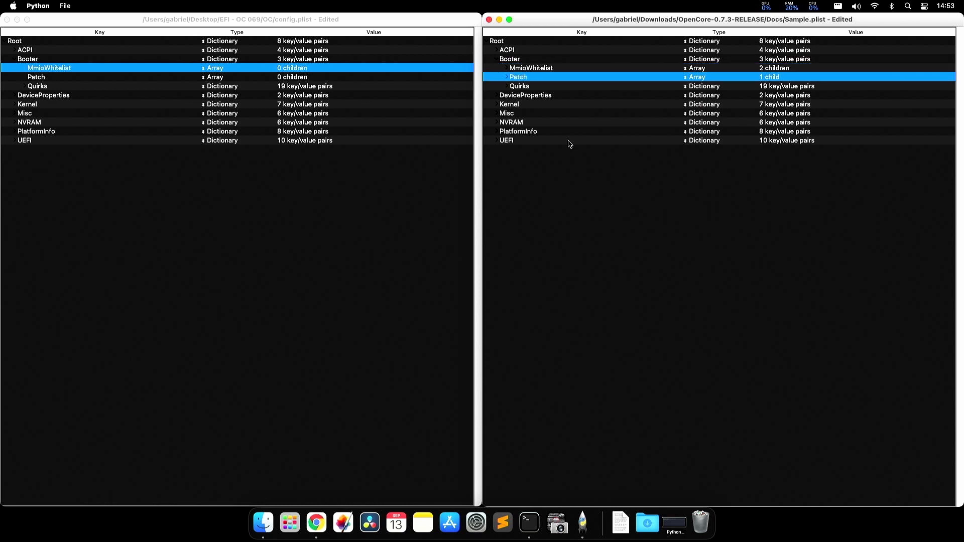
- Expand the Booter Patch array and its entry 0 in Sample.plist, check the Enabled field, and collapse them again
key(Right)
key(Down)
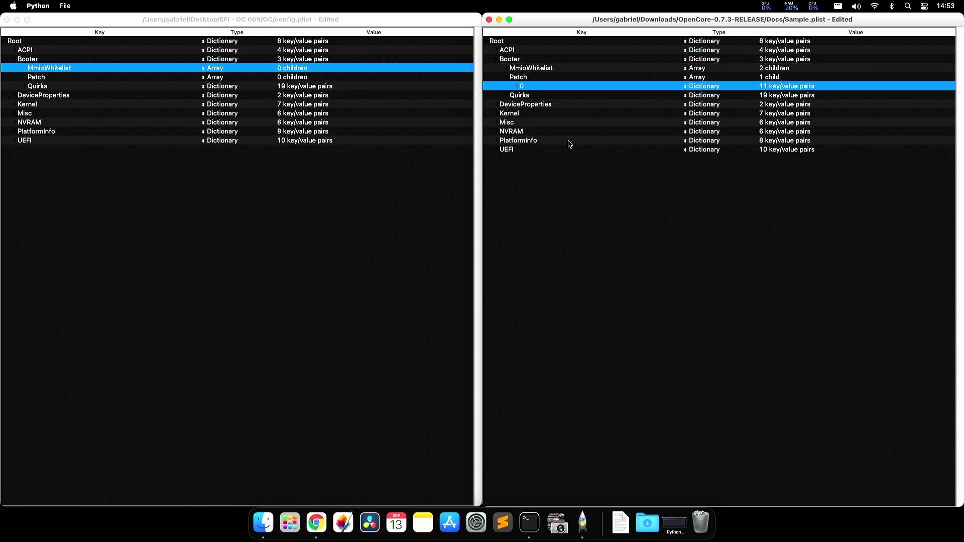
key(Right)
key(Down)
key(Down)
key(Down)
key(Down)
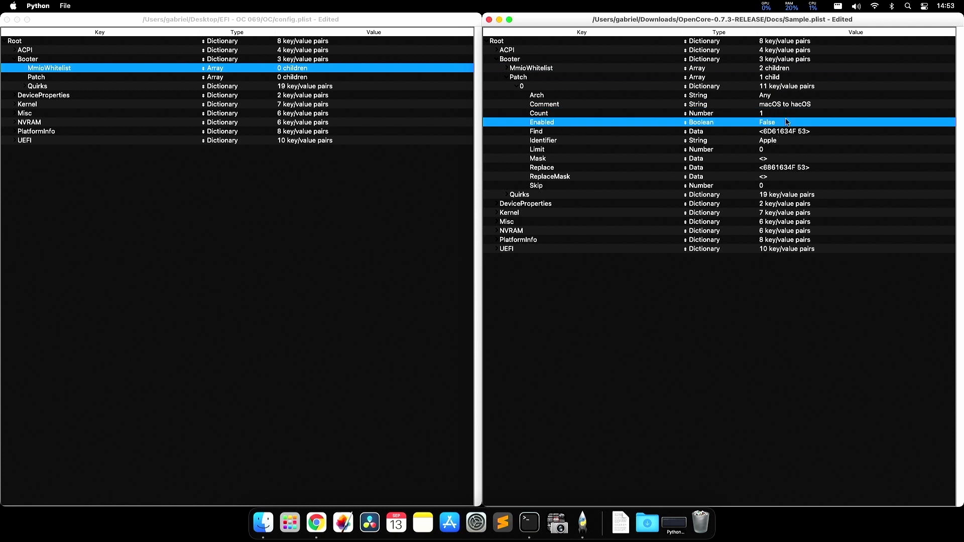
key(Left)
key(Left)
key(Left)
key(Left)
key(Left)
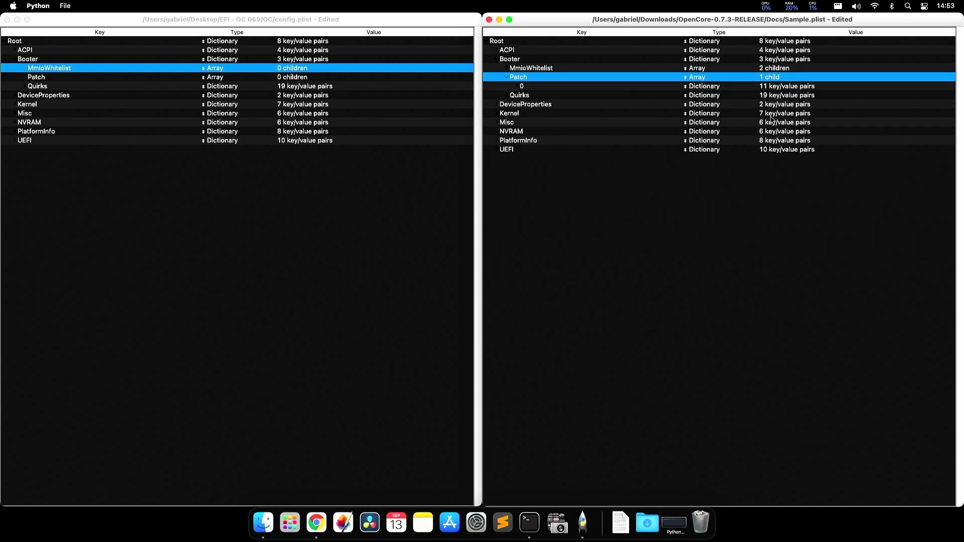
- Compare the MmioWhitelist and Patch arrays under Booter in config.plist with those in Sample.plist
click(31, 70)
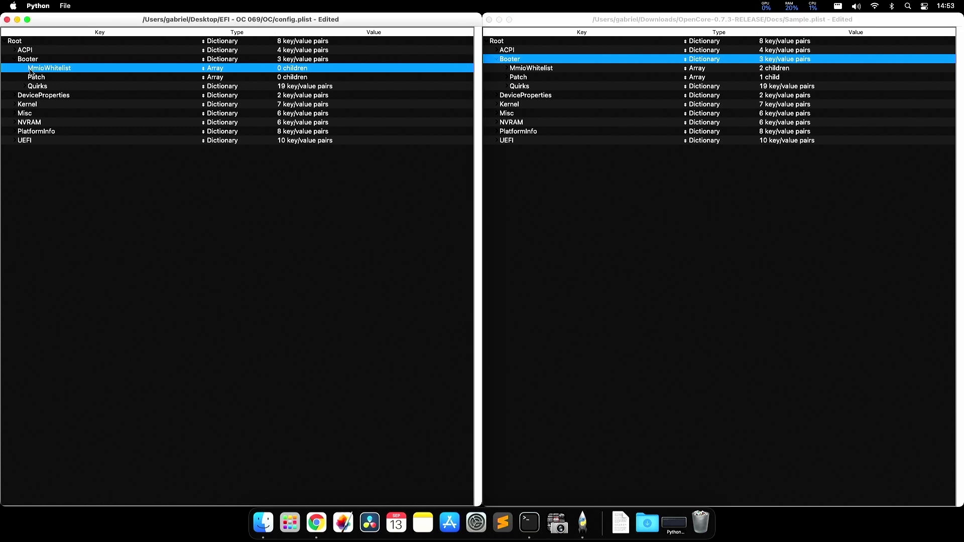
key(Down)
key(Up)
key(Down)
key(Up)
key(Down)
key(Up)
key(Down)
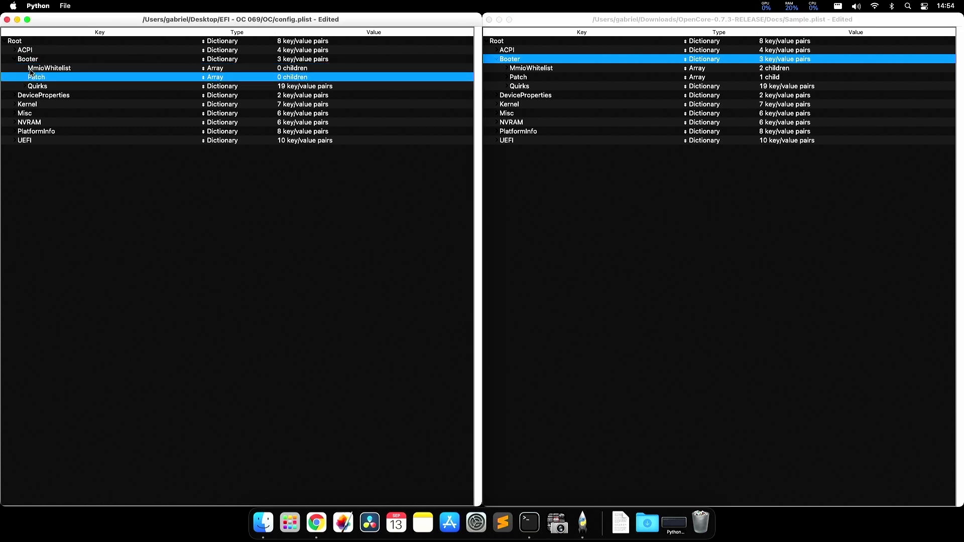
key(Up)
key(Down)
key(Up)
key(Down)
key(Up)
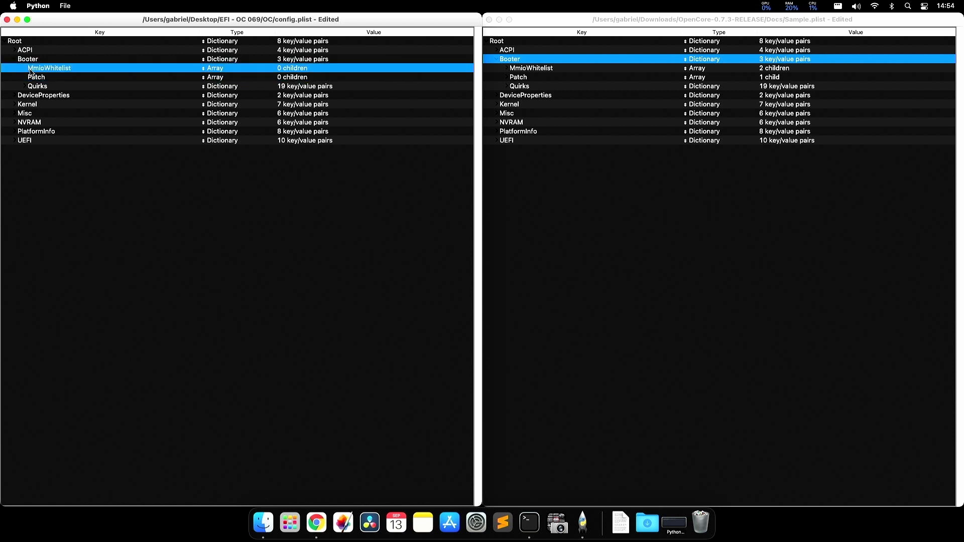
key(Down)
key(Up)
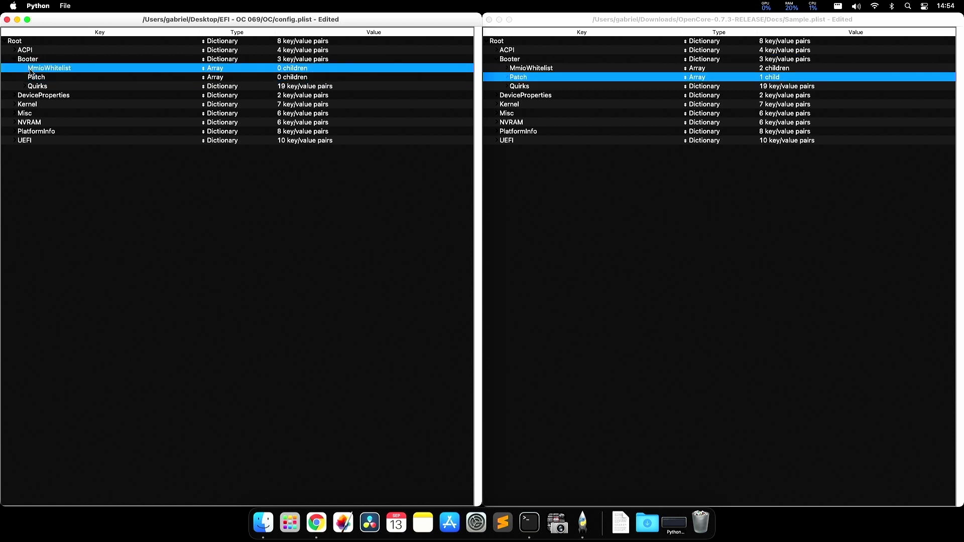
key(Down)
key(Up)
key(Up)
key(Down)
key(Down)
key(Up)
click(251, 58)
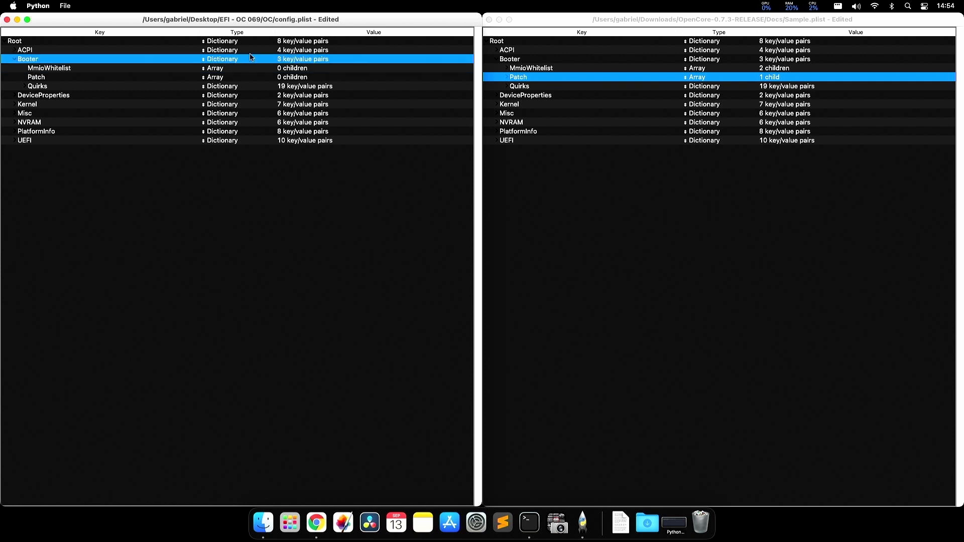
key(Down)
key(Down)
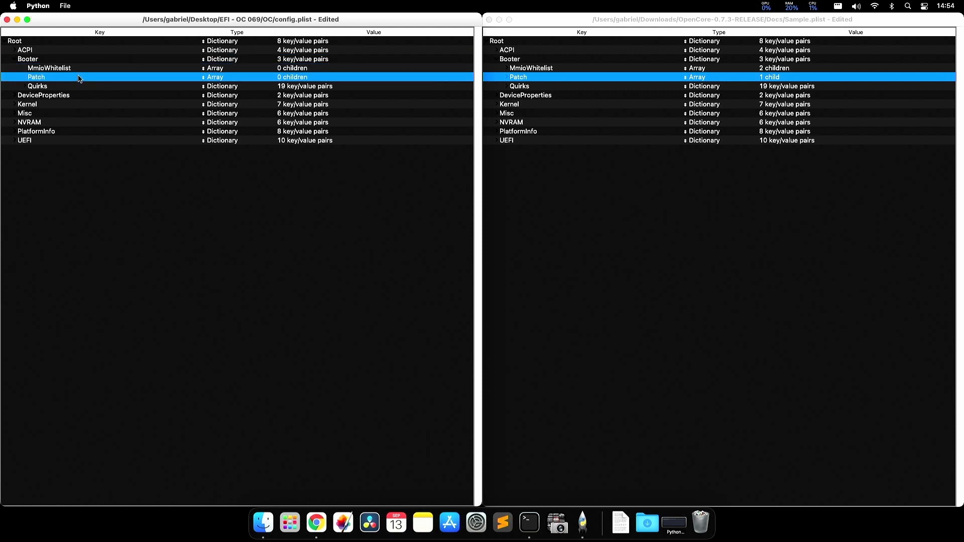
- Expand entry 0 of the Booter Patch array in Sample.plist, check its Enabled field, and delete the entry
click(510, 83)
key(Up)
key(Right)
key(Down)
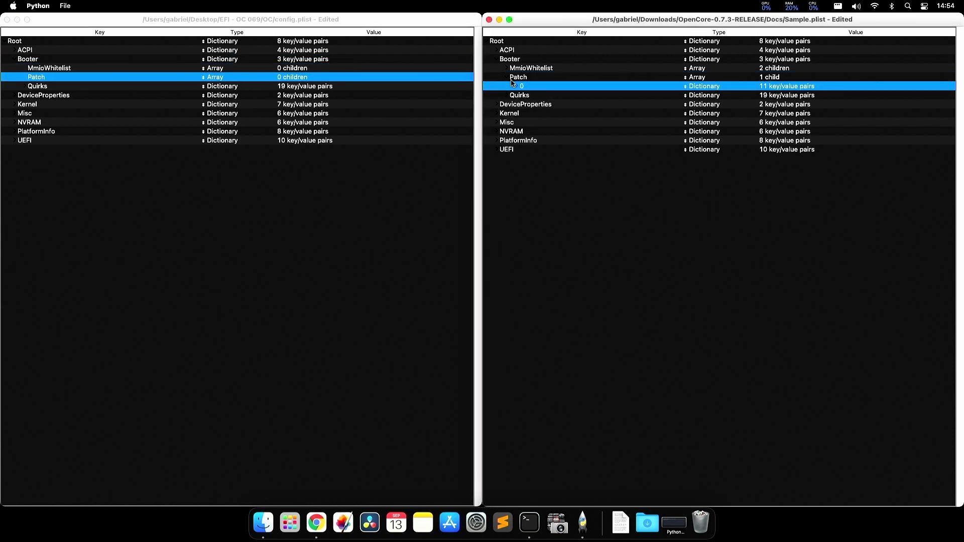
key(Right)
key(Down)
key(Down)
key(Down)
key(Down)
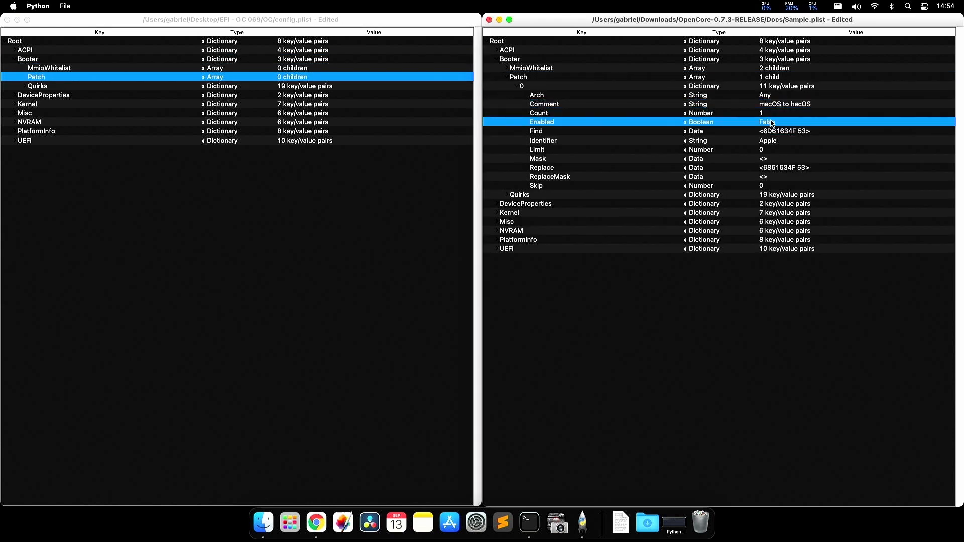
key(Up)
key(Up)
key(Up)
key(Up)
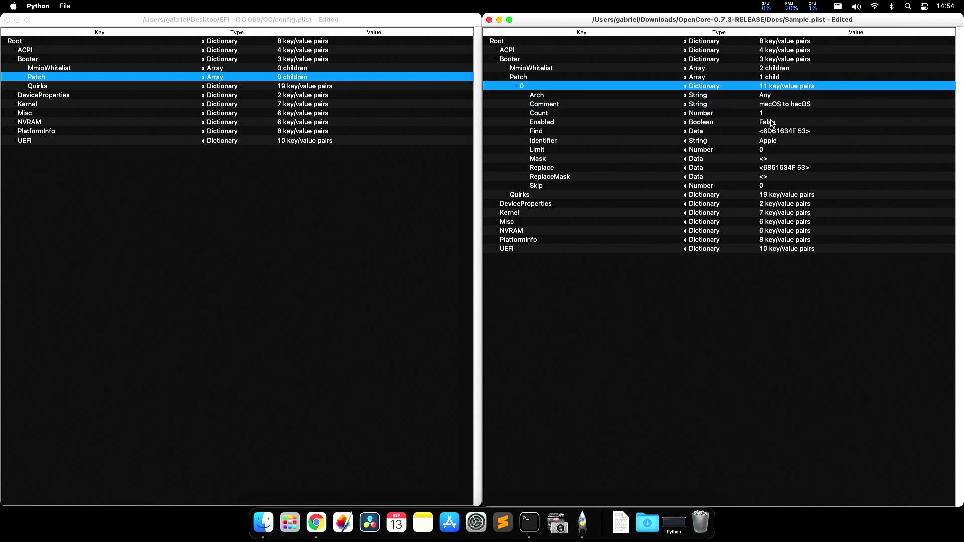
key(BackSpace)
- Expand MmioWhitelist in Sample.plist, check the fields of entry 0, and delete both entries of the array
key(Up)
key(Right)
key(Down)
key(Right)
key(Down)
key(Down)
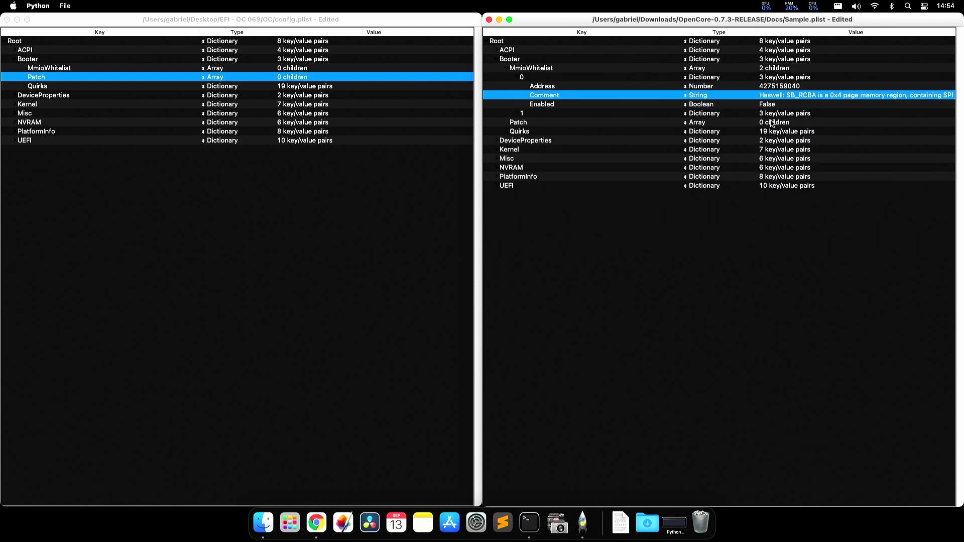
key(Down)
key(Up)
key(Up)
key(Up)
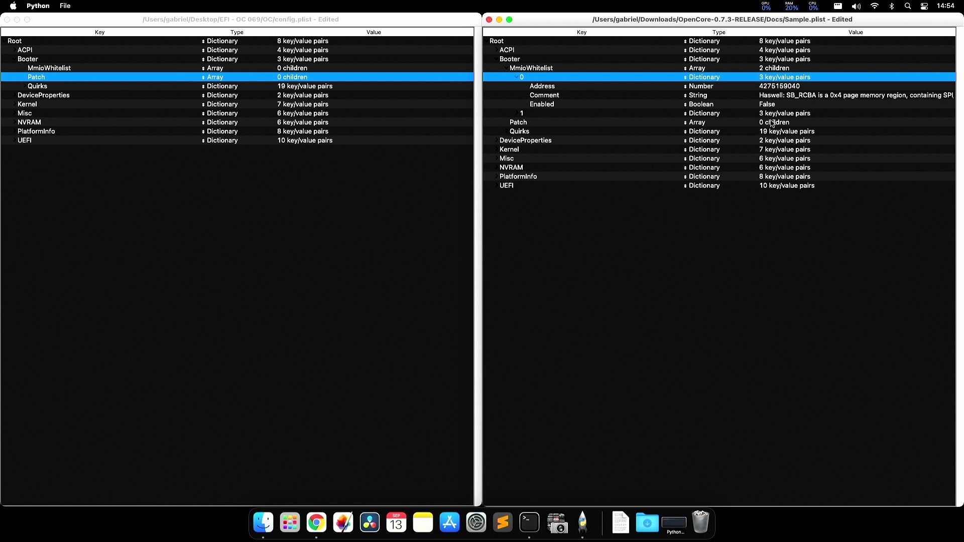
key(BackSpace)
key(BackSpace)
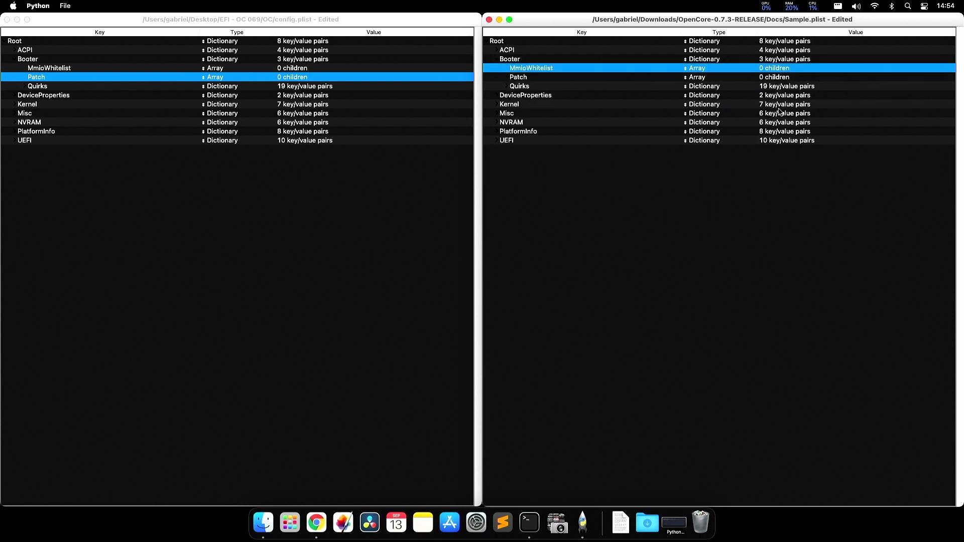
- Check the MmioWhitelist and Patch arrays under Booter against each other in both plist files
click(22, 68)
click(35, 77)
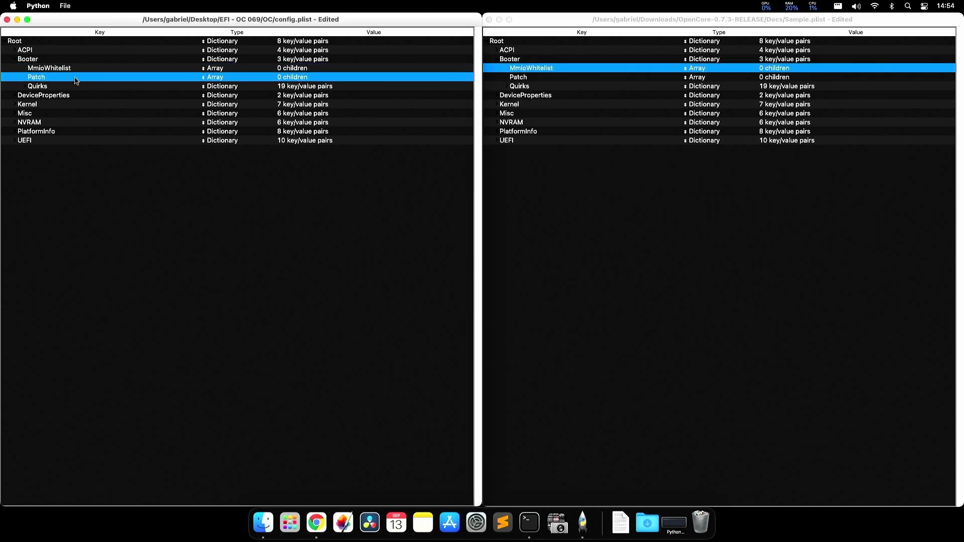
click(521, 71)
click(520, 76)
click(518, 68)
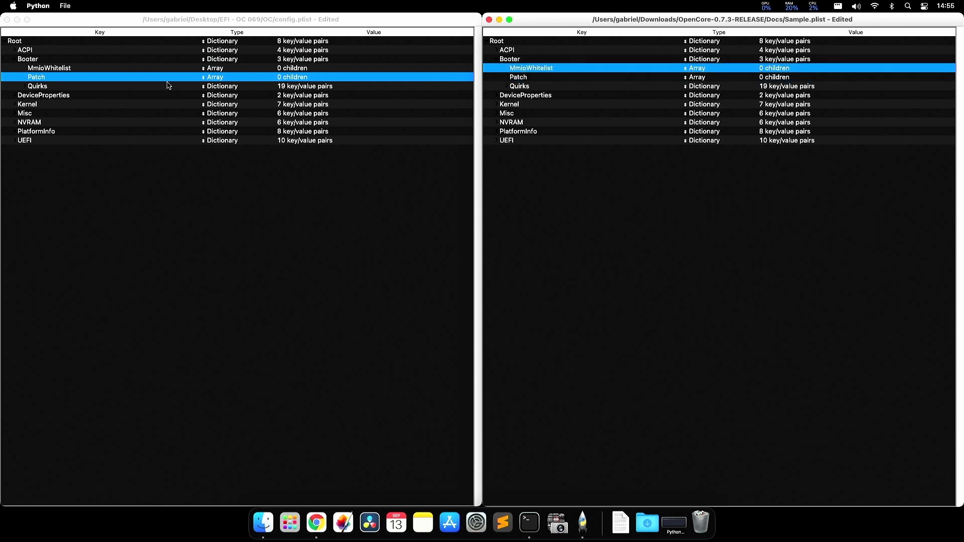
click(96, 68)
- Expand the Booter Quirks dictionary in both config.plist and Sample.plist
click(89, 88)
key(Right)
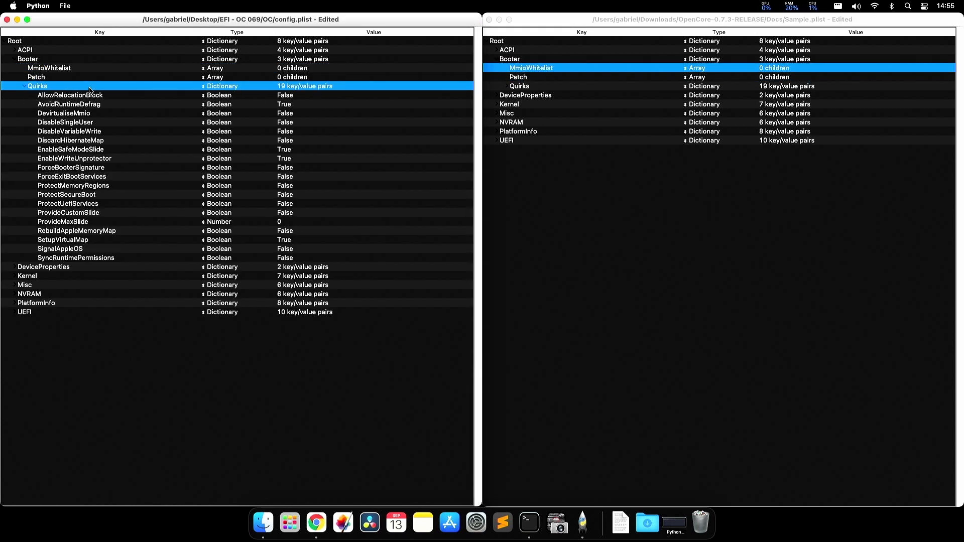
key(super+grave)
key(Down)
key(Down)
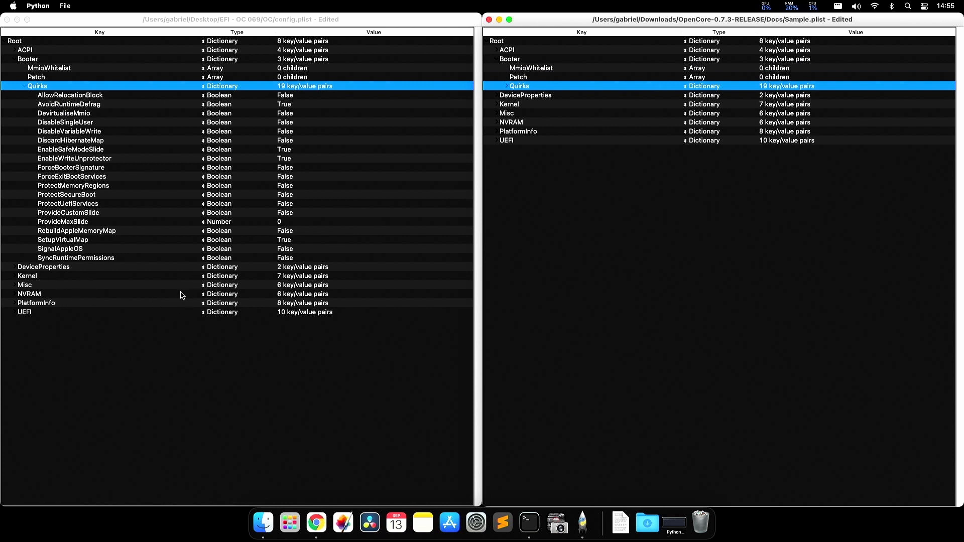
key(Right)
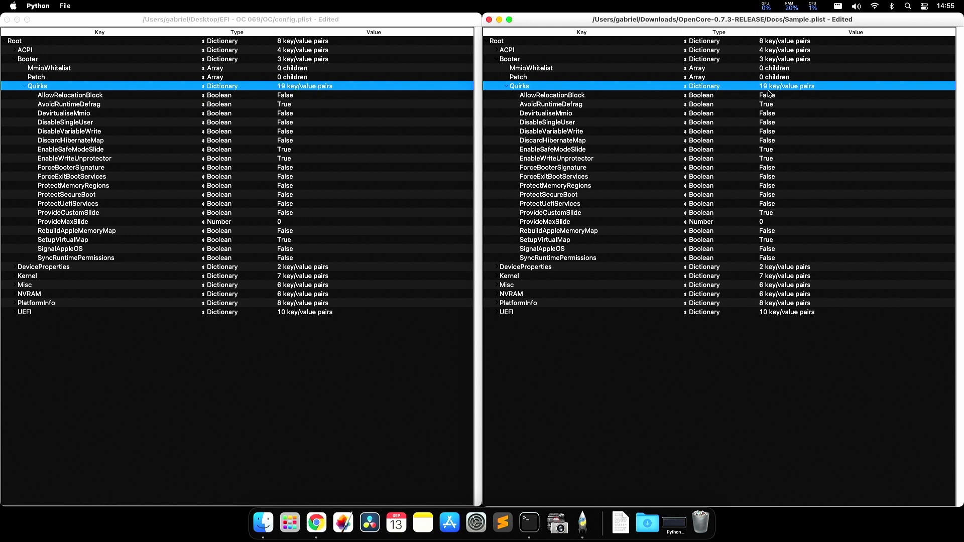
- Compare the Booter Quirks dictionary and its AllowRelocationBlock and AvoidRuntimeDefrag keys between config.plist and Sample.plist
click(114, 96)
key(super+grave)
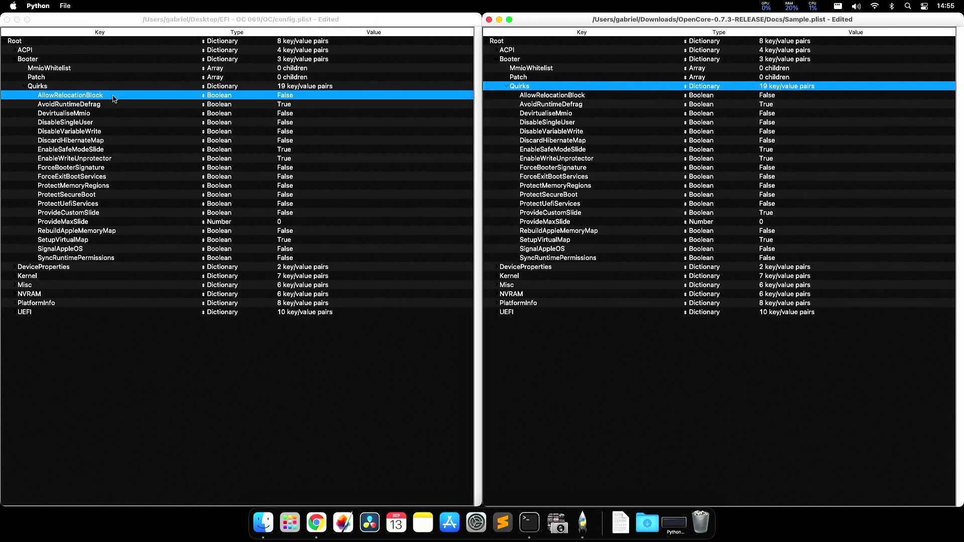
key(Down)
key(super+grave)
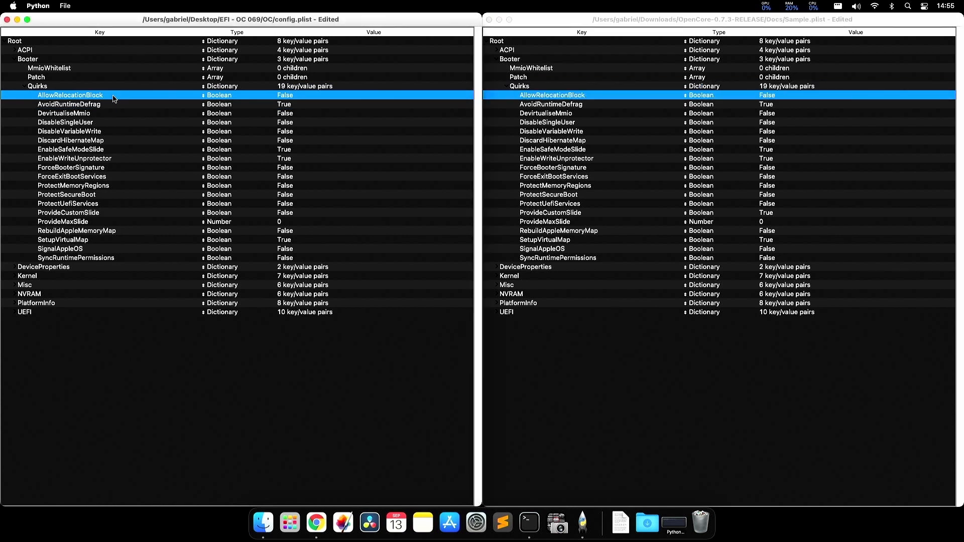
key(Down)
key(super+grave)
key(Down)
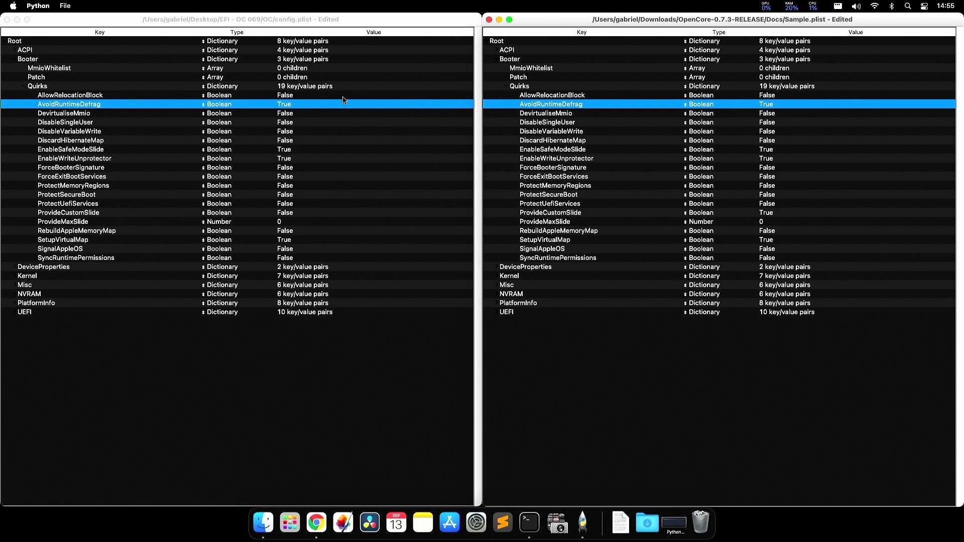
click(308, 95)
click(308, 89)
click(562, 89)
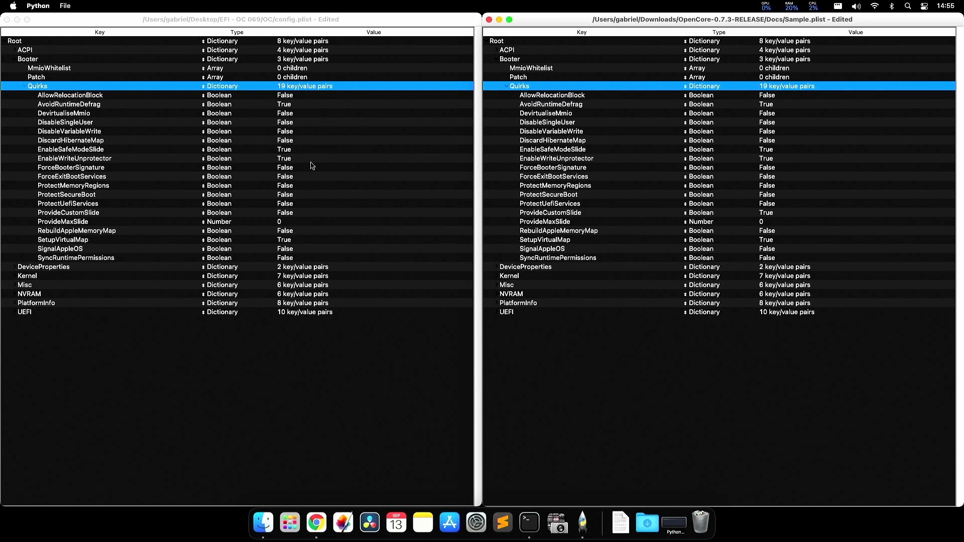
click(296, 104)
click(531, 105)
click(532, 105)
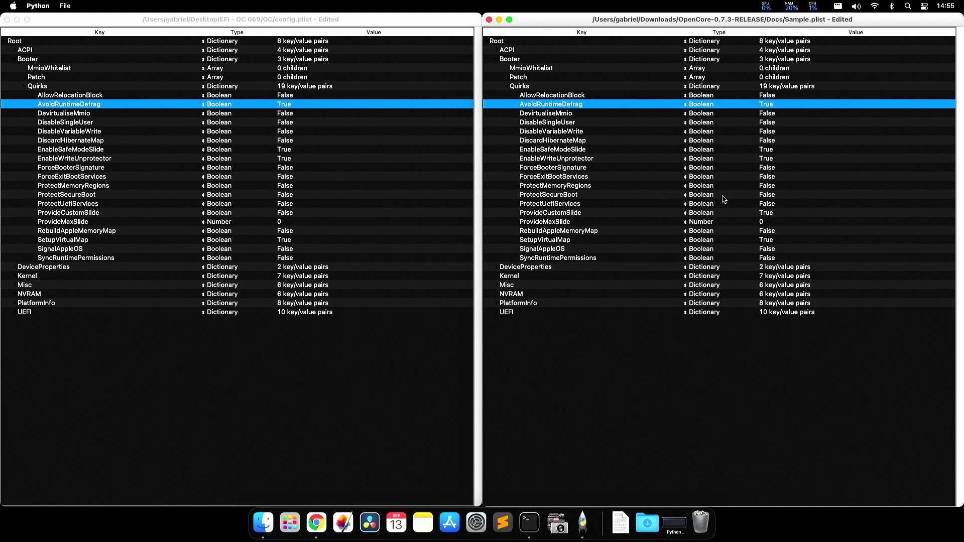
- Recheck AllowRelocationBlock under Booter Quirks in both plist files and continue the comparison with DevirtualiseMmio
click(49, 97)
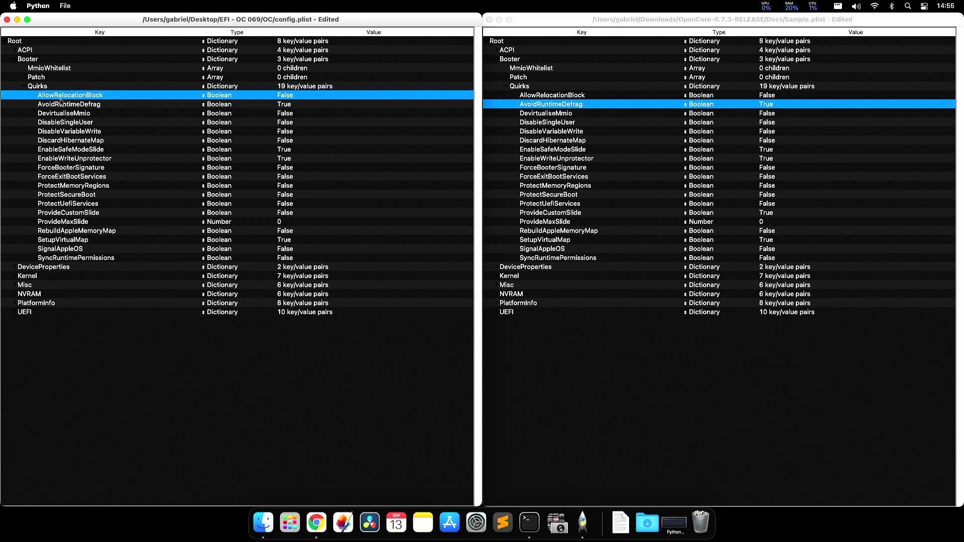
click(530, 95)
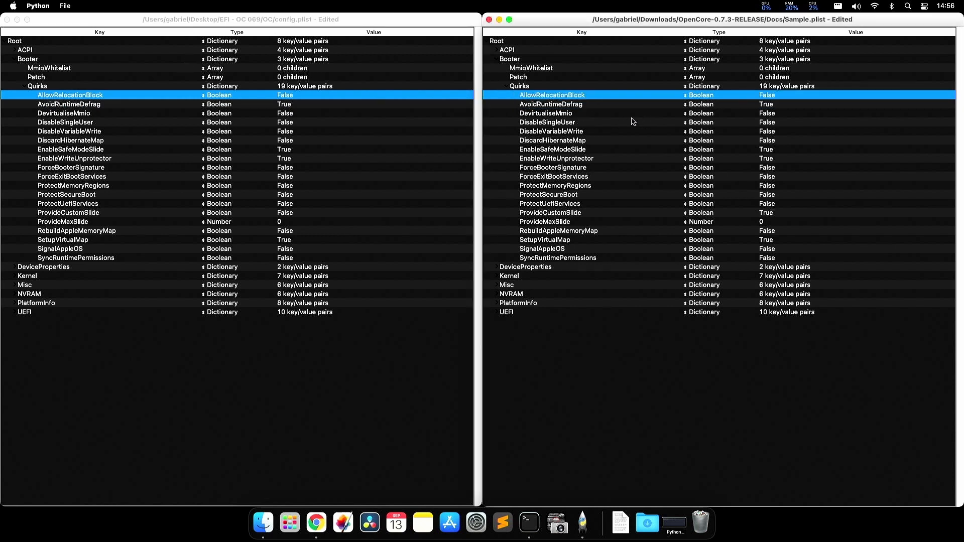
click(519, 86)
click(45, 60)
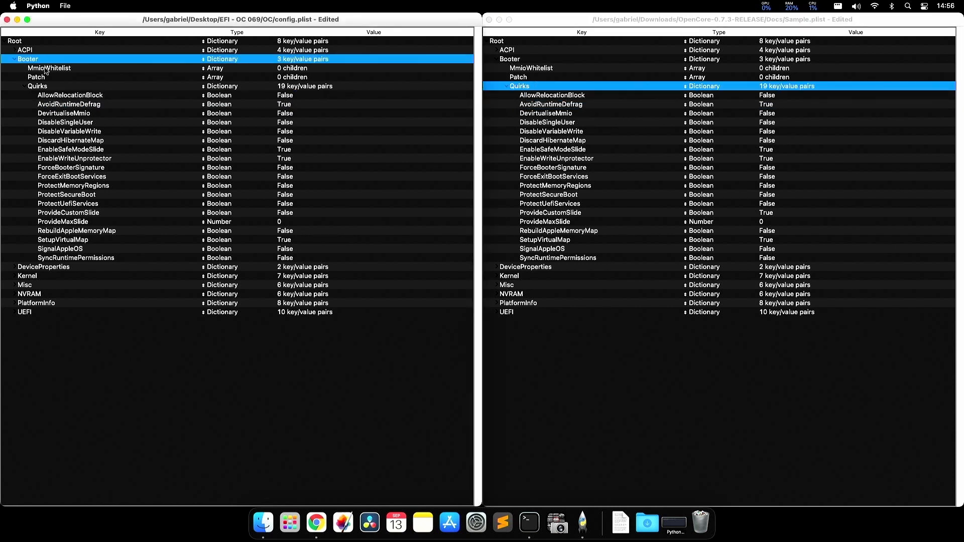
click(44, 88)
click(563, 96)
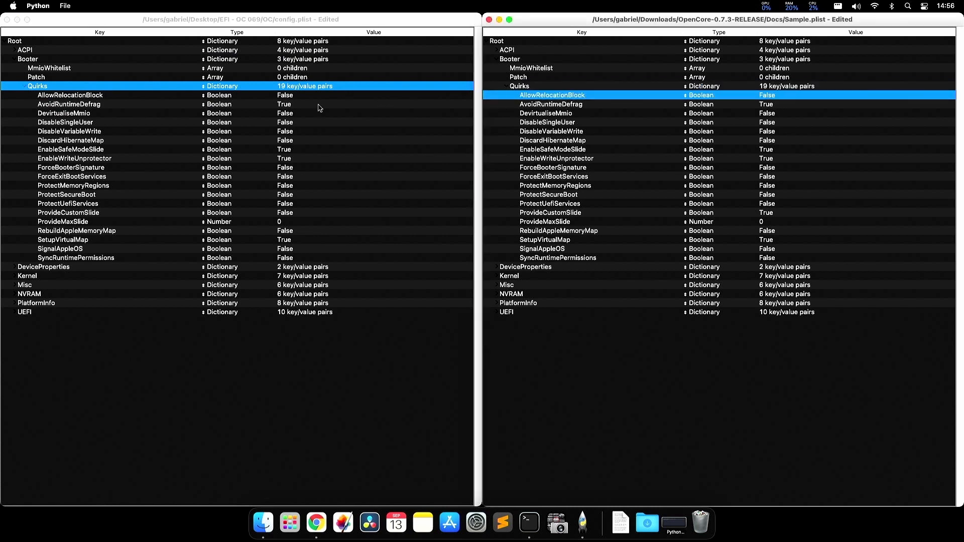
click(222, 97)
click(264, 113)
click(533, 115)
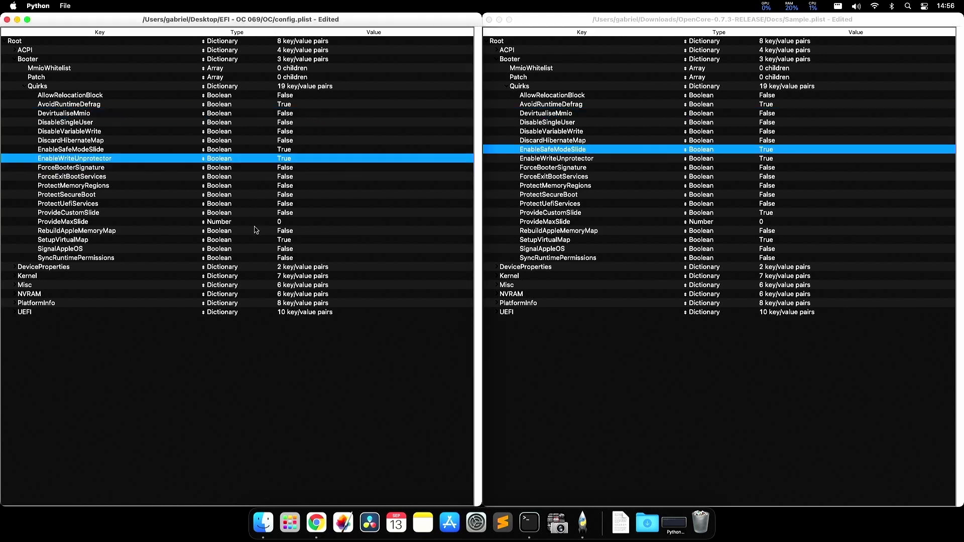
- Go through the Booter Quirks keys down to ProvideMaxSlide in both config.plist and Sample.plist
key(Up)
key(Up)
key(Down)
key(Down)
key(Down)
key(Down)
key(Down)
key(Down)
key(Down)
key(Down)
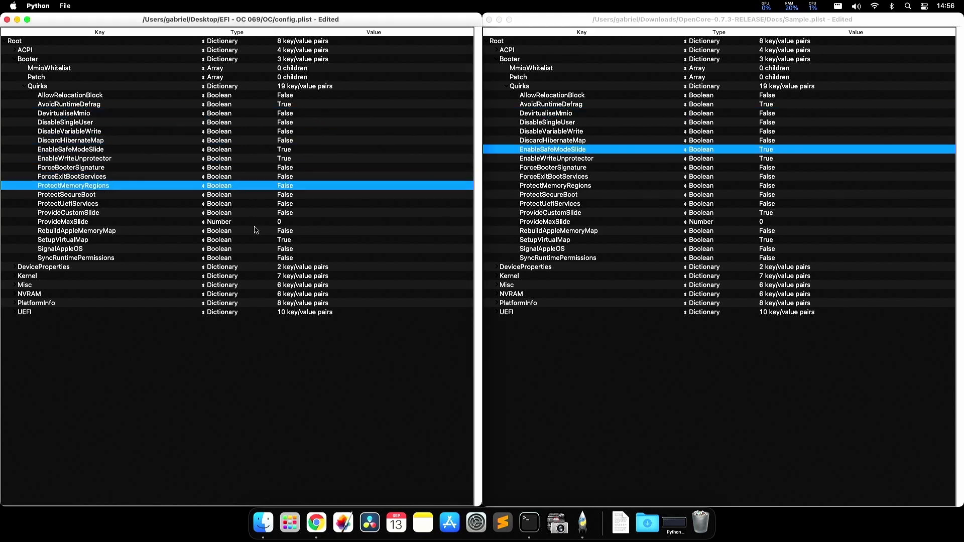
key(Up)
key(Up)
key(Up)
key(Up)
key(Up)
key(Up)
key(Up)
key(Down)
key(Down)
key(Down)
key(Down)
key(Down)
key(super+grave)
key(Down)
key(Down)
key(Down)
key(Down)
key(Down)
key(Down)
key(Down)
key(Down)
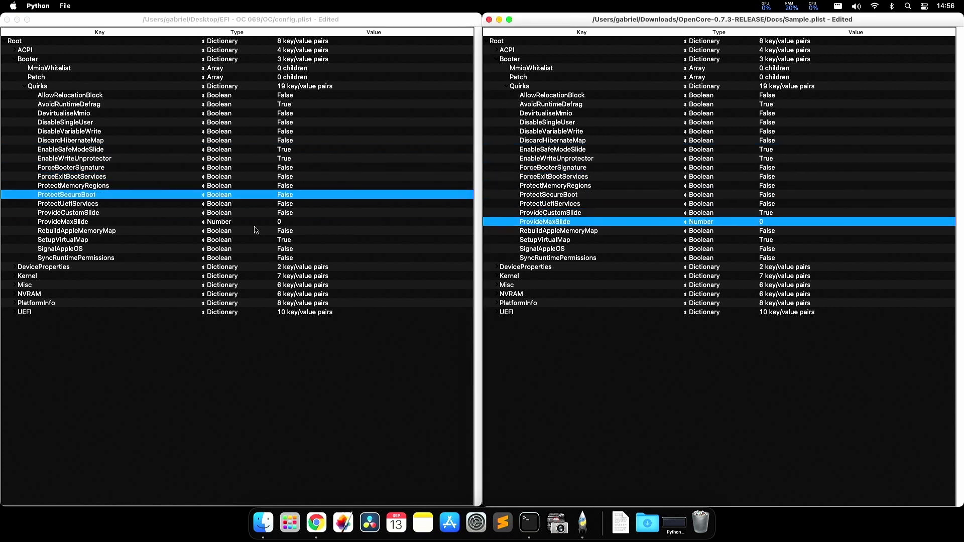
key(super+grave)
key(Down)
key(Down)
key(Down)
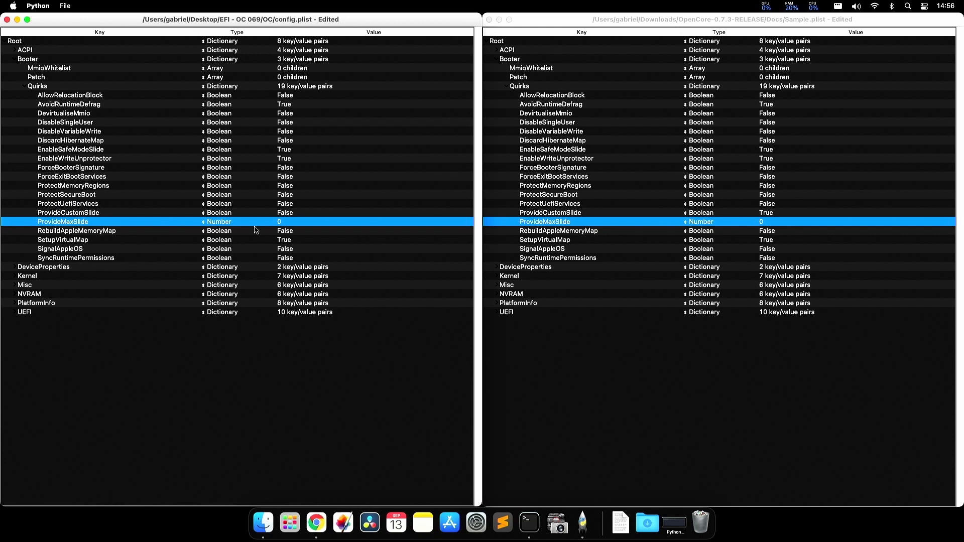
- Compare AllowRelocationBlock, AvoidRuntimeDefrag, the Quirks key count and DisableSingleUser under Booter in both plist files
click(97, 98)
click(525, 98)
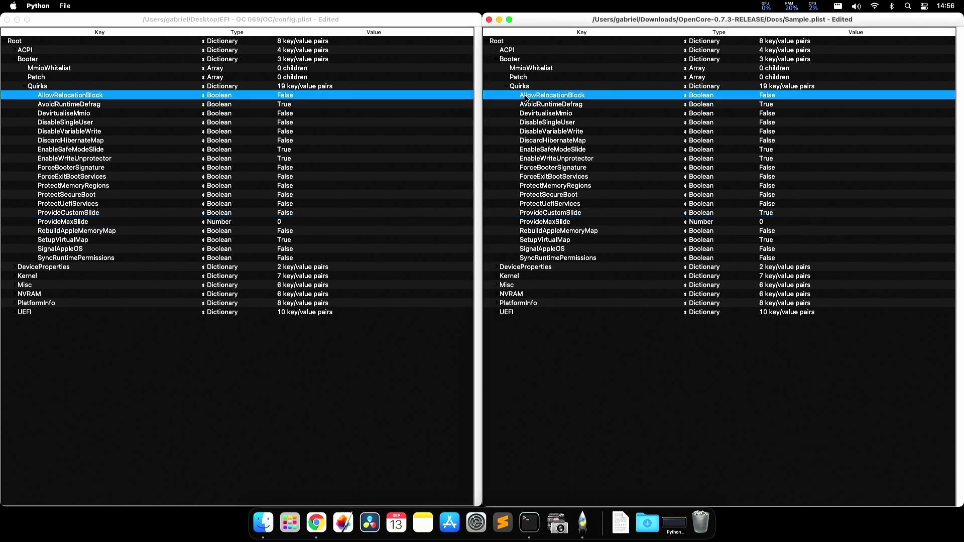
click(103, 106)
click(492, 105)
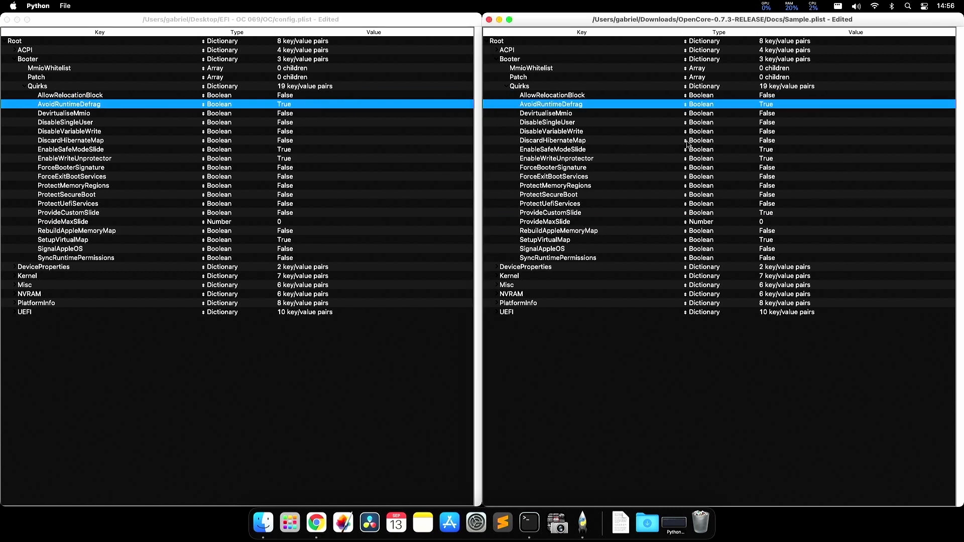
click(771, 87)
click(289, 88)
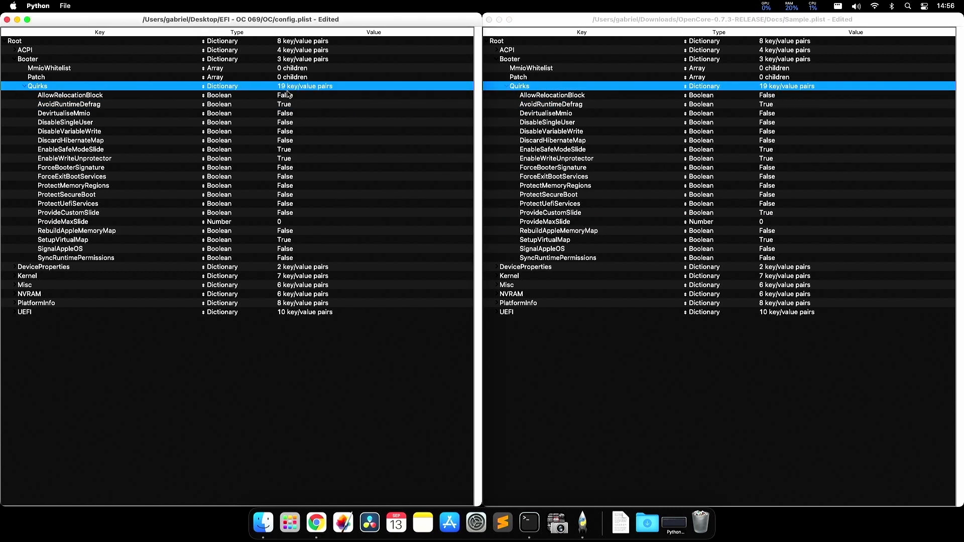
click(65, 123)
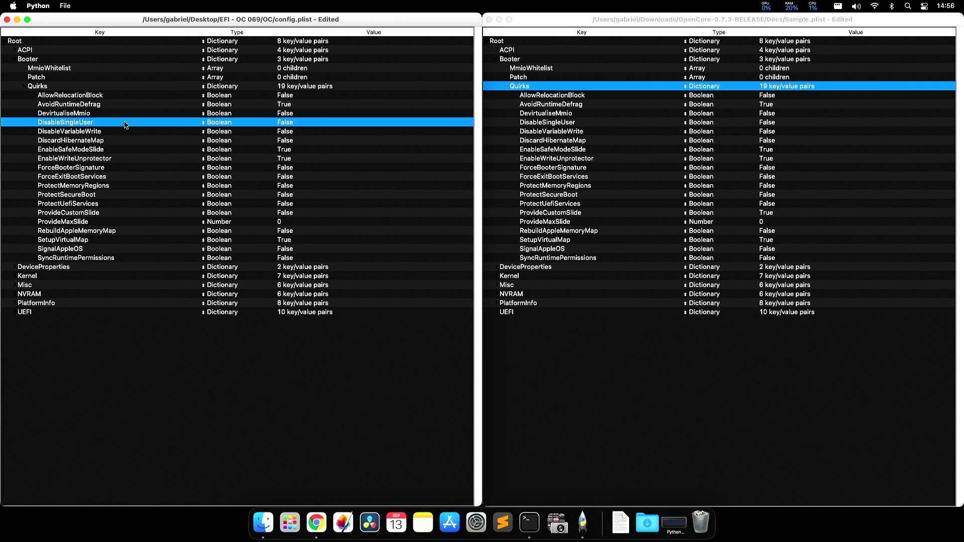
click(549, 125)
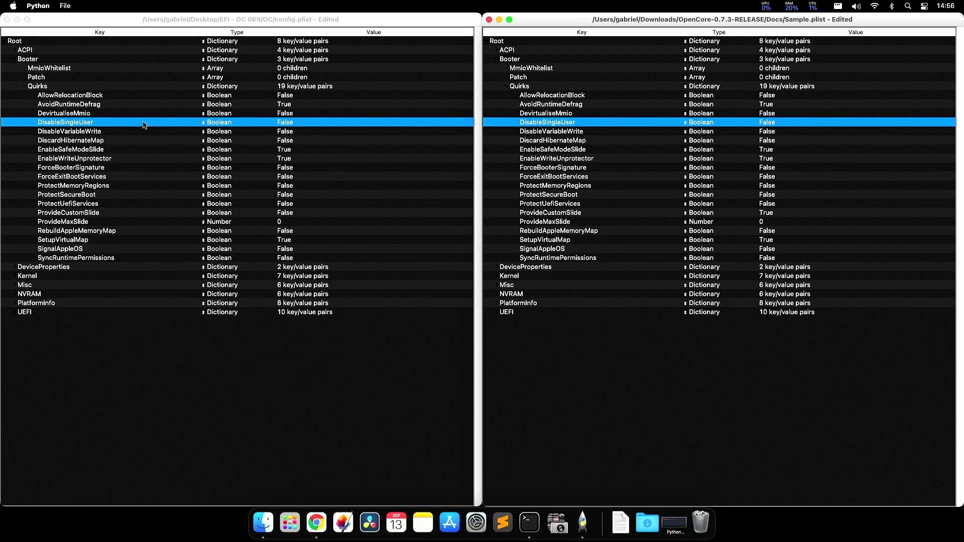
- Match the Booter Quirks keys from DisableVariableWrite to ForceExitBootServices one by one in both plist files
key(Down)
key(Down)
key(Down)
click(96, 134)
key(Down)
key(Down)
key(Down)
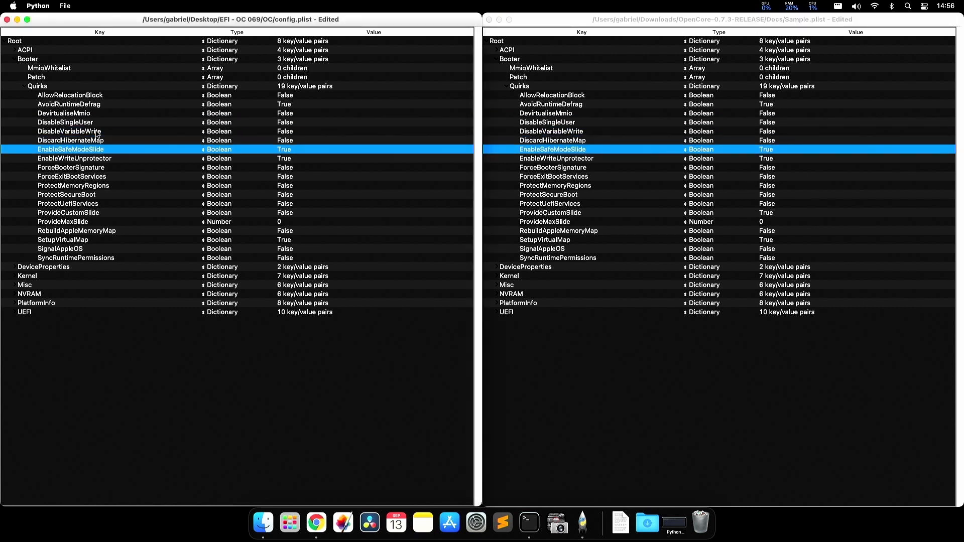
key(Down)
key(super+grave)
key(Down)
key(super+grave)
key(Down)
key(super+grave)
key(Down)
key(super+grave)
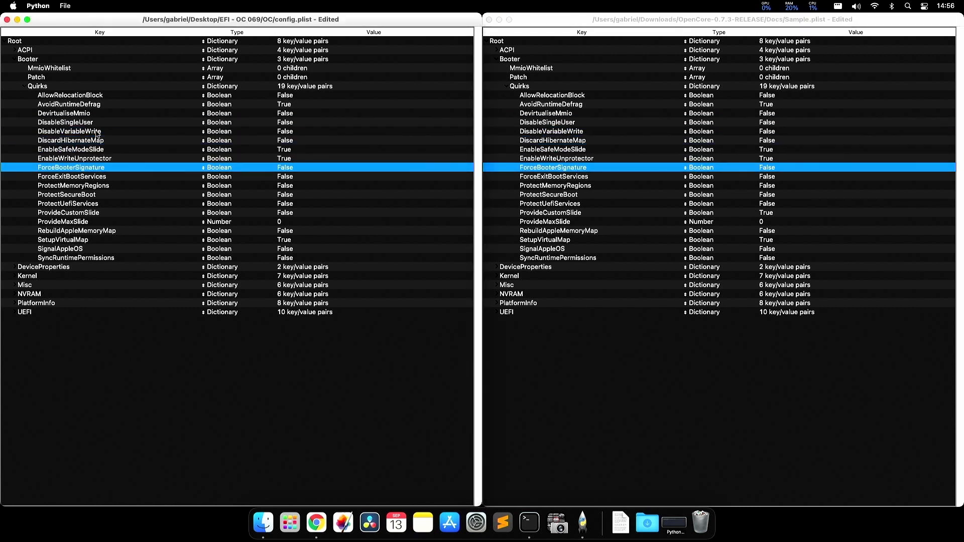
key(Down)
key(super+grave)
key(Down)
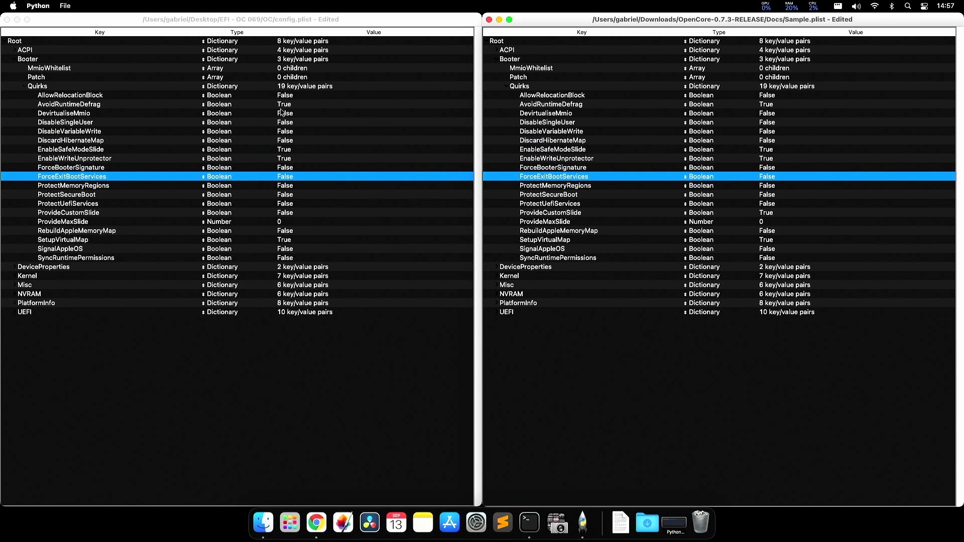
- Collapse Quirks and the Booter section in both Sample.plist and config.plist
key(Left)
key(Left)
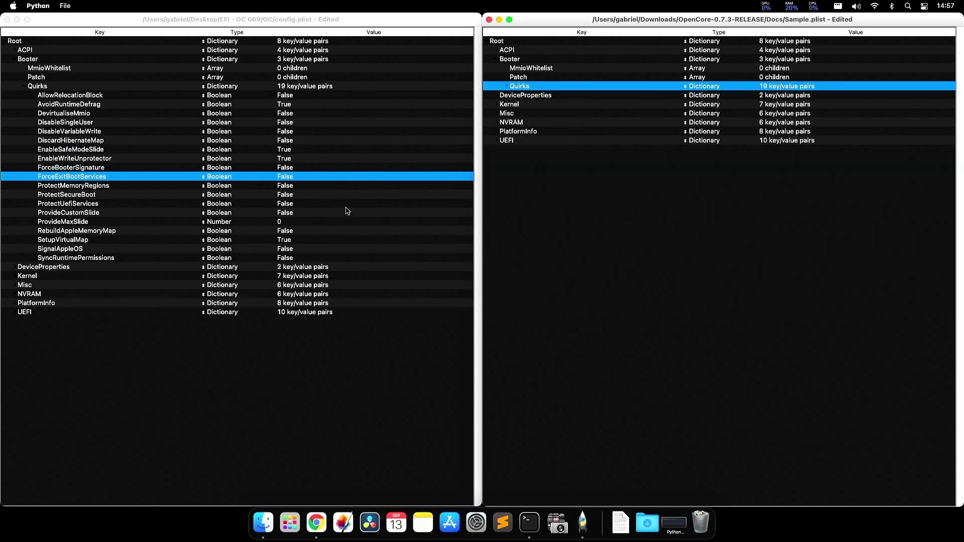
key(Left)
key(Left)
key(super+grave)
key(Left)
key(Left)
key(Left)
key(Left)
- Expand the DeviceProperties dictionary in both config.plist and Sample.plist
key(Down)
key(Right)
key(super+grave)
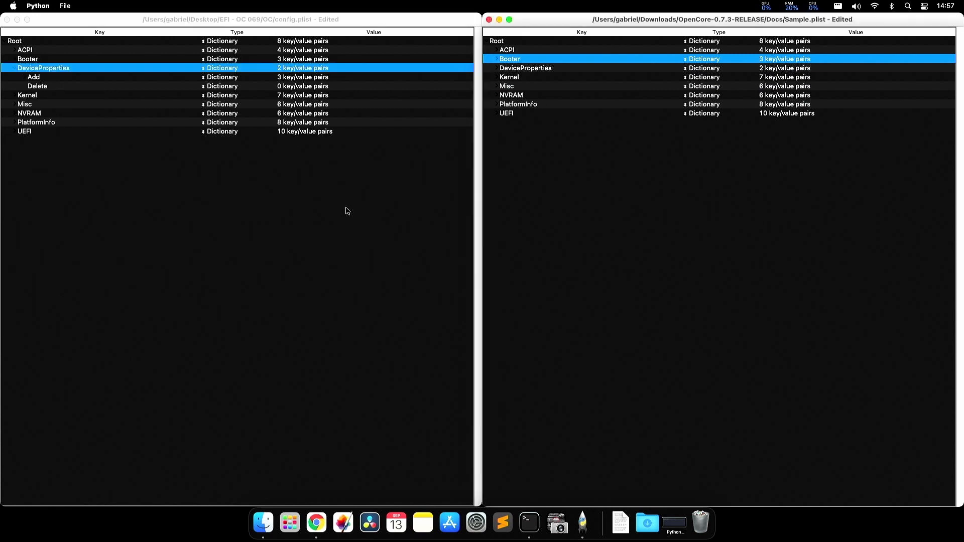
key(Right)
key(Left)
key(Down)
key(Right)
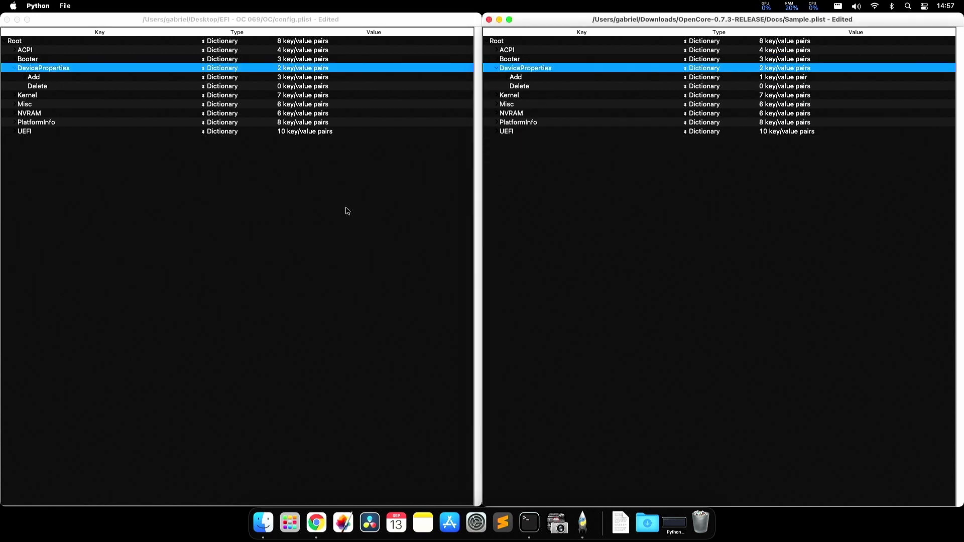
- Expand Add under DeviceProperties in config.plist, review its PciRoot entries, and collapse it again
key(super+grave)
key(Down)
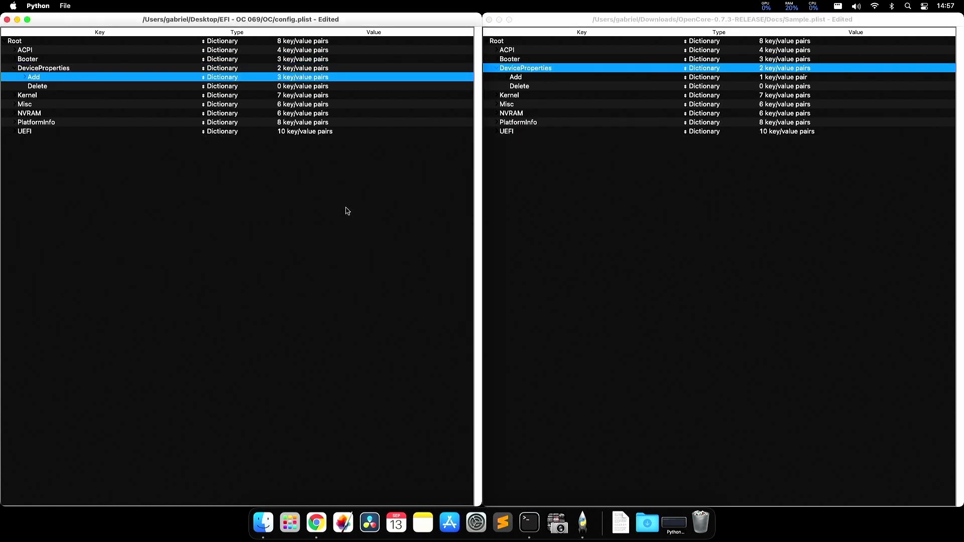
key(Up)
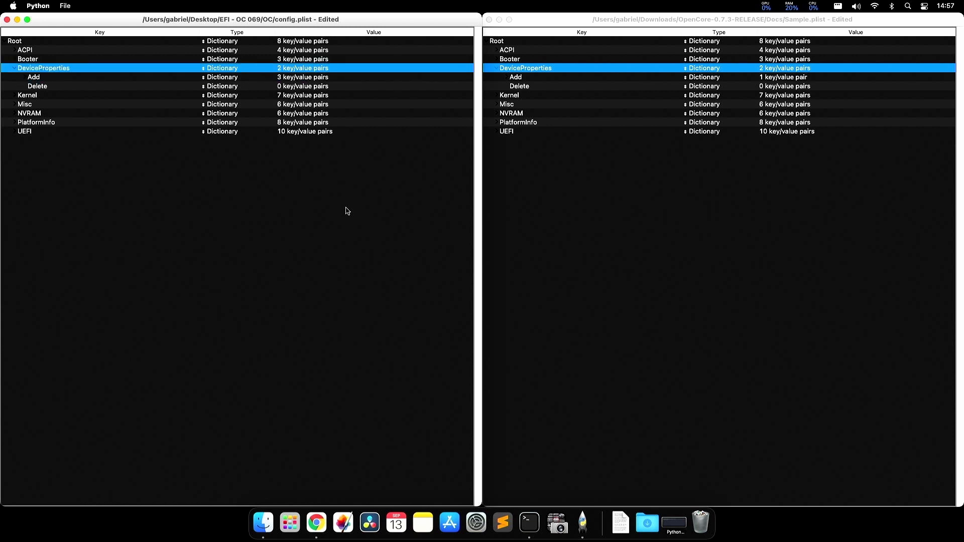
key(Down)
key(Right)
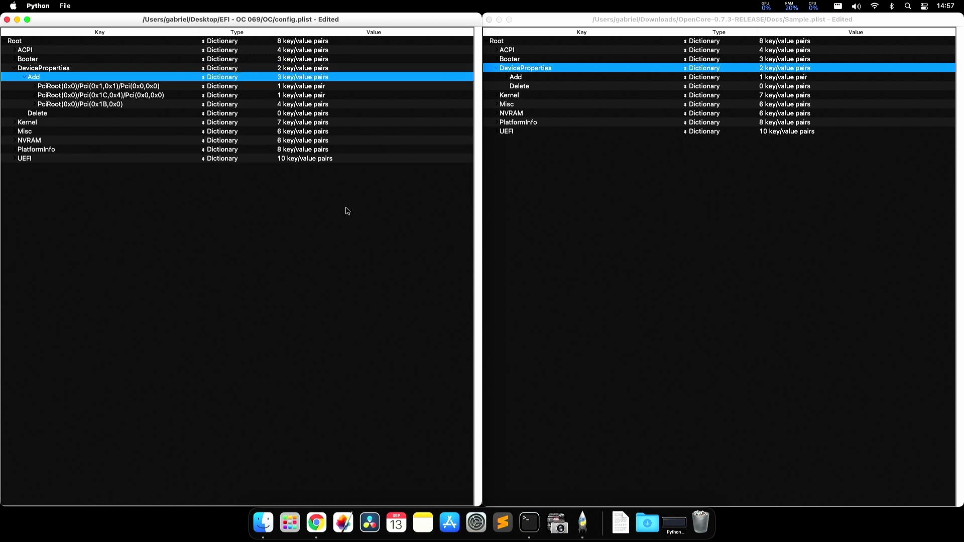
key(Down)
key(Down)
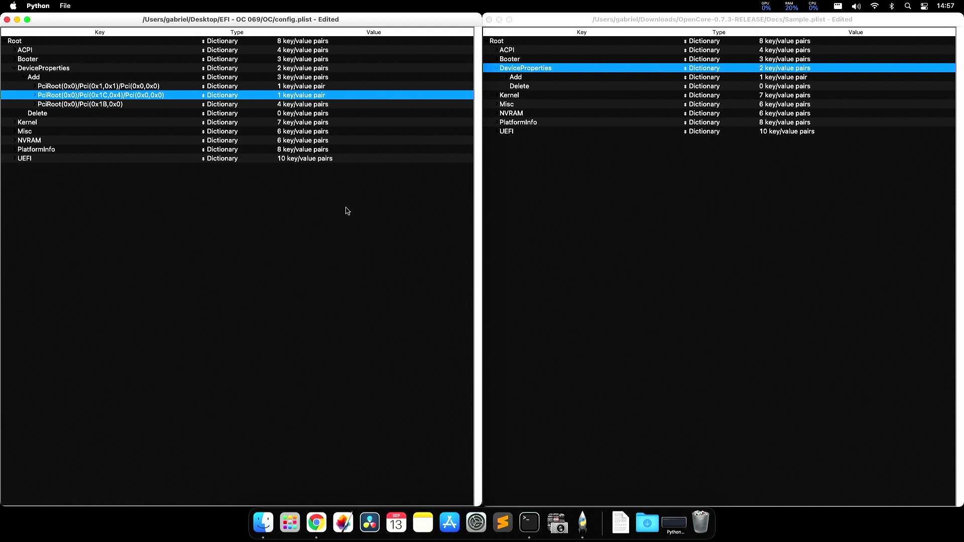
key(Down)
key(Up)
key(Up)
key(Up)
key(Up)
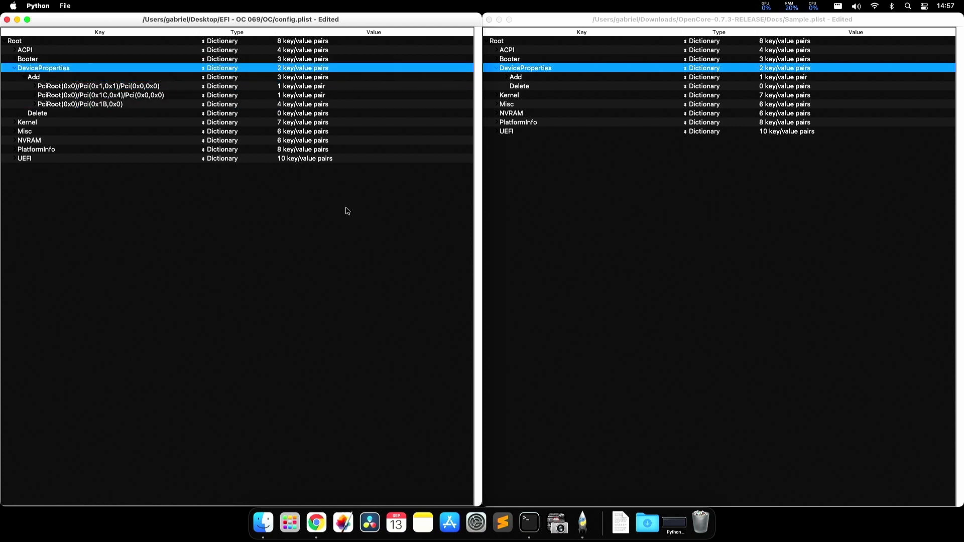
key(Down)
key(Down)
key(Up)
key(Left)
key(Left)
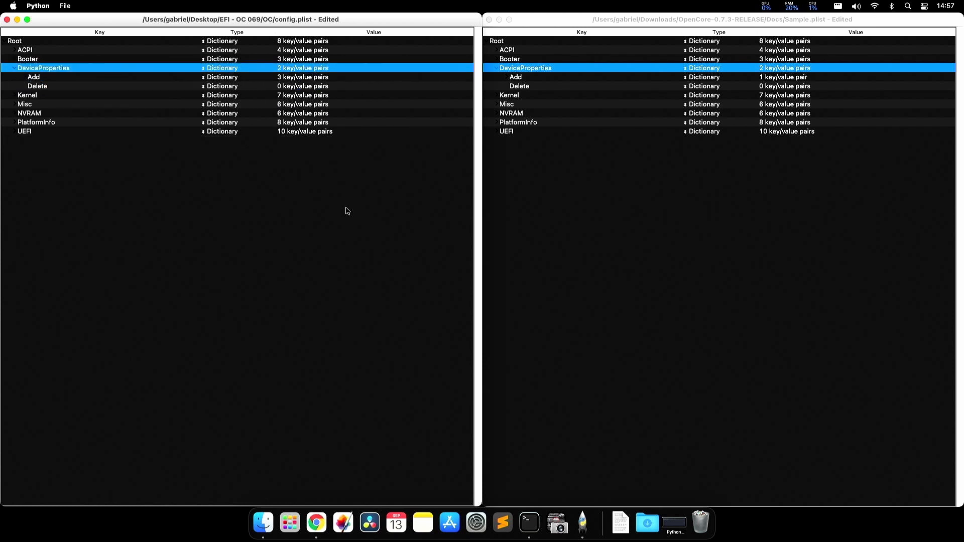
- Collapse DeviceProperties and expand the Kernel dictionary in both config.plist and Sample.plist
key(Left)
key(Down)
key(Right)
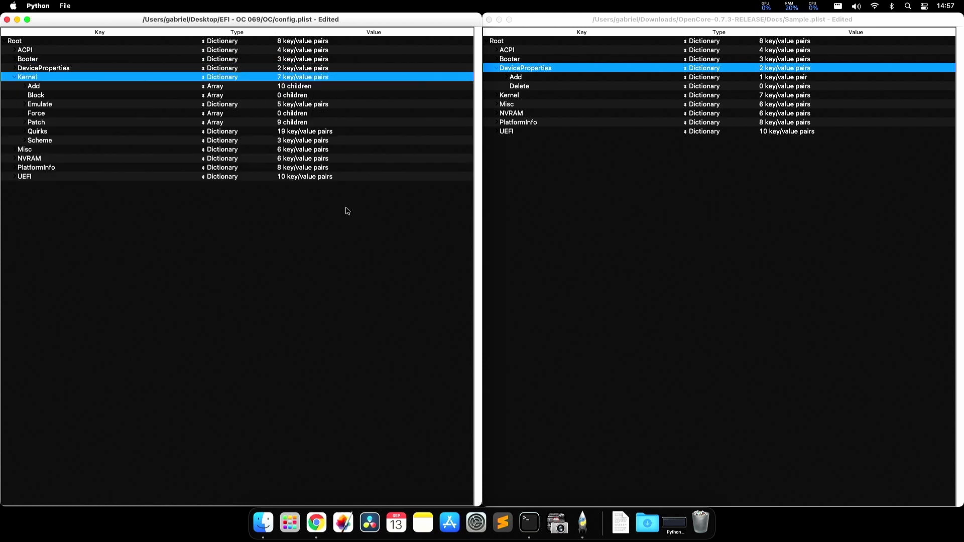
key(super+grave)
key(Left)
key(Down)
key(Right)
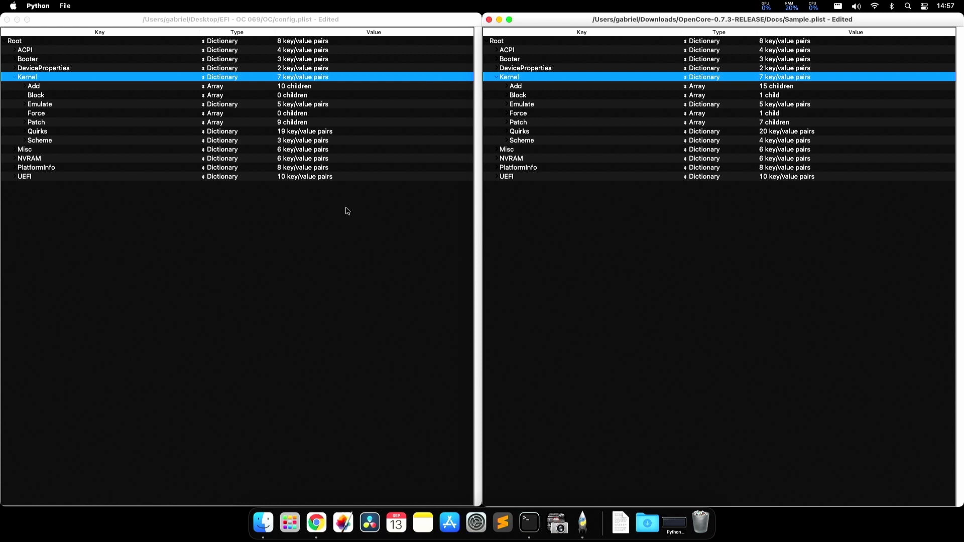
- Compare the Kernel Add and Block arrays in Sample.plist and config.plist, and look over the available OC Snapshot commands
key(Down)
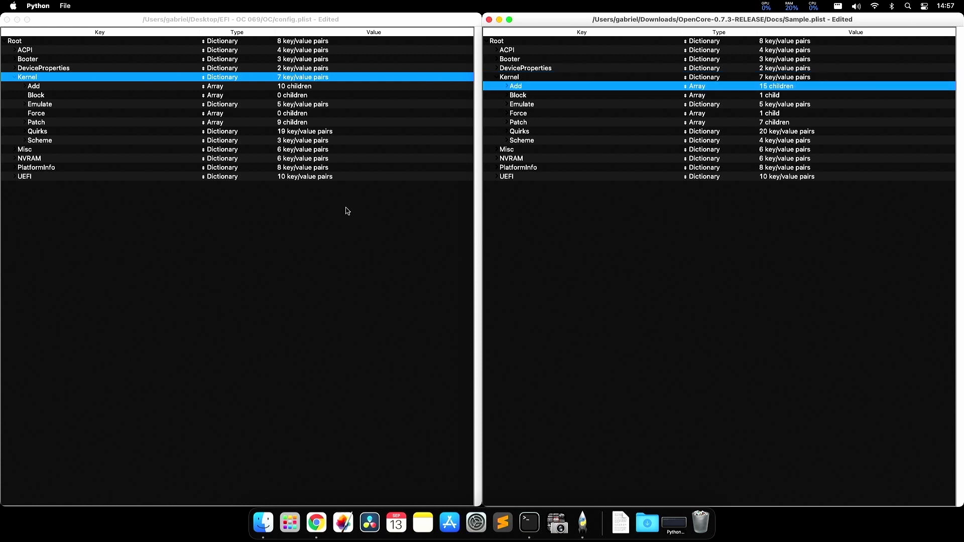
key(super+grave)
key(Down)
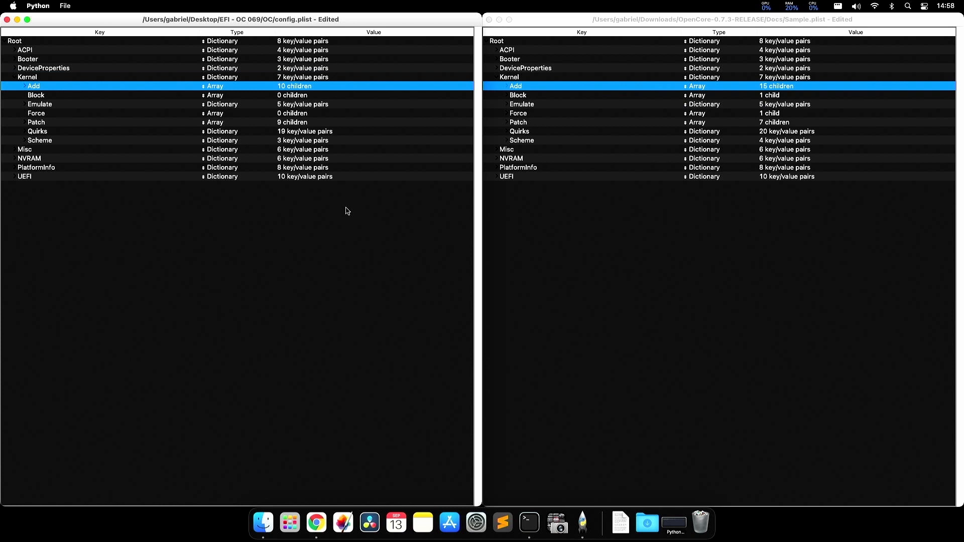
key(Down)
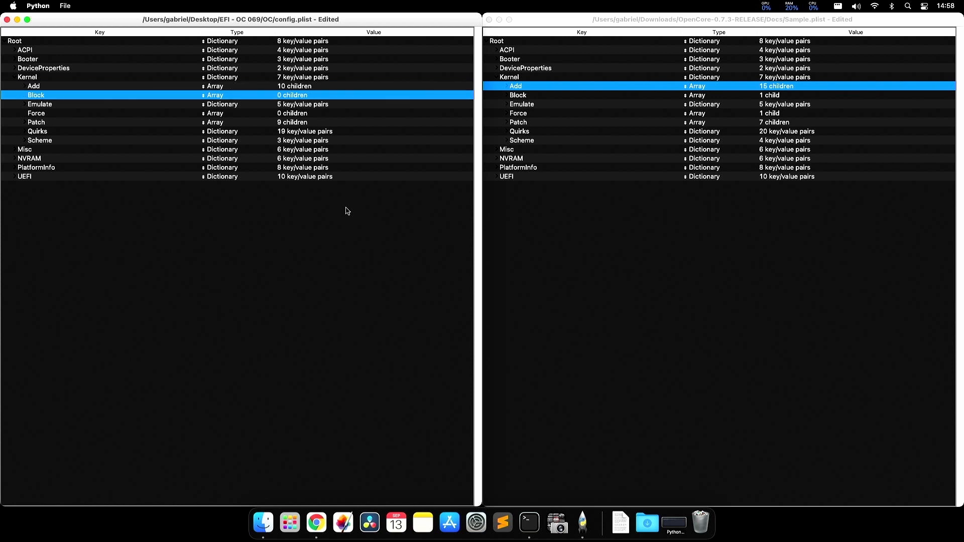
key(super+grave)
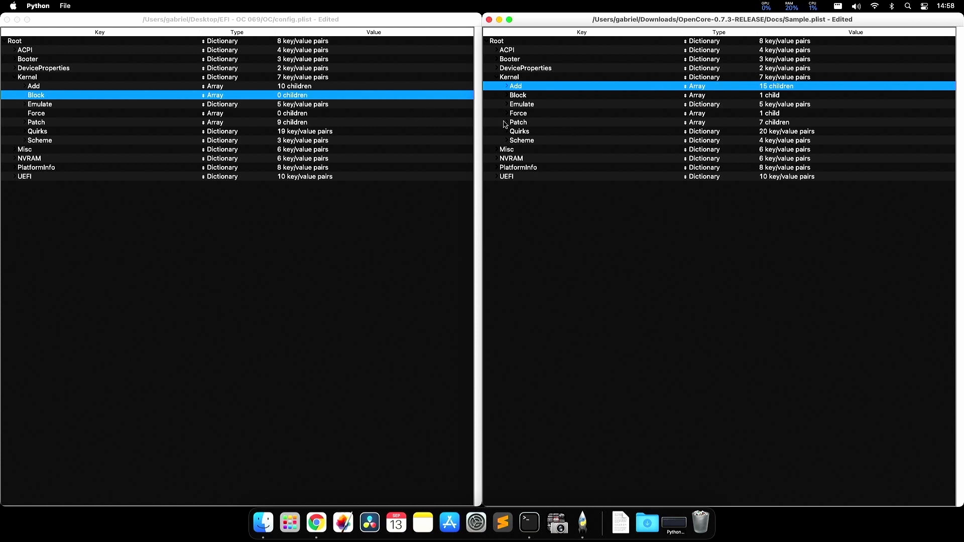
click(64, 6)
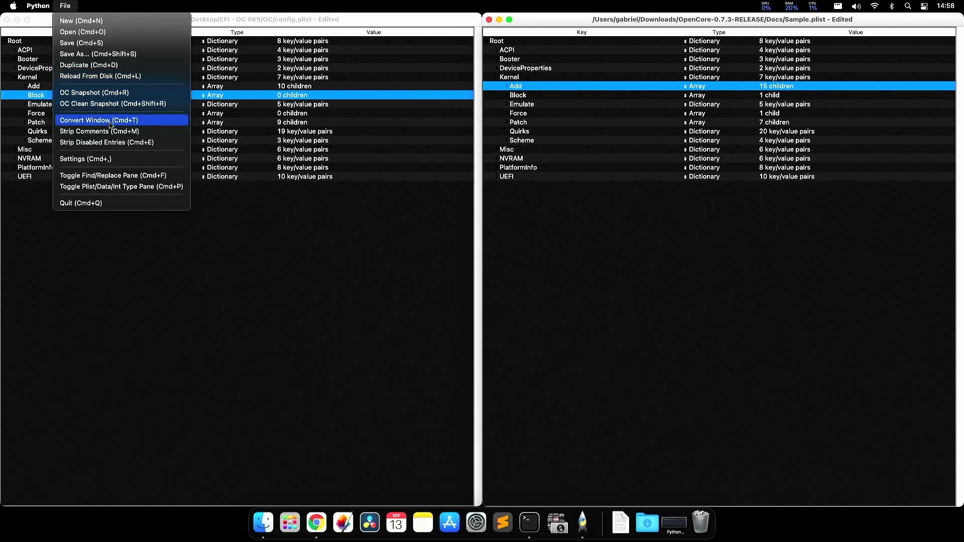
click(266, 240)
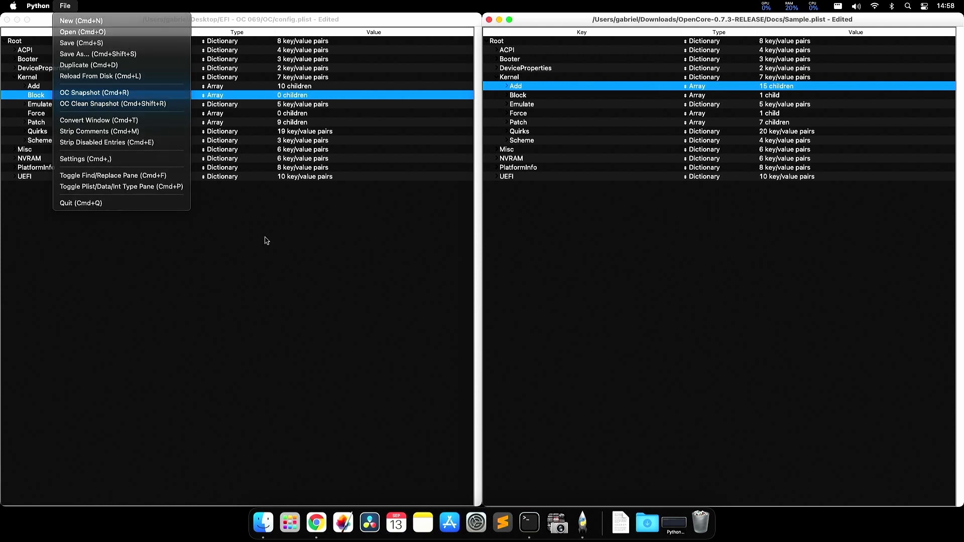
- Expand Kernel Block in Sample.plist, check the Enabled value of entry 0, and collapse Block again
click(514, 98)
key(Right)
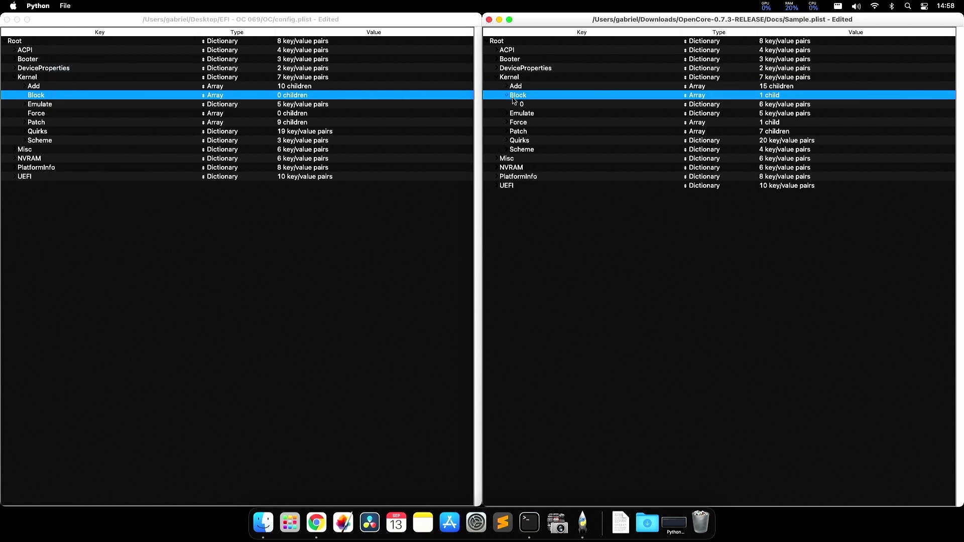
key(Left)
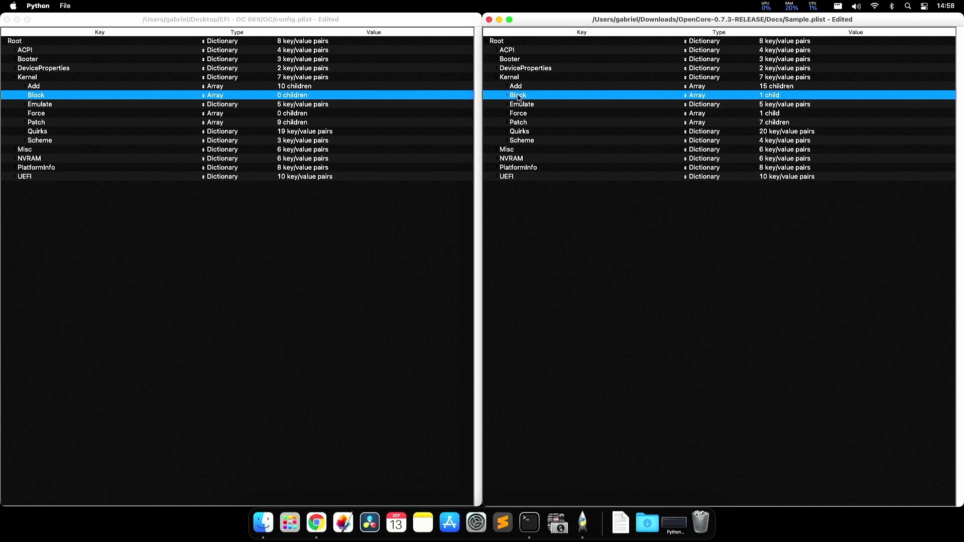
key(Right)
key(Down)
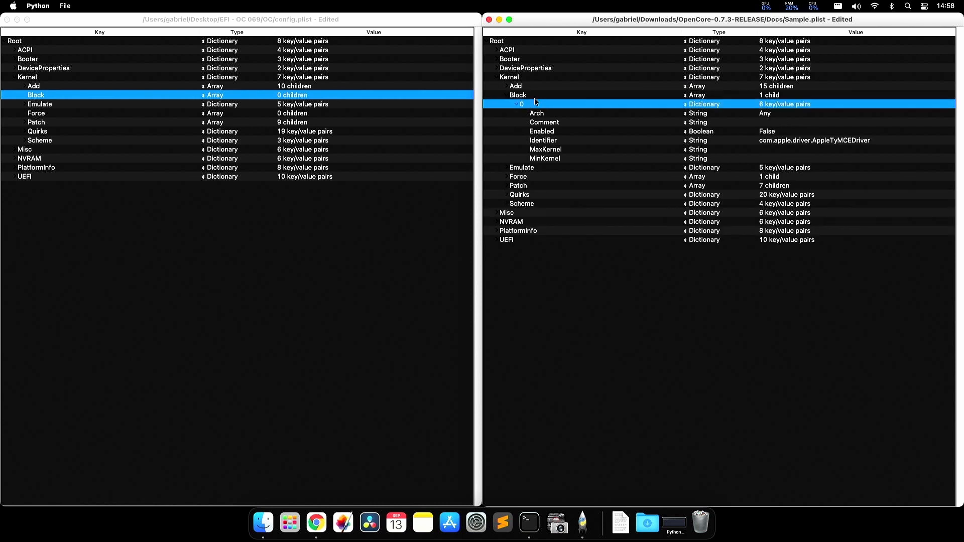
key(Left)
key(Right)
click(547, 131)
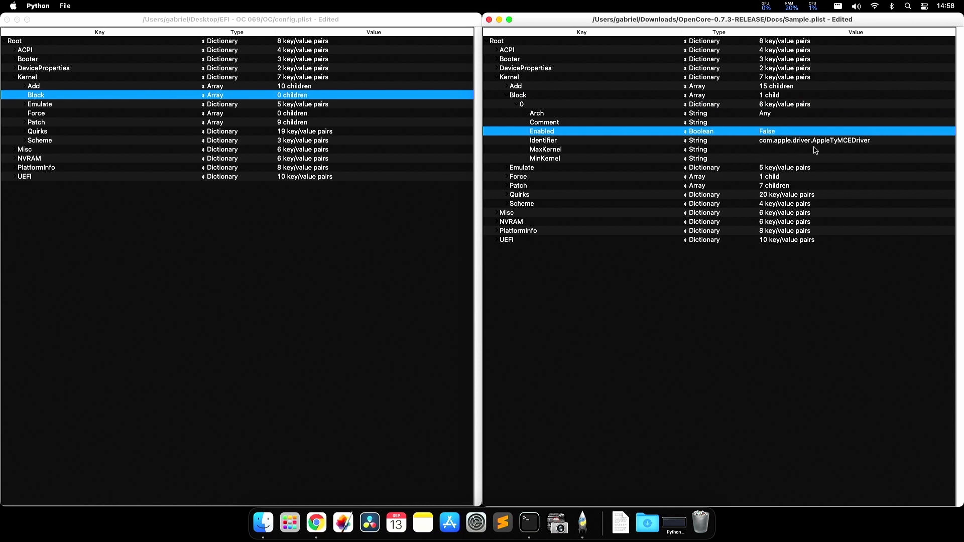
key(Left)
key(Left)
key(Left)
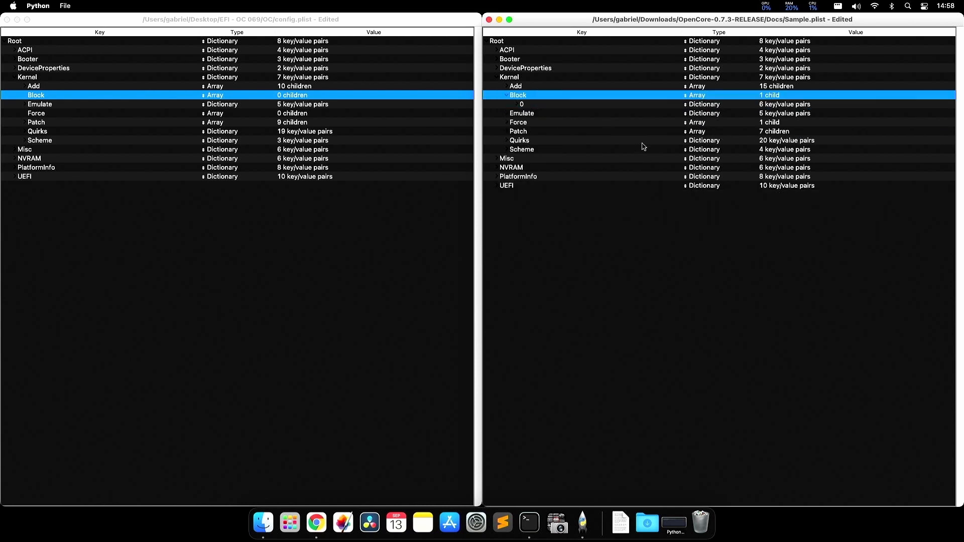
key(Down)
key(Up)
key(Left)
key(Down)
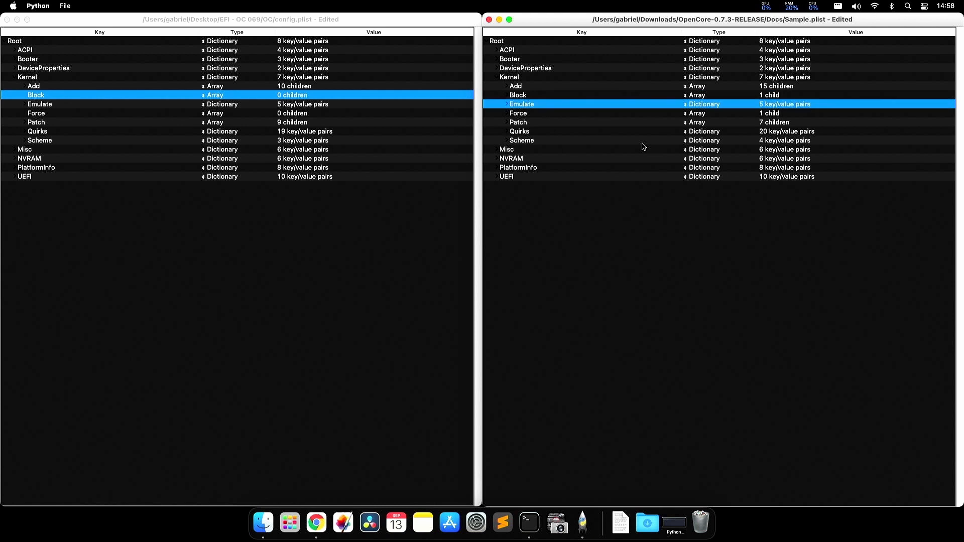
- Compare the Block array under Kernel in config.plist with the one in Sample.plist
click(53, 102)
click(54, 97)
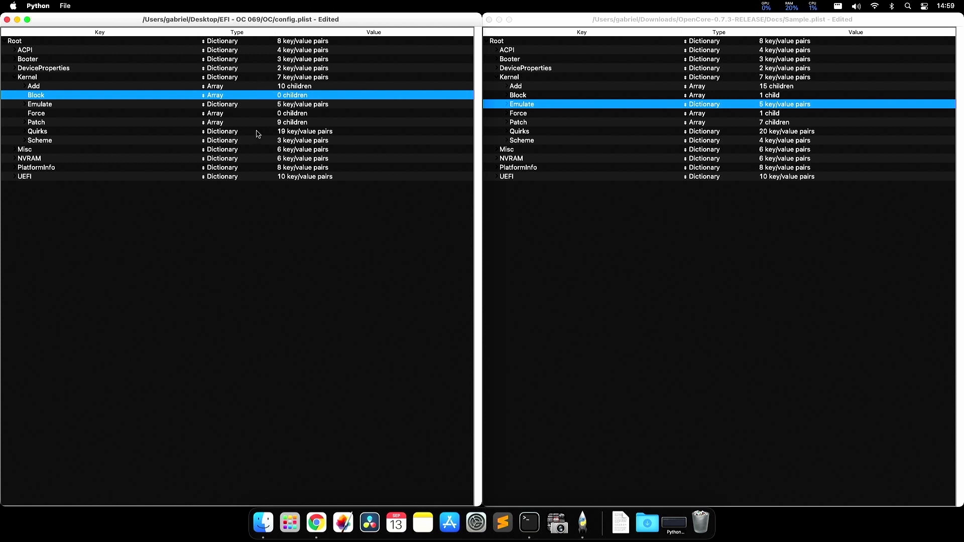
click(524, 98)
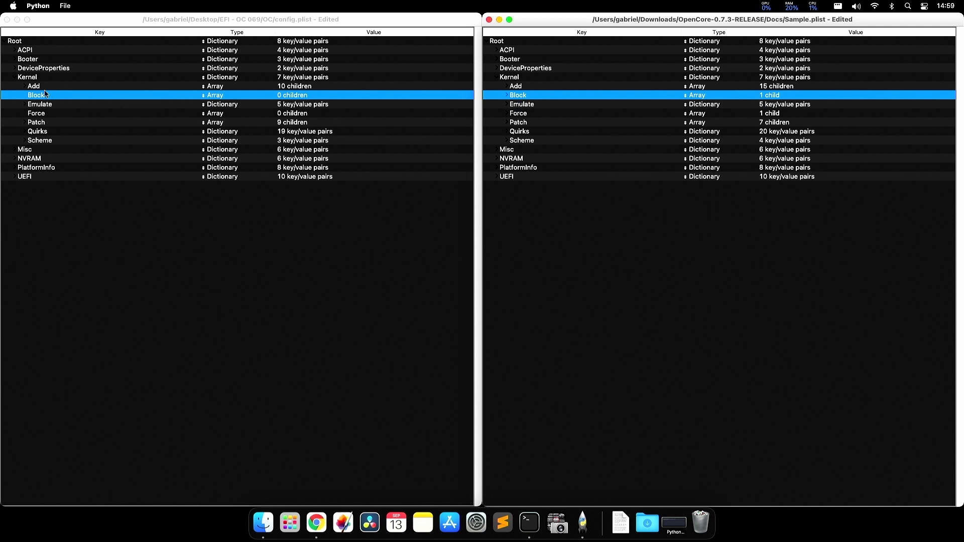
click(38, 120)
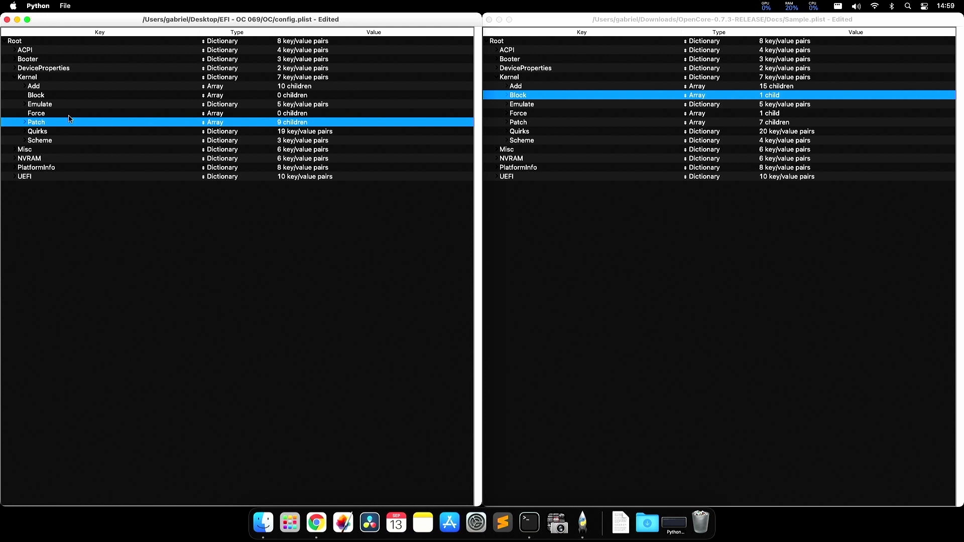
click(53, 97)
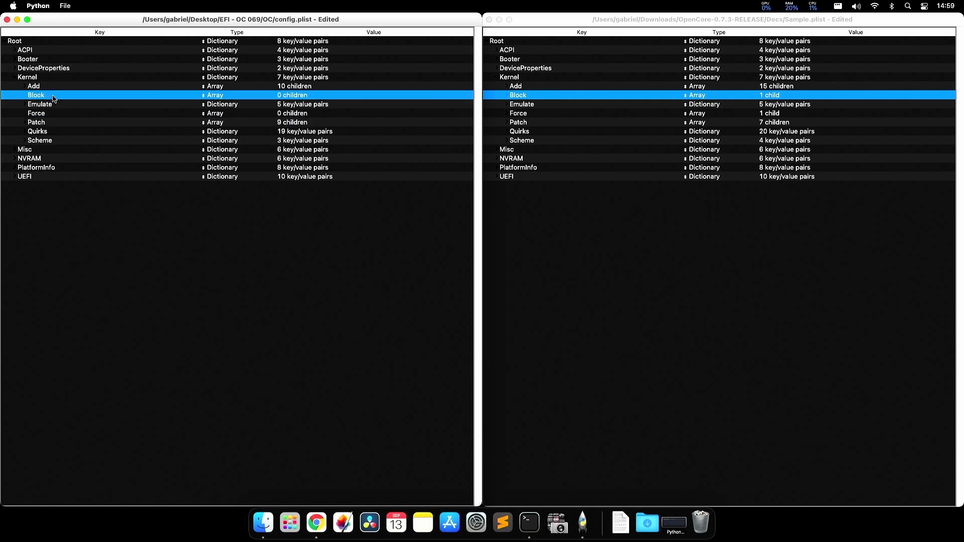
- Expand the Emulate dictionary under Kernel in both Sample.plist and config.plist
key(Down)
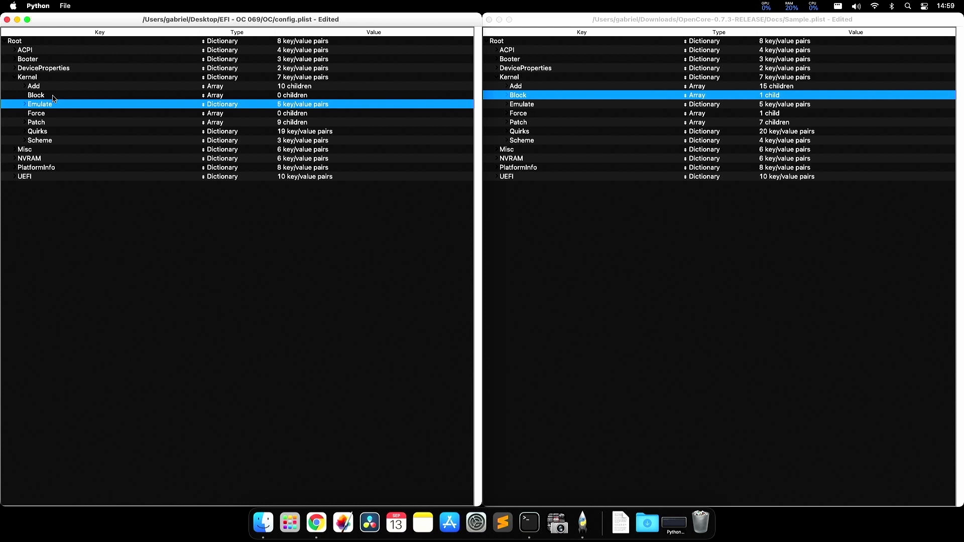
key(Down)
key(Right)
key(Down)
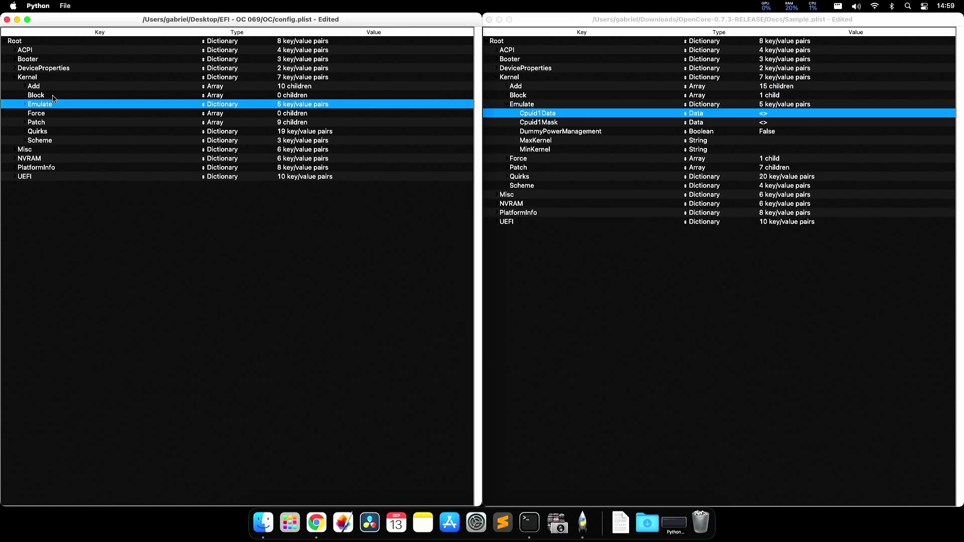
key(Right)
key(Down)
key(Down)
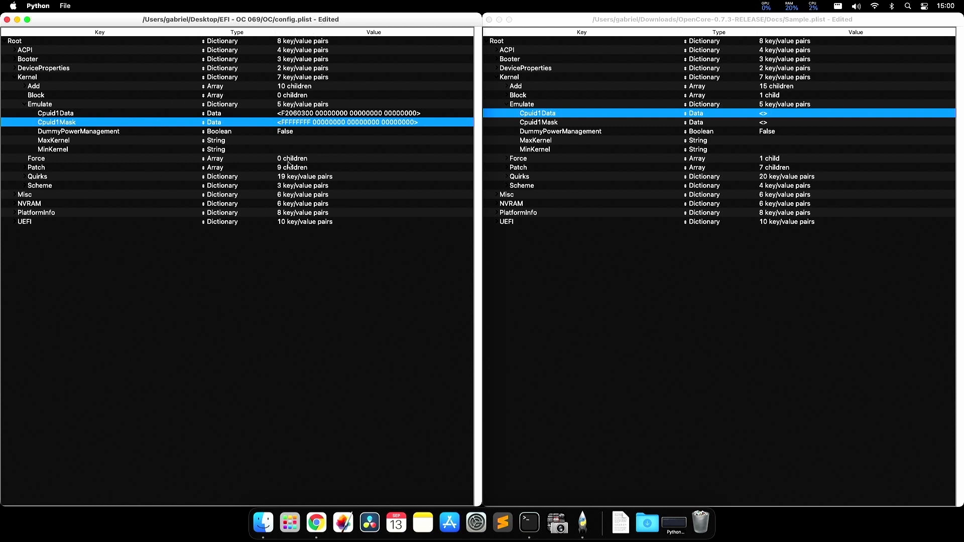
- Compare the Emulate keys from Cpuid1Data to MinKernel in both files, and collapse Emulate in each
key(Up)
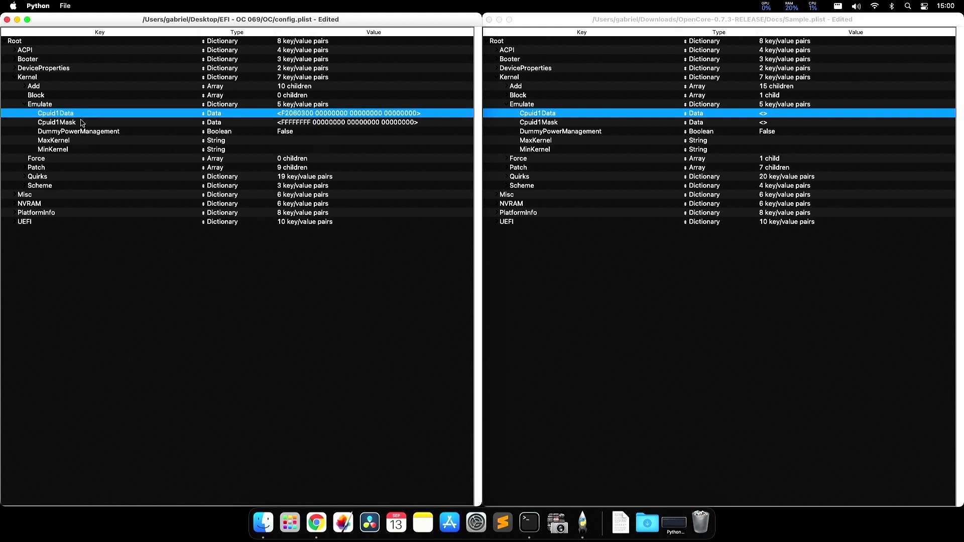
key(Down)
key(Down)
key(Down)
click(537, 148)
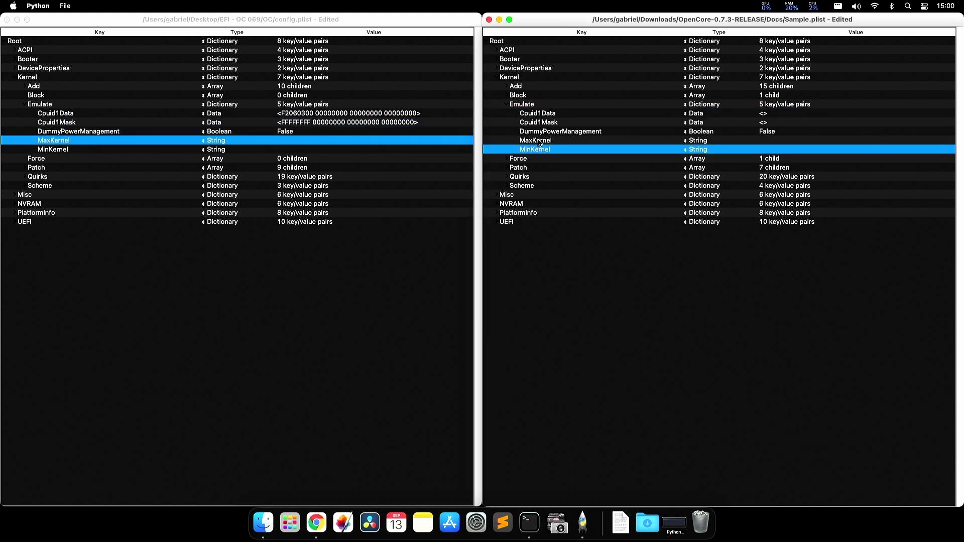
click(538, 140)
click(540, 132)
click(542, 124)
click(543, 116)
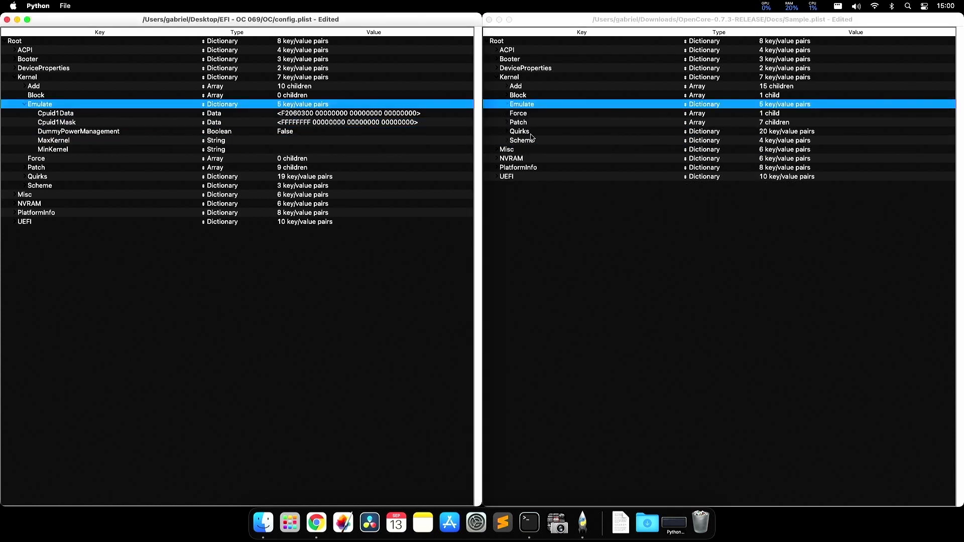
key(Left)
key(Down)
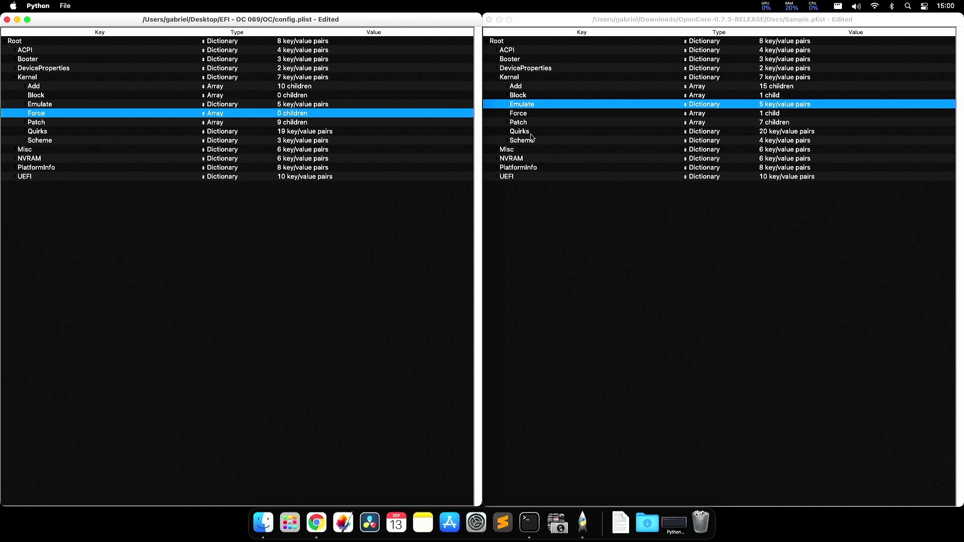
- Expand Kernel Force in Sample.plist and check the Enabled value of entry 0 against the Force array in config.plist
key(super+grave)
key(Down)
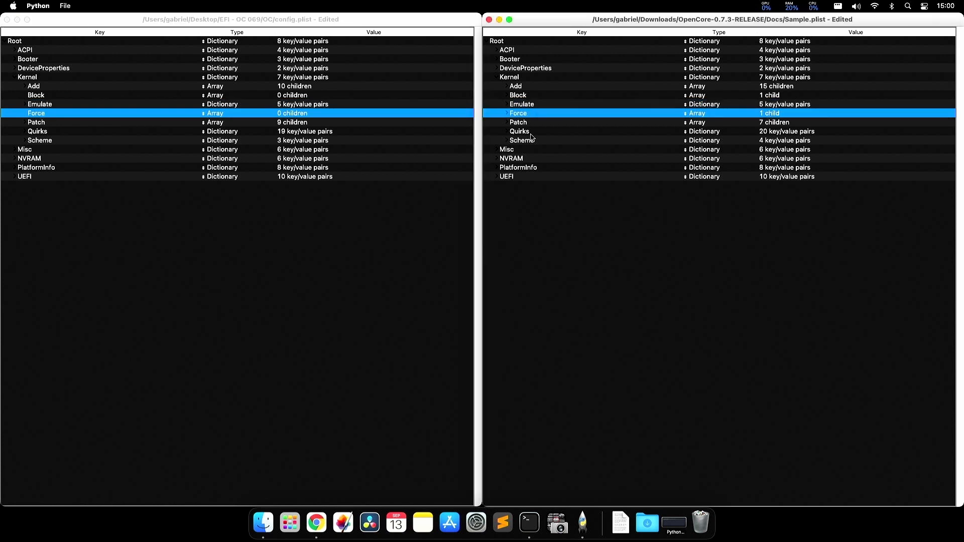
key(Right)
key(Down)
key(Right)
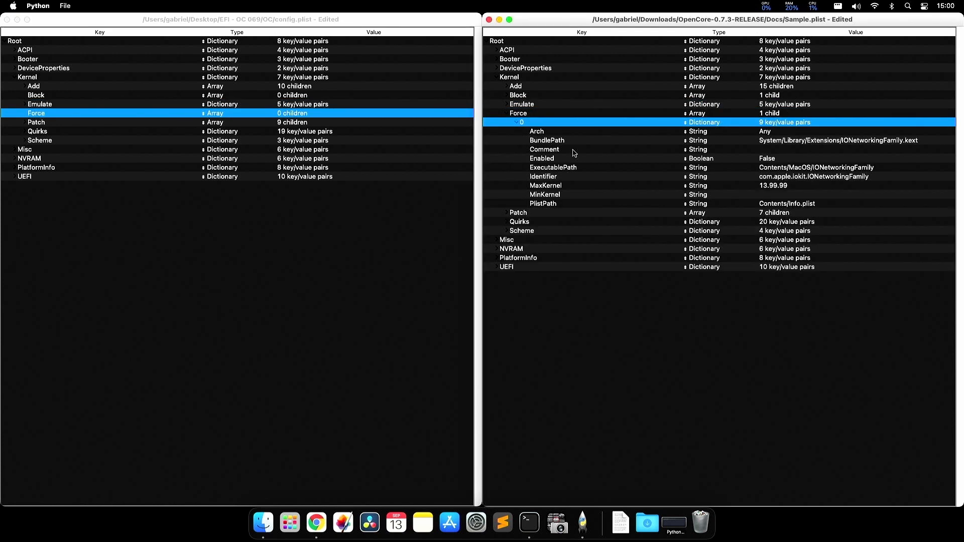
click(562, 159)
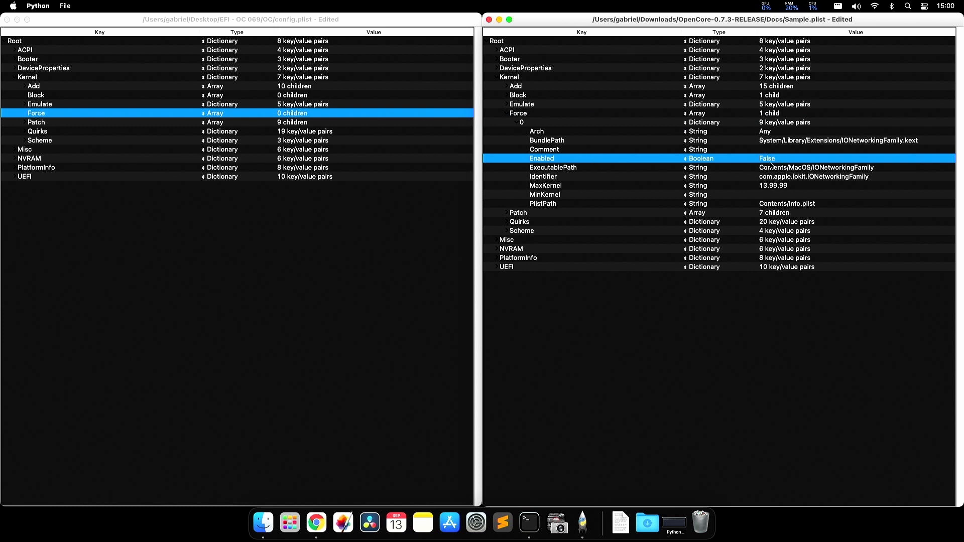
click(44, 116)
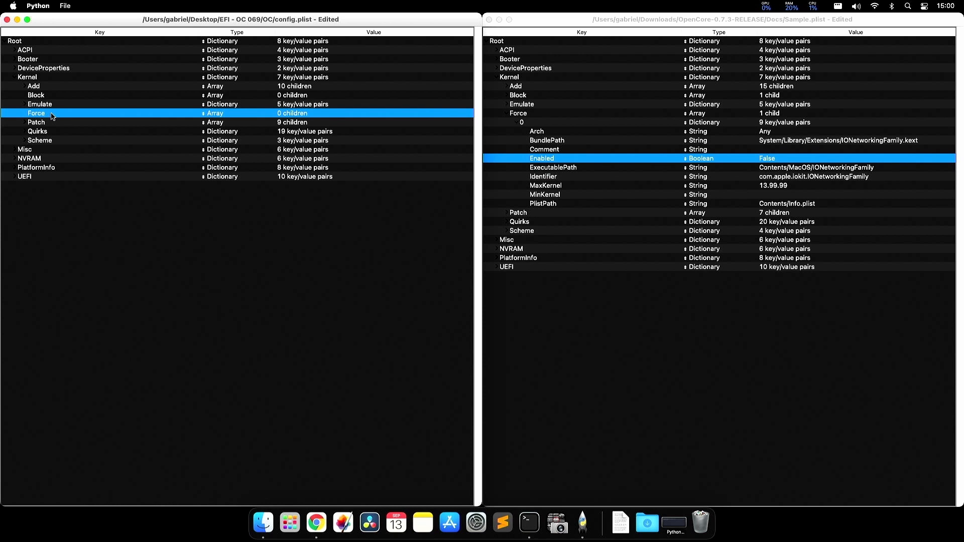
click(562, 159)
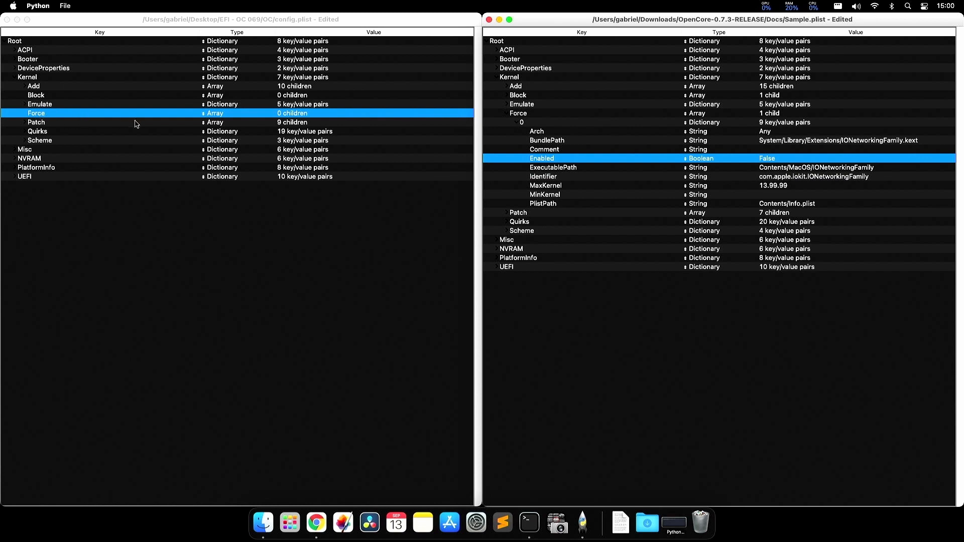
- Collapse Force in Sample.plist and select the Patch array under Kernel in both files
key(Up)
key(Up)
key(Up)
key(Up)
key(Up)
key(Left)
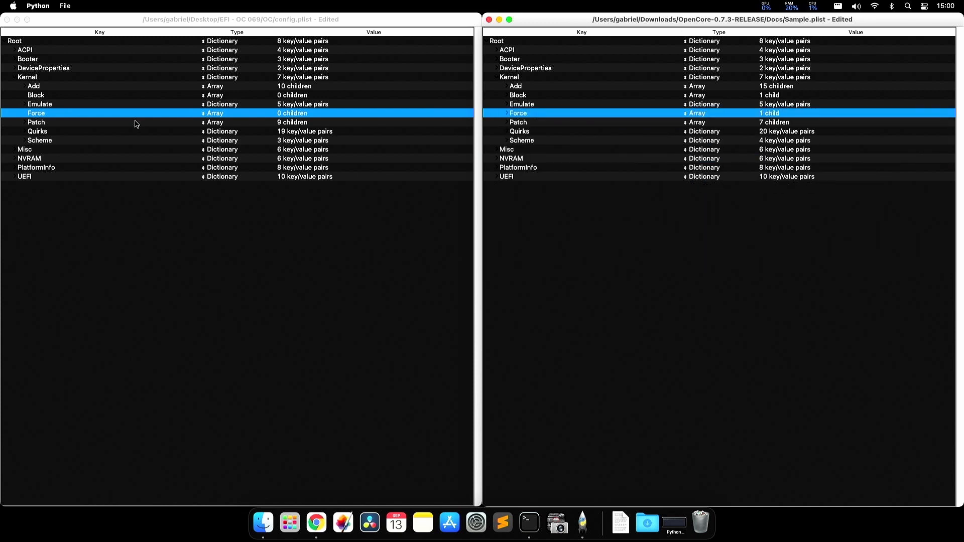
key(Down)
click(136, 124)
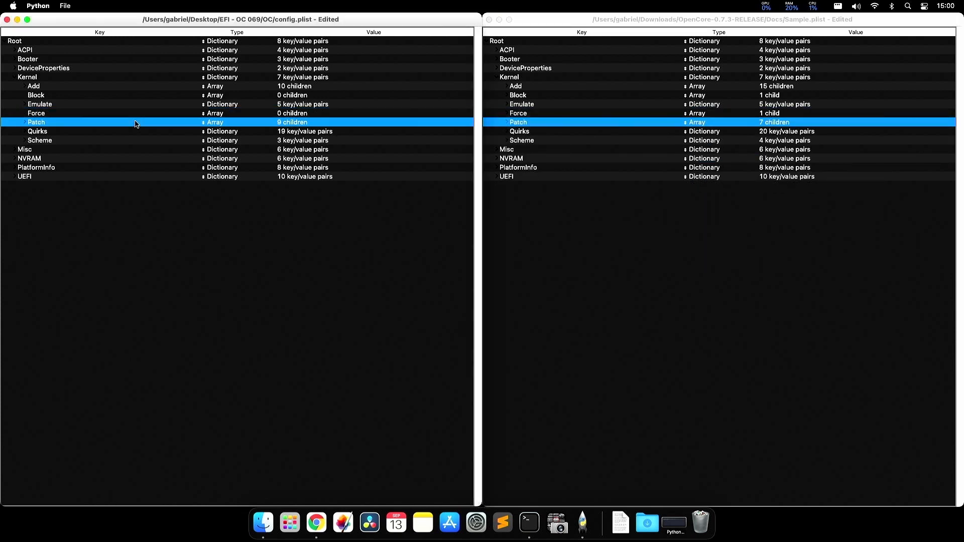
- Review entries 5 and 4 of the Kernel Patch array in Sample.plist, collapsing each after checking it
key(super+grave)
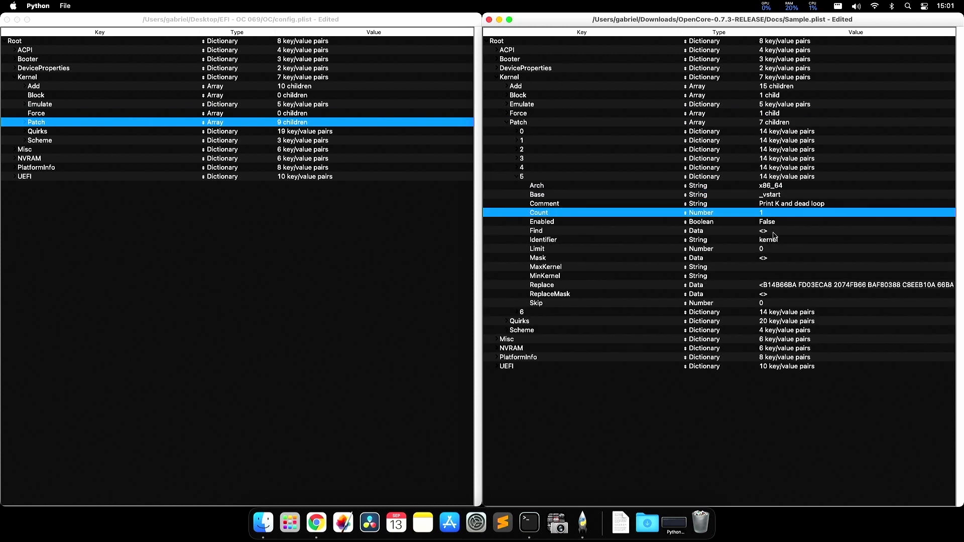
key(Down)
key(Left)
key(Left)
key(Up)
key(Right)
key(Down)
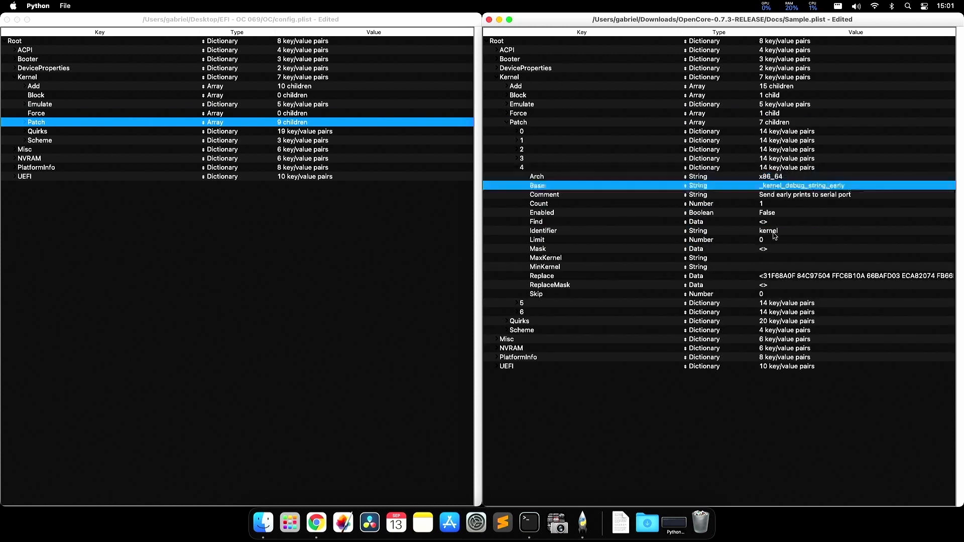
key(Up)
key(Left)
- Review entries 3 and 2 of the Kernel Patch array in Sample.plist, collapsing each after checking it
key(Up)
key(Right)
key(Down)
key(Down)
key(Down)
key(Down)
key(Down)
key(Left)
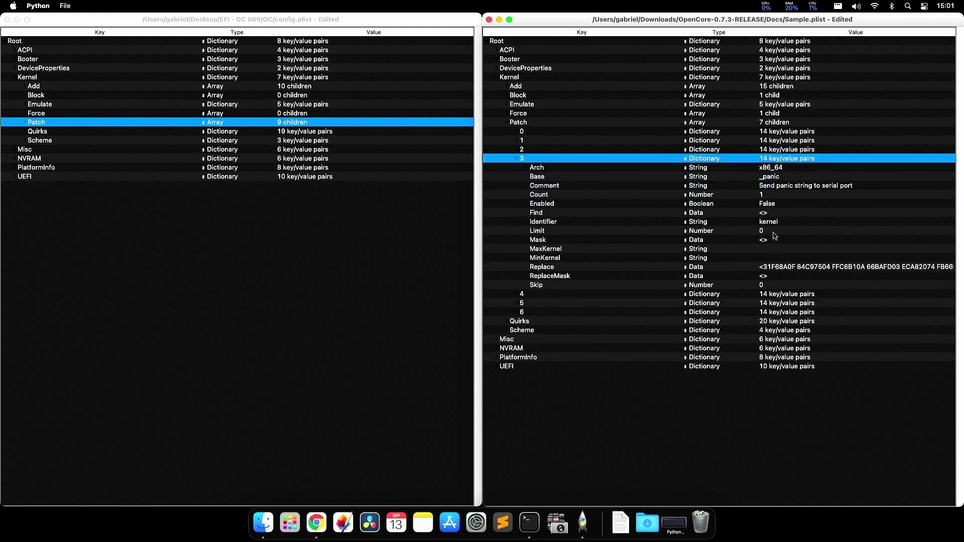
key(Left)
key(Up)
key(Right)
key(Down)
key(Down)
key(Left)
key(Left)
- Review entries 1 and 0 of the Kernel Patch array in Sample.plist, collapsing each after checking it
key(Up)
key(Right)
key(Down)
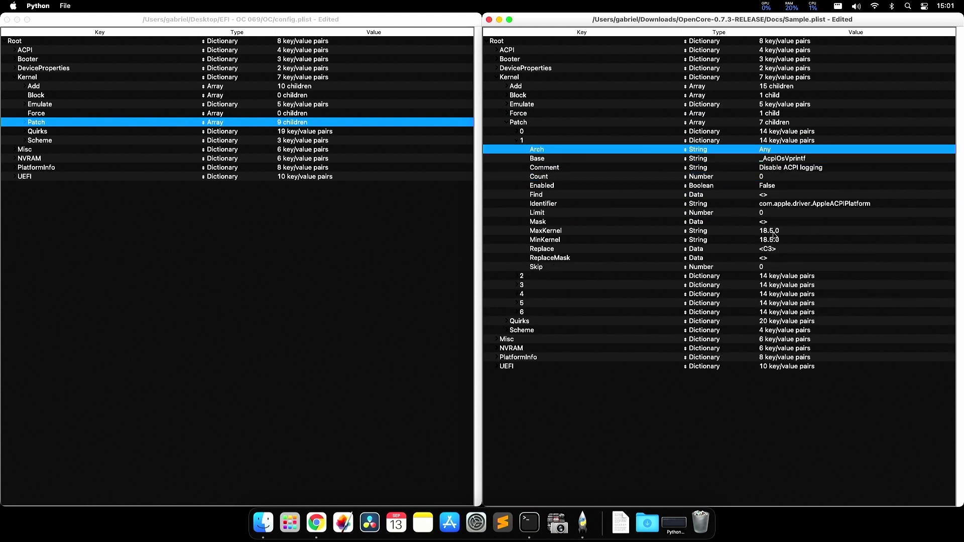
key(Down)
key(Left)
key(Left)
key(Up)
key(Right)
key(Down)
key(Down)
key(Left)
key(Left)
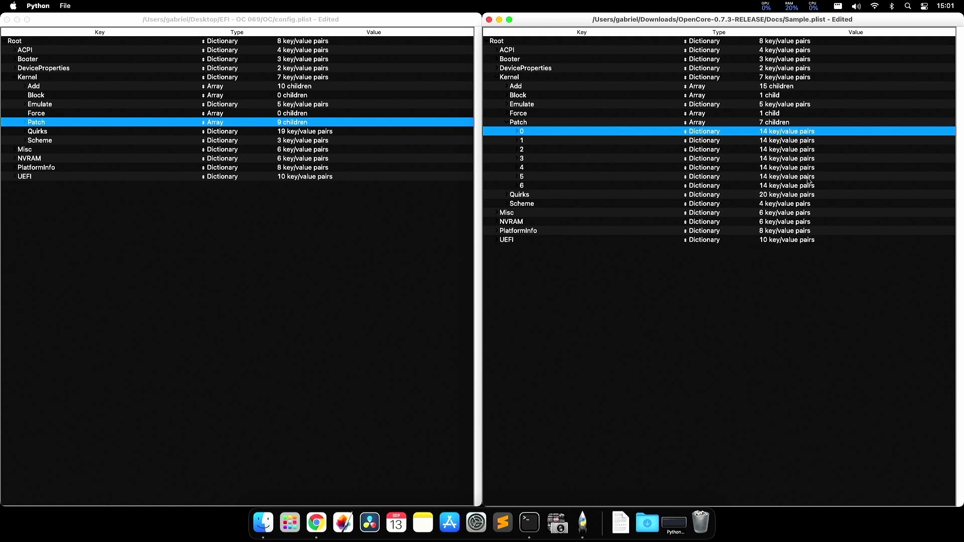
- Expand the Kernel Patch array in config.plist and select the Patch row in both files to compare them
click(47, 126)
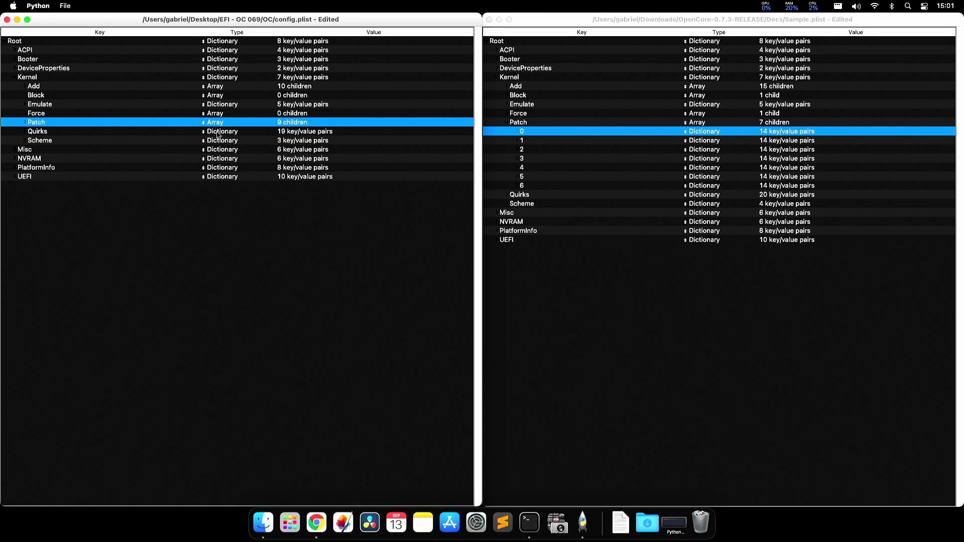
key(Right)
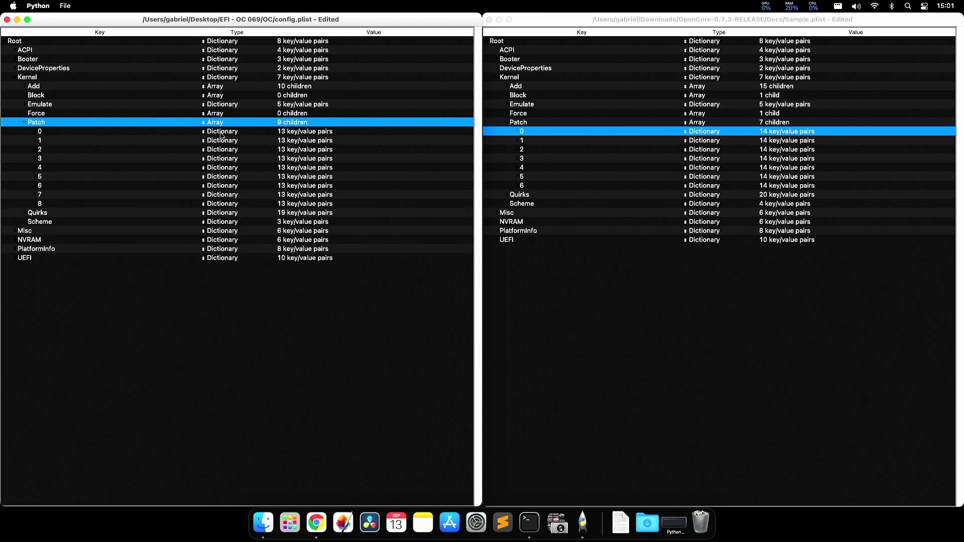
click(221, 133)
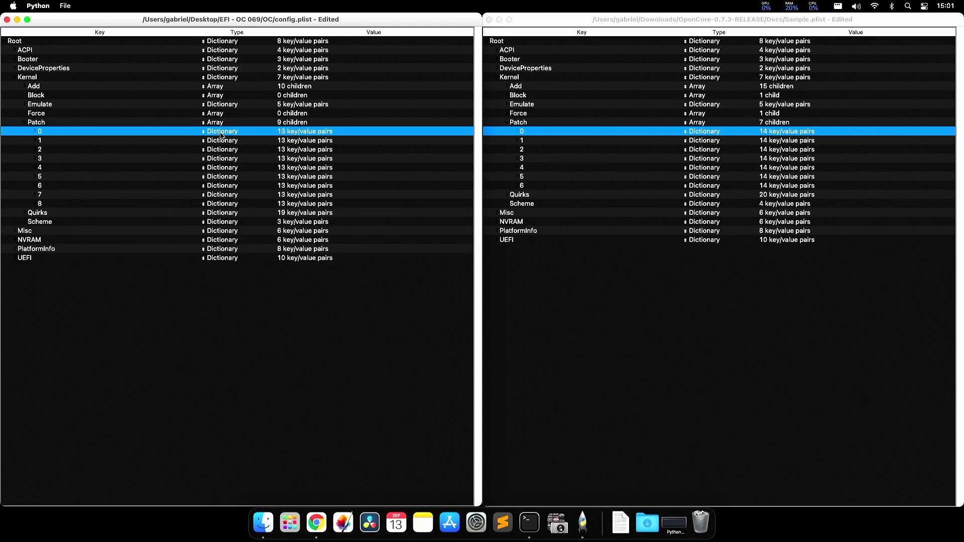
click(225, 126)
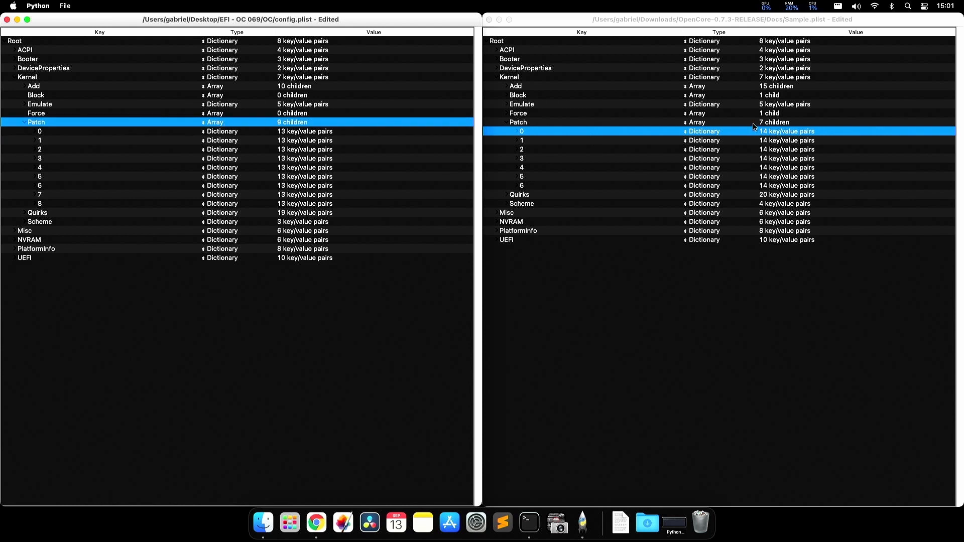
click(775, 125)
- Review entry 0 of the Kernel Patch array in config.plist down to its Enabled key, then collapse it
click(304, 132)
key(Right)
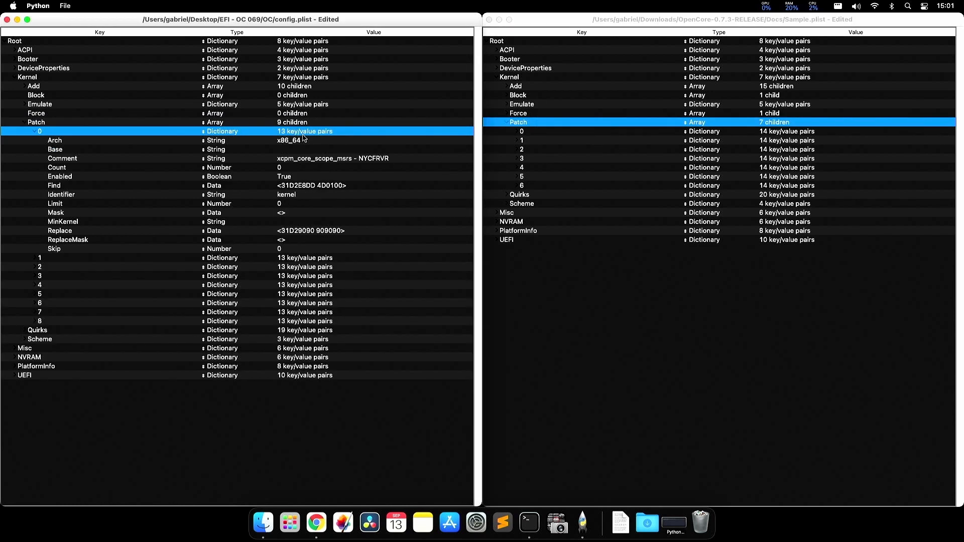
key(Down)
key(Down)
key(Down)
key(Down)
key(Down)
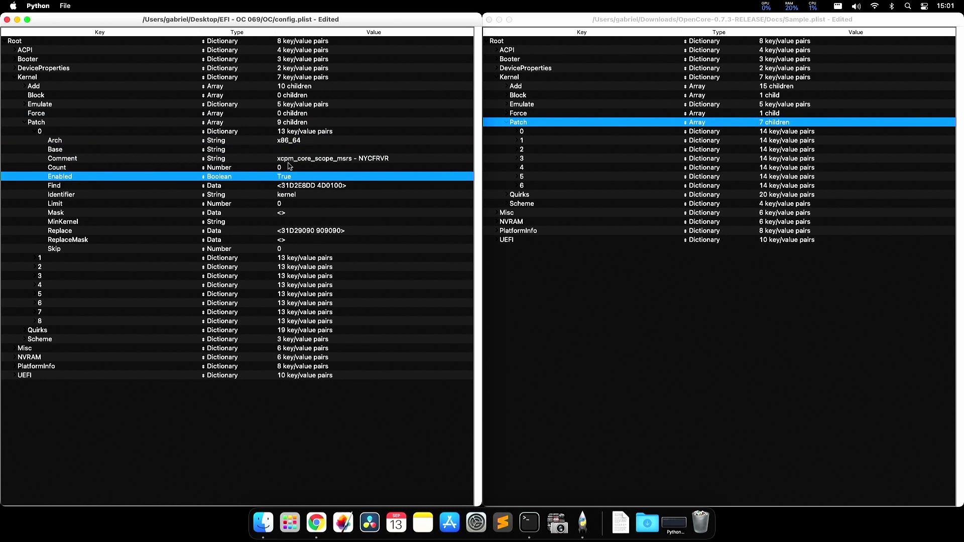
key(Left)
key(Left)
- Review the keys of entry 1 of the Kernel Patch array in config.plist and collapse it
key(Down)
key(Right)
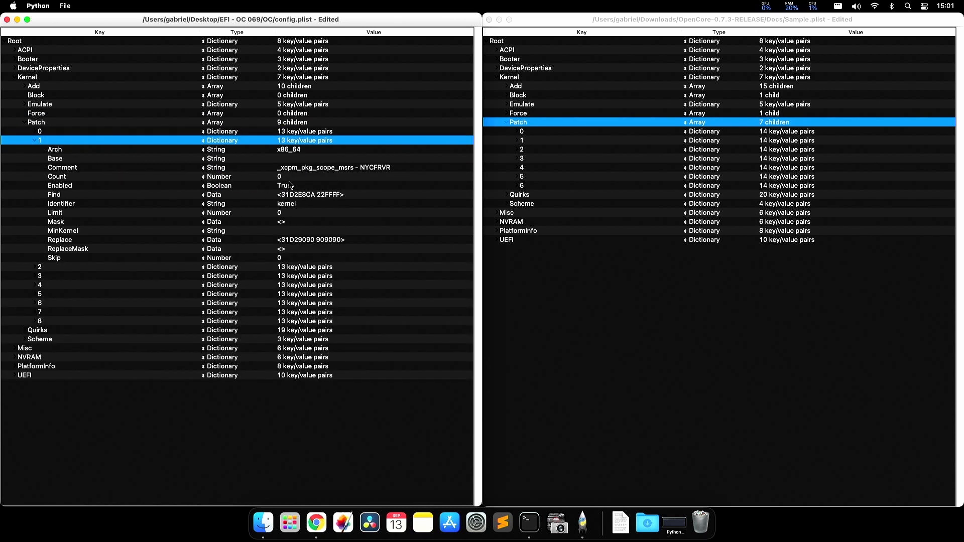
key(Down)
key(Down)
key(Down)
key(Down)
key(Down)
key(Down)
key(Left)
key(Left)
- Briefly check entry 3 of the Kernel Patch array in config.plist and move on to entry 5
key(Down)
key(Down)
key(Right)
key(Left)
key(Down)
key(Down)
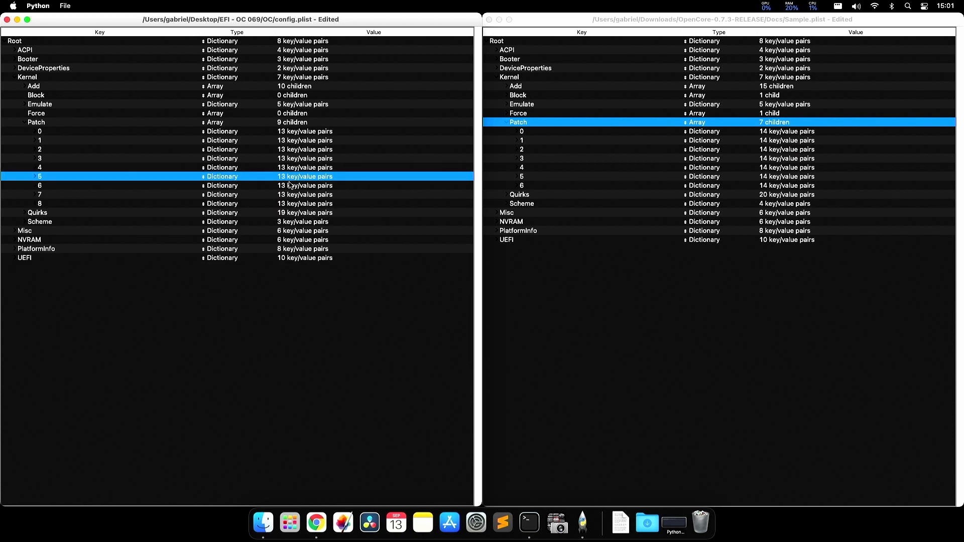
- Review entry 5 of the Kernel Patch array in config.plist, collapse the whole array and select Quirks
key(Right)
key(Down)
key(Down)
key(Down)
key(Left)
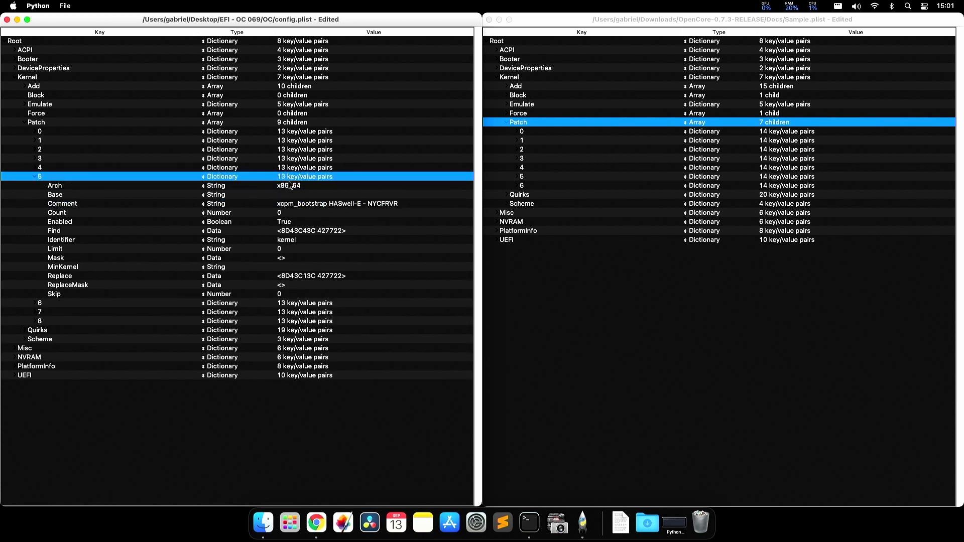
key(Left)
key(Left)
key(Left)
key(Down)
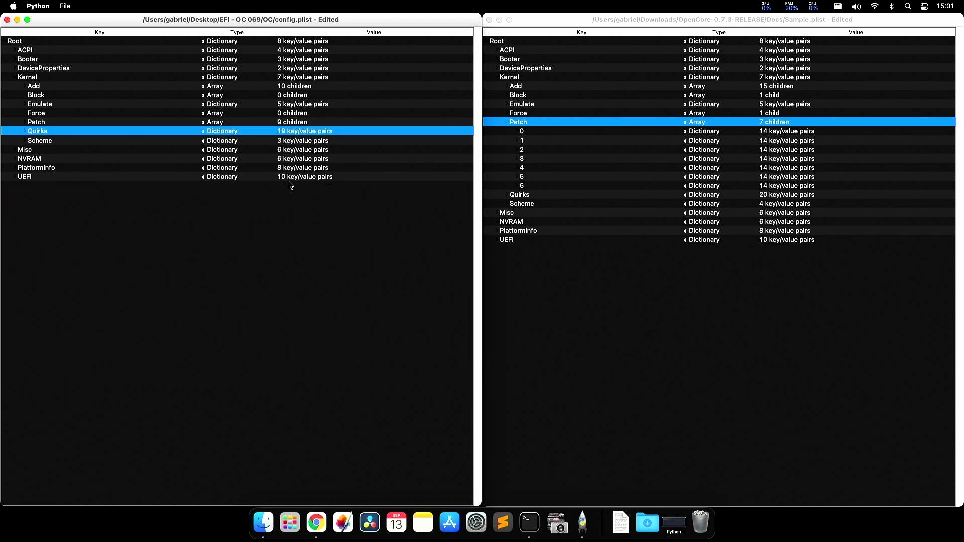
- Collapse the Patch array in Sample.plist and expand Kernel Quirks in both files for comparison
click(566, 151)
key(Left)
key(Down)
key(Right)
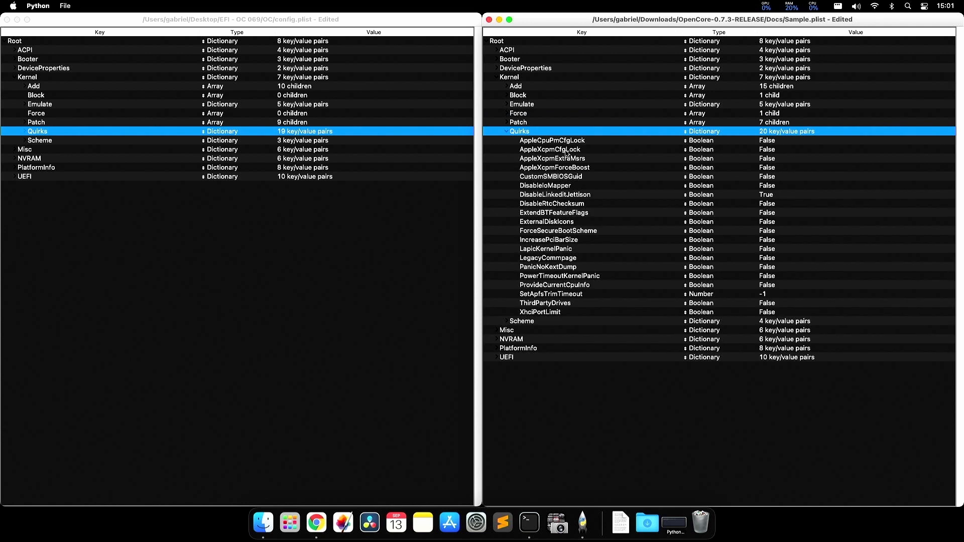
click(281, 133)
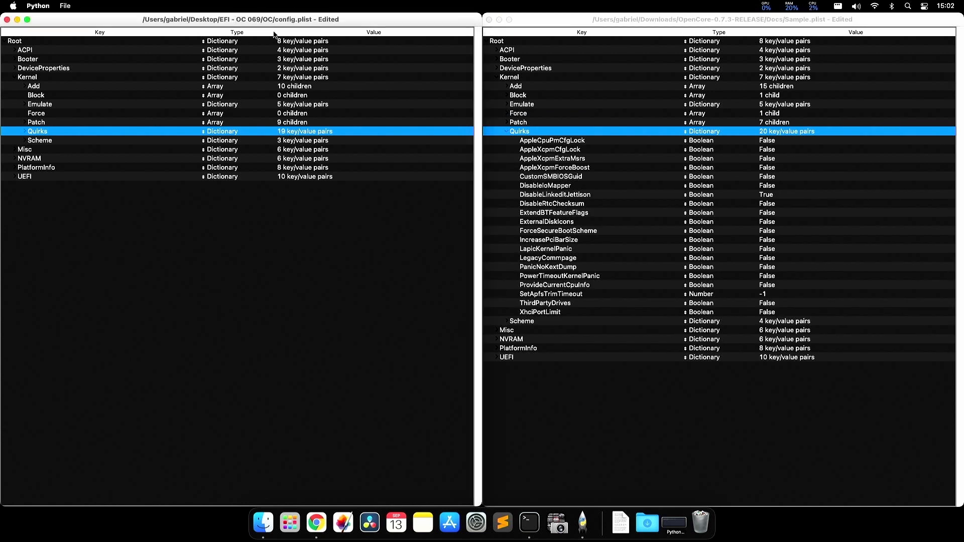
double_click(305, 132)
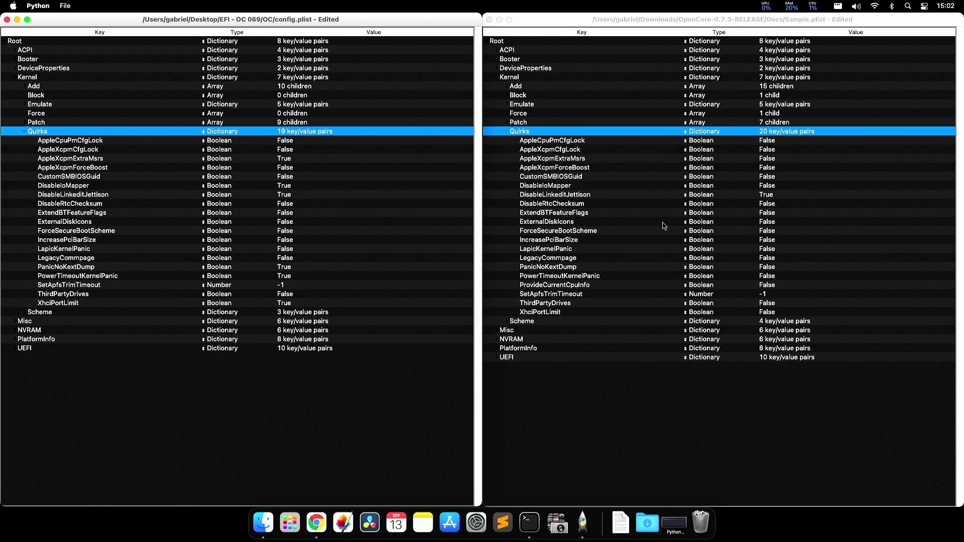
- Compare the Kernel Quirks keys AppleXcpmCfgLock, AppleXcpmExtraMsrs, CustomSMBIOSGuid and DisableIoMapper between the two files
click(113, 147)
click(543, 150)
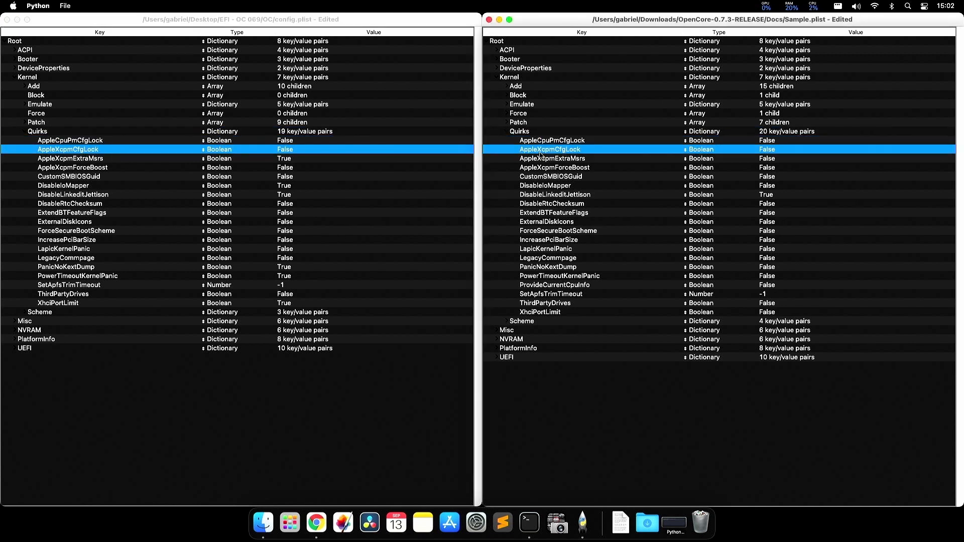
click(457, 158)
click(547, 159)
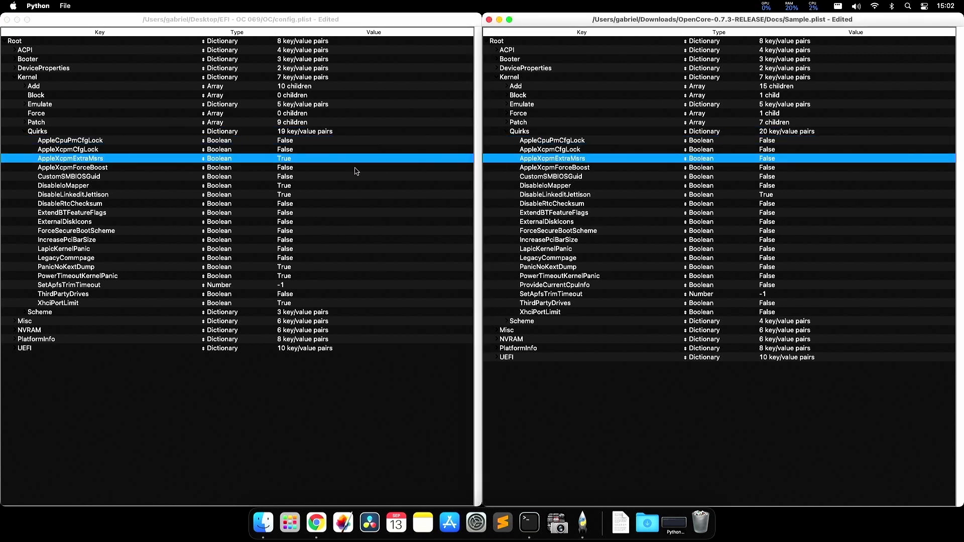
click(260, 176)
click(521, 176)
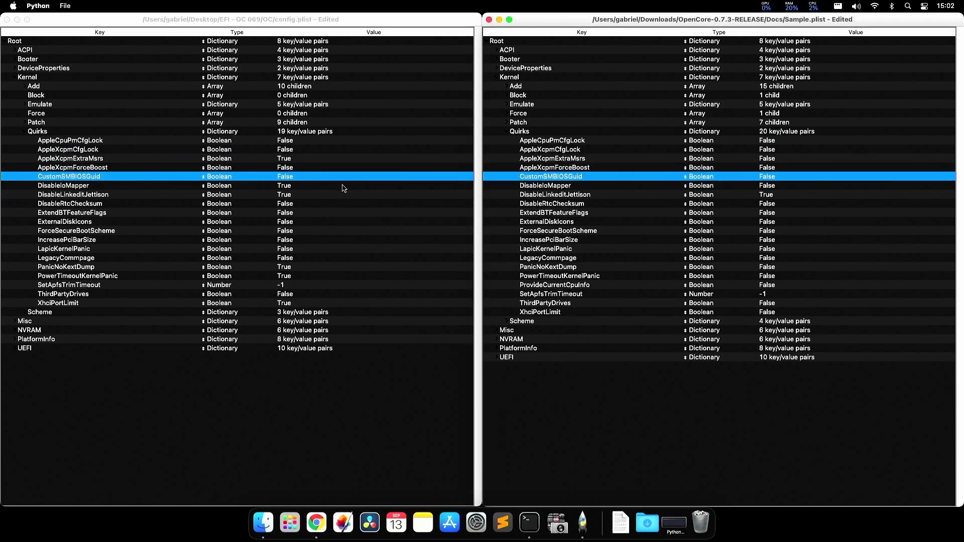
click(431, 186)
click(511, 188)
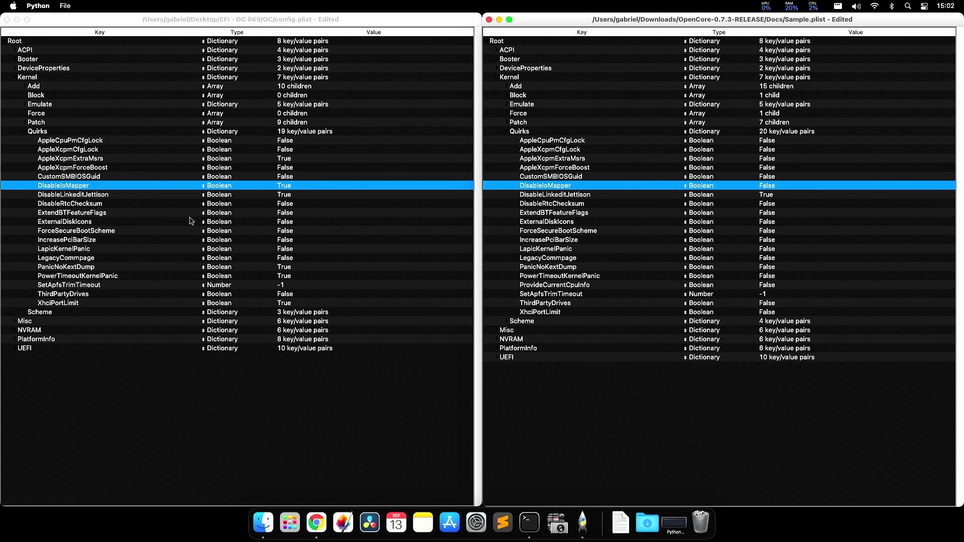
- Compare the Kernel Quirks keys from DisableLinkeditJettison through ExternalDiskIcons, row by row in both files
key(Down)
key(super+grave)
key(Down)
key(Down)
key(super+grave)
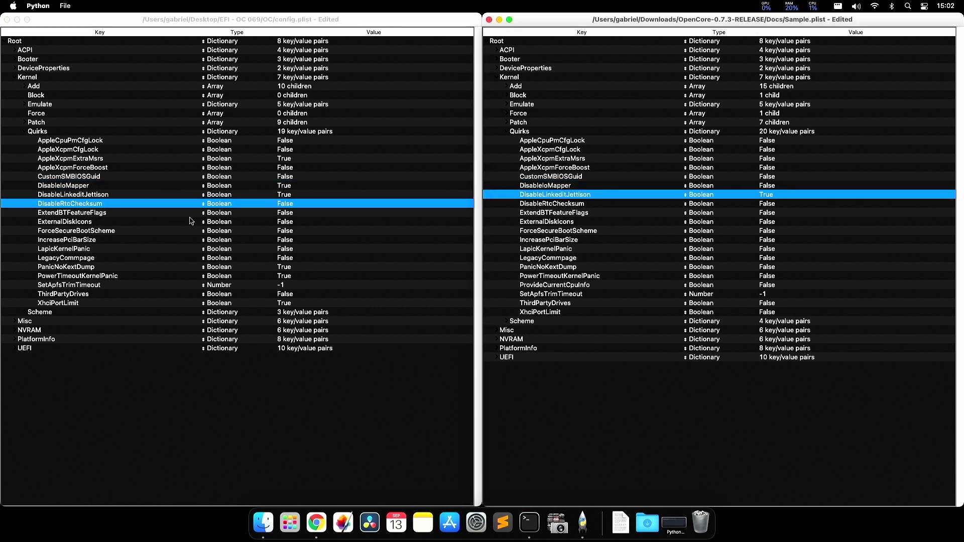
key(Down)
key(Down)
key(super+grave)
key(Down)
key(Down)
key(super+grave)
key(Down)
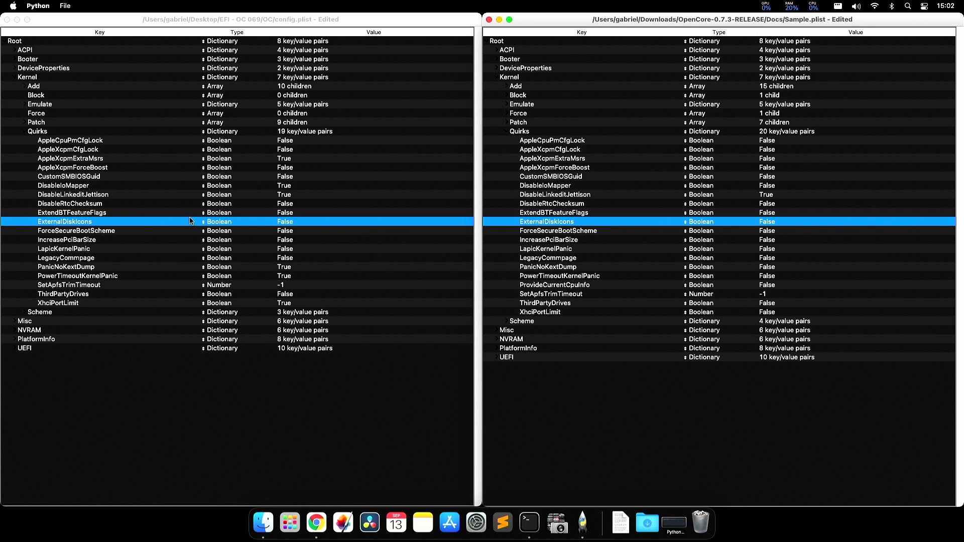
- Compare the Kernel Quirks keys ForceSecureBootScheme, IncreasePciBarSize and LapicKernelPanic in both files
key(Down)
key(super+grave)
key(Down)
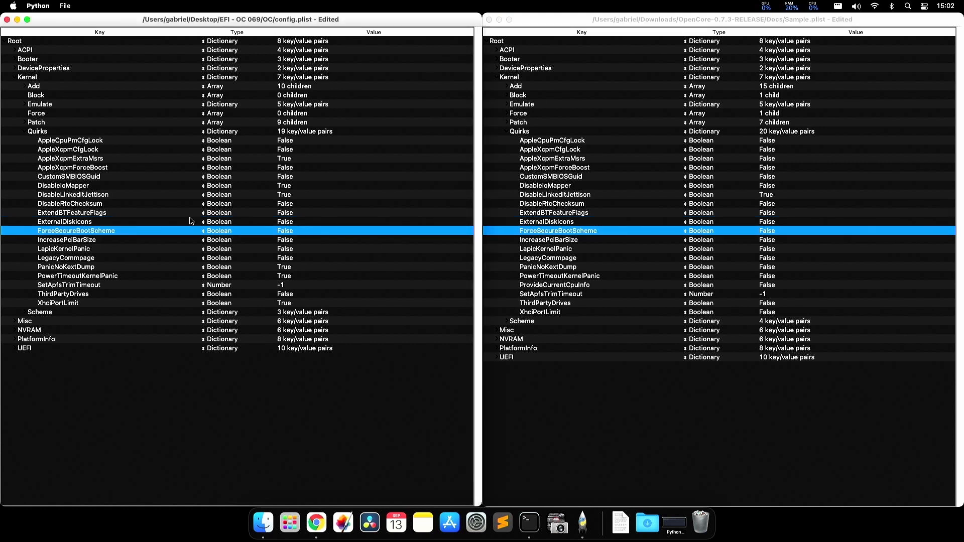
key(super+grave)
key(Down)
key(super+grave)
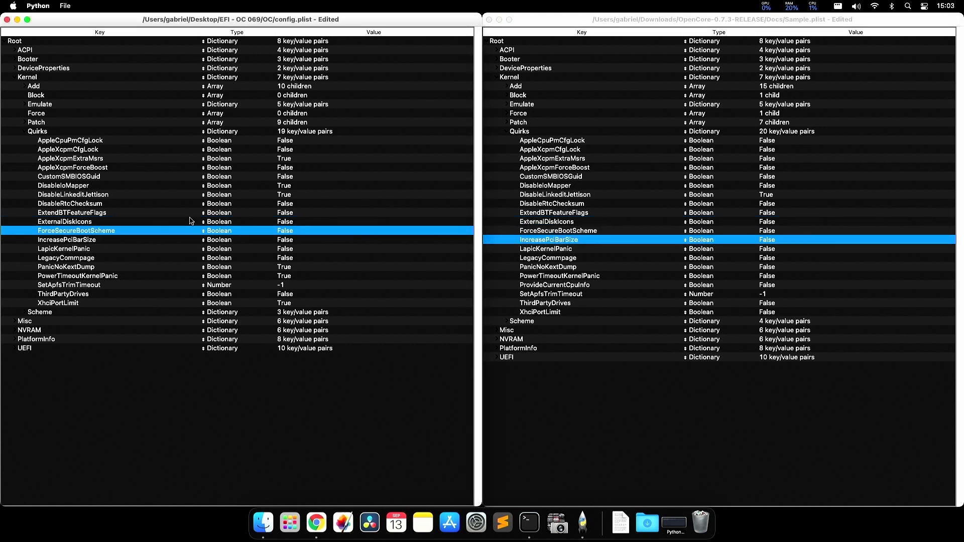
key(Down)
key(super+grave)
key(super+grave)
key(Down)
key(super+grave)
key(Down)
key(super+grave)
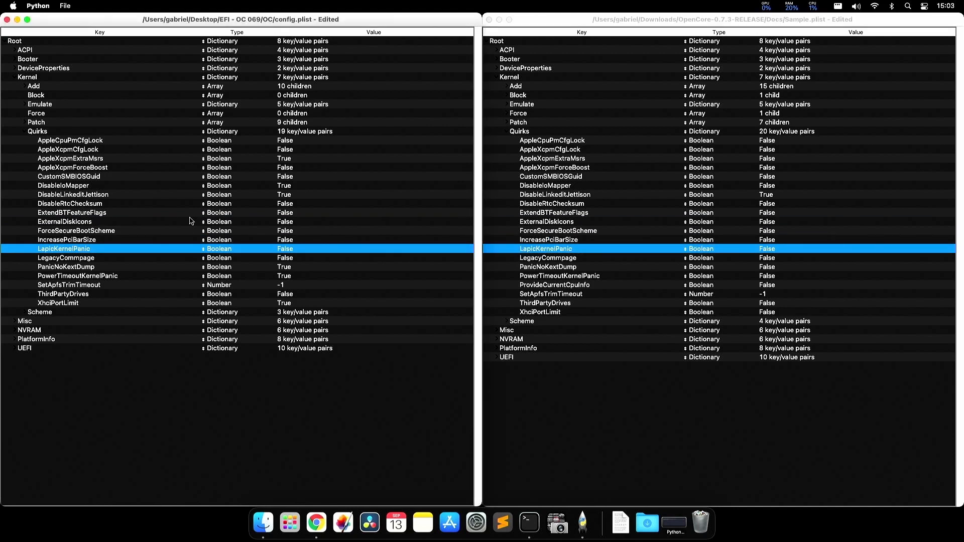
- Compare the Kernel Quirks keys from LegacyCommpage through PowerTimeoutKernelPanic in both files
key(Down)
key(super+grave)
key(Down)
key(Down)
key(super+grave)
key(Down)
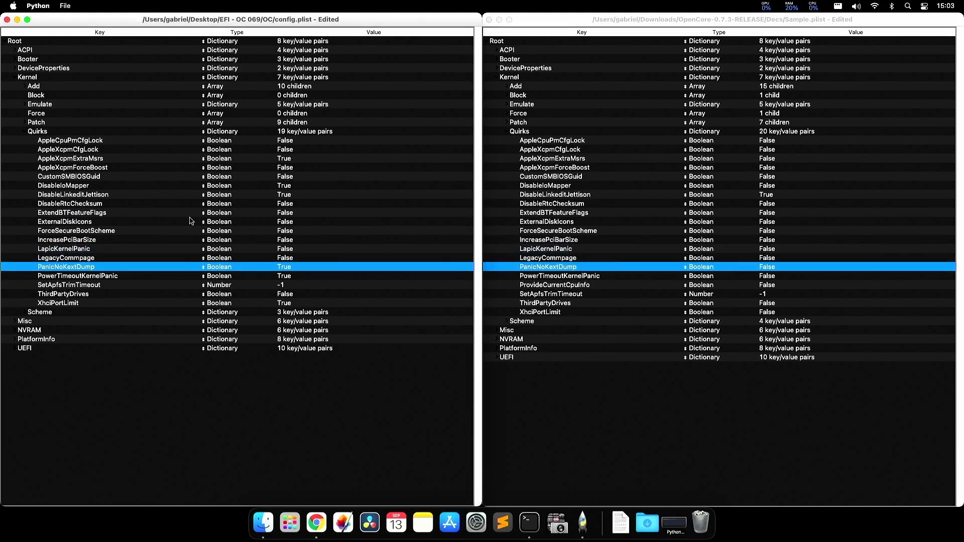
key(Down)
key(super+grave)
key(Down)
key(Down)
key(super+grave)
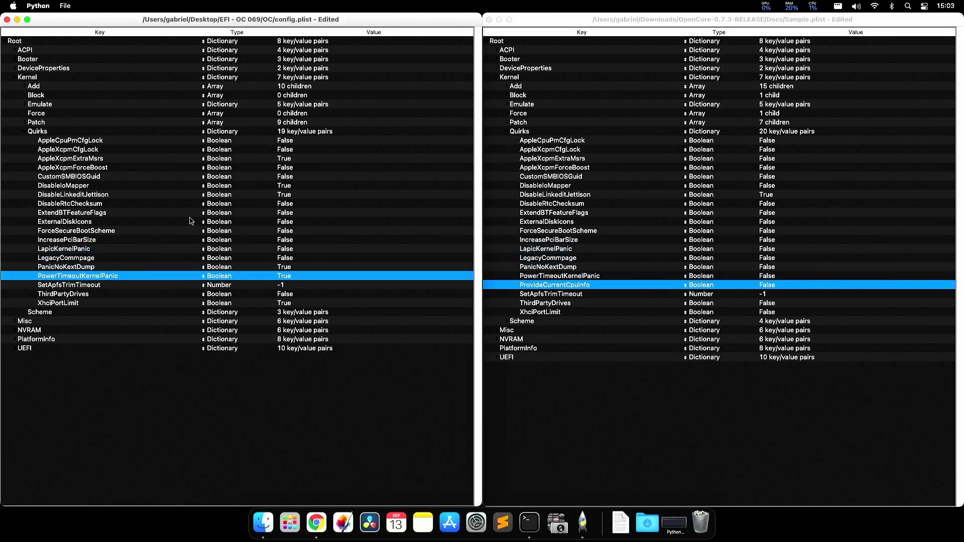
key(super+grave)
key(Up)
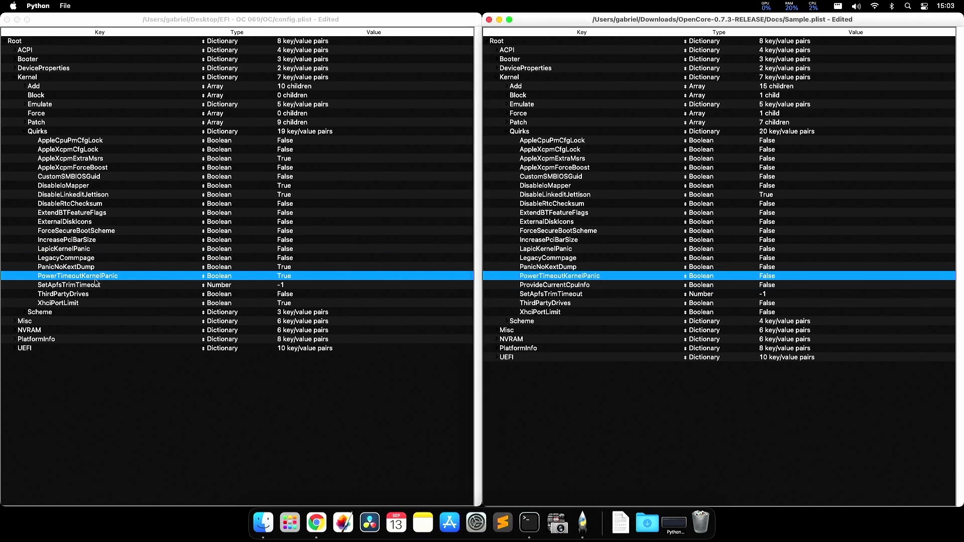
- Compare the row following PowerTimeoutKernelPanic in both files and copy the key name ProvideCurrentCpuInfo from Sample.plist
click(54, 289)
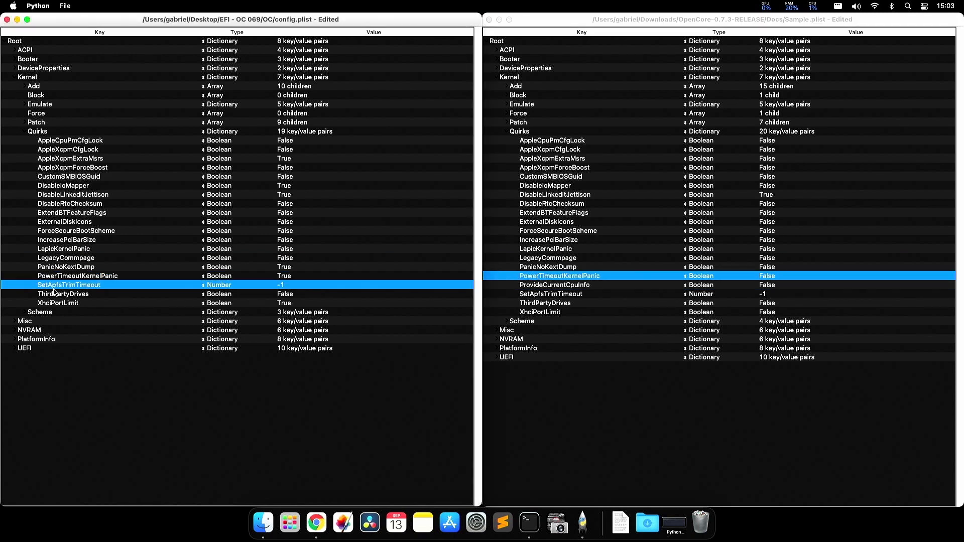
click(521, 292)
click(567, 287)
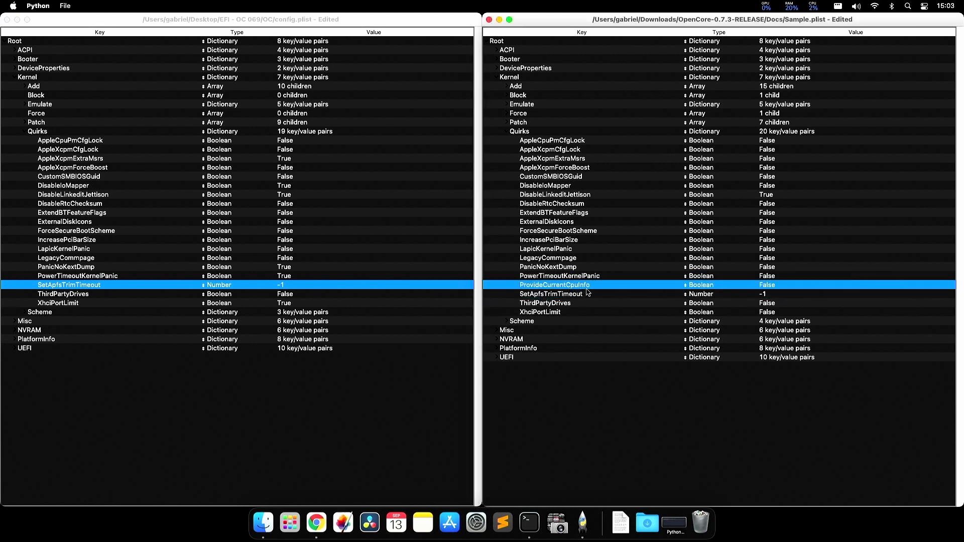
double_click(588, 286)
key(super+c)
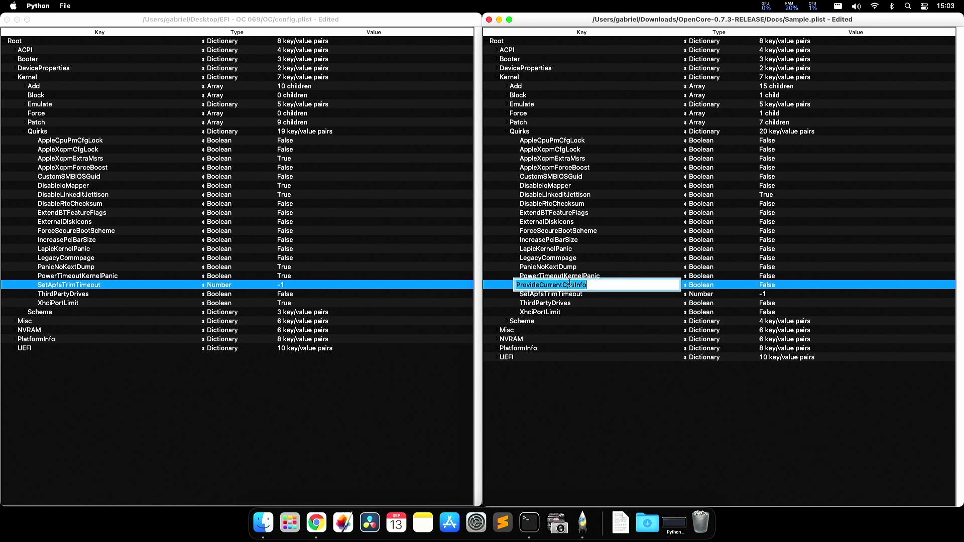
- Search the keys of config.plist for ProvideCurrentCpuInfo and close the search
click(123, 230)
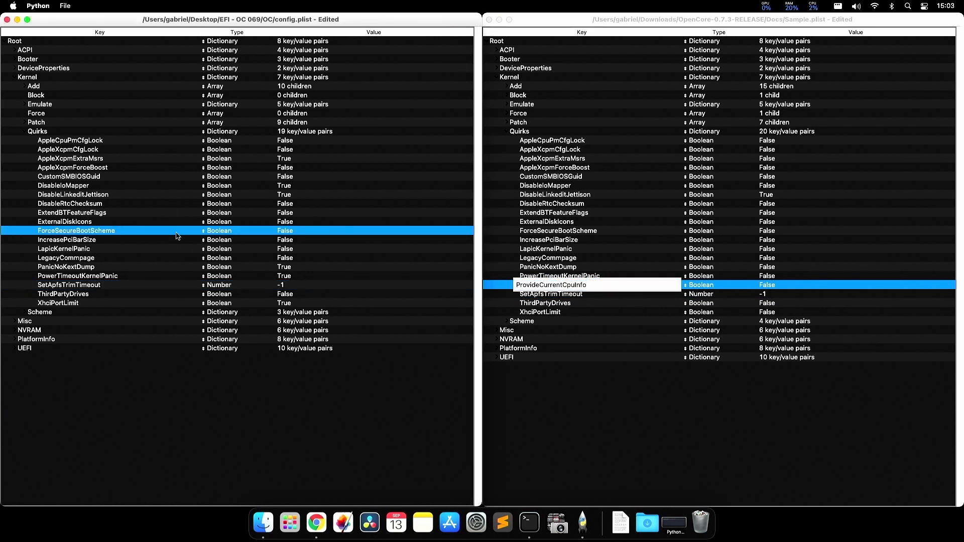
key(super+f)
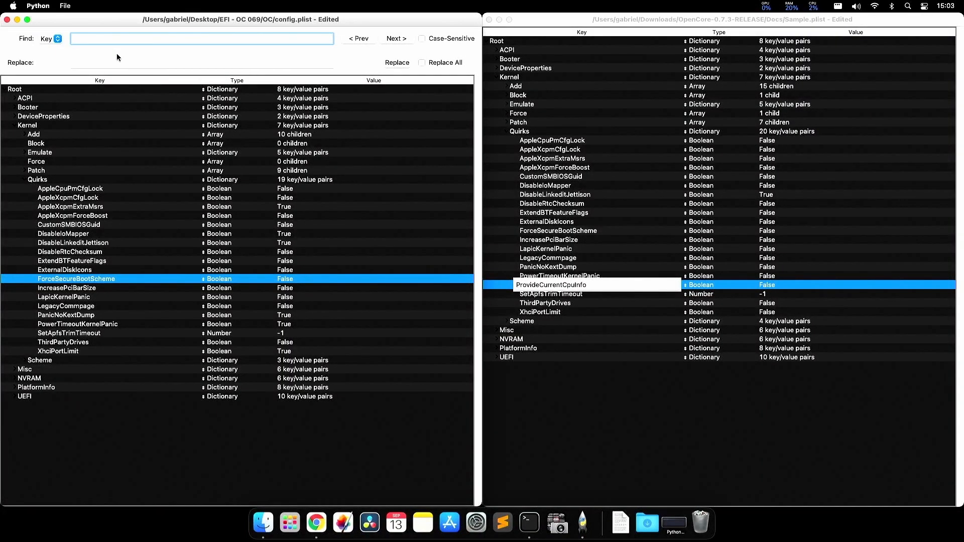
key(super+v)
key(Return)
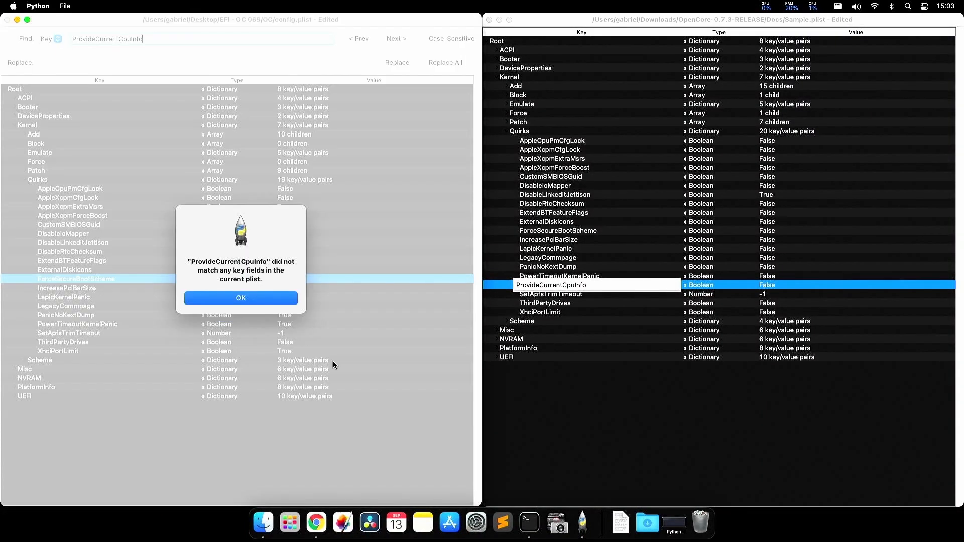
click(238, 297)
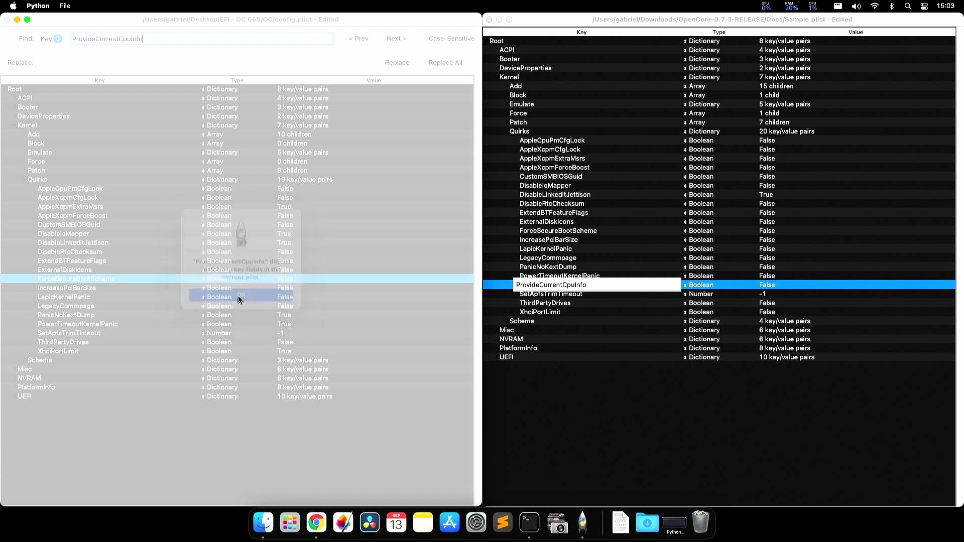
key(super+f)
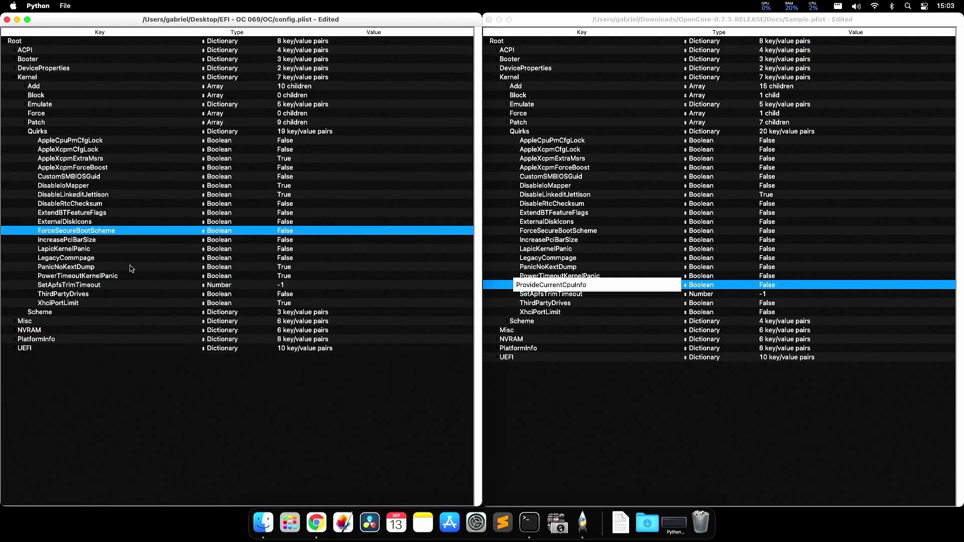
- Leave the key name edit in Sample.plist and select the ProvideCurrentCpuInfo row under Kernel Quirks
click(549, 295)
click(554, 285)
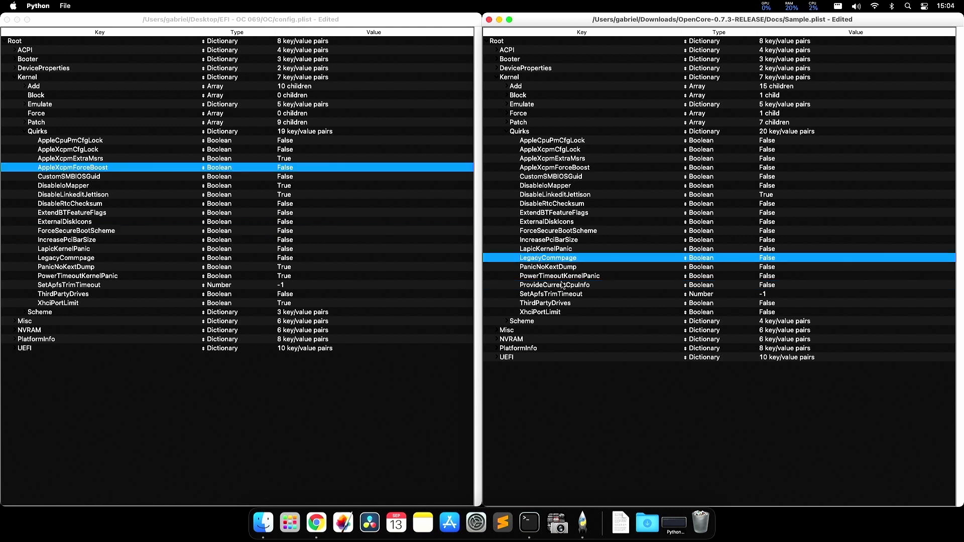
click(555, 286)
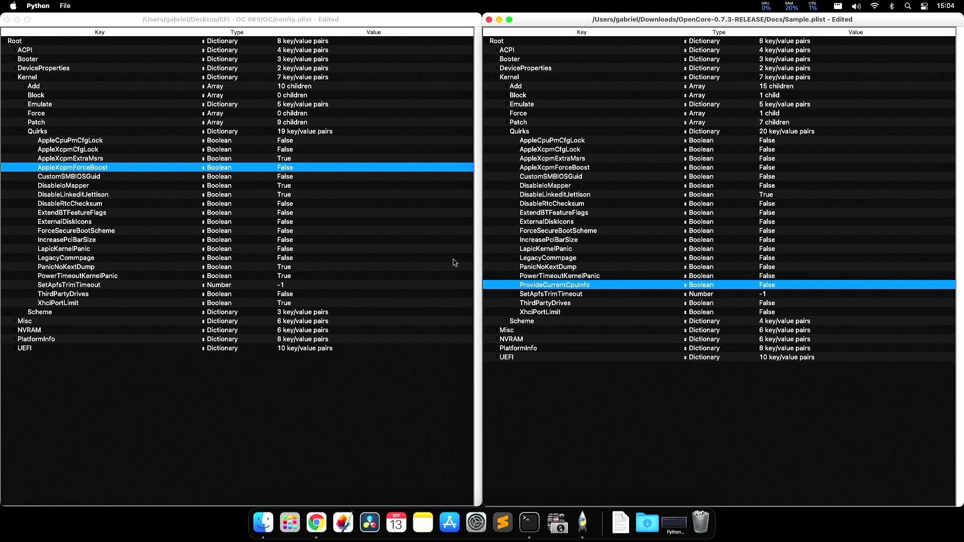
- Paste ProvideCurrentCpuInfo into Kernel Quirks of config.plist and move it directly below PowerTimeoutKernelPanic, as in Sample.plist
click(38, 132)
key(super+v)
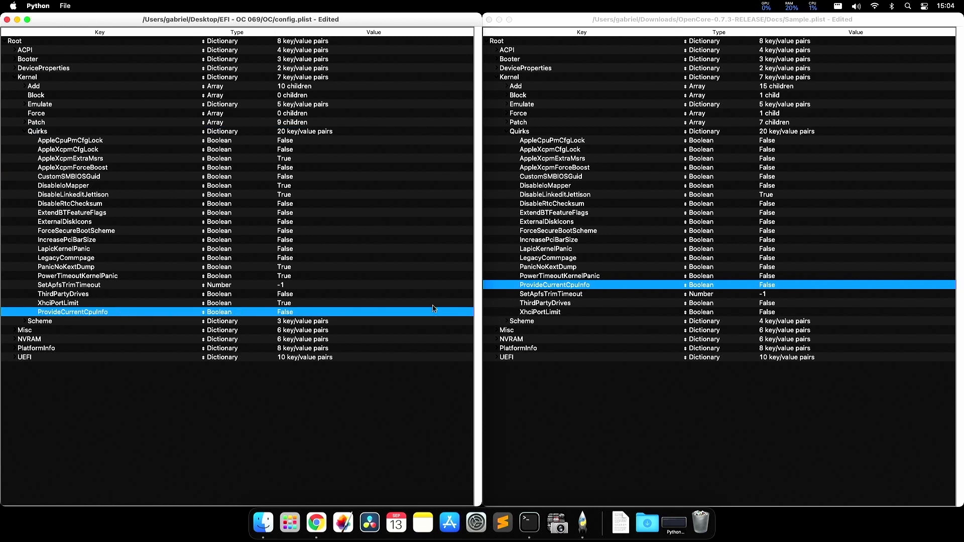
click(554, 277)
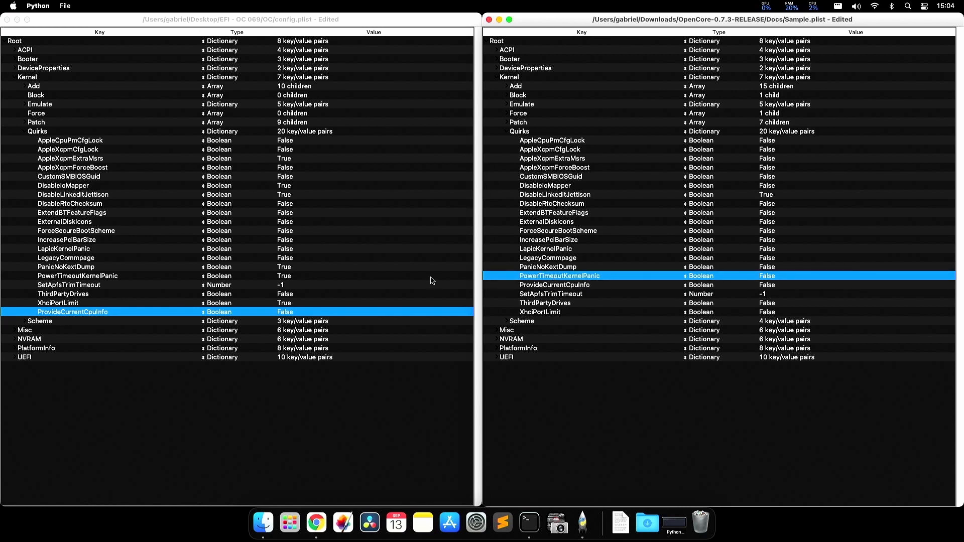
click(555, 288)
click(544, 277)
click(58, 314)
drag(58, 313, 63, 287)
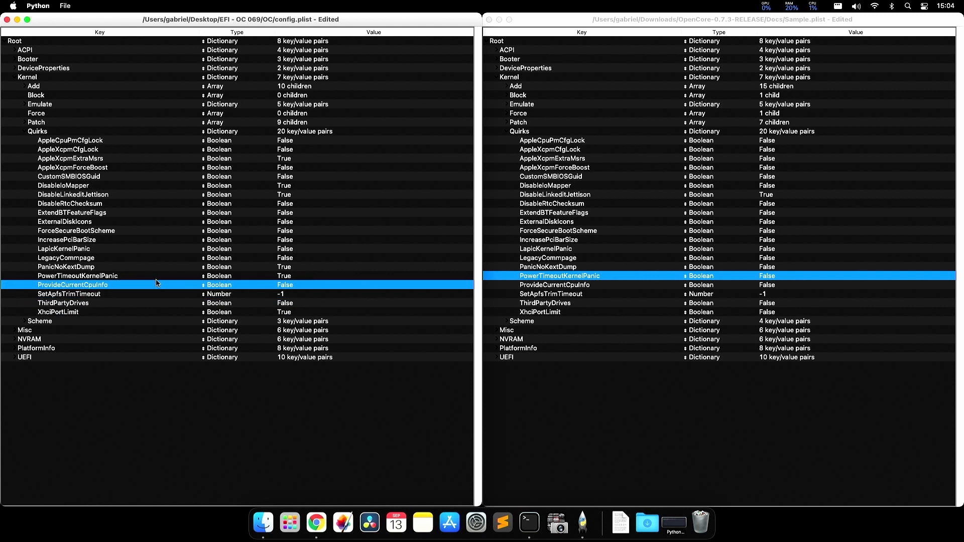
- Compare the Kernel Quirks keys from ProvideCurrentCpuInfo through XhciPortLimit in both files
click(490, 287)
click(359, 294)
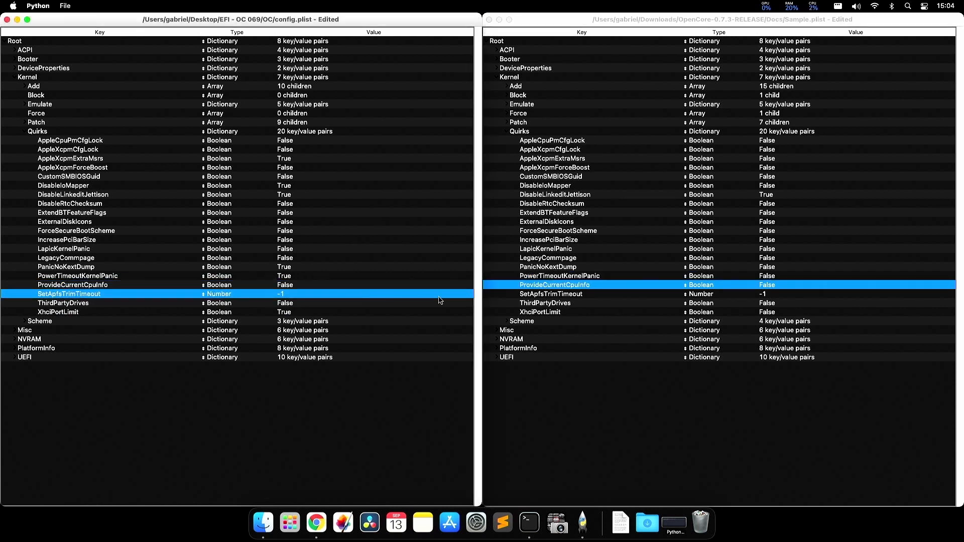
click(541, 295)
click(417, 303)
click(533, 304)
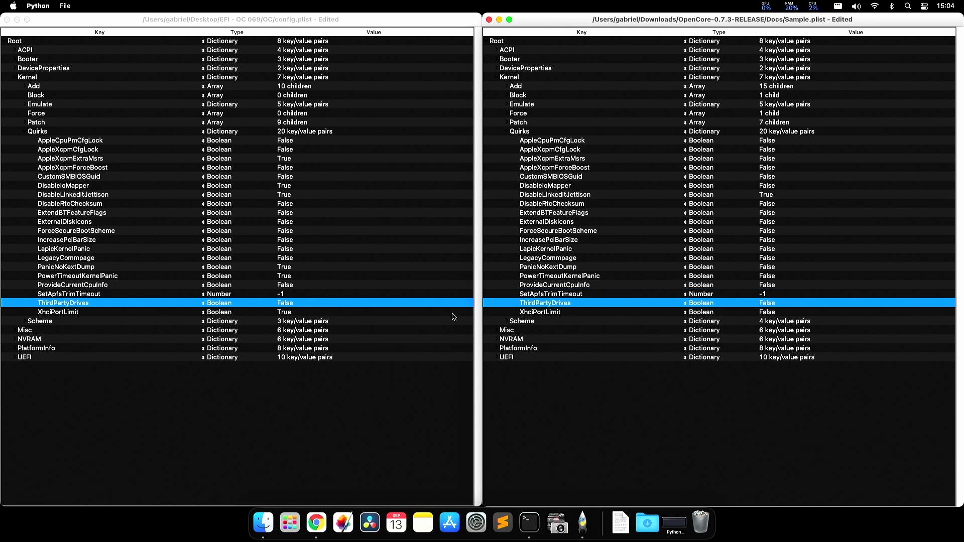
click(452, 314)
click(528, 313)
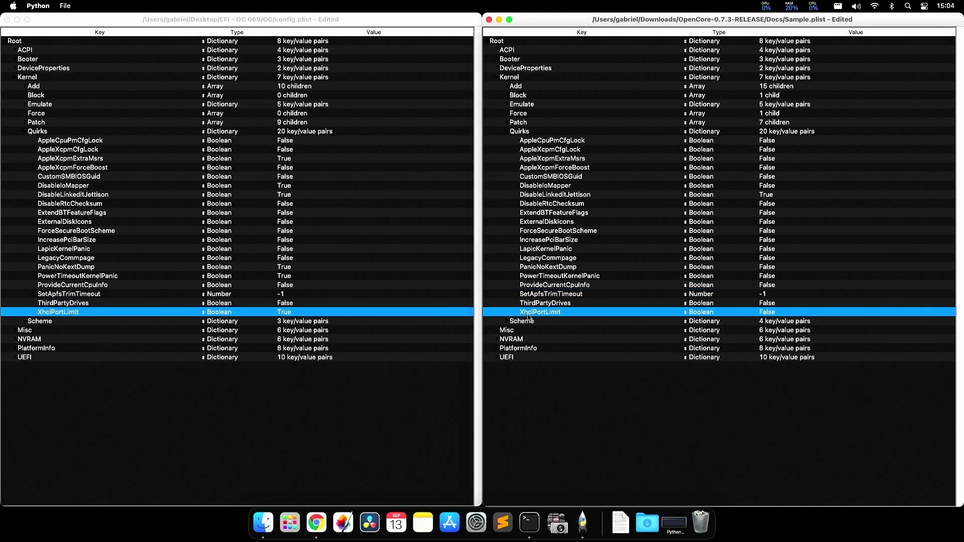
- Recheck ForceSecureBootScheme and IncreasePciBarSize under Kernel Quirks in both files
click(184, 257)
click(102, 231)
click(522, 233)
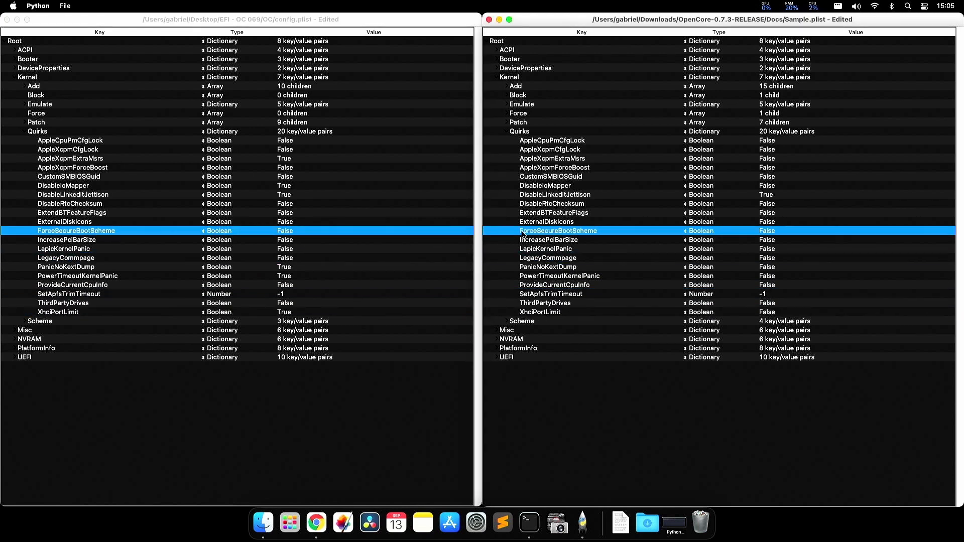
click(292, 241)
click(509, 242)
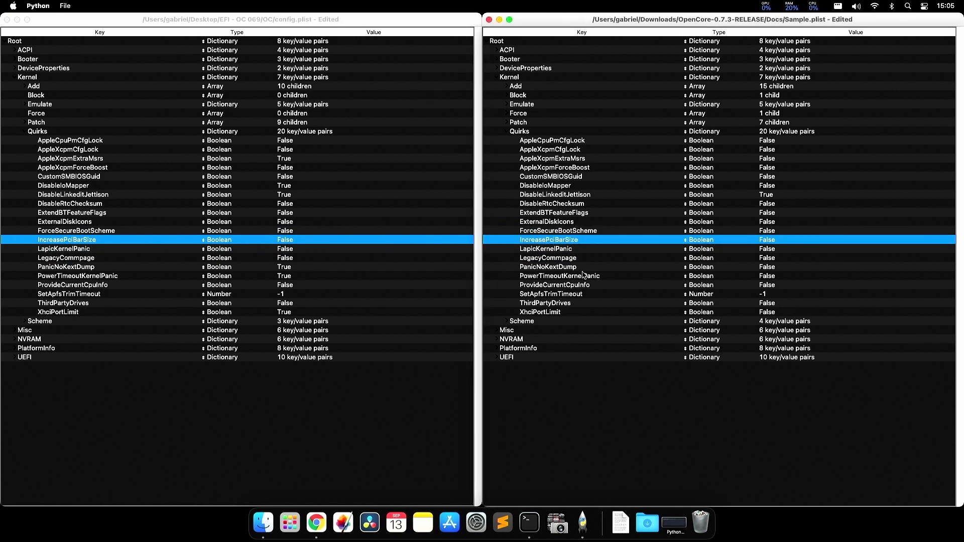
- Collapse Kernel Quirks and expand Kernel Scheme in both config.plist and Sample.plist
key(Left)
key(Left)
key(super+grave)
key(Left)
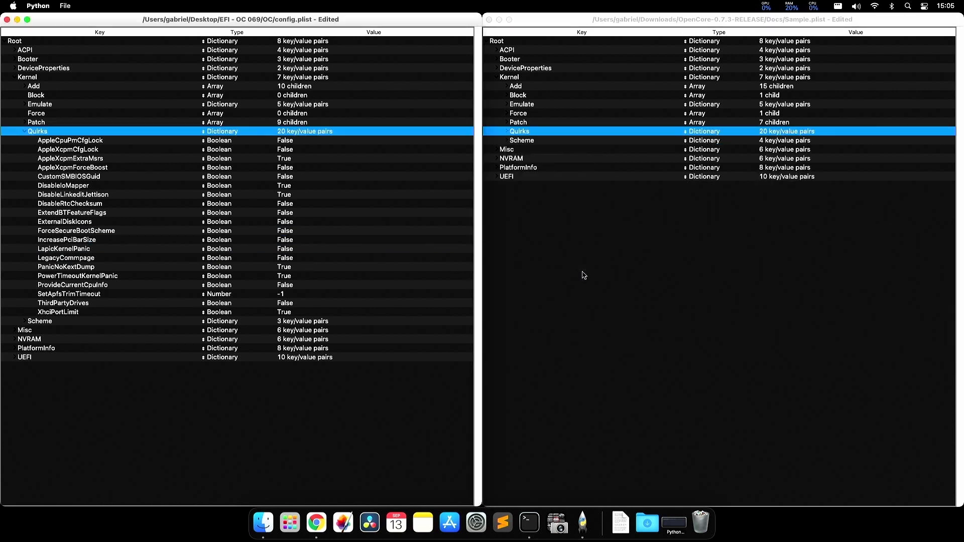
key(Left)
key(Down)
key(Right)
key(super+grave)
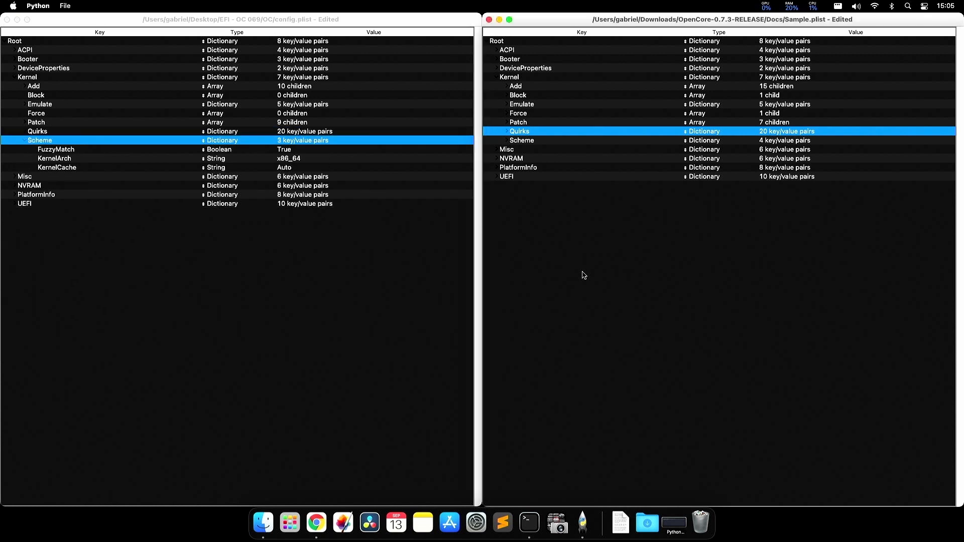
key(Right)
key(Left)
key(Down)
key(Right)
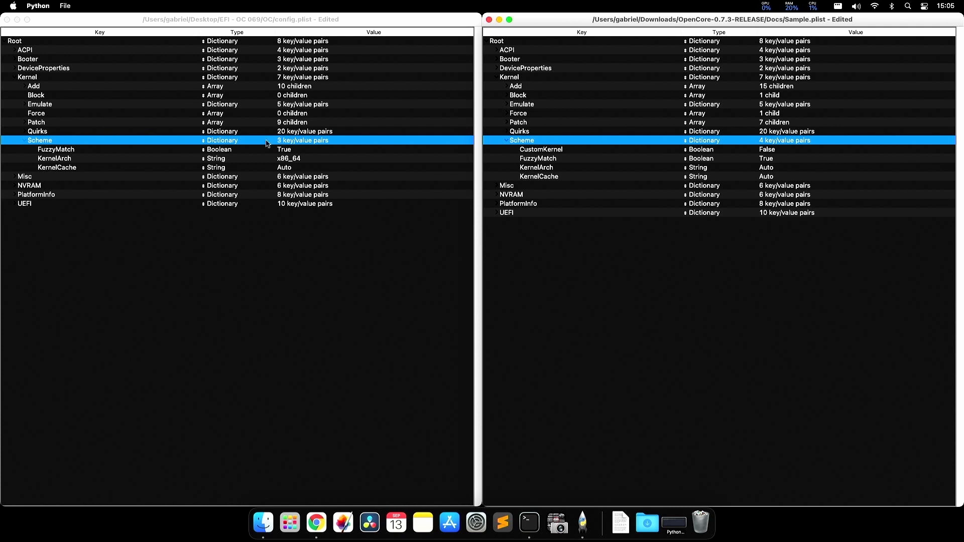
- Copy the CustomKernel key from Kernel Scheme in Sample.plist into Kernel Scheme of config.plist, above FuzzyMatch
click(70, 131)
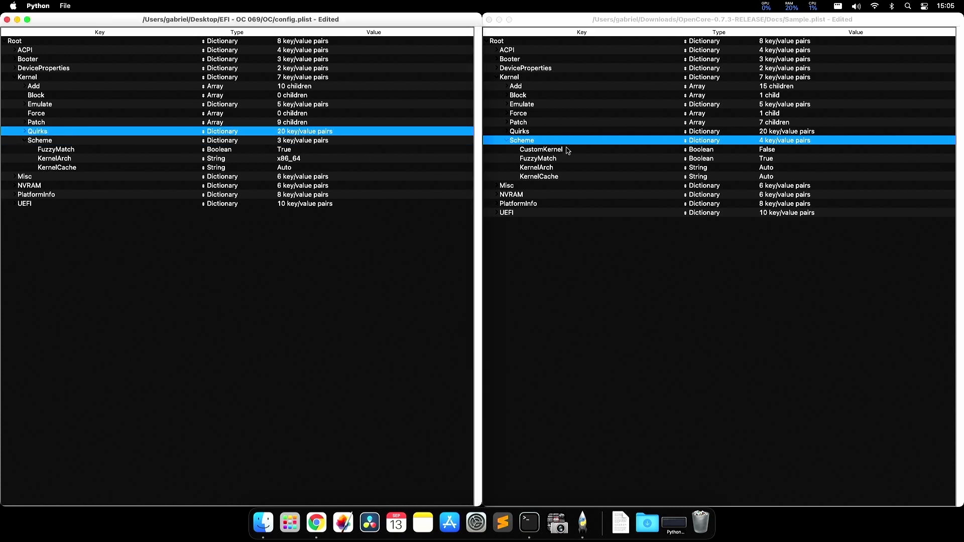
click(151, 169)
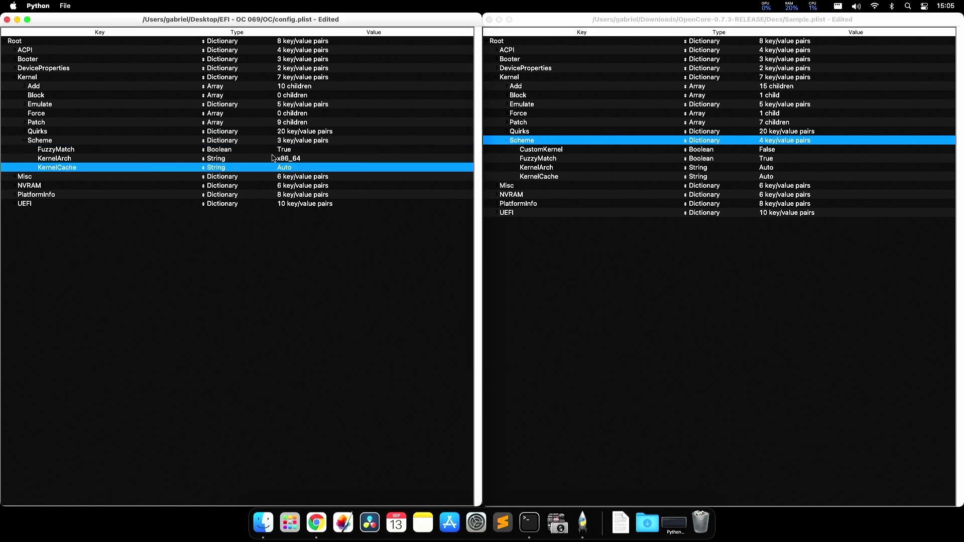
click(546, 162)
click(558, 151)
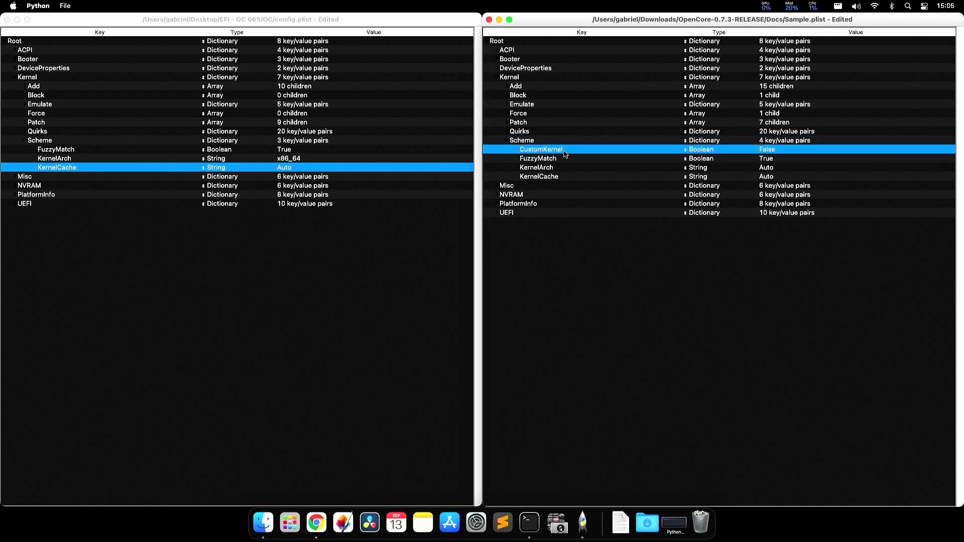
click(83, 149)
key(super+v)
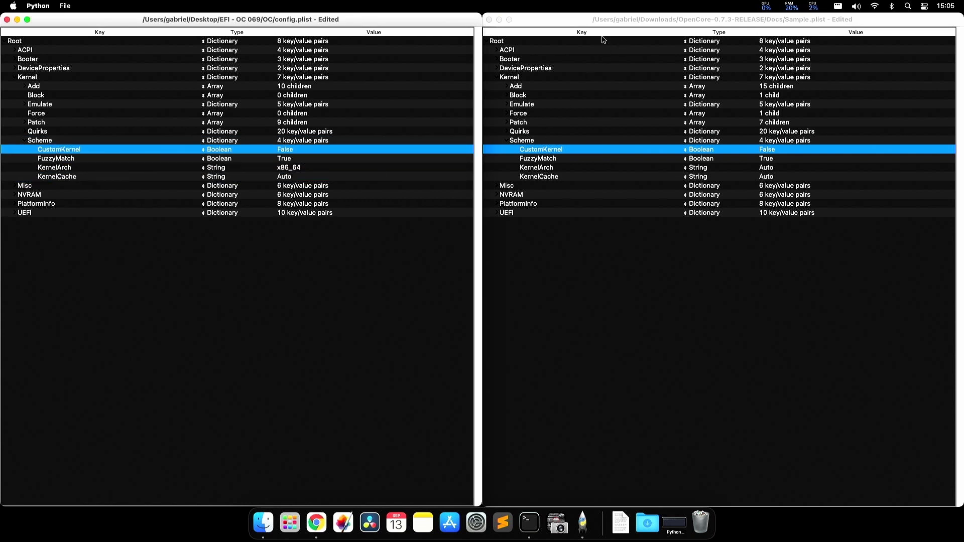
click(554, 152)
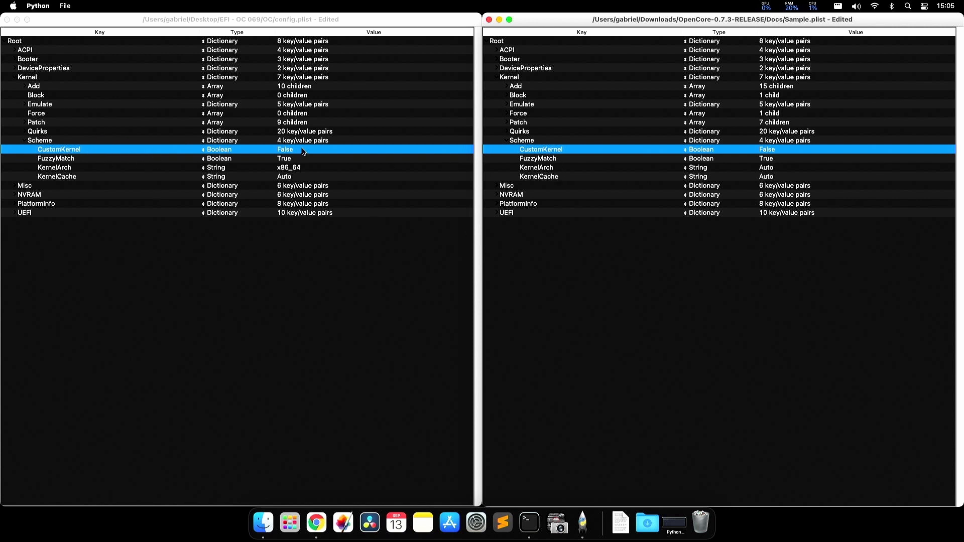
- Review the values of CustomKernel, FuzzyMatch, KernelArch and KernelCache under Kernel Scheme in config.plist
click(289, 161)
click(290, 168)
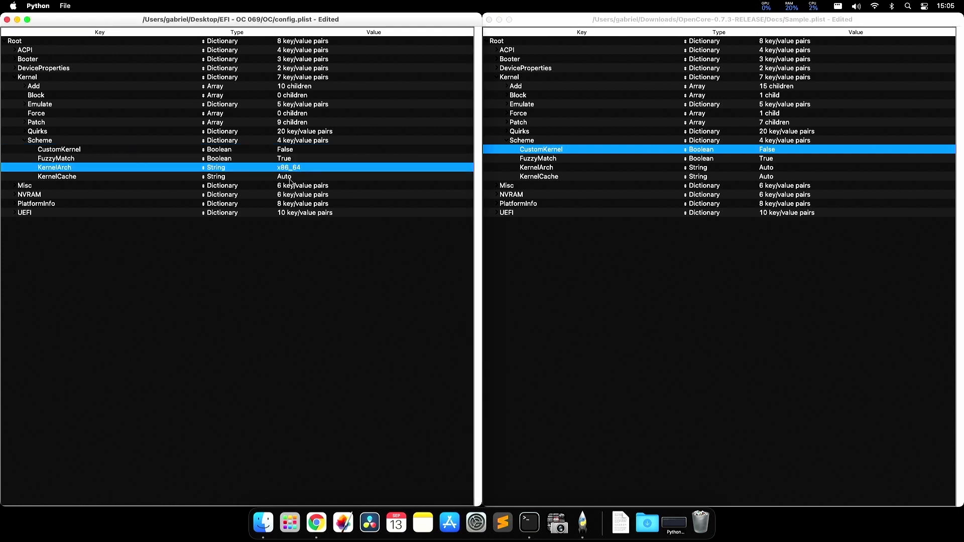
click(295, 157)
click(294, 152)
click(320, 158)
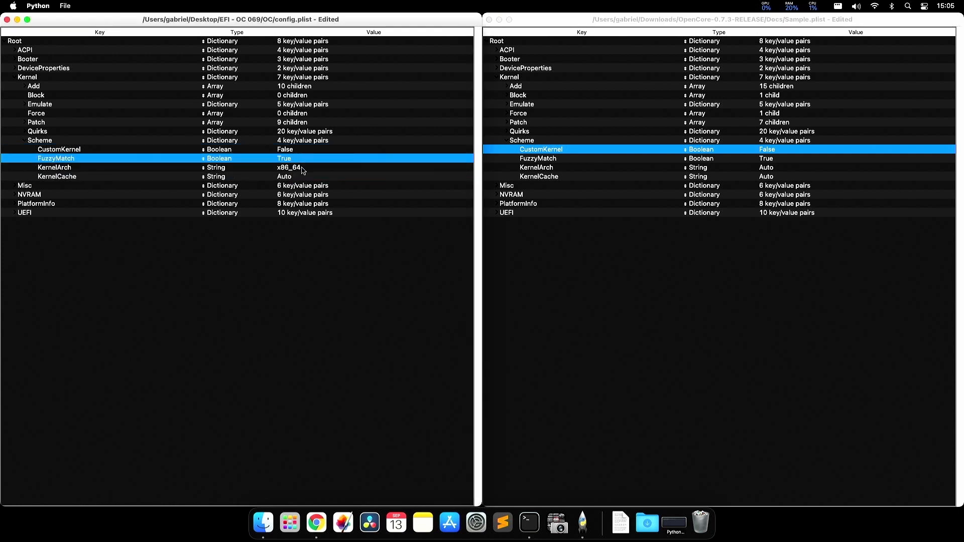
click(303, 169)
click(295, 177)
click(296, 168)
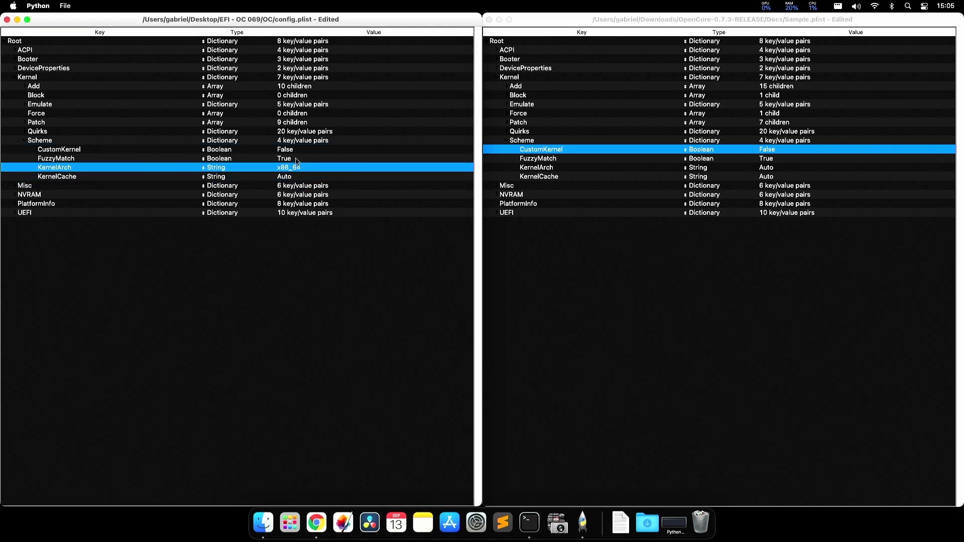
click(297, 158)
click(297, 150)
click(296, 158)
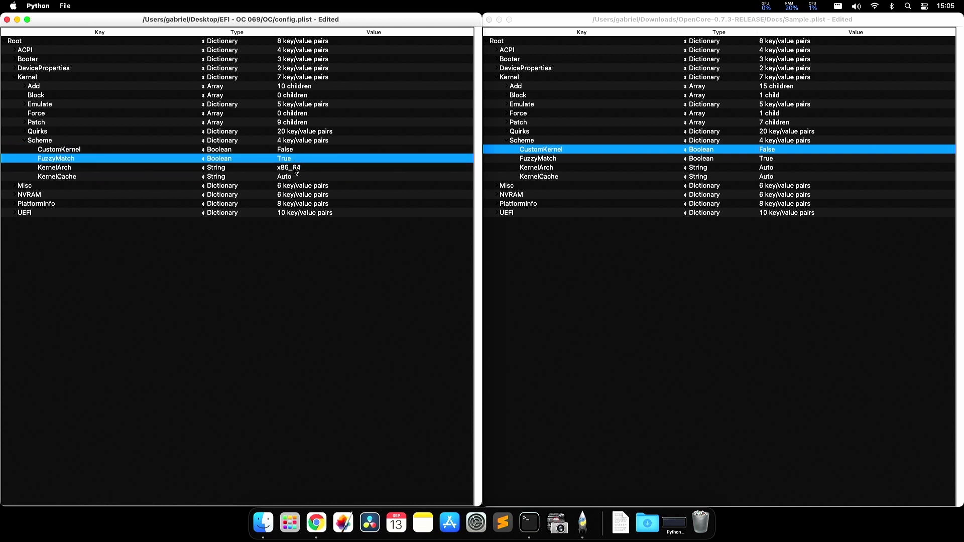
click(295, 168)
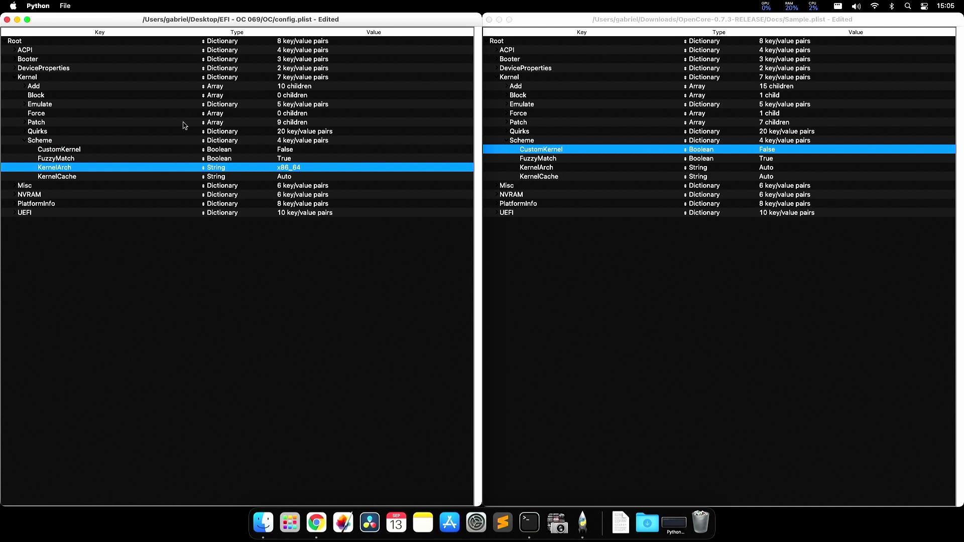
click(302, 158)
click(300, 168)
click(302, 158)
click(306, 150)
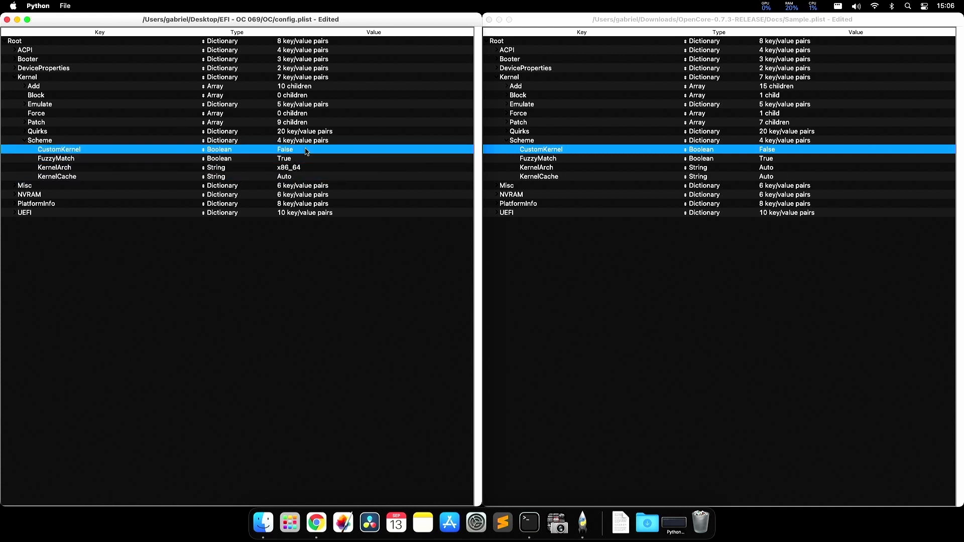
- Collapse Scheme and the whole Kernel section in config.plist, and expand the Misc section
key(Left)
key(Left)
key(Left)
key(Down)
key(Down)
key(Down)
key(Down)
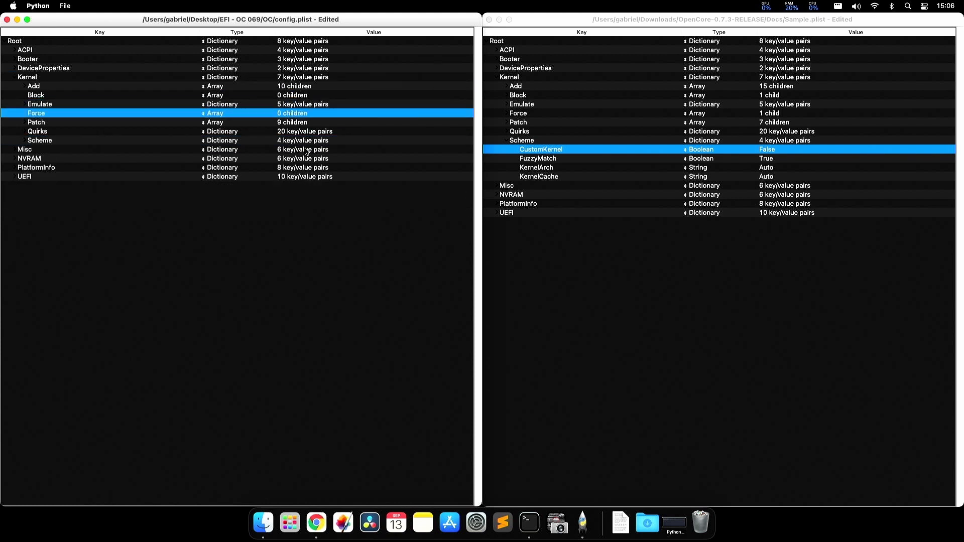
key(Down)
key(Left)
key(Left)
key(Down)
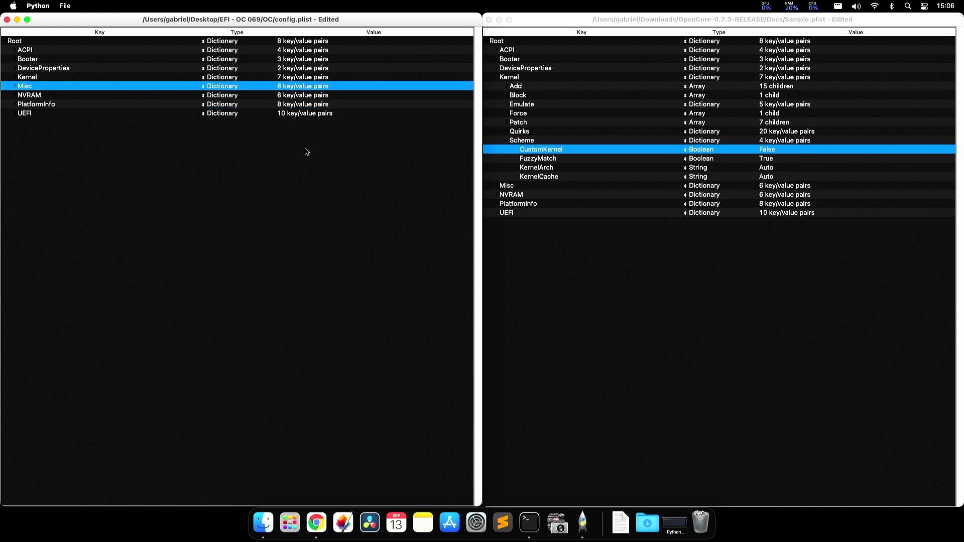
key(Right)
- Collapse the Kernel section in Sample.plist and expand its Misc section
key(super+grave)
key(Left)
key(Left)
key(Left)
key(Left)
key(Down)
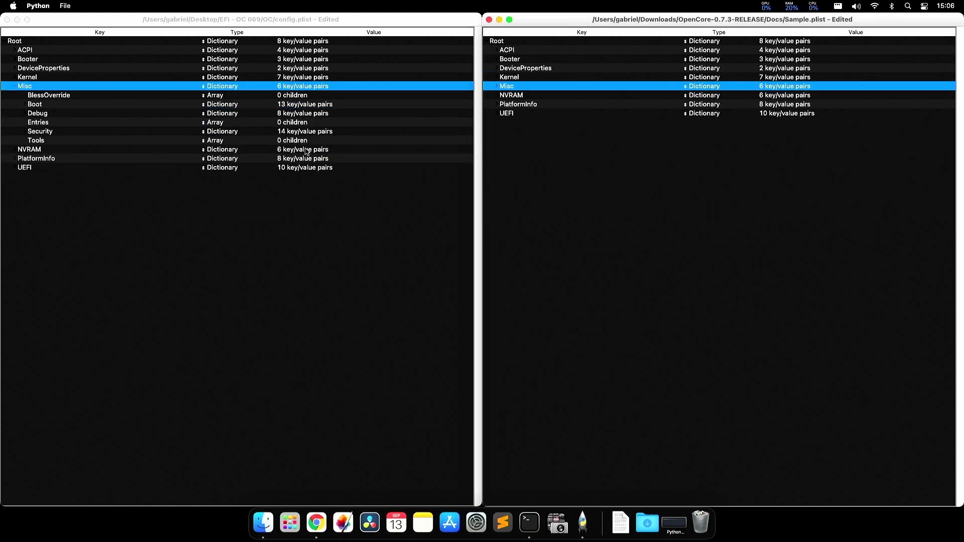
key(Right)
- Compare the BlessOverride entry under Misc in both files
key(Down)
key(super+grave)
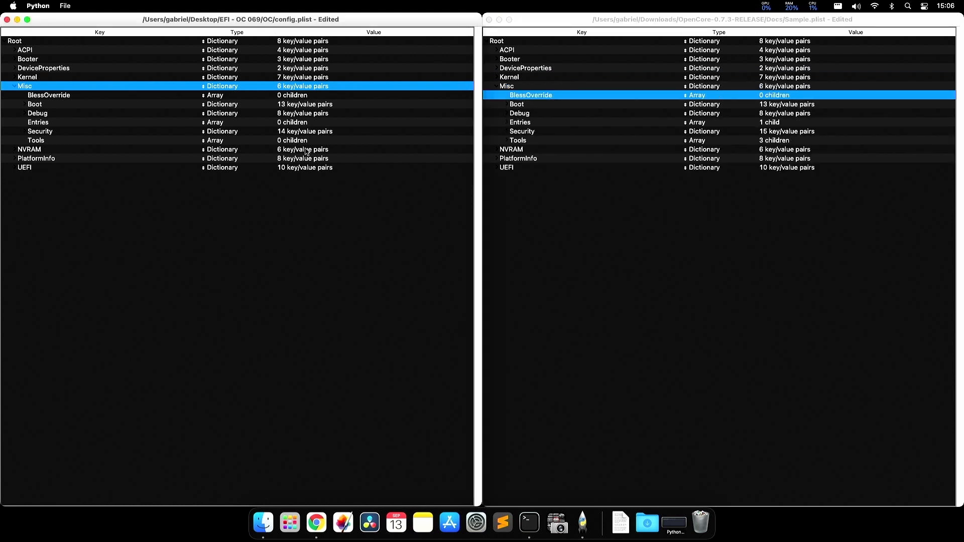
key(Down)
key(Down)
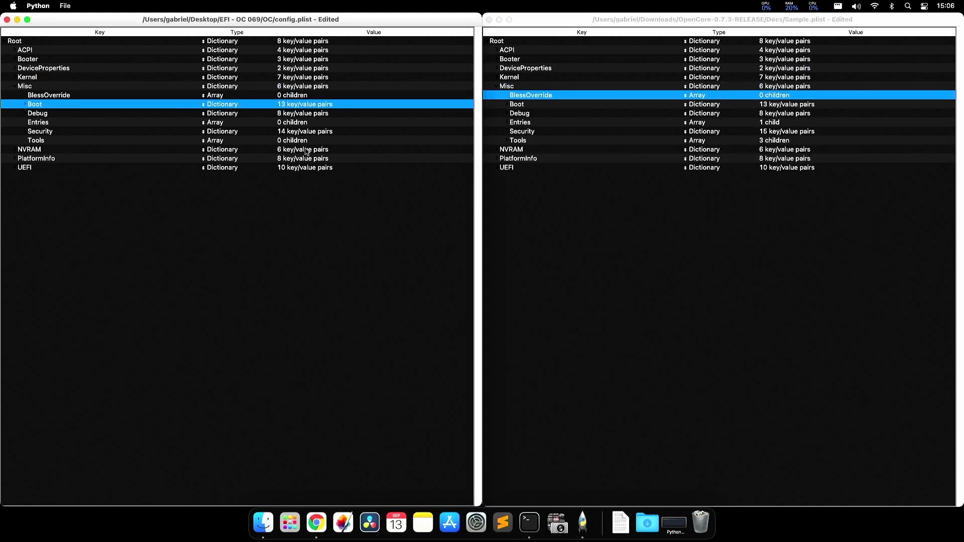
key(Up)
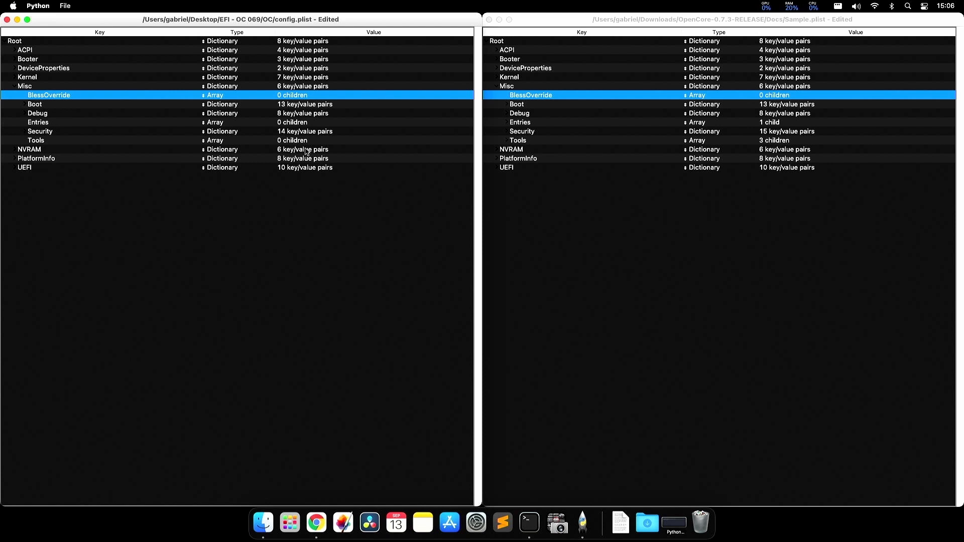
key(super+grave)
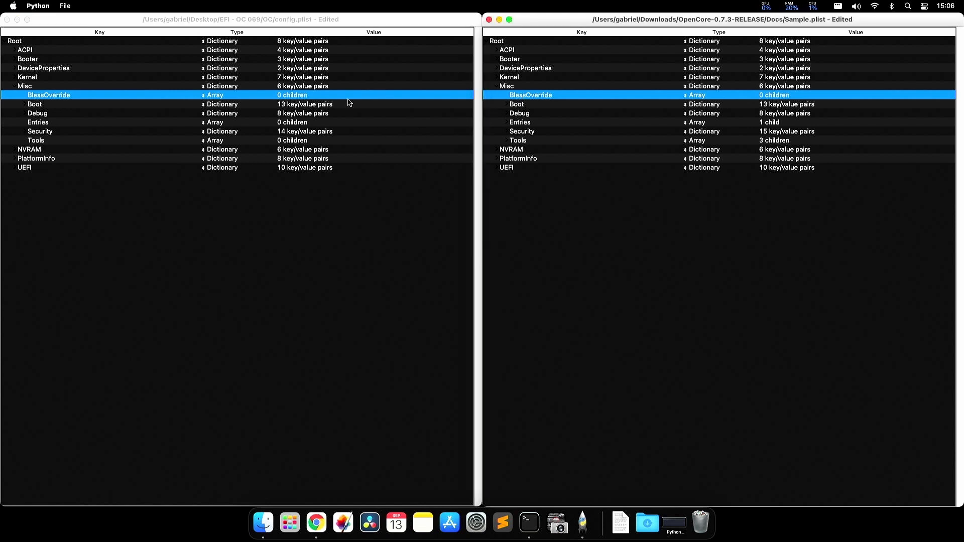
- Expand the Boot dictionary under Misc in both config.plist and Sample.plist
click(72, 105)
key(Right)
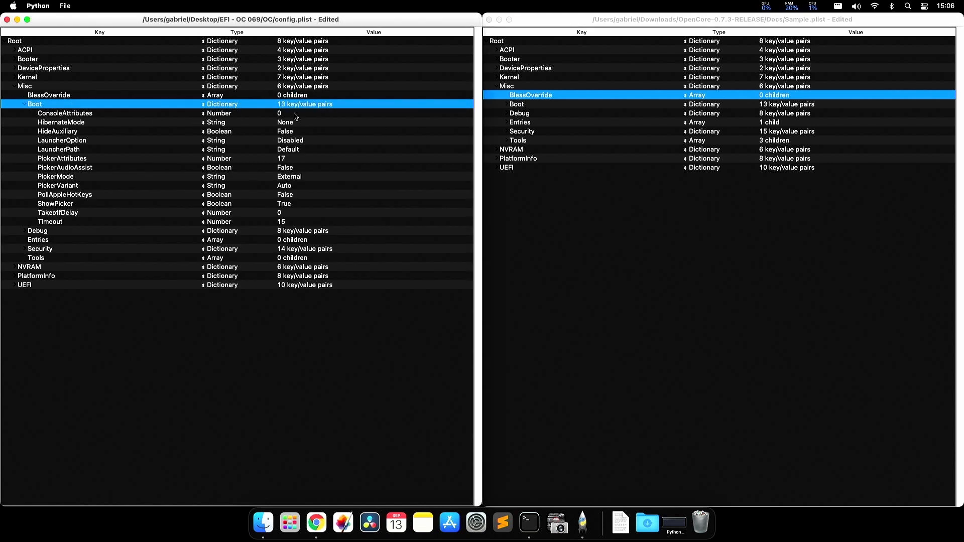
click(542, 108)
key(Right)
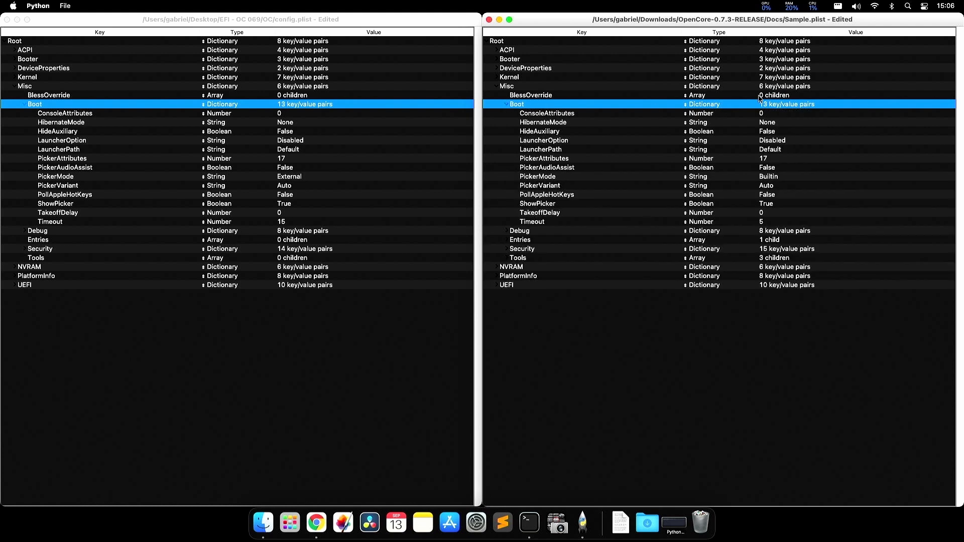
- Compare the Misc Boot keys from ConsoleAttributes through LauncherOption in both files
click(371, 115)
click(531, 115)
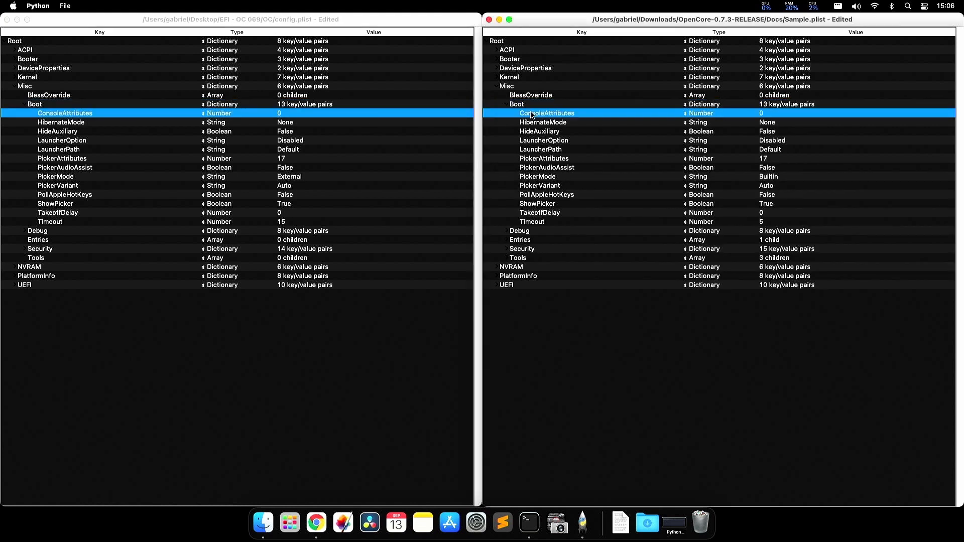
key(super+grave)
key(Down)
key(super+grave)
key(Down)
key(super+grave)
key(Down)
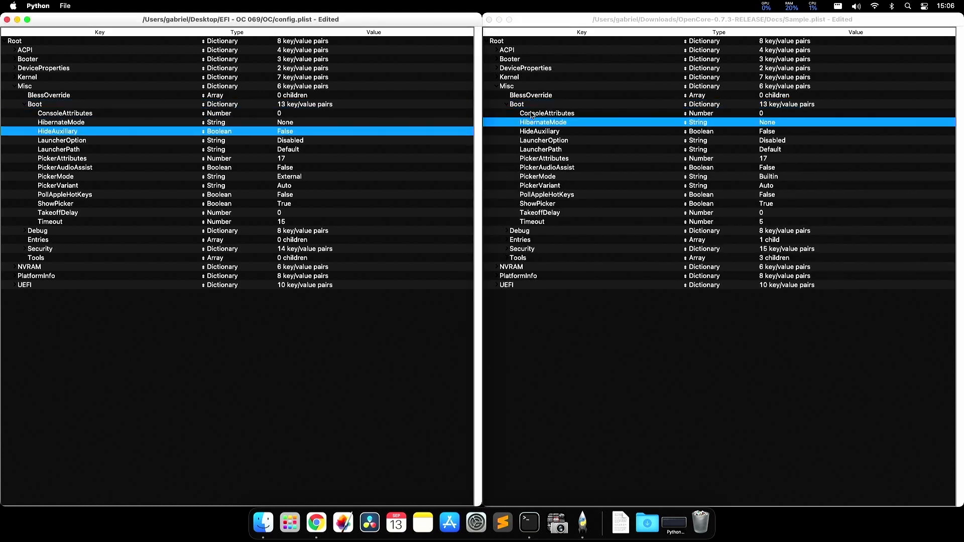
key(super+grave)
key(Down)
key(super+grave)
key(Down)
key(super+grave)
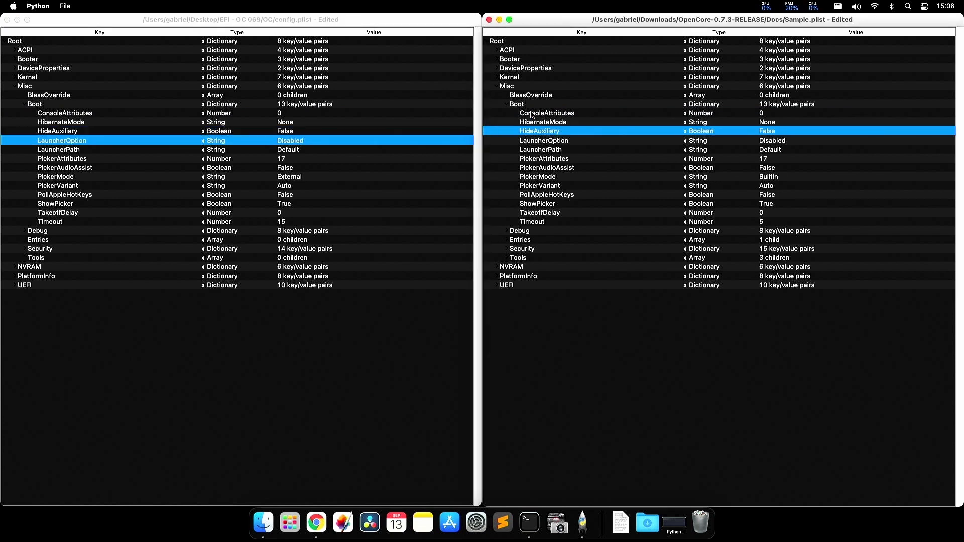
key(Down)
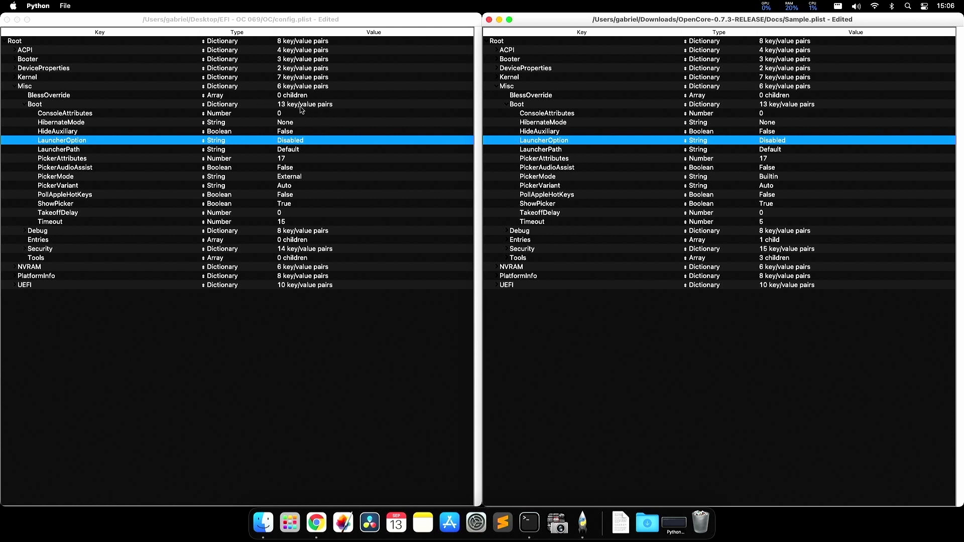
- Compare the Misc Boot keys from LauncherPath through PickerMode in config.plist and Sample.plist
click(118, 150)
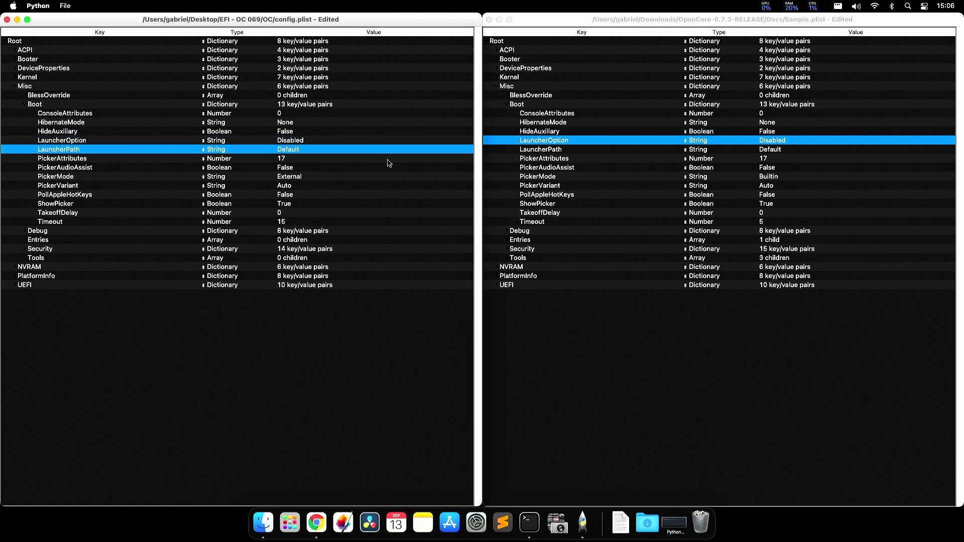
click(501, 151)
click(301, 158)
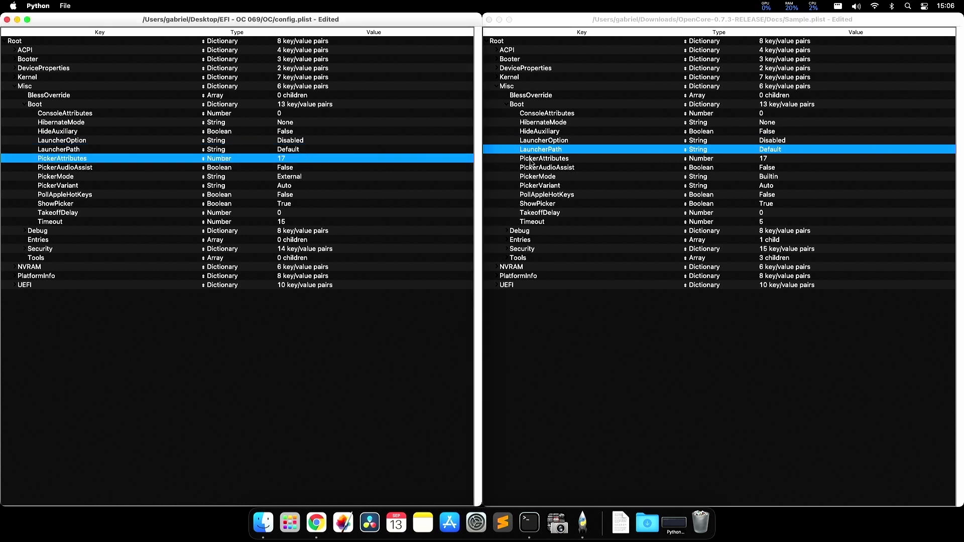
click(530, 160)
click(372, 169)
click(520, 169)
click(415, 177)
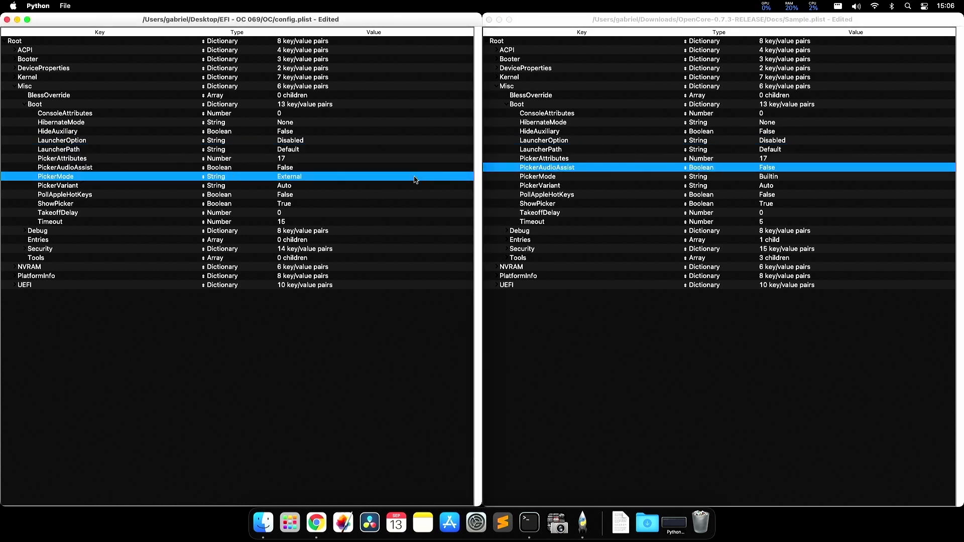
click(525, 177)
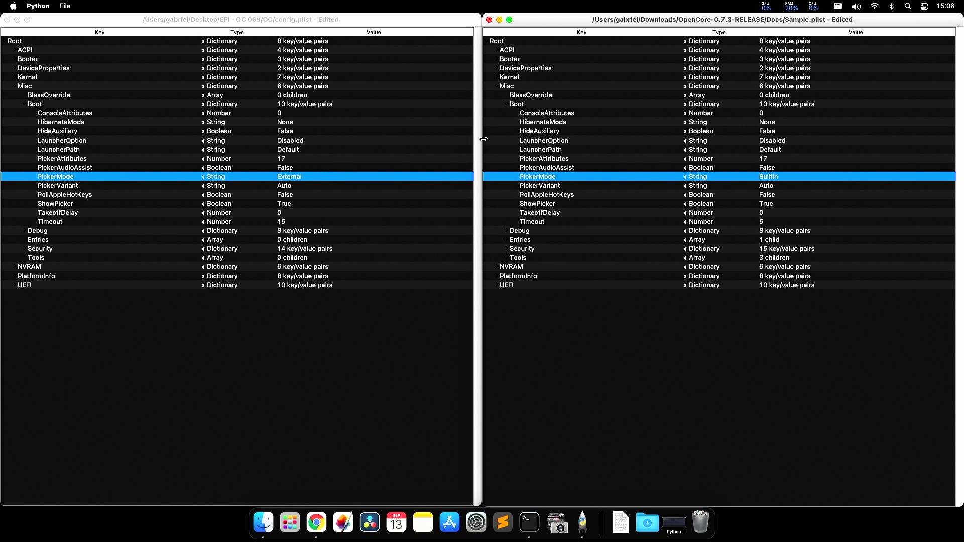
- Recheck PickerAttributes and PickerMode, and compare the remaining Misc Boot keys down to Timeout in both files
click(538, 158)
click(444, 158)
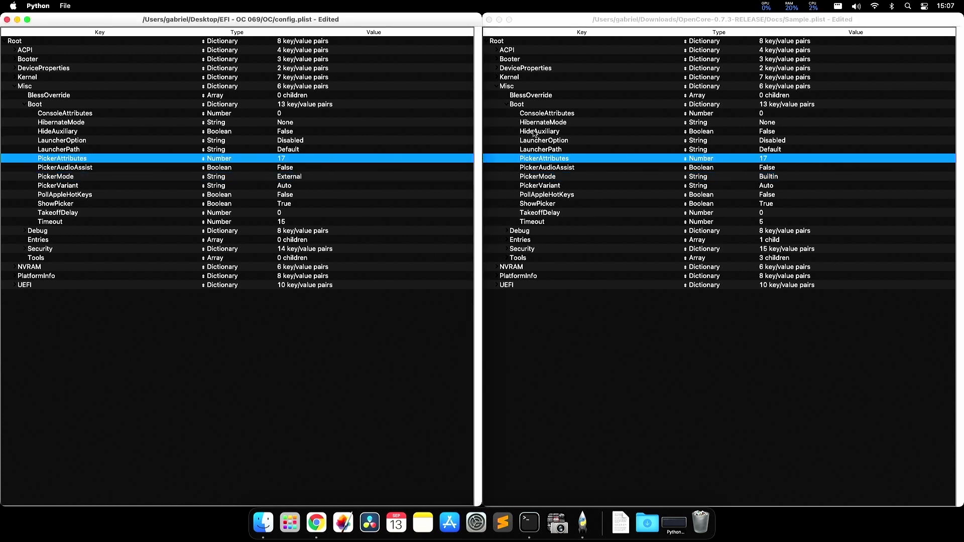
click(119, 179)
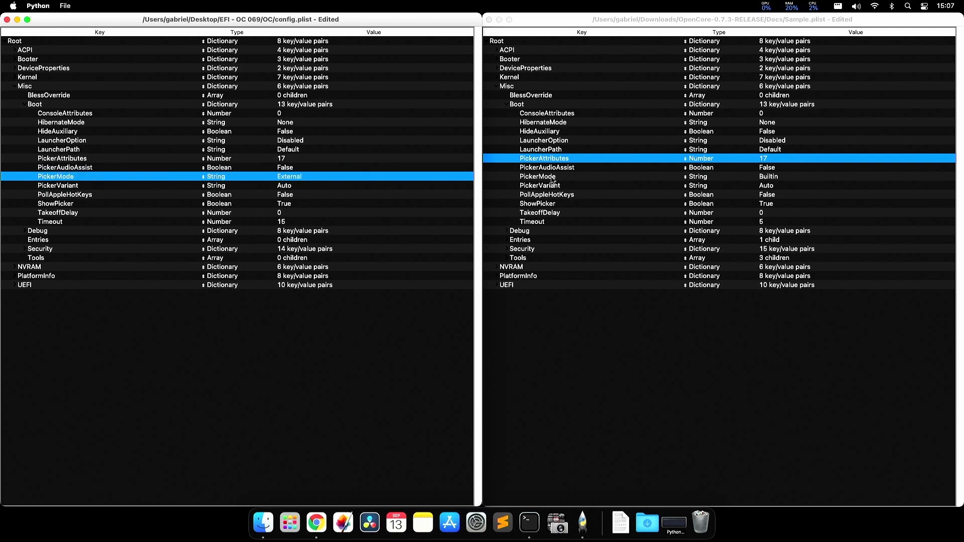
click(523, 178)
click(76, 193)
click(522, 194)
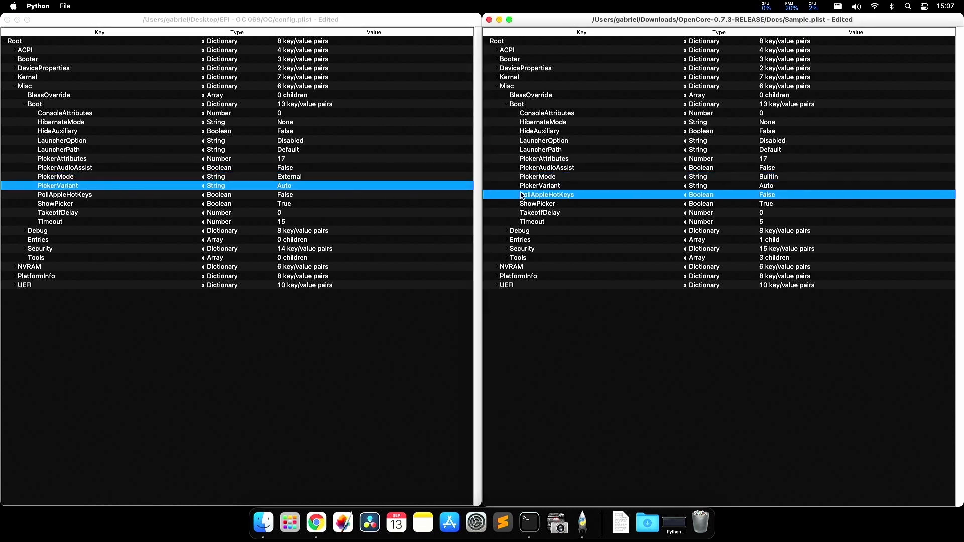
click(351, 204)
click(526, 204)
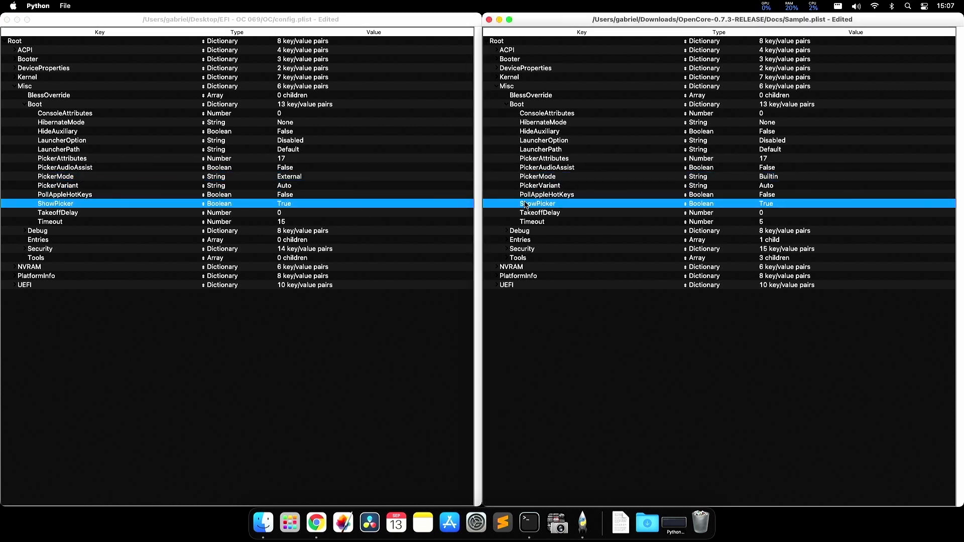
click(555, 222)
click(325, 224)
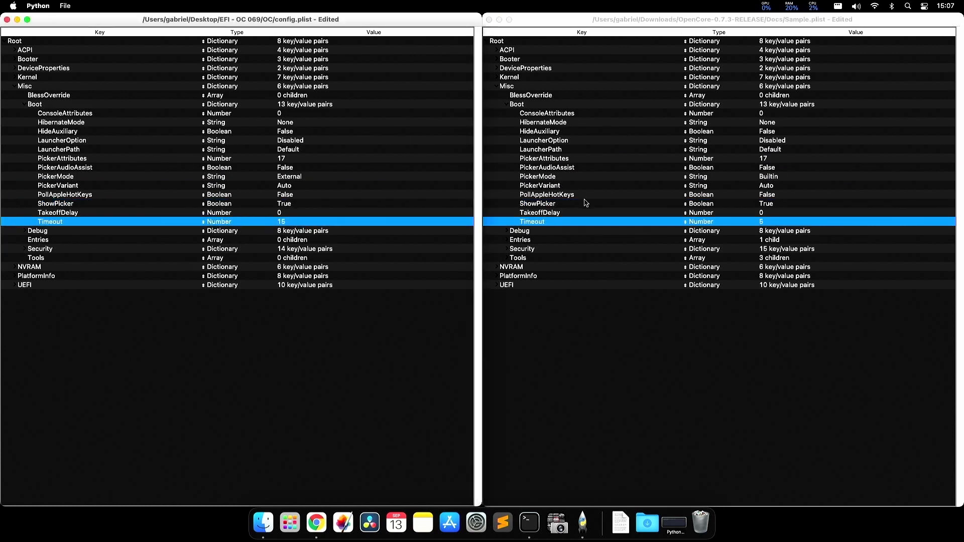
- Collapse the Boot dictionary and expand the Debug dictionary under Misc in both files
click(642, 187)
key(Left)
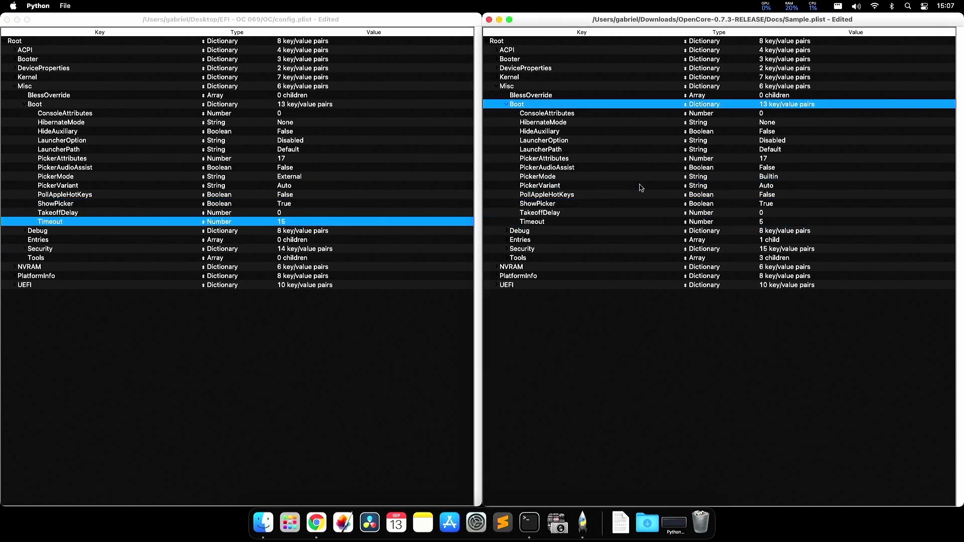
key(Left)
key(super+grave)
key(Left)
key(Left)
key(Down)
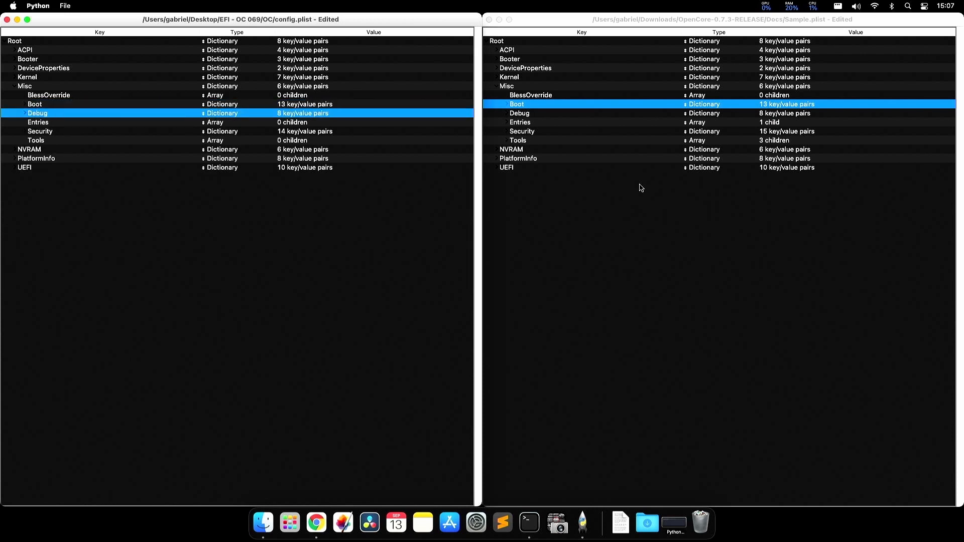
key(Right)
key(super+grave)
key(Right)
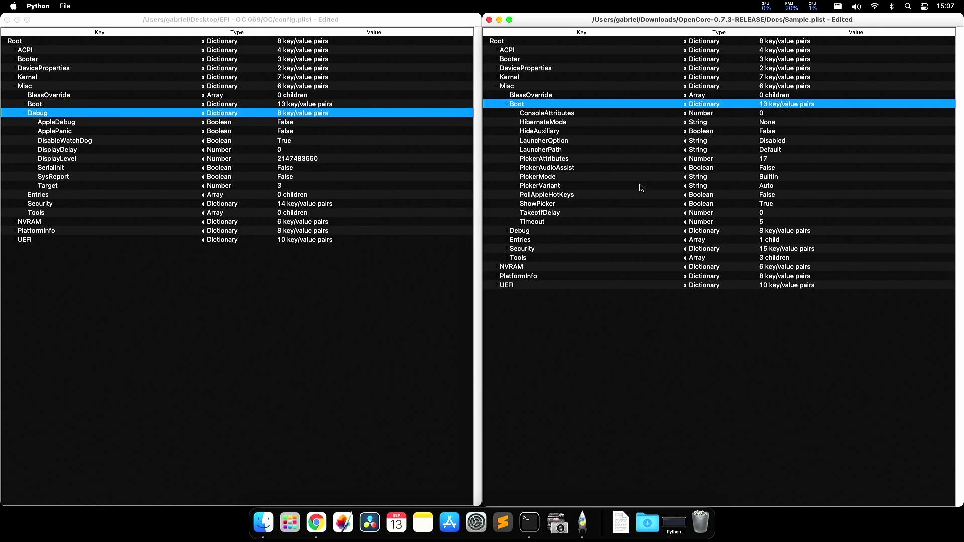
key(Left)
key(Down)
key(Right)
- Compare the Misc Debug keys from AppleDebug through DisableWatchDog in both files
key(Down)
key(Down)
key(Down)
key(Up)
key(Up)
key(Up)
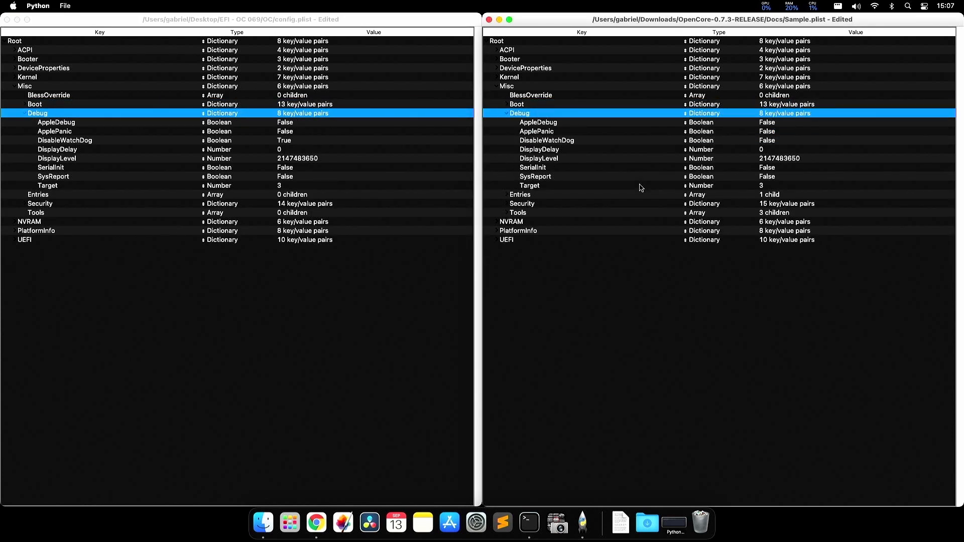
key(super+grave)
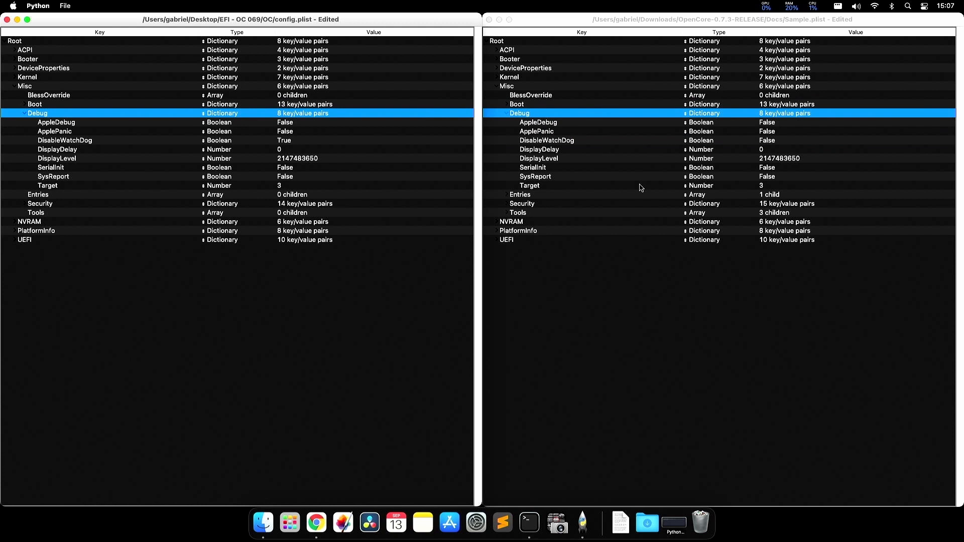
click(545, 123)
key(super+grave)
key(Down)
key(Down)
key(Down)
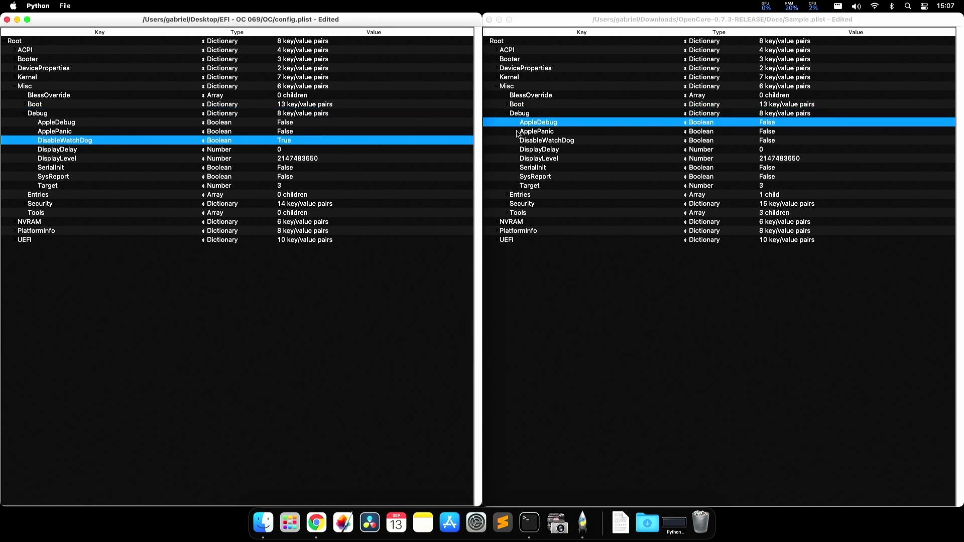
key(super+grave)
key(Down)
key(Down)
- Compare the DisplayDelay, DisplayLevel and SerialInit keys under Misc Debug in both files
key(super+grave)
key(Down)
key(super+grave)
key(Down)
key(super+grave)
key(Down)
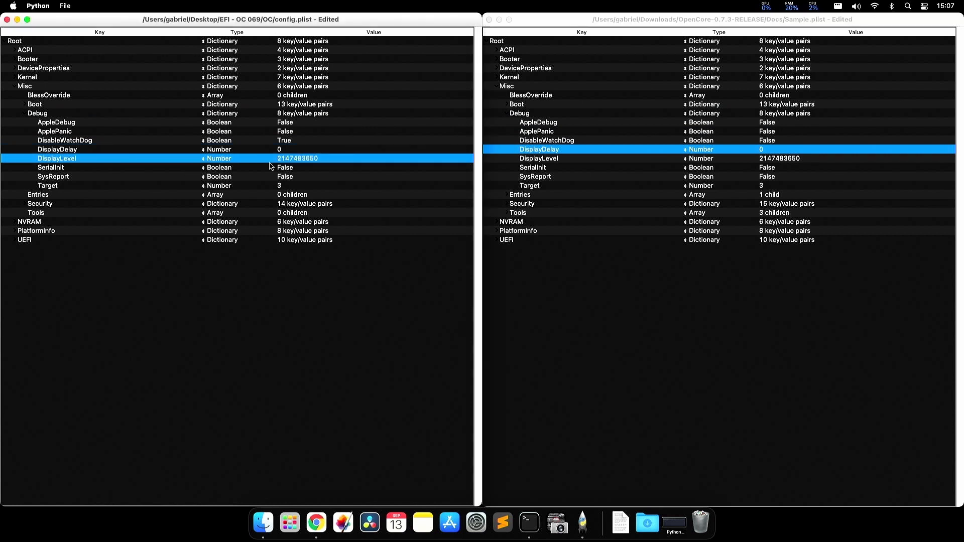
key(Down)
click(543, 169)
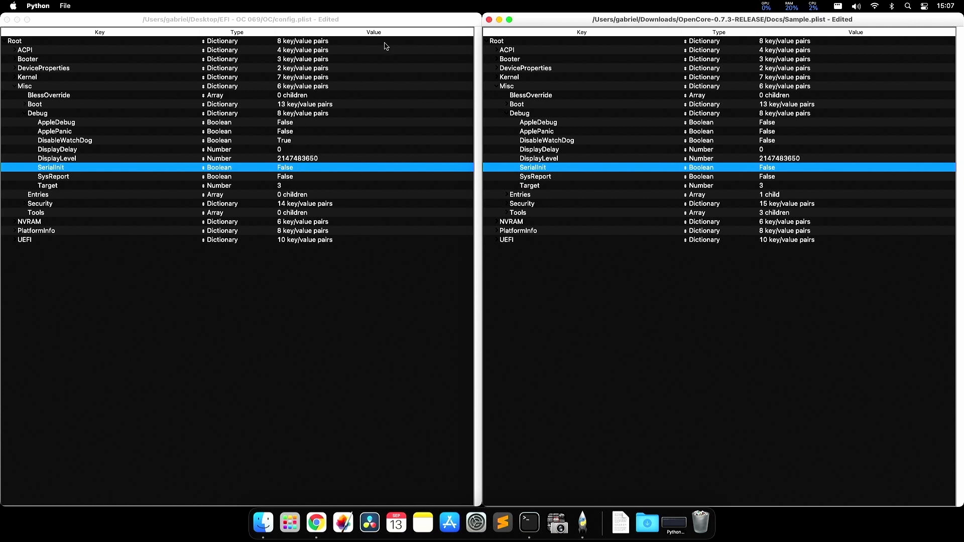
click(294, 159)
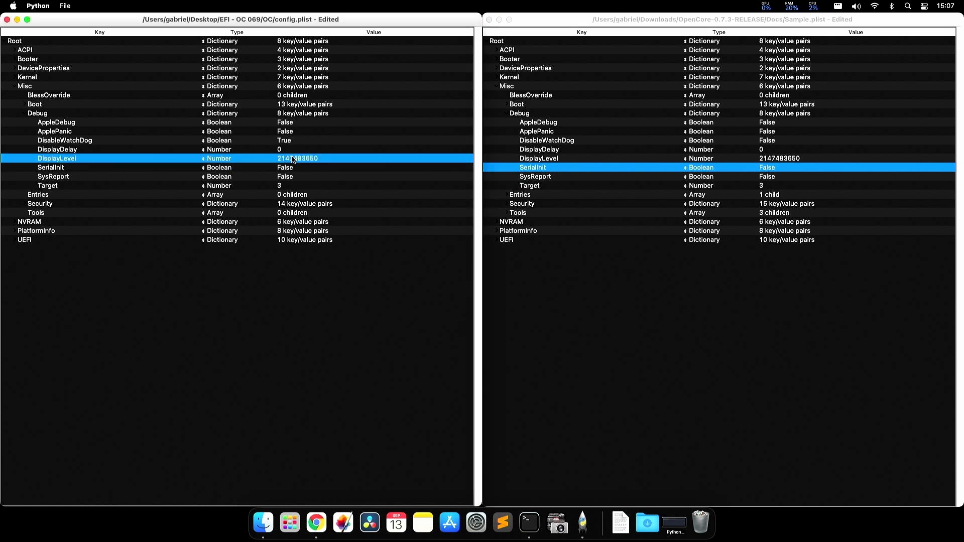
- Collapse the Debug dictionary in both files and select the Entries array under Misc in each
key(Left)
key(Left)
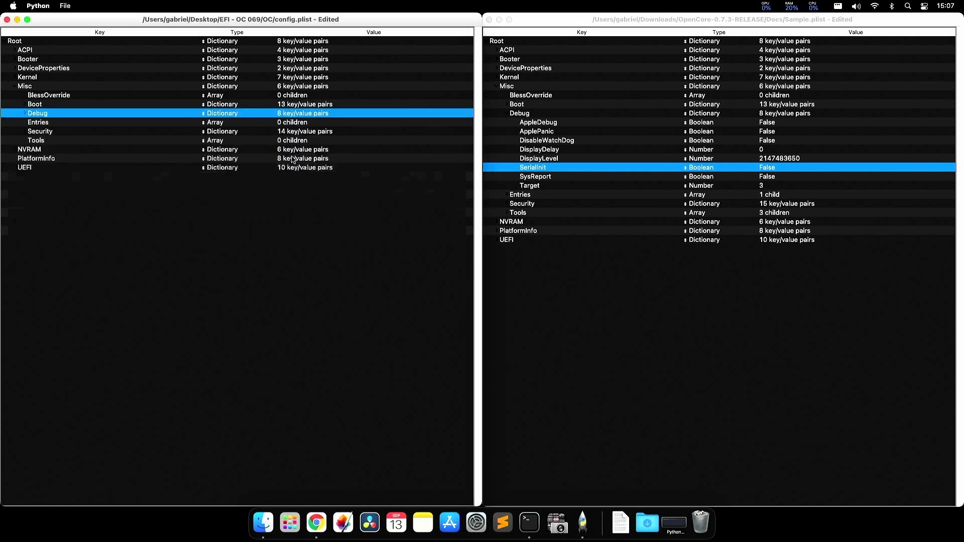
key(Down)
key(super+grave)
key(Left)
key(Left)
key(Down)
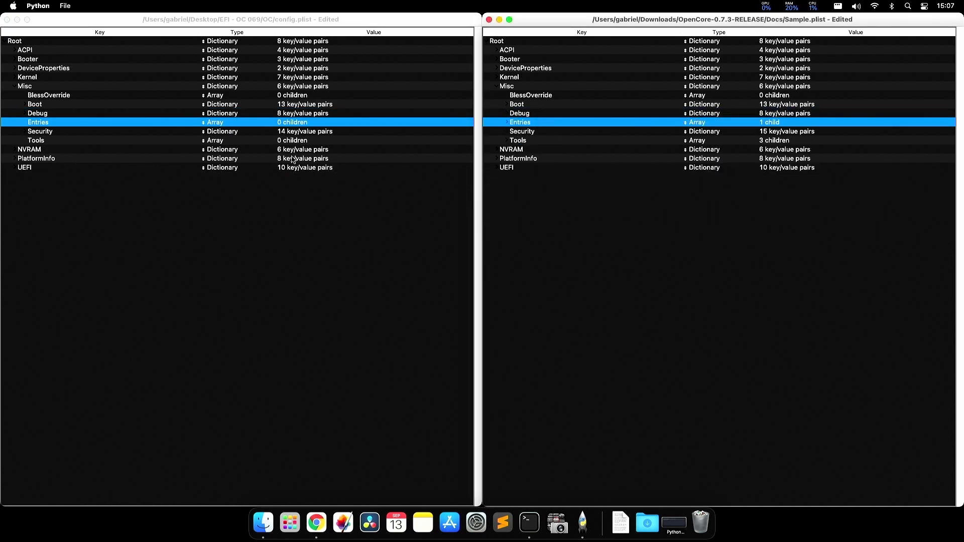
- Expand Entries and its item 0 in Sample.plist, and compare its contents with the Entries array in config.plist
key(Right)
key(Down)
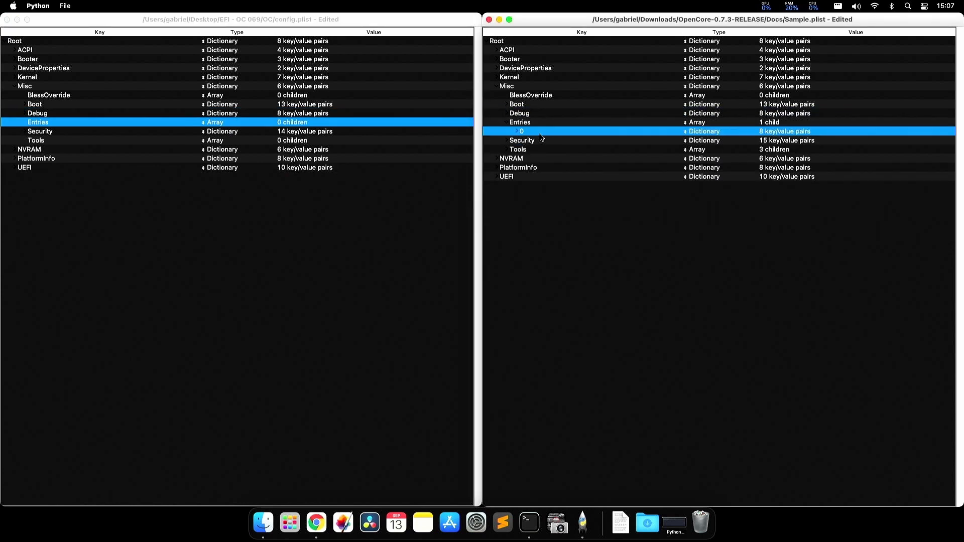
key(Right)
key(Down)
key(Down)
key(Down)
key(Down)
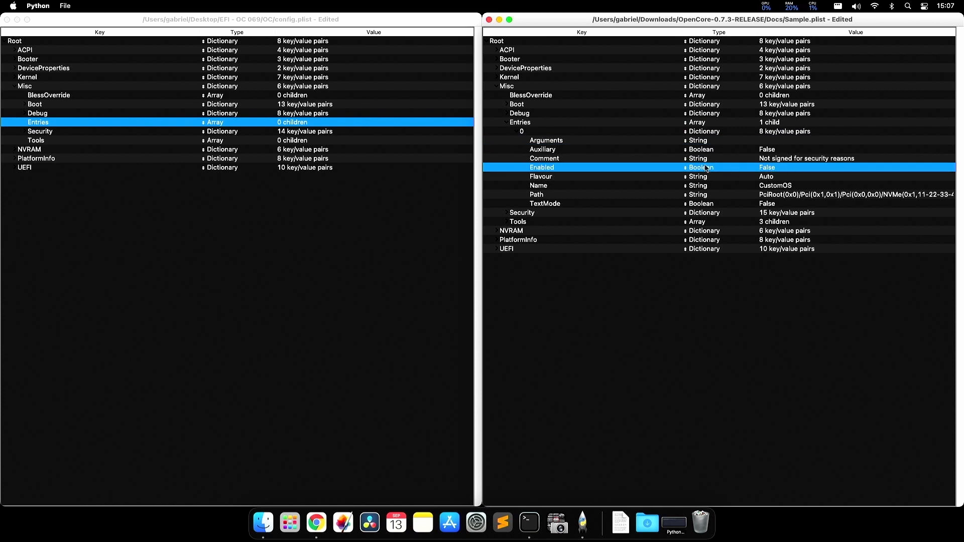
click(53, 125)
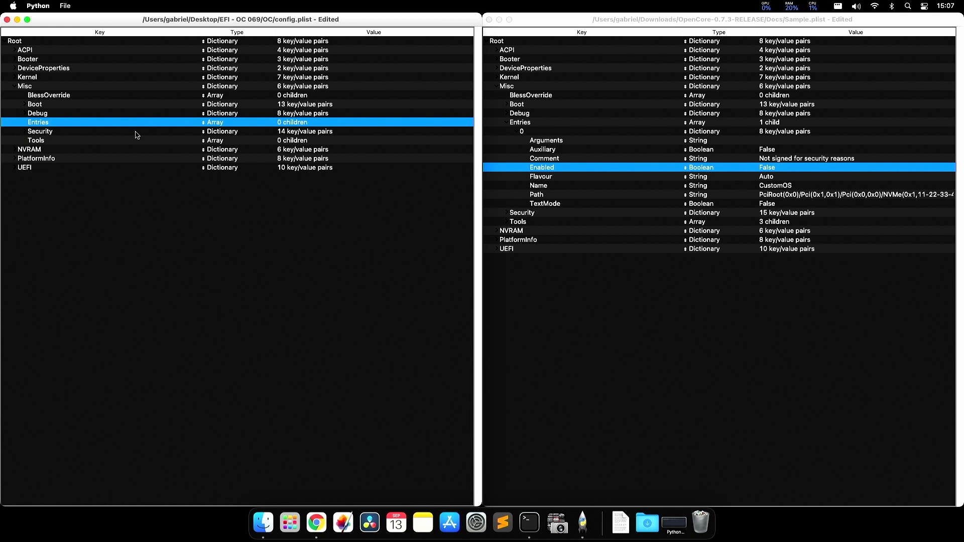
- Collapse the Entries array in Sample.plist and expand the Security dictionary under Misc in both files
click(581, 168)
key(Left)
key(Left)
key(Left)
key(Left)
key(Down)
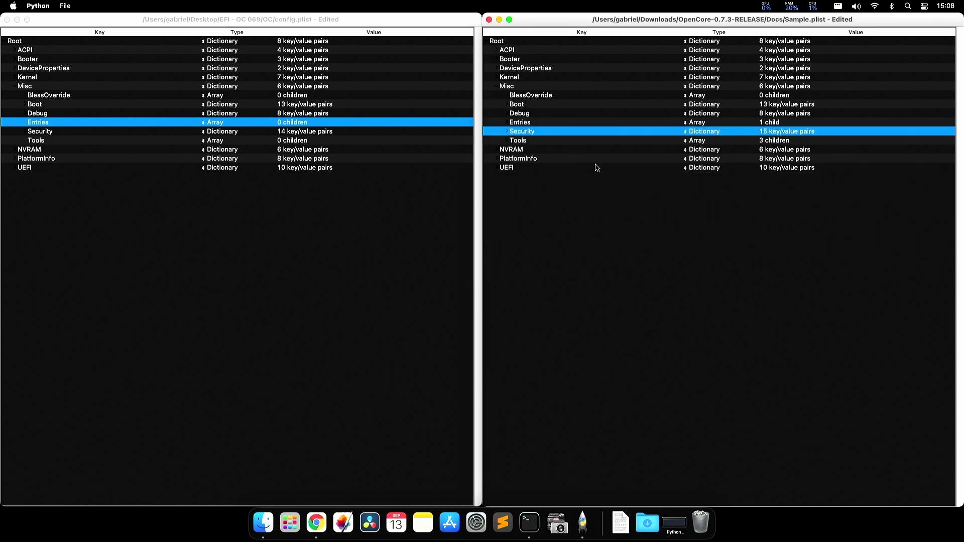
key(Right)
key(super+grave)
key(Down)
key(Right)
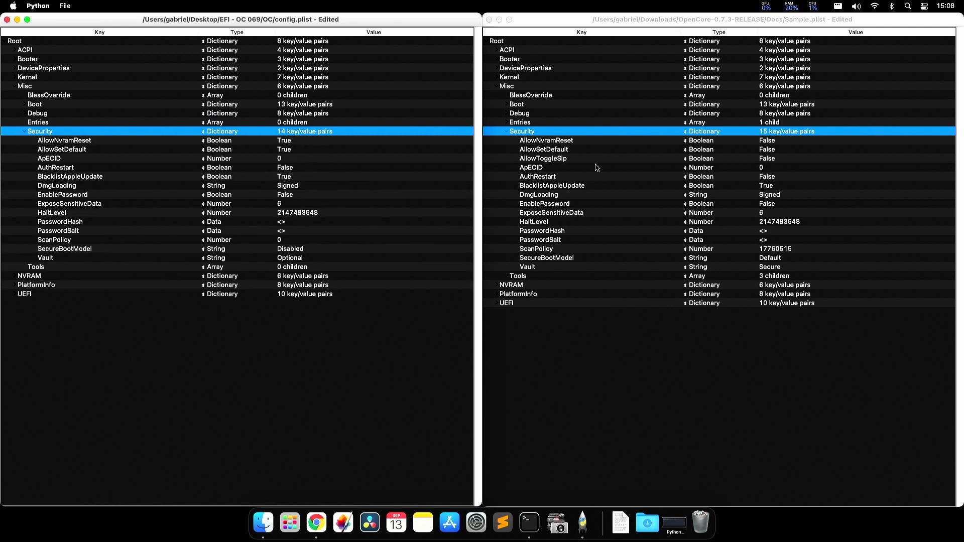
- Compare the ApECID entry and its neighbouring keys under Misc Security in both files
click(536, 165)
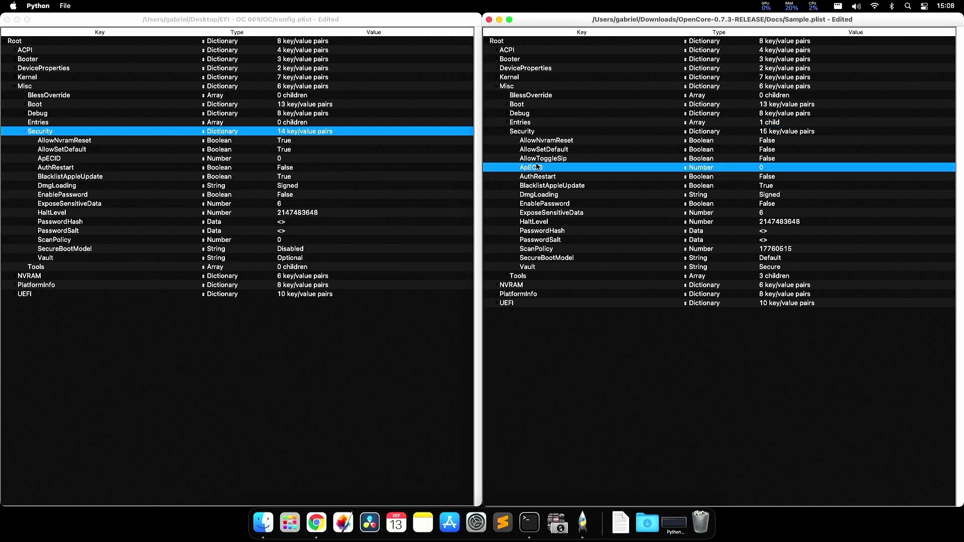
click(295, 157)
click(416, 170)
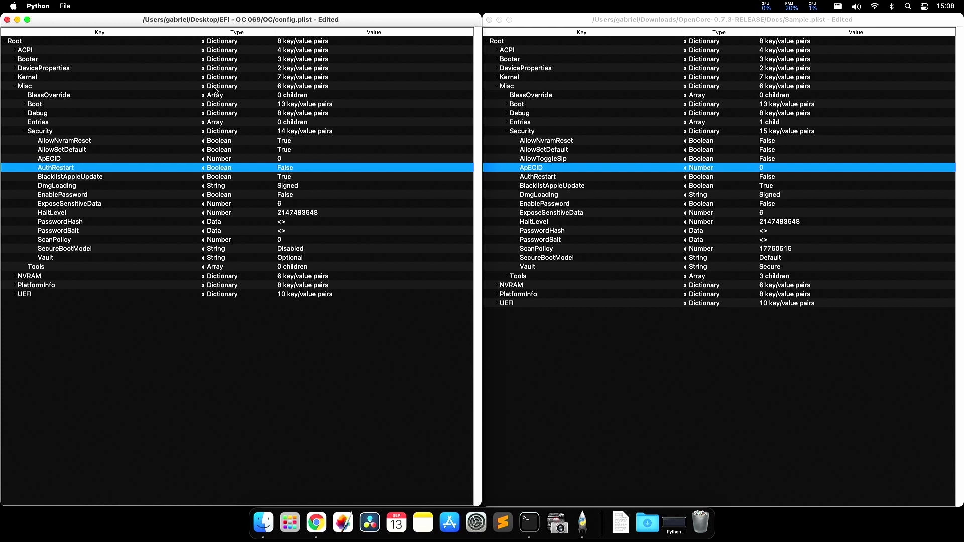
click(72, 42)
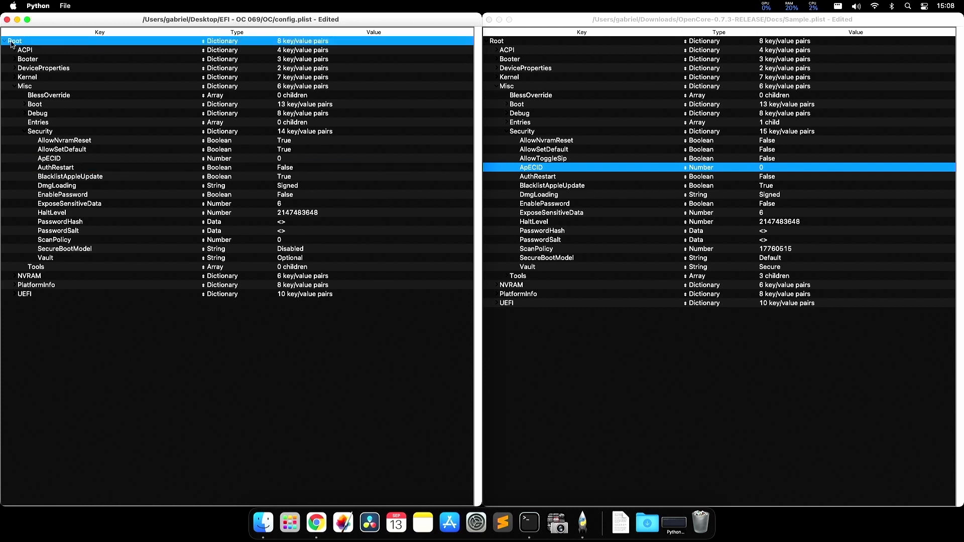
right_click(37, 44)
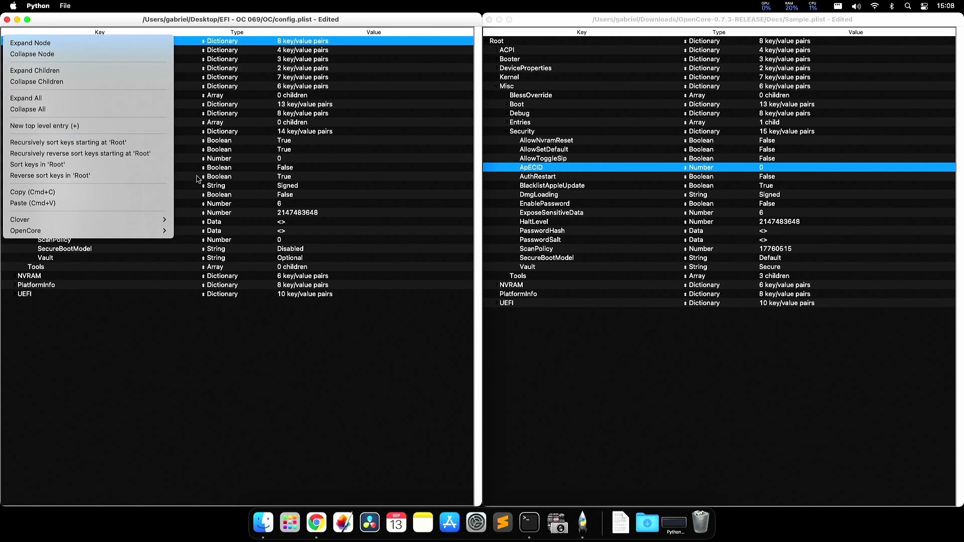
click(368, 213)
- Compare the number of keys in the Misc Security dictionaries of both files
click(429, 168)
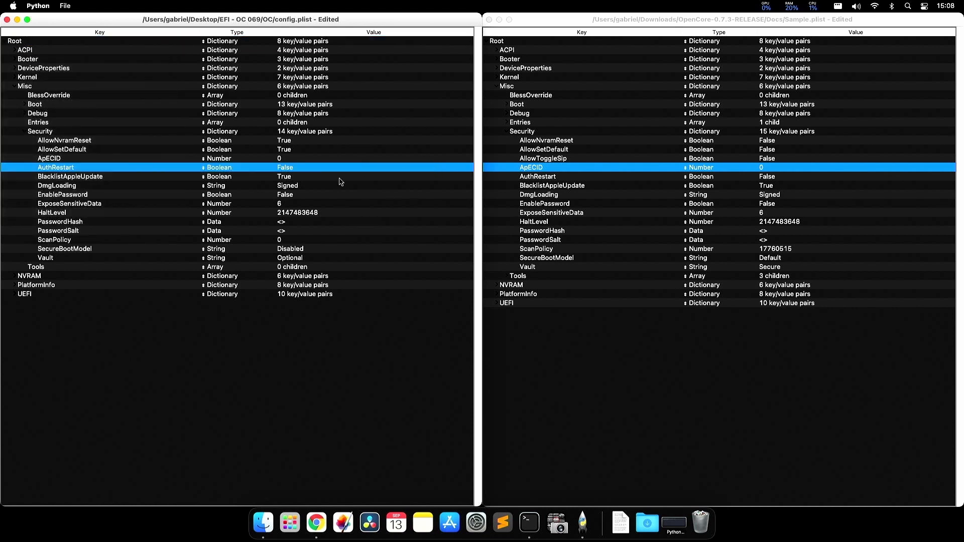
click(304, 177)
click(278, 133)
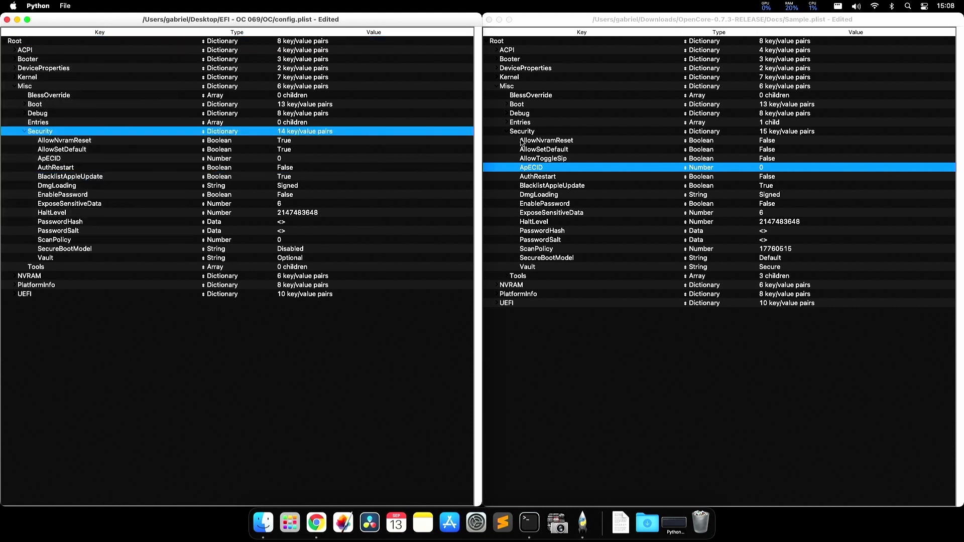
click(737, 134)
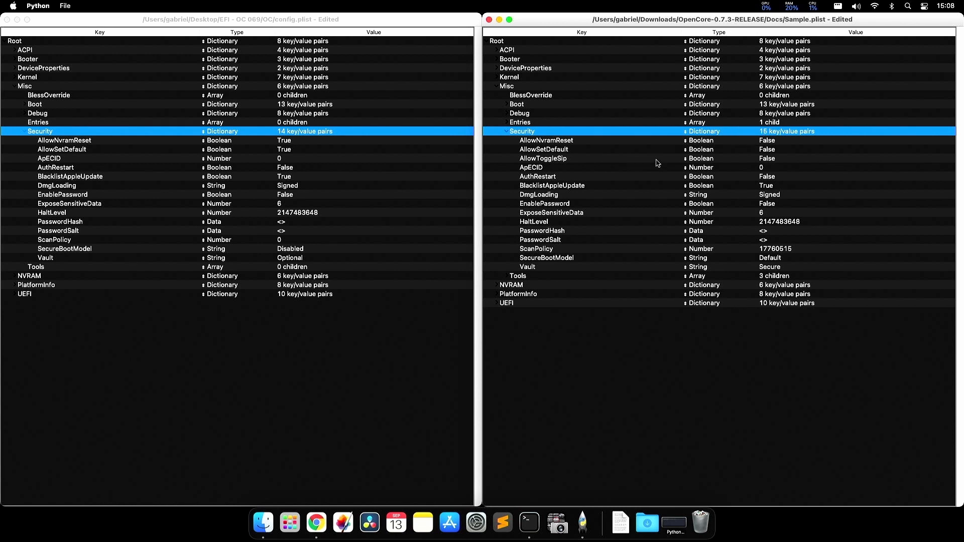
- Compare the keys under Misc Security row by row in both files, starting from AllowNvramReset
click(570, 142)
click(382, 143)
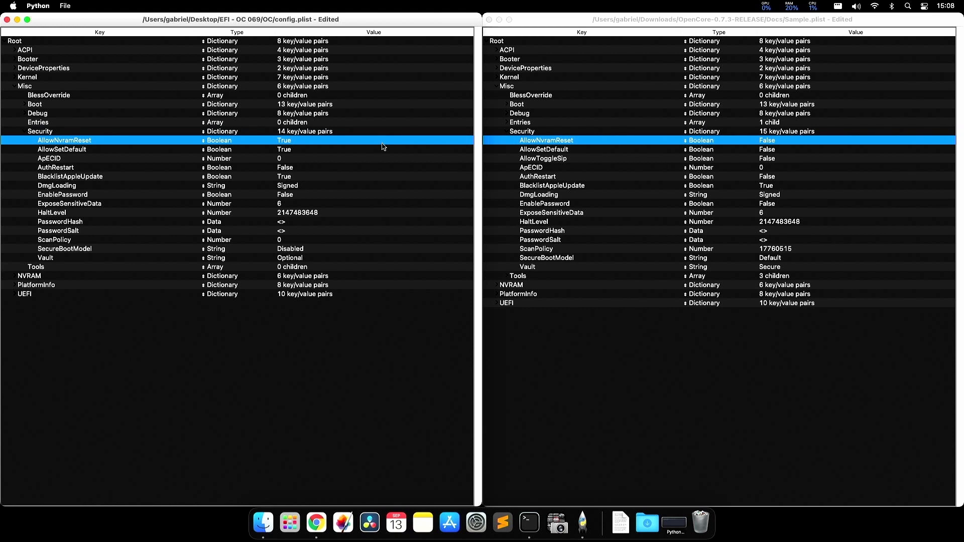
key(super+grave)
key(Down)
key(super+grave)
key(Down)
key(super+grave)
key(Down)
key(super+grave)
key(Down)
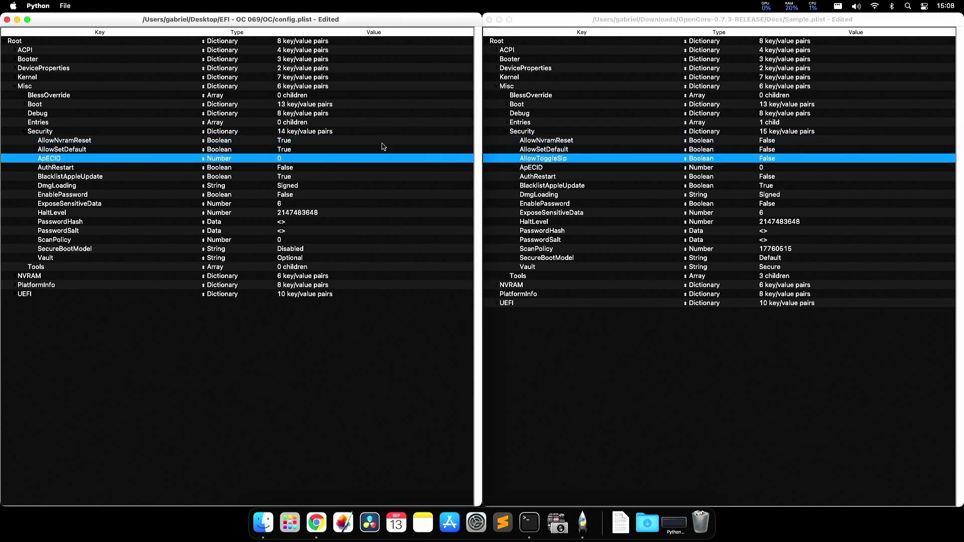
key(super+grave)
key(Down)
key(super+grave)
key(Down)
key(super+grave)
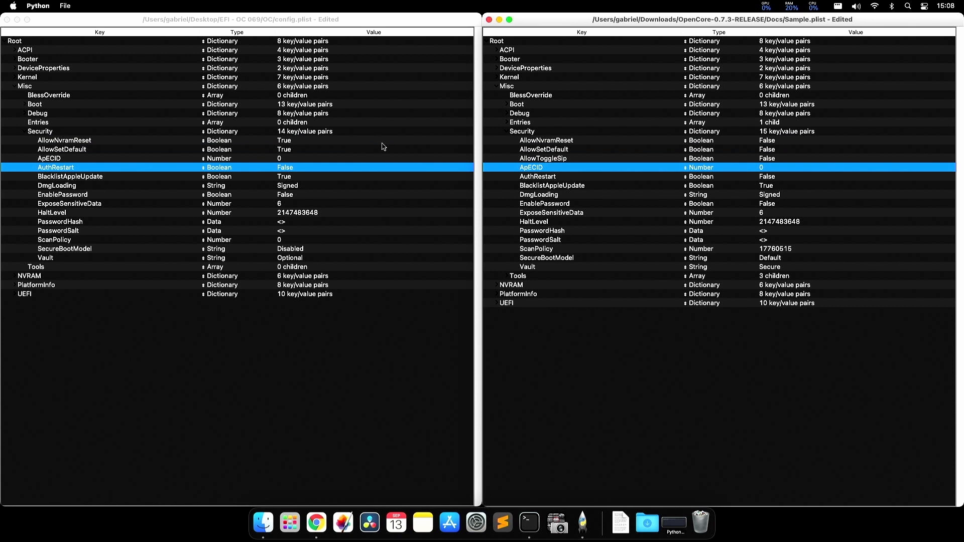
- Search the keys of config.plist for AllowToggleSip, using the key name copied from Misc Security in Sample.plist, and close the search
click(535, 159)
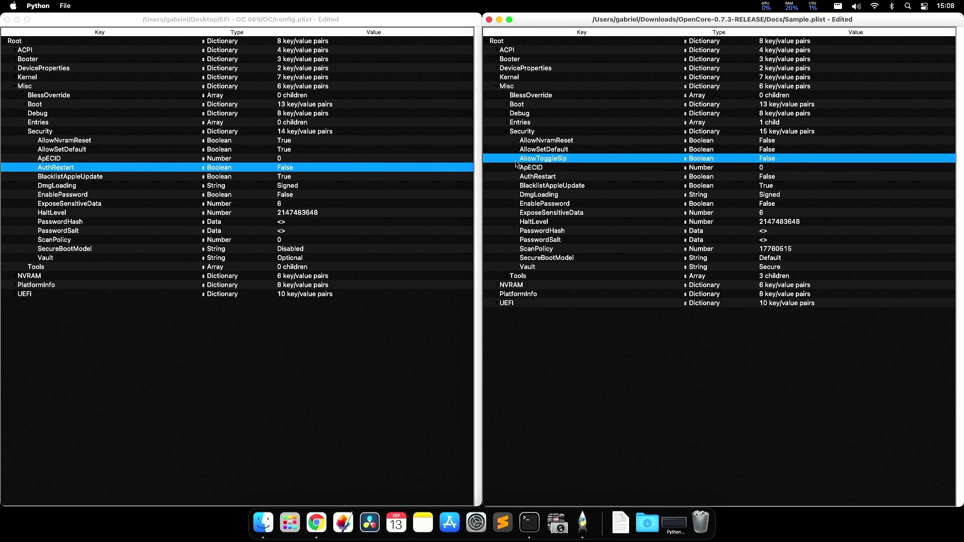
double_click(538, 159)
key(super+c)
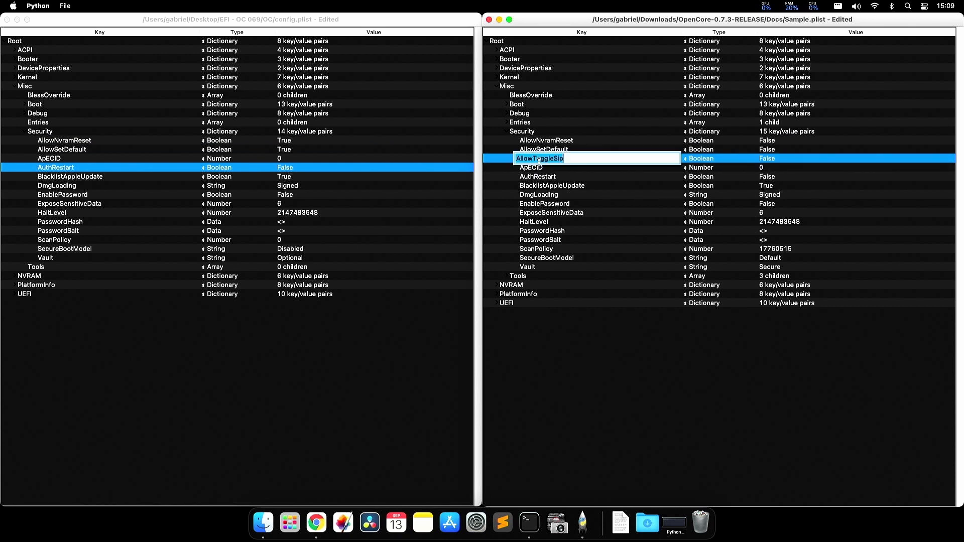
click(310, 23)
key(super+f)
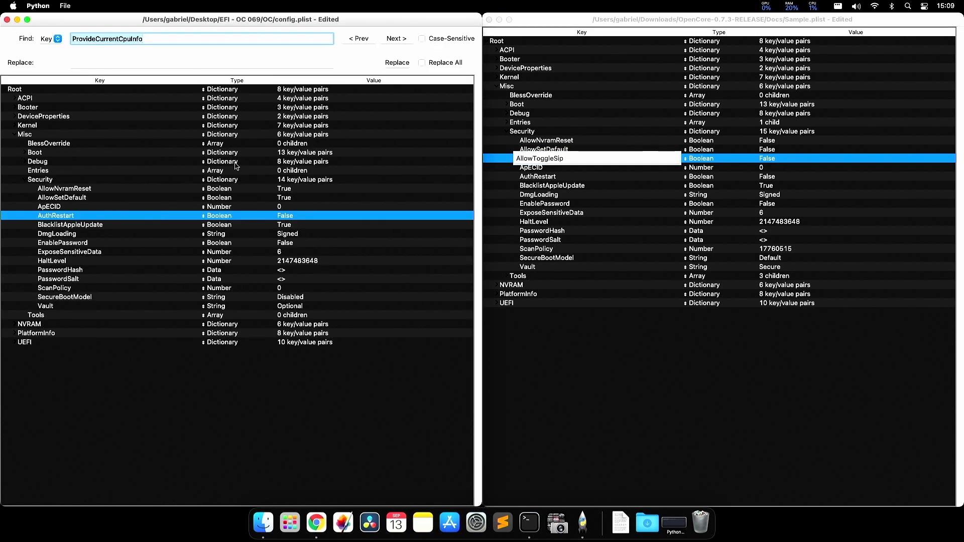
key(super+v)
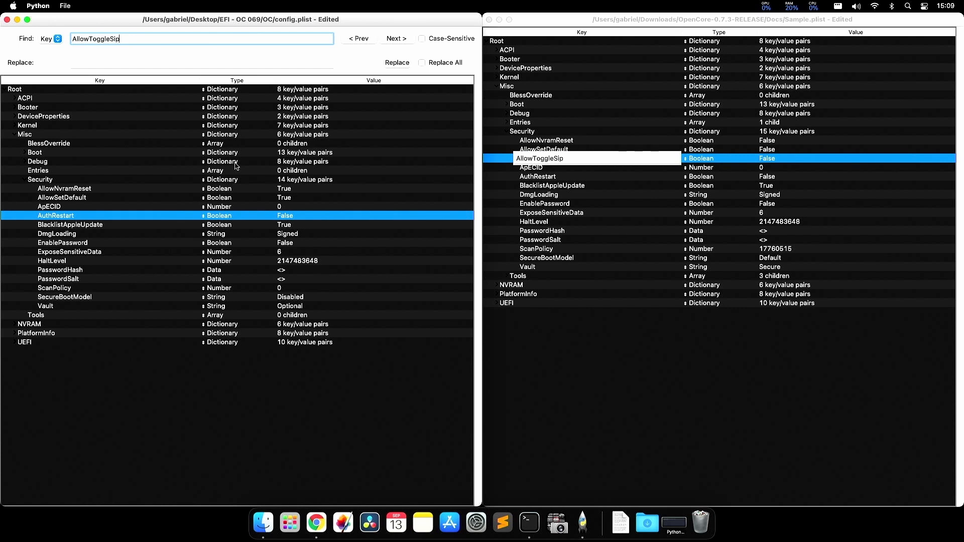
key(Return)
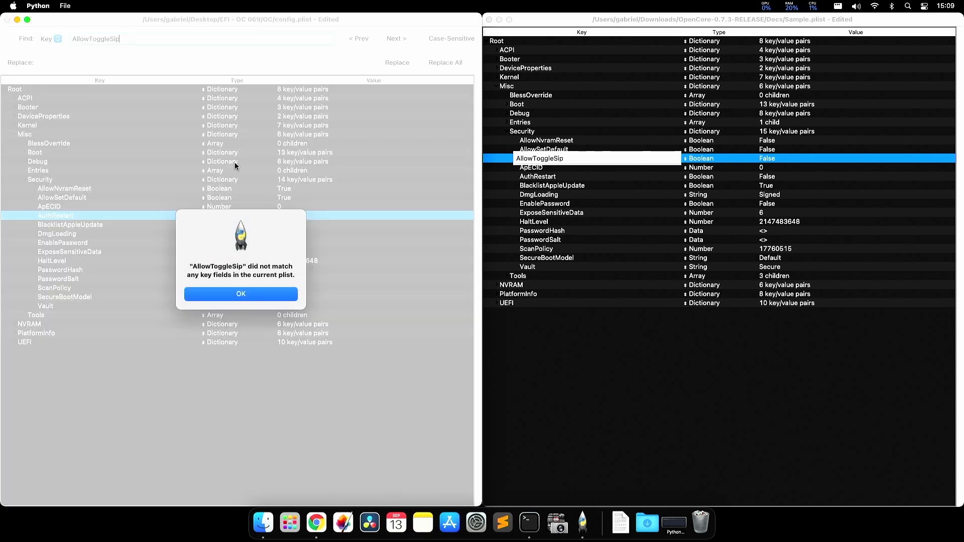
click(243, 297)
click(555, 161)
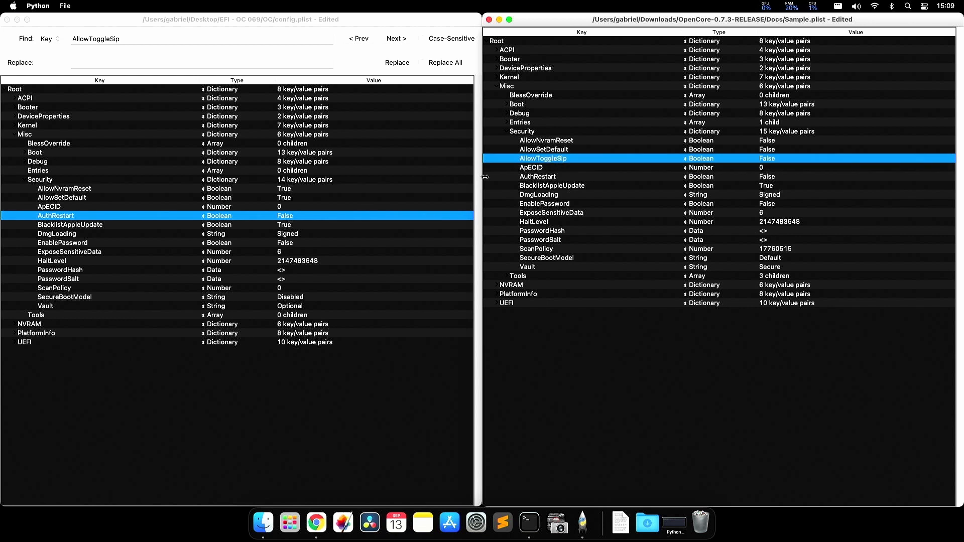
click(312, 28)
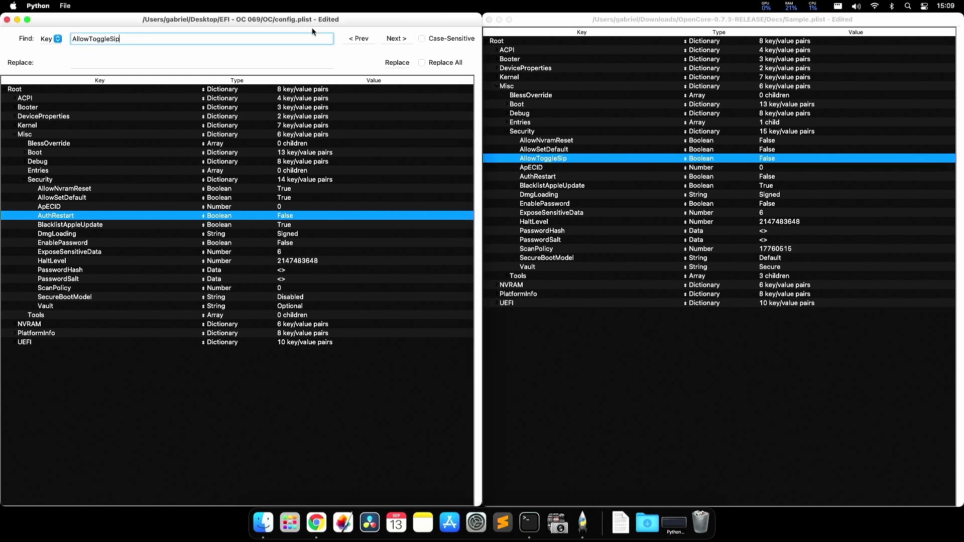
key(super+f)
key(Up)
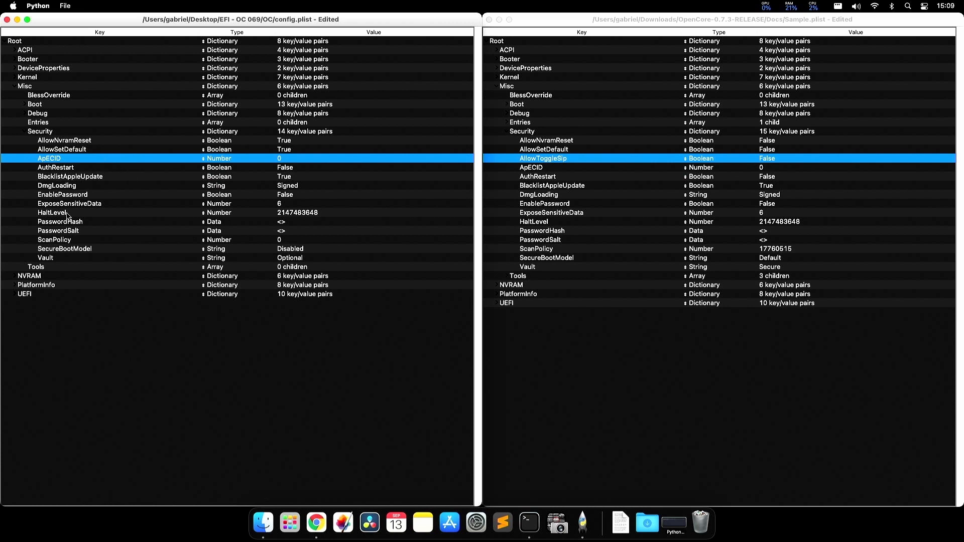
- Copy the AllowToggleSip entry from Sample.plist into Misc Security of config.plist and place it directly below AllowSetDefault
drag(61, 162, 62, 235)
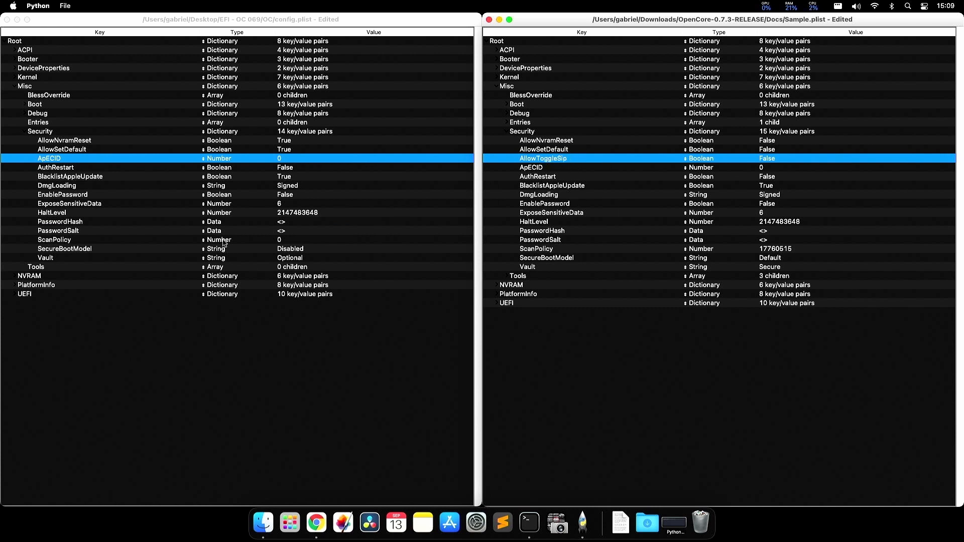
click(249, 20)
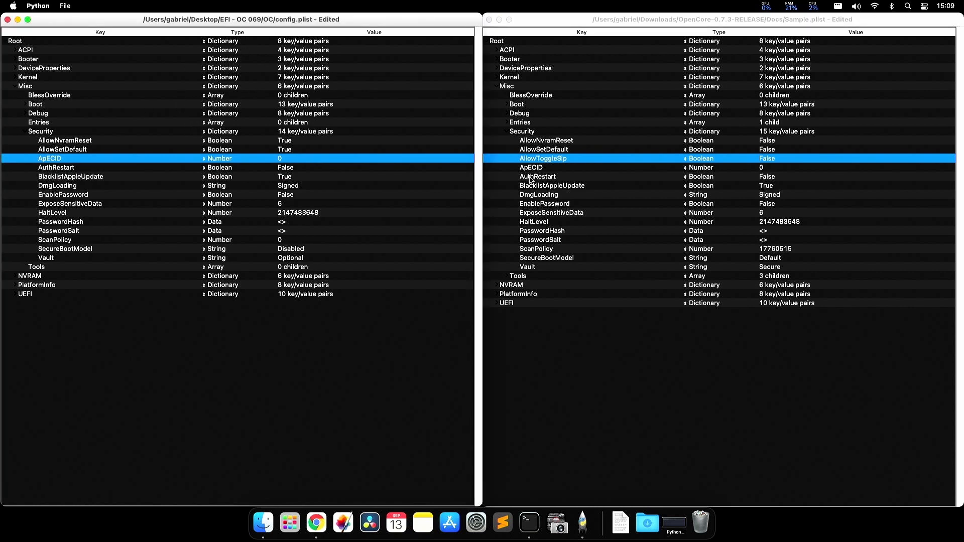
click(556, 150)
click(572, 159)
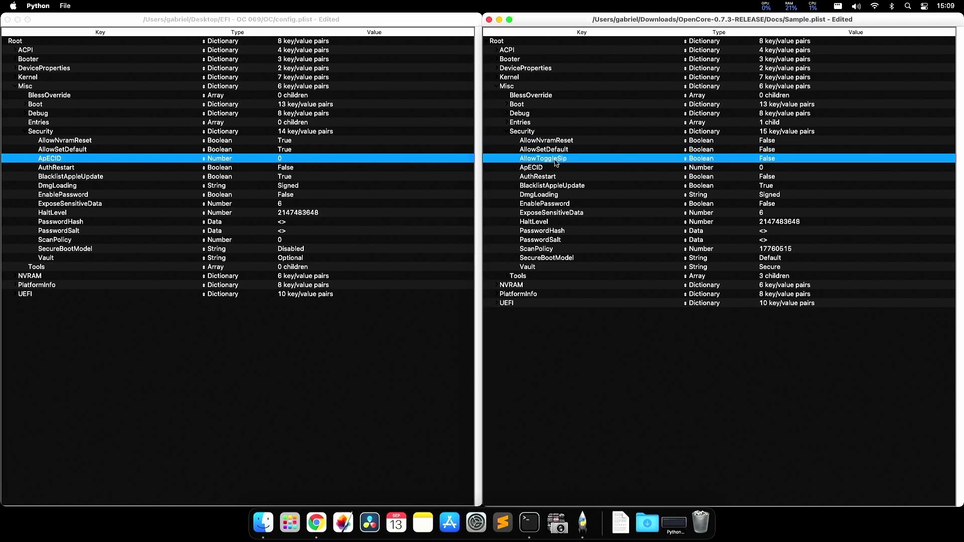
click(40, 131)
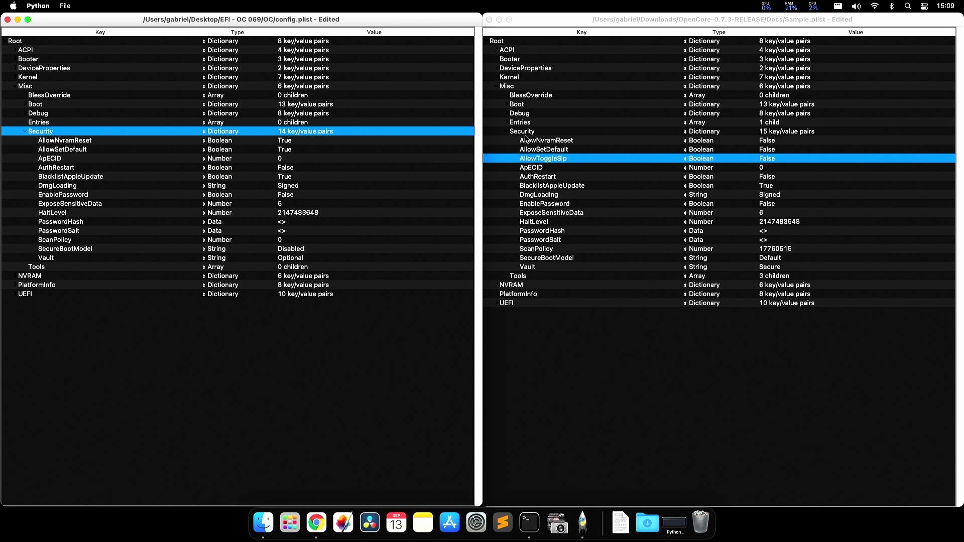
key(super+v)
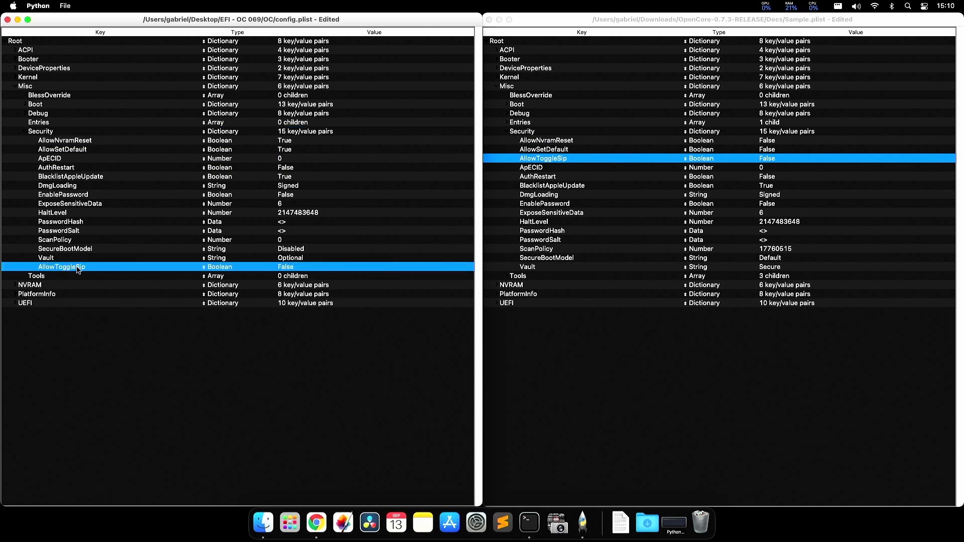
drag(78, 270, 78, 160)
click(78, 152)
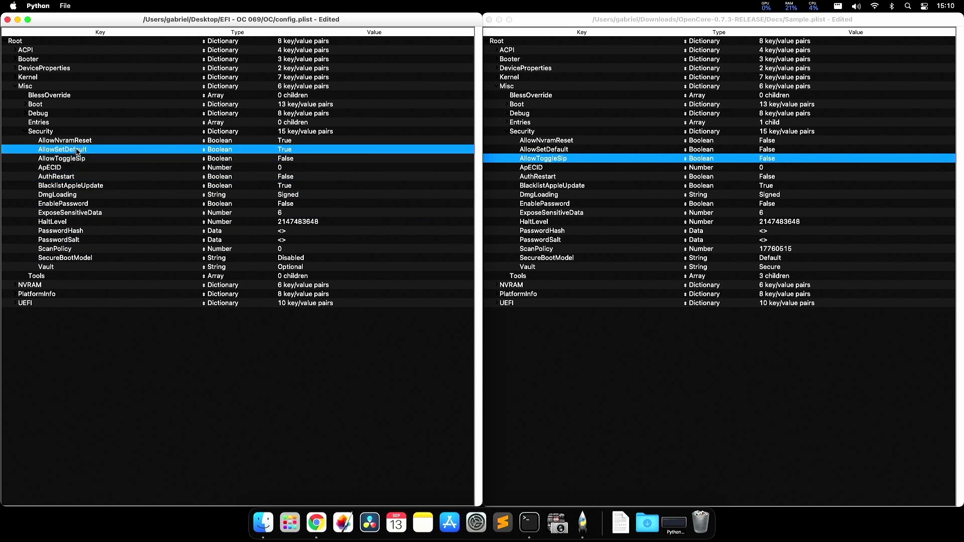
click(525, 158)
click(405, 160)
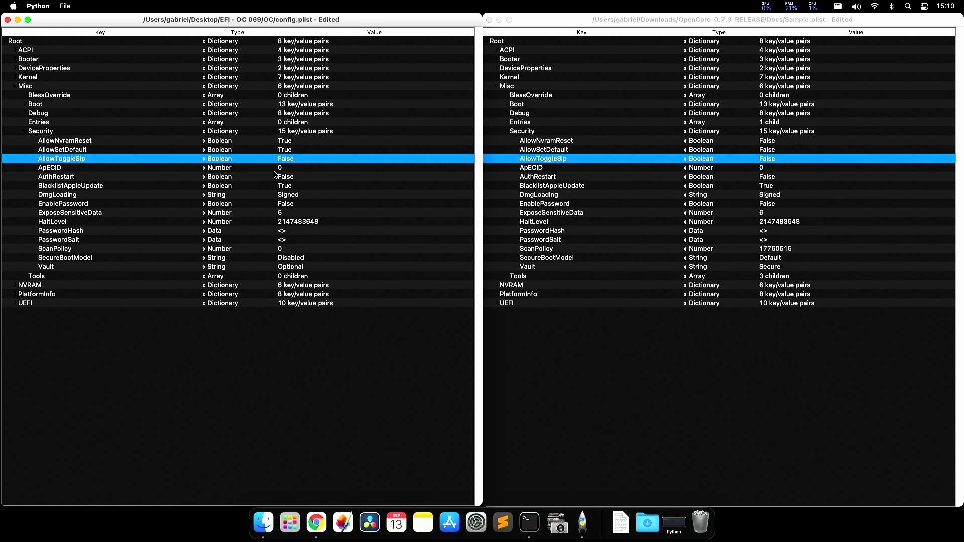
- Look through the remaining Misc Security keys in config.plist, down to ScanPolicy
click(152, 206)
key(Down)
key(Down)
key(Down)
key(Down)
key(Down)
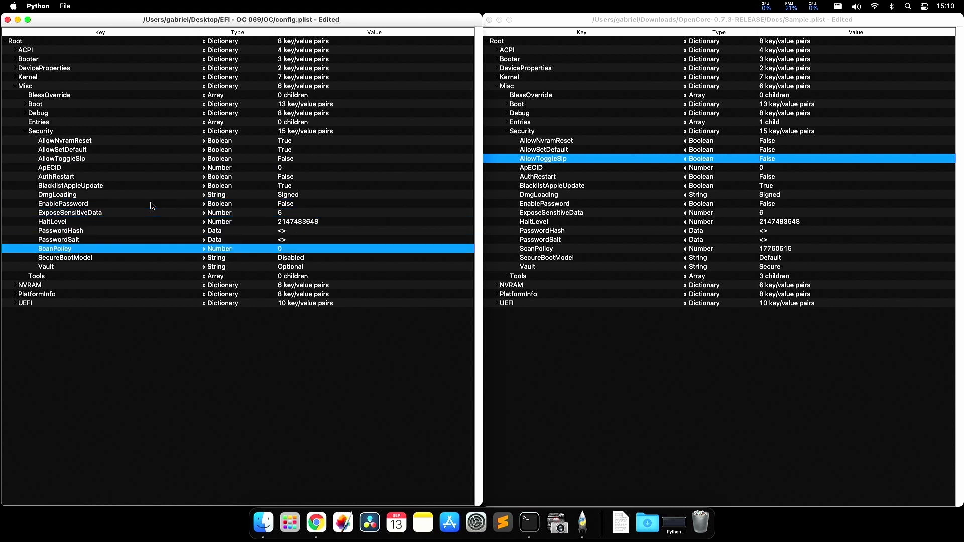
key(Up)
key(Up)
key(Up)
key(Up)
key(Up)
key(Up)
key(Up)
key(Down)
key(Down)
key(Down)
- Collapse the Security dictionary under Misc in both files
key(Left)
key(Left)
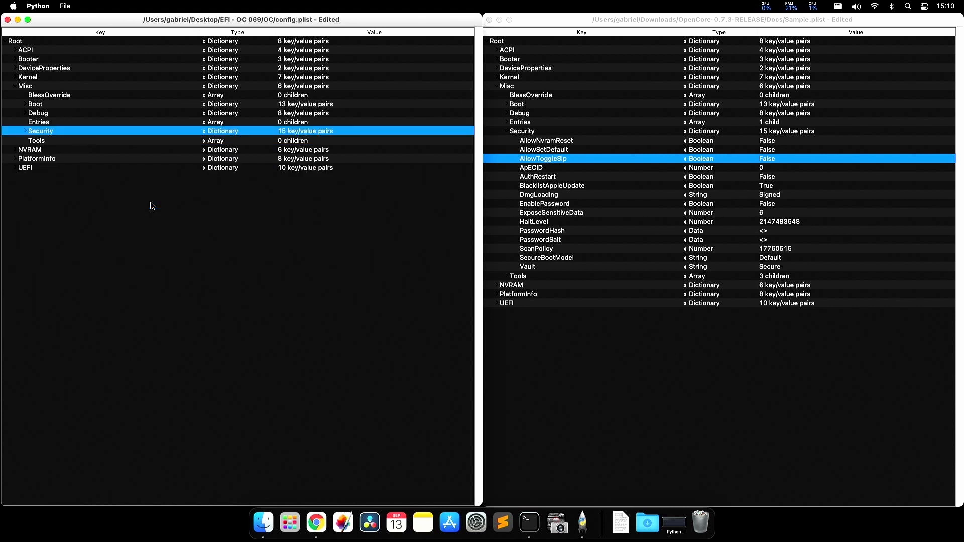
key(Down)
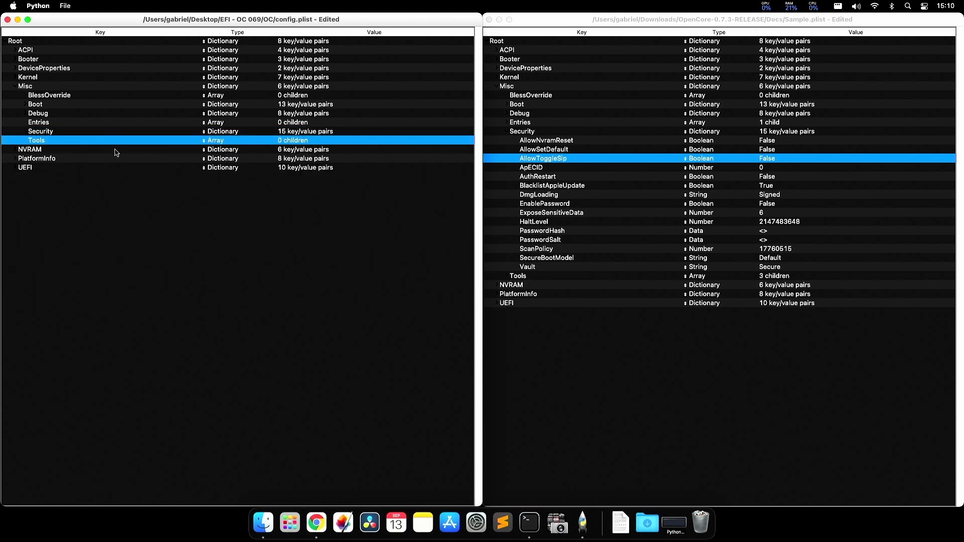
click(710, 206)
key(Left)
key(Left)
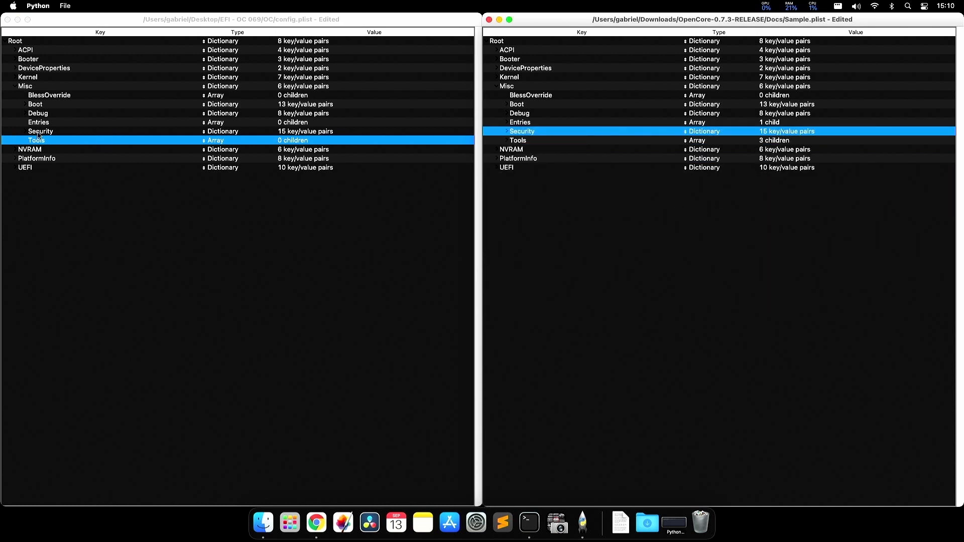
- Compare the Misc Tools array in both files and examine the keys of its item 0 in Sample.plist
click(224, 88)
click(60, 138)
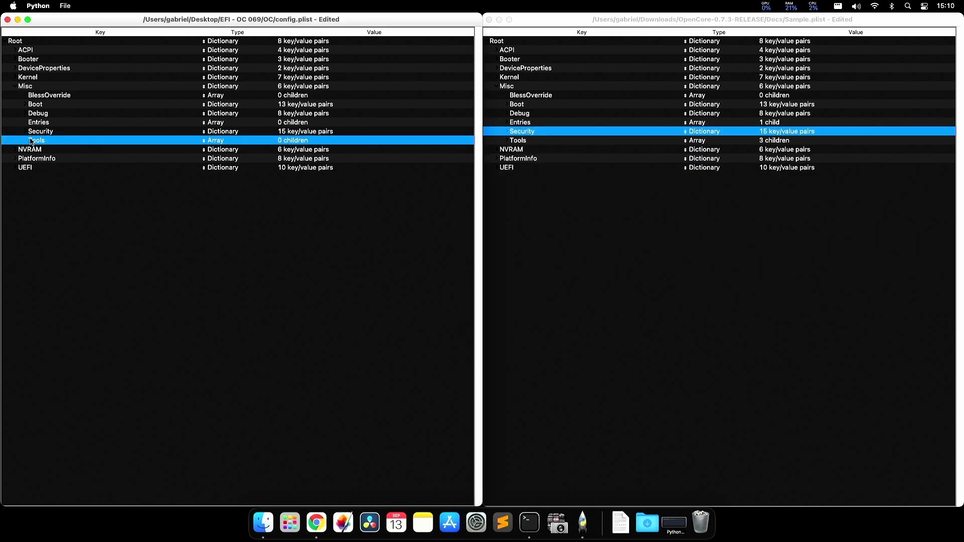
click(543, 141)
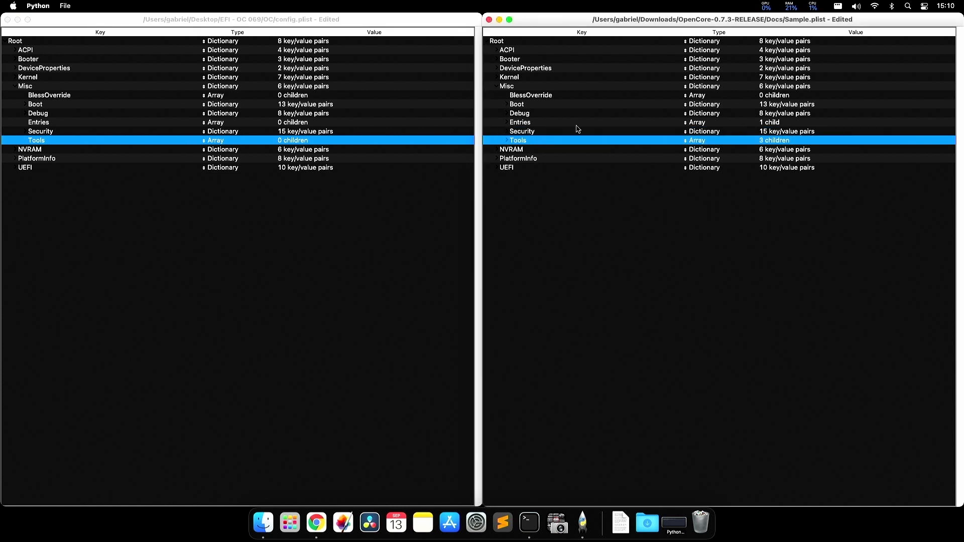
key(Right)
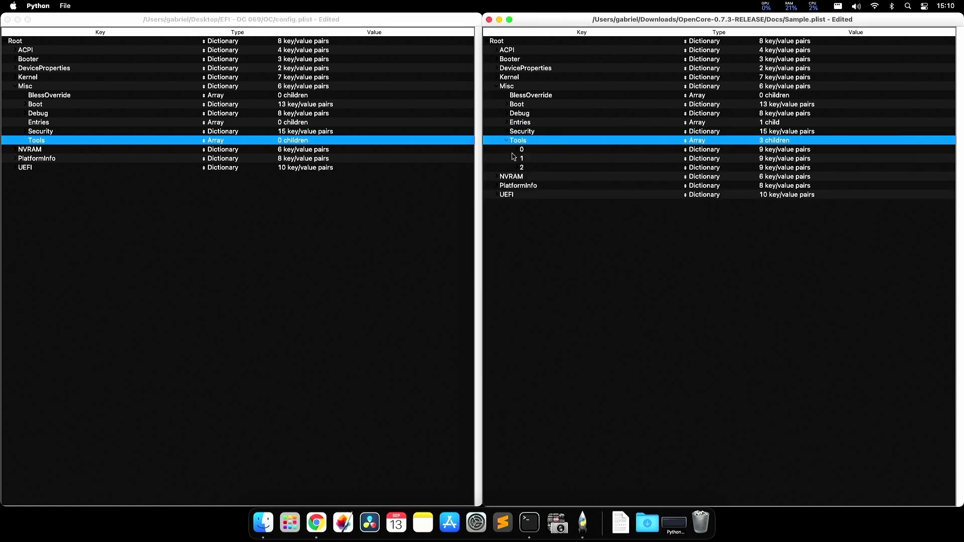
key(Down)
key(Right)
key(Down)
key(Down)
key(Down)
key(Down)
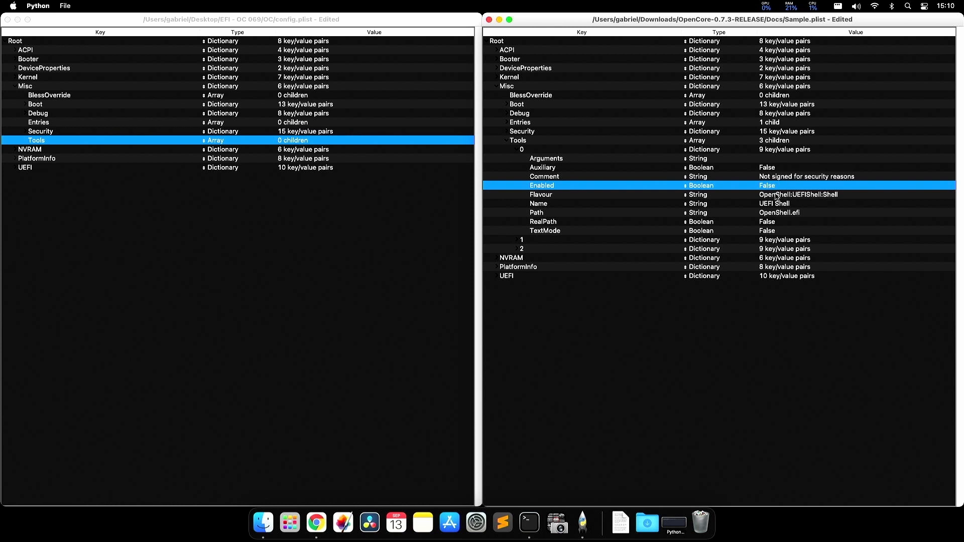
- Collapse item 0 of Tools in Sample.plist and examine the keys of item 1
key(Left)
key(Left)
key(Down)
key(Right)
key(Down)
key(Down)
key(Down)
key(Down)
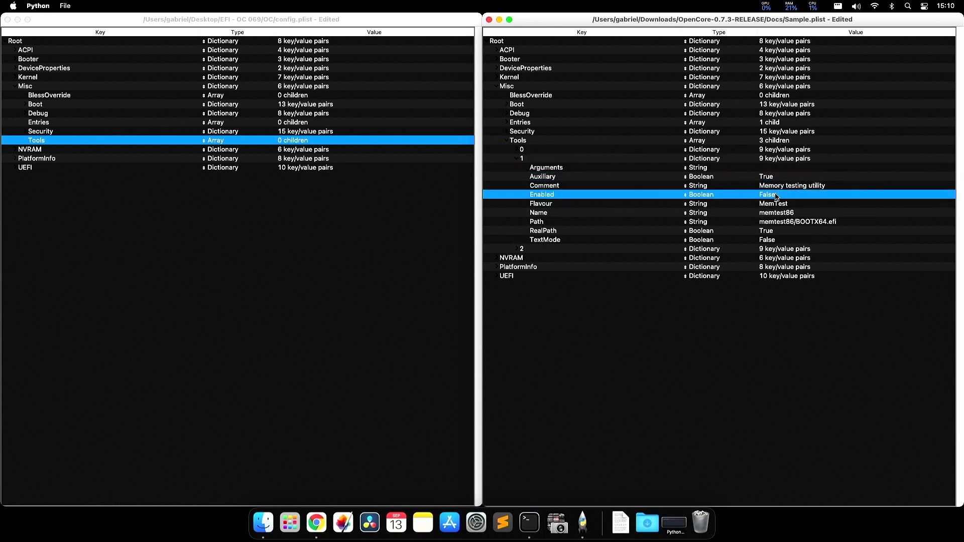
- Examine the keys of Tools item 2 in Sample.plist, leaving items 1 and 2 collapsed
key(Left)
key(Left)
key(Down)
key(Right)
key(Down)
key(Down)
key(Down)
key(Down)
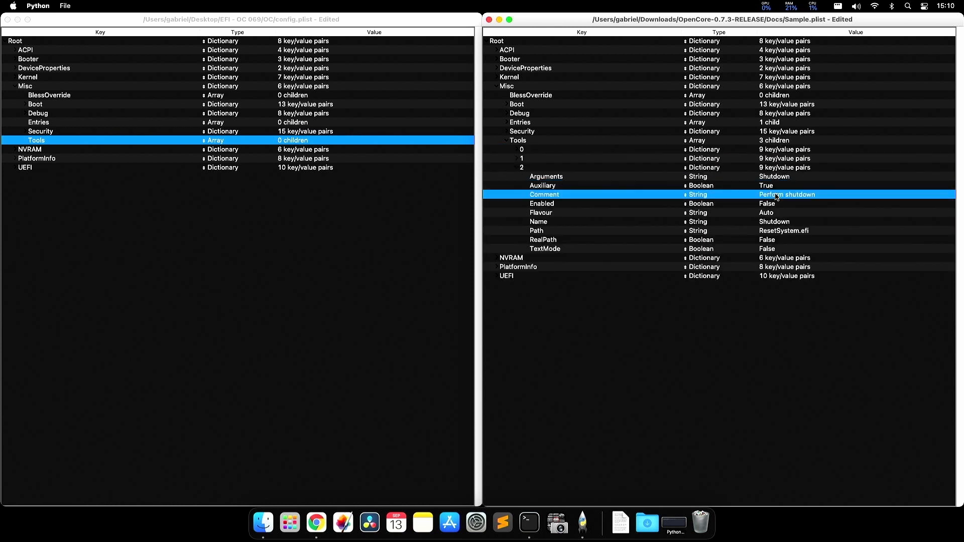
key(Left)
key(Left)
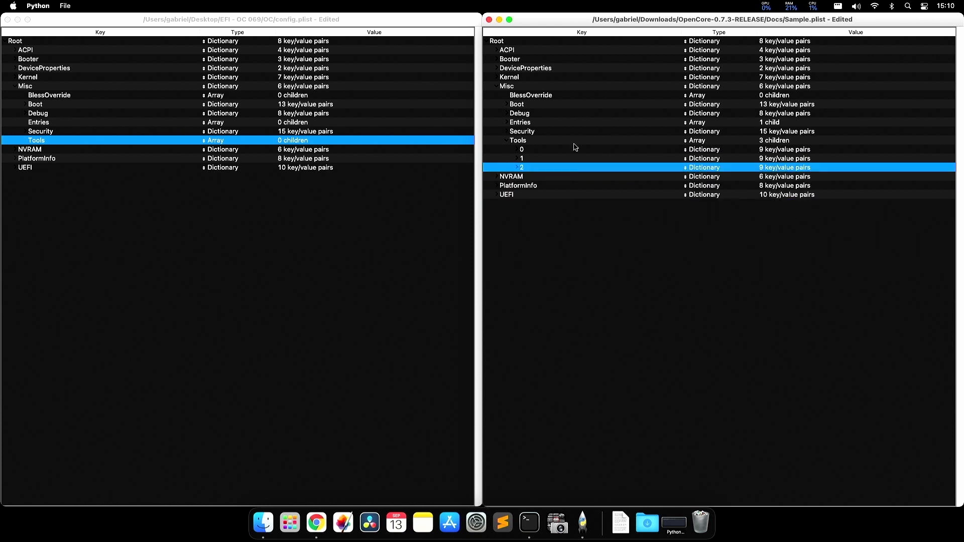
- Collapse the Misc dictionary and expand the NVRAM dictionary in both files
click(49, 142)
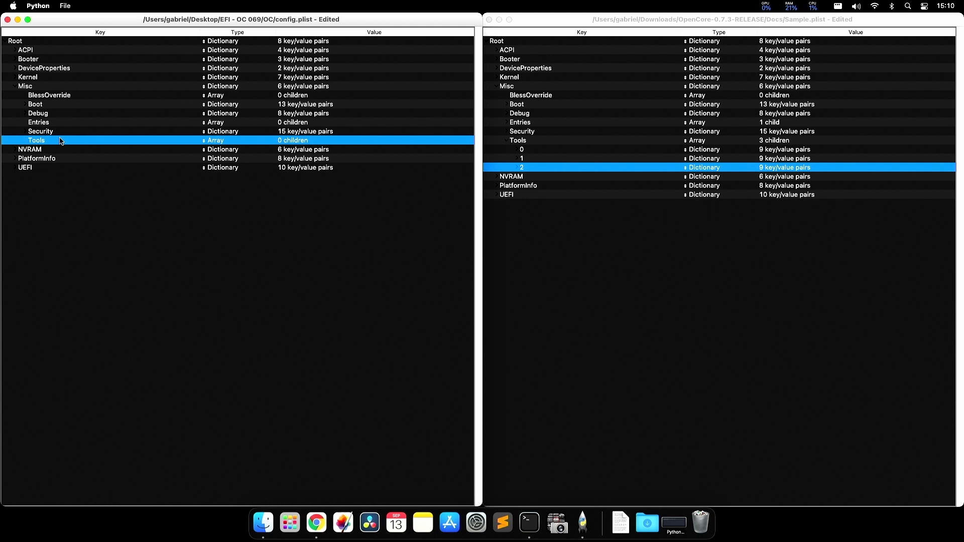
key(Left)
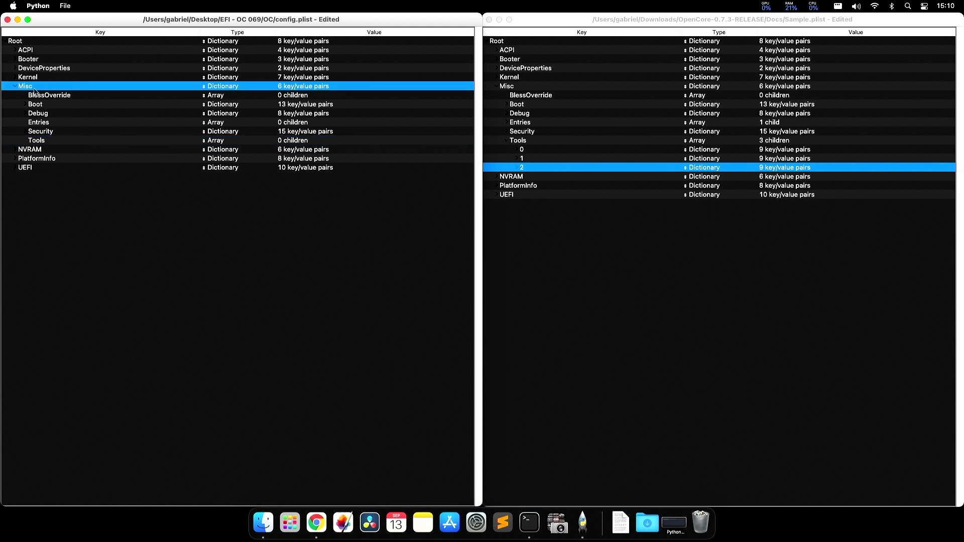
key(Left)
key(Down)
key(Right)
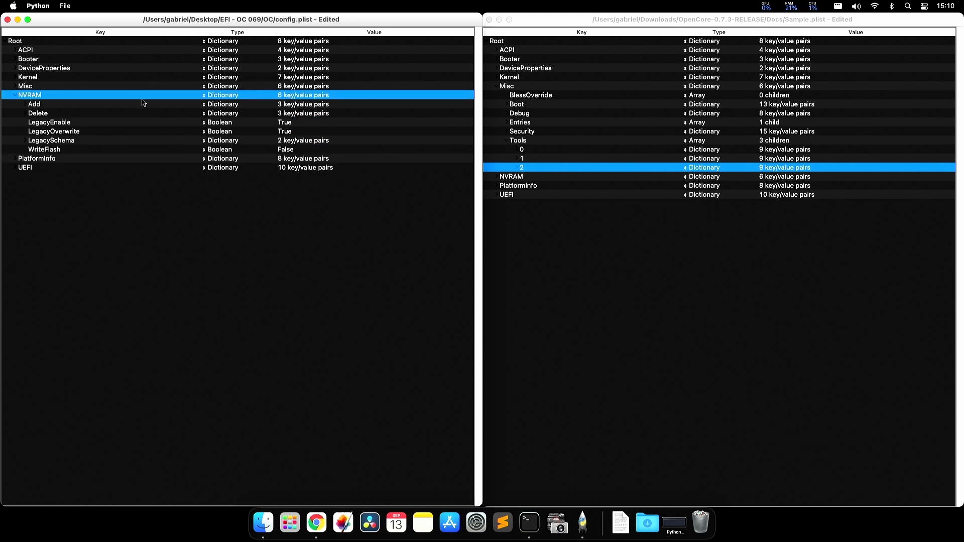
click(553, 168)
key(Left)
key(Left)
key(Left)
key(Left)
key(Down)
key(Right)
- Expand the Add dictionary under NVRAM in both files to compare its entries
click(46, 104)
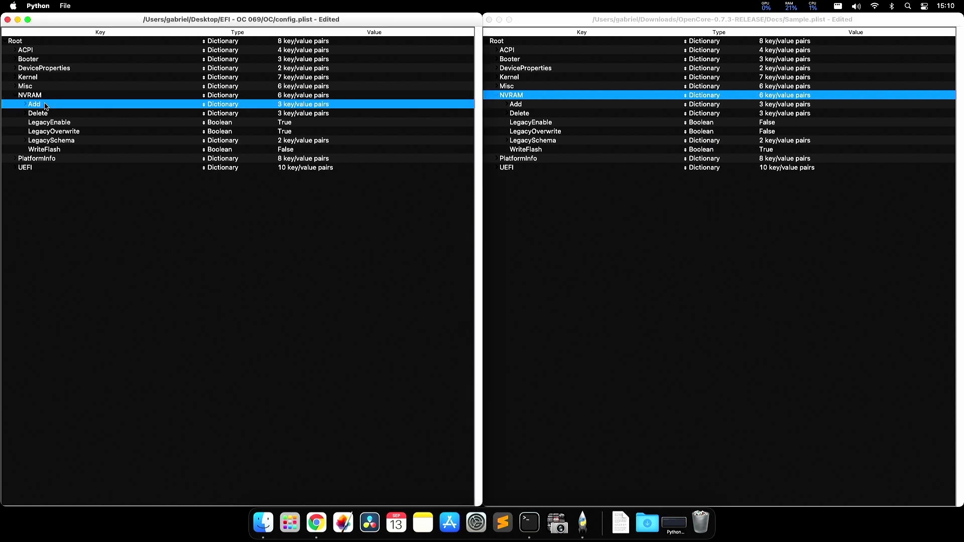
key(Right)
key(Down)
key(super+grave)
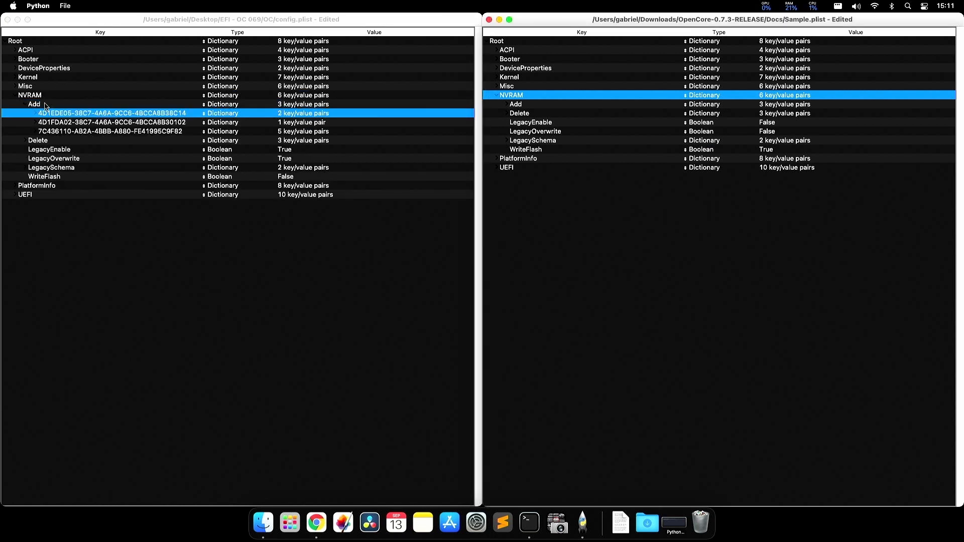
key(Down)
key(Right)
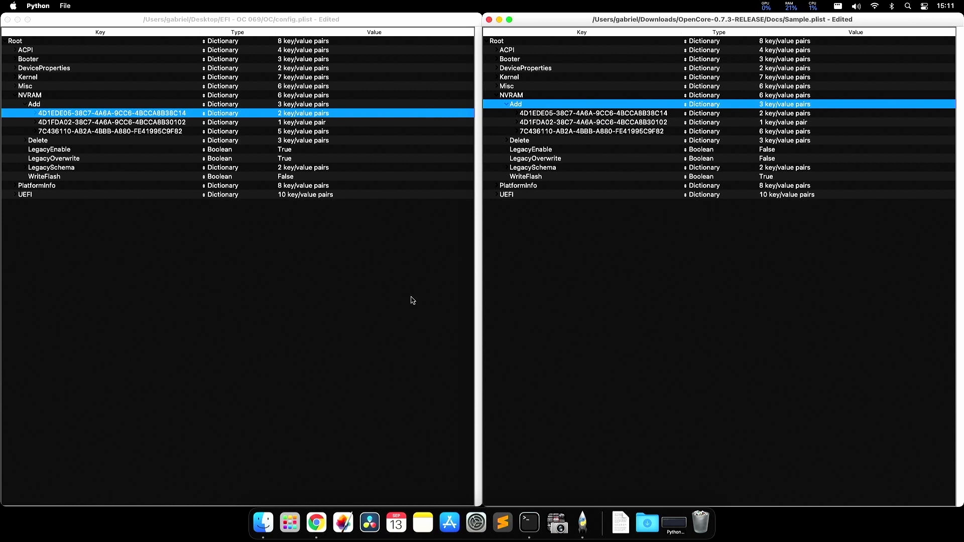
- Expand the 4D1EDE05-38C7-4A6A-9CC6-4BCCA8B38C14 dictionary under NVRAM Add in both config.plist and Sample.plist
click(530, 115)
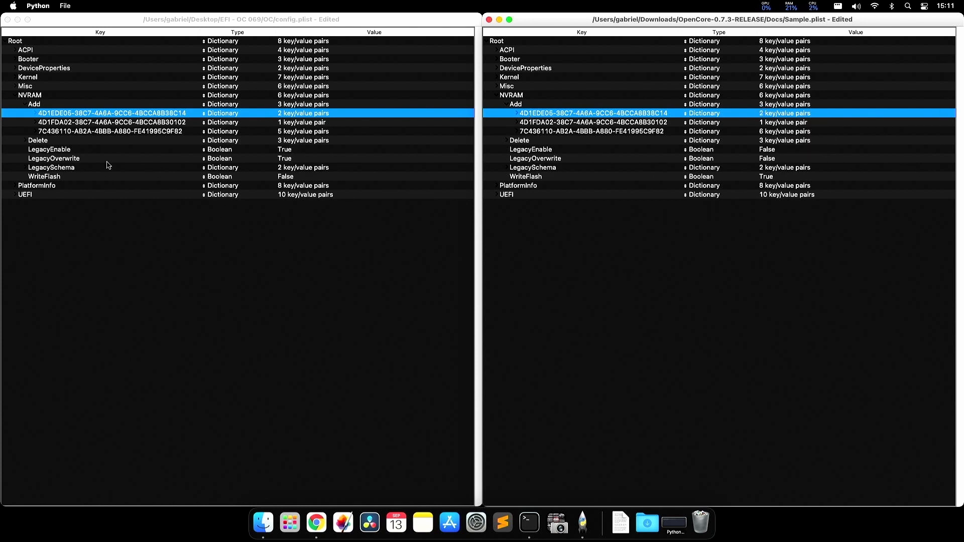
click(139, 122)
key(Up)
key(Right)
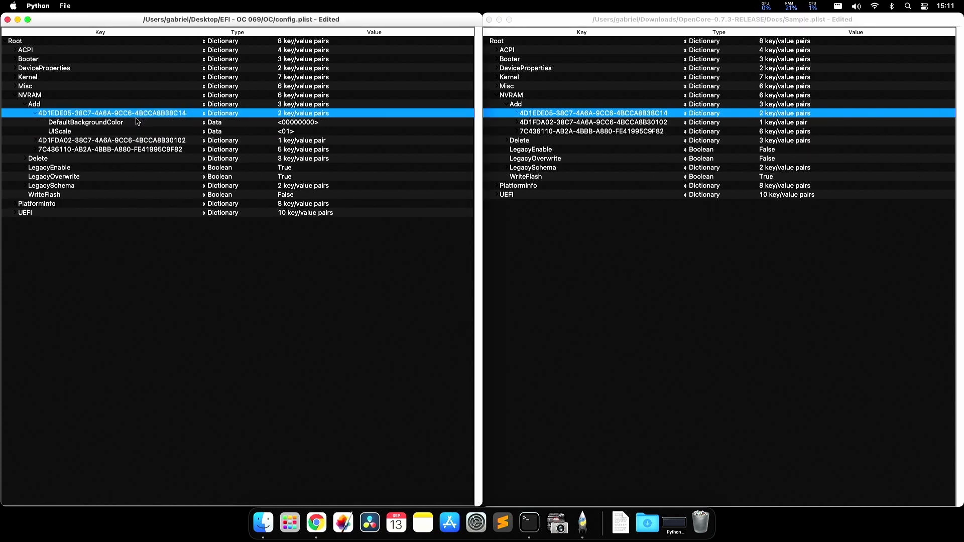
key(super+grave)
key(Right)
key(Down)
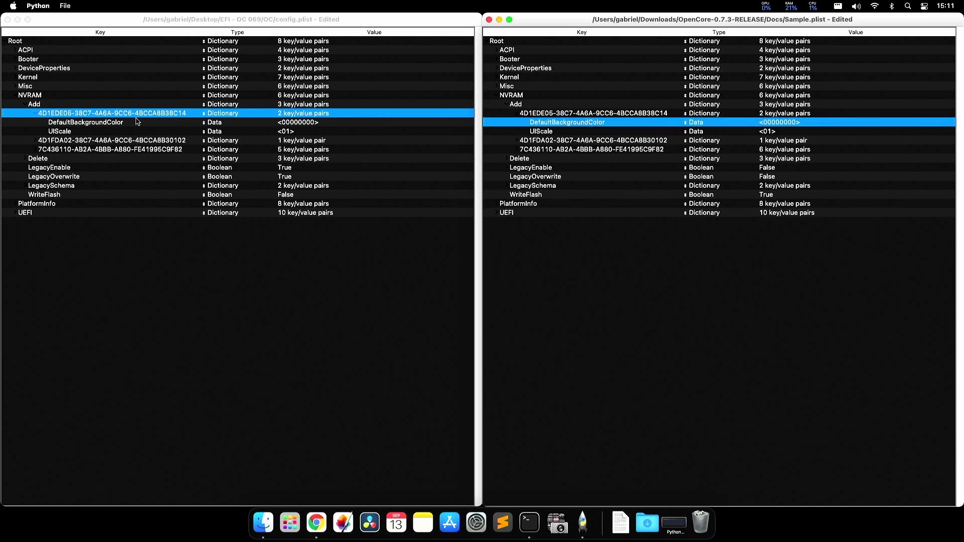
- Compare the DefaultBackgroundColor and UIScale entries of the 4D1EDE05 dictionary between config.plist and Sample.plist
key(super+grave)
key(Down)
key(Down)
key(super+grave)
key(Down)
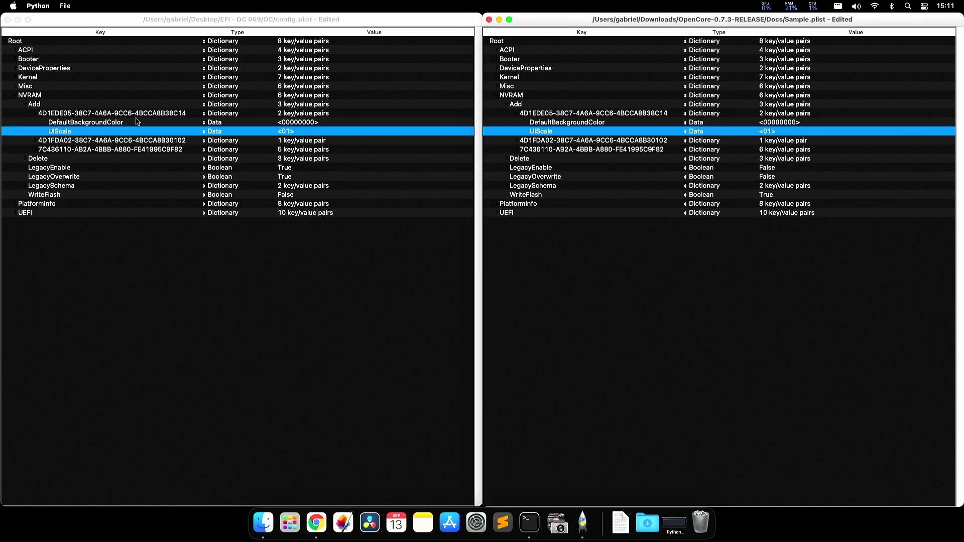
key(super+grave)
click(106, 124)
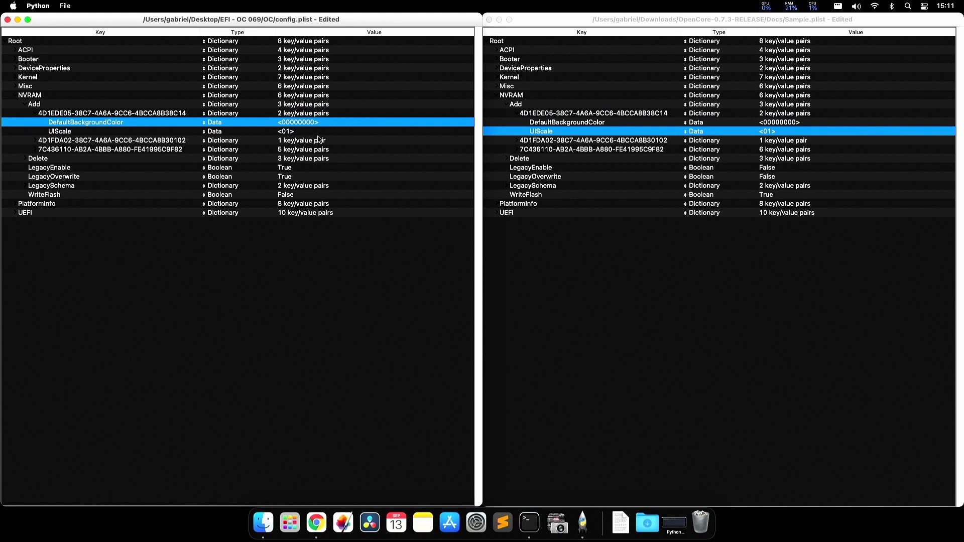
click(546, 131)
click(555, 121)
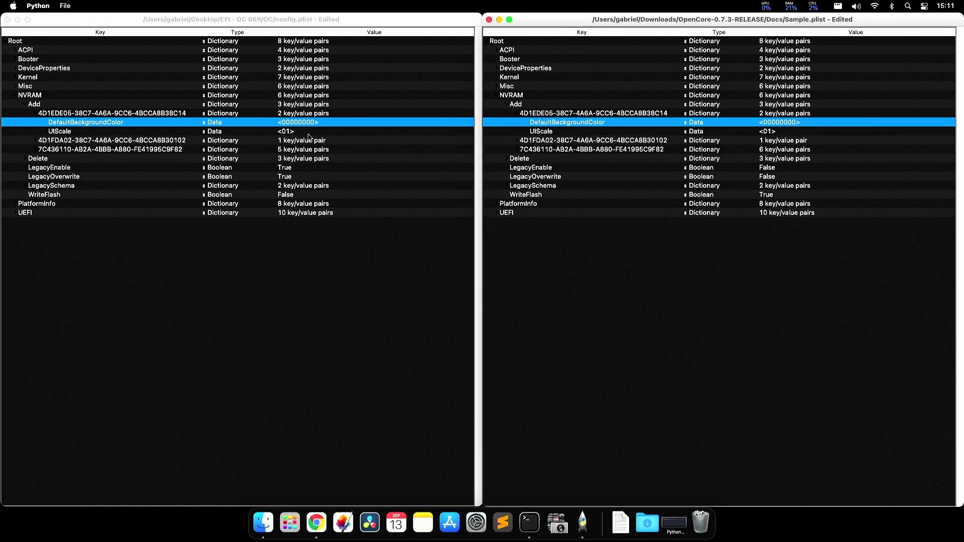
key(Up)
click(282, 116)
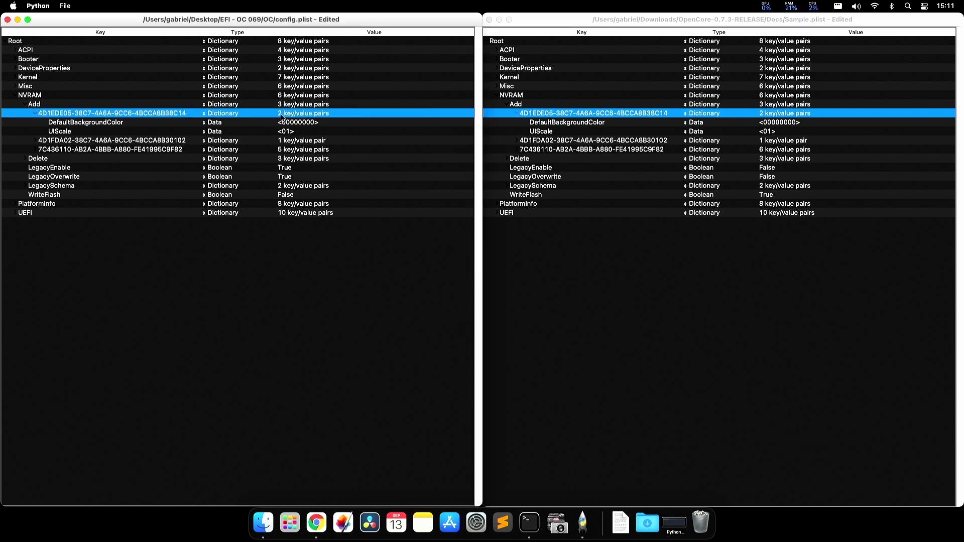
click(571, 127)
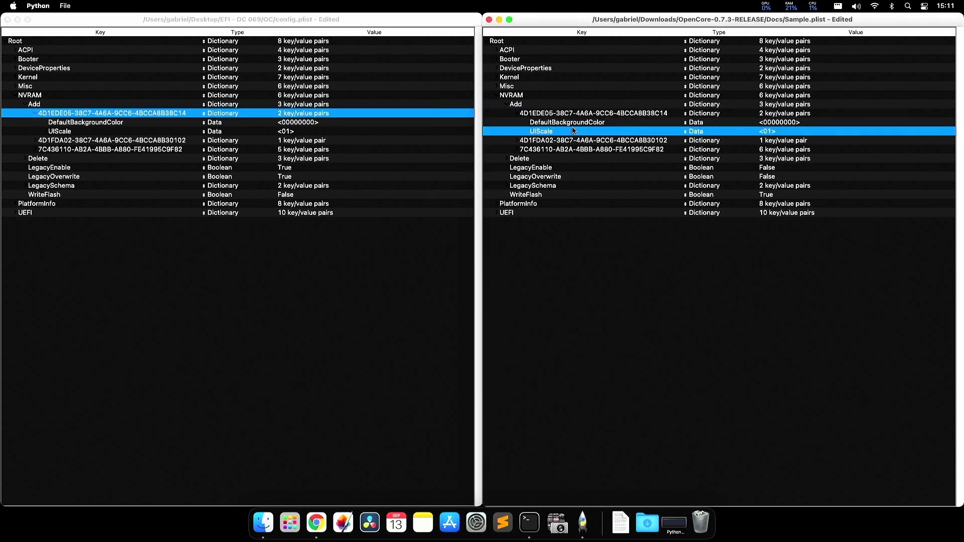
click(571, 126)
click(567, 132)
click(116, 132)
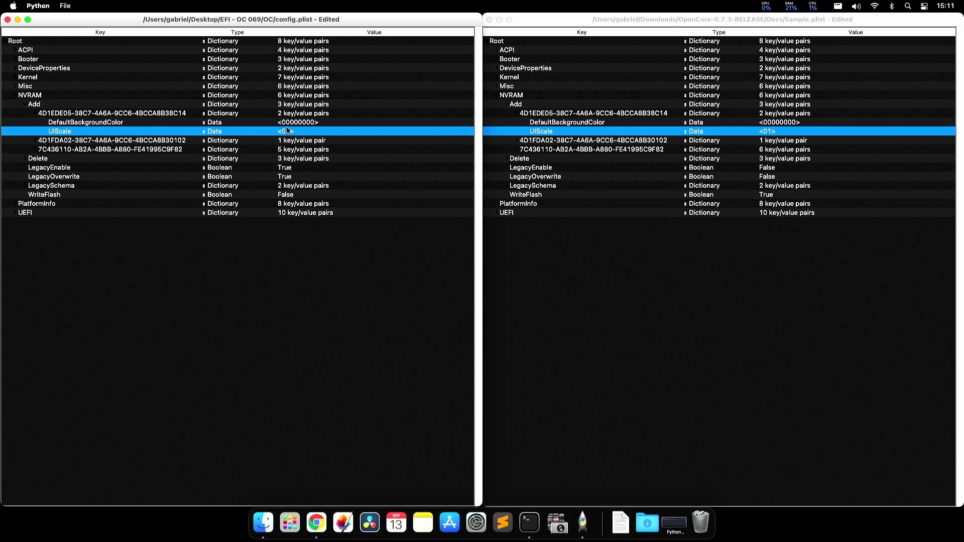
- Collapse the 4D1EDE05 dictionary in both files and expand the 4D1FDA02 dictionary to compare its rtc-blacklist entry
key(Left)
key(Left)
key(Right)
key(super+grave)
key(Left)
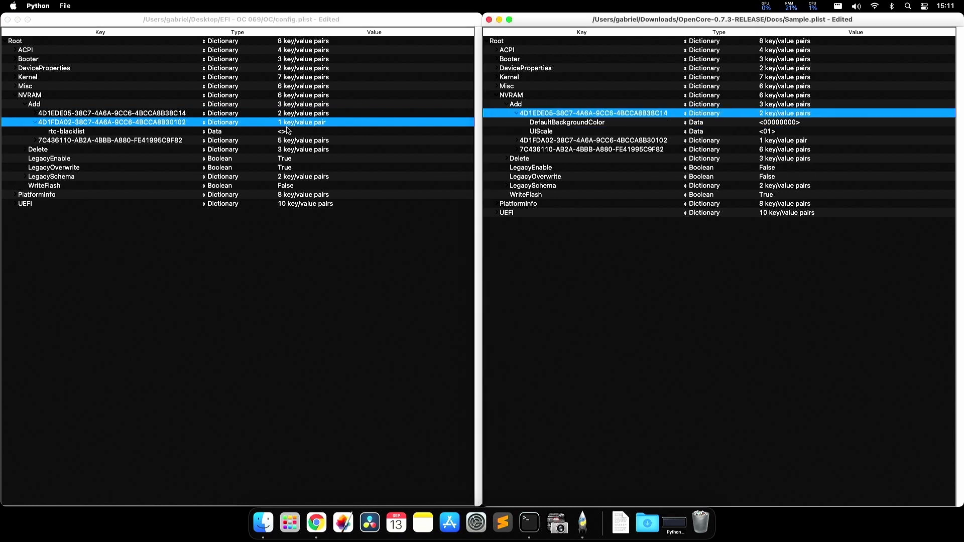
key(Left)
key(Down)
key(Right)
key(Down)
key(super+grave)
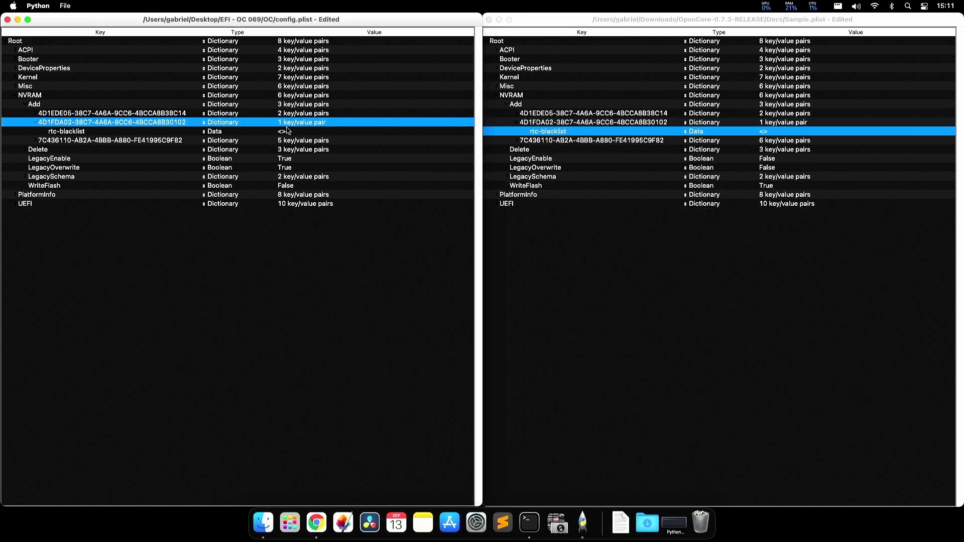
key(Down)
key(super+grave)
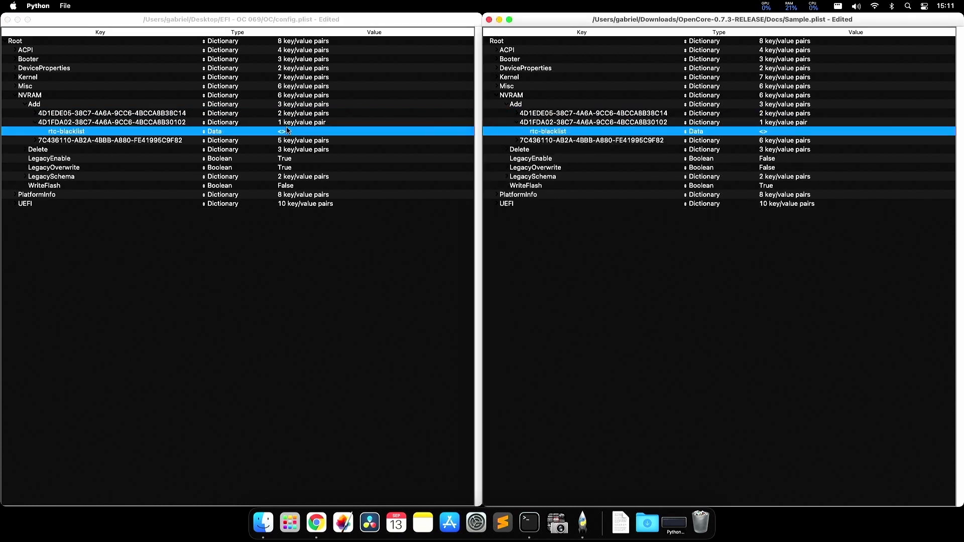
- Collapse the 4D1FDA02 dictionary and expand the 7C436110-AB2A-4BBB-A880-FE41995C9F82 dictionary in both files
key(Left)
key(Left)
key(Down)
key(Right)
key(super+grave)
key(Left)
key(Left)
key(Down)
key(Right)
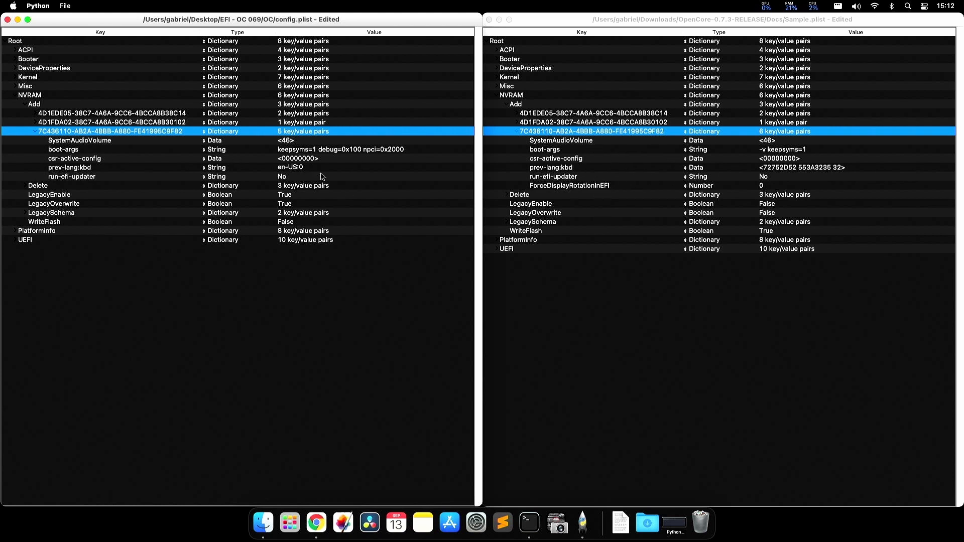
- Compare the SystemAudioVolume and boot-args entries of the 7C436110 dictionary between the two files
click(127, 142)
click(529, 143)
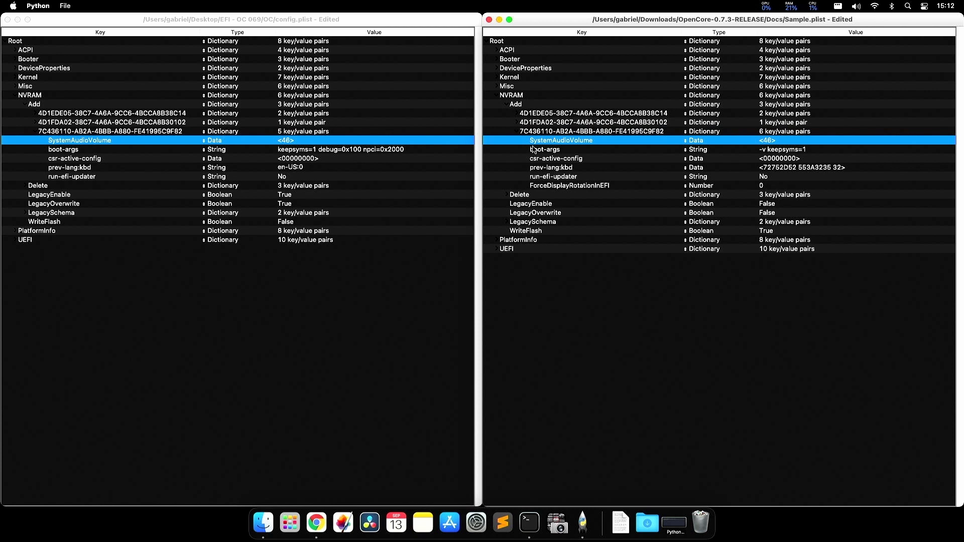
click(534, 149)
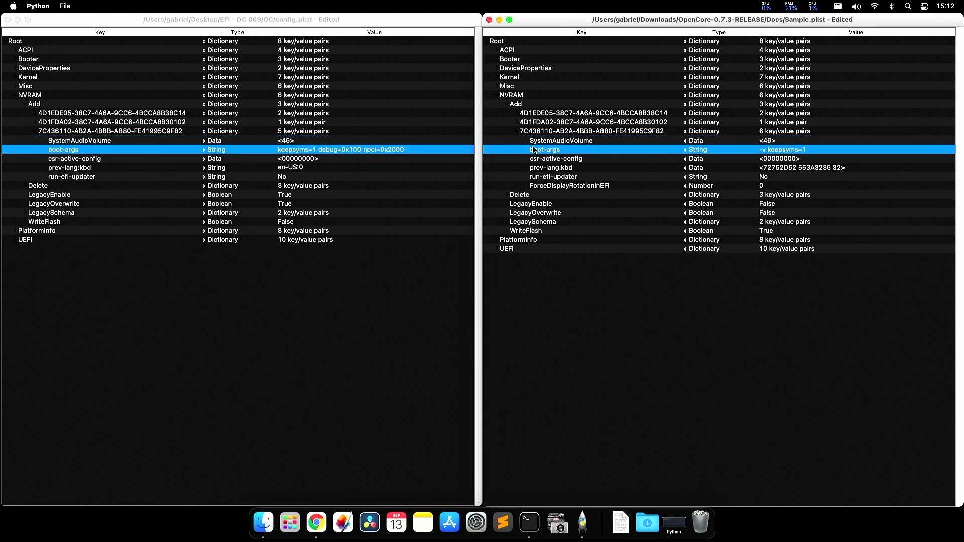
- Copy the ForceDisplayRotationInEFI entry from Sample.plist into the 7C436110-AB2A-4BBB-A880-FE41995C9F82 dictionary under NVRAM Add in config.plist
key(Down)
key(super+grave)
key(Down)
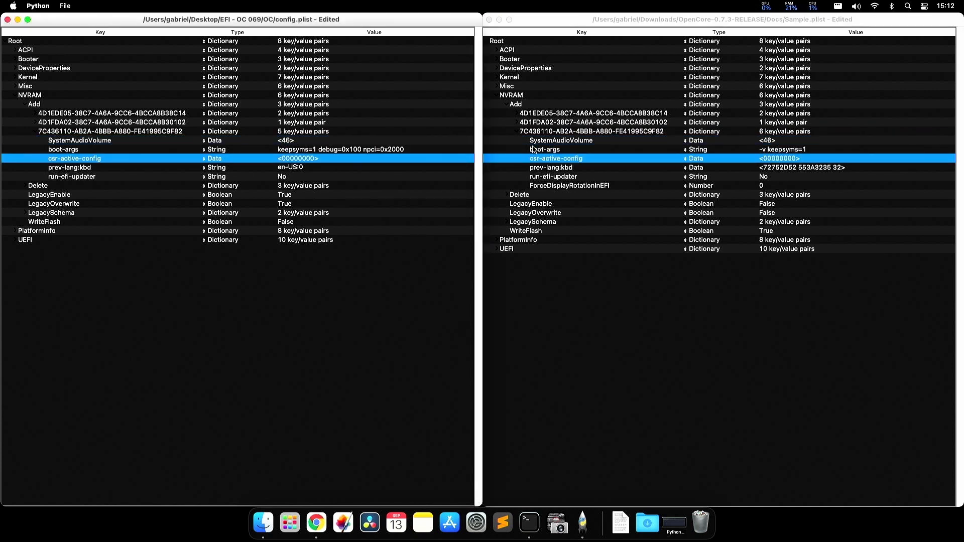
key(super+grave)
key(Down)
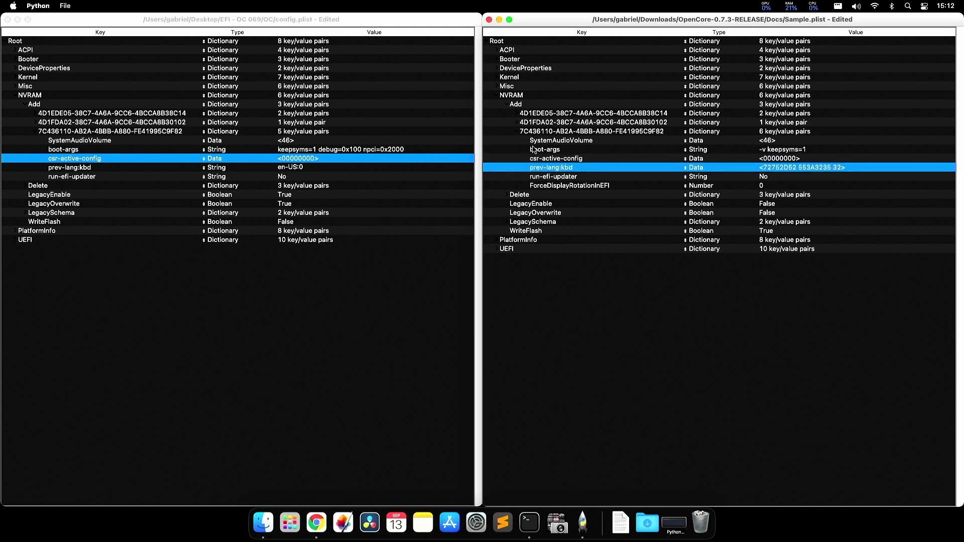
key(Down)
key(Down)
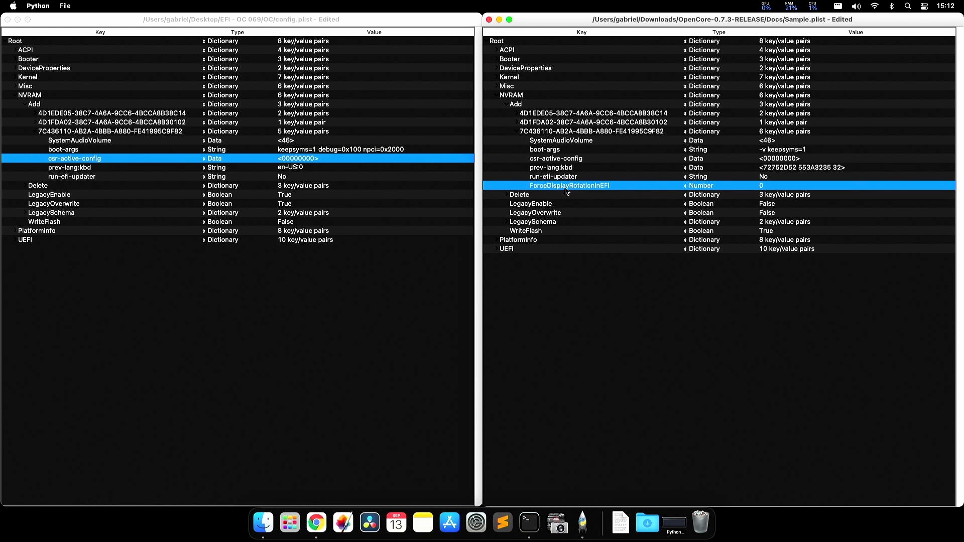
click(92, 133)
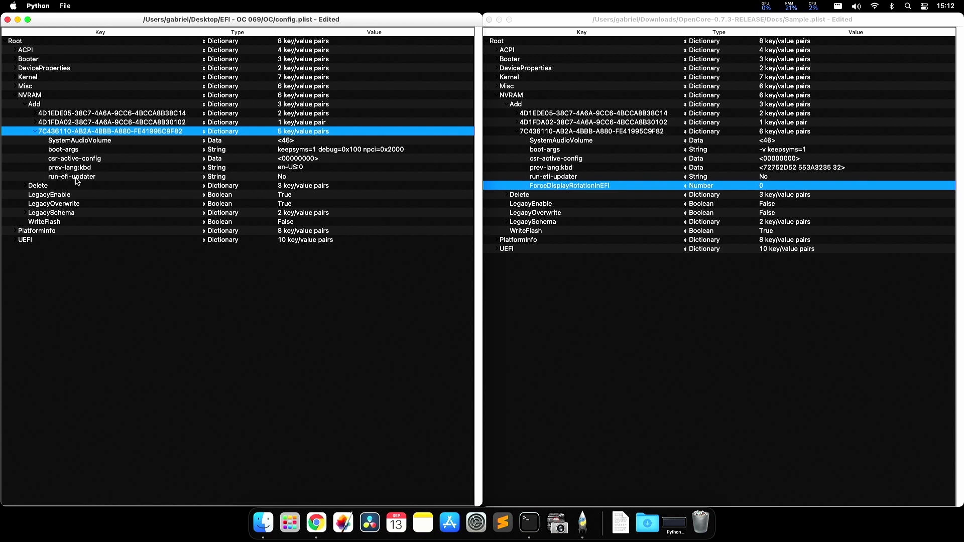
key(super+v)
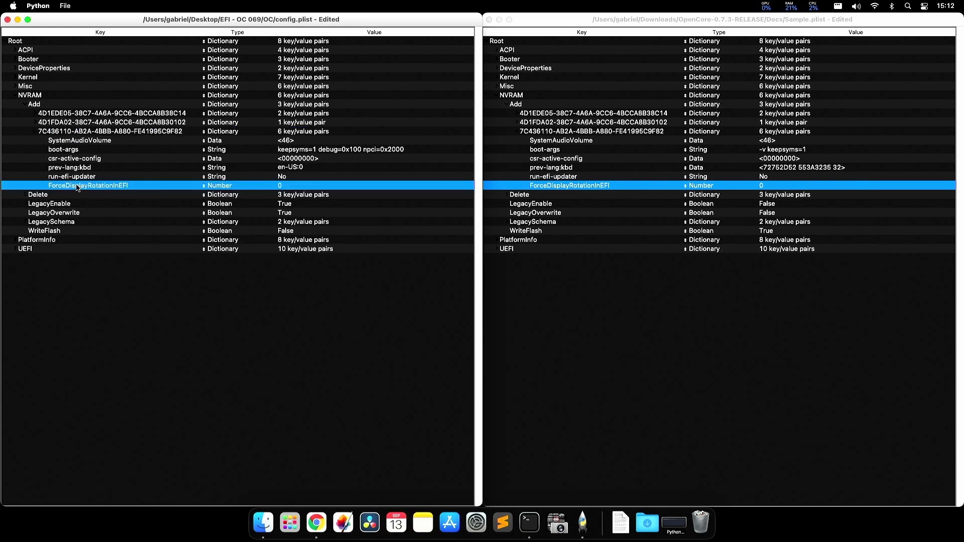
- Compare the ForceDisplayRotationInEFI entry and its parent 7C436110 dictionary under NVRAM Add between both files
click(585, 190)
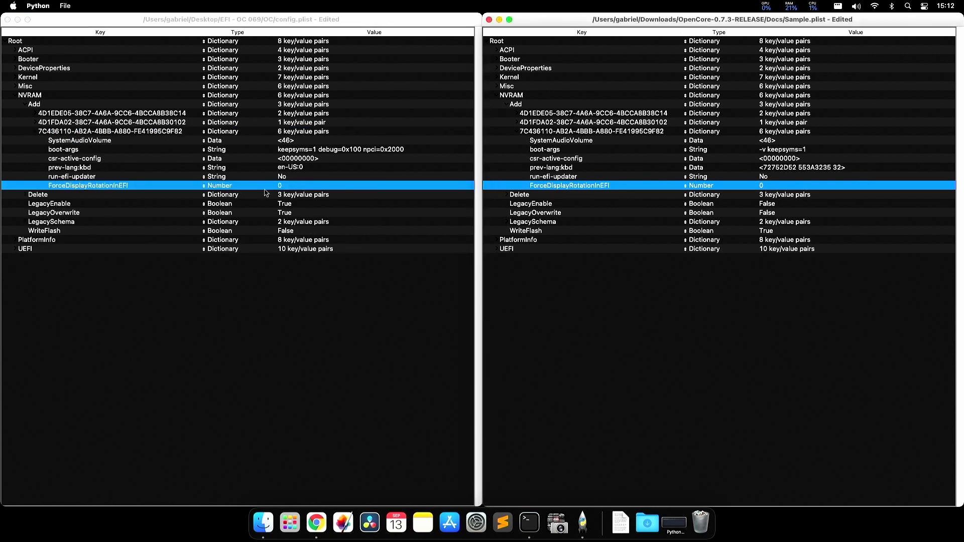
click(98, 187)
drag(97, 187, 124, 188)
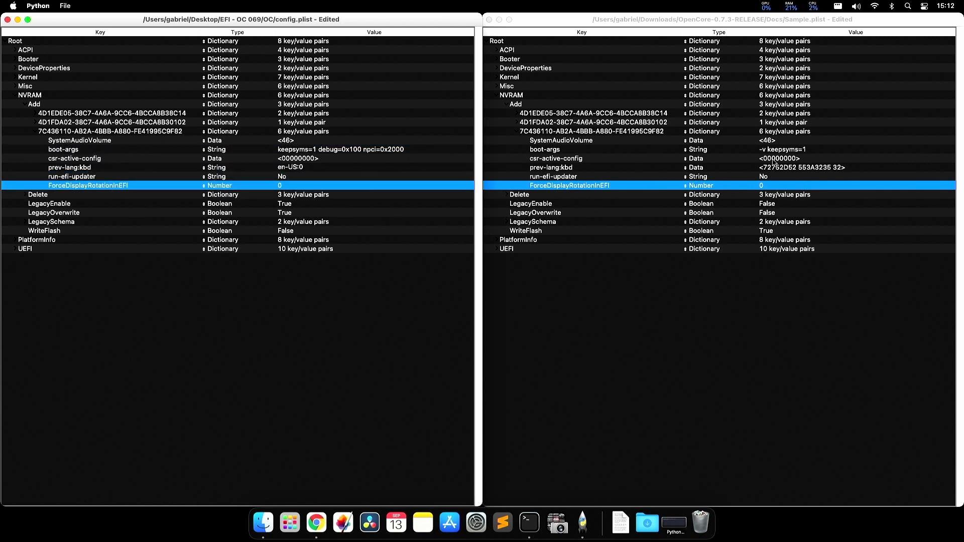
click(776, 133)
click(74, 133)
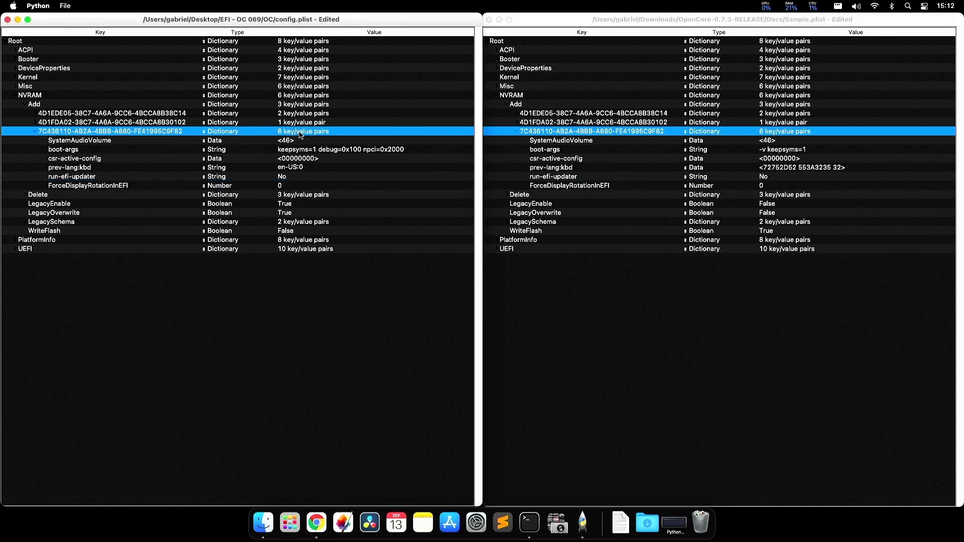
click(565, 151)
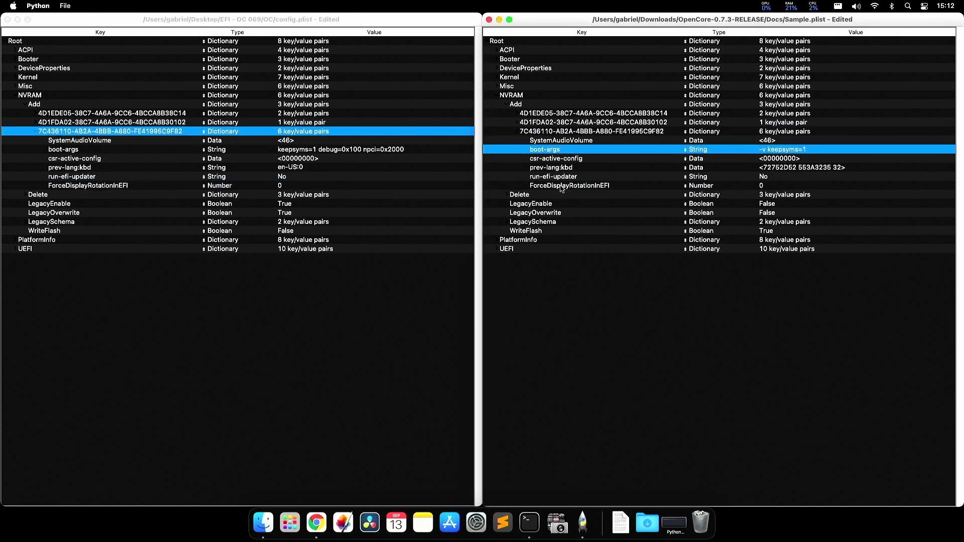
- Collapse the NVRAM Add section in config.plist and expand the Delete section
click(129, 159)
key(Left)
key(Left)
key(Left)
key(Left)
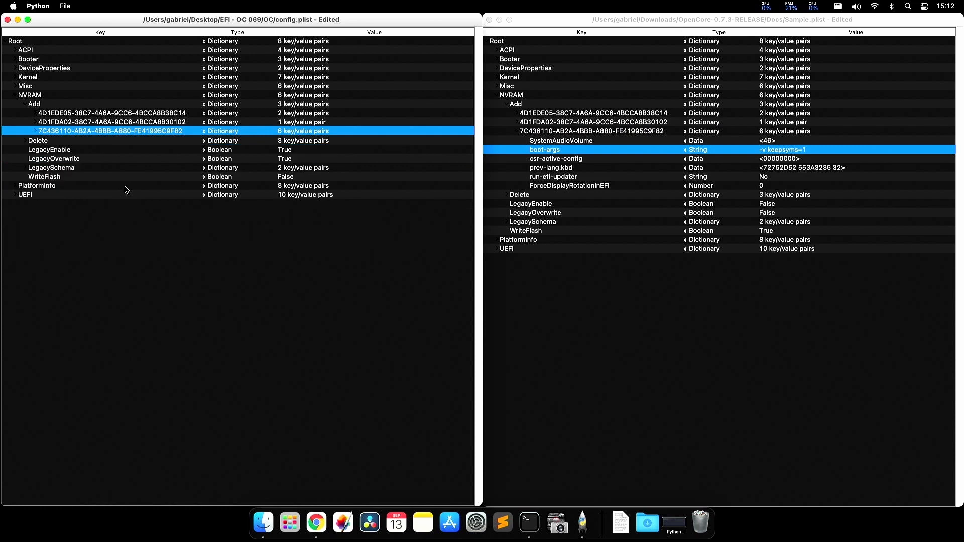
key(Down)
key(Right)
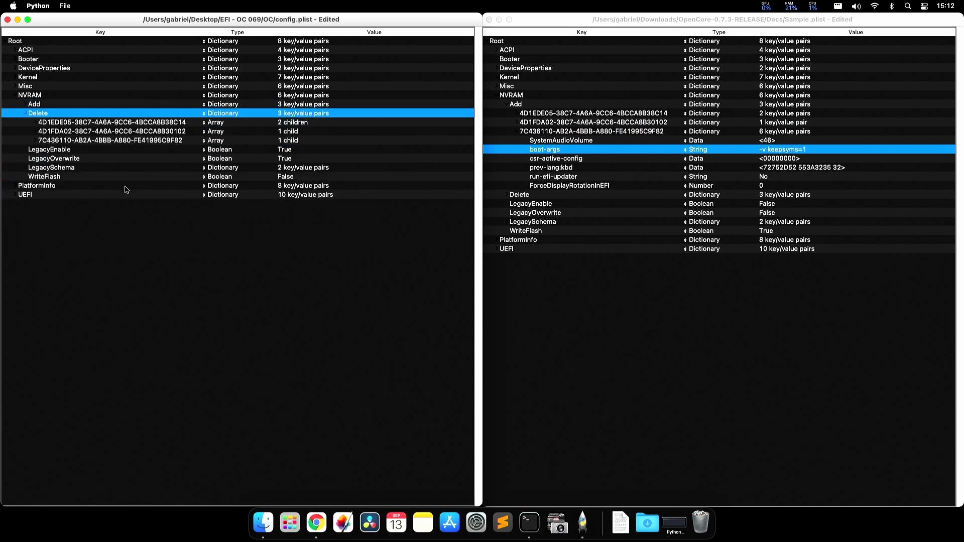
- Collapse the NVRAM Add section in Sample.plist and expand its Delete section for comparison
key(super+grave)
key(Left)
key(Left)
key(Left)
key(Left)
key(Down)
key(Right)
key(Down)
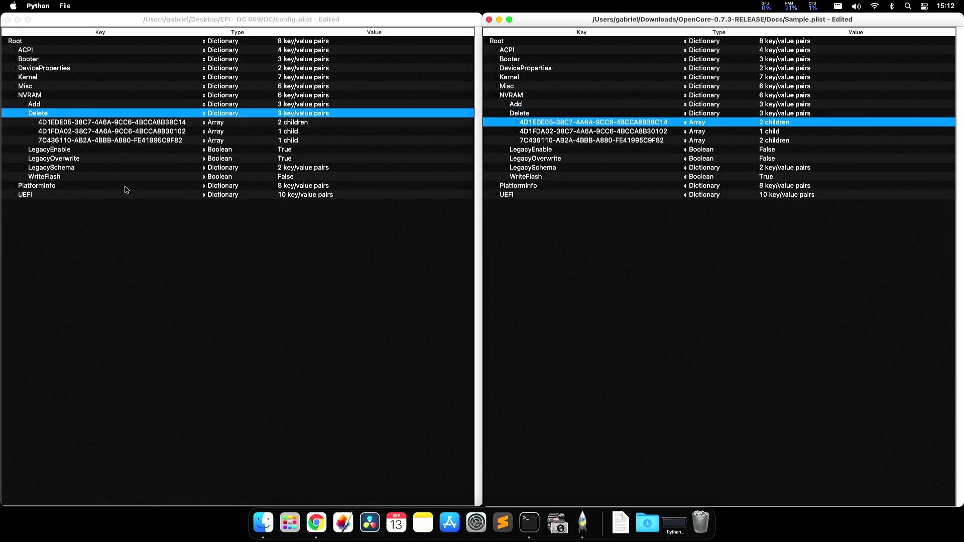
- Expand the three GUID arrays under NVRAM Delete in config.plist to examine their entries
key(super+grave)
key(Down)
key(Right)
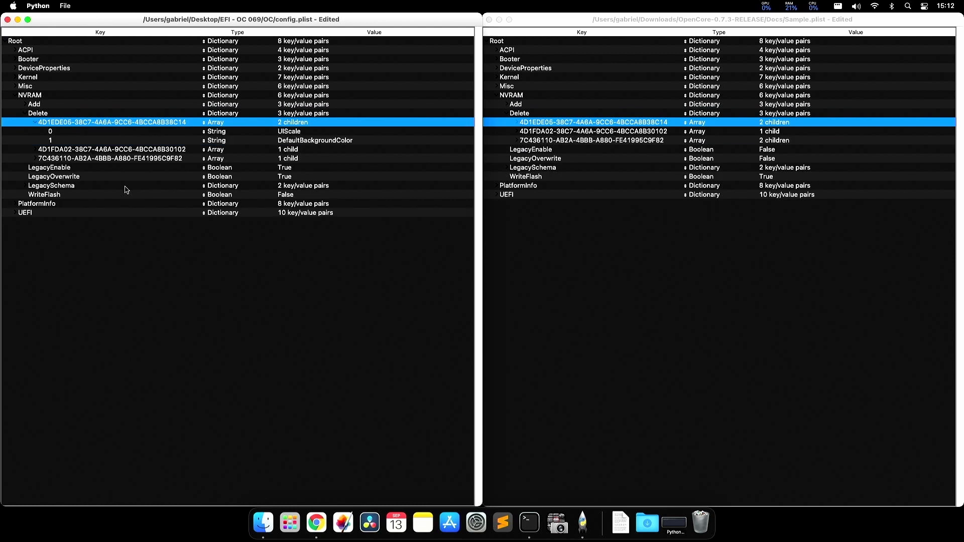
key(Down)
key(Down)
key(Down)
key(Right)
key(Down)
key(Down)
key(Right)
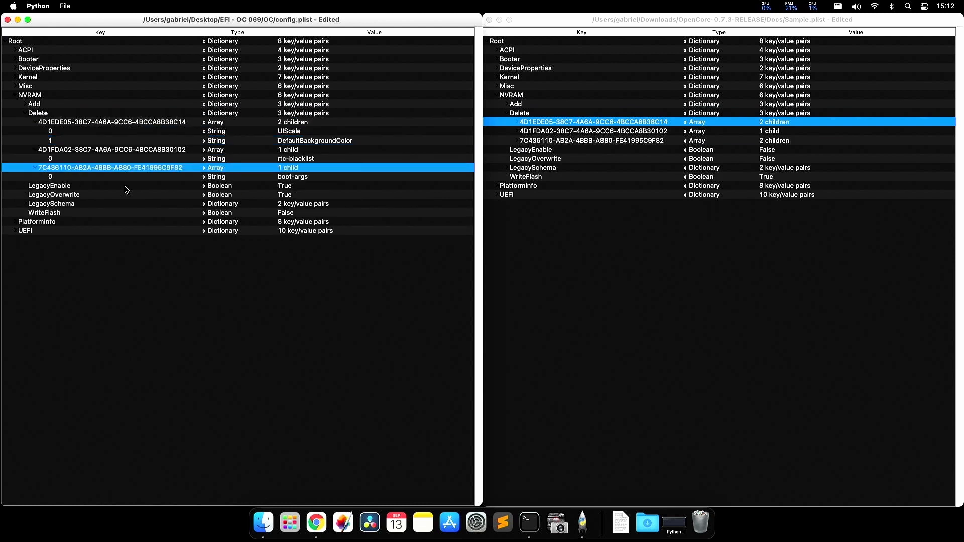
- Expand the three GUID arrays under NVRAM Delete in Sample.plist to compare them with config.plist
key(super+grave)
key(Right)
key(Down)
key(Down)
key(Down)
key(Right)
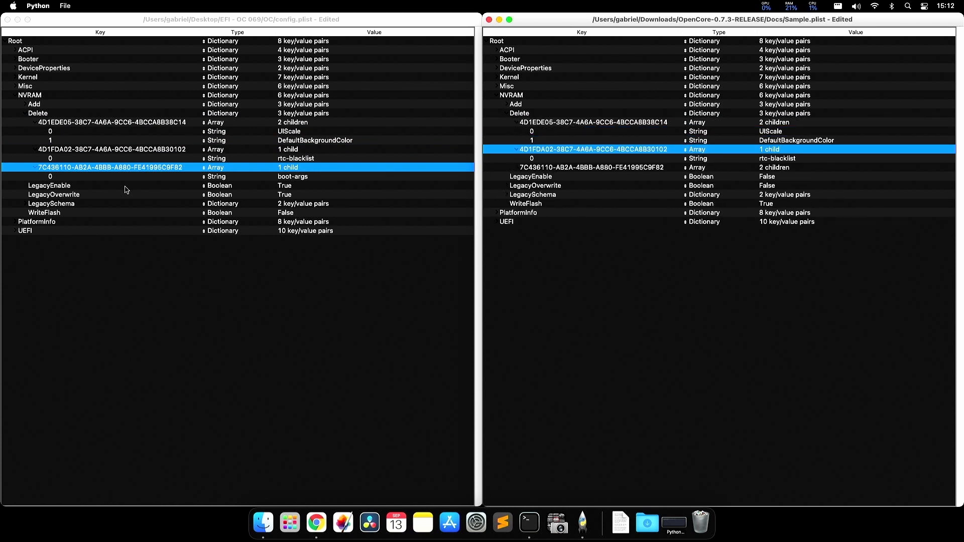
key(Down)
key(Down)
key(Right)
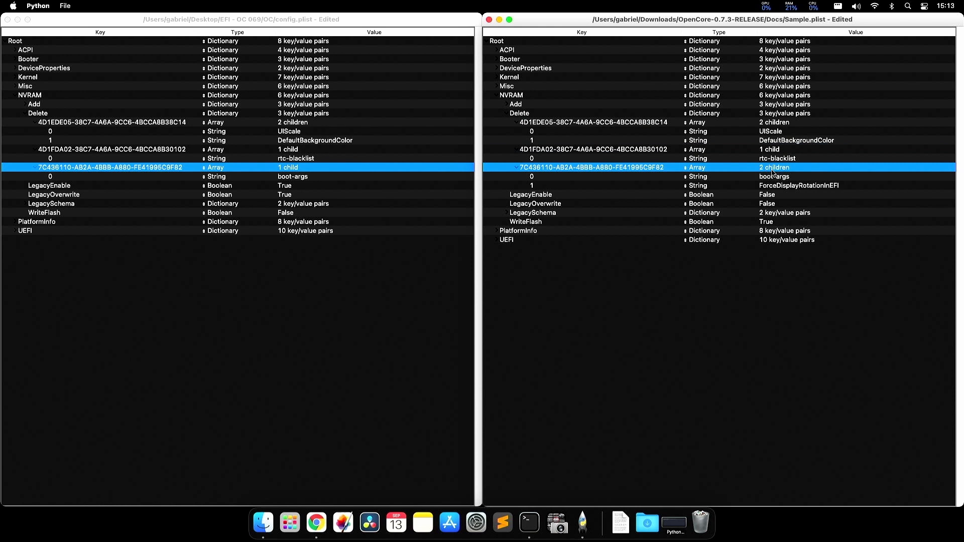
- Copy the ForceDisplayRotationInEFI string from Sample.plist into the 7C436110 array under NVRAM Delete in config.plist, after boot-args
click(751, 178)
click(117, 180)
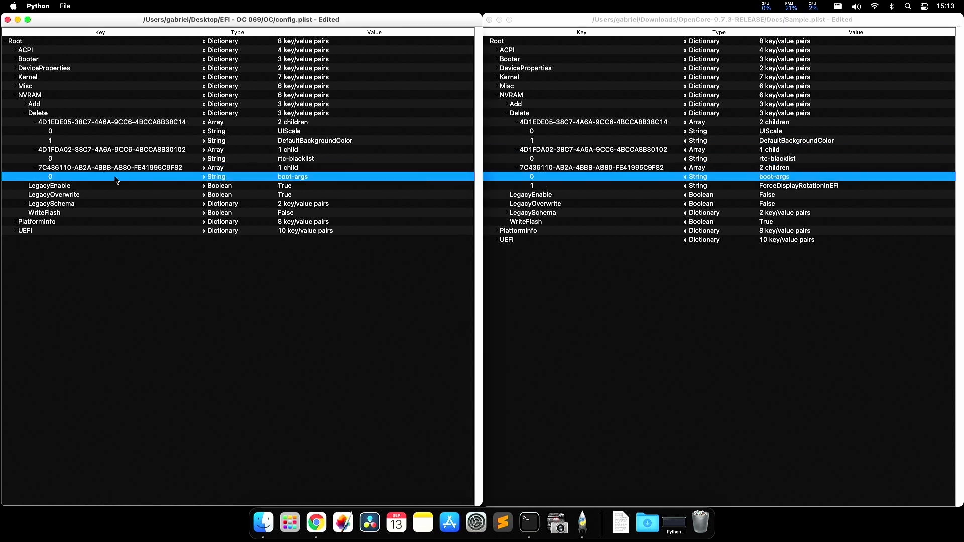
click(600, 177)
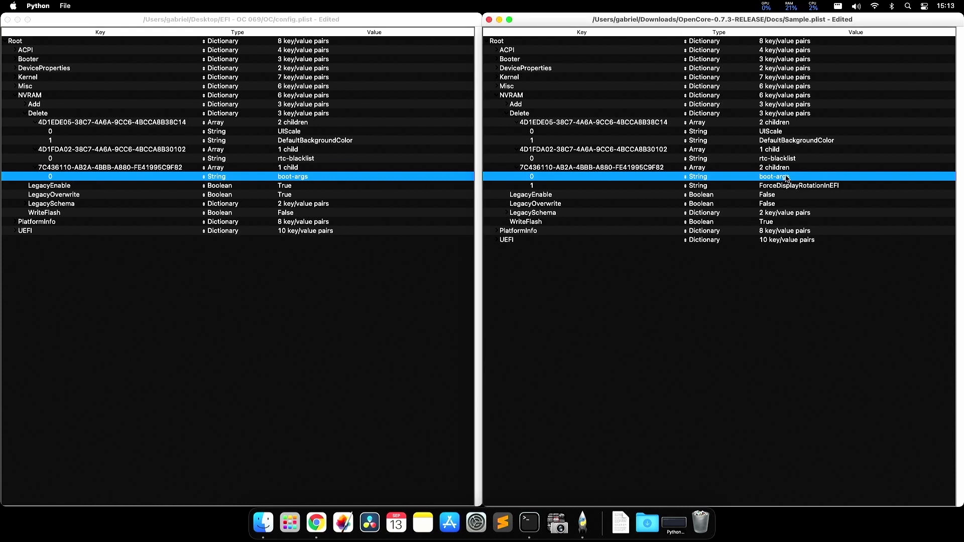
click(280, 179)
click(699, 187)
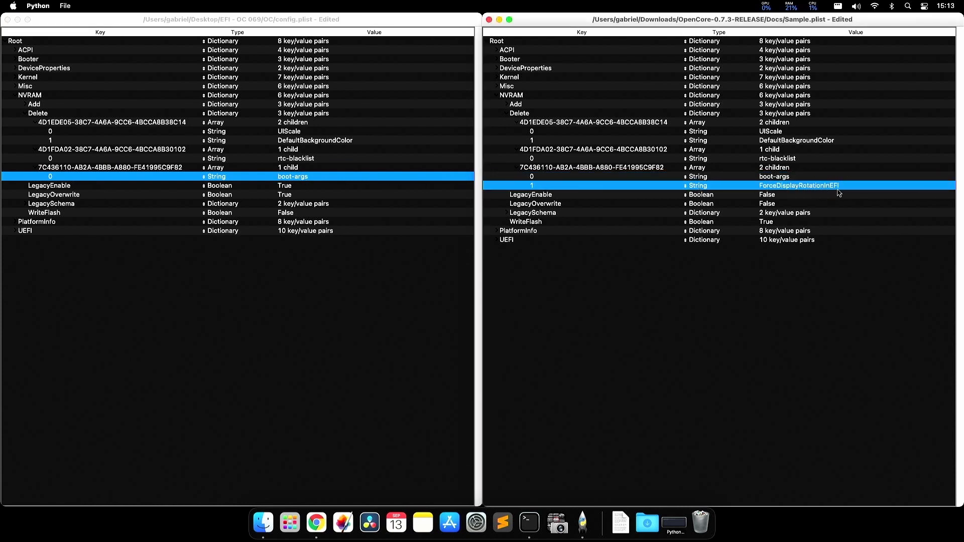
click(522, 106)
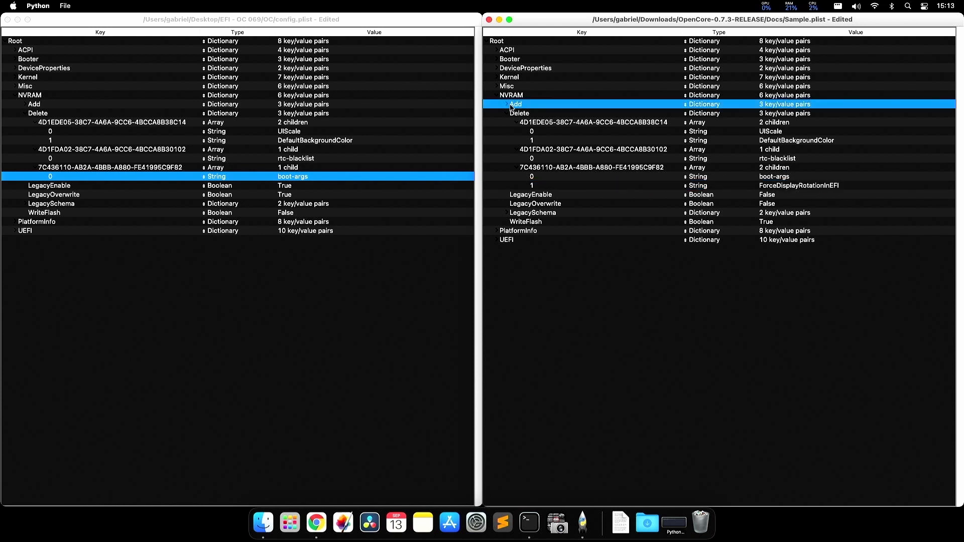
click(774, 197)
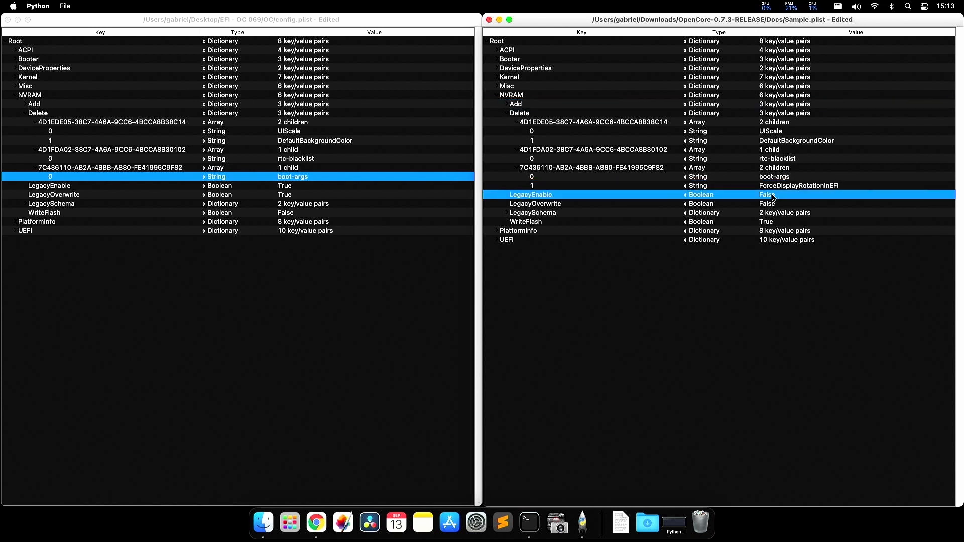
click(781, 186)
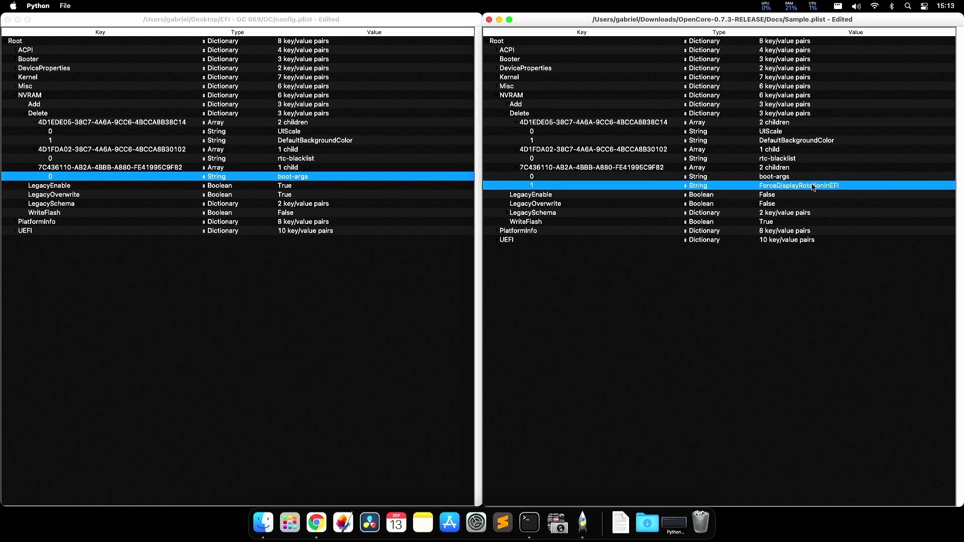
click(437, 188)
key(super+v)
key(super+grave)
key(super+grave)
key(super+grave)
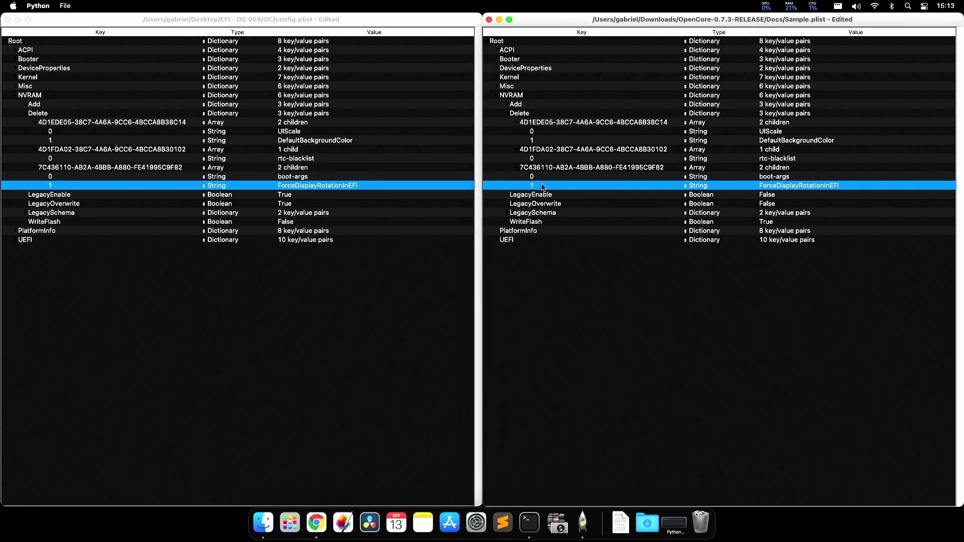
key(super+grave)
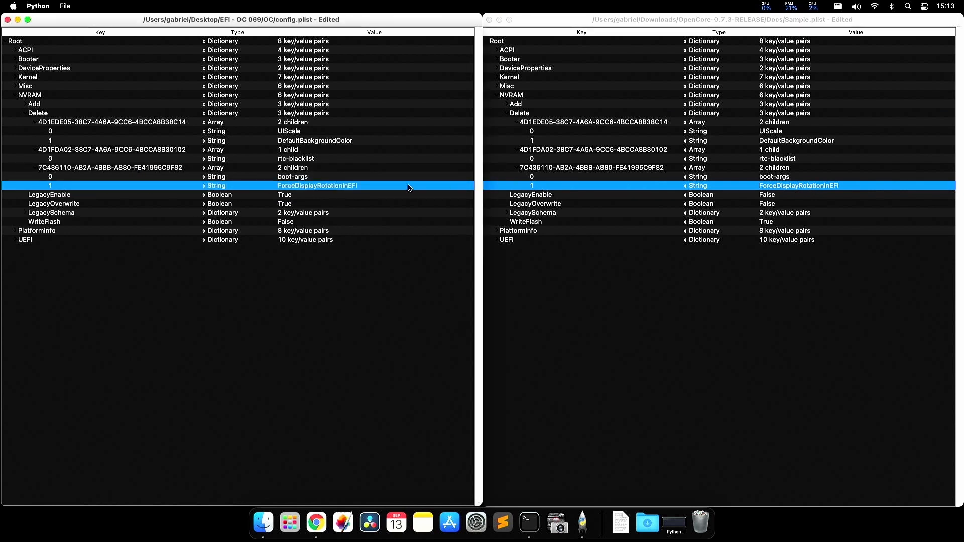
- Collapse the Delete arrays and the Delete section in config.plist and select LegacyEnable
key(Left)
key(Left)
key(Up)
key(Up)
key(Left)
key(Up)
key(Up)
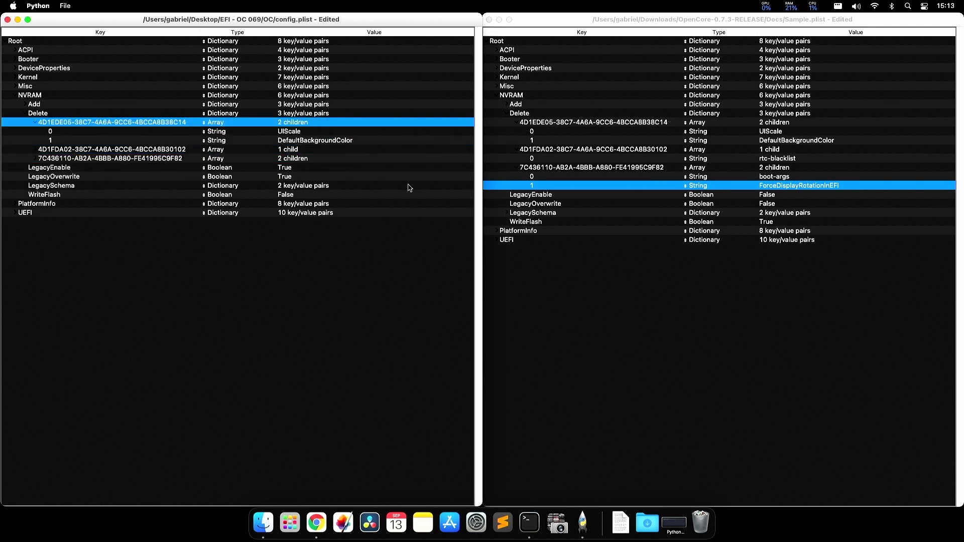
key(Left)
key(Left)
key(Left)
key(Down)
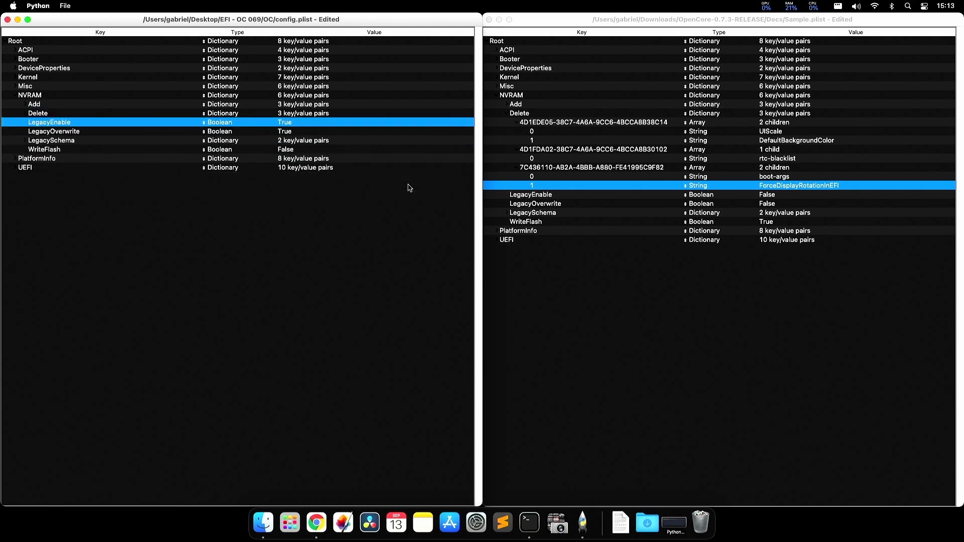
- Collapse the Delete arrays and the Delete section in Sample.plist and select LegacyEnable
key(super+grave)
key(Left)
key(Left)
key(Up)
key(Up)
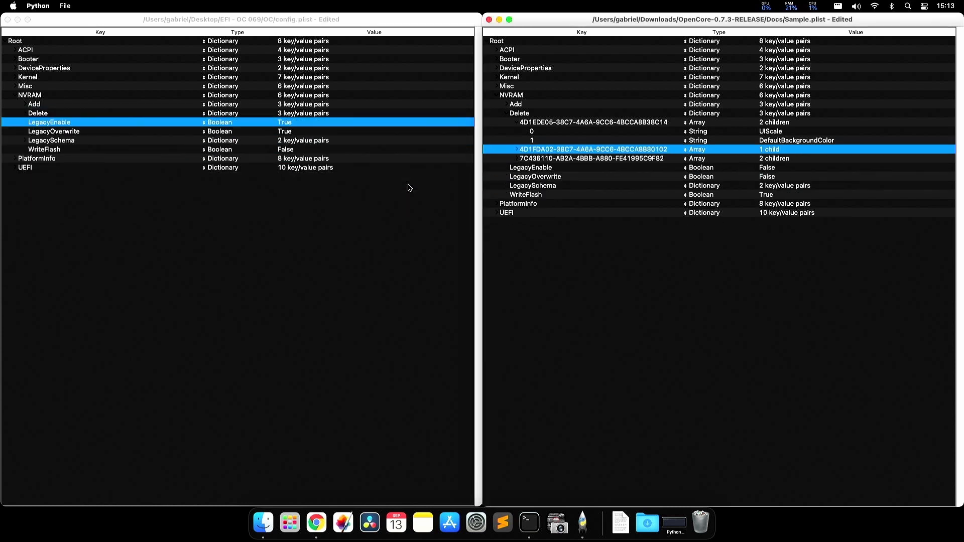
key(Left)
key(Up)
key(Up)
key(Left)
key(Left)
key(Up)
key(Left)
key(Down)
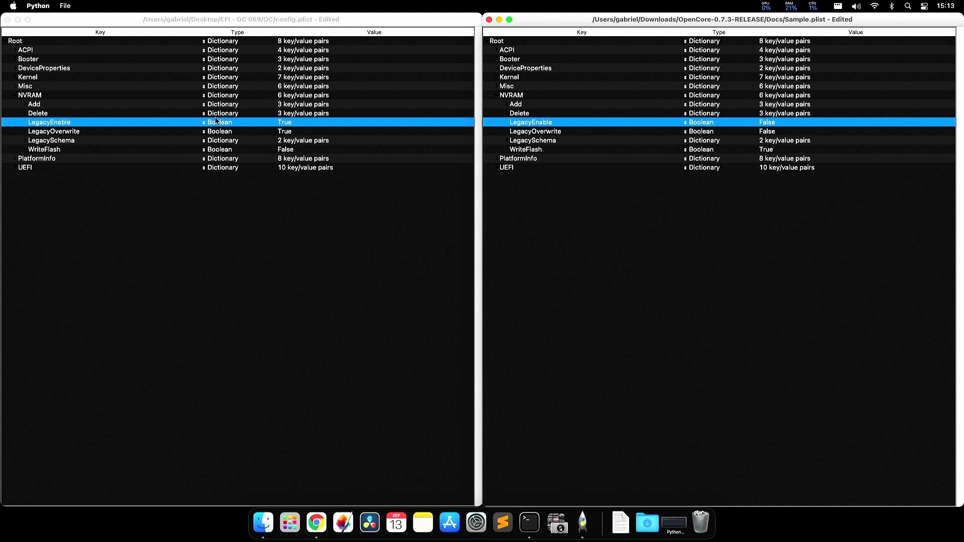
- Compare the LegacyEnable and LegacyOverwrite values under NVRAM in both files
click(81, 133)
click(522, 133)
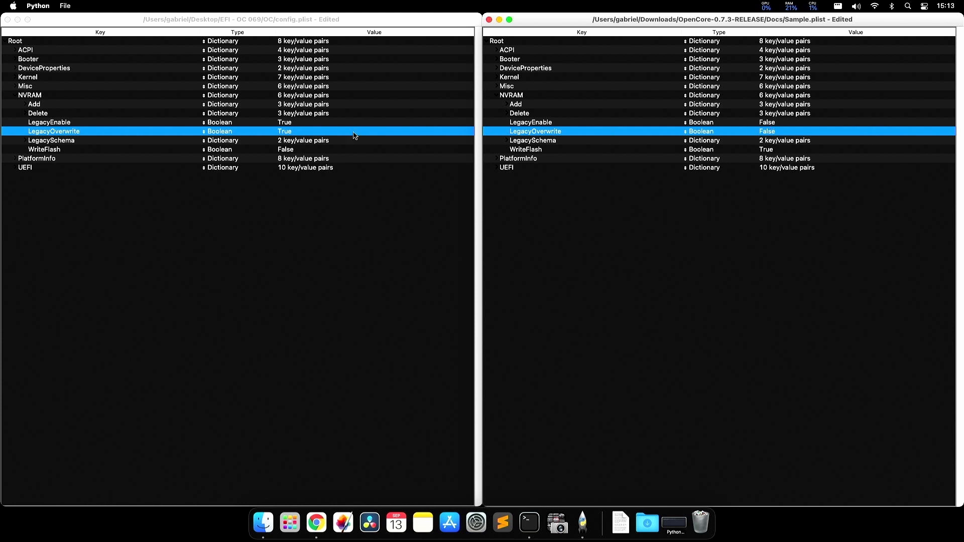
click(332, 123)
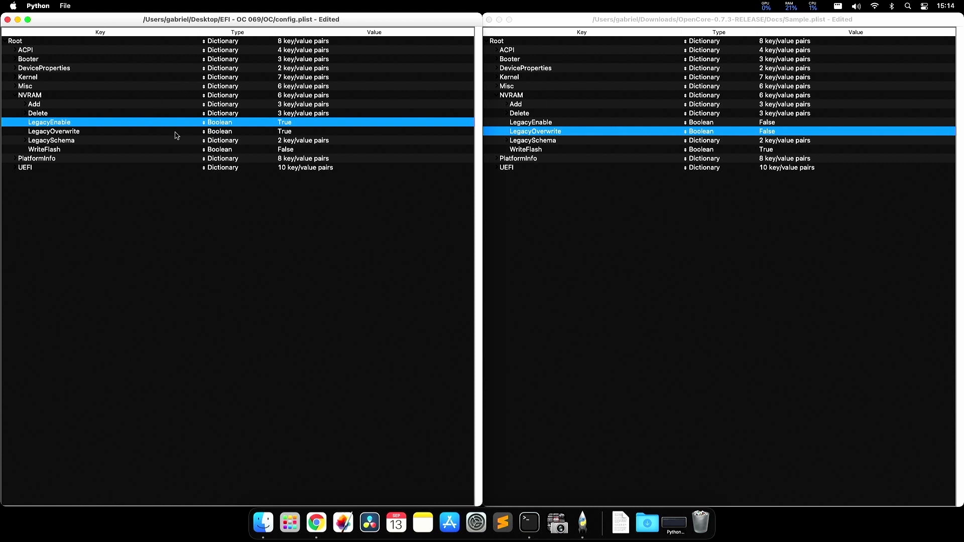
click(294, 133)
click(294, 125)
click(289, 134)
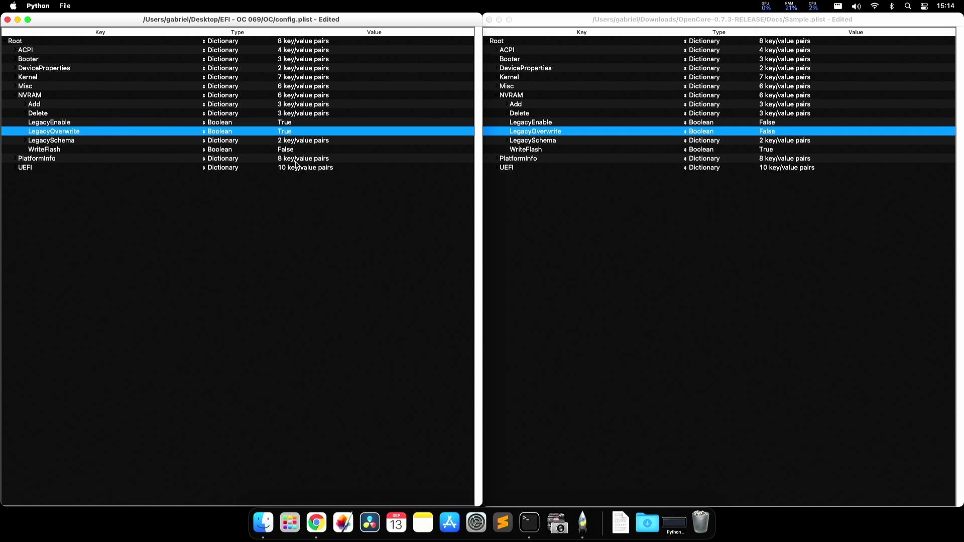
- Expand LegacySchema under NVRAM in both files and compare its 7C436110 arrays
click(379, 140)
double_click(238, 144)
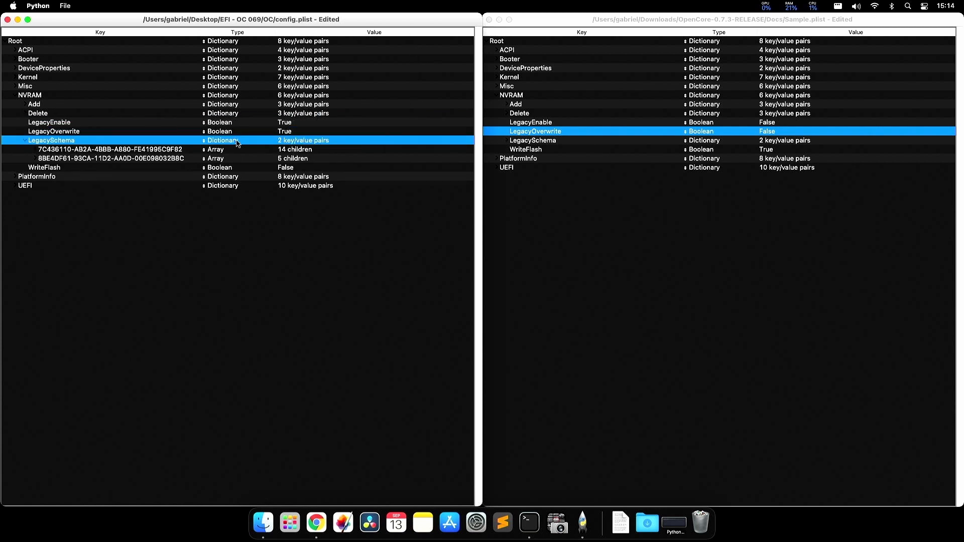
key(super+grave)
key(Down)
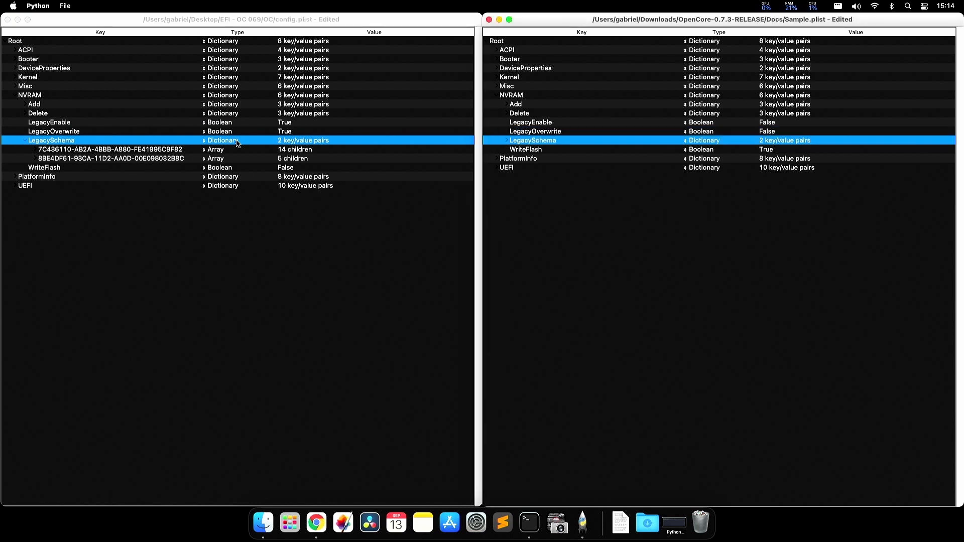
key(Right)
key(Down)
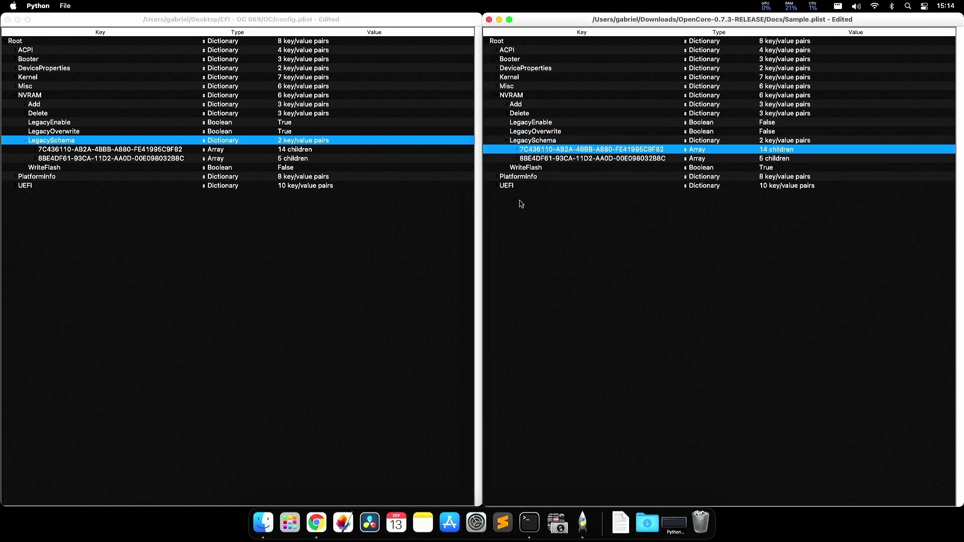
key(super+grave)
key(Down)
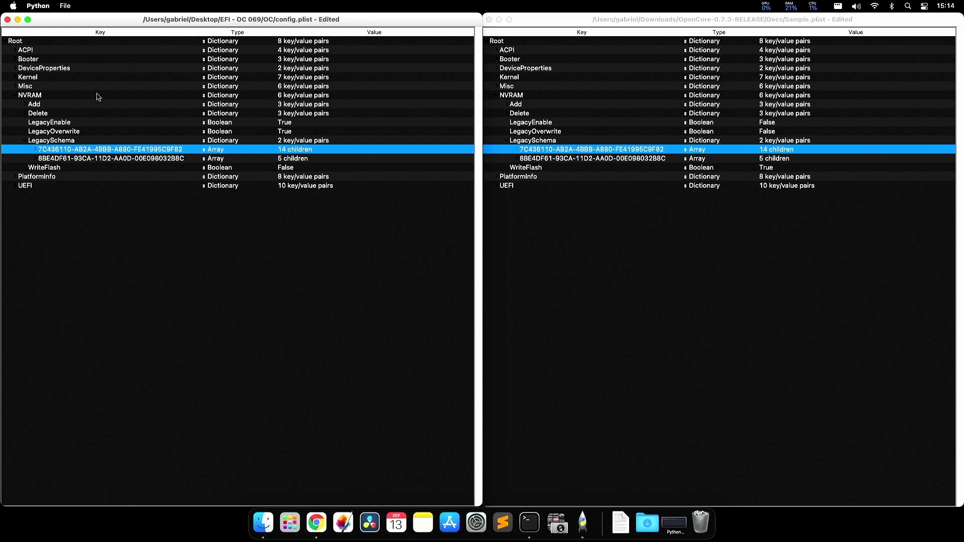
- Expand the 7C436110 array under LegacySchema in config.plist and Sample.plist and select entry 0, EFILoginHiDPI, in both
key(Right)
key(Down)
key(Down)
key(Down)
key(Down)
key(Up)
key(Up)
key(Up)
key(Up)
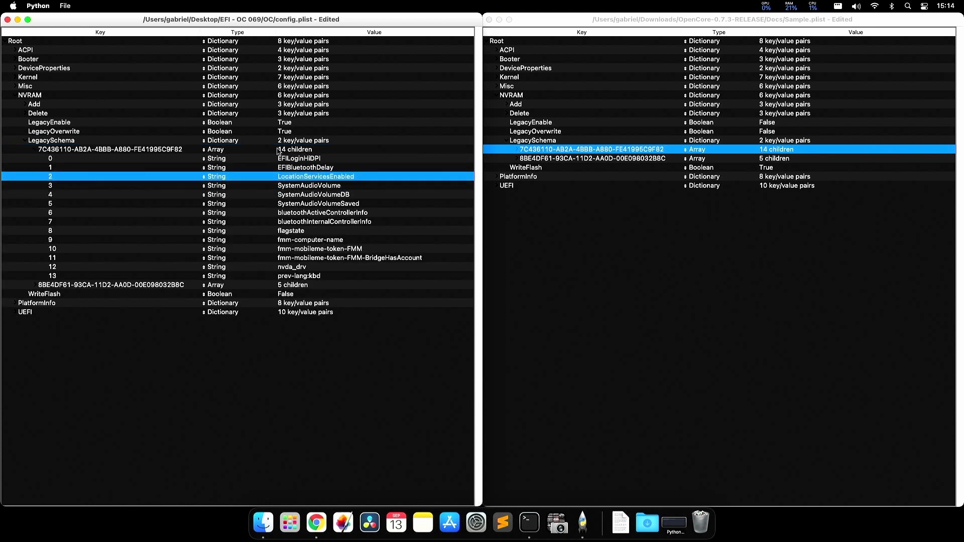
key(super+grave)
key(Right)
key(Down)
key(super+grave)
key(Down)
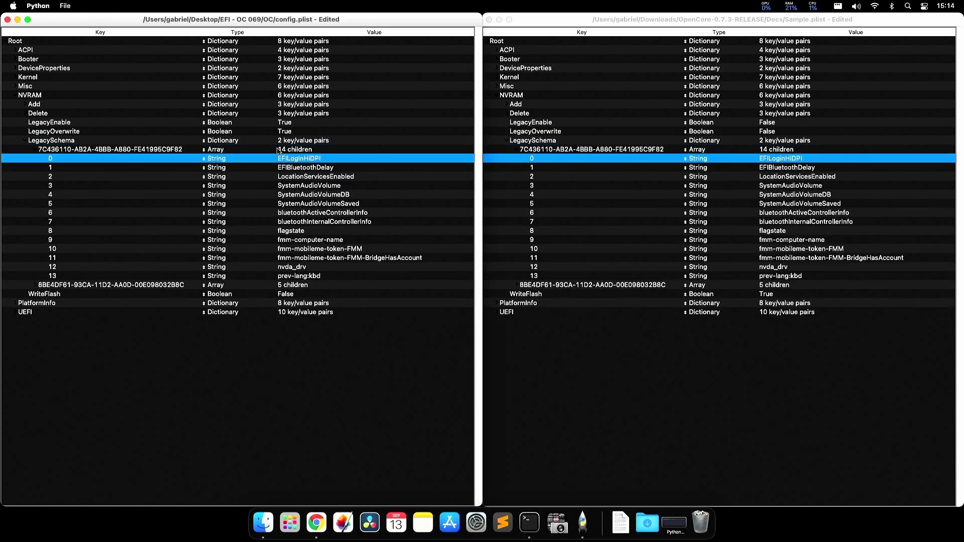
- Compare entries 1 to 4 of the 7C436110 array, EFIBluetoothDelay through SystemAudioVolumeDB, in both files
key(super+grave)
key(Down)
key(super+grave)
key(Down)
key(super+grave)
key(Down)
key(super+grave)
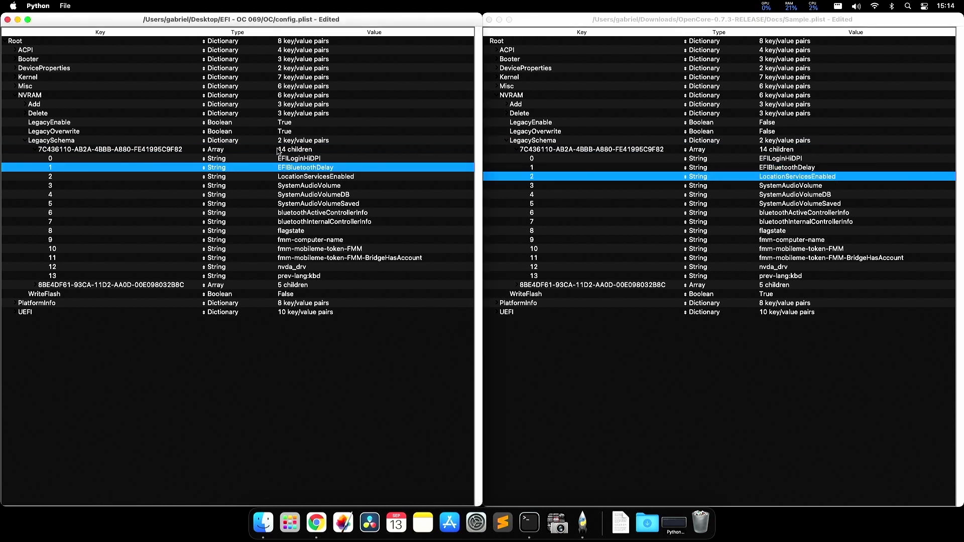
key(Down)
key(super+grave)
key(Down)
key(super+grave)
key(Down)
key(super+grave)
key(Down)
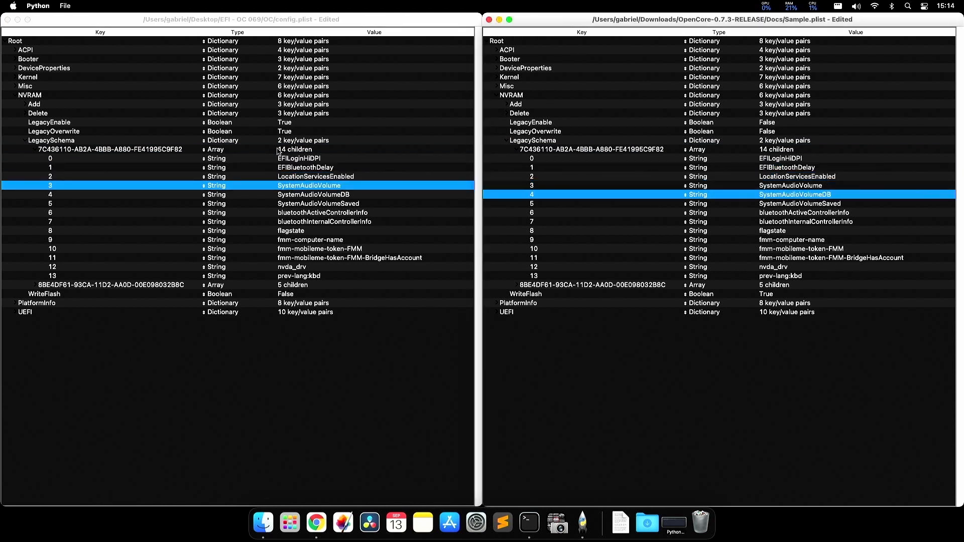
key(super+grave)
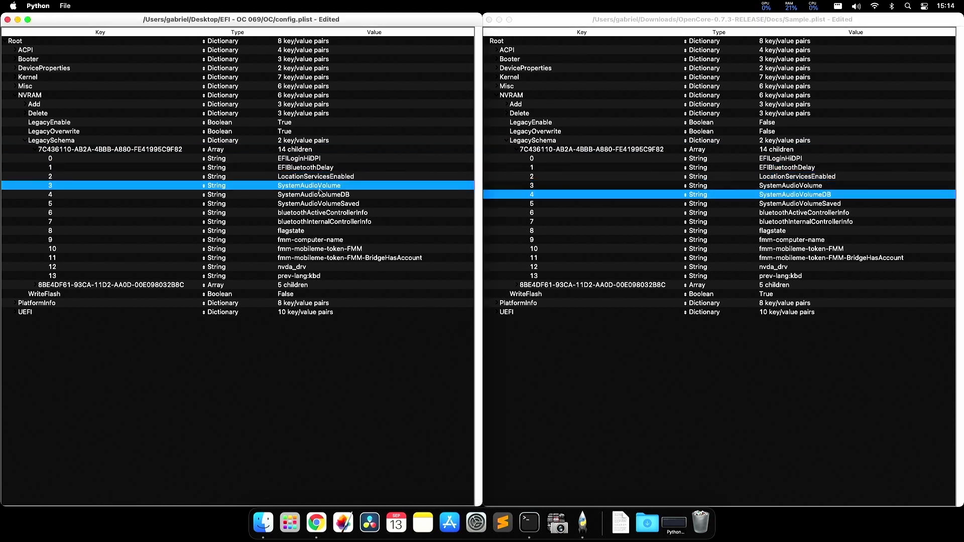
key(Down)
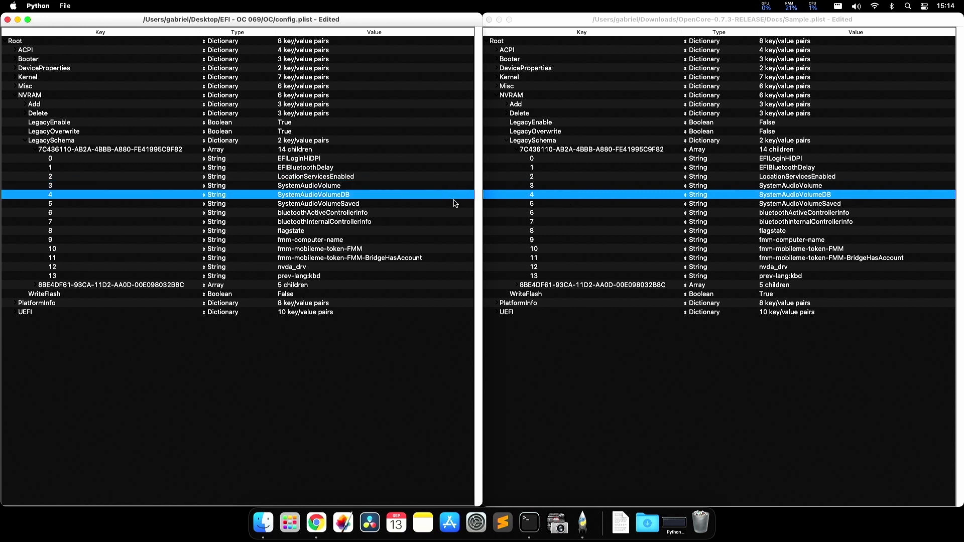
- Compare the SystemAudioVolumeSaved and Bluetooth controller entries of the 7C436110 array in both files
key(Down)
key(super+grave)
key(Down)
key(Down)
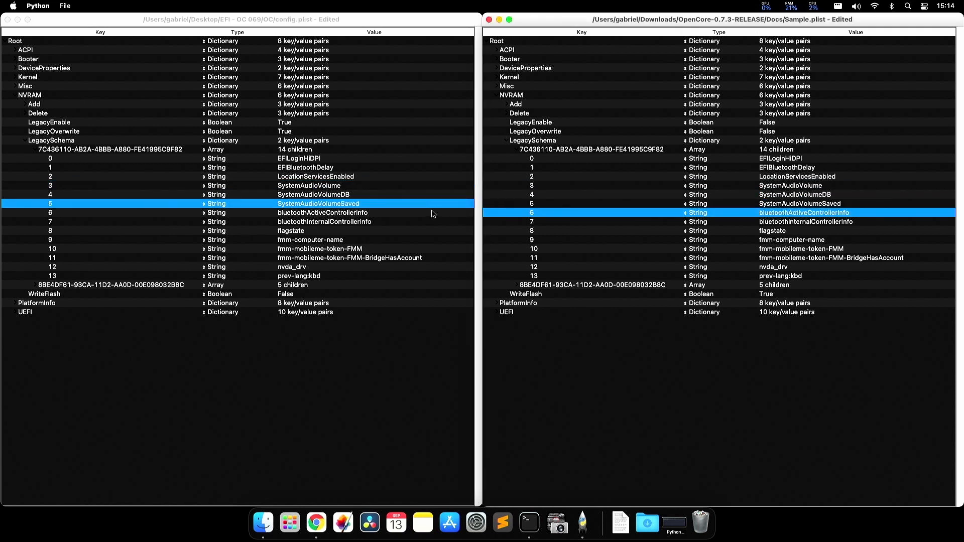
key(super+grave)
key(Down)
key(super+grave)
key(Down)
key(super+grave)
key(Down)
key(super+grave)
key(Down)
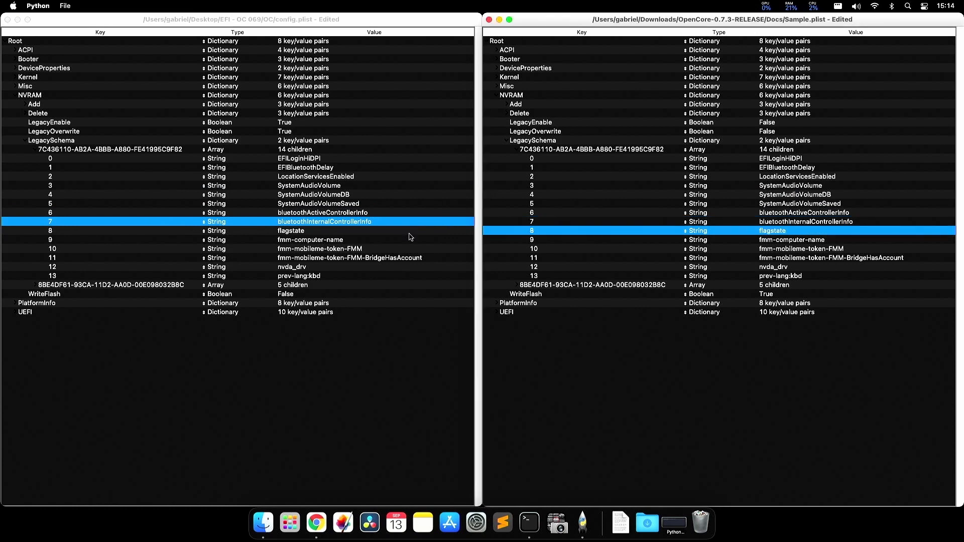
- Compare the flagstate, fmm-computer-name and fmm-mobileme-token entries of the 7C436110 array in both files
key(super+grave)
key(Down)
key(Down)
key(super+grave)
key(Down)
key(Down)
key(super+grave)
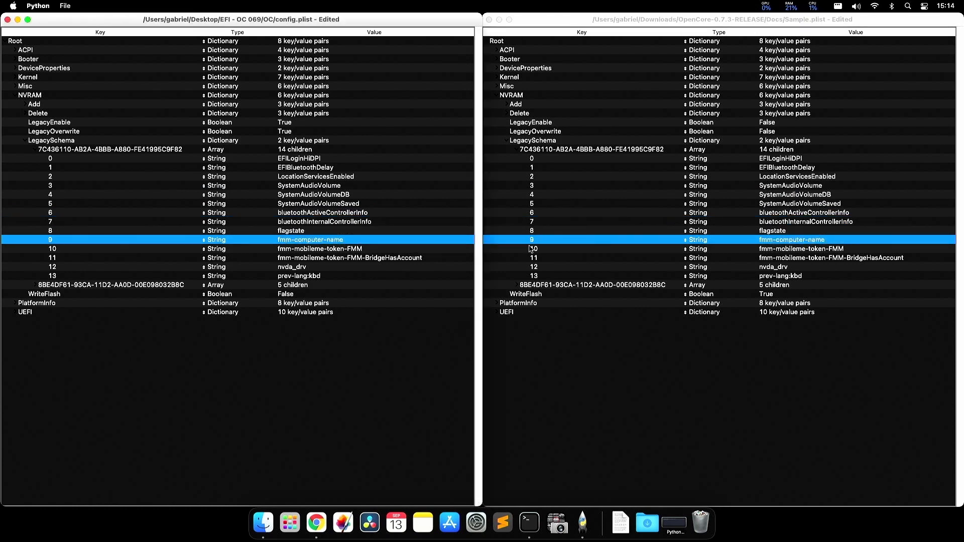
key(Down)
key(super+grave)
key(Down)
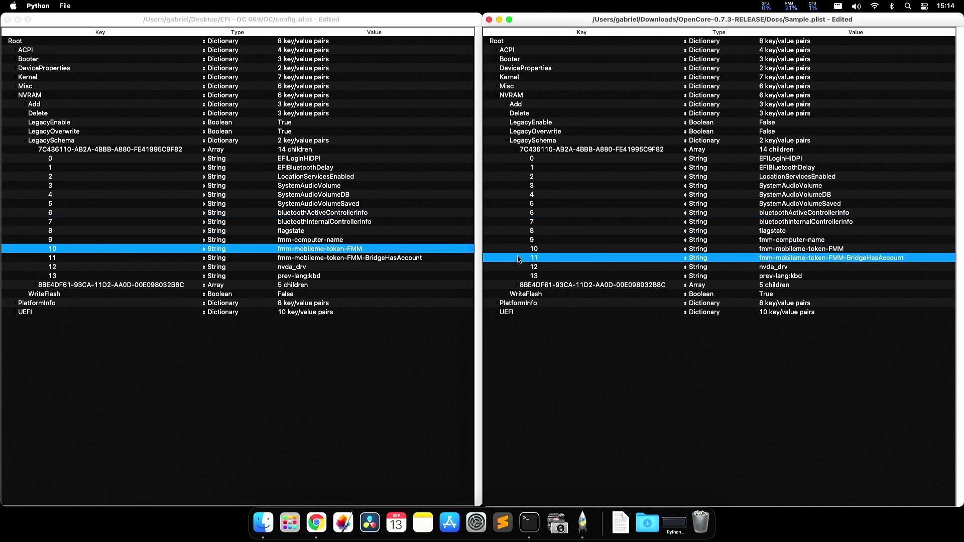
- Collapse the 7C436110 array and expand the 8BE4DF61 array under LegacySchema in both files
key(Left)
key(Left)
key(Down)
key(Right)
key(super+grave)
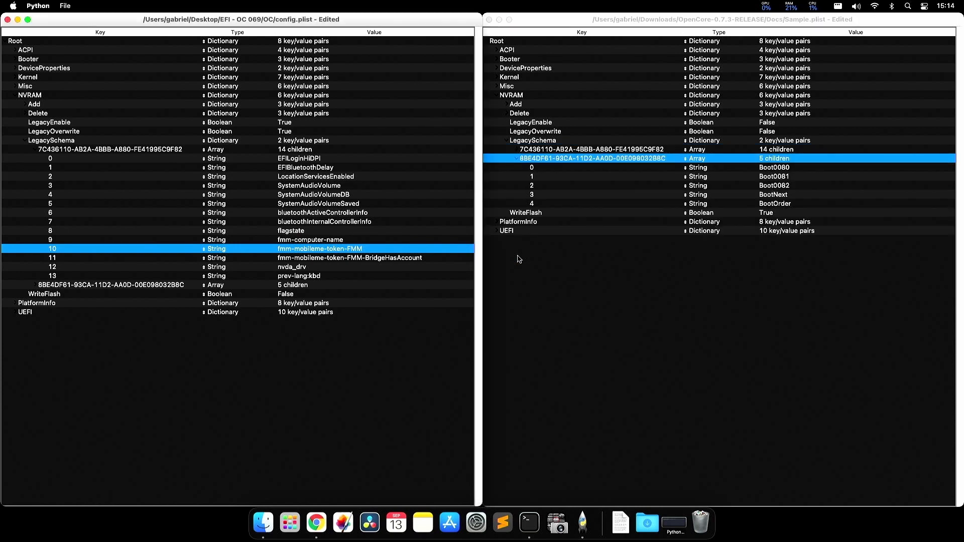
key(Left)
key(Left)
key(Down)
key(Right)
key(super+grave)
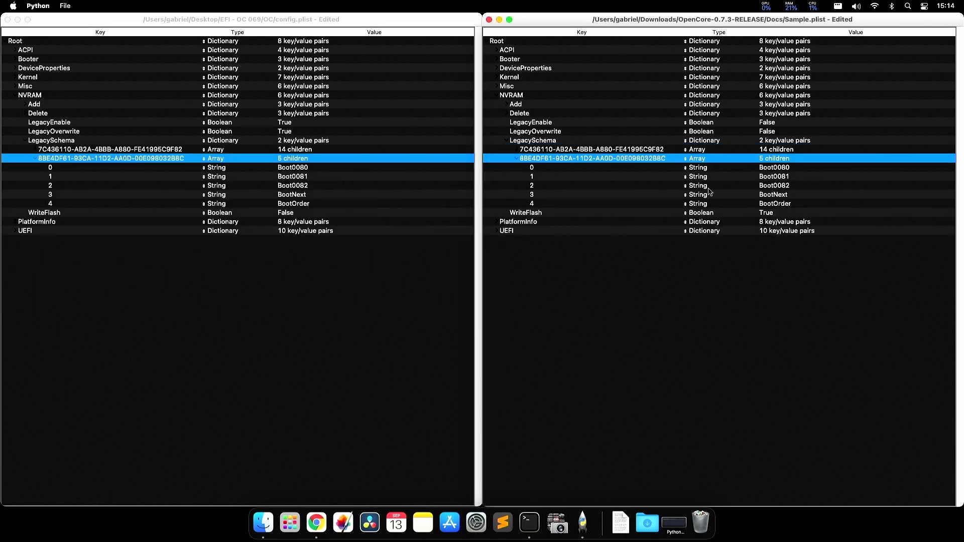
- Go through the 8BE4DF61 array entries from Boot0080 to BootOrder in config.plist and Sample.plist
key(super+grave)
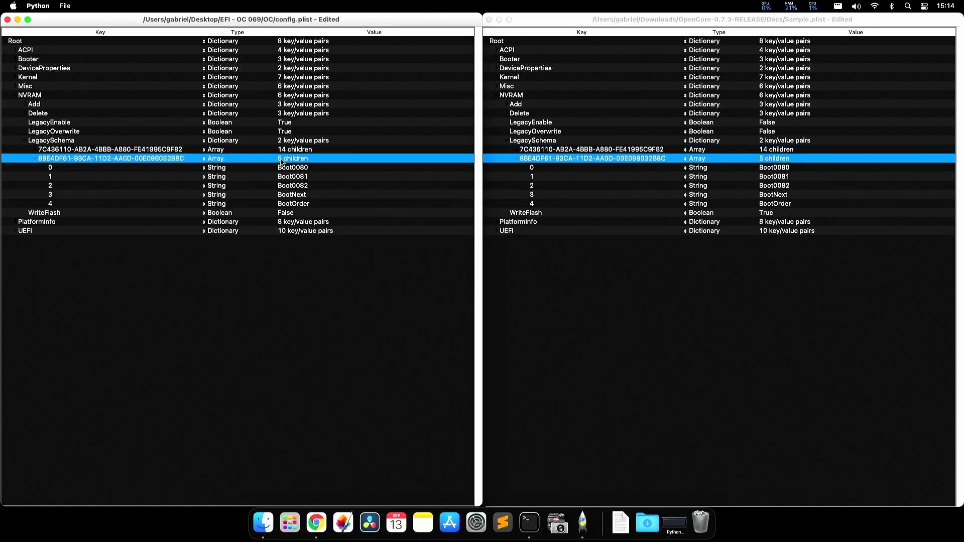
key(Down)
key(Down)
key(Down)
key(Down)
key(Down)
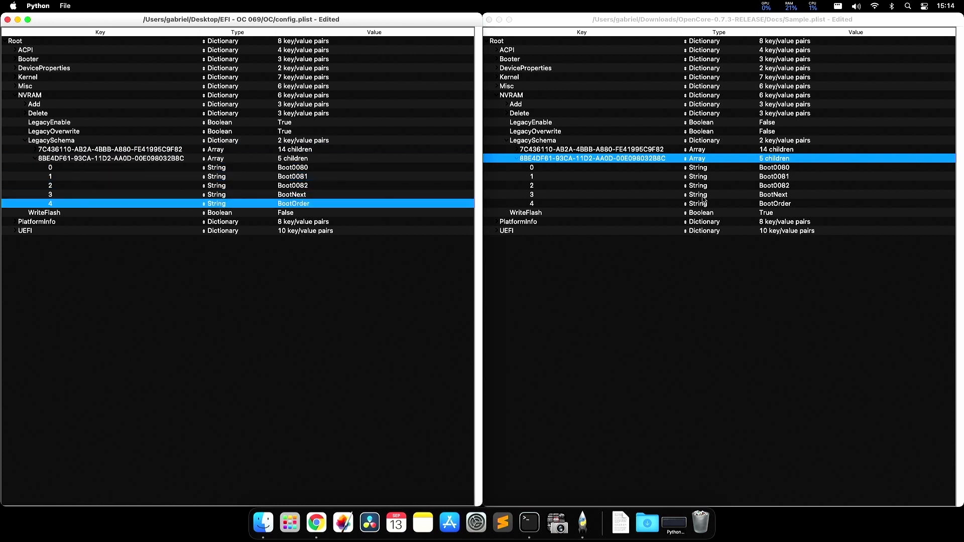
key(super+grave)
key(Down)
key(Down)
key(Down)
key(Down)
key(Down)
- Recheck the 8BE4DF61 array from BootOrder back to Boot0080 in both files and compare the Boot0081 entries
key(super+grave)
key(Up)
key(Up)
key(Up)
key(Up)
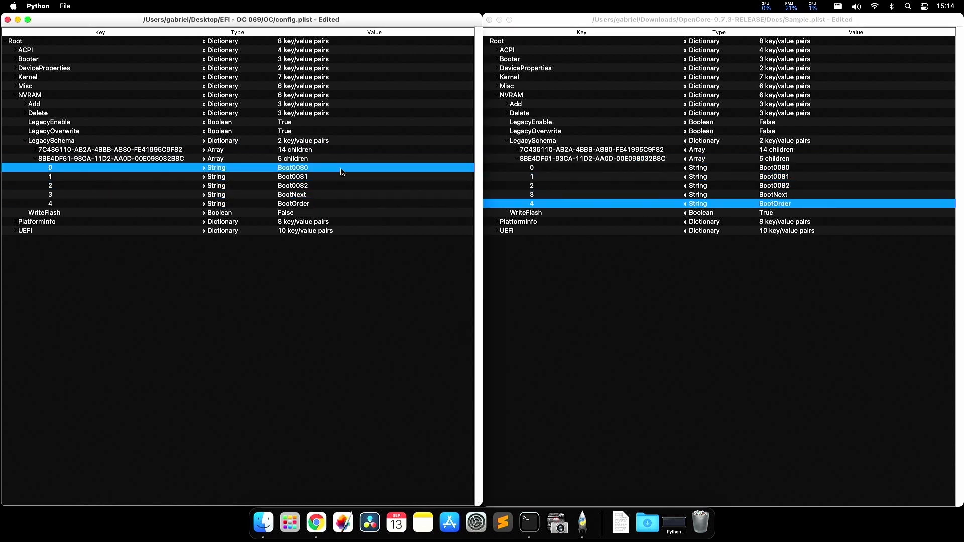
key(super+grave)
key(Up)
key(Up)
key(Up)
key(Up)
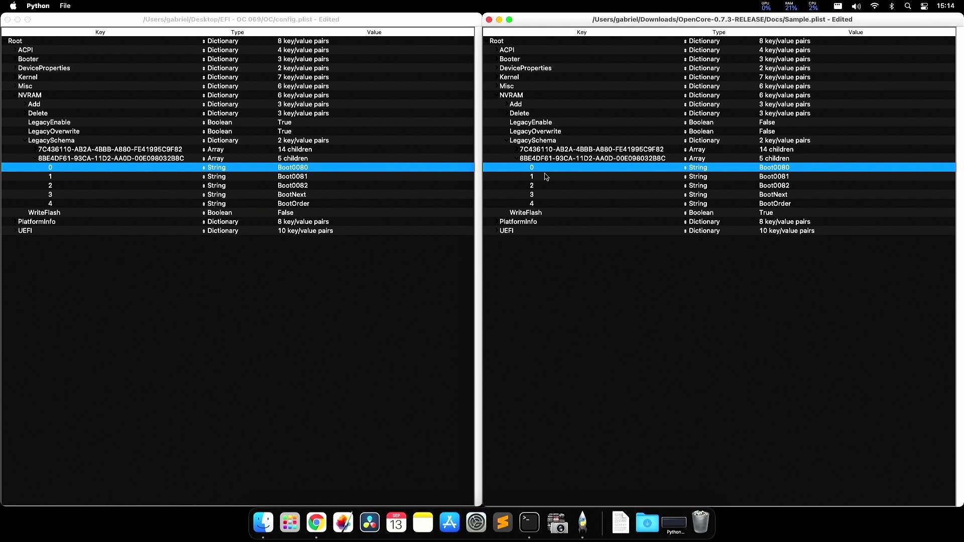
key(super+grave)
key(Down)
key(super+grave)
key(Down)
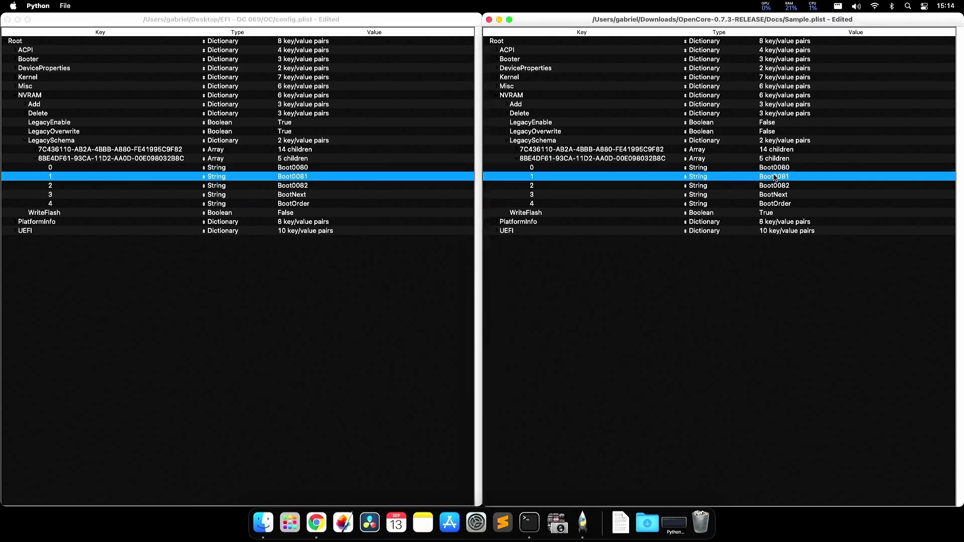
key(Up)
key(Up)
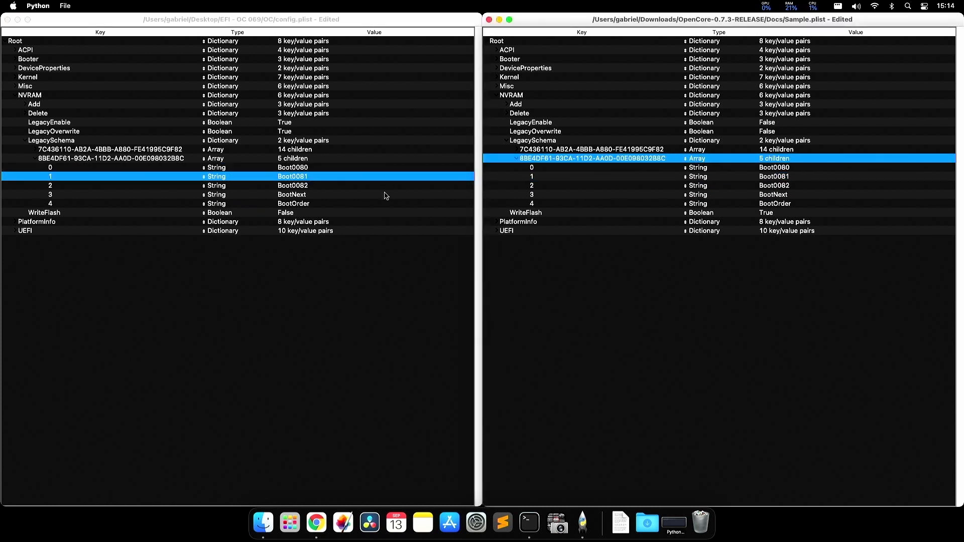
- Collapse the 8BE4DF61 array and LegacySchema in both files and select WriteFlash to compare its values
key(Left)
key(Left)
key(Left)
key(super+grave)
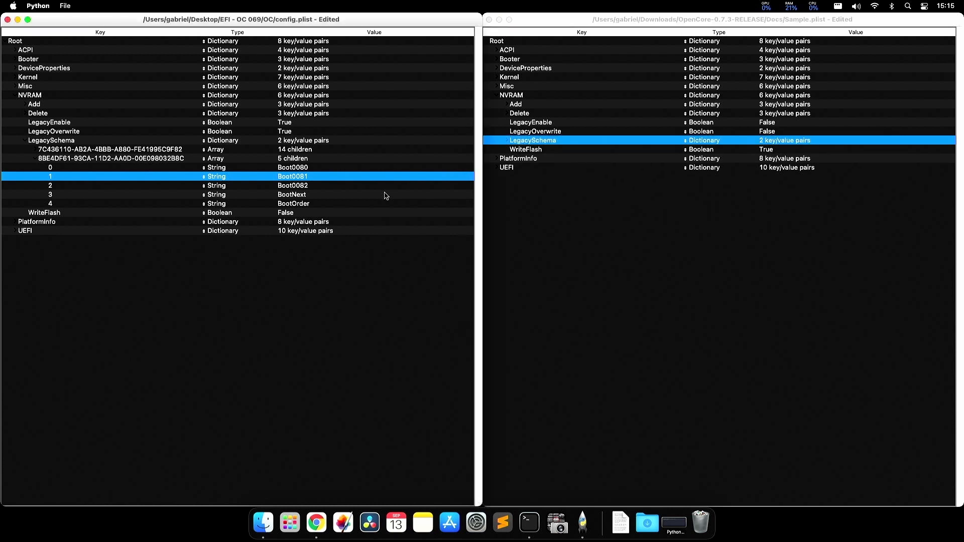
key(Up)
key(Up)
key(Left)
key(Left)
key(Left)
key(Down)
click(602, 150)
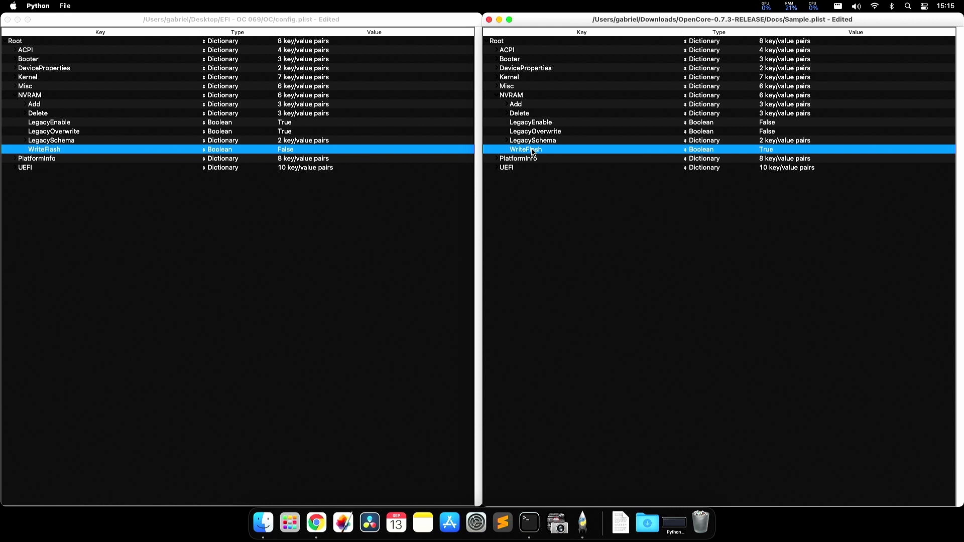
- Collapse NVRAM and expand PlatformInfo in both files
key(Left)
key(Left)
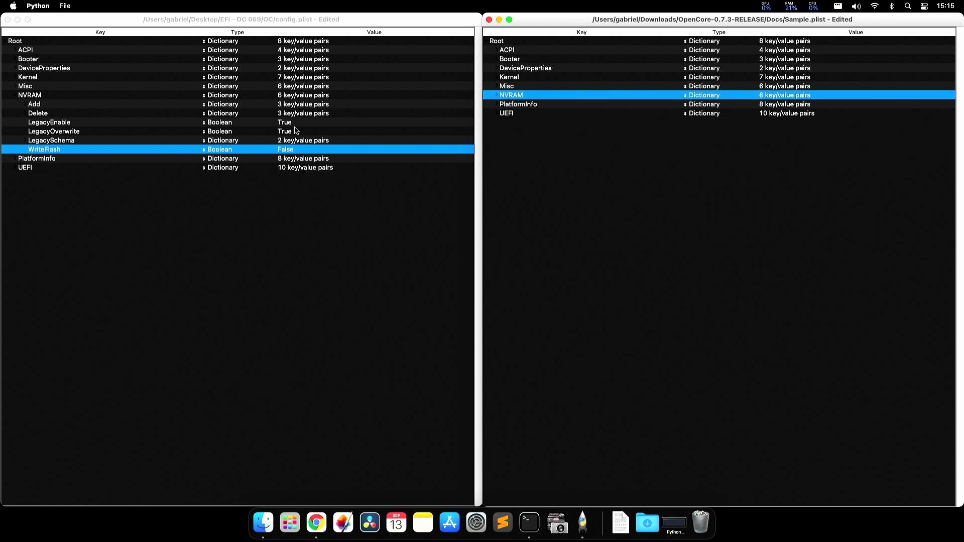
click(297, 131)
key(Left)
key(Left)
key(Down)
key(Right)
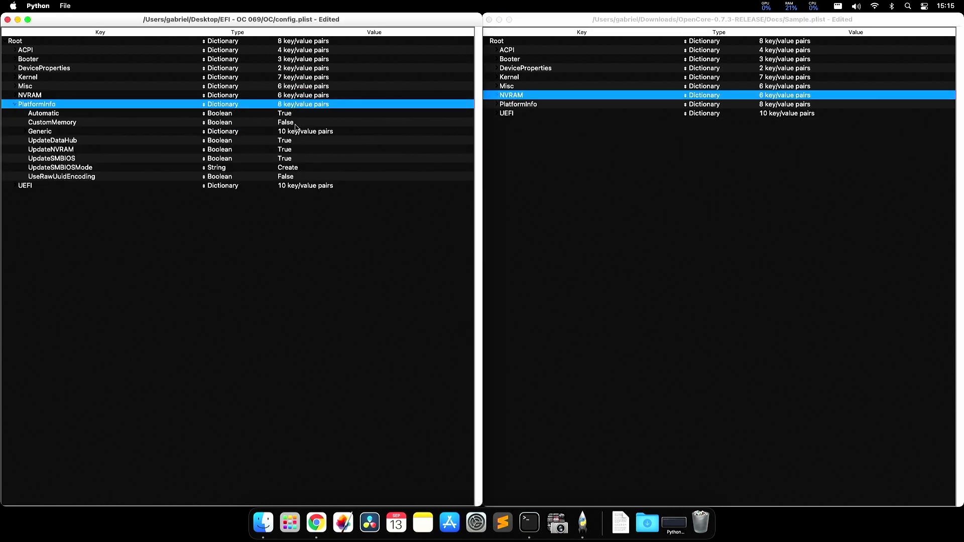
key(super+grave)
key(Down)
key(Right)
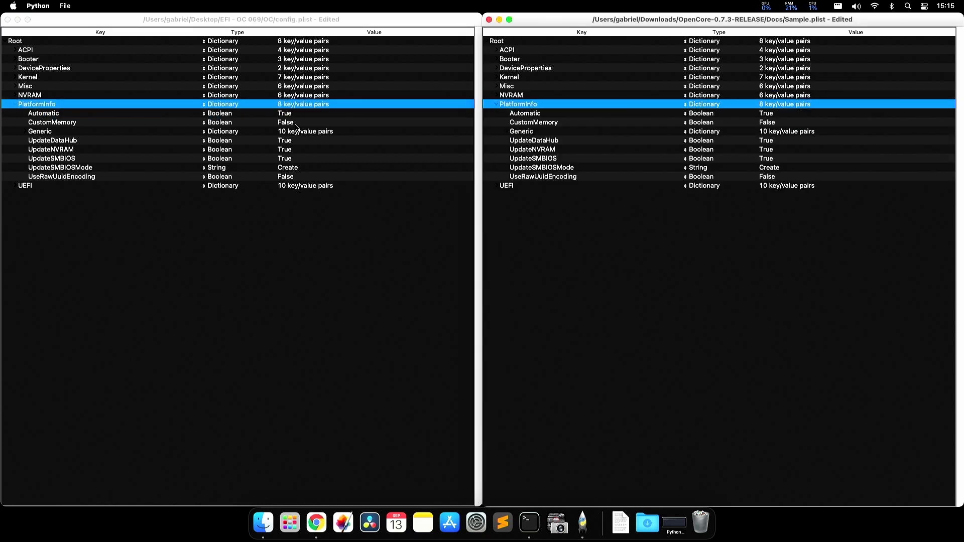
- Compare the PlatformInfo entry counts and the Automatic values in both files
click(263, 113)
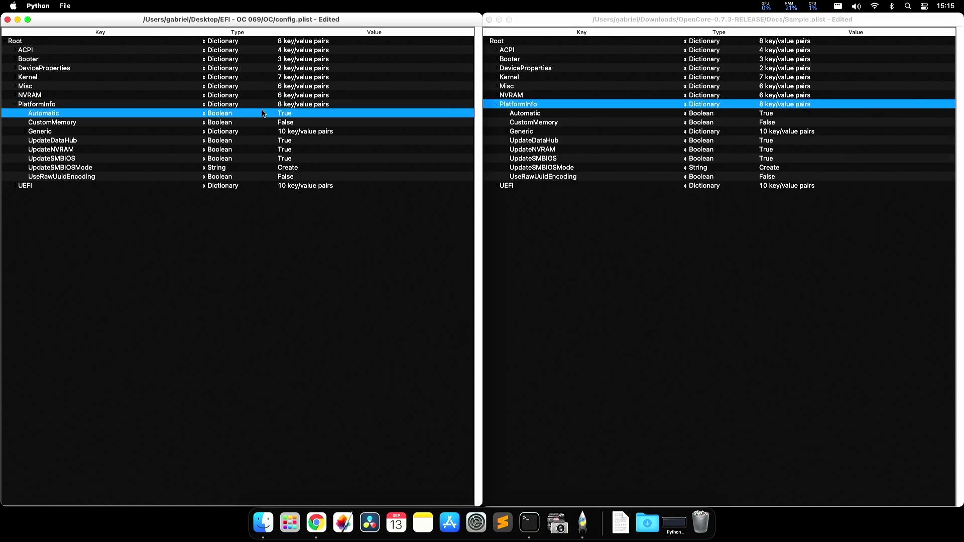
click(535, 115)
click(282, 106)
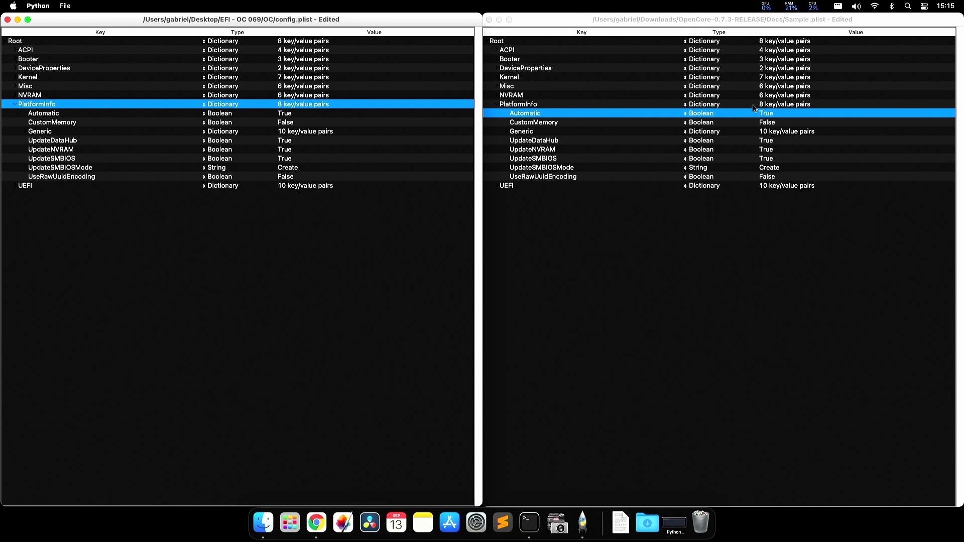
click(780, 103)
click(284, 116)
click(546, 114)
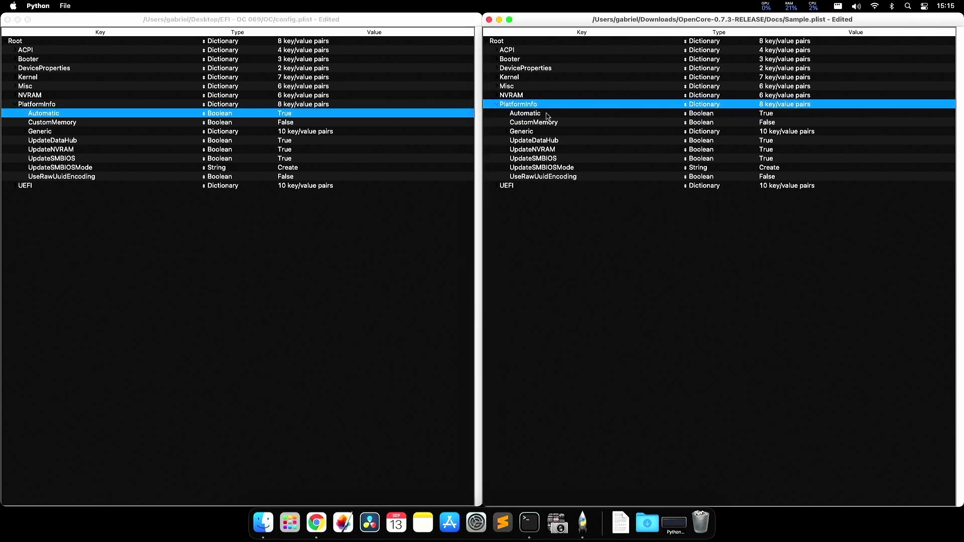
click(547, 115)
- Compare the PlatformInfo entries from Generic through UpdateSMBIOSMode in both files
click(391, 130)
click(540, 130)
click(407, 140)
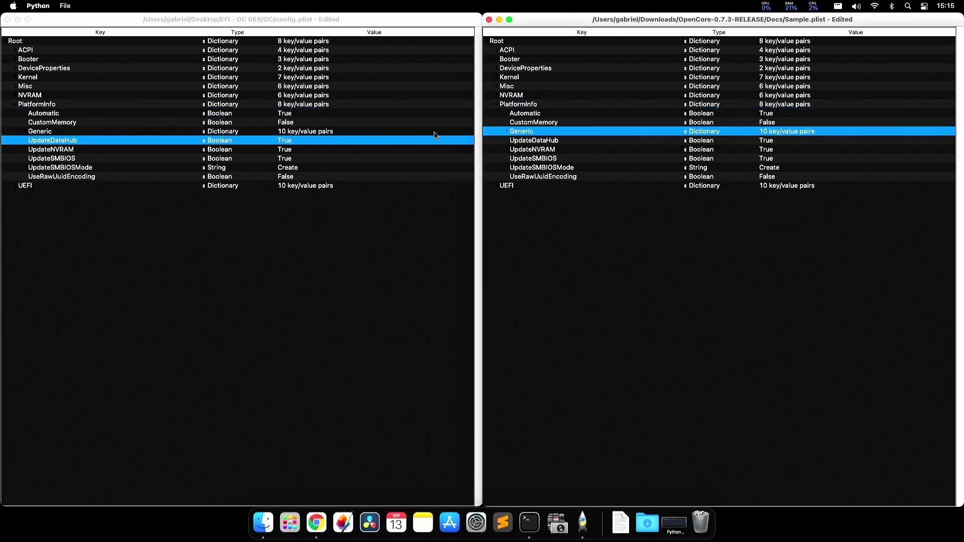
click(321, 134)
click(317, 141)
click(503, 141)
click(390, 150)
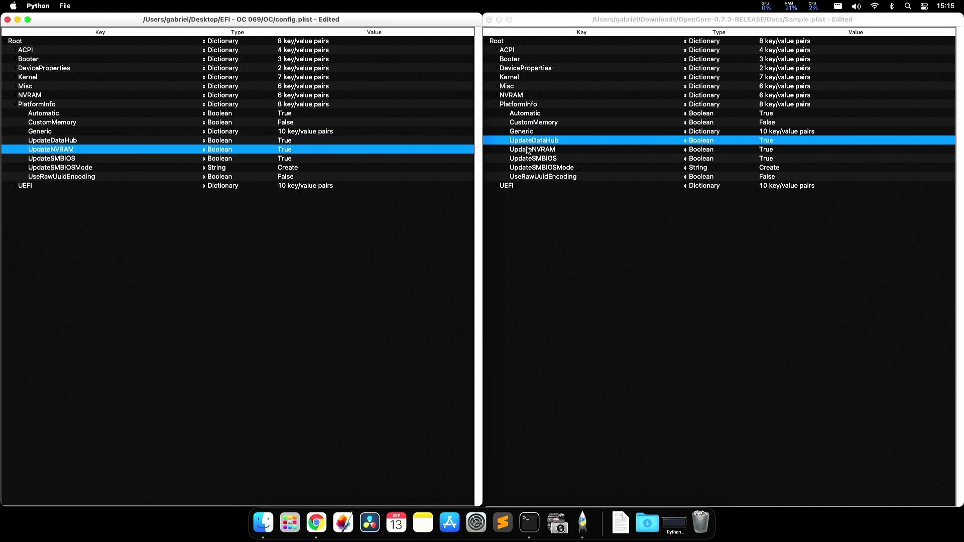
click(529, 151)
click(400, 158)
click(422, 168)
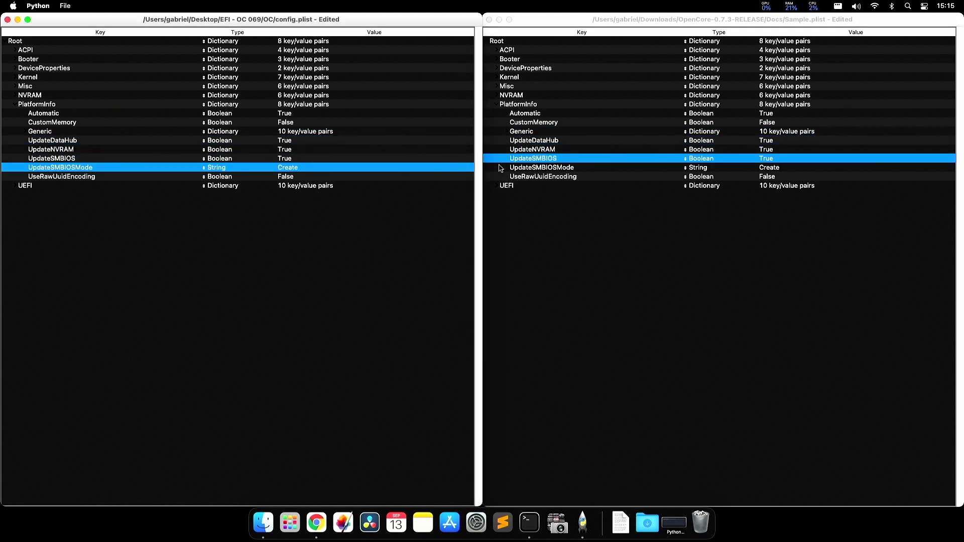
click(519, 168)
- Expand the Generic dictionary under PlatformInfo in both files and select AdviseFeatures in Sample.plist
click(42, 132)
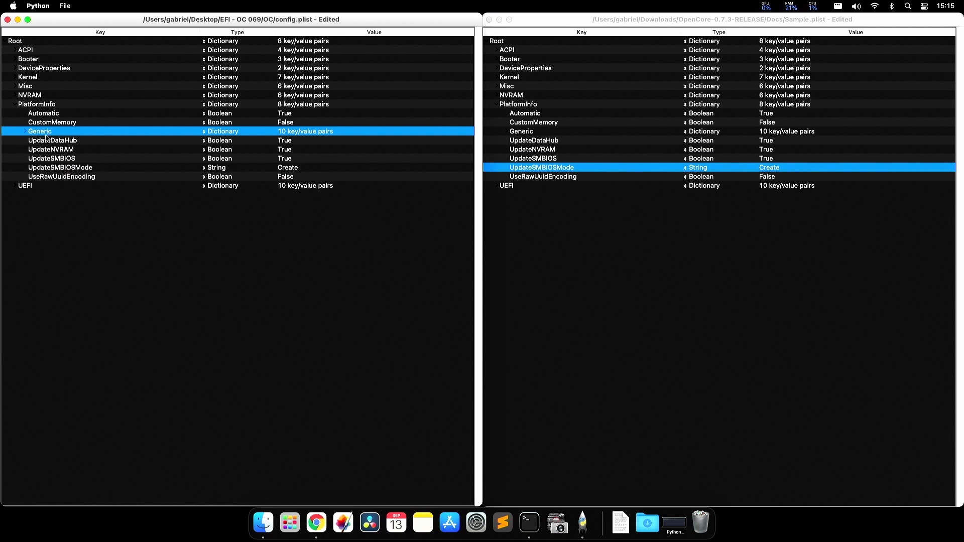
click(26, 132)
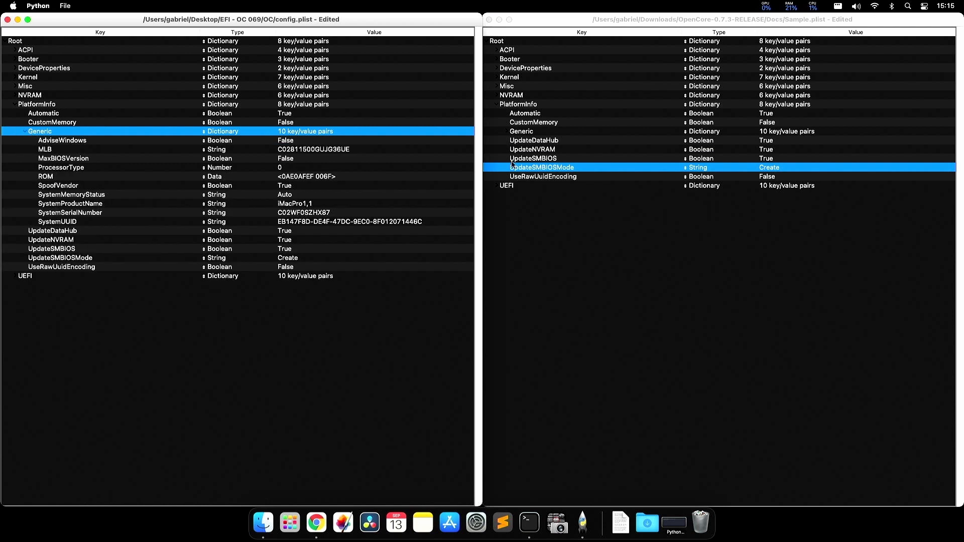
click(543, 134)
key(Right)
key(Down)
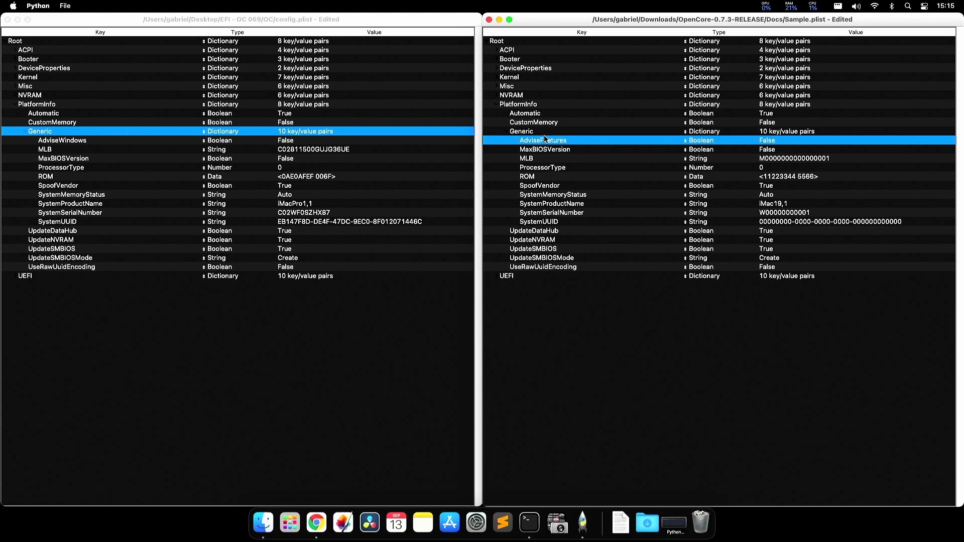
- Compare the Generic dictionaries' entry counts and check AdviseFeatures in Sample.plist against AdviseWindows in config.plist
click(308, 143)
click(285, 133)
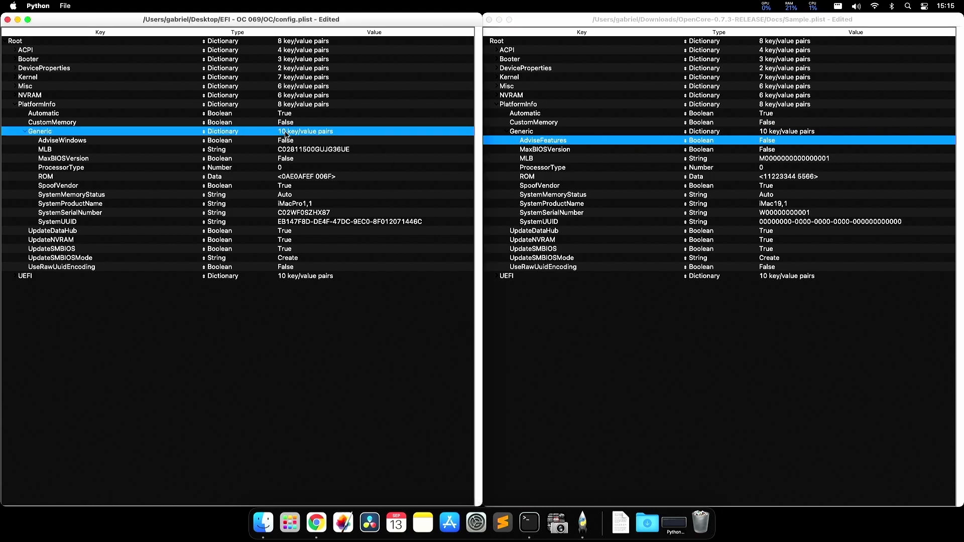
click(776, 132)
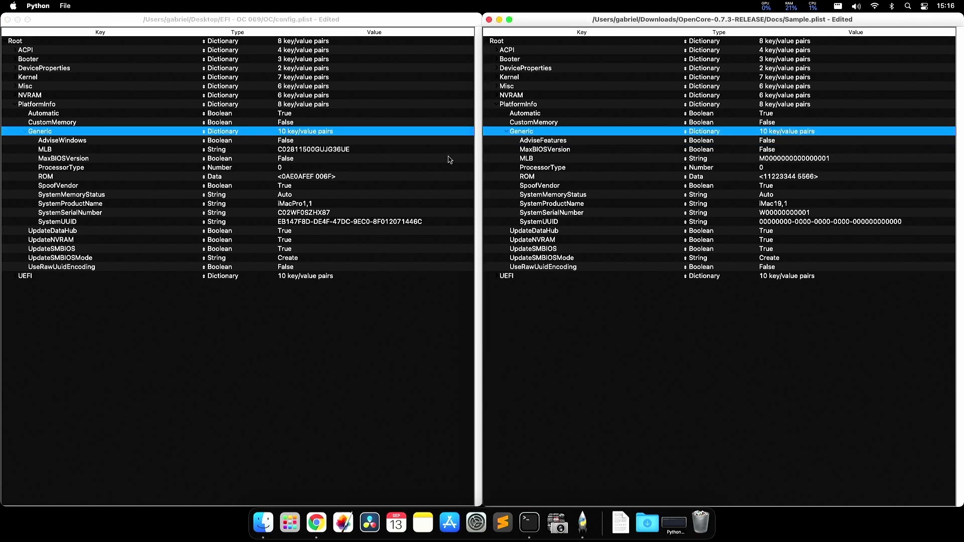
click(541, 143)
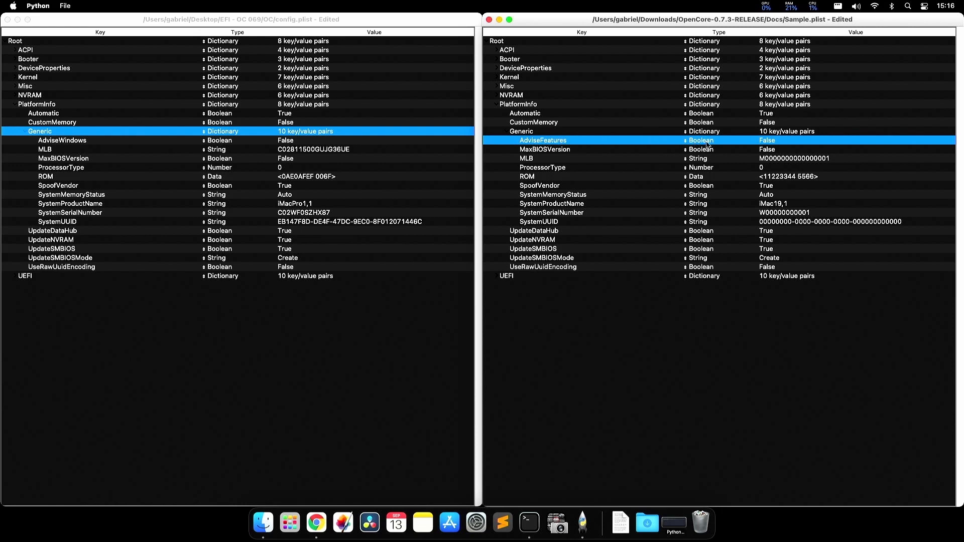
- Compare the entry counts of the Generic dictionaries and the AdviseWindows entry in config.plist
click(111, 142)
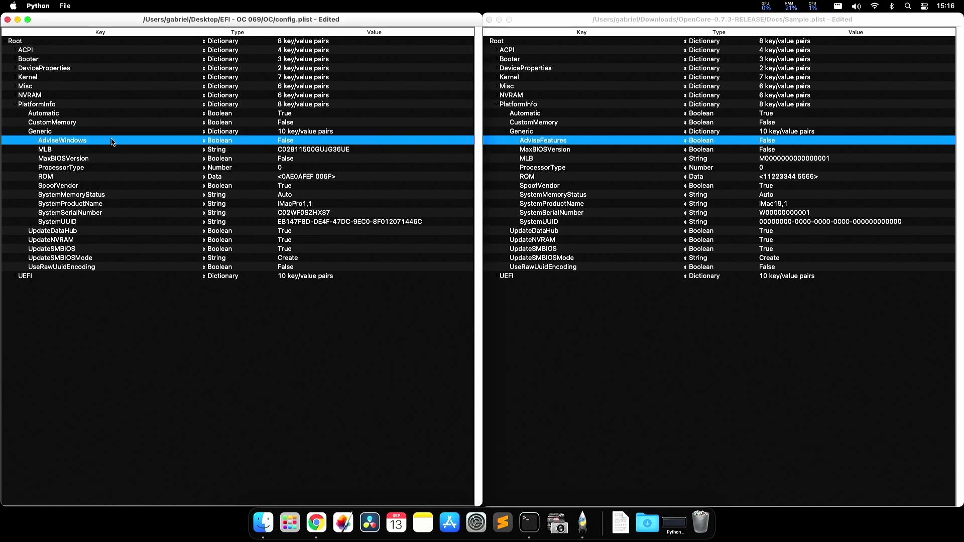
click(48, 131)
click(50, 141)
click(309, 133)
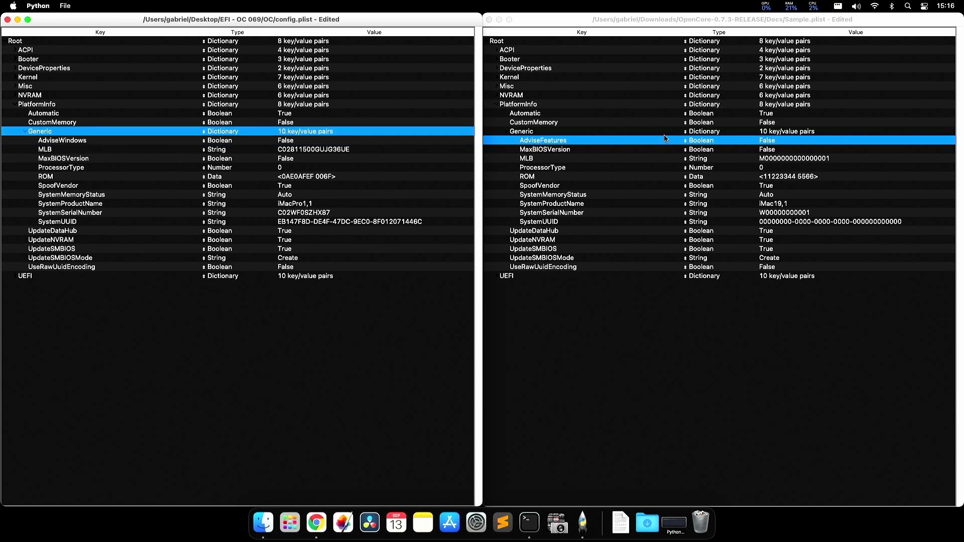
click(747, 131)
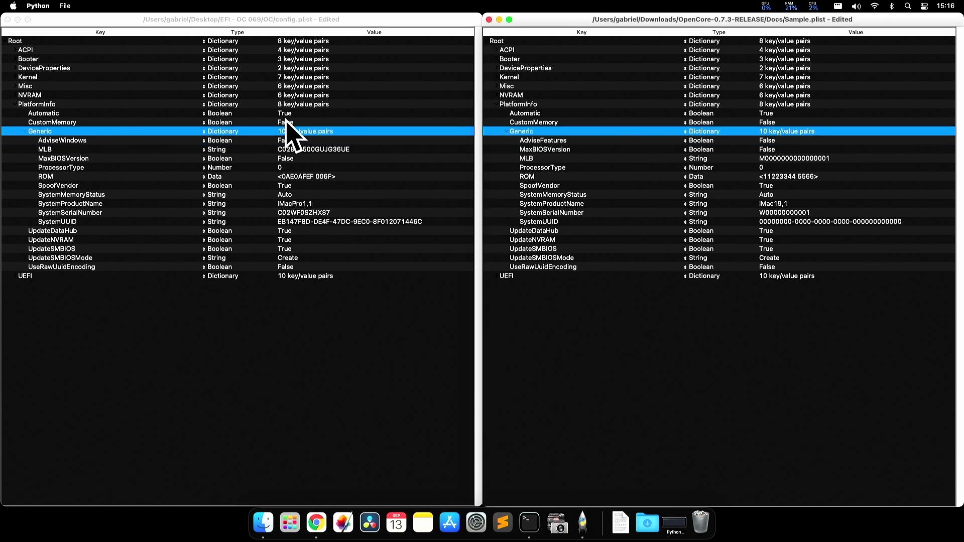
- Delete the AdviseWindows entry from the Generic dictionary in config.plist
click(534, 142)
click(317, 146)
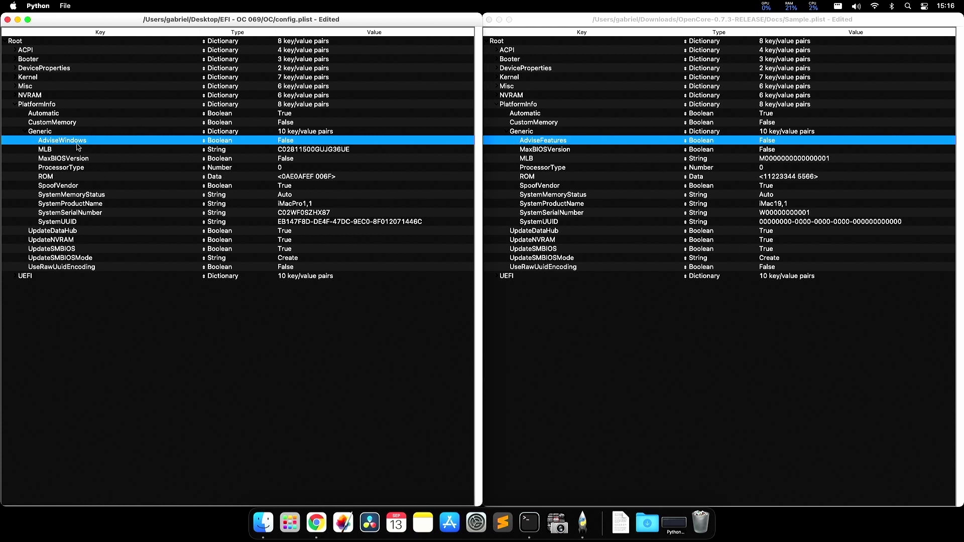
key(BackSpace)
- Search the keys of config.plist for AdviseFeatures, using the key name copied from Sample.plist, and close the search
click(559, 142)
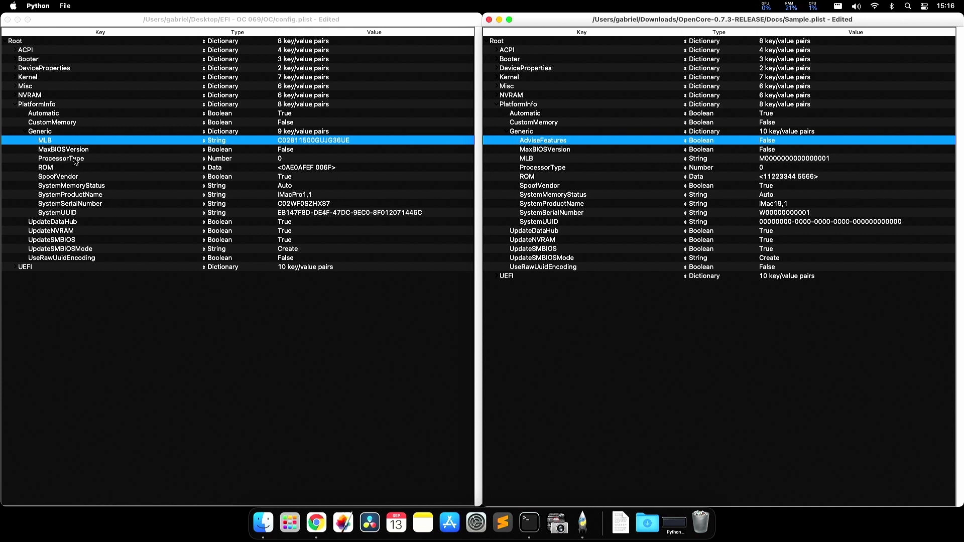
double_click(543, 142)
key(super+c)
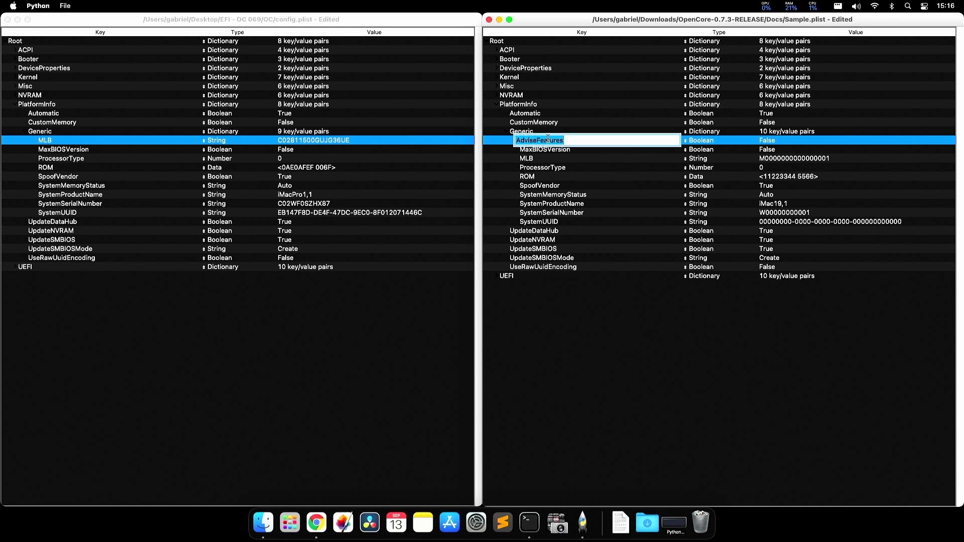
click(198, 141)
key(super+f)
key(super+v)
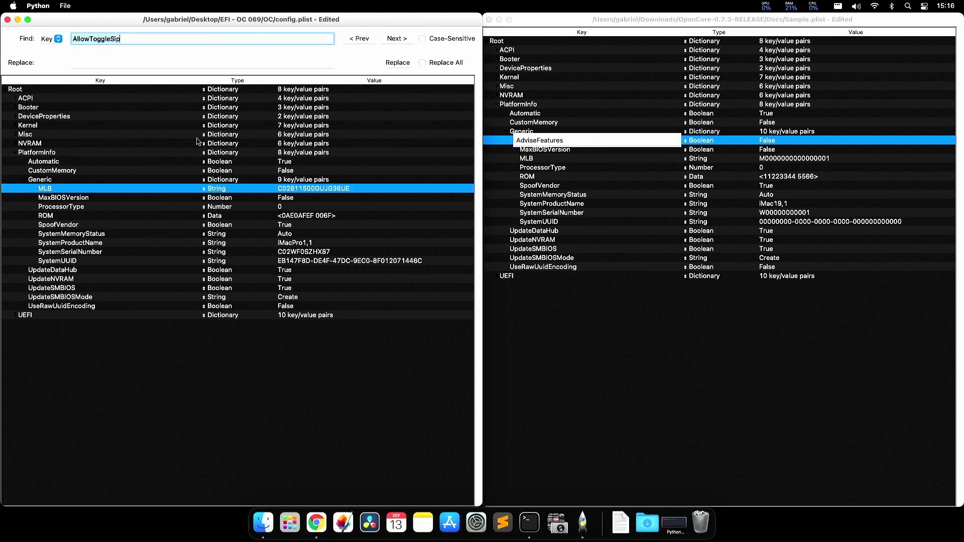
key(Return)
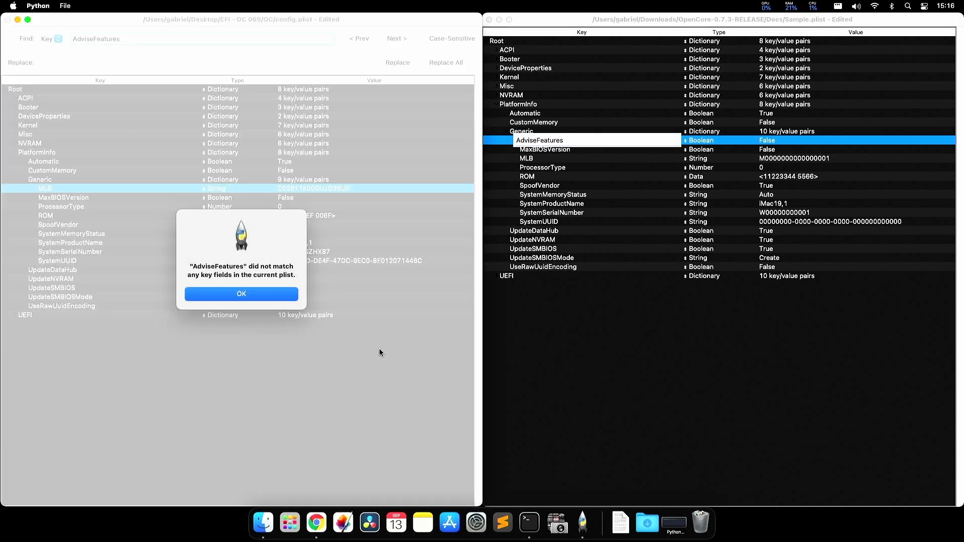
click(239, 293)
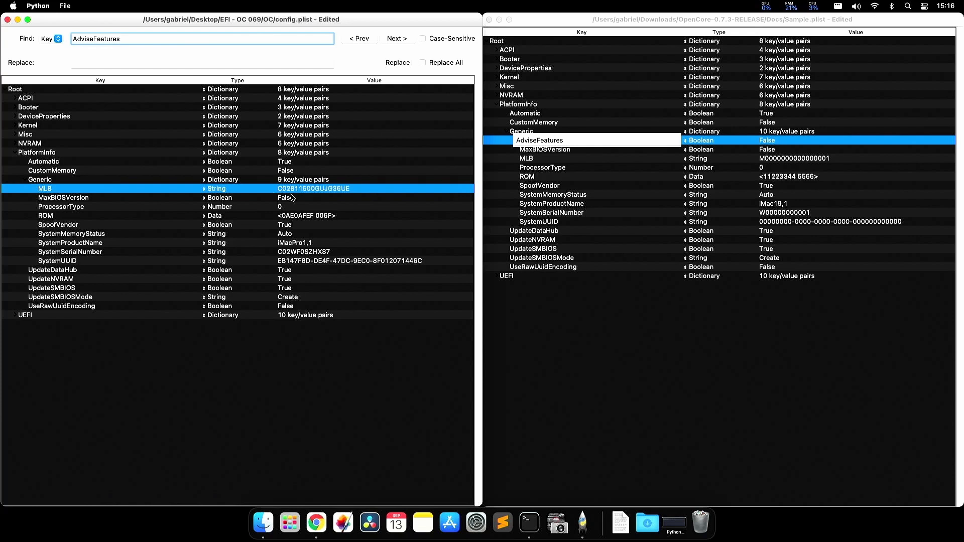
key(super+f)
- Copy the AdviseFeatures entry from Sample.plist into the Generic dictionary under PlatformInfo in config.plist
click(535, 187)
click(544, 141)
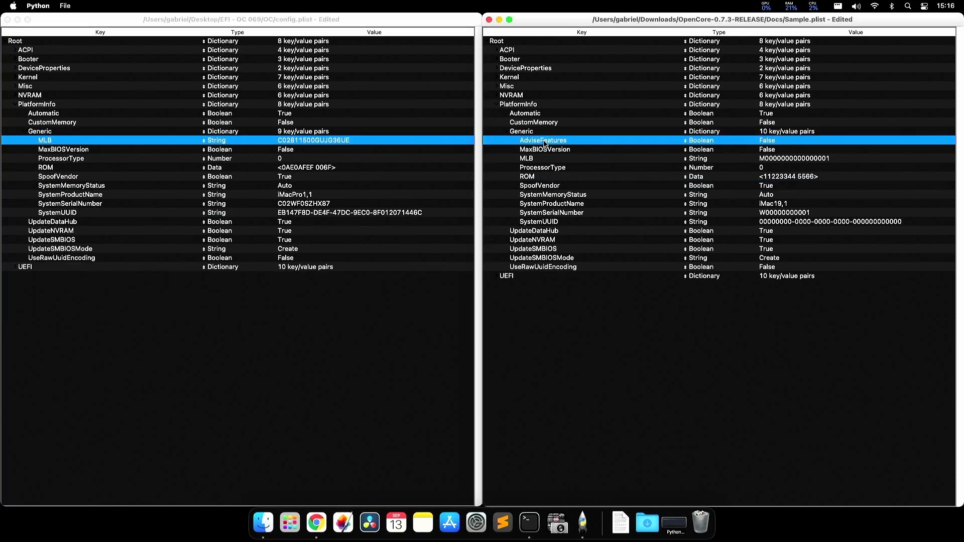
click(70, 131)
key(super+v)
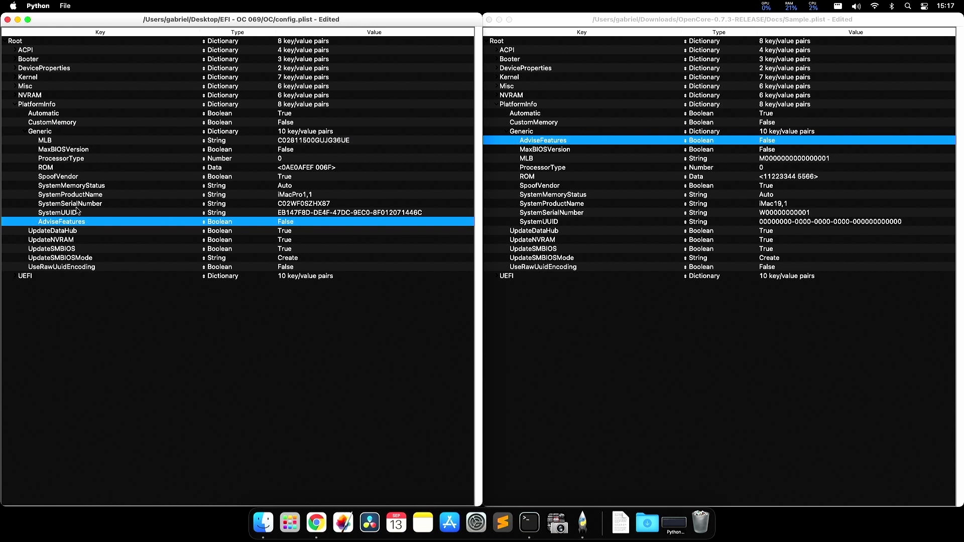
- Move AdviseFeatures to the first place in config.plist's Generic dictionary and check it against Sample.plist
click(49, 134)
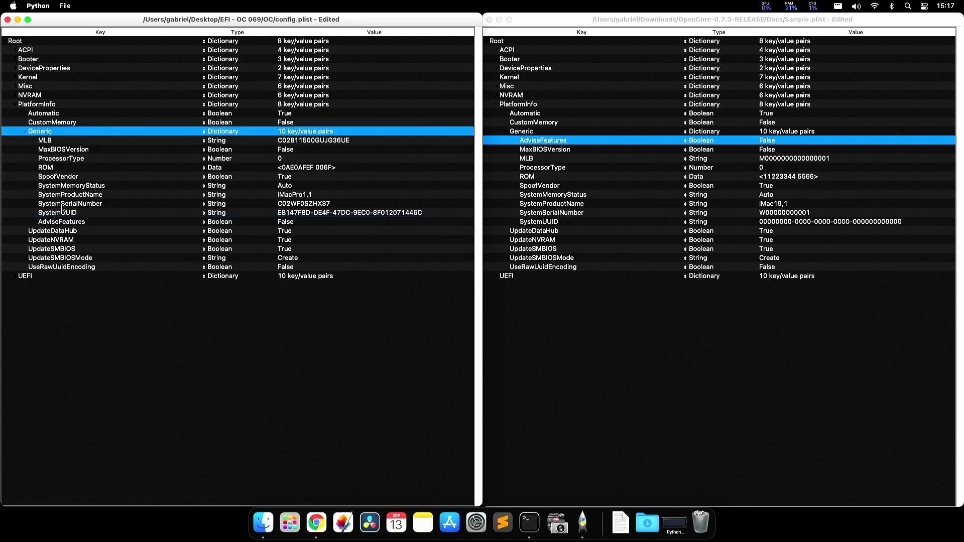
click(63, 221)
drag(96, 221, 119, 144)
click(548, 142)
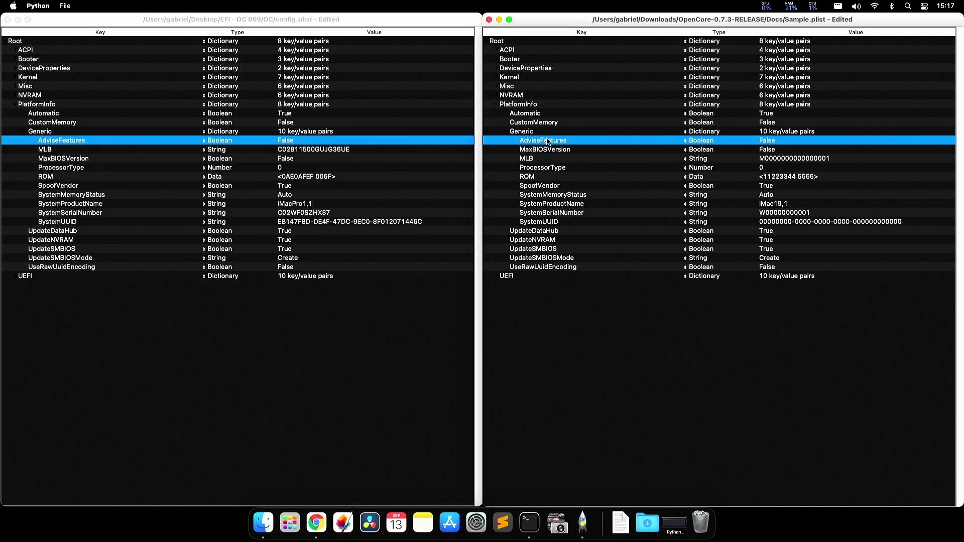
- Compare the remaining Generic entries, from MLB and MaxBIOSVersion through SystemSerialNumber, in both files
click(543, 150)
click(413, 150)
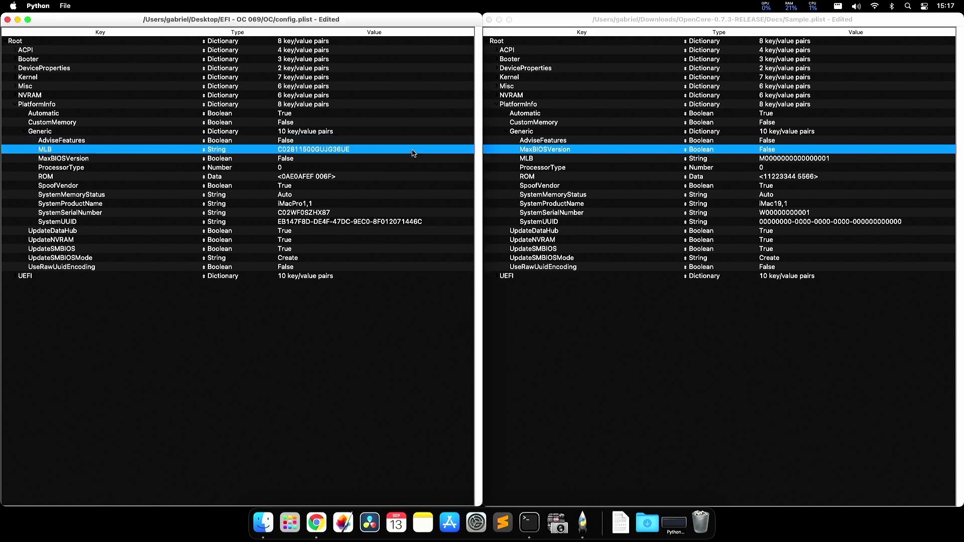
key(Down)
key(super+grave)
key(Down)
key(Down)
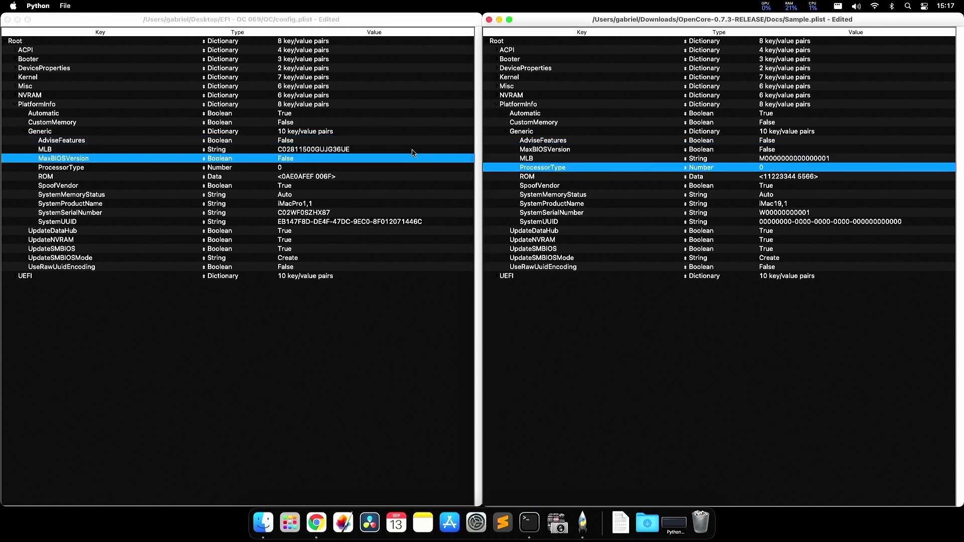
key(super+grave)
key(Down)
key(Down)
key(super+grave)
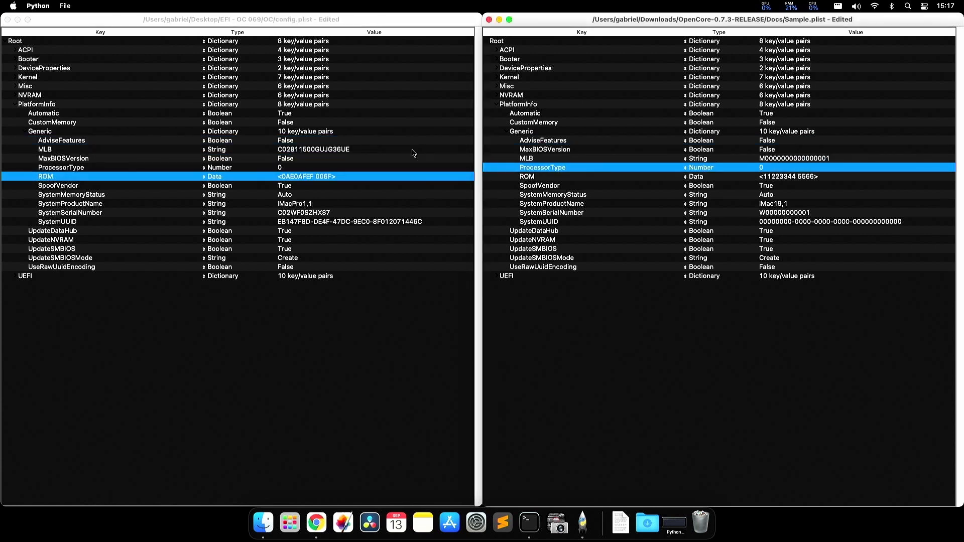
key(Down)
key(super+grave)
key(Down)
key(super+grave)
key(Down)
key(super+grave)
key(Down)
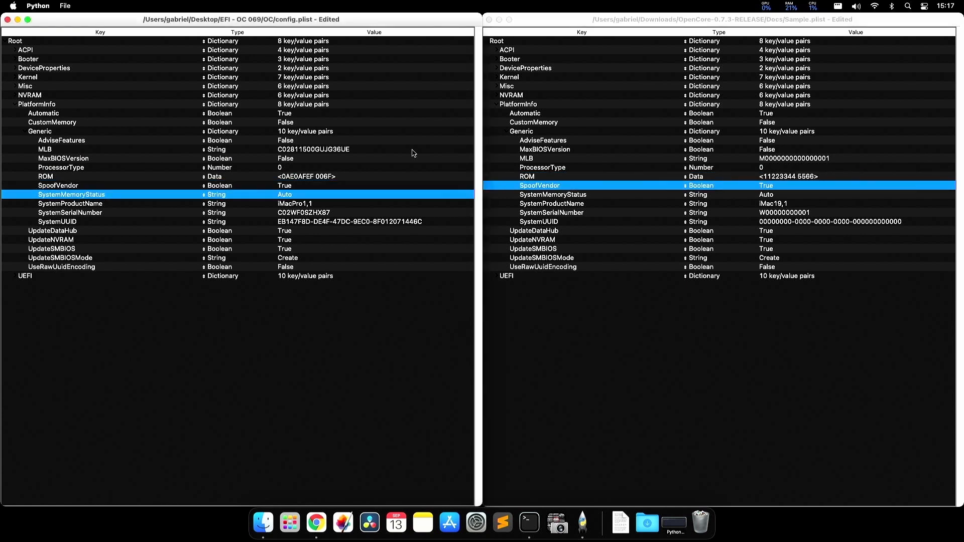
key(super+grave)
key(Down)
key(super+grave)
key(Down)
key(super+grave)
key(Down)
key(super+grave)
key(Down)
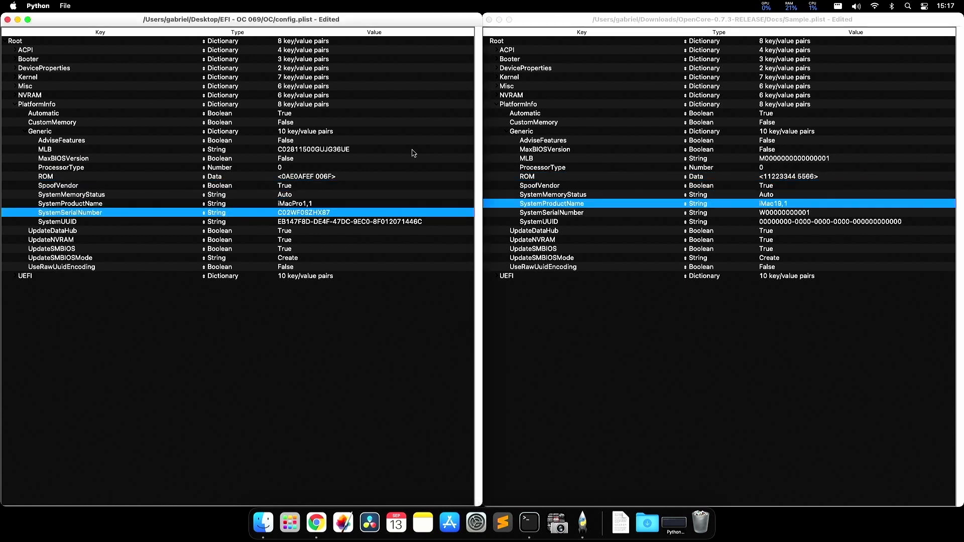
key(super+grave)
key(Down)
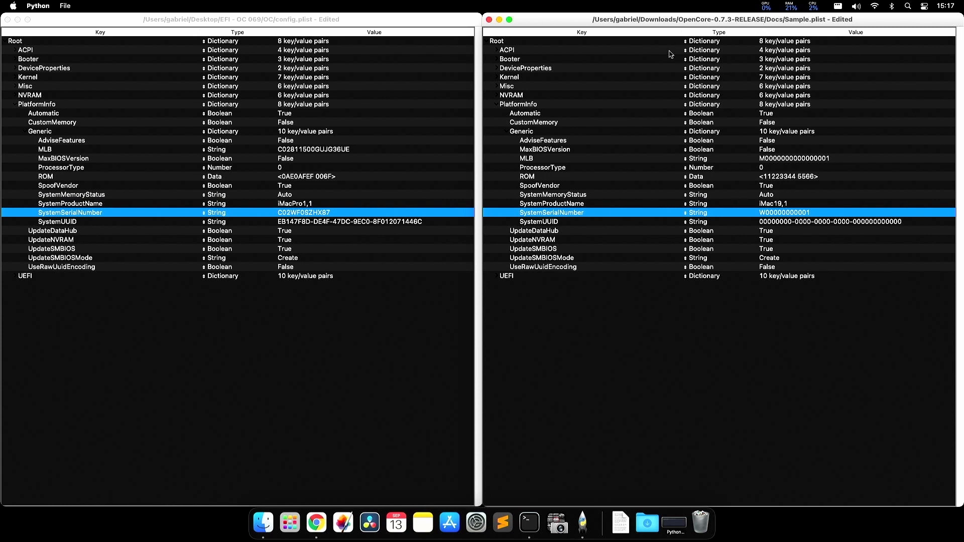
- Collapse the Generic and PlatformInfo dictionaries in Sample.plist
key(Left)
key(Left)
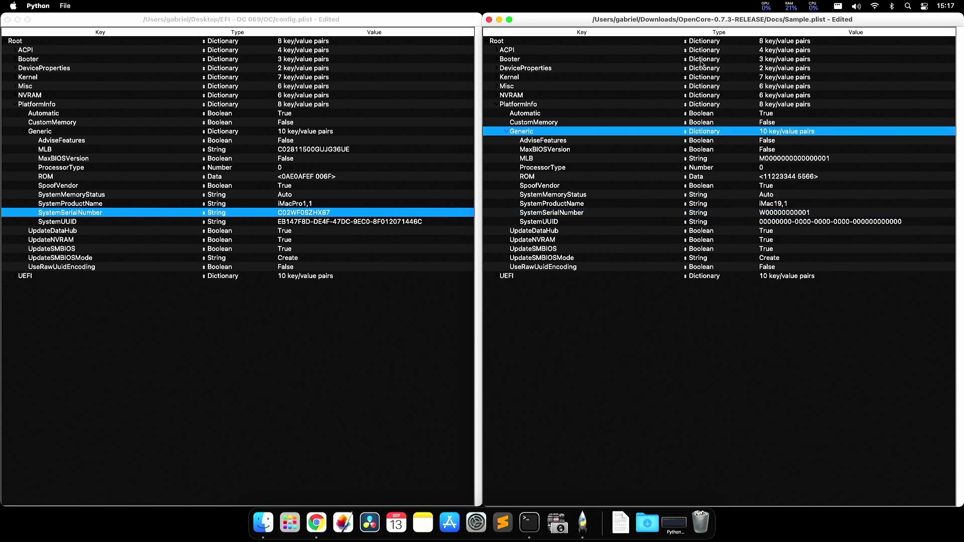
key(Left)
key(Left)
- Collapse the Generic and PlatformInfo dictionaries in config.plist
key(super+grave)
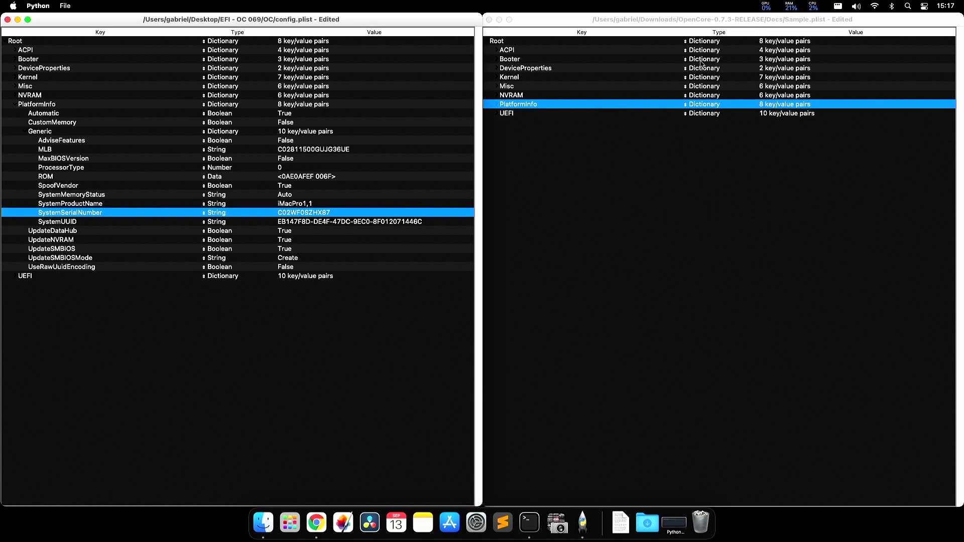
key(Up)
key(Up)
key(Up)
key(Up)
key(Left)
key(Left)
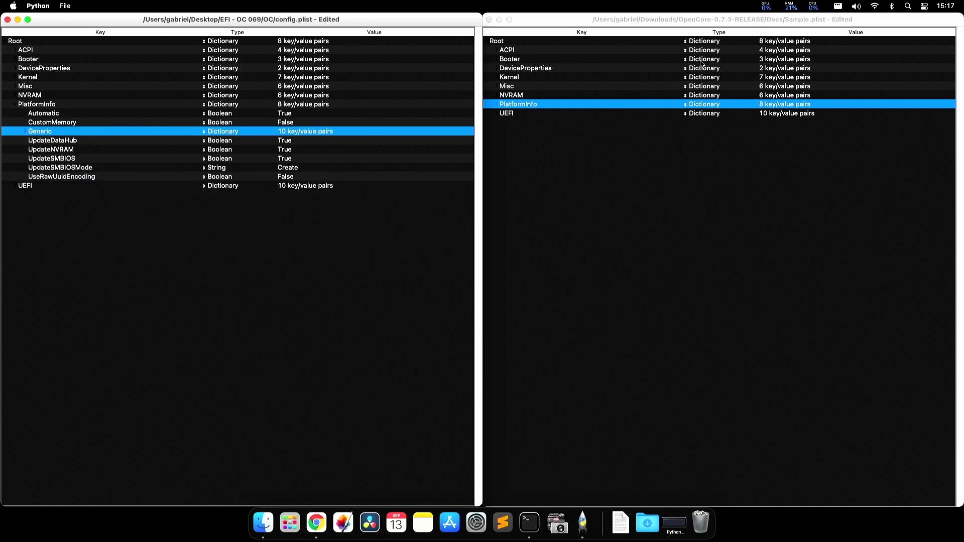
key(Down)
key(Down)
key(Down)
key(Down)
key(Up)
key(Up)
key(Up)
key(Up)
key(Up)
key(Up)
key(Up)
key(Left)
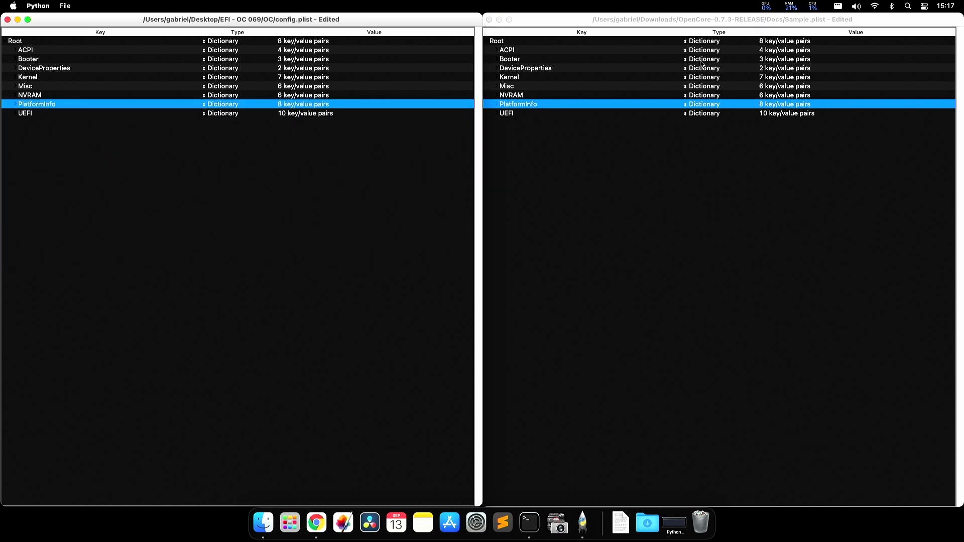
- Expand the UEFI dictionary in both config.plist and Sample.plist
key(Down)
key(Right)
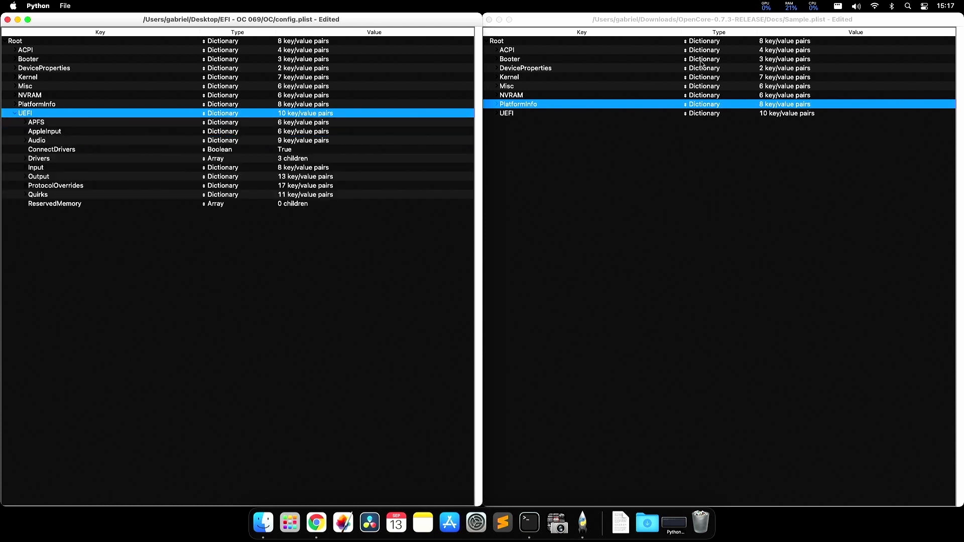
key(super+grave)
key(Down)
key(Right)
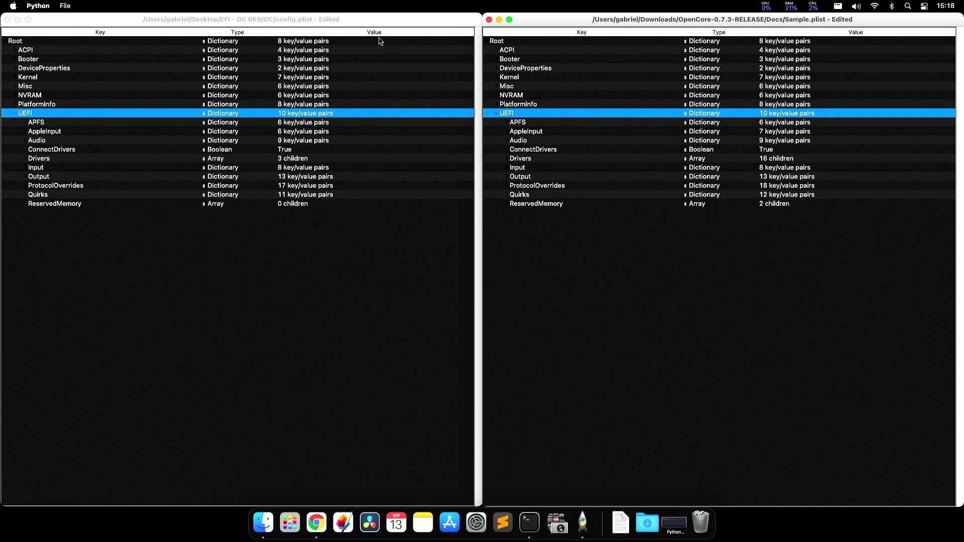
- Compare the UEFI entry counts in both files, checking the AppleInput dictionary in config.plist
click(316, 20)
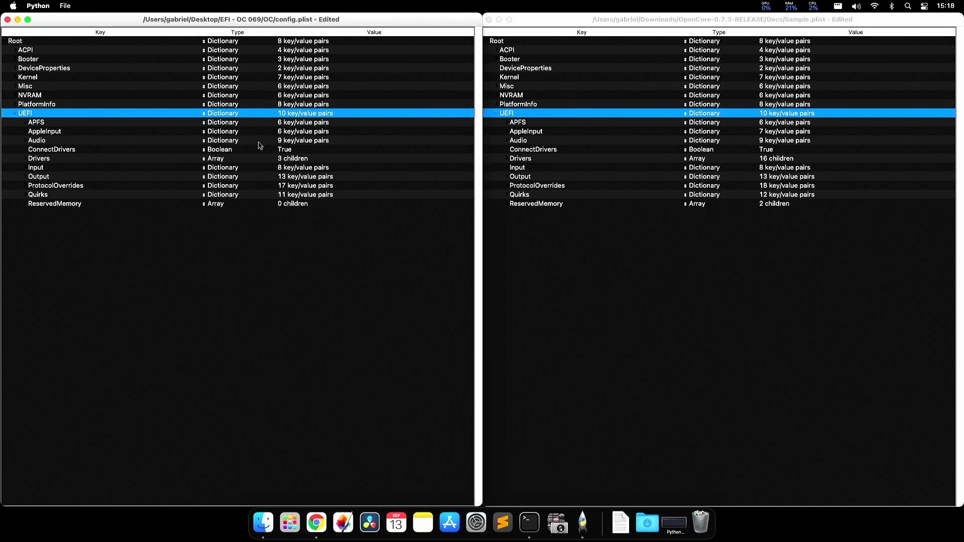
click(799, 30)
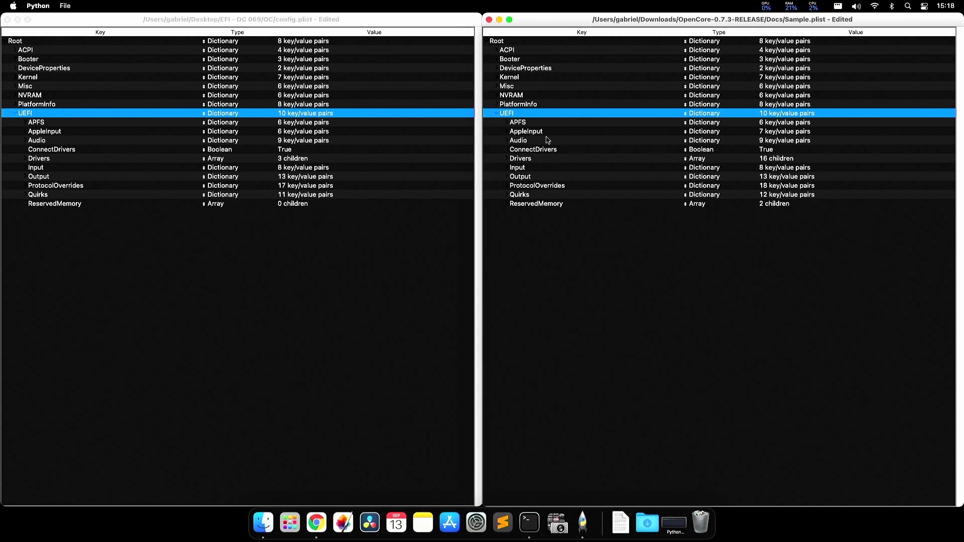
click(267, 131)
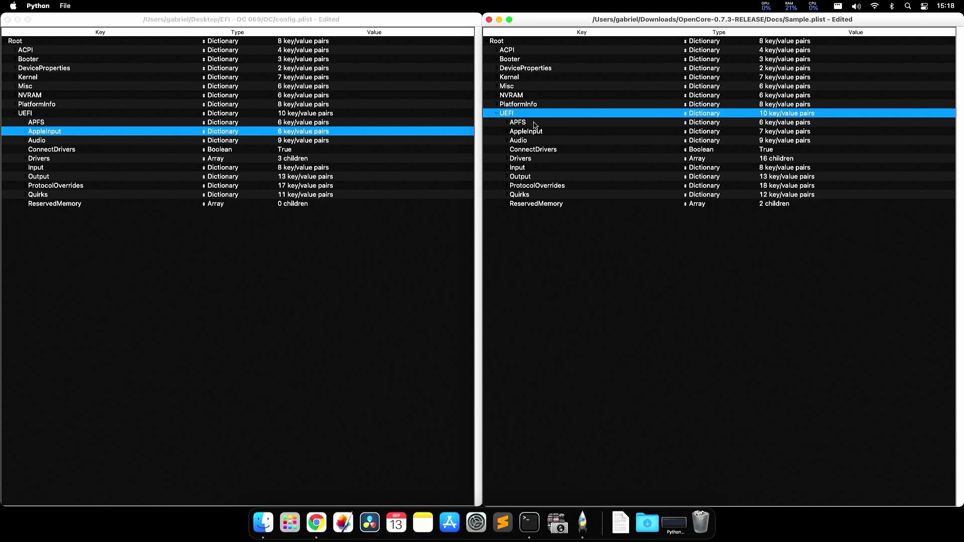
click(339, 115)
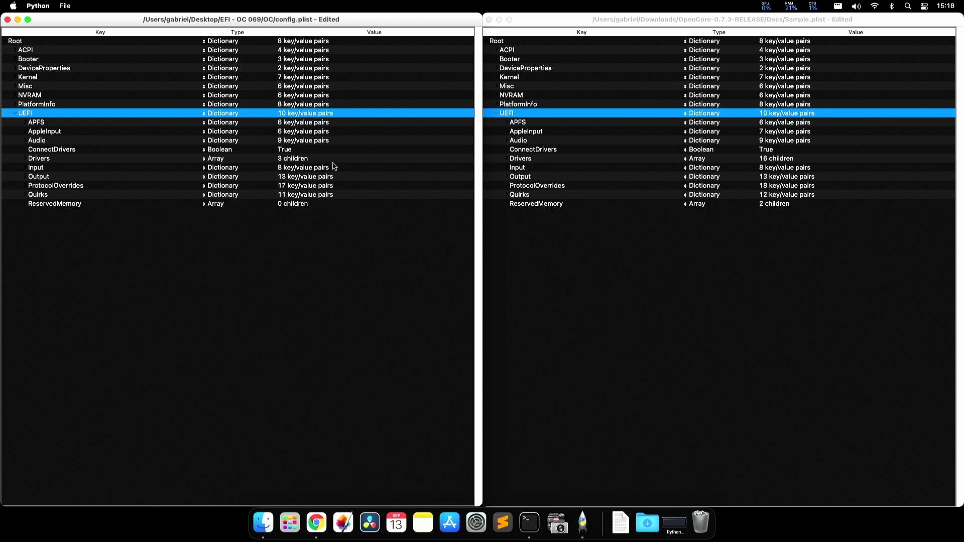
- Expand the APFS dictionary under UEFI in both files
click(189, 125)
click(522, 124)
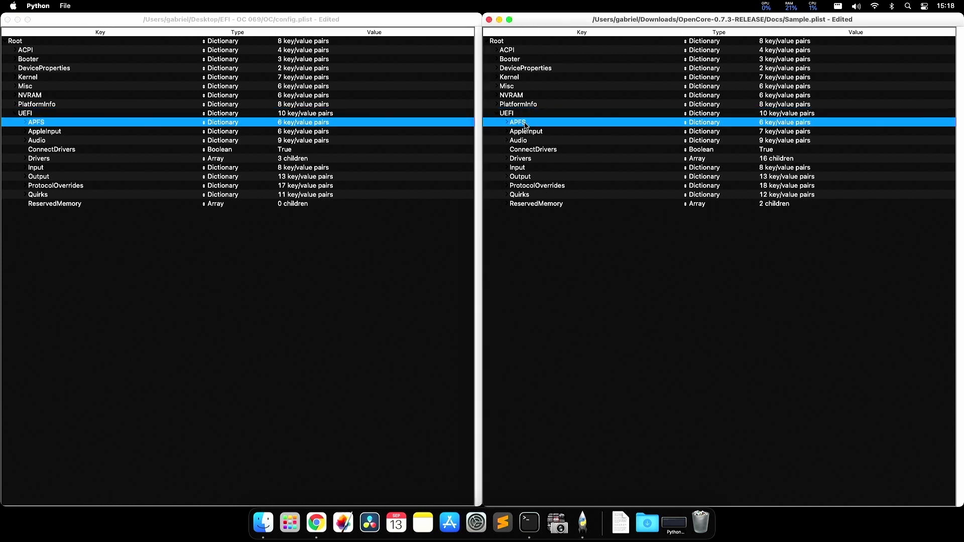
double_click(526, 126)
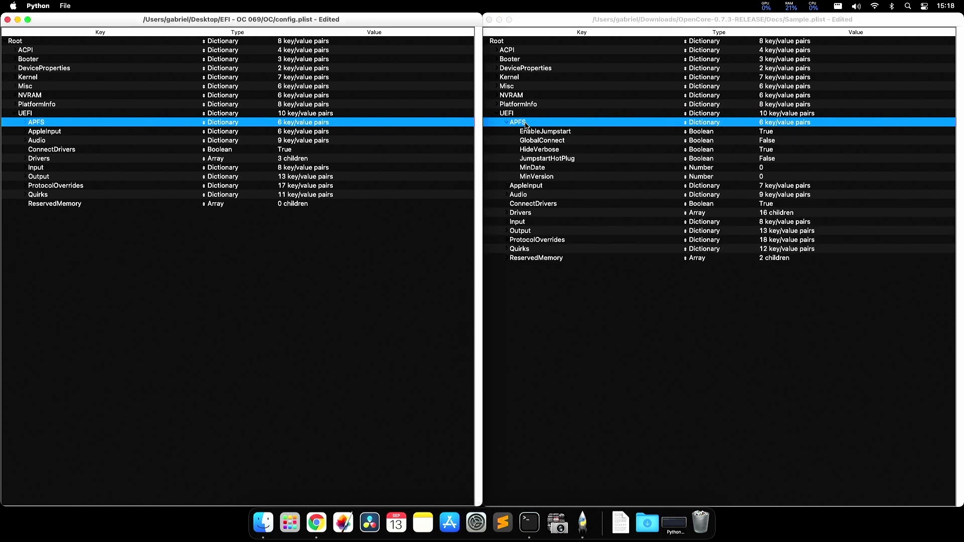
key(Right)
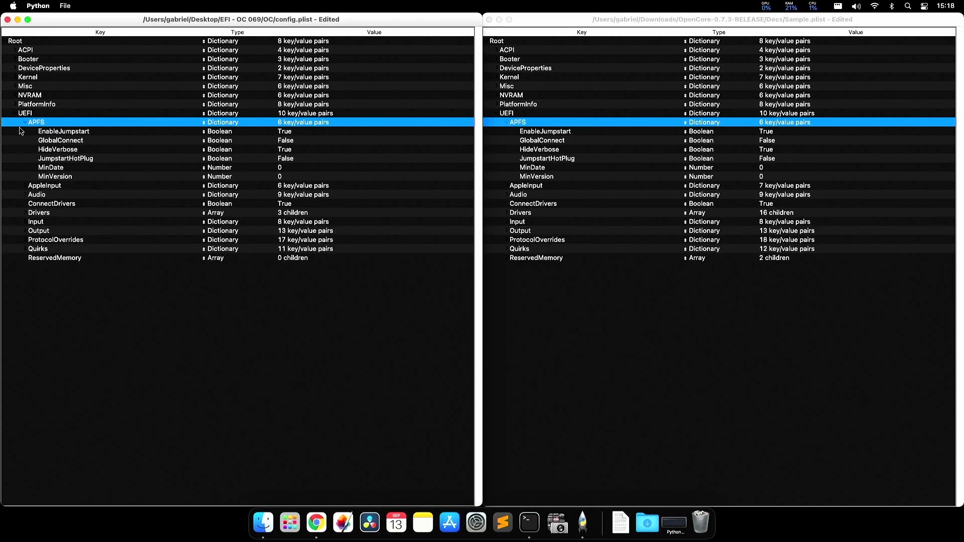
click(522, 125)
key(Left)
key(Right)
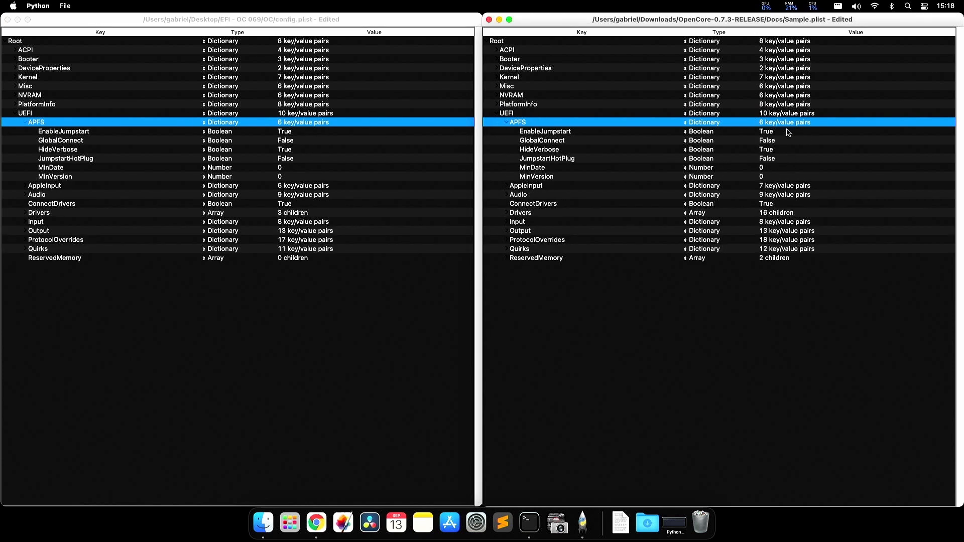
- Compare the APFS entries from EnableJumpstart to JumpstartHotPlug between config.plist and Sample.plist
click(119, 125)
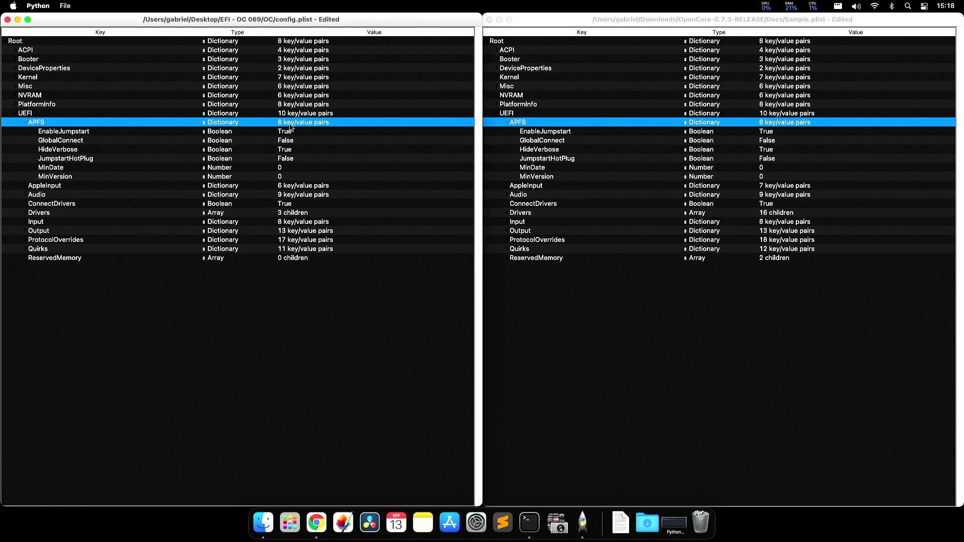
key(Down)
key(super+grave)
key(Down)
key(super+grave)
key(Down)
key(super+grave)
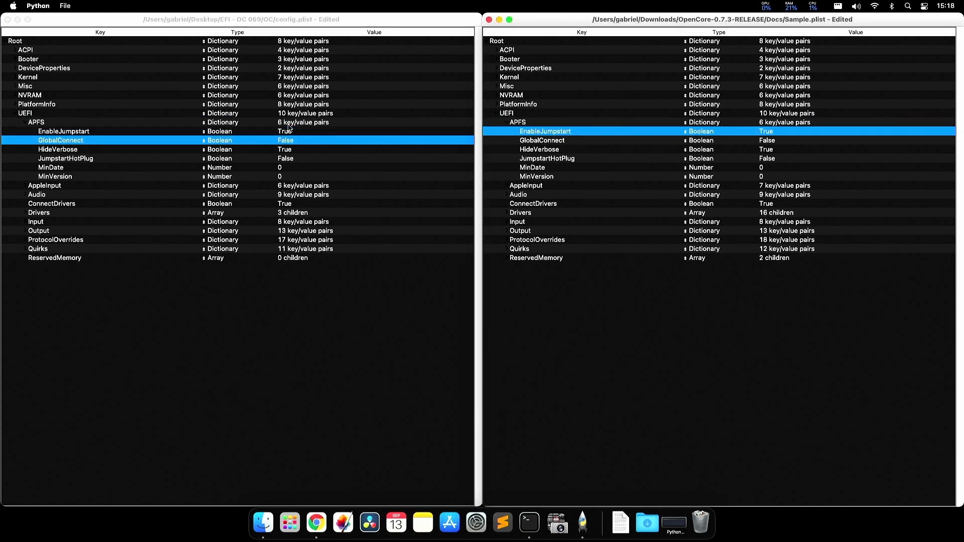
key(Down)
key(Down)
key(Down)
key(super+grave)
key(Down)
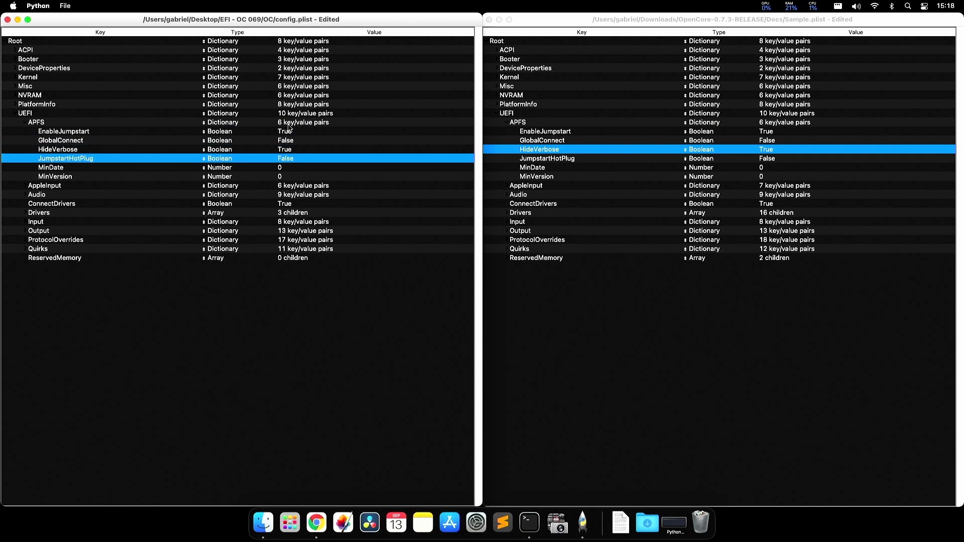
key(super+grave)
key(Down)
click(519, 105)
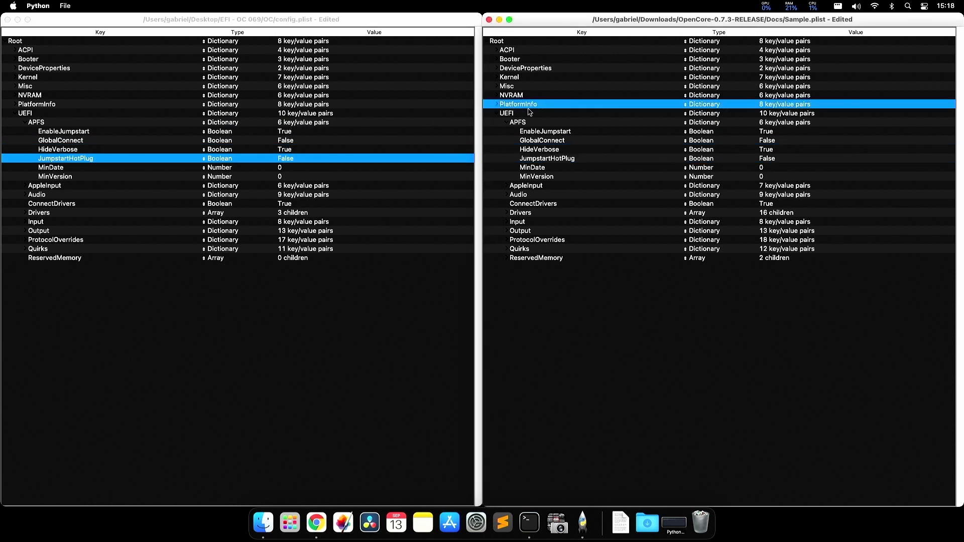
click(561, 161)
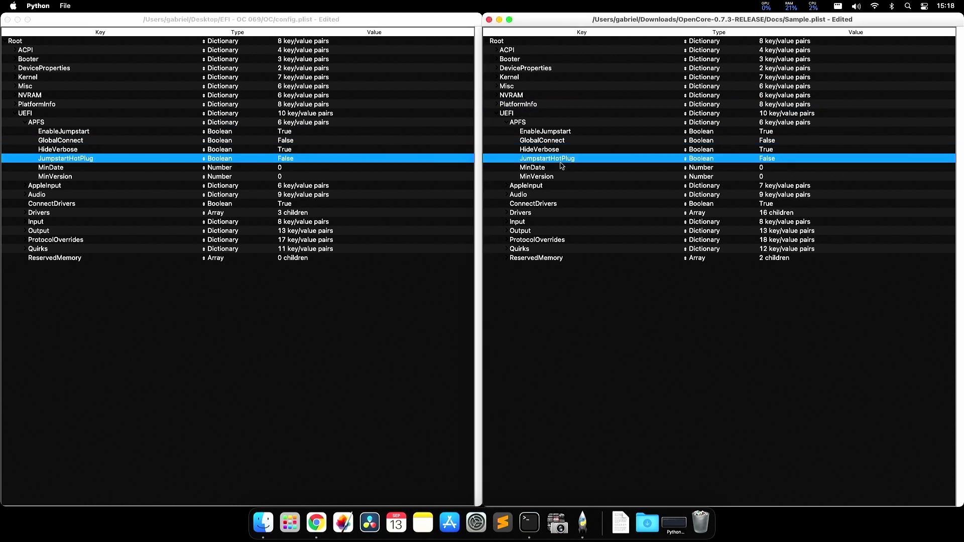
- Recheck the APFS entries one by one in both files, down to MinDate and MinVersion
click(121, 133)
click(548, 132)
click(540, 150)
click(60, 140)
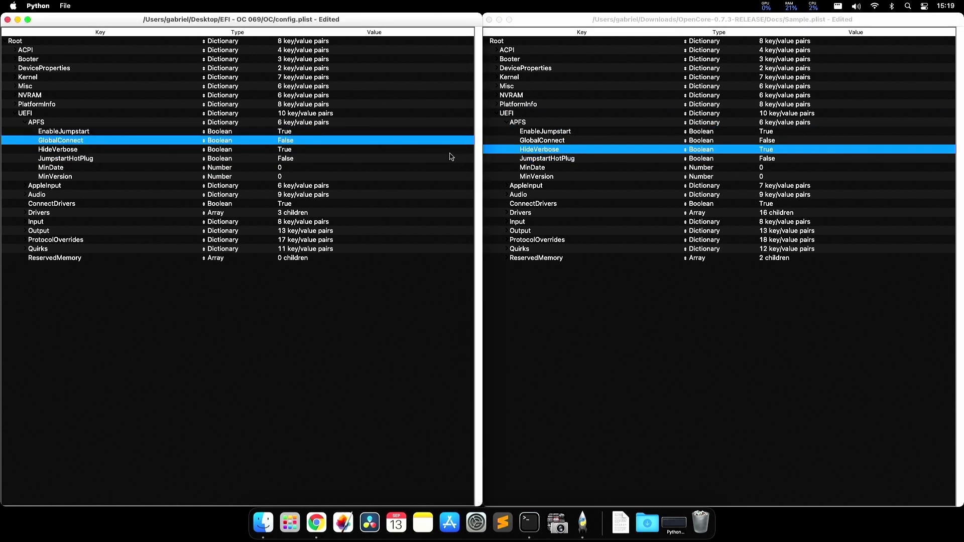
click(452, 158)
click(492, 158)
click(464, 167)
click(492, 167)
click(465, 176)
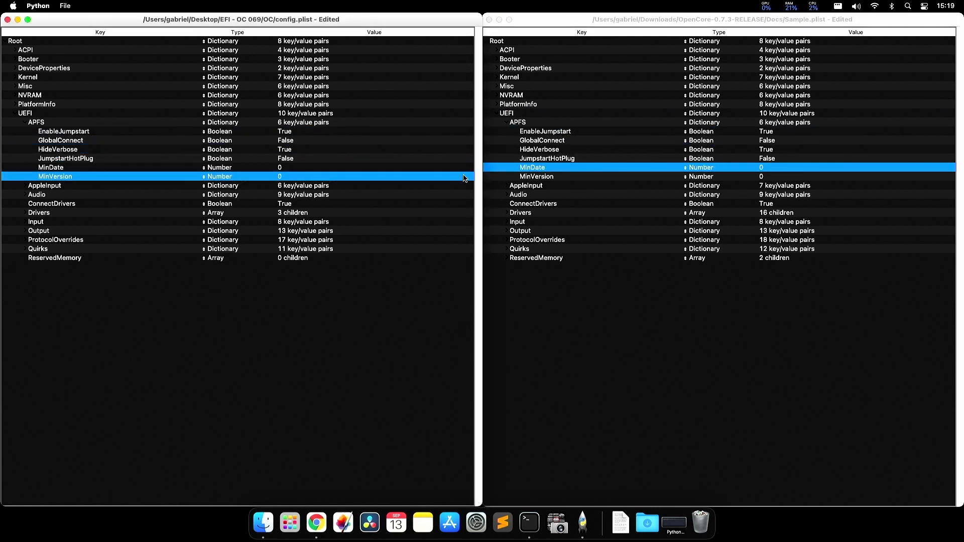
click(492, 176)
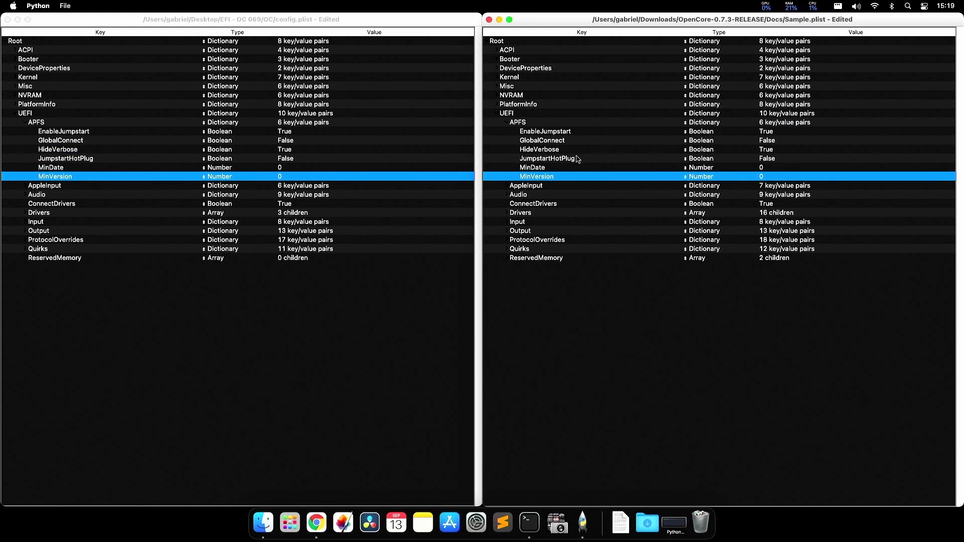
- Collapse the APFS dictionary under UEFI in both Sample.plist and config.plist
click(551, 158)
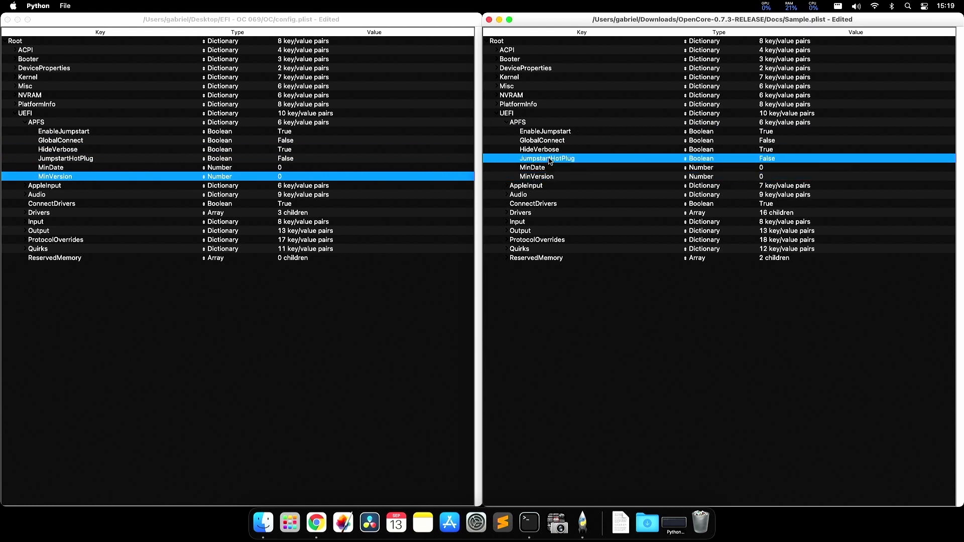
key(Left)
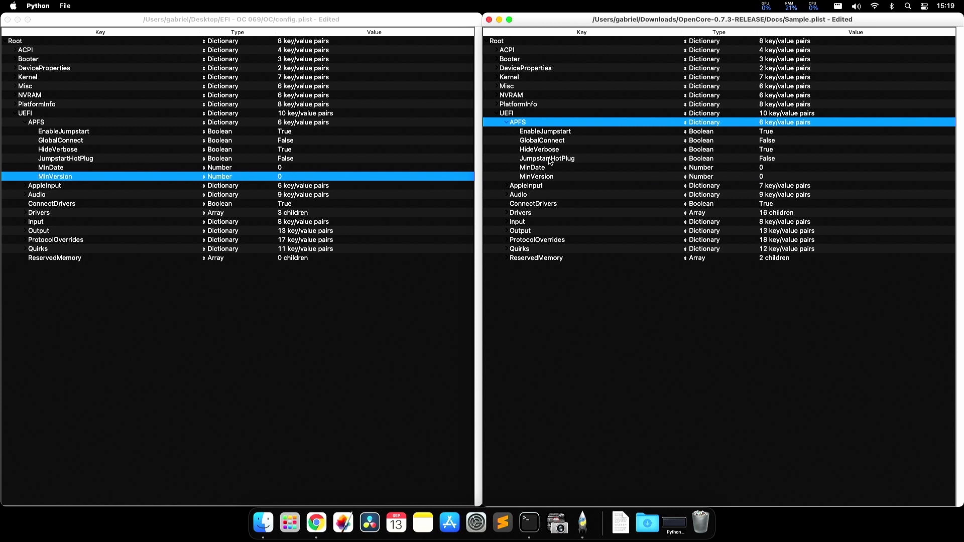
key(Left)
key(super+grave)
key(Left)
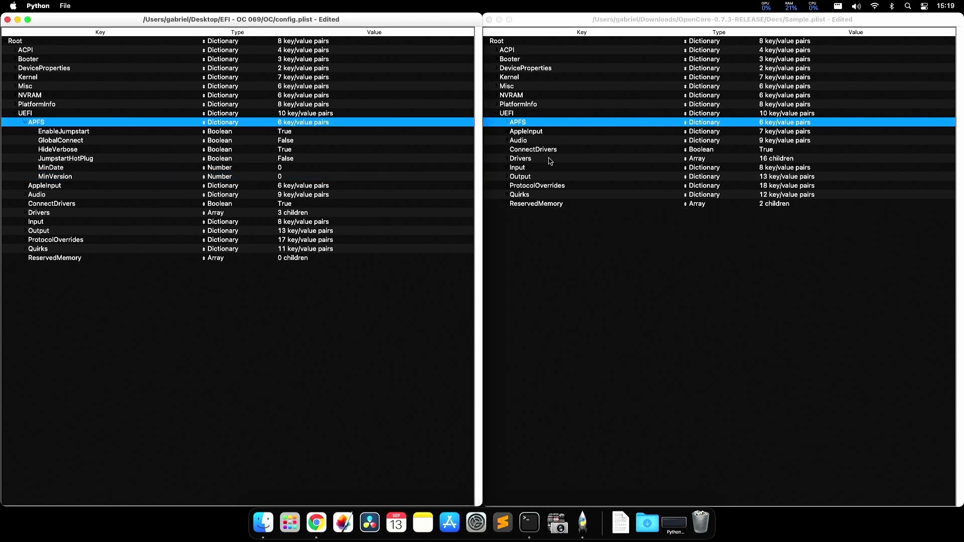
key(Left)
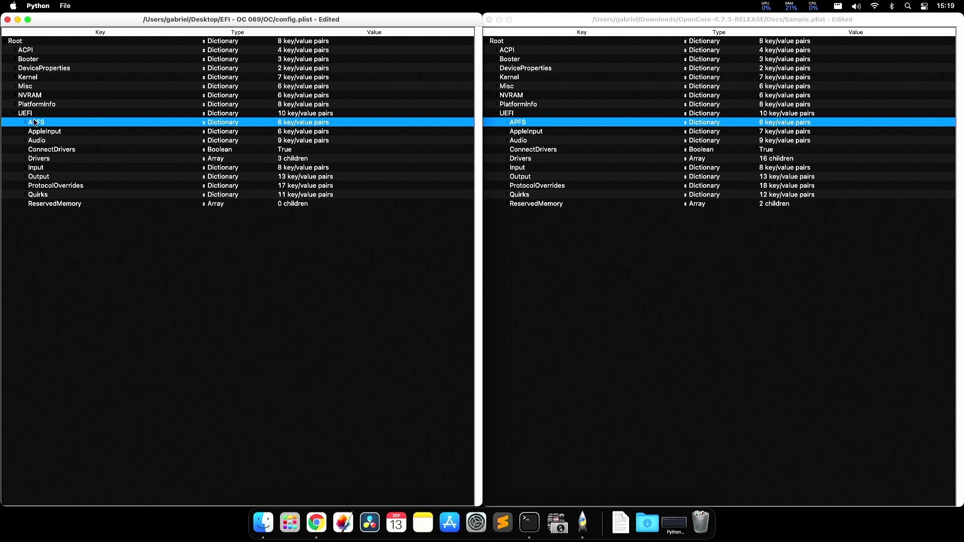
- Expand the AppleInput dictionary under UEFI in both Sample.plist and config.plist
click(40, 196)
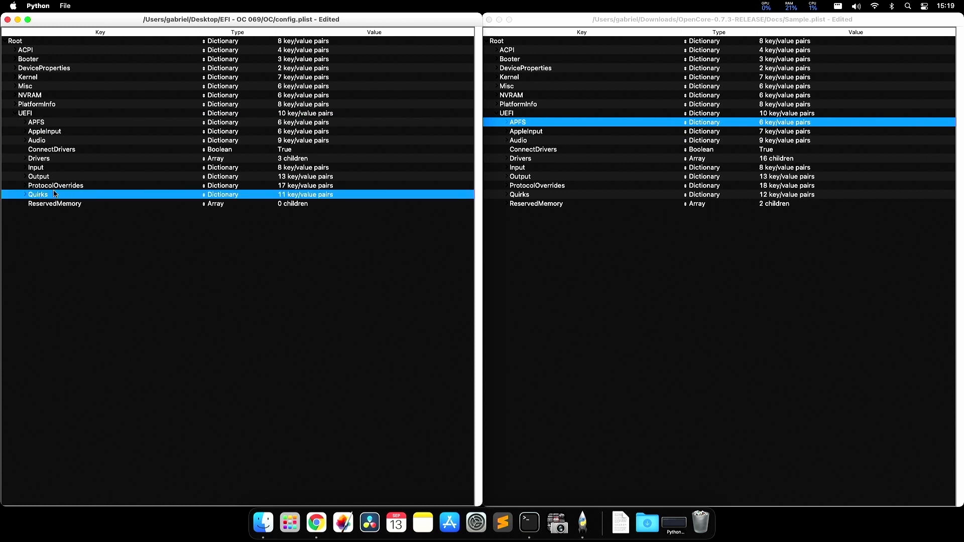
click(55, 131)
click(528, 133)
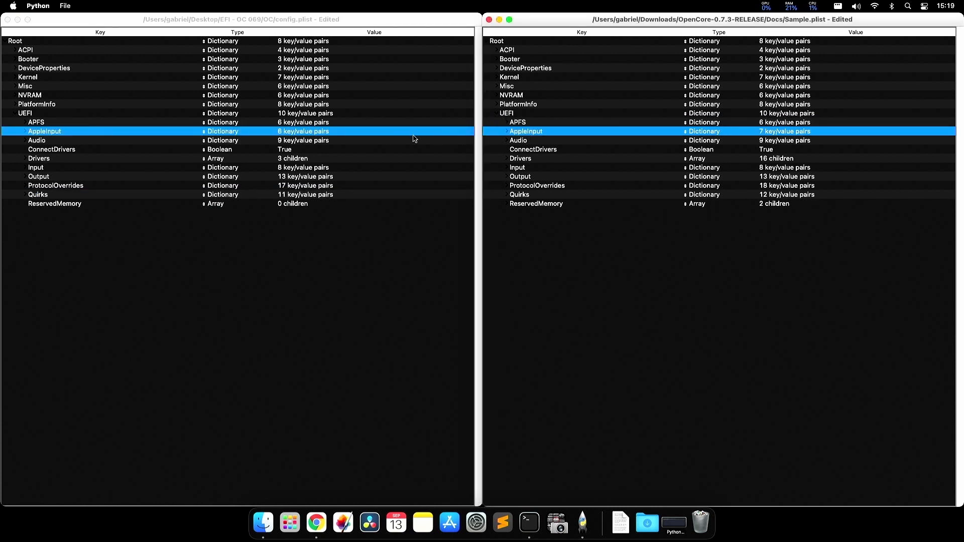
key(Right)
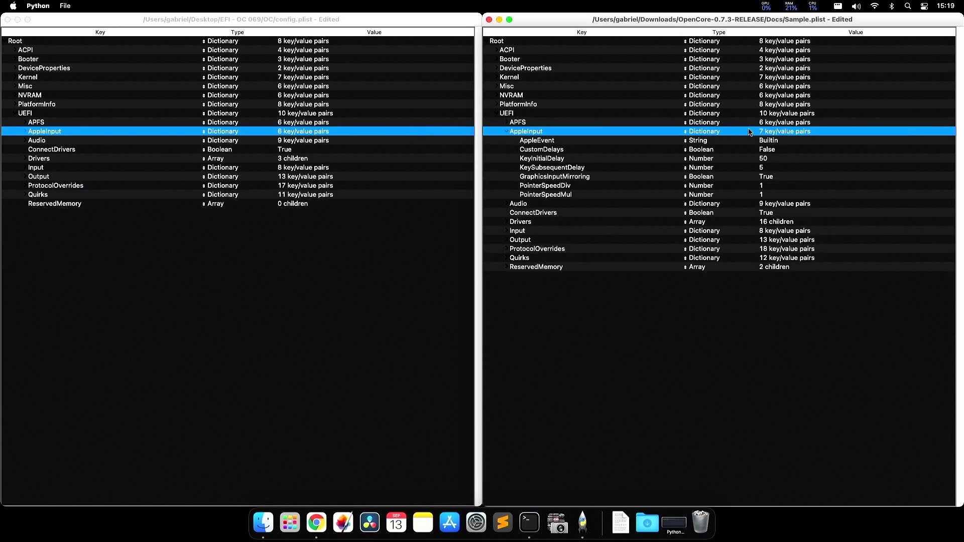
click(352, 141)
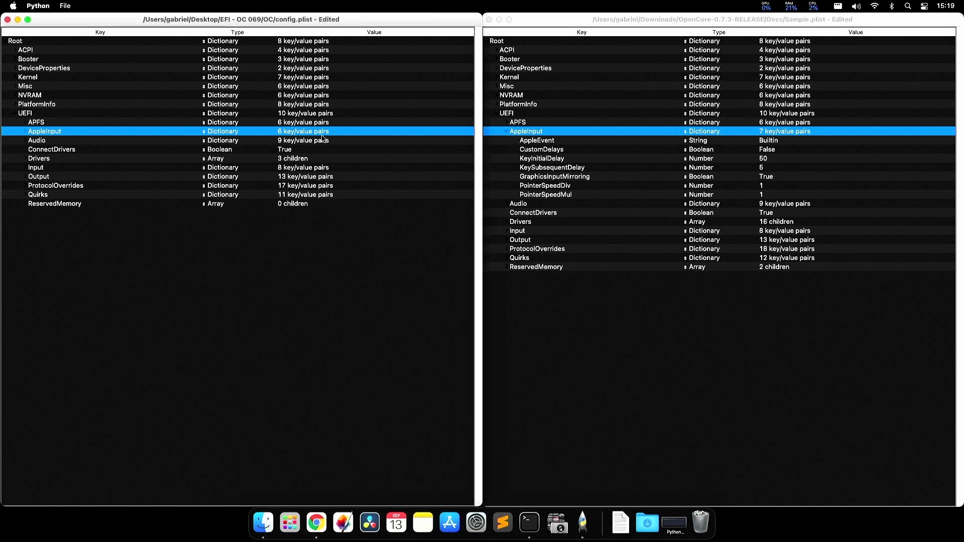
key(Right)
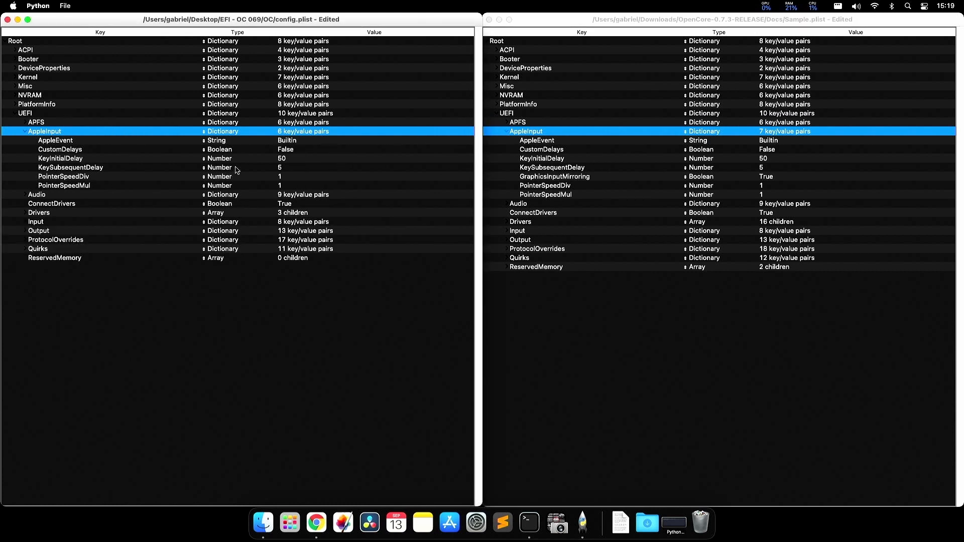
- Compare the AppleInput entries from AppleEvent to PointerSpeedDiv in both files to find the key missing from config.plist
click(70, 142)
click(532, 142)
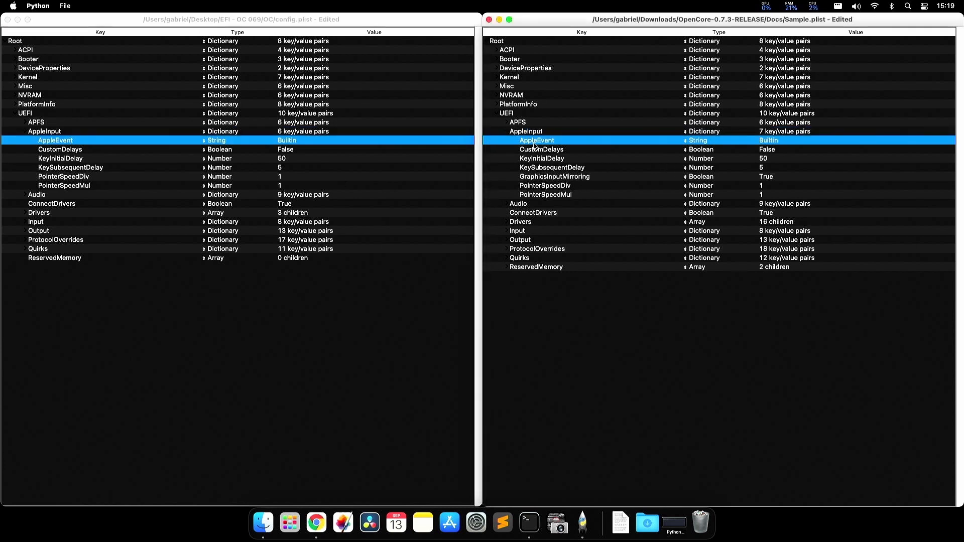
click(327, 150)
click(522, 149)
click(522, 162)
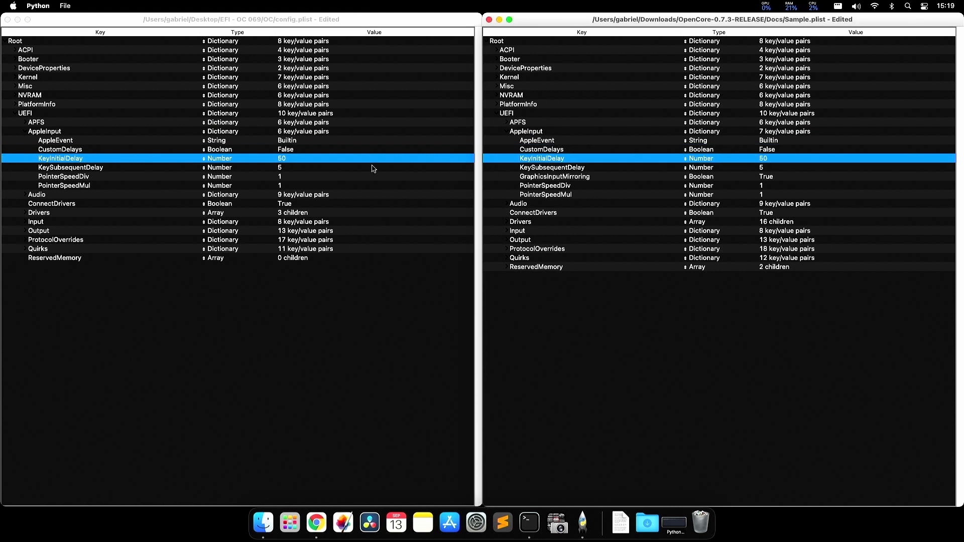
click(373, 166)
click(533, 170)
click(228, 175)
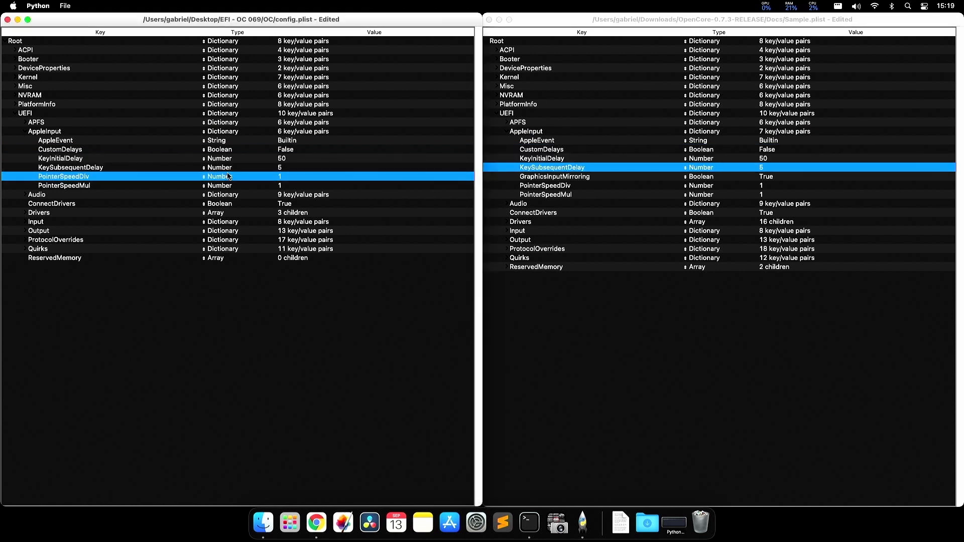
click(545, 187)
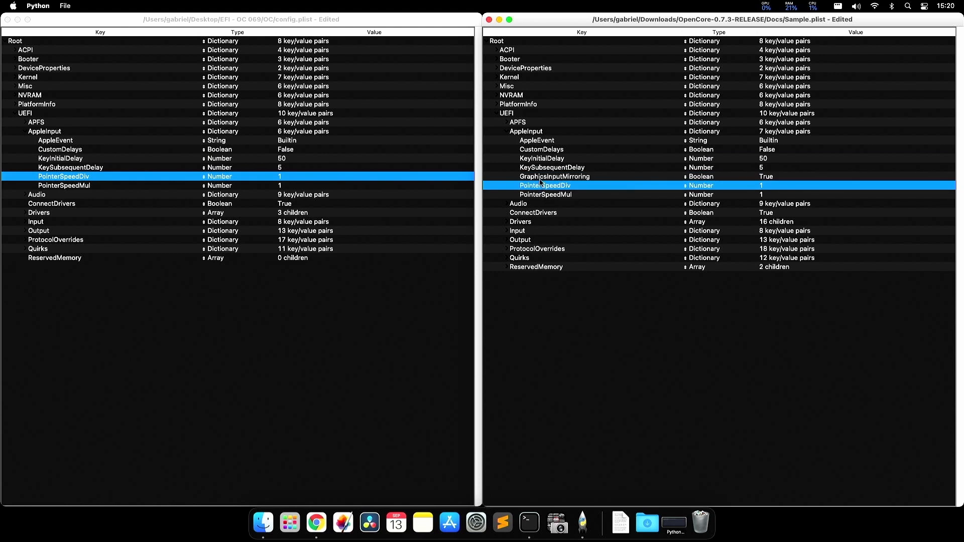
- Copy GraphicsInputMirroring from Sample.plist into config.plist's AppleInput dictionary and place it directly above PointerSpeedDiv
click(558, 178)
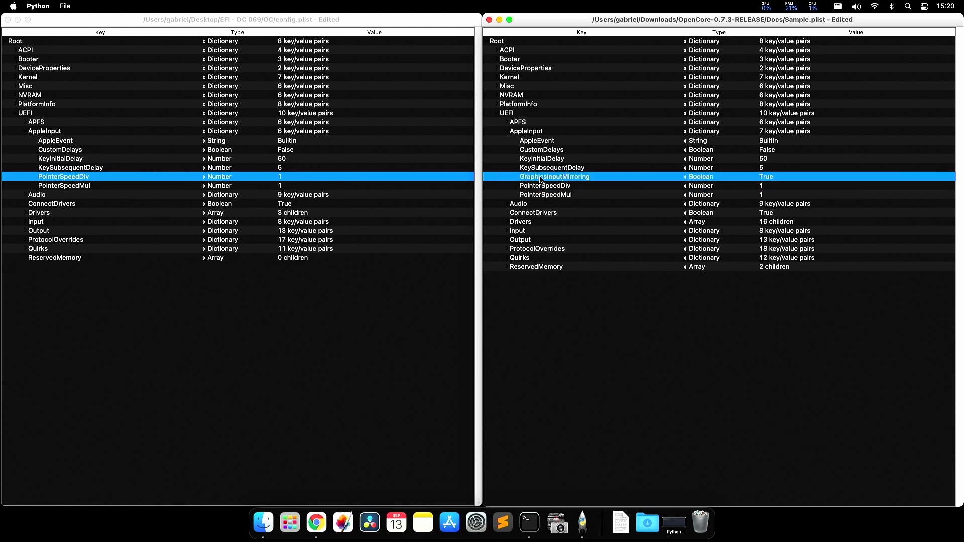
click(33, 132)
key(super+v)
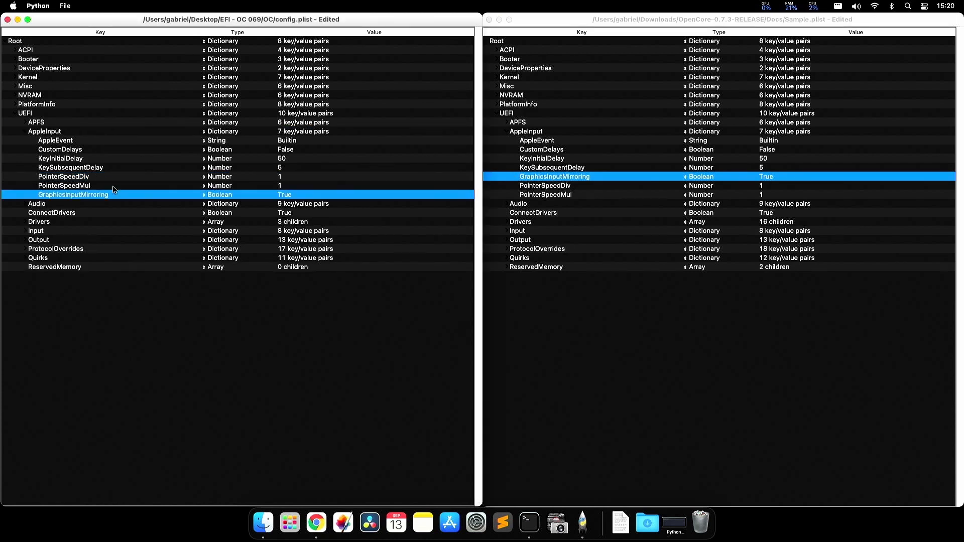
drag(90, 196, 92, 179)
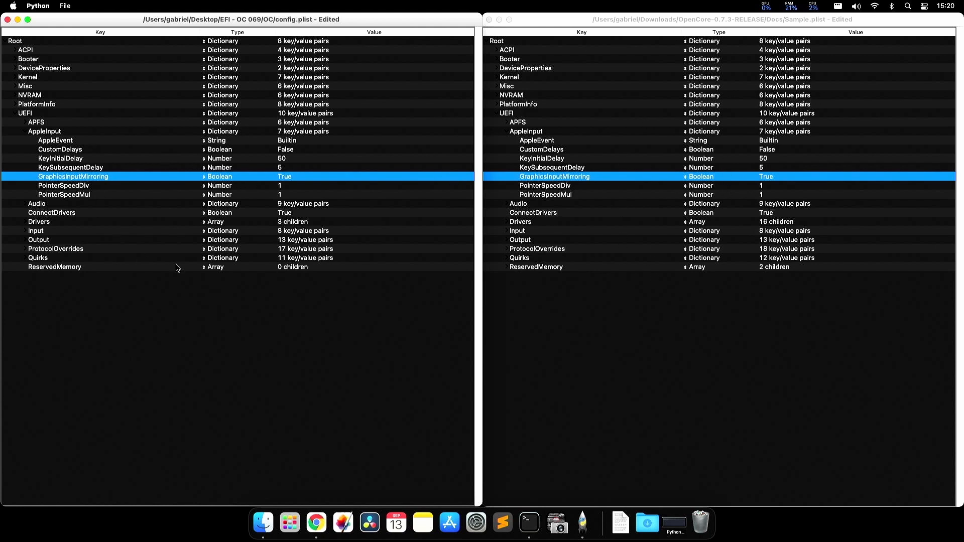
- Compare the PointerSpeedDiv and PointerSpeedMul entries under AppleInput in both files
key(Down)
key(Down)
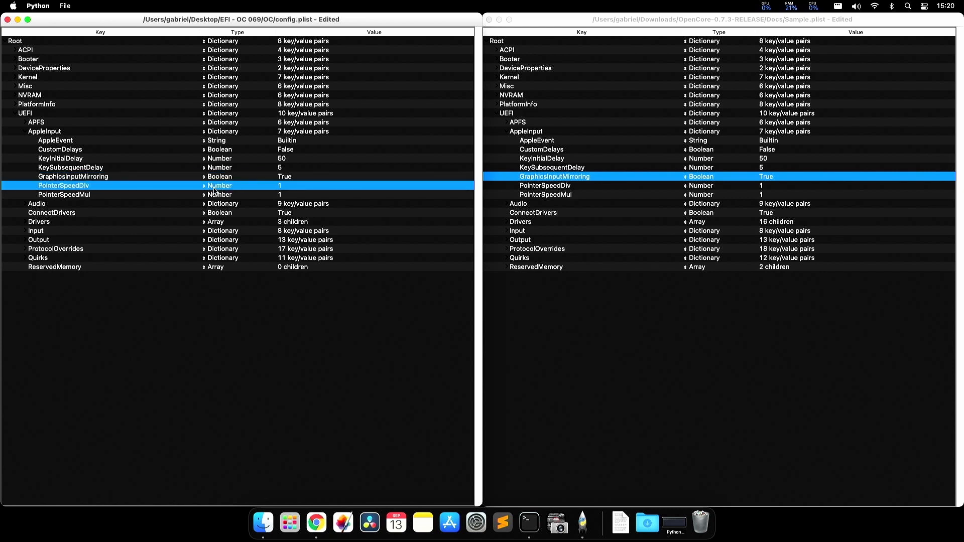
key(super+grave)
key(Down)
key(Down)
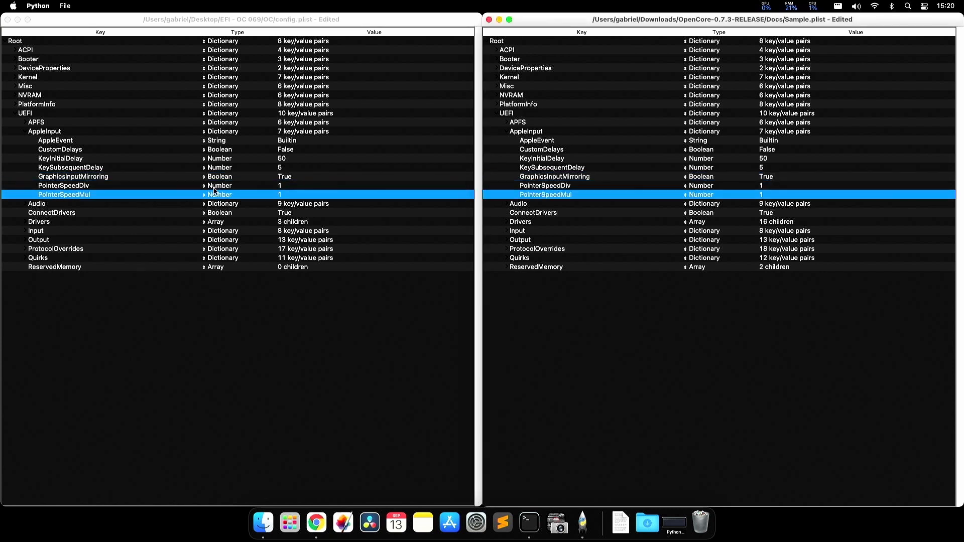
key(Up)
key(Down)
key(Up)
- Collapse the AppleInput dictionary in both Sample.plist and config.plist
key(Left)
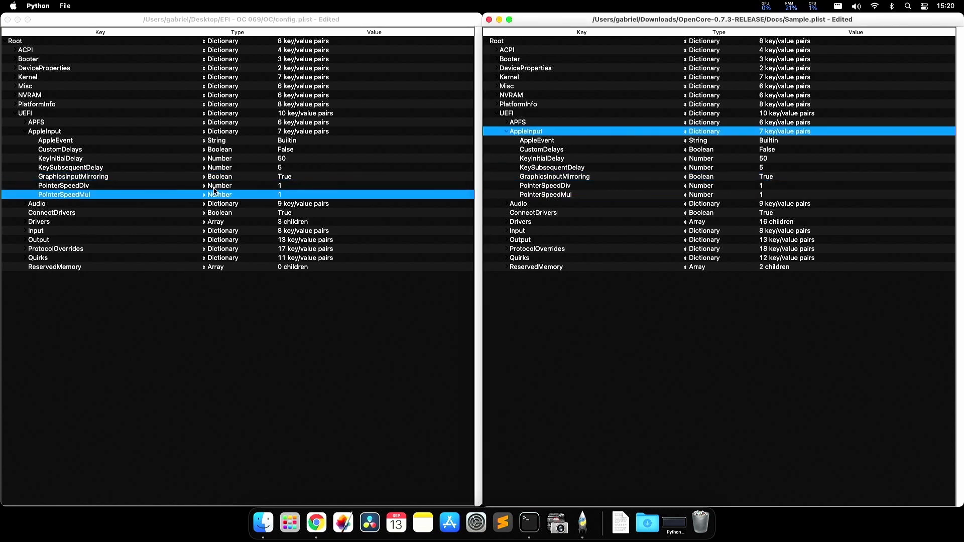
key(Left)
key(super+grave)
key(Left)
key(Left)
- Expand the Audio dictionary under UEFI in both config.plist and Sample.plist
key(Down)
key(Right)
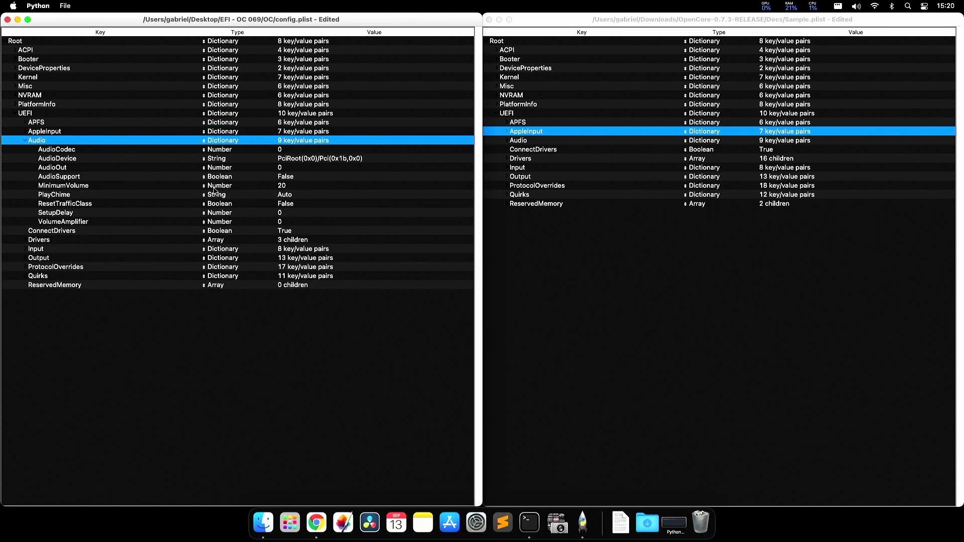
key(super+grave)
key(Down)
key(Right)
key(Down)
key(super+grave)
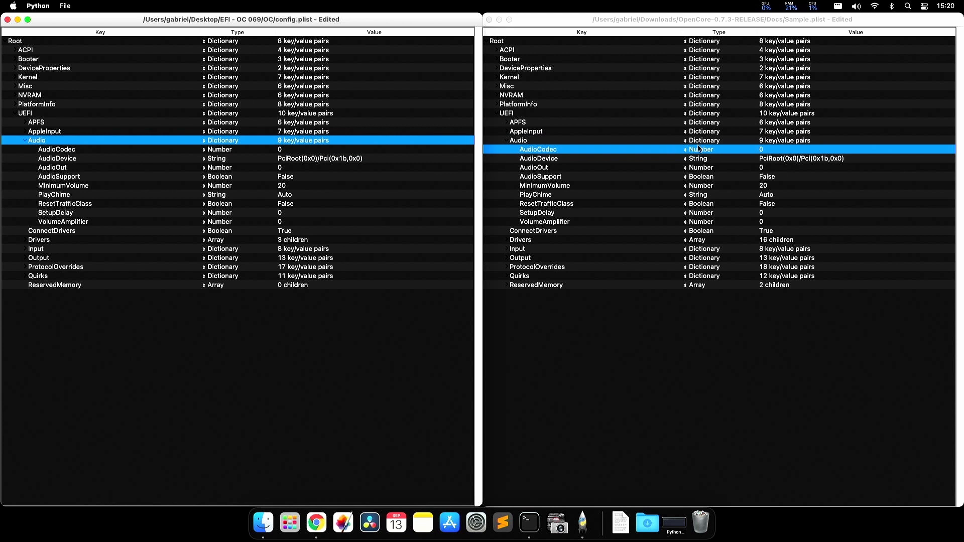
- Compare the Audio entries from AudioCodec to VolumeAmplifier between Sample.plist and config.plist
click(782, 143)
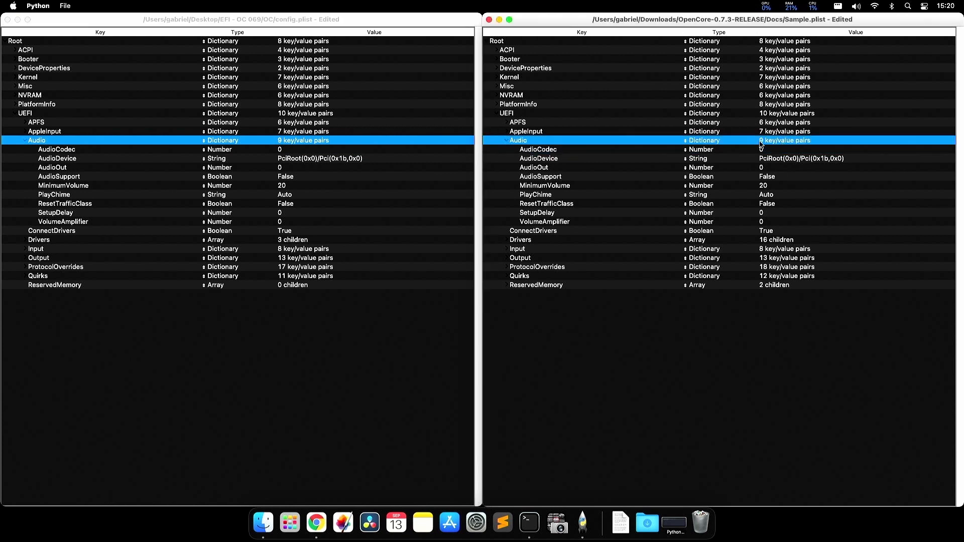
key(Down)
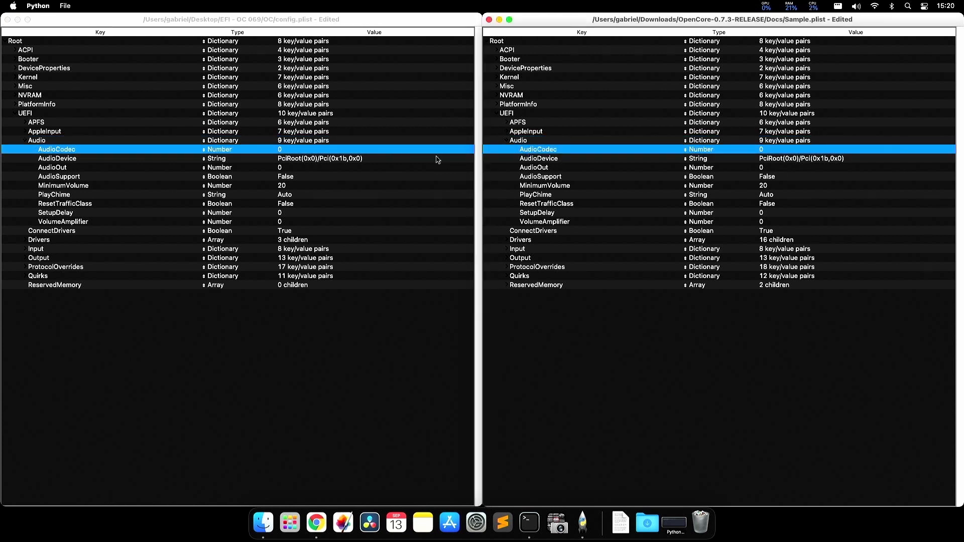
click(412, 157)
click(519, 161)
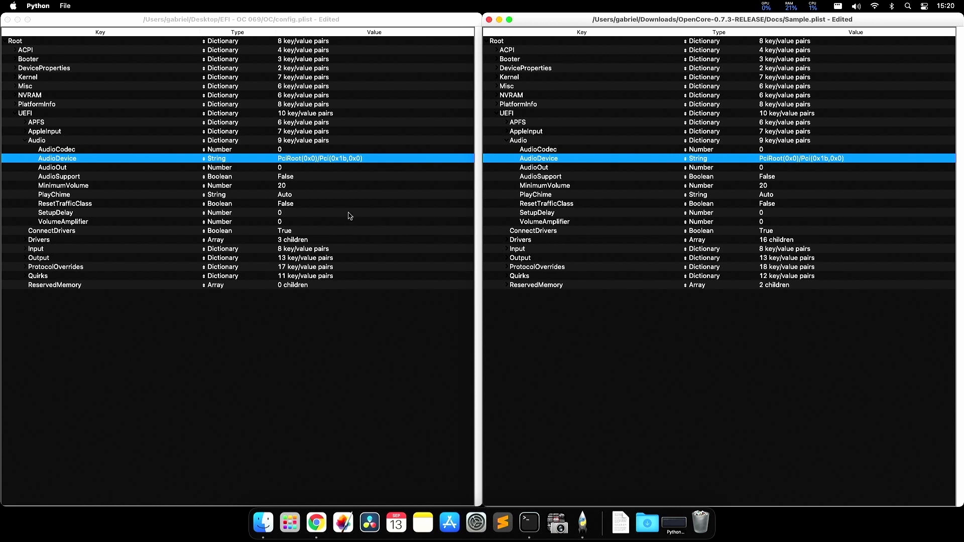
click(297, 179)
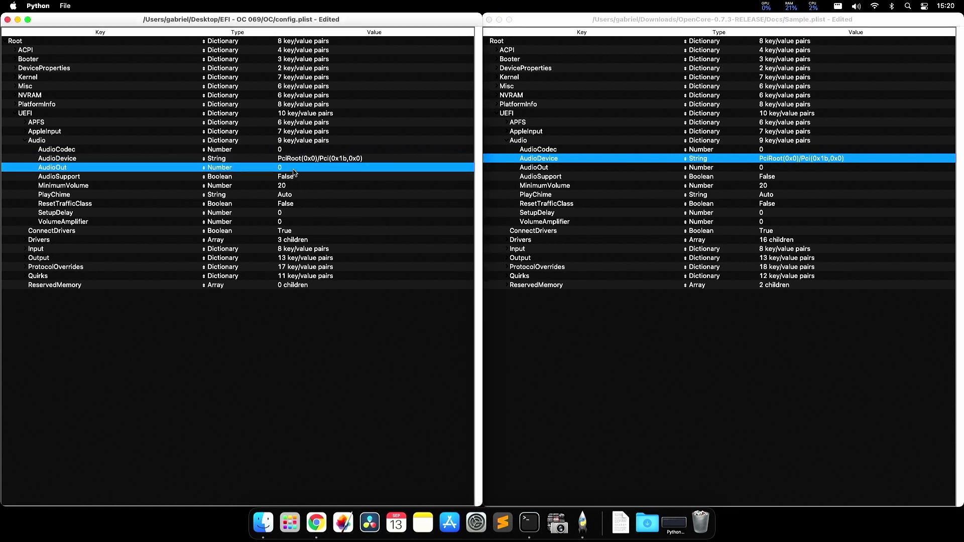
click(20, 180)
click(527, 177)
click(133, 188)
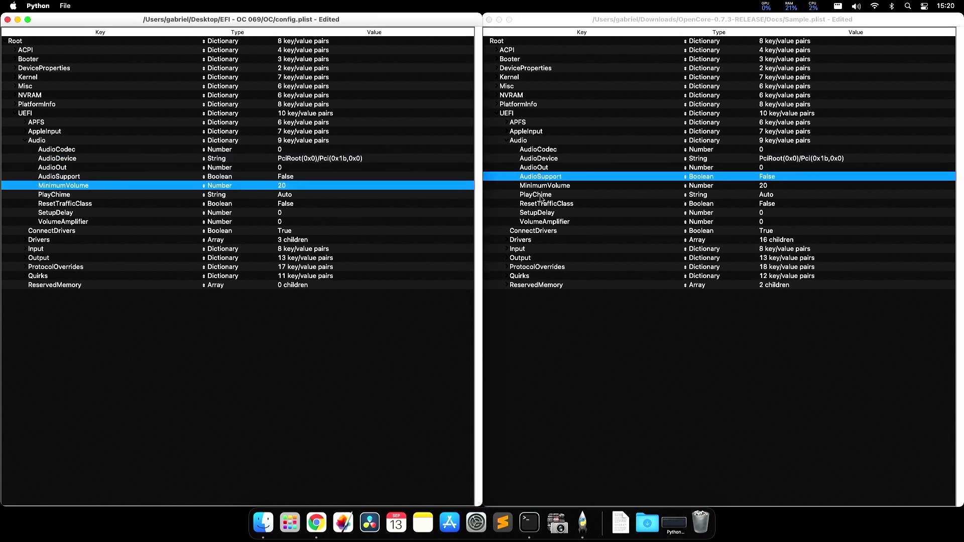
click(540, 194)
click(131, 222)
click(551, 222)
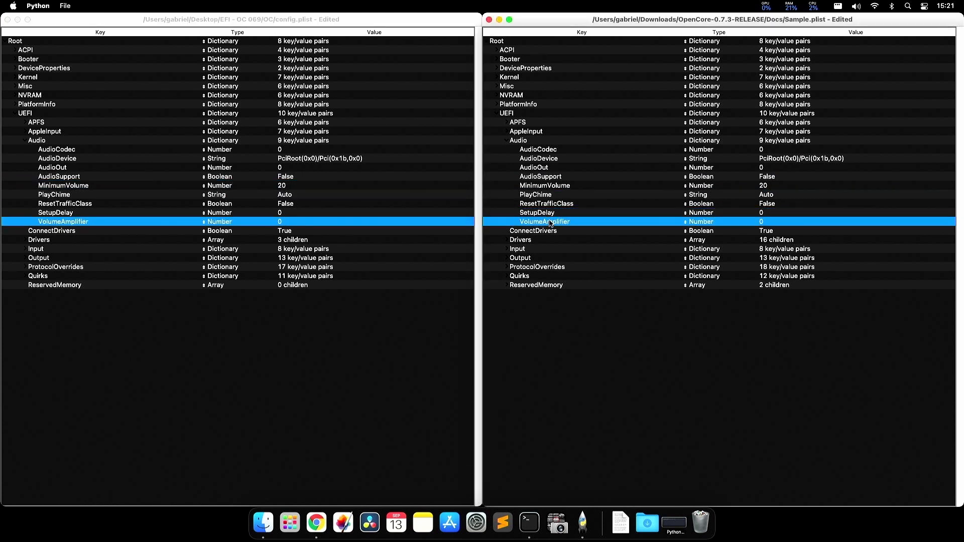
- Collapse the Audio dictionary in both Sample.plist and config.plist and compare their ConnectDrivers entries
key(Left)
key(Left)
click(373, 225)
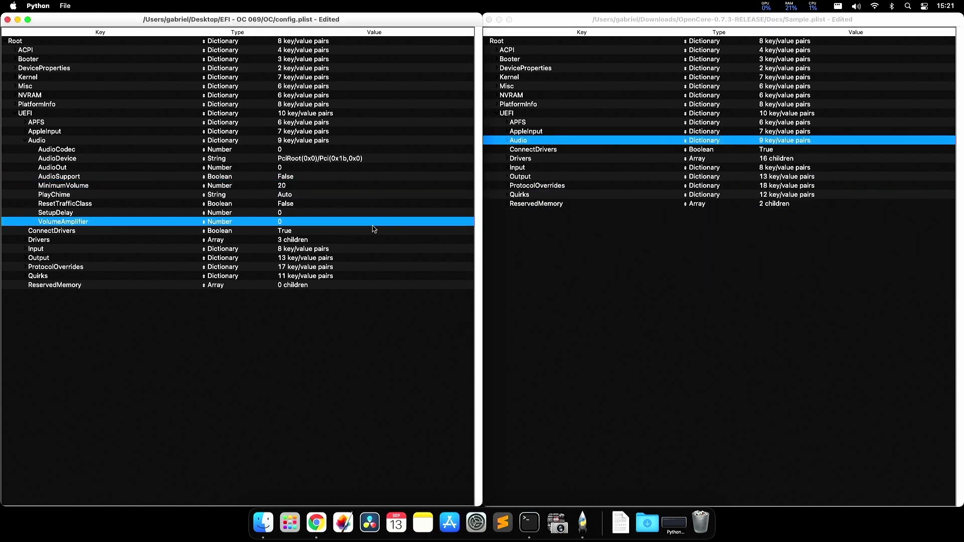
key(Left)
key(Left)
key(Down)
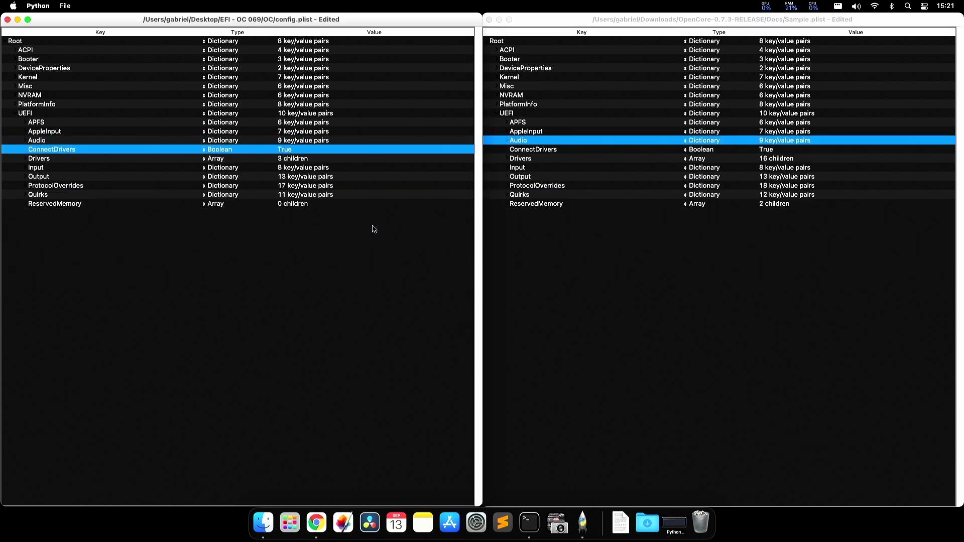
key(super+grave)
key(Down)
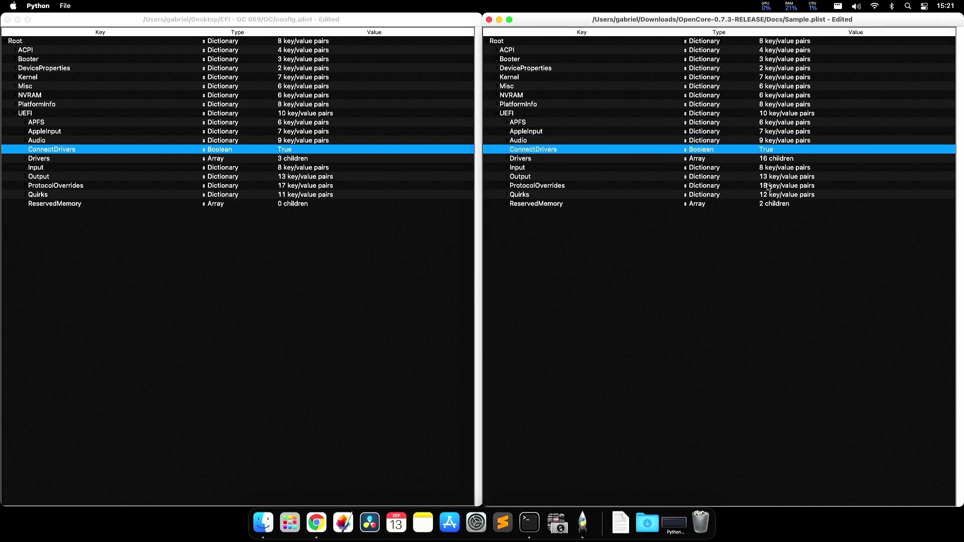
- Expand the Drivers array under UEFI in both config.plist and Sample.plist
click(277, 159)
key(Right)
key(super+grave)
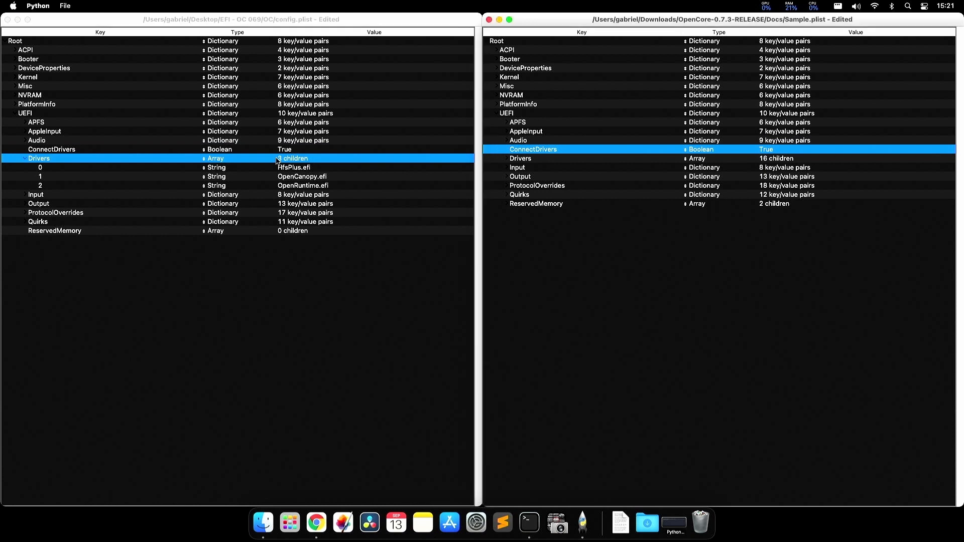
key(Down)
key(Right)
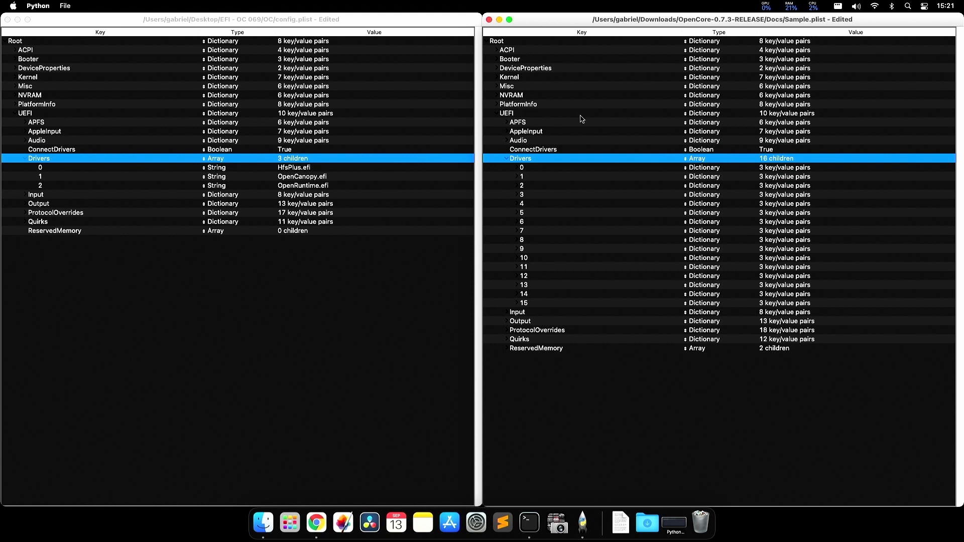
- Compare driver entries 0 to 2 in config.plist with driver entry 0 in Sample.plist
click(71, 171)
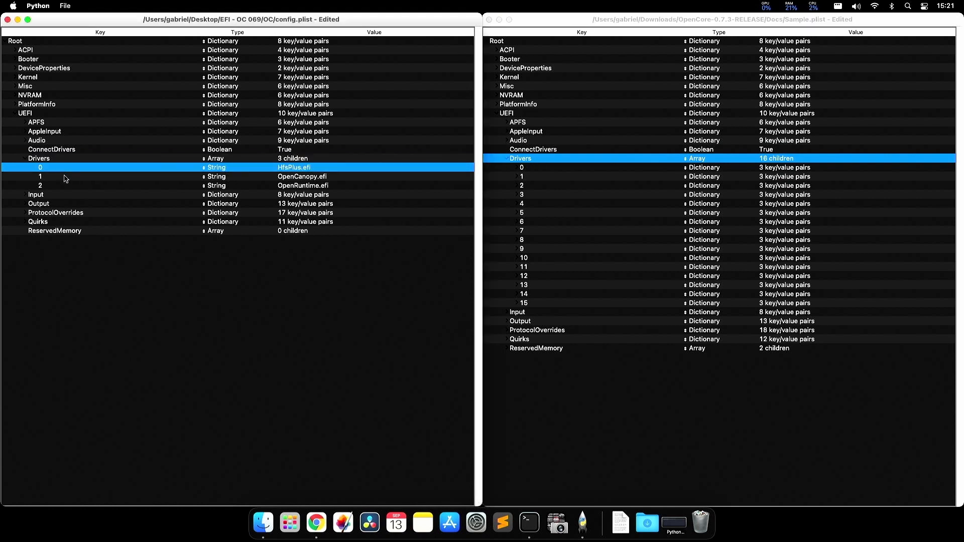
click(65, 178)
click(59, 186)
click(47, 170)
click(546, 168)
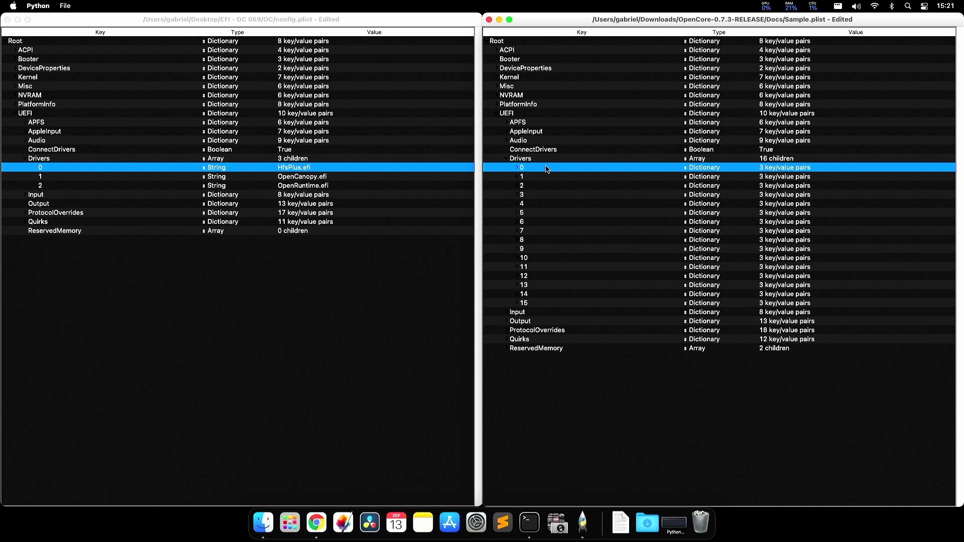
click(59, 178)
click(56, 169)
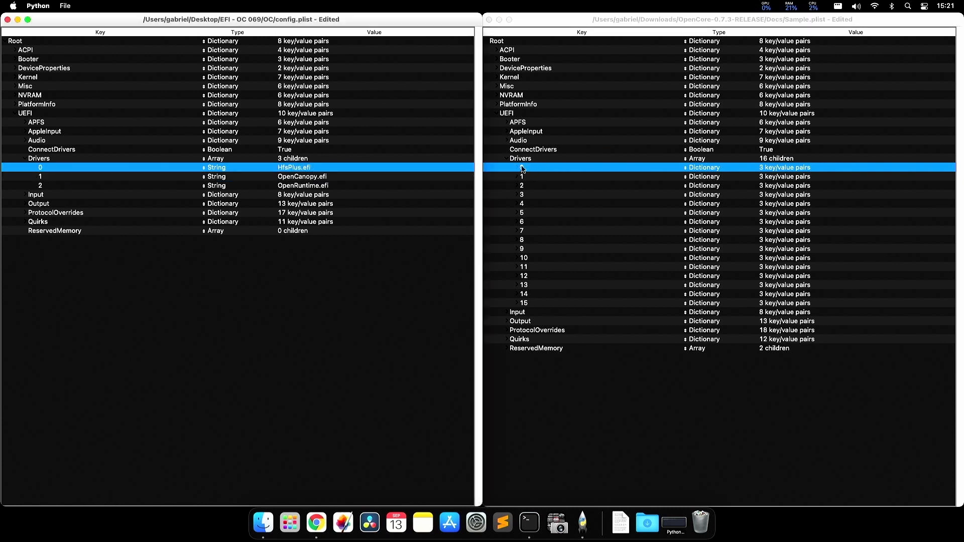
- Expand driver entry 0 in Sample.plist and examine its Path, Enabled and Arguments keys against the HfsPlus.efi entry in config.plist
click(524, 168)
double_click(526, 168)
click(556, 178)
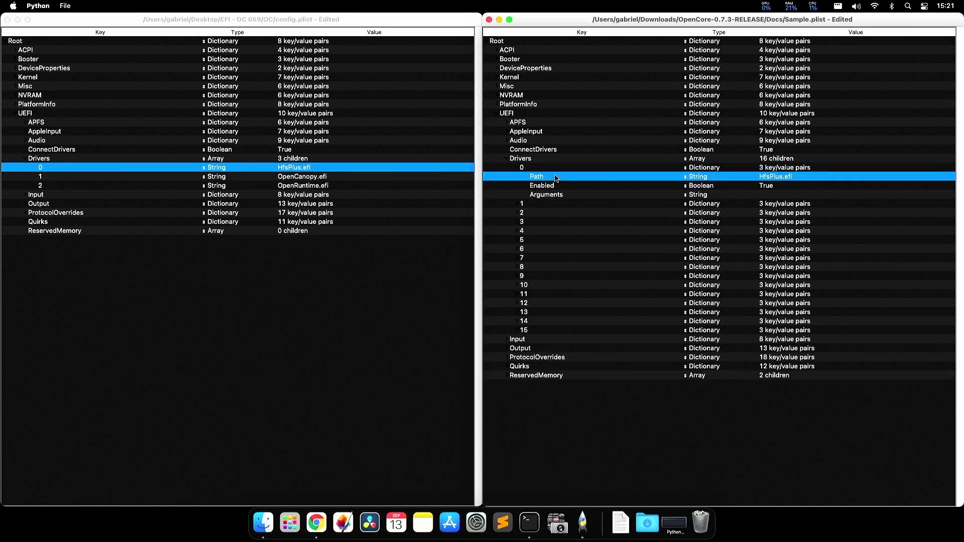
click(556, 185)
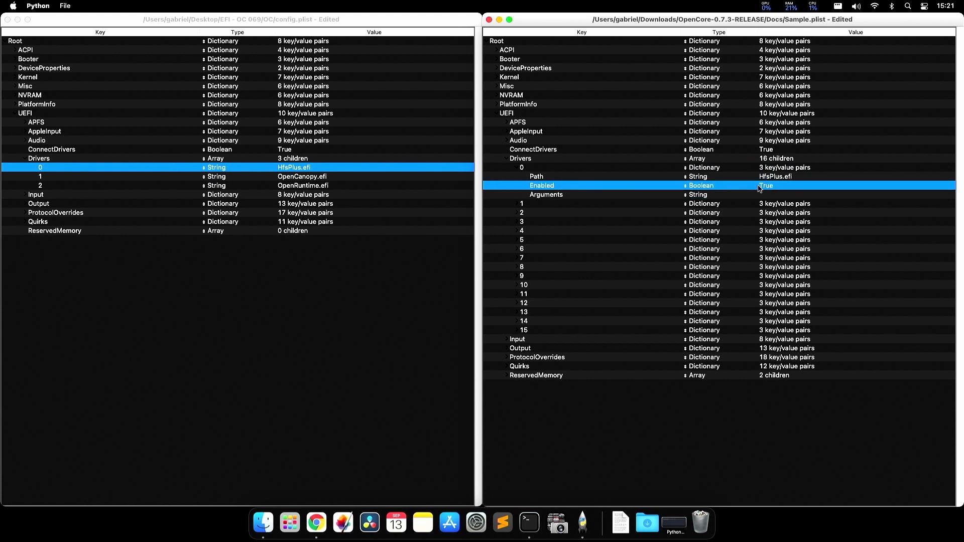
click(555, 199)
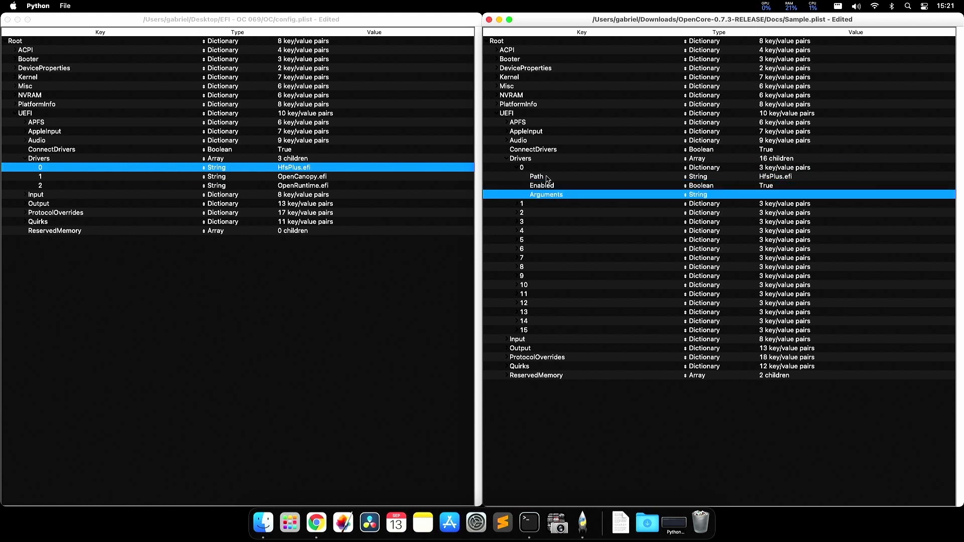
click(548, 180)
click(549, 196)
click(780, 178)
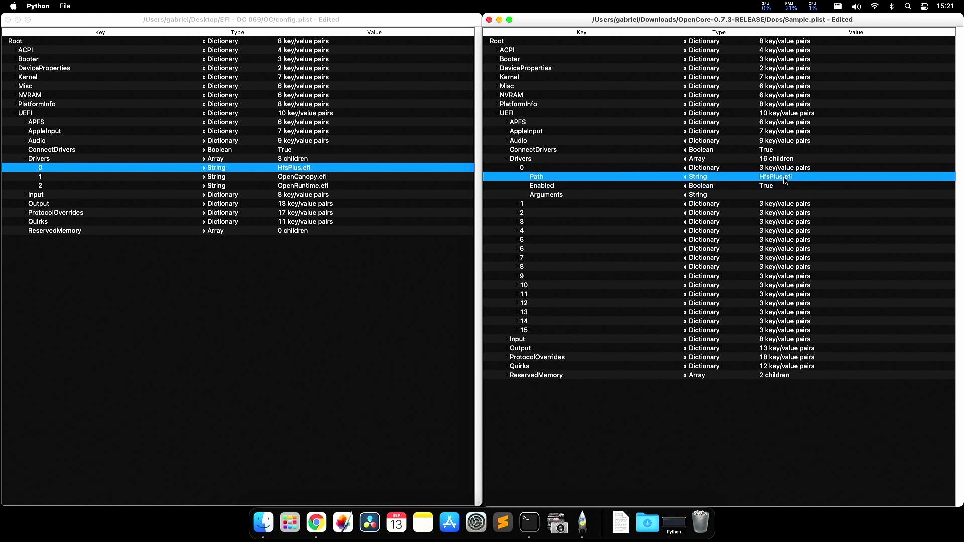
click(314, 174)
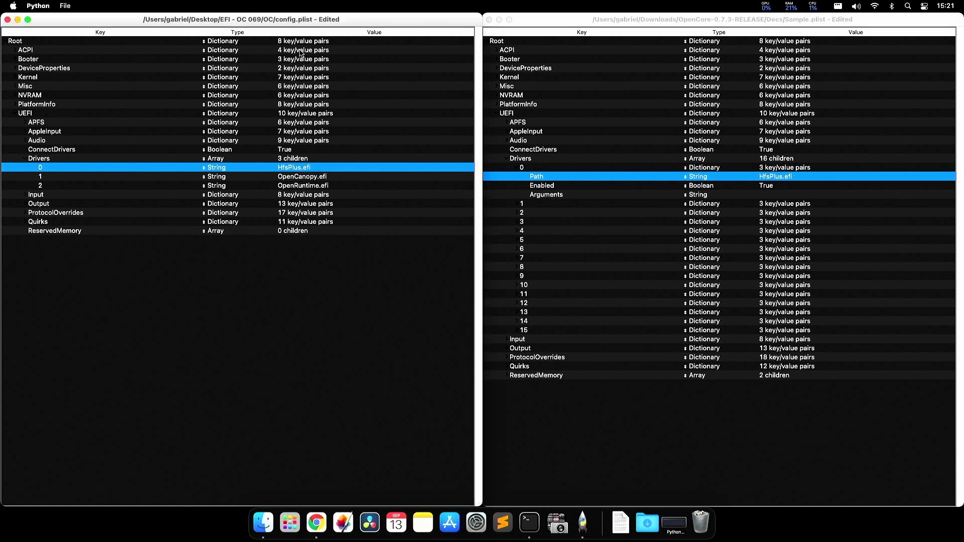
- Review the HfsPlus.efi, OpenCanopy.efi and OpenRuntime.efi entries in config.plist against the Path and Arguments keys of Sample.plist's first driver
click(69, 176)
click(61, 186)
key(Up)
key(Down)
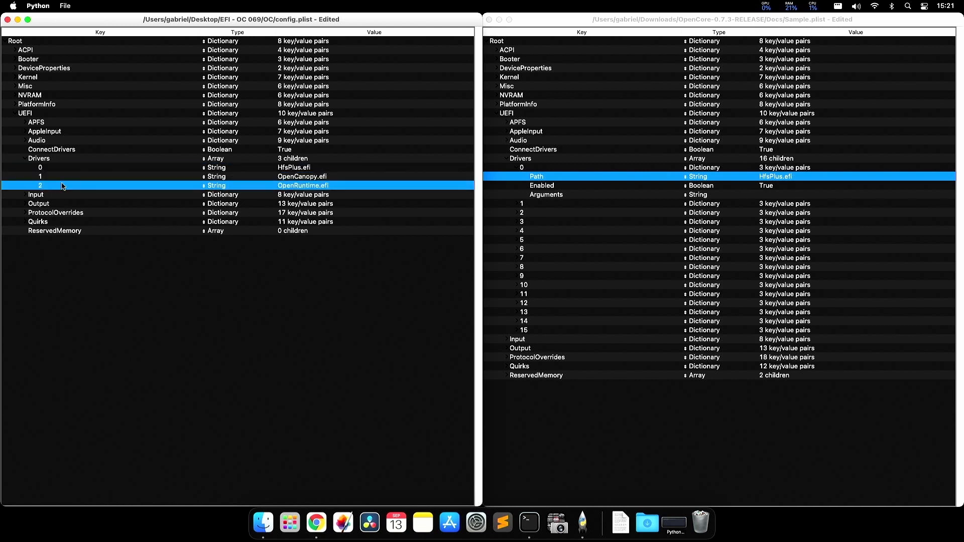
click(66, 169)
click(85, 189)
click(88, 177)
click(90, 171)
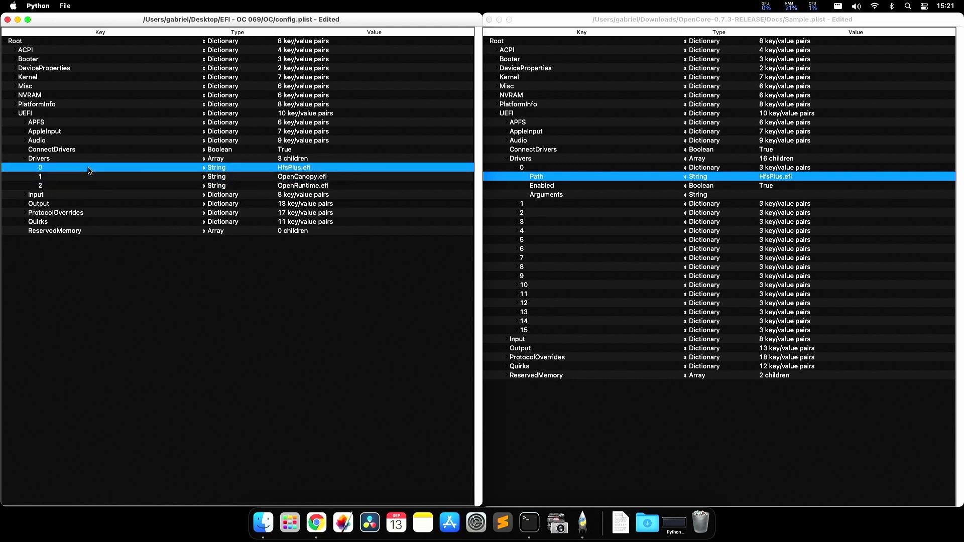
click(47, 160)
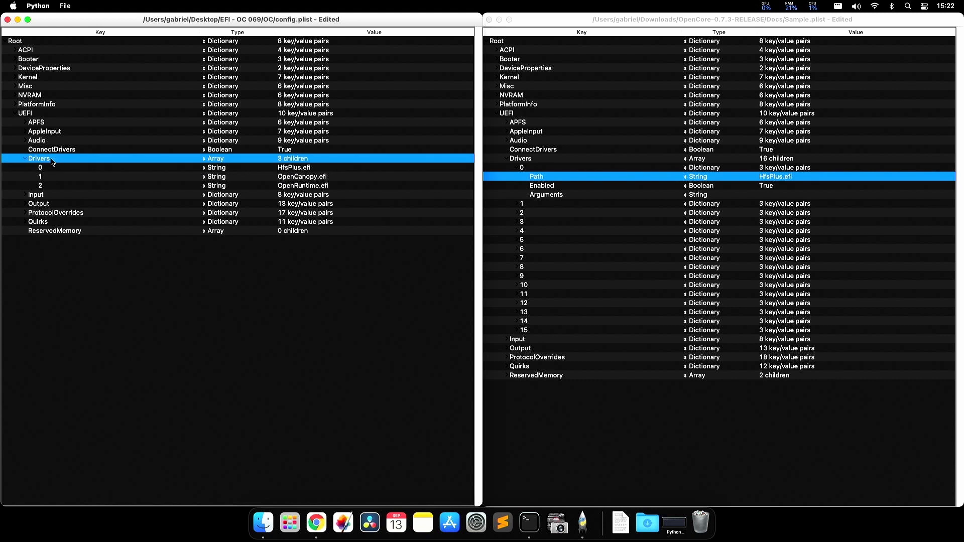
click(543, 197)
click(546, 179)
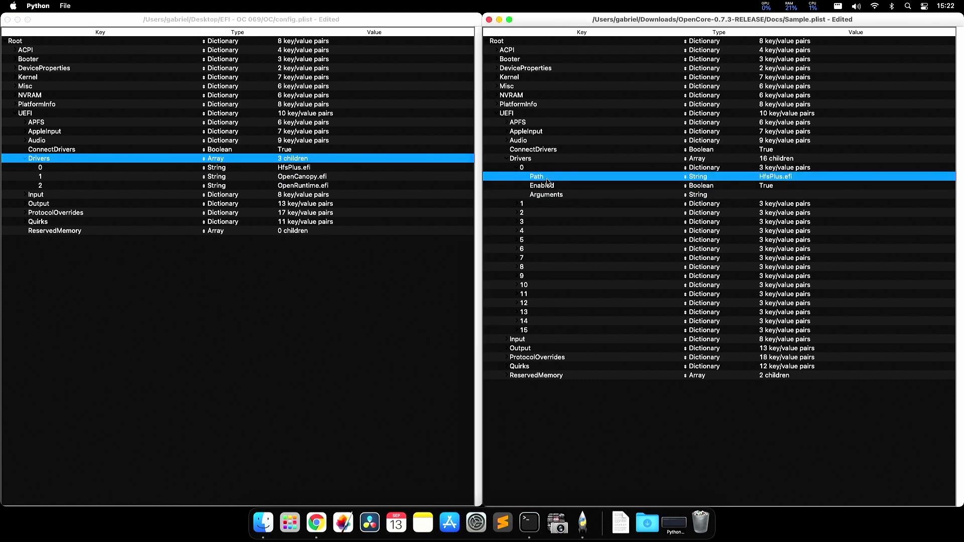
click(50, 176)
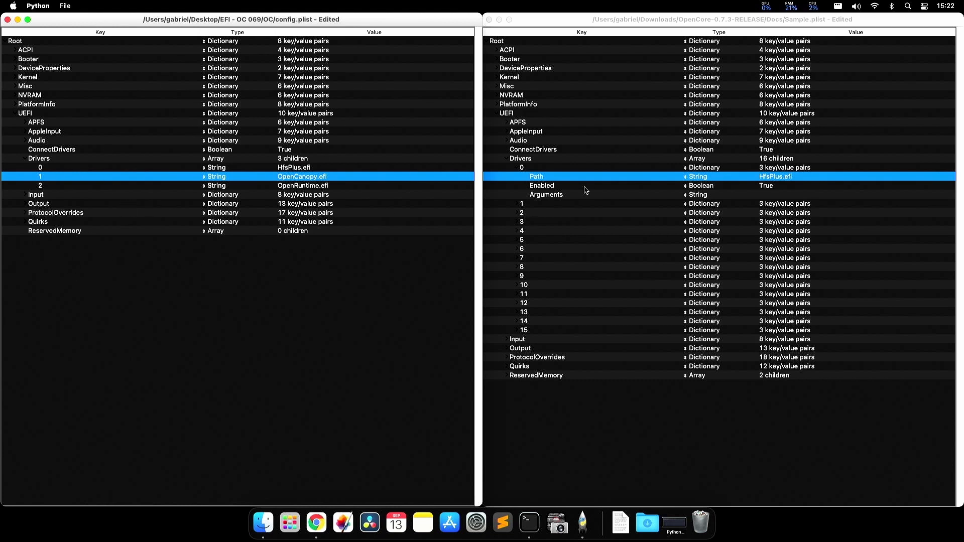
- Collapse the Drivers array and expand the Input dictionary in both Sample.plist and config.plist
key(Left)
key(Left)
key(Left)
key(Left)
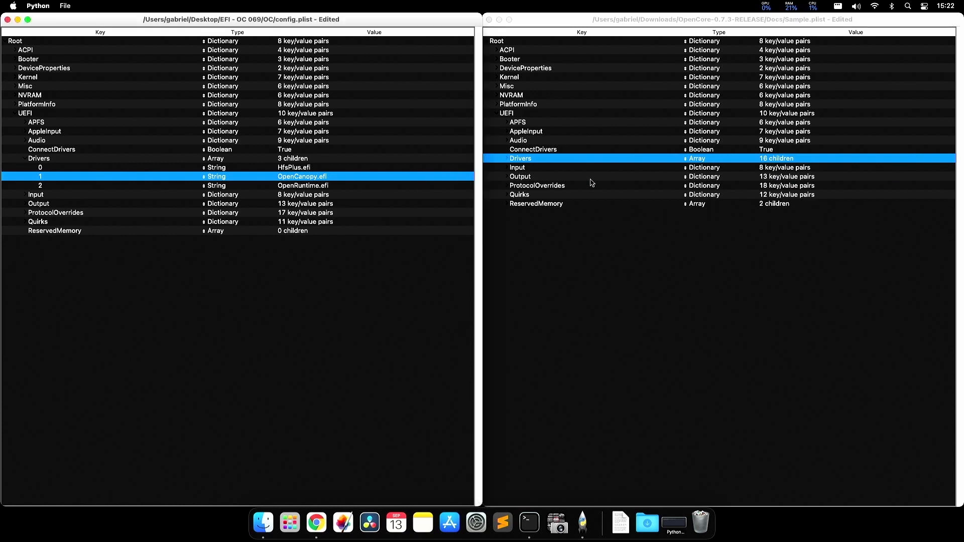
key(Left)
key(Left)
key(Down)
key(Right)
key(super+grave)
key(Down)
key(Right)
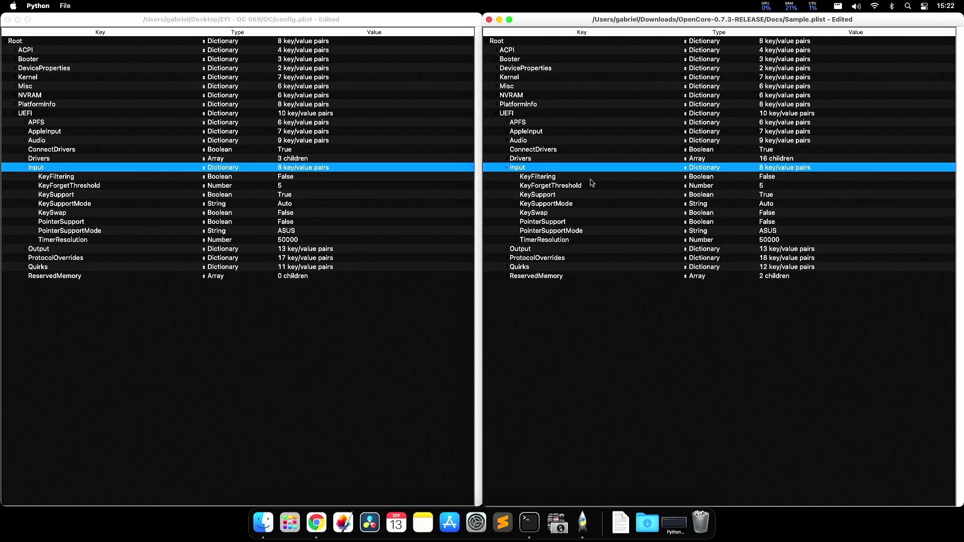
- Compare the Input dictionary entries down to TimerResolution between config.plist and Sample.plist
click(287, 169)
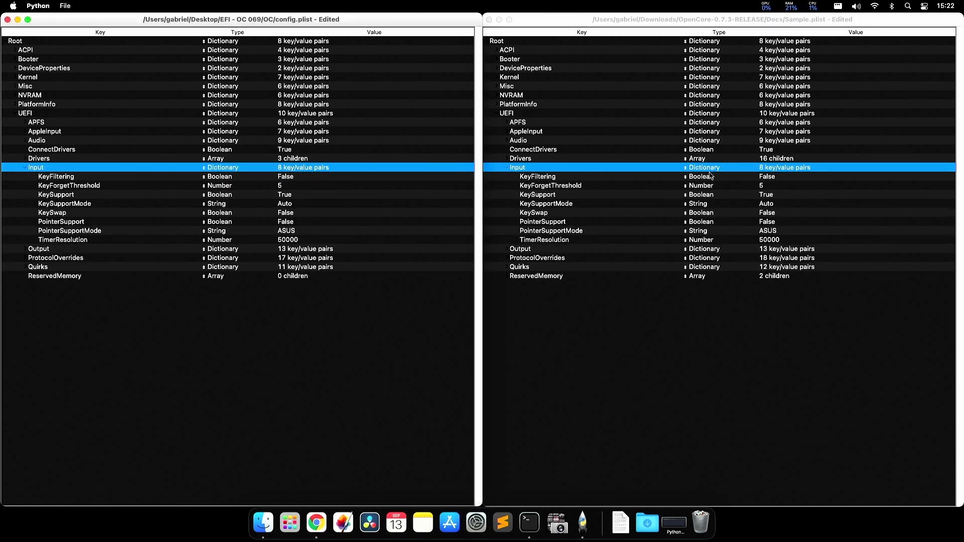
click(759, 171)
click(298, 187)
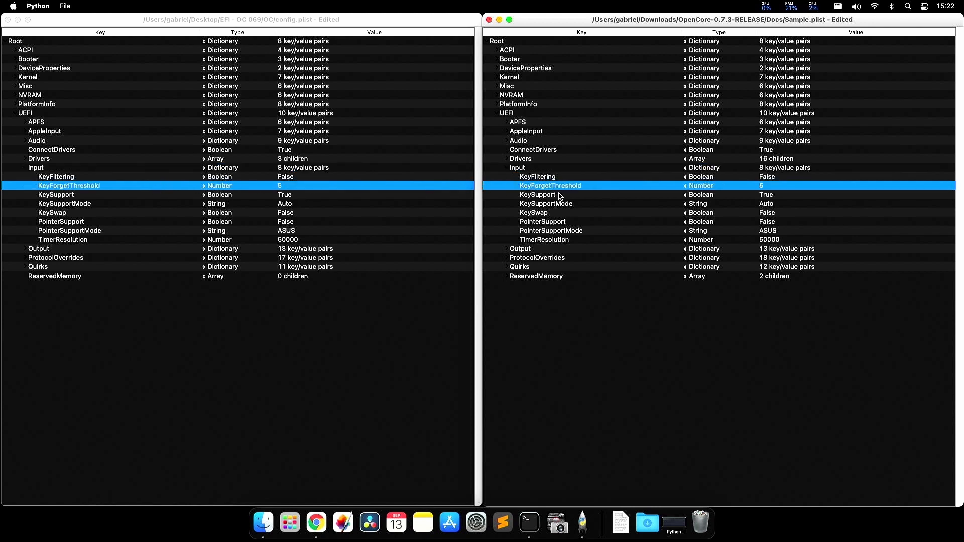
click(558, 194)
click(162, 194)
click(152, 205)
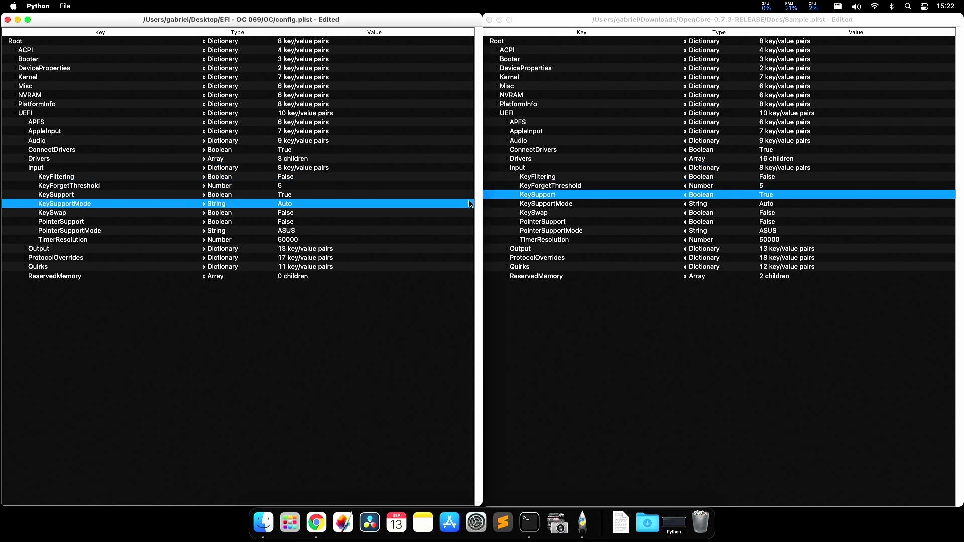
click(527, 204)
click(76, 214)
click(547, 215)
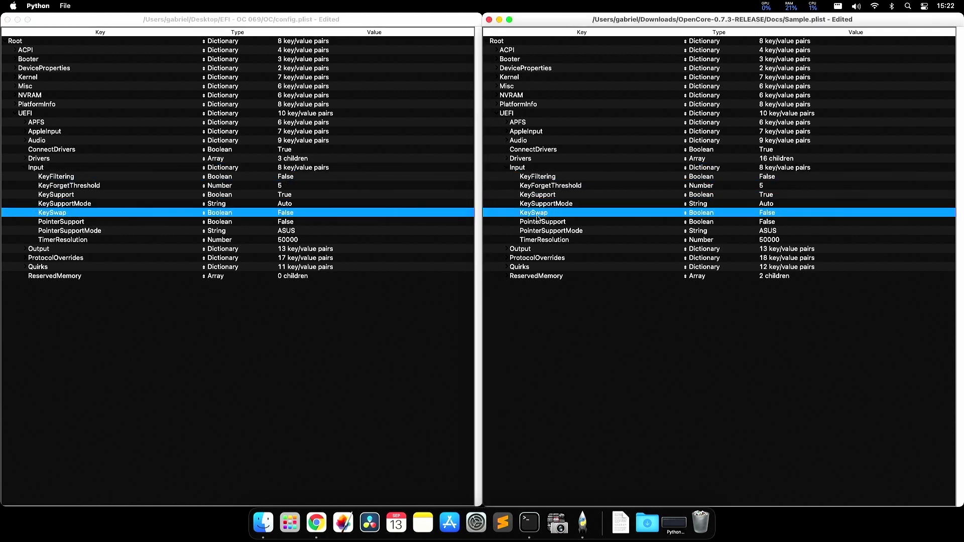
click(108, 222)
click(110, 231)
click(115, 240)
click(561, 241)
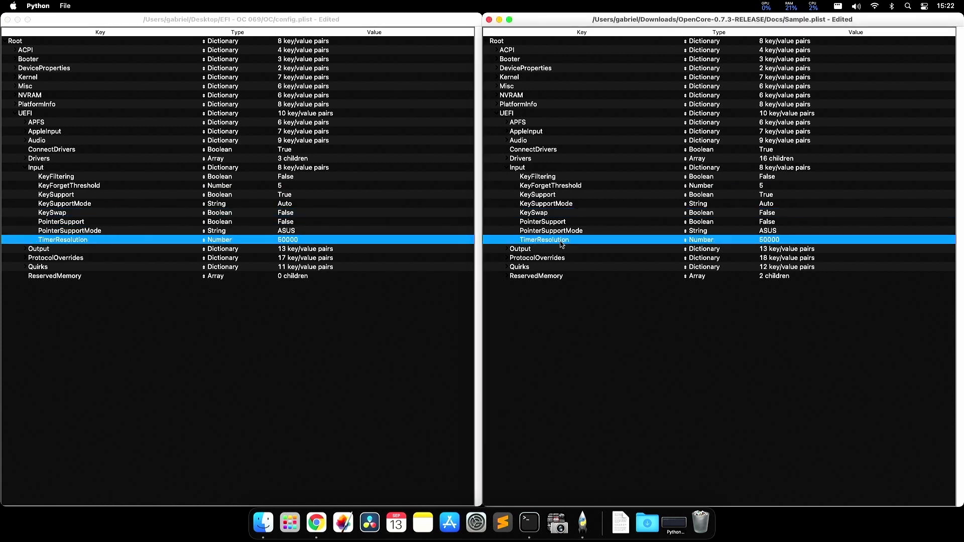
- Collapse the Input dictionary and expand the Output dictionary in both files
key(Left)
key(Left)
key(super+grave)
key(Left)
key(Left)
key(Down)
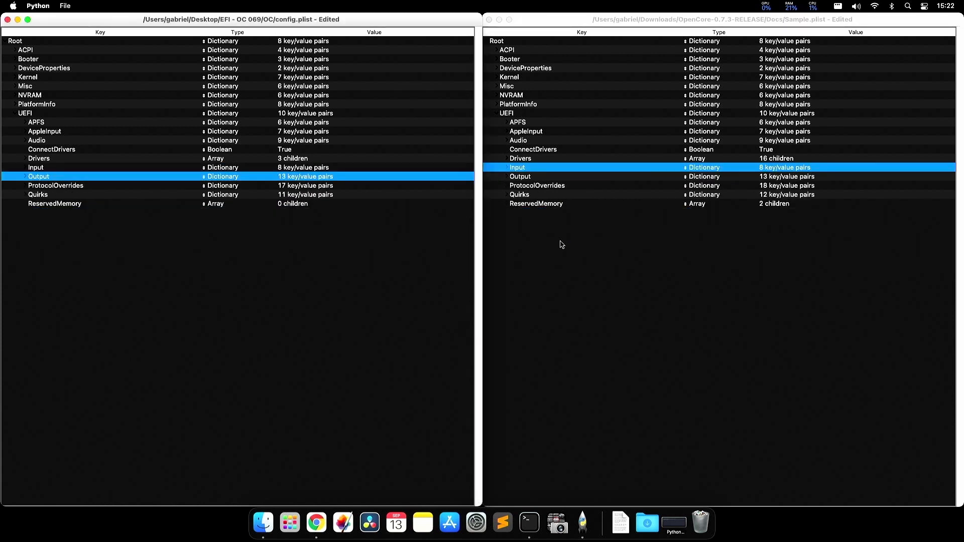
key(Right)
key(super+grave)
key(Down)
key(Right)
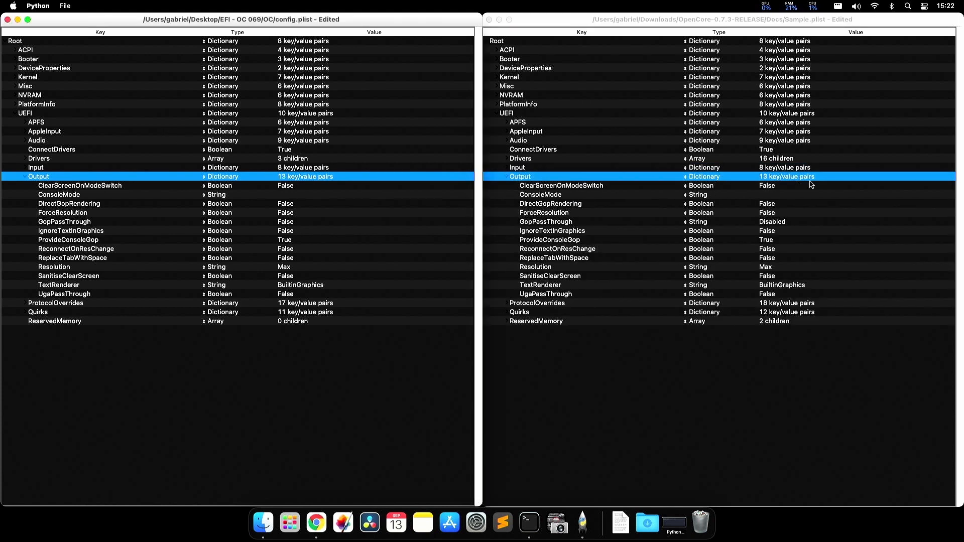
- Collapse the Output dictionary and expand the ProtocolOverrides dictionary in both Sample.plist and config.plist
click(596, 185)
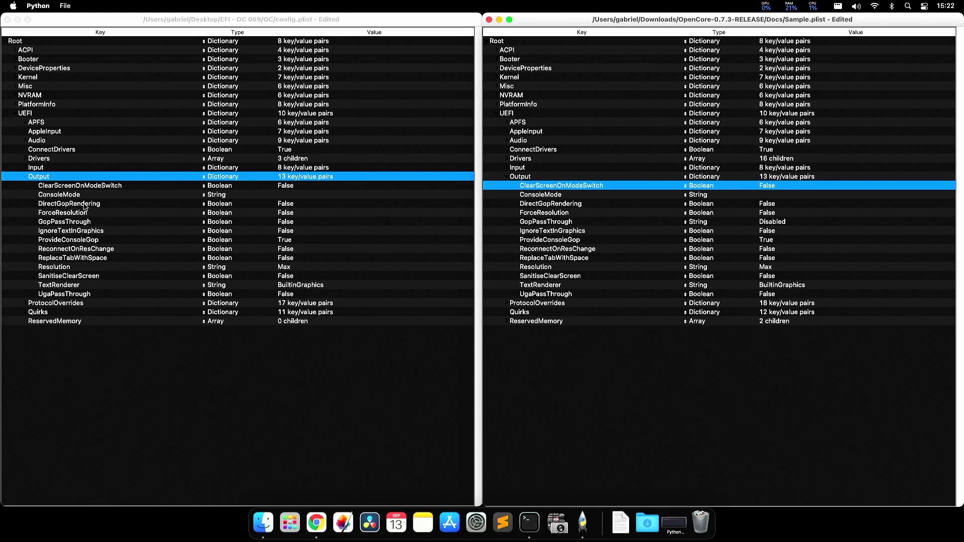
key(Left)
key(Left)
key(Down)
key(Right)
click(108, 246)
key(Left)
key(Left)
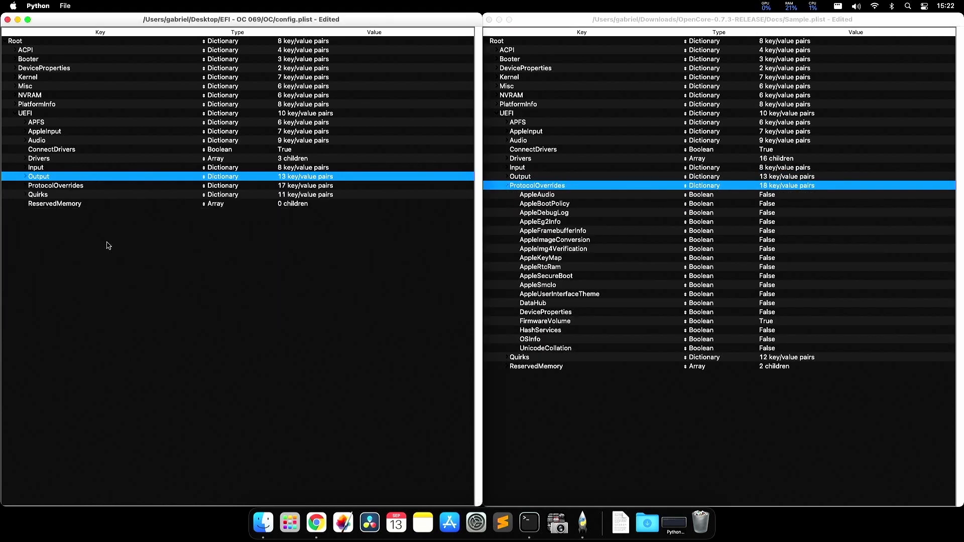
key(Down)
key(Right)
- Compare the number of key/value pairs in ProtocolOverrides between Sample.plist and config.plist
key(super+grave)
key(Down)
key(Down)
key(Down)
key(super+grave)
key(Down)
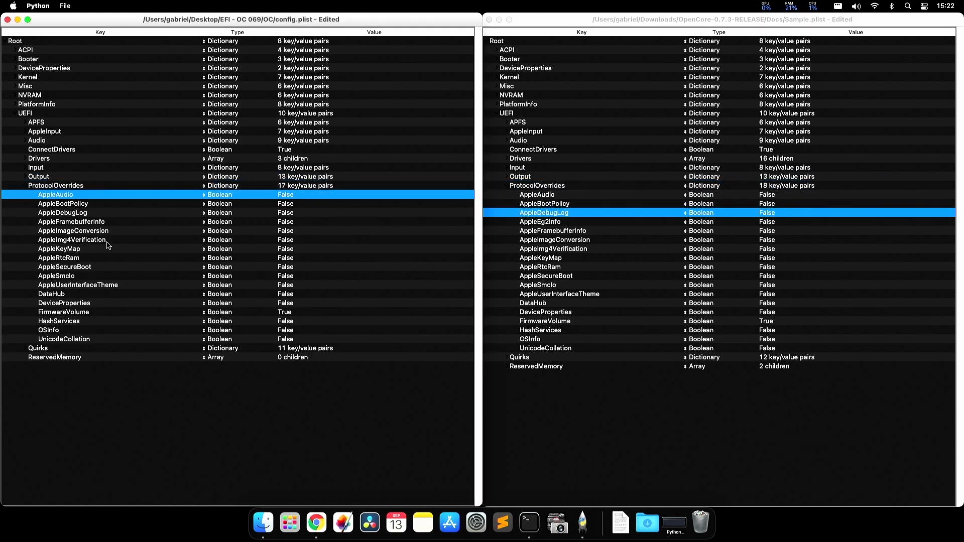
click(771, 185)
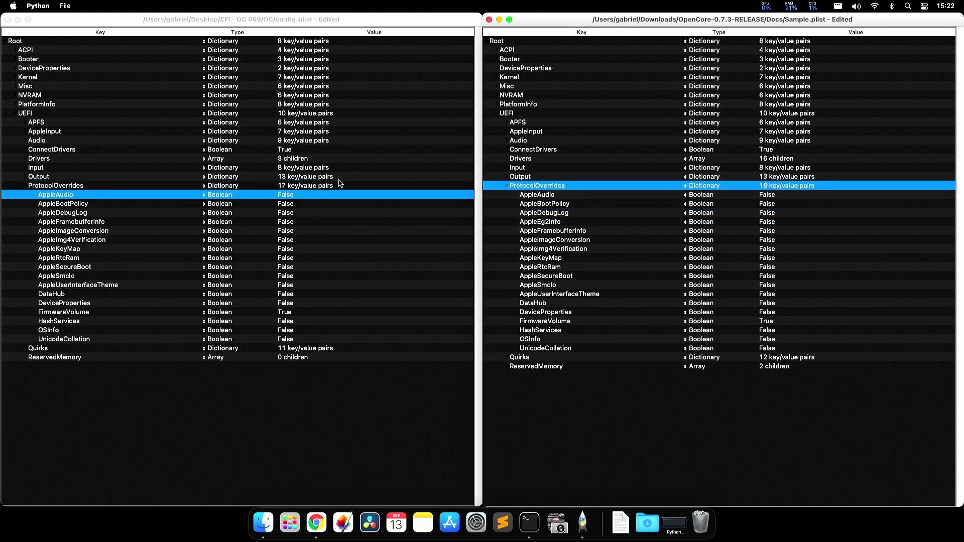
click(290, 187)
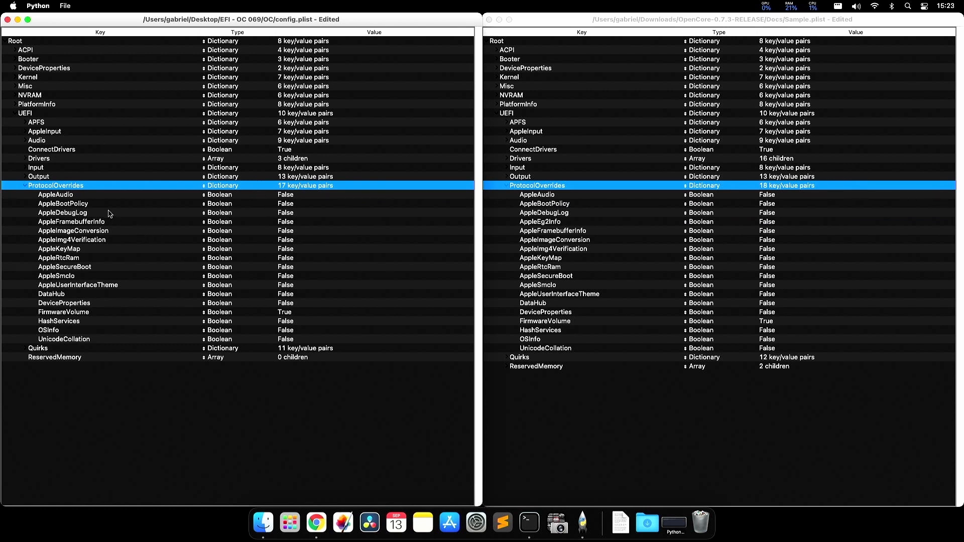
- Compare the ProtocolOverrides entries one by one in both files, from AppleAudio to the entry after AppleDebugLog
click(76, 196)
click(533, 197)
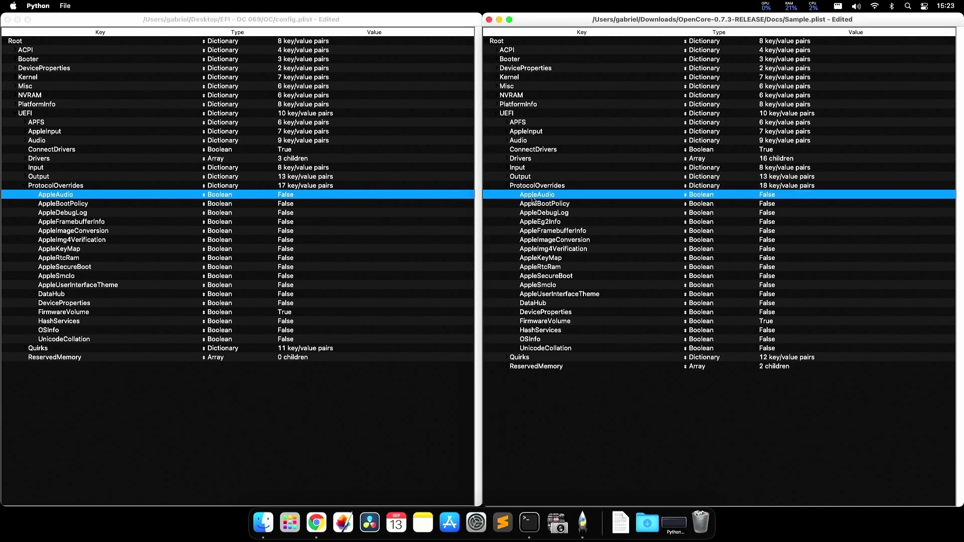
key(Down)
key(super+grave)
key(Down)
key(Down)
key(super+grave)
key(Down)
key(super+grave)
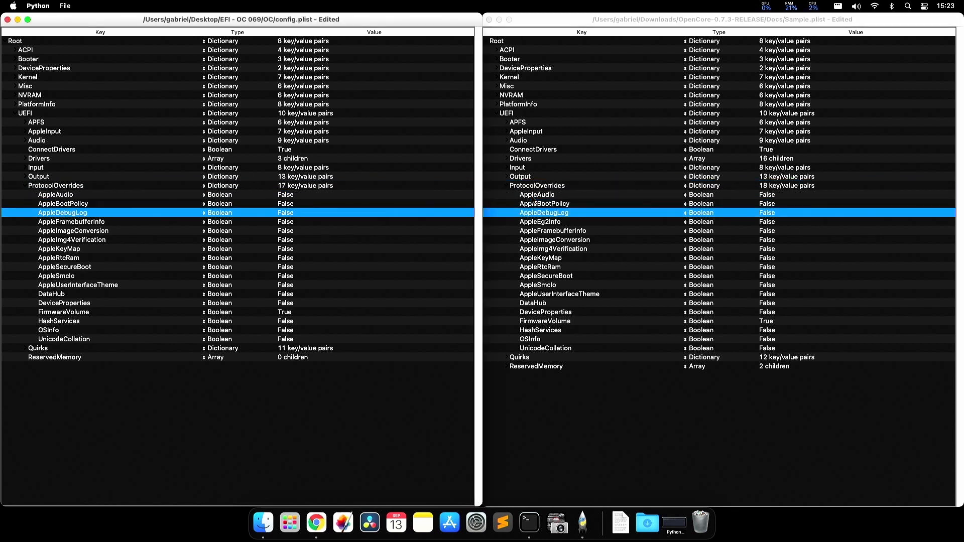
key(Down)
key(super+grave)
key(Down)
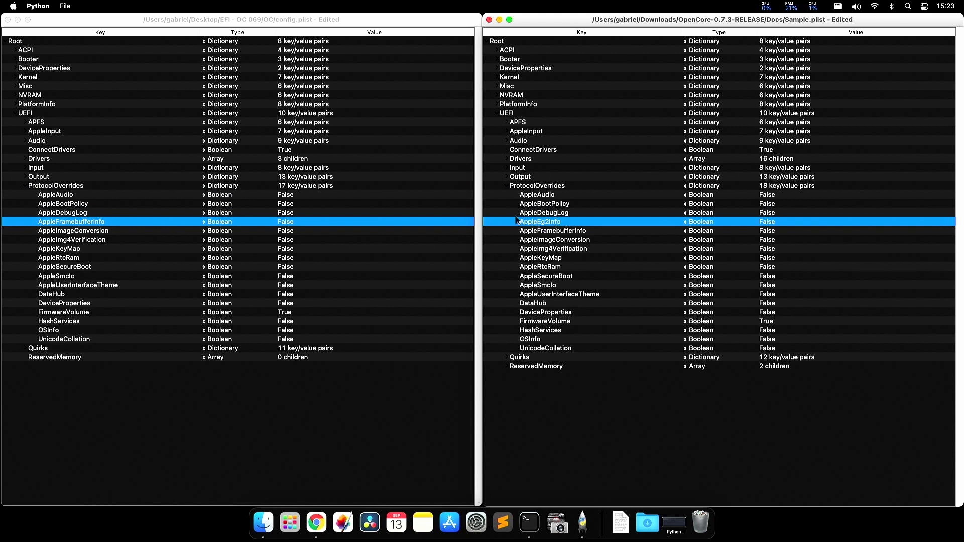
- Search the keys of config.plist for AppleEg2Info, using the key name copied from Sample.plist
double_click(562, 224)
key(super+c)
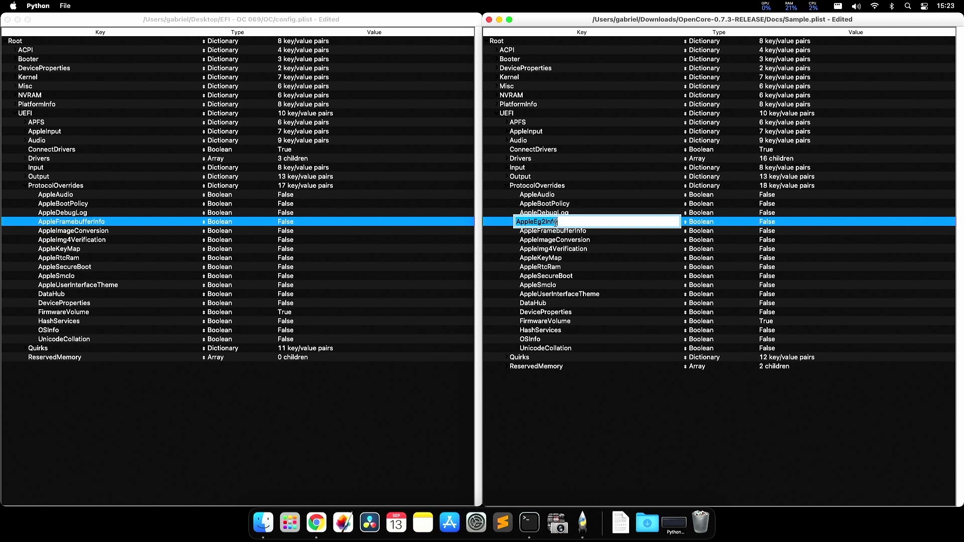
click(71, 240)
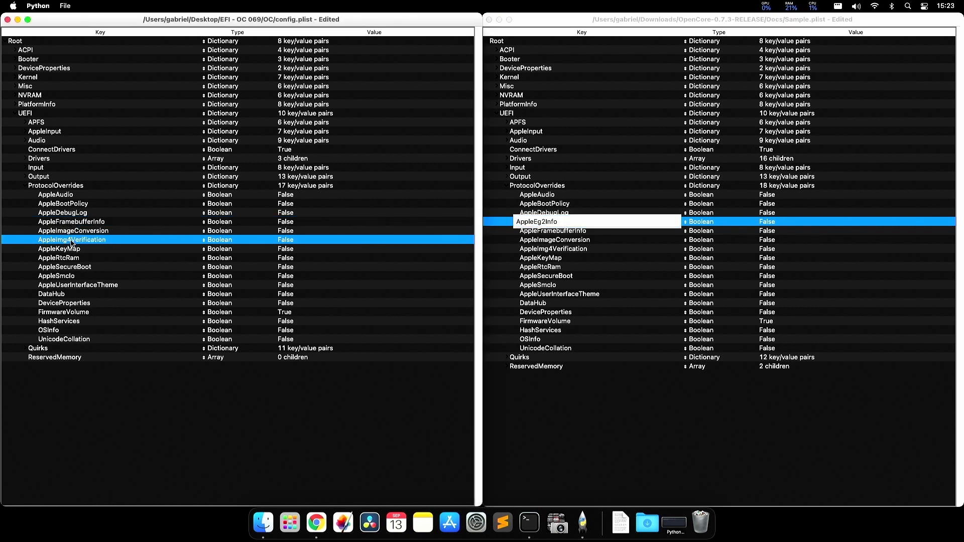
key(super+f)
key(super+v)
key(Return)
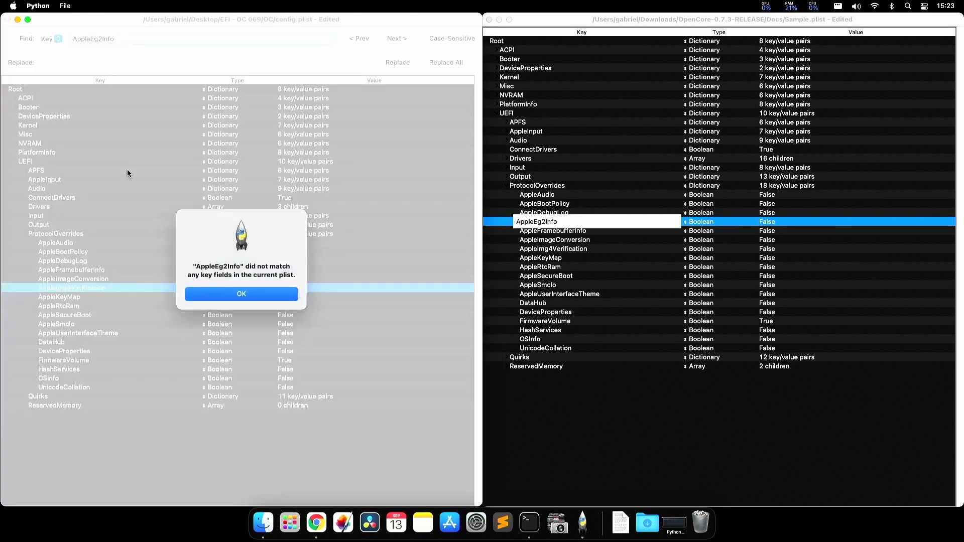
key(Return)
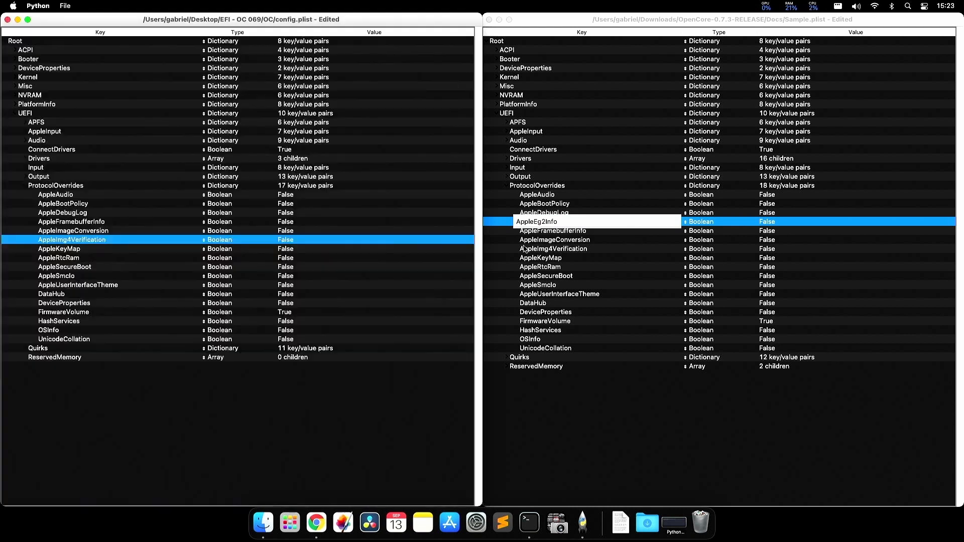
- Copy the AppleEg2Info entry from Sample.plist into ProtocolOverrides in config.plist and place it directly below AppleDebugLog
click(631, 259)
click(570, 224)
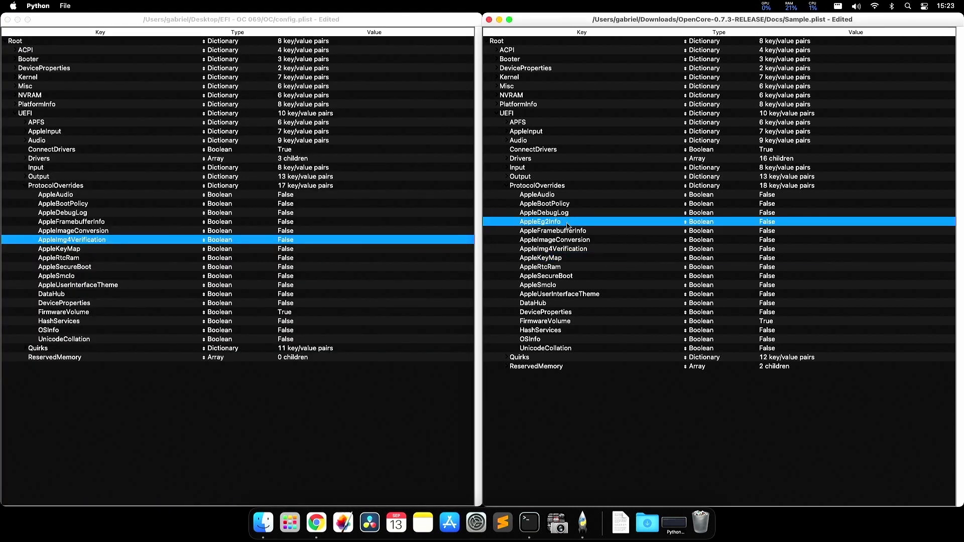
key(super+c)
click(56, 186)
key(super+v)
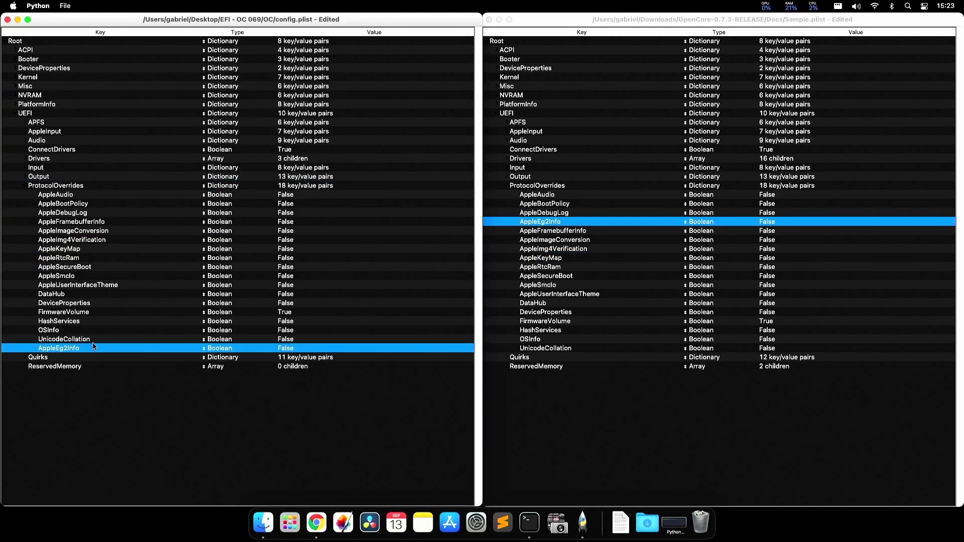
click(552, 214)
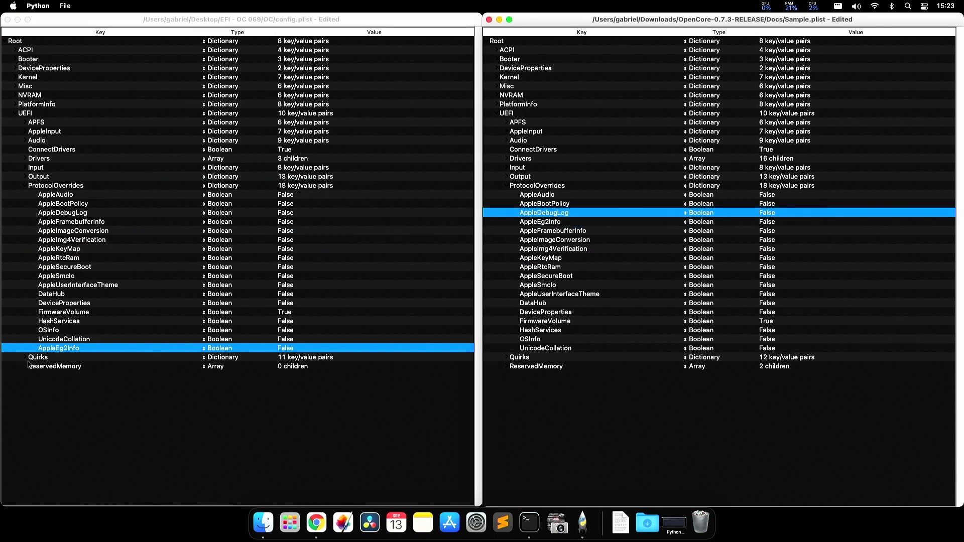
drag(59, 354, 81, 216)
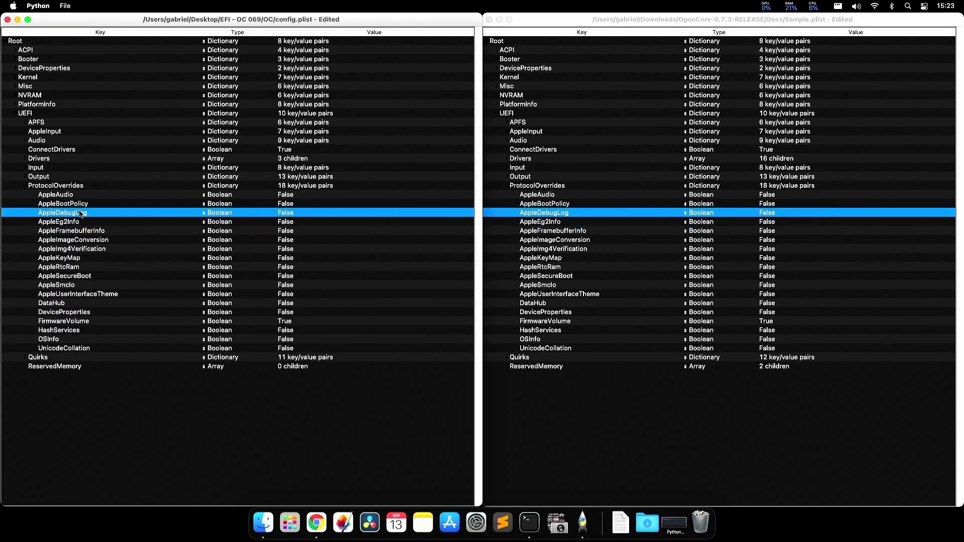
- Compare the ProtocolOverrides entries one by one in both files, from AppleEg2Info to AppleSecureBoot
click(218, 225)
click(526, 223)
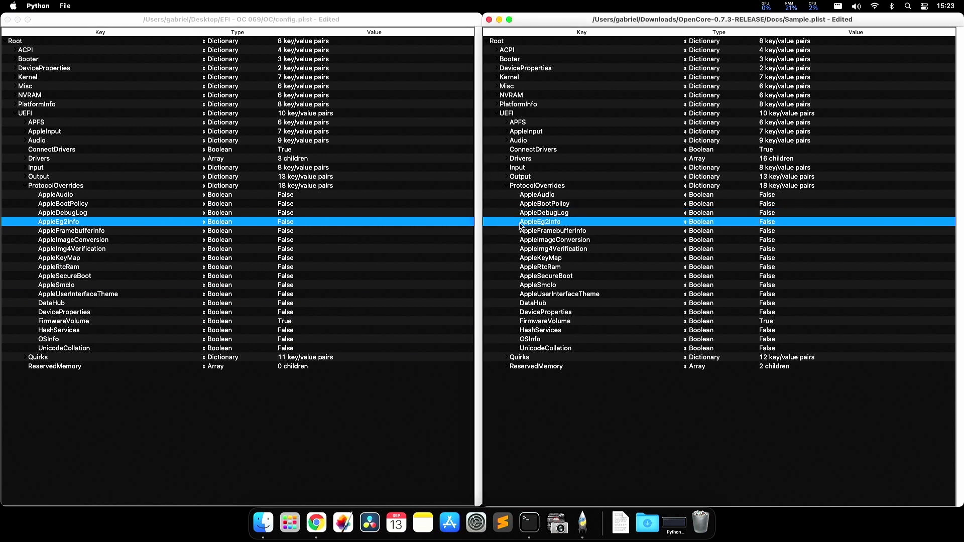
click(275, 231)
click(526, 232)
click(88, 266)
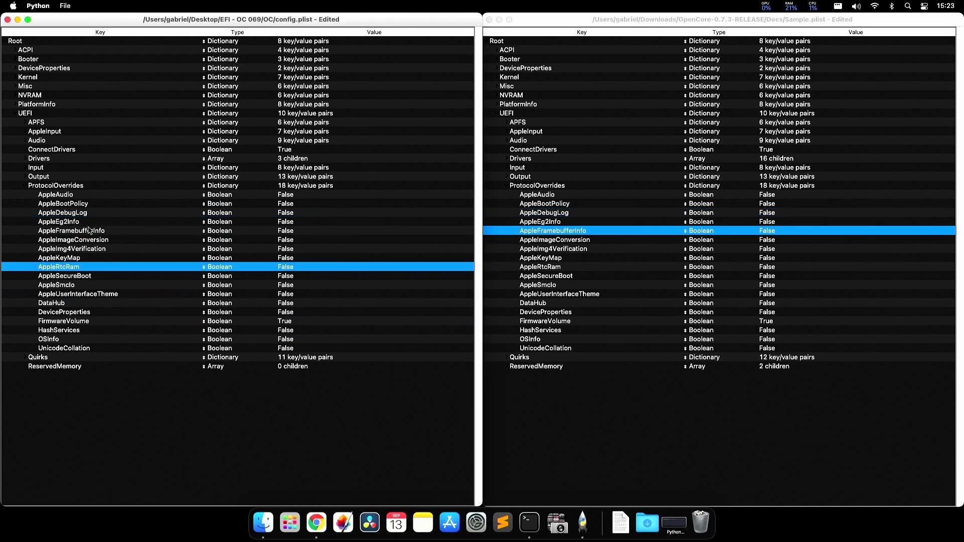
click(87, 231)
click(86, 241)
click(531, 249)
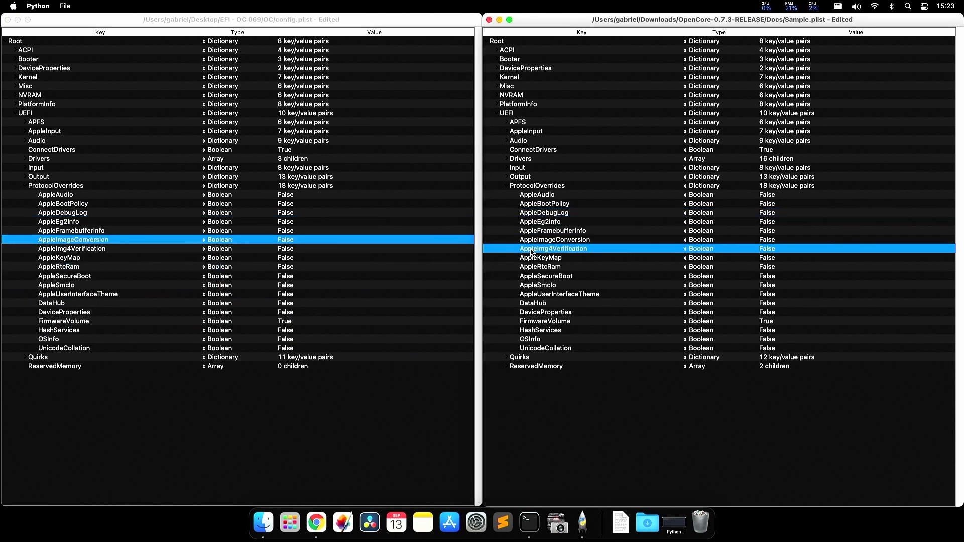
key(Down)
key(super+grave)
key(Down)
key(super+grave)
key(Down)
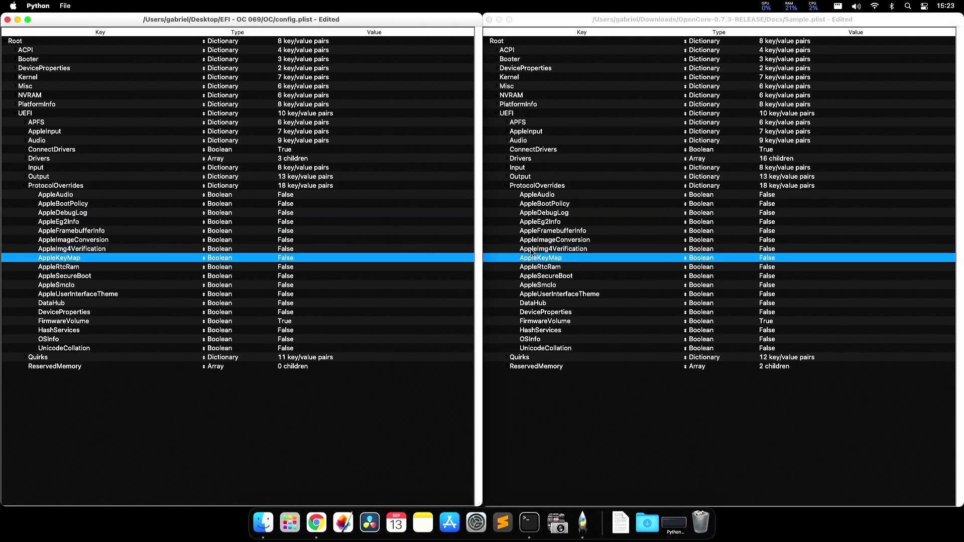
key(super+grave)
key(Down)
key(super+grave)
key(Down)
key(super+grave)
key(Down)
key(super+grave)
key(Down)
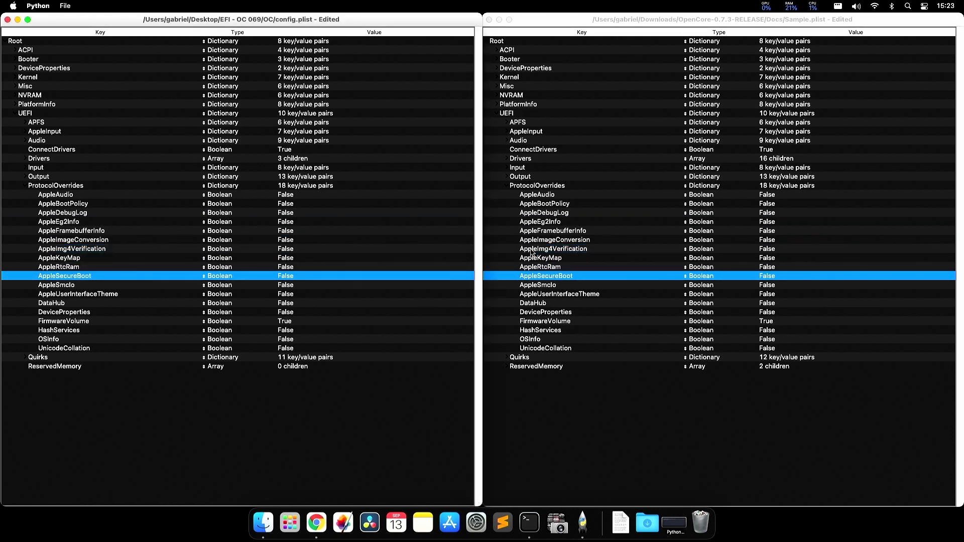
- Compare the remaining ProtocolOverrides entries in both files, from AppleSmcIo down to UnicodeCollation
key(super+grave)
key(Down)
key(super+grave)
key(Down)
key(super+grave)
key(Down)
key(Down)
key(super+grave)
key(Down)
key(Down)
key(Down)
key(Down)
key(Down)
key(Down)
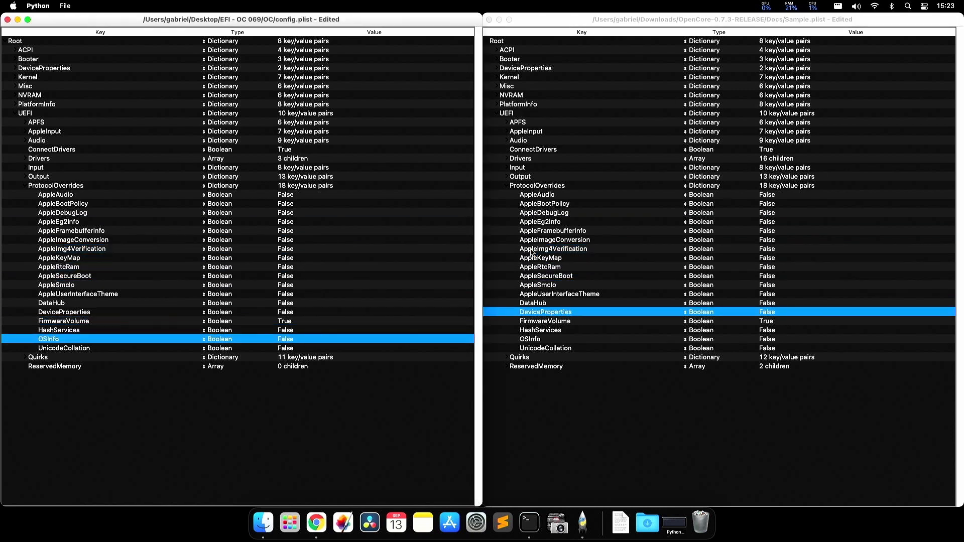
key(Down)
key(super+grave)
key(Down)
key(Down)
key(Down)
key(Down)
key(Down)
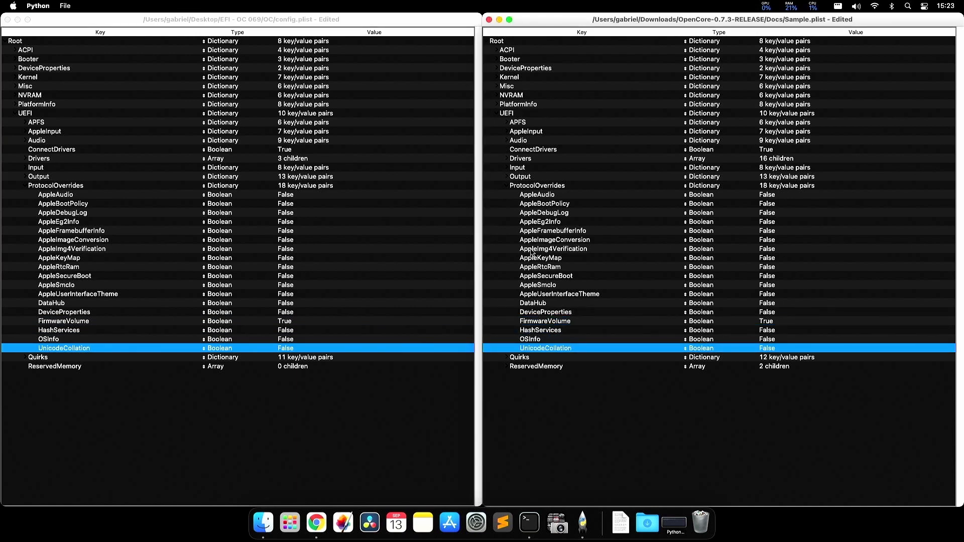
- Collapse the ProtocolOverrides dictionary and expand the Quirks dictionary in both files
key(Left)
key(Left)
key(super+grave)
key(Left)
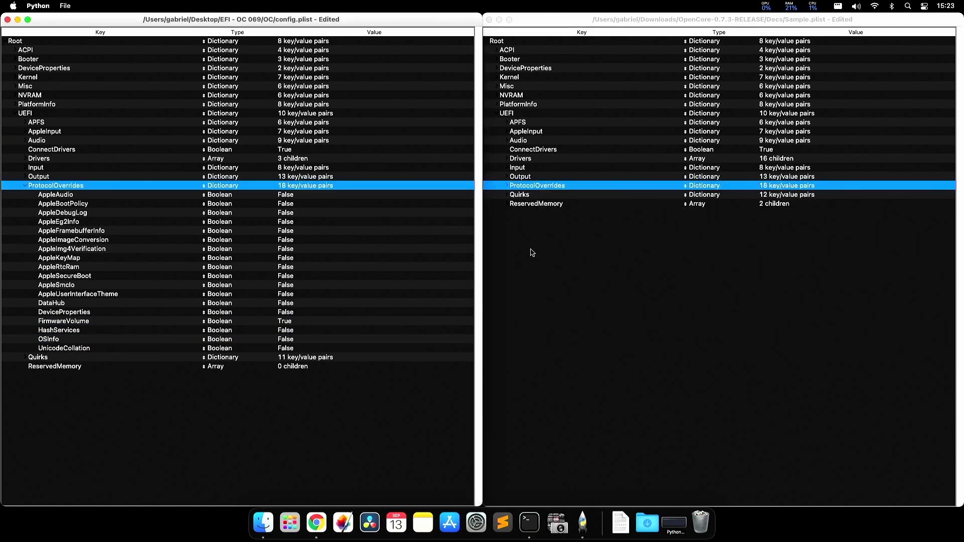
key(Left)
key(Down)
key(Right)
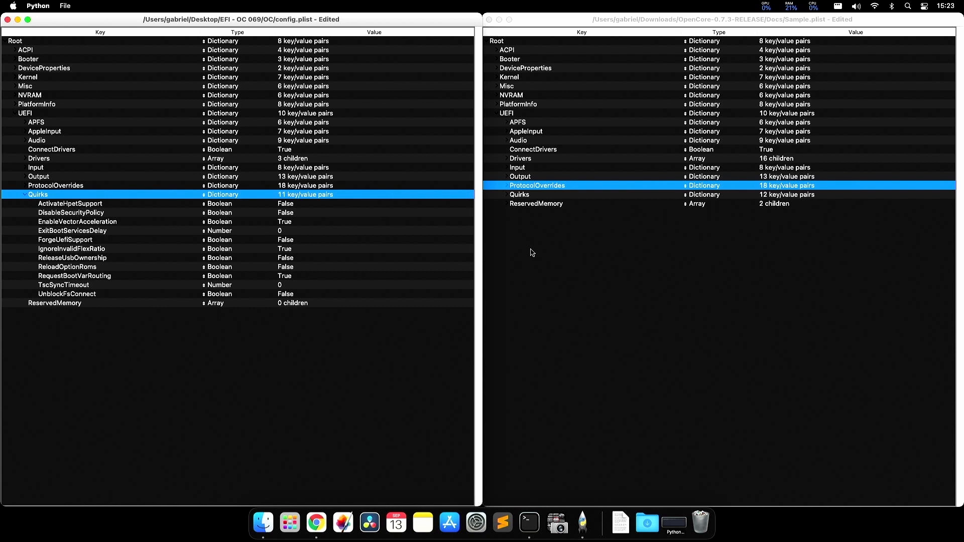
key(super+grave)
key(Down)
key(Right)
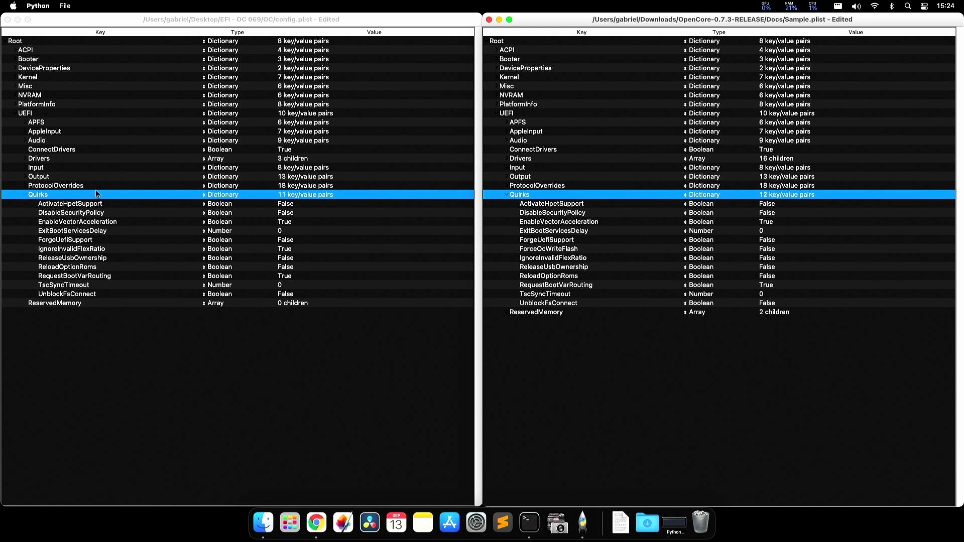
- Compare the UEFI Quirks entries one by one in both files, from ActivateHpetSupport to the entry after ForgeUefiSupport
click(78, 205)
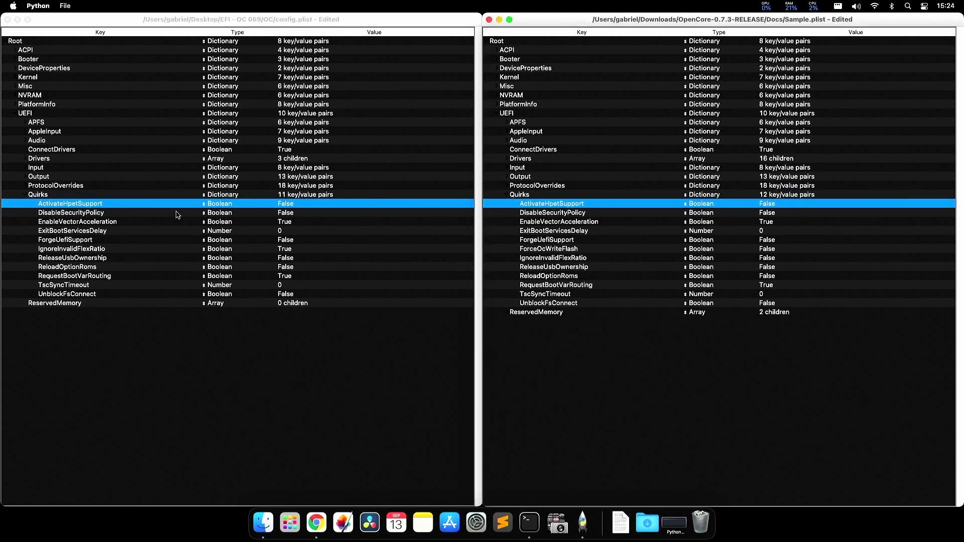
click(123, 215)
click(553, 212)
key(Down)
key(super+grave)
key(Down)
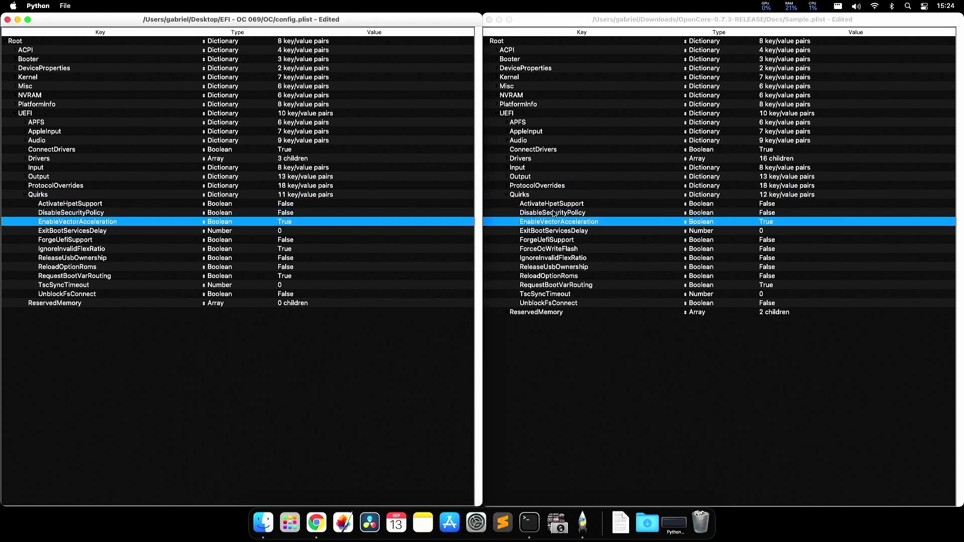
key(Down)
key(Down)
key(super+grave)
key(Down)
key(Down)
key(Down)
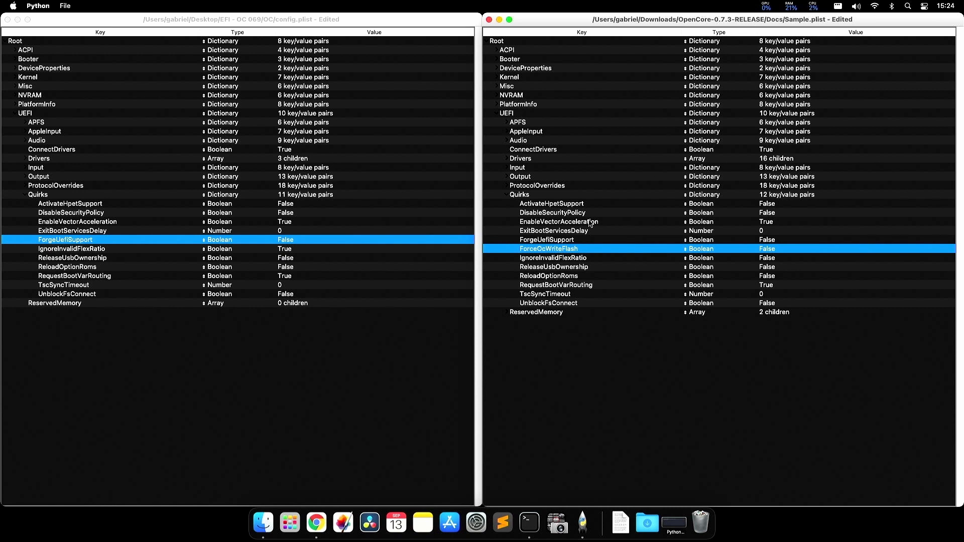
- Copy the ForceOcWriteFlash entry from Sample.plist into Quirks in config.plist and place it directly below ForgeUefiSupport
click(545, 258)
click(547, 250)
click(52, 195)
key(super+v)
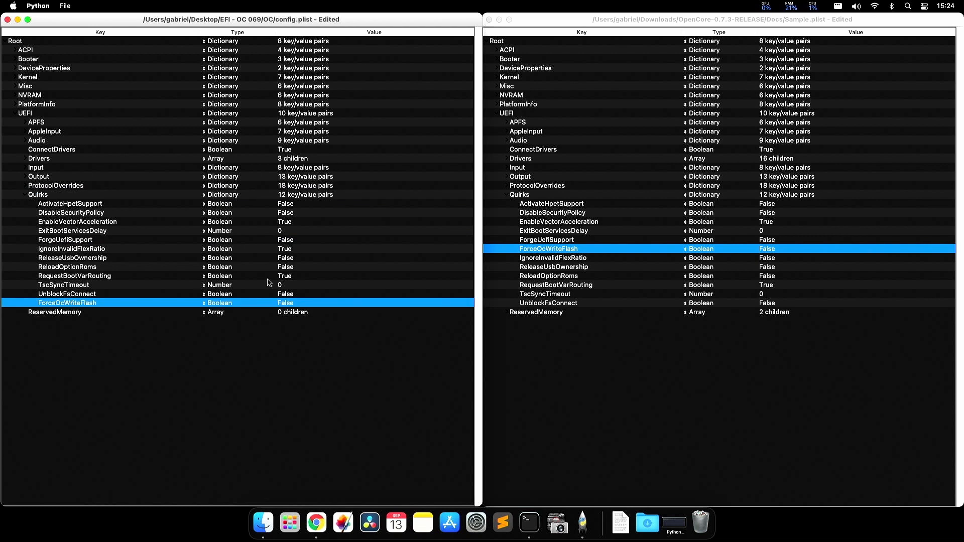
click(528, 241)
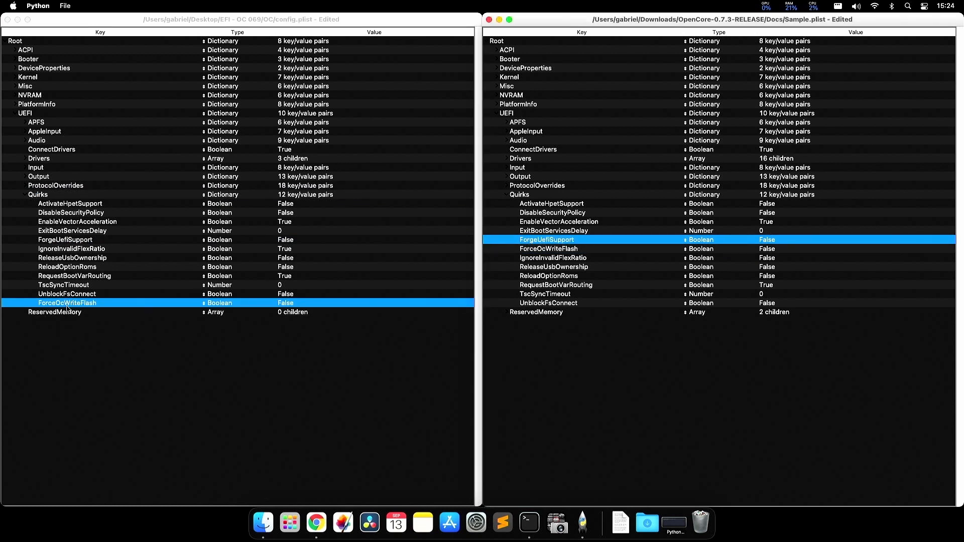
drag(67, 307, 68, 252)
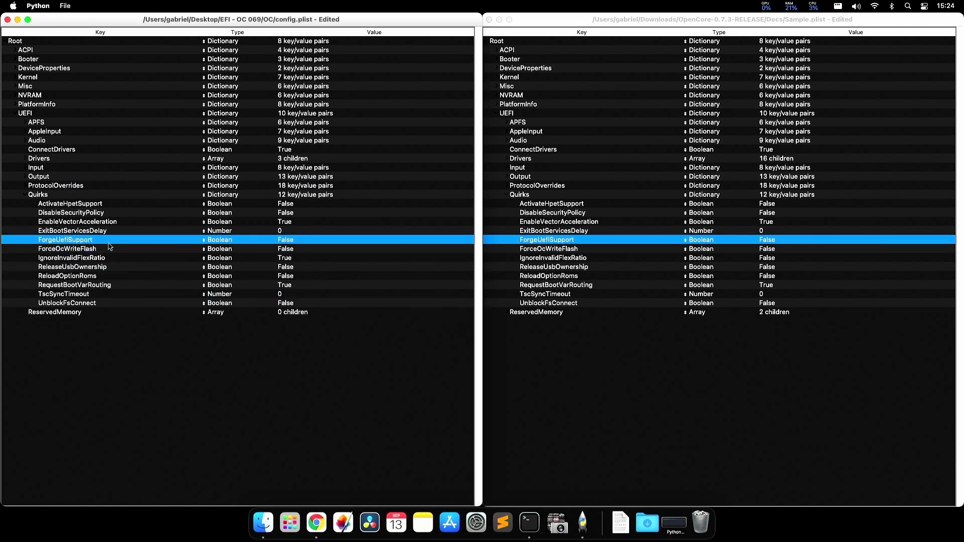
- Compare the UEFI Quirks entries again in both files, from ExitBootServicesDelay down to UnblockFsConnect
click(548, 249)
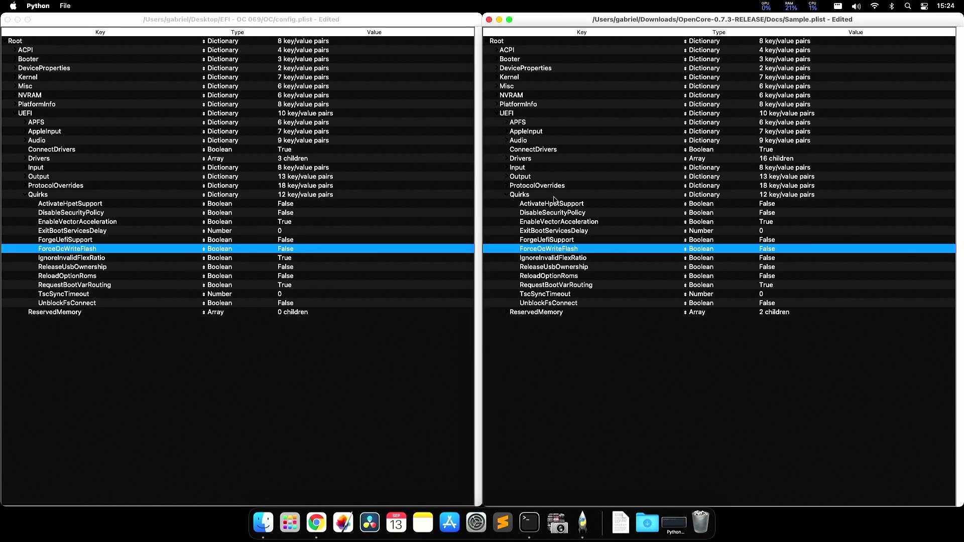
click(89, 232)
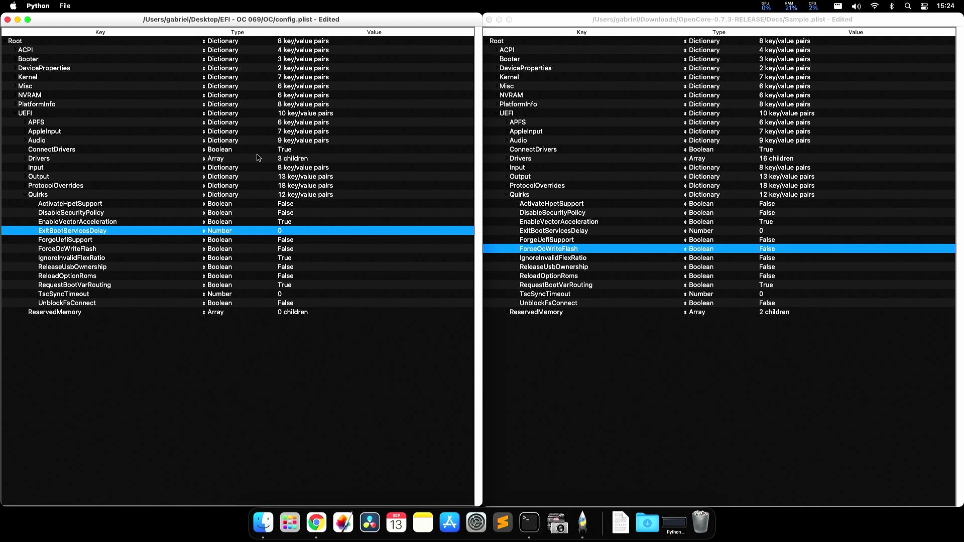
click(562, 231)
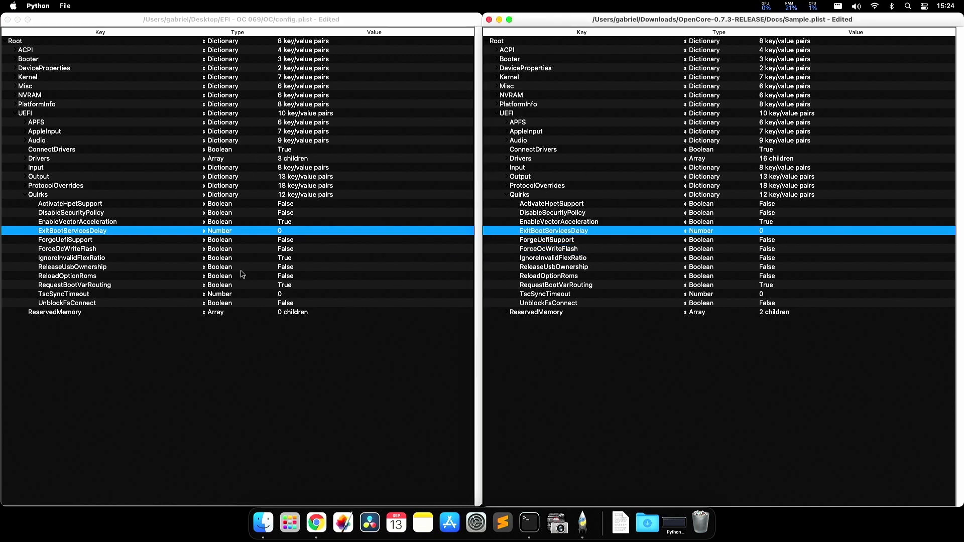
click(125, 248)
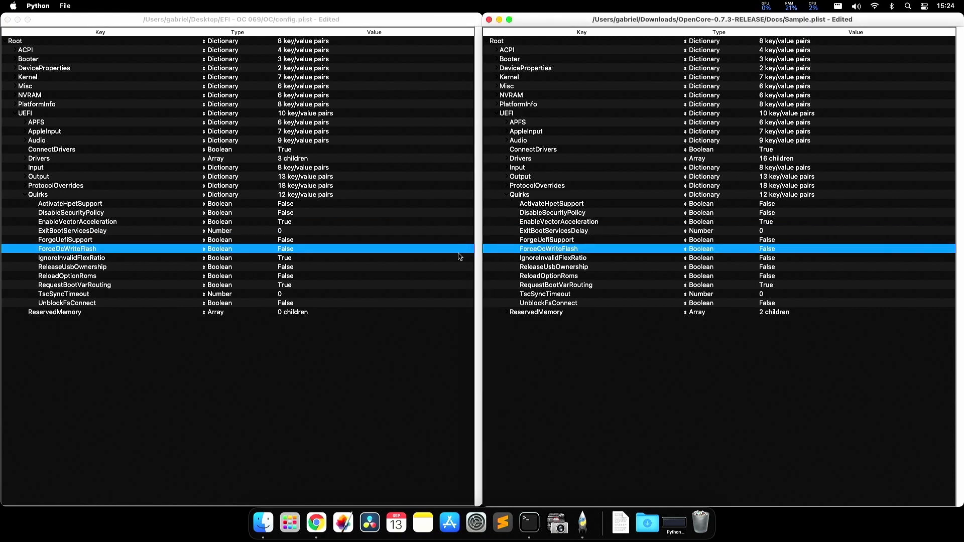
key(Down)
key(Down)
key(Down)
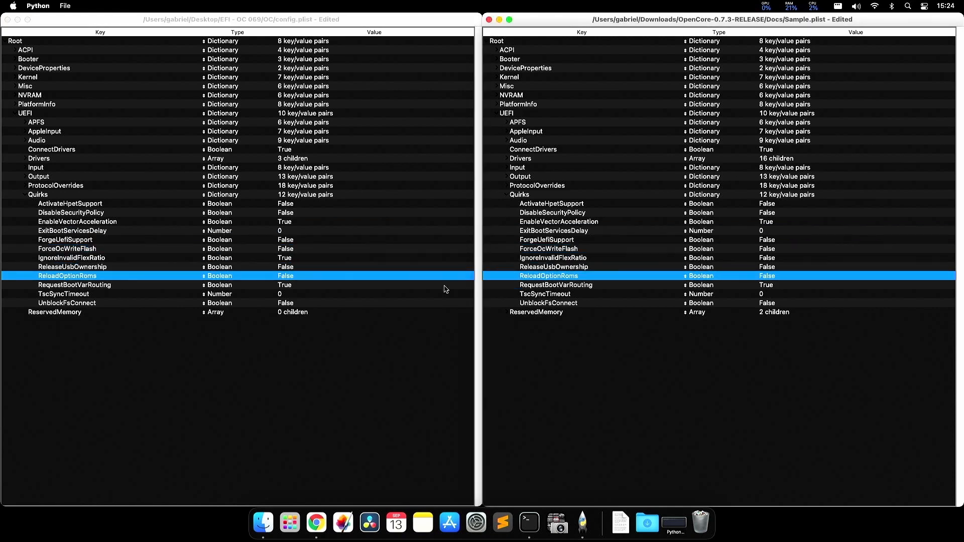
key(Down)
key(Down)
key(Down)
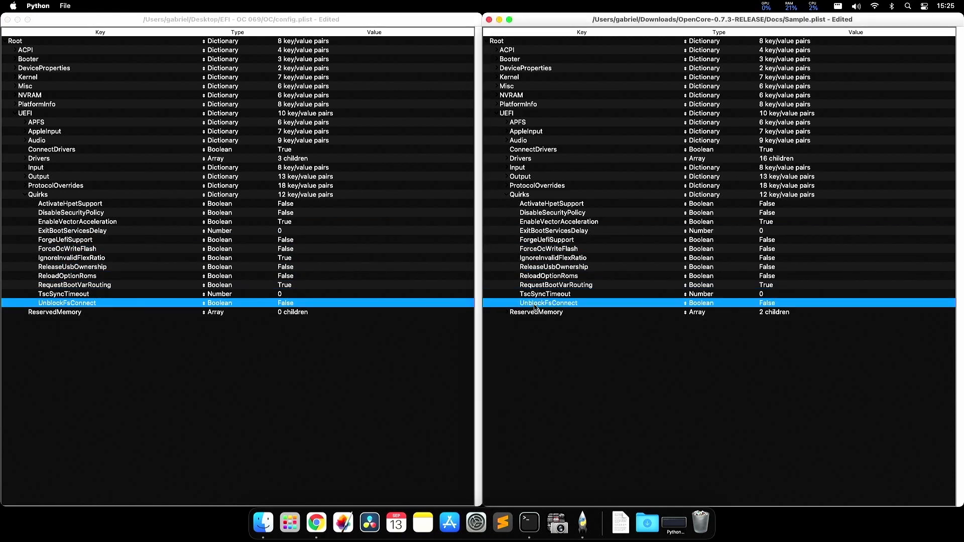
- Collapse the Quirks dictionary in both files and expand the ReservedMemory array in Sample.plist
key(Left)
key(Left)
key(Down)
key(Right)
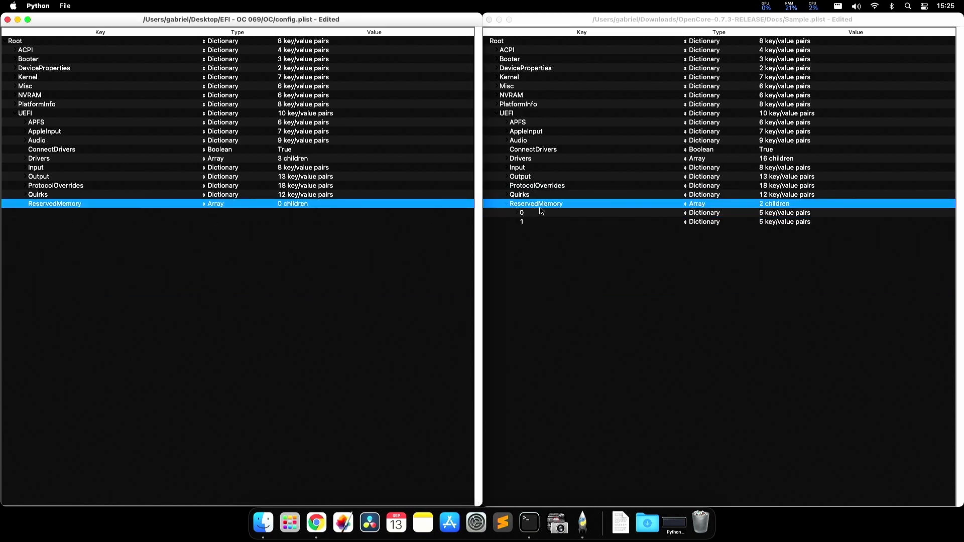
- Expand items 0 and 1 of the ReservedMemory array in Sample.plist and examine their Address, Comment, Enabled, Size and Type entries
click(533, 207)
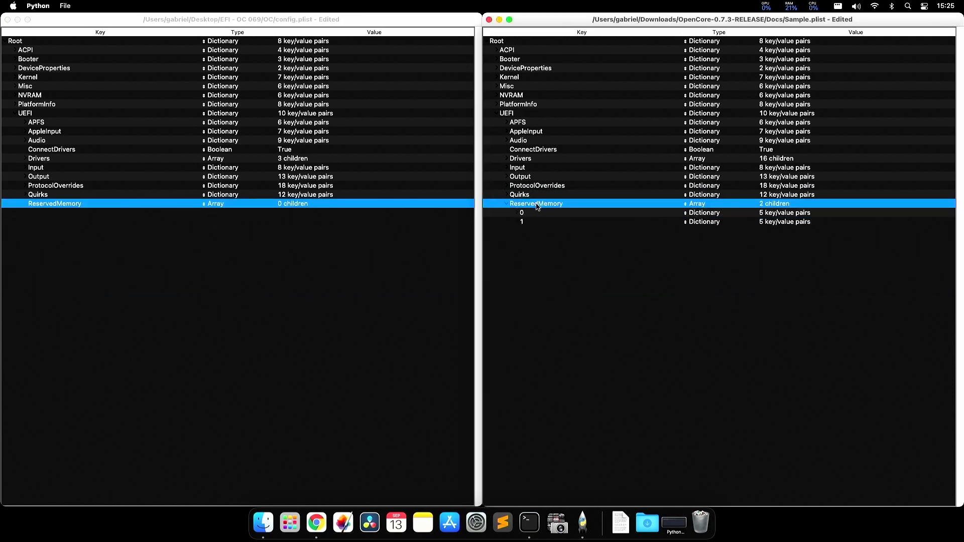
key(Down)
key(Right)
key(Down)
key(Down)
key(Down)
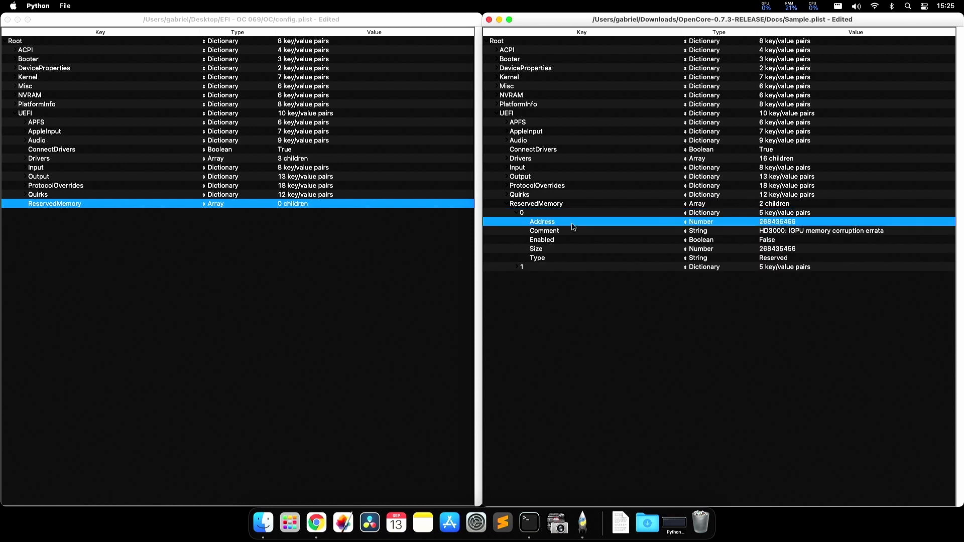
key(Down)
key(Down)
key(Down)
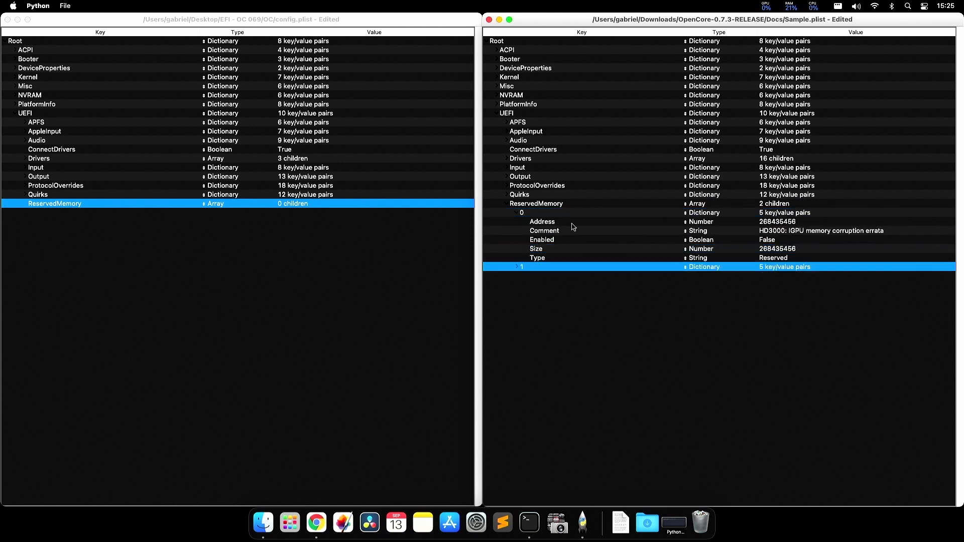
key(Right)
key(Up)
key(Up)
key(Up)
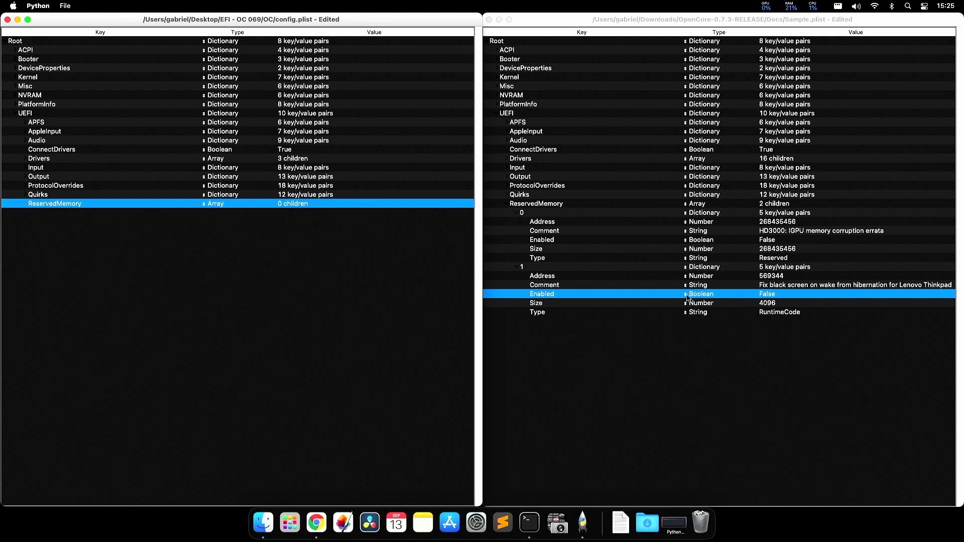
- Delete items 1 and 0 from the ReservedMemory array in Sample.plist
click(521, 267)
key(BackSpace)
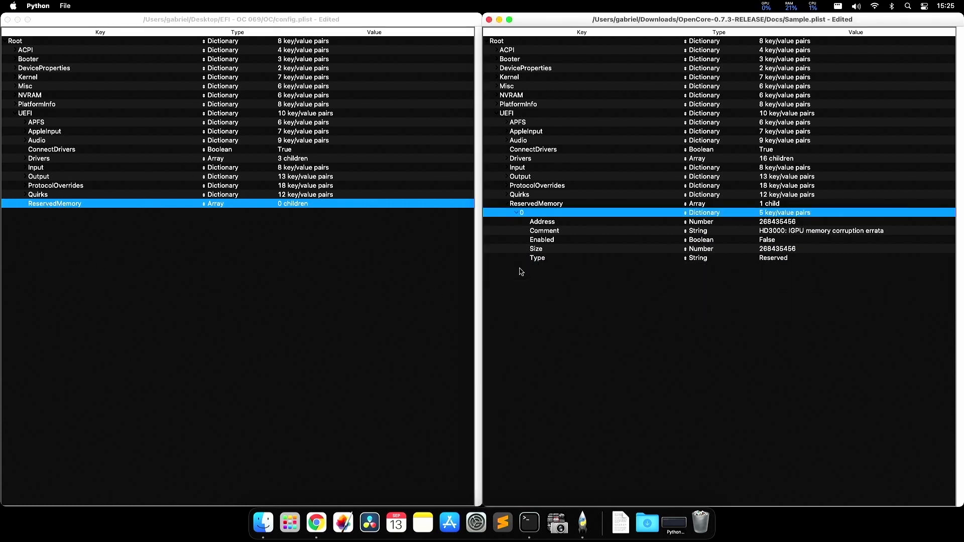
key(BackSpace)
- Collapse the UEFI dictionary in both config.plist and Sample.plist
click(297, 236)
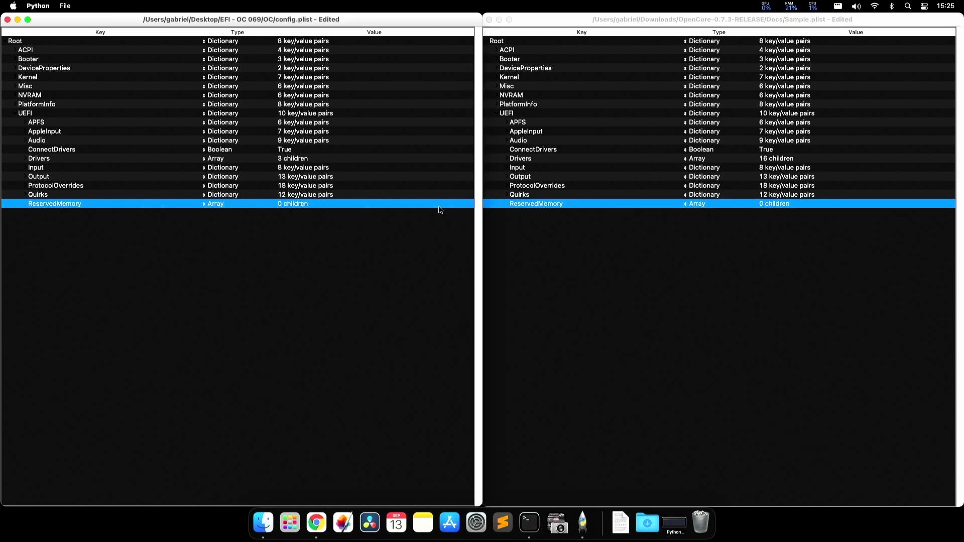
click(507, 204)
click(385, 204)
key(Left)
key(Left)
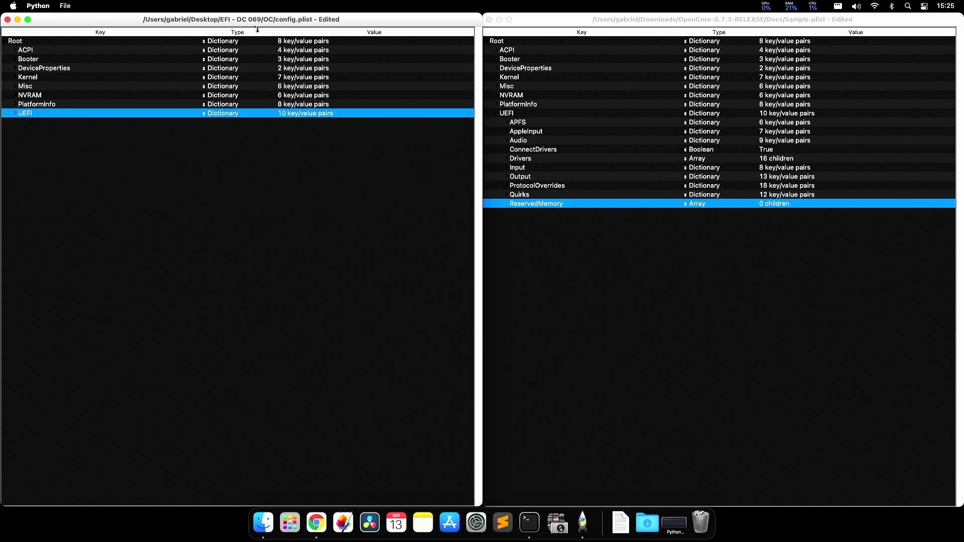
click(605, 136)
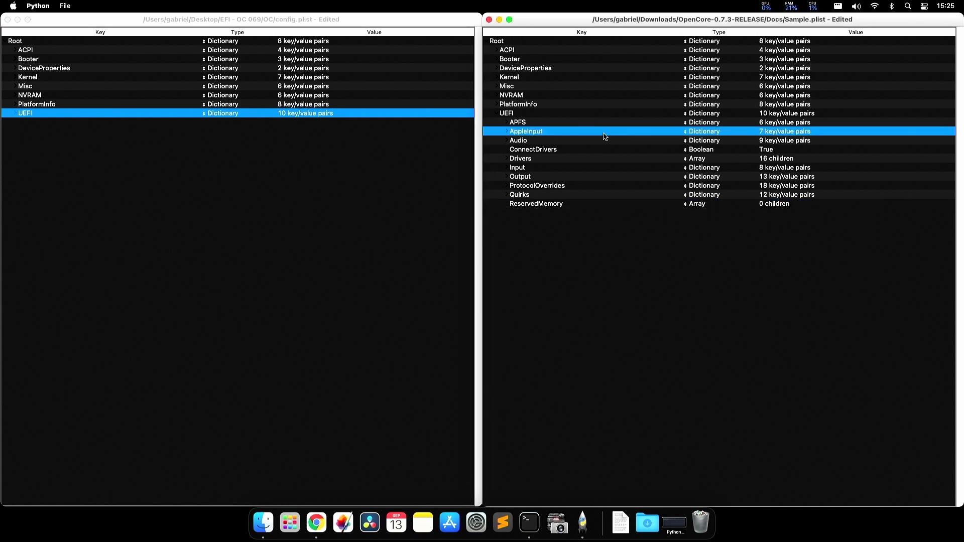
key(Left)
key(Left)
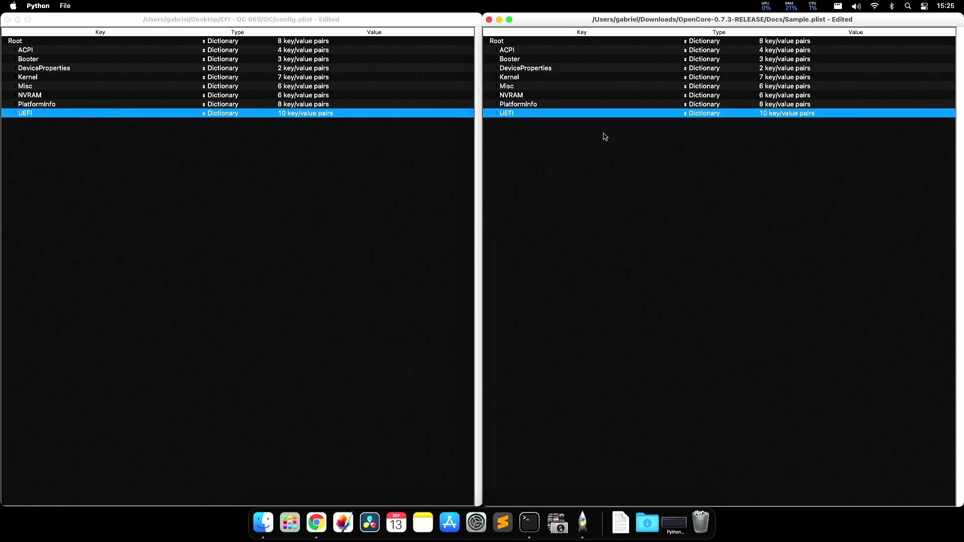
- Save the changes to both config.plist and Sample.plist
click(383, 168)
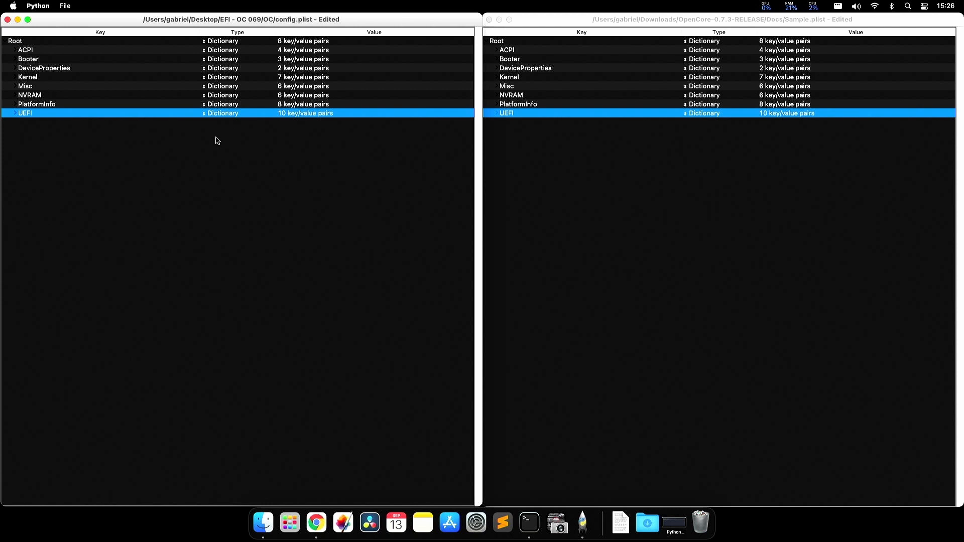
key(super+s)
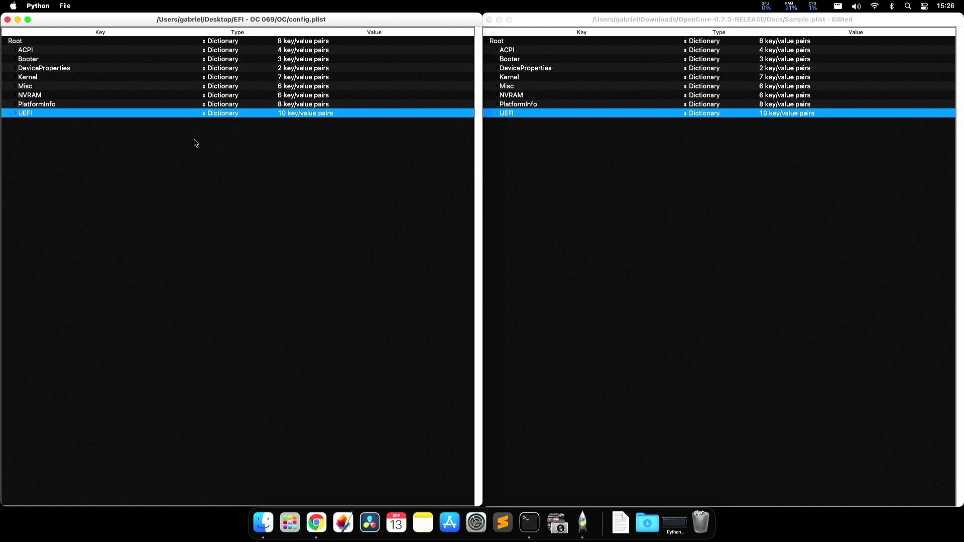
click(64, 6)
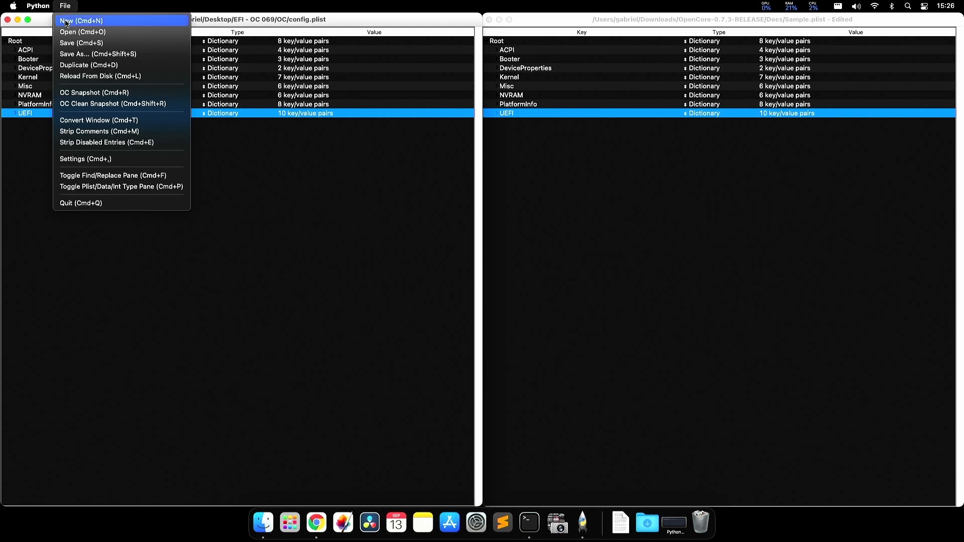
key(Escape)
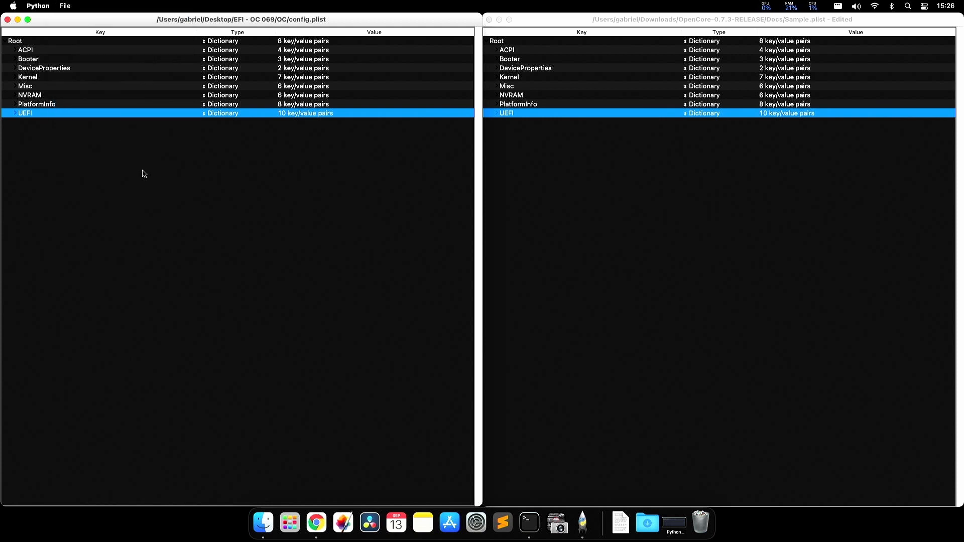
click(618, 203)
key(super+s)
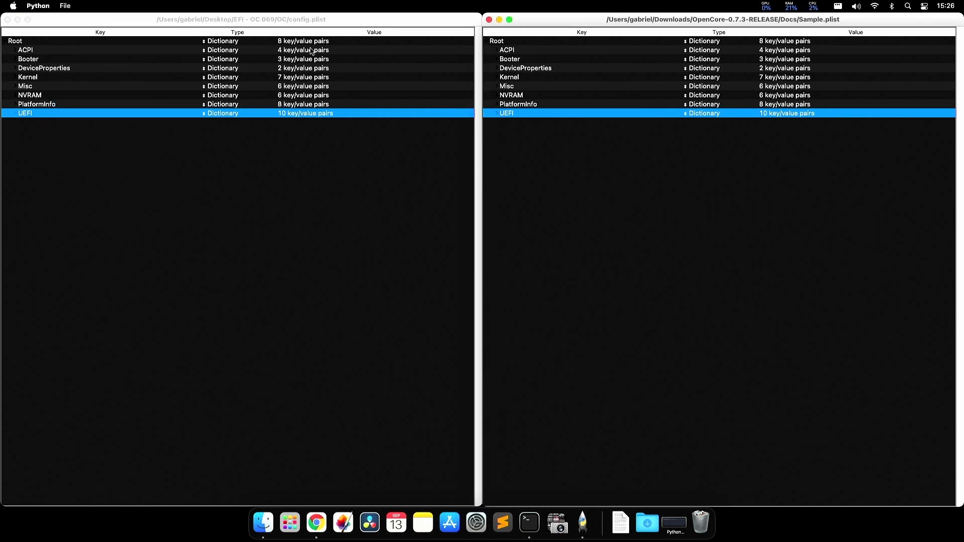
- Close both plist files and the Finder window showing the Docs folder
click(318, 129)
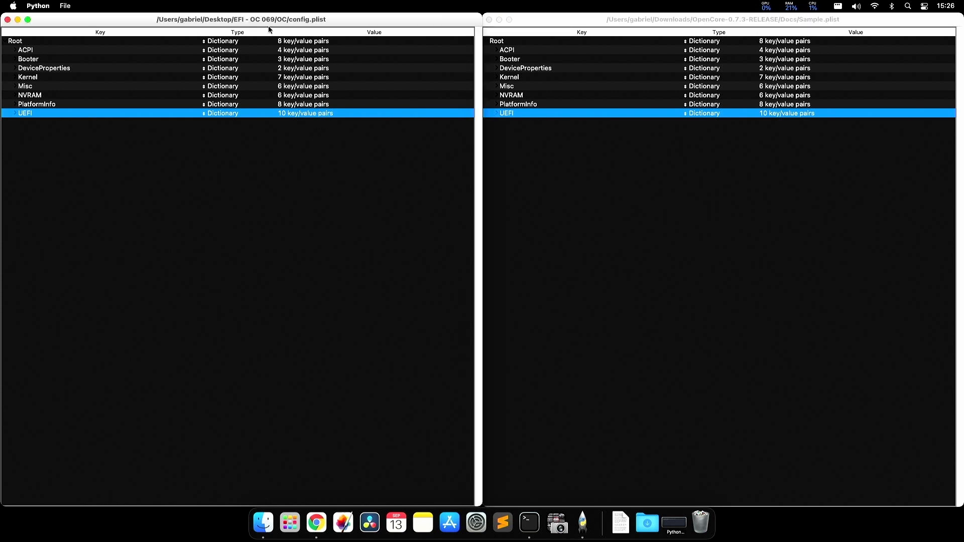
key(super+w)
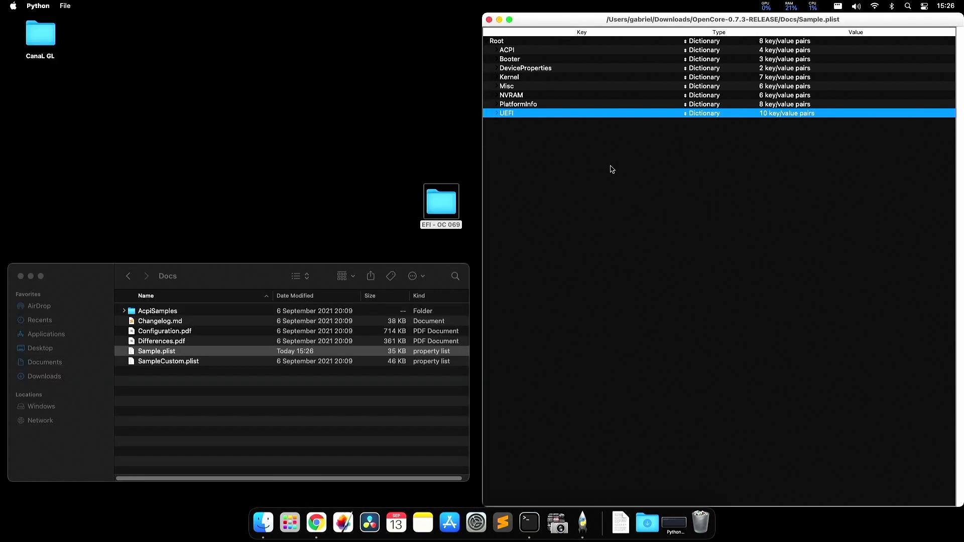
key(super+w)
drag(241, 280, 477, 285)
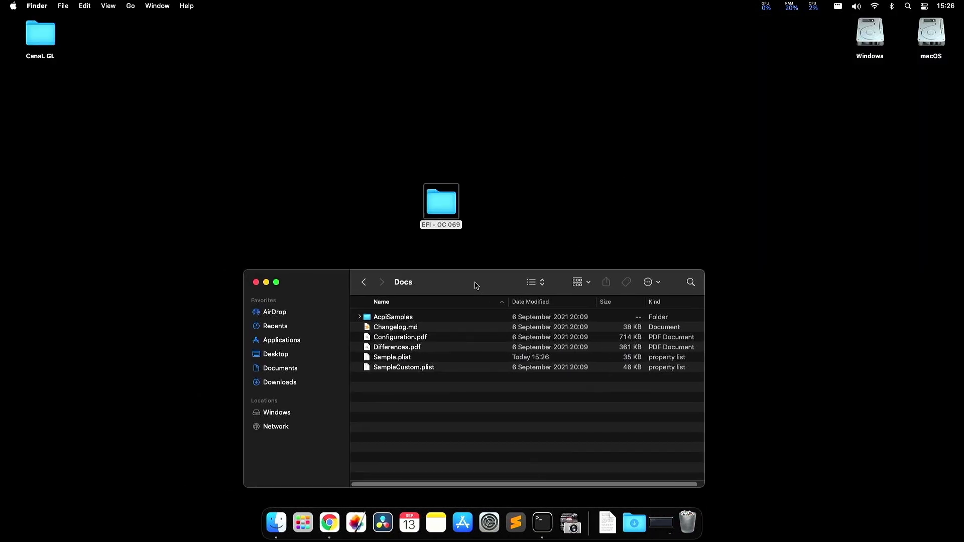
key(super+w)
- Open the EFI - OC 069 folder and the downloaded OpenCore-0.7.3-RELEASE folder and arrange their windows side by side
double_click(446, 208)
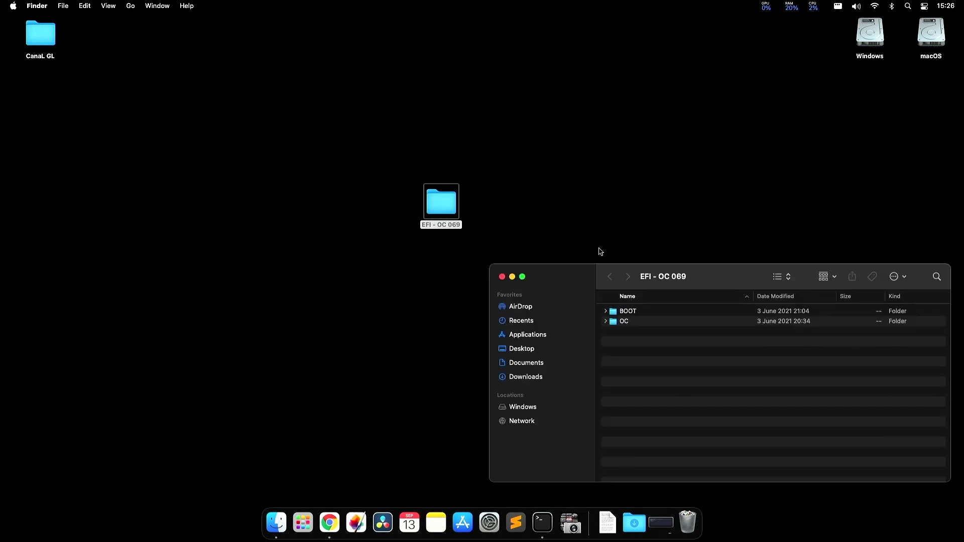
drag(730, 270, 260, 11)
right_click(637, 522)
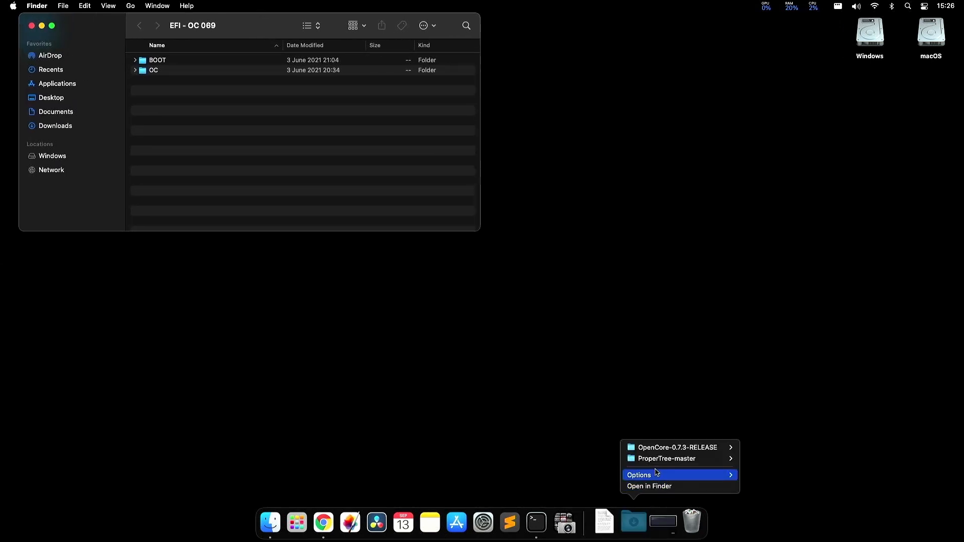
click(653, 446)
drag(198, 283, 674, 32)
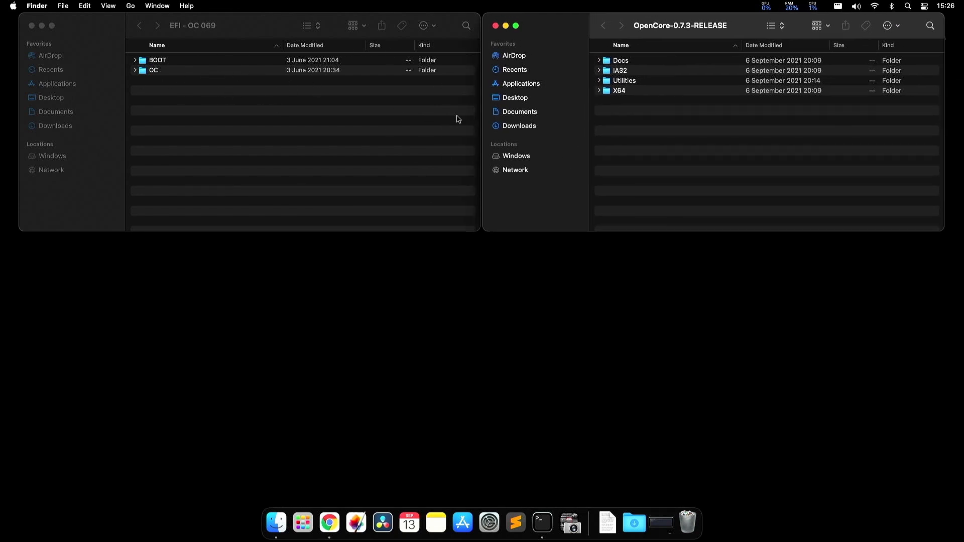
- Open the EFI folder inside X64 of the OpenCore release and compare its BOOT and OC folders with those in EFI - OC 069
click(623, 93)
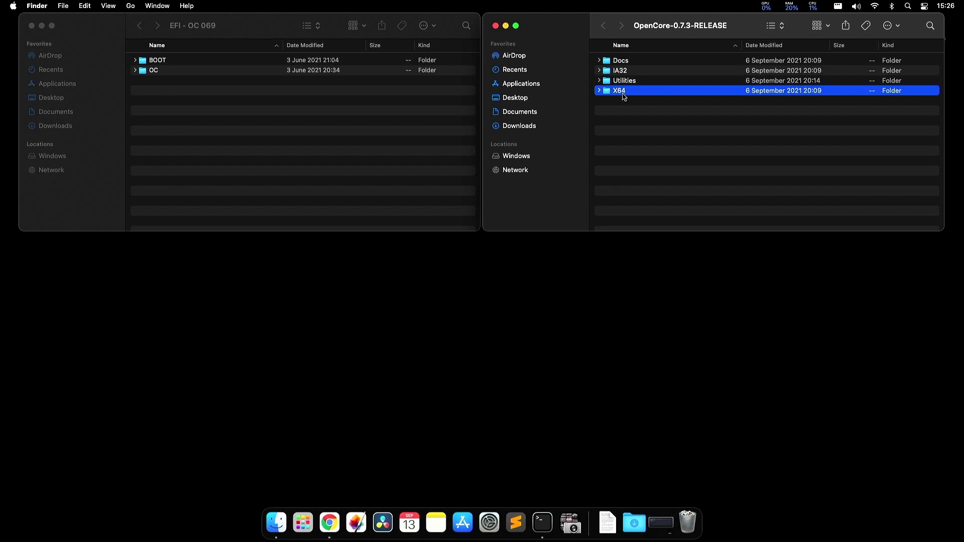
double_click(623, 94)
double_click(620, 63)
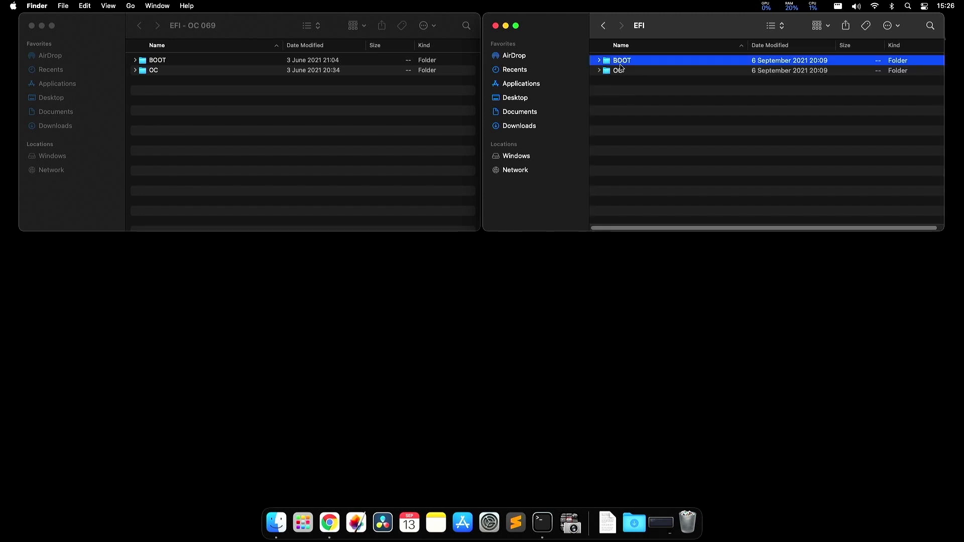
click(274, 62)
click(405, 70)
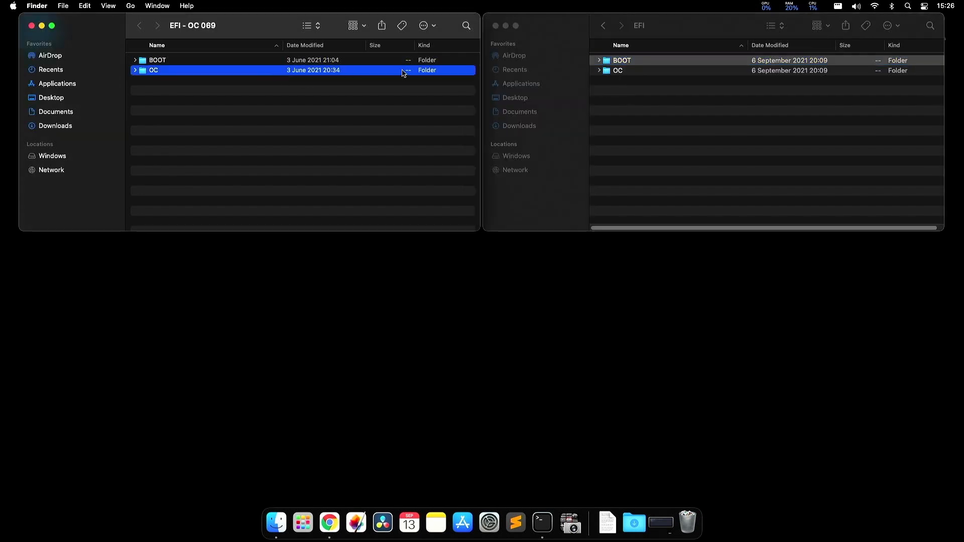
click(629, 62)
click(222, 62)
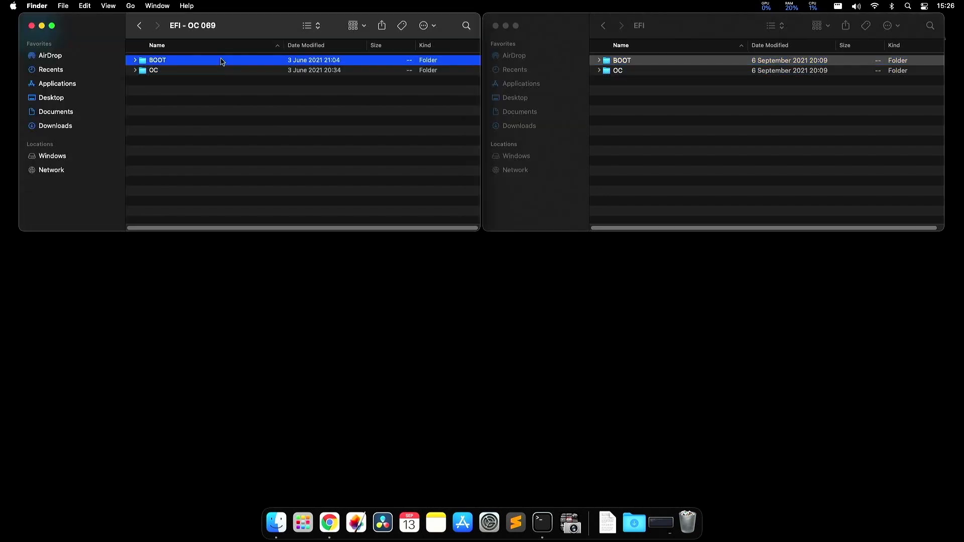
- Open BOOT in both EFI folders and replace BOOTx64.efi in EFI - OC 069 with the OpenCore 0.7.3 version
double_click(171, 63)
click(674, 92)
double_click(640, 63)
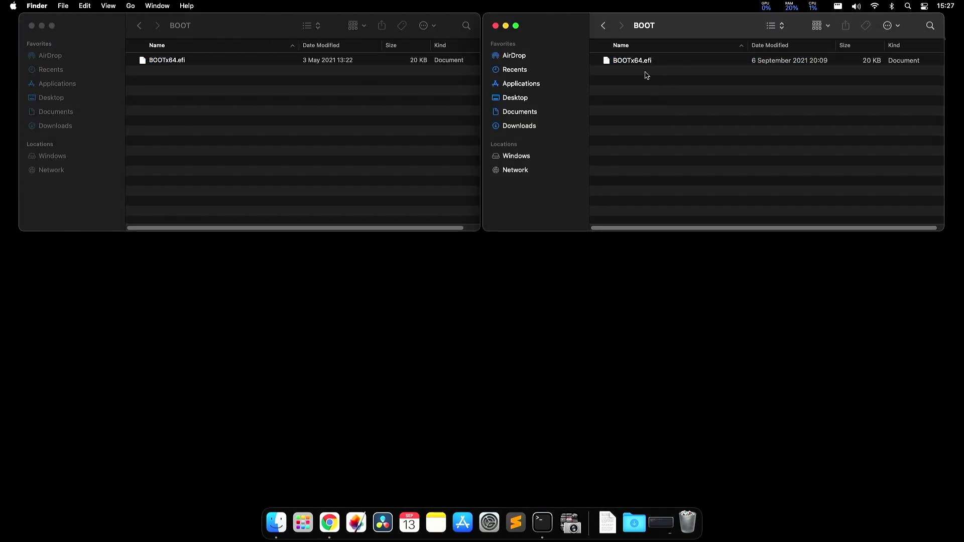
drag(647, 68, 331, 104)
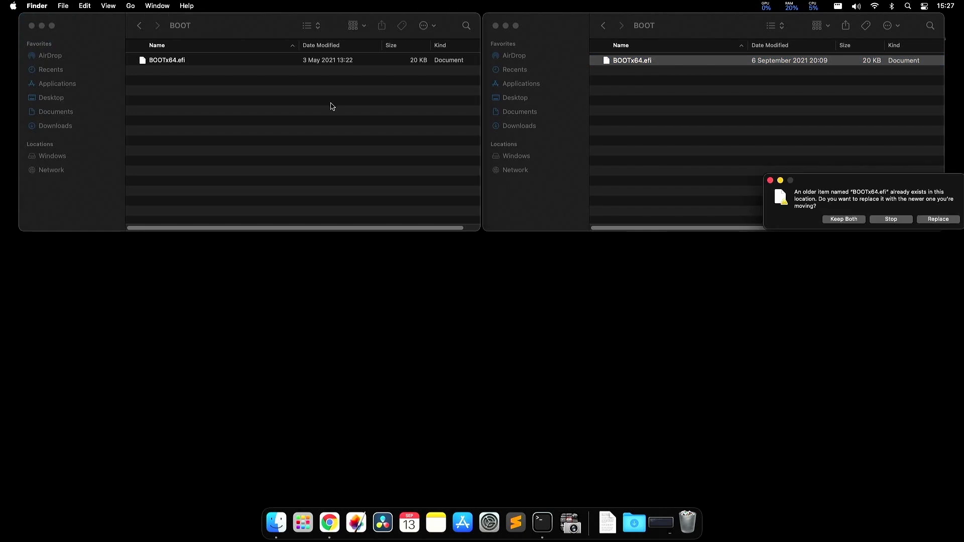
click(931, 220)
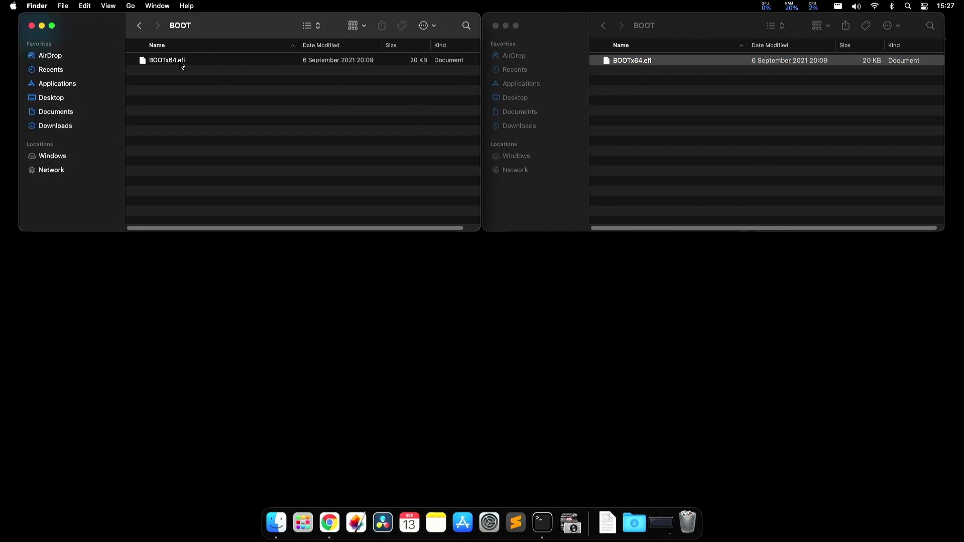
- Go back to the parent folder in both Finder windows and open the OC folder in each
key(super+bracketleft)
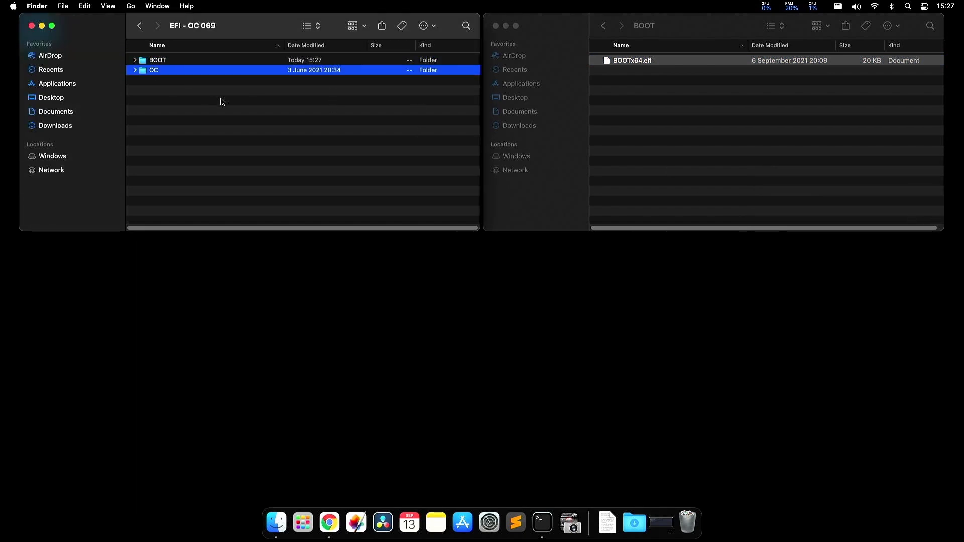
click(686, 170)
key(super+bracketleft)
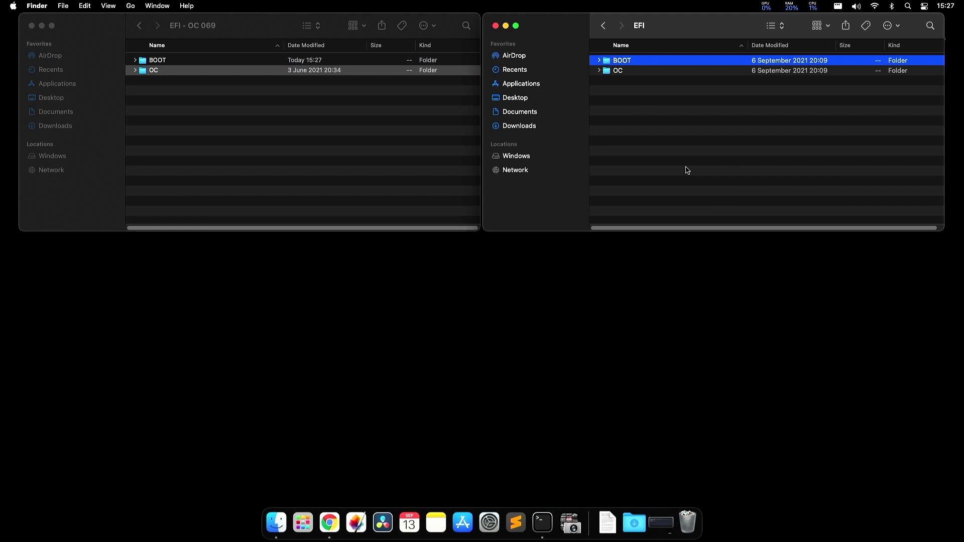
key(Down)
key(Right)
key(Left)
key(super+Down)
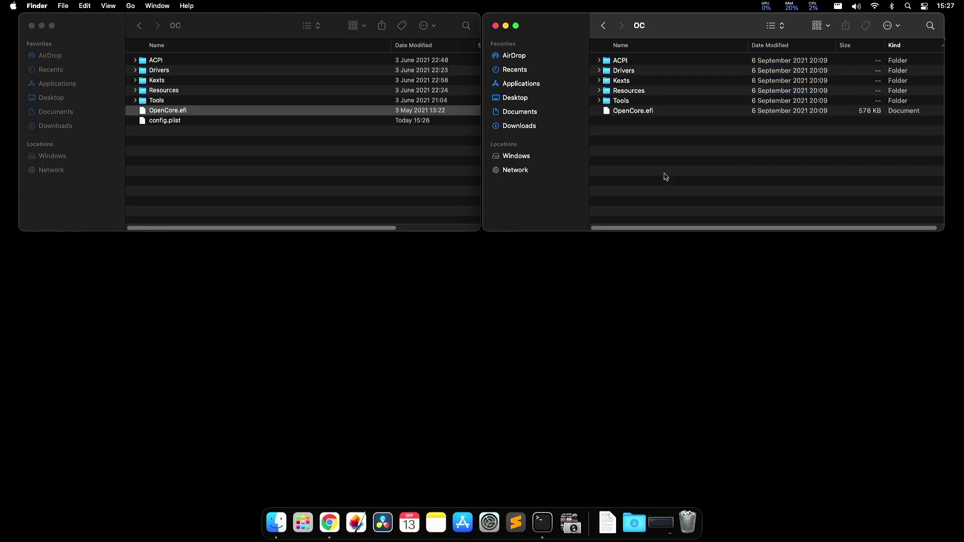
- Replace OpenCore.efi in the OC folder of EFI - OC 069 with the one from the 0.7.3 release
click(417, 173)
click(613, 171)
click(404, 168)
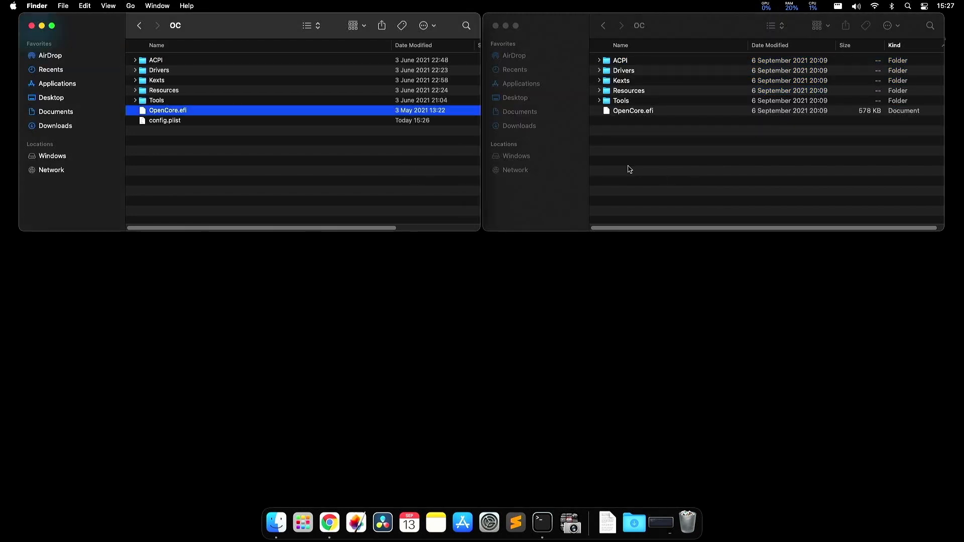
click(630, 169)
click(648, 114)
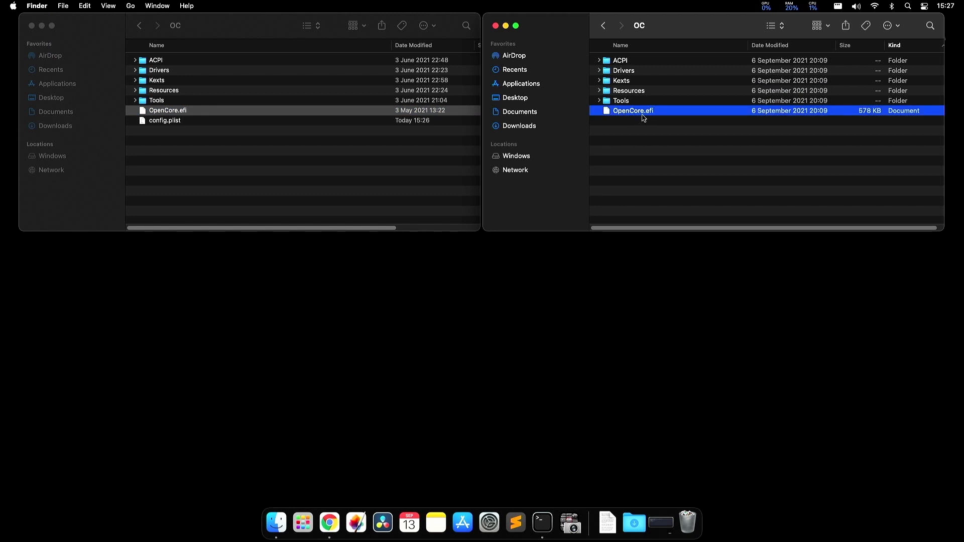
drag(645, 117, 405, 171)
click(937, 220)
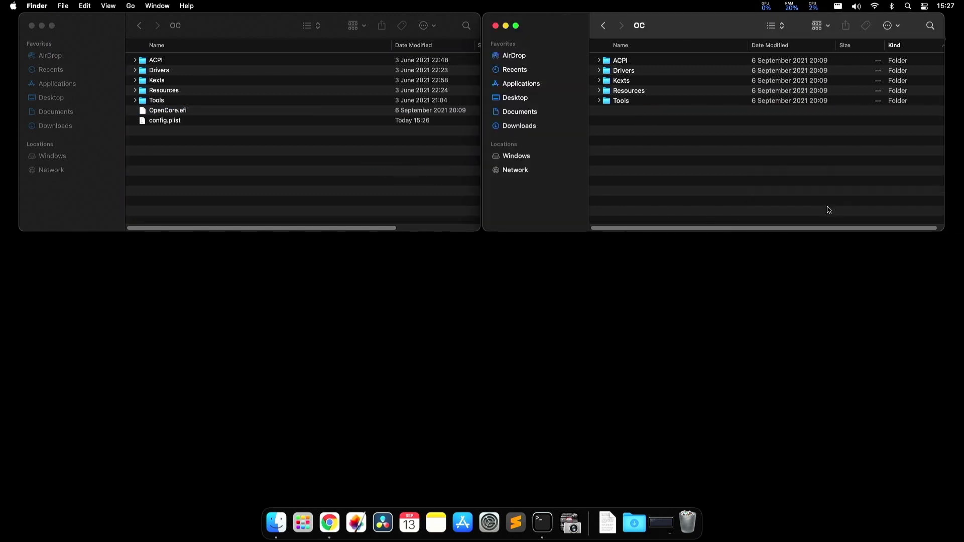
- Expand the Drivers folder in both OC folders
click(627, 63)
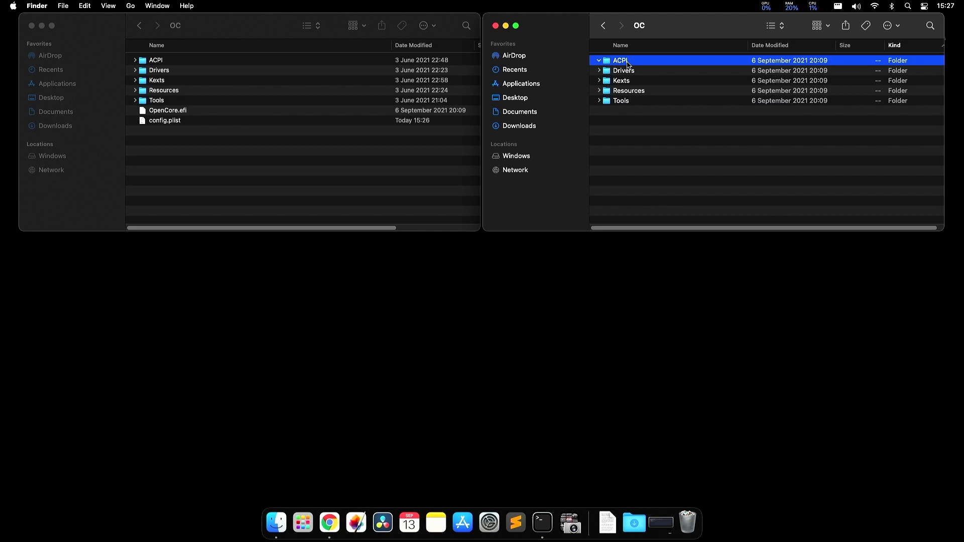
key(Down)
key(Right)
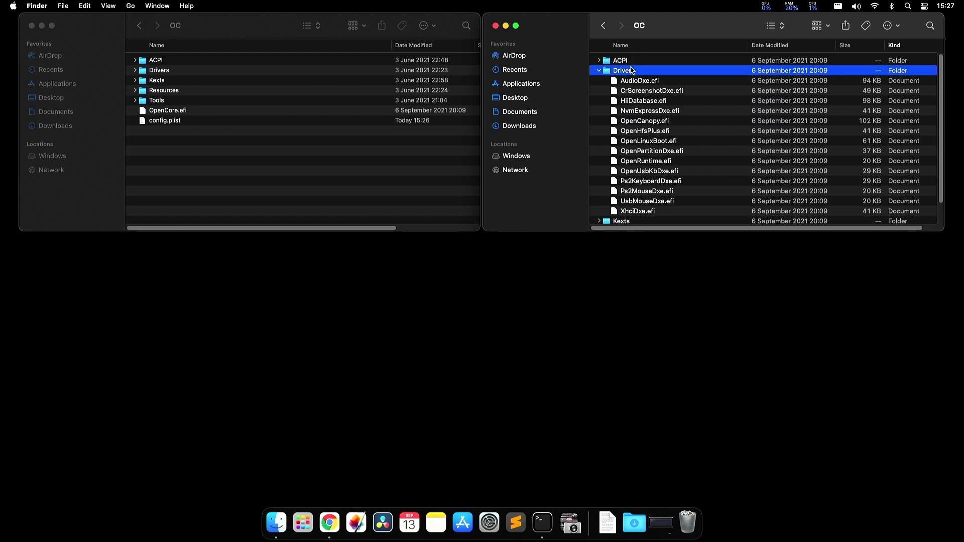
click(377, 173)
key(Down)
key(Down)
key(Right)
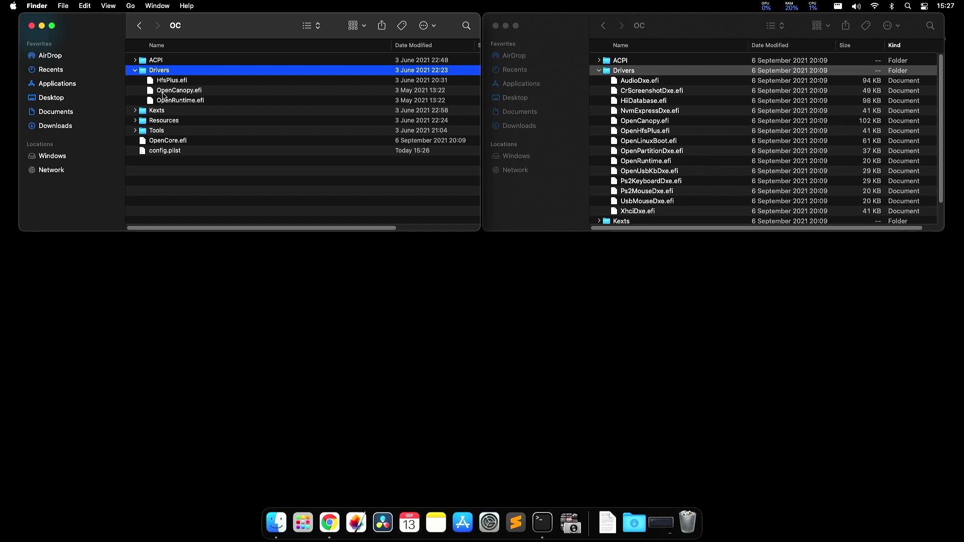
- Replace OpenCanopy.efi and OpenRuntime.efi in the Drivers folder of EFI - OC 069 with the OpenCore 0.7.3 versions
click(179, 91)
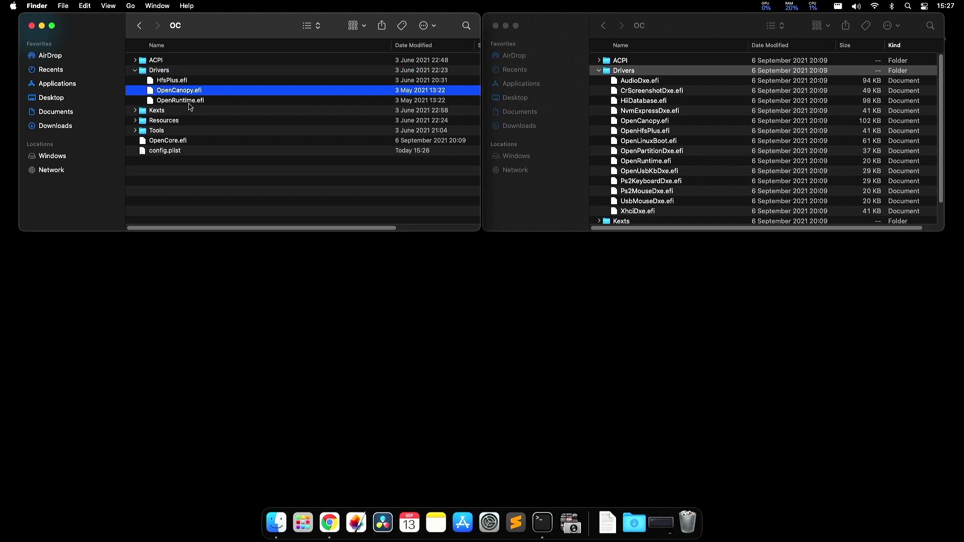
click(189, 103)
click(646, 123)
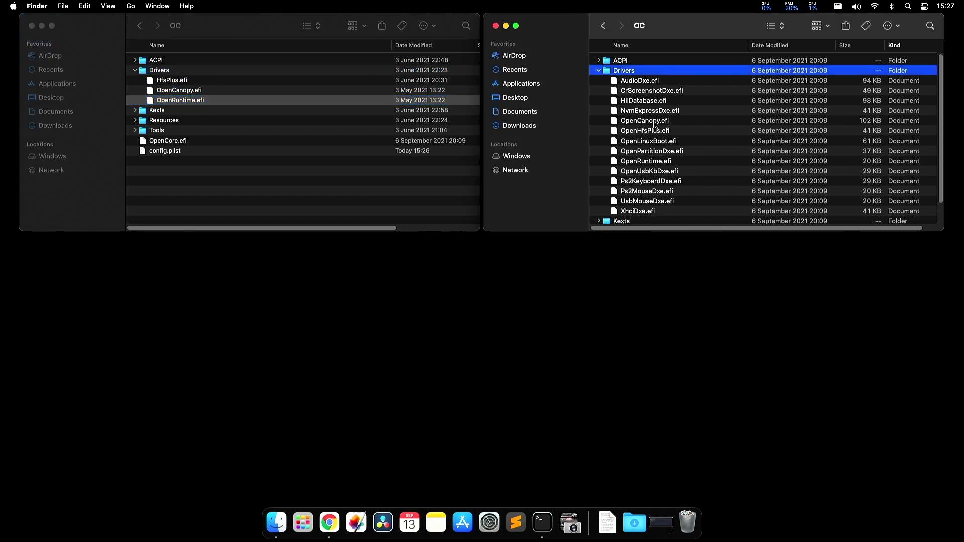
super+click(630, 162)
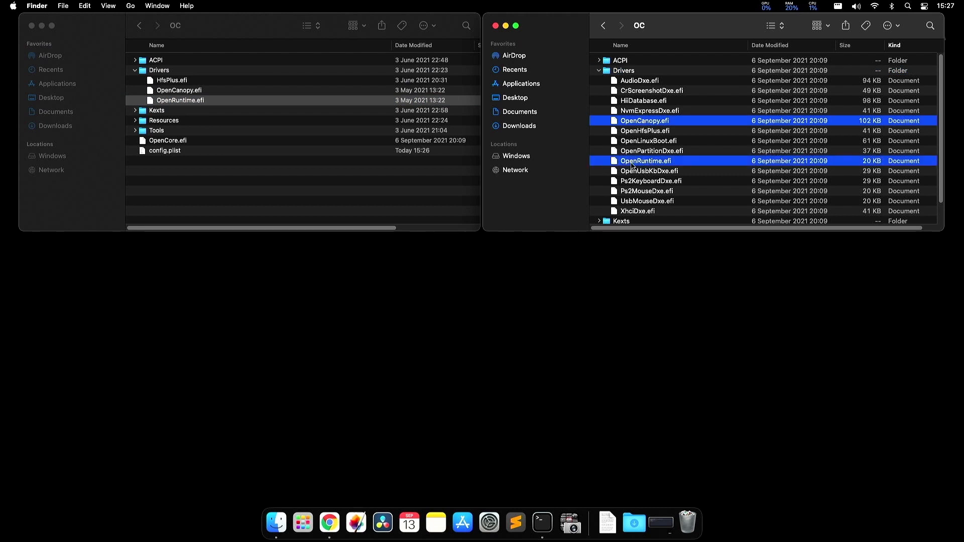
drag(632, 165, 159, 73)
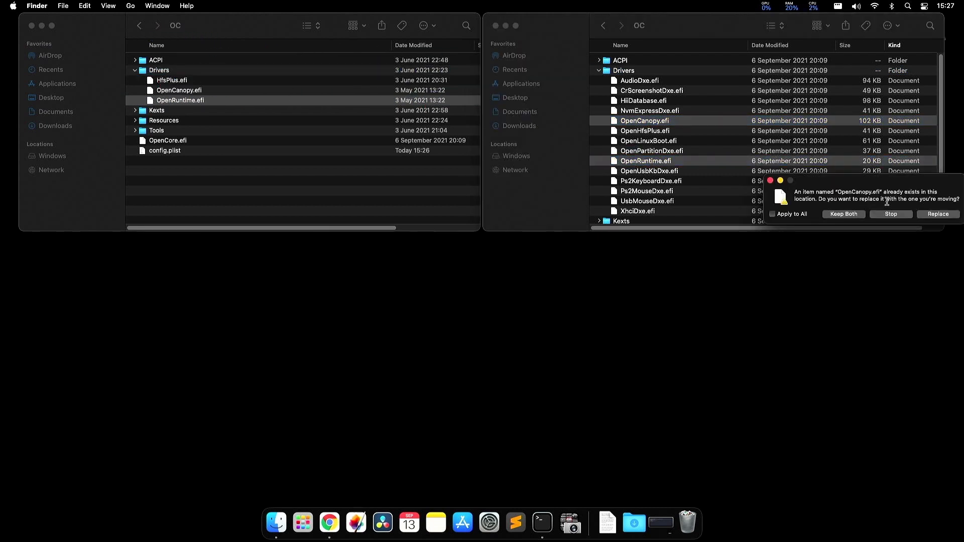
drag(887, 201, 522, 298)
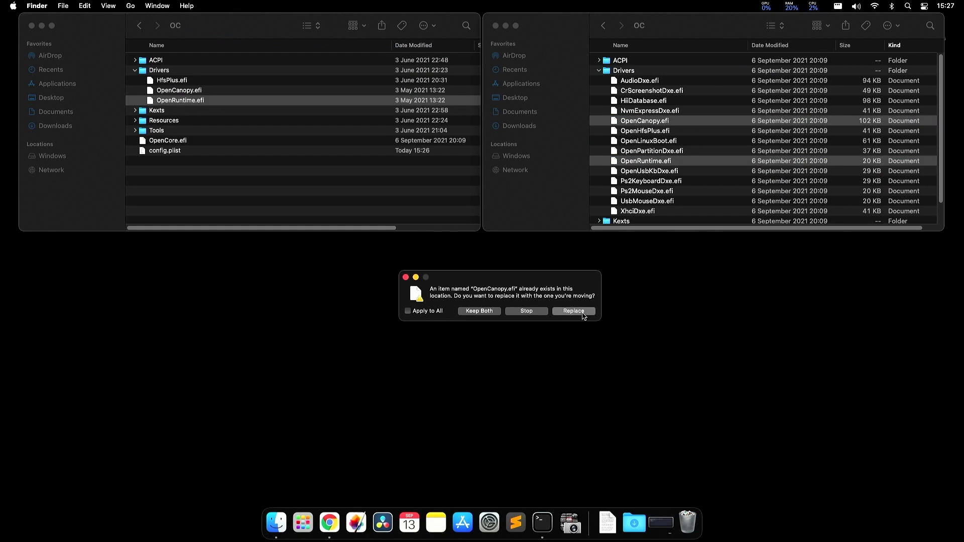
click(584, 311)
click(584, 311)
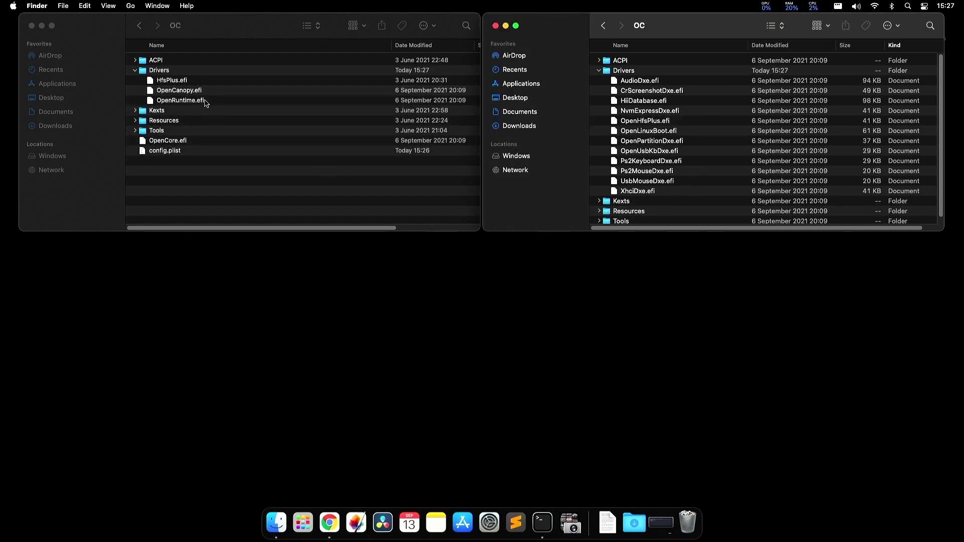
- Compare the Drivers, Kexts and Resources folders in both OC folders and expand Resources in the 0.7.3 release
click(178, 81)
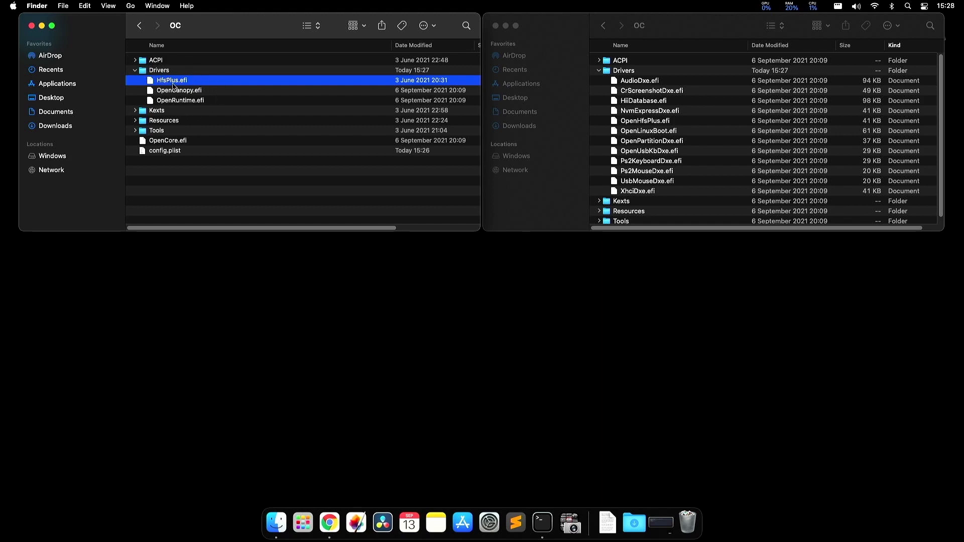
key(Up)
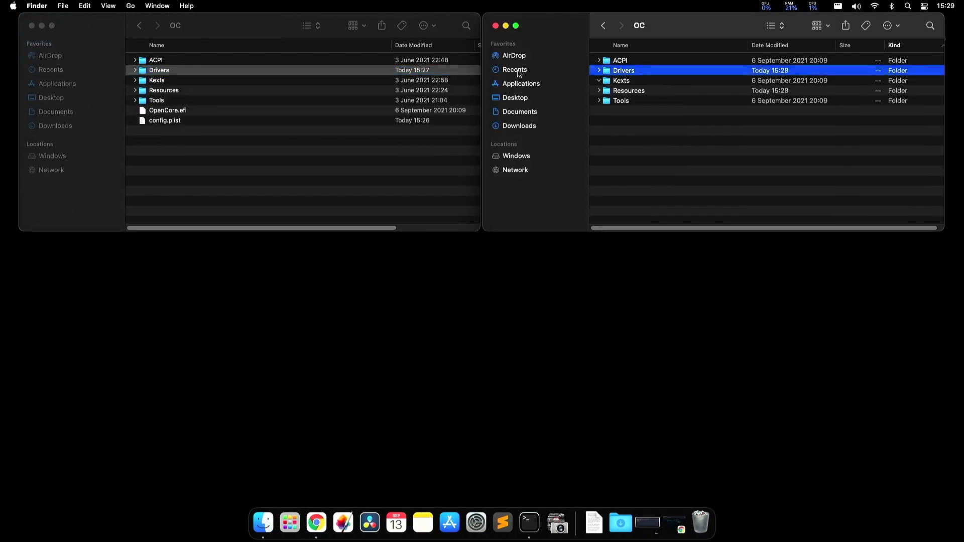
drag(189, 81, 638, 86)
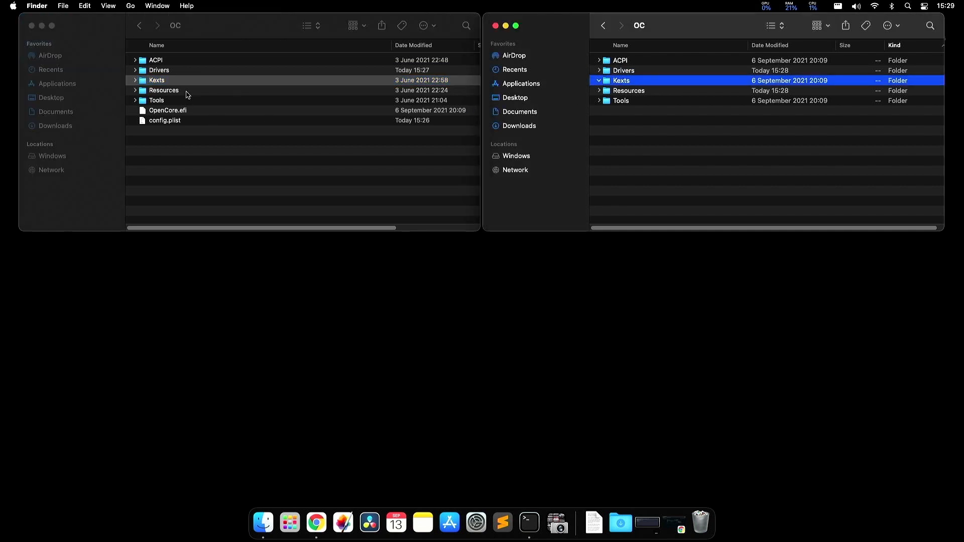
click(170, 93)
drag(238, 97, 632, 96)
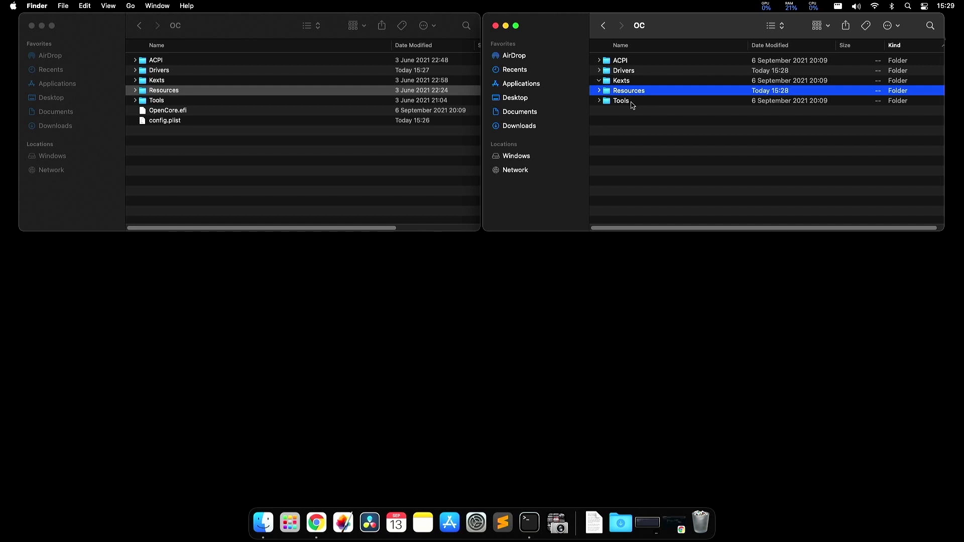
key(Right)
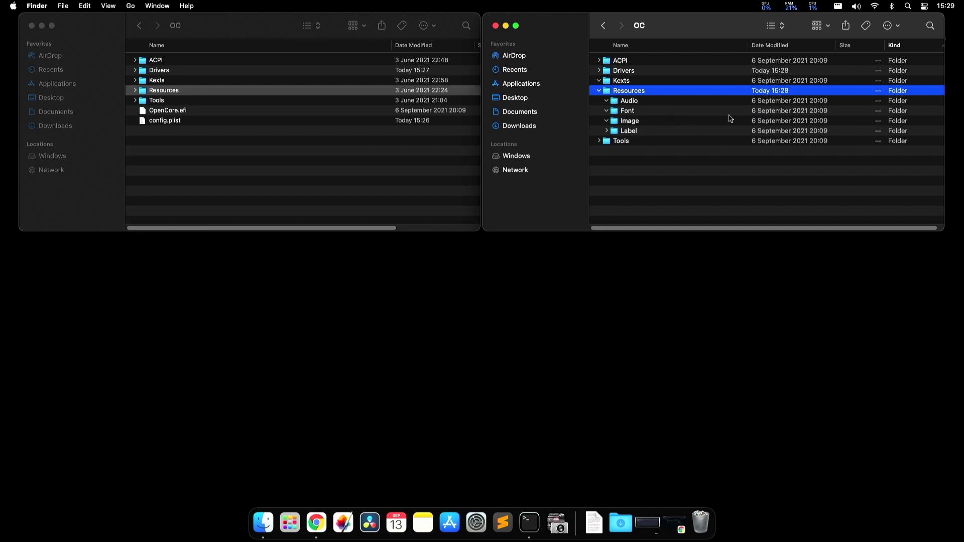
- Switch to Chrome, download the acidanthera/OcBinaryData repository from GitHub as a ZIP and close the page
click(673, 523)
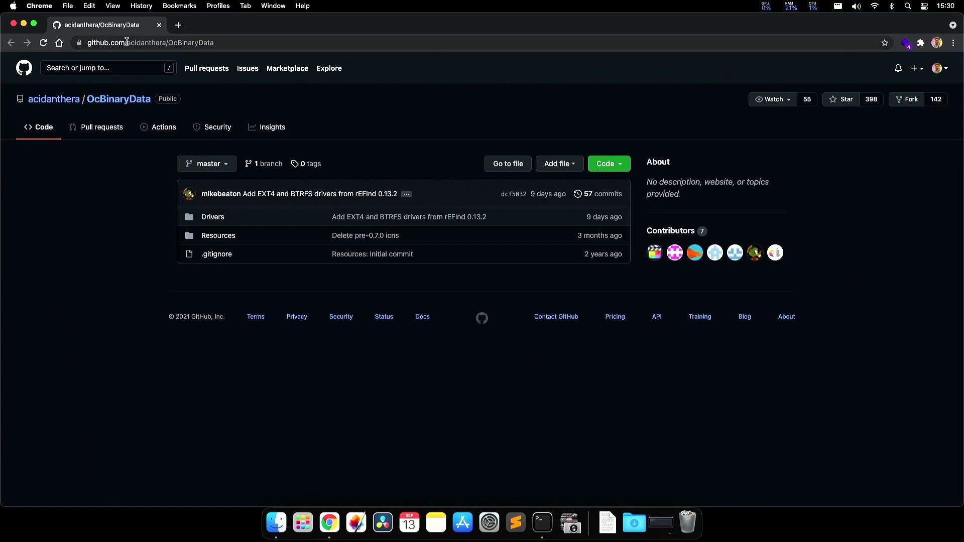
click(227, 43)
click(222, 43)
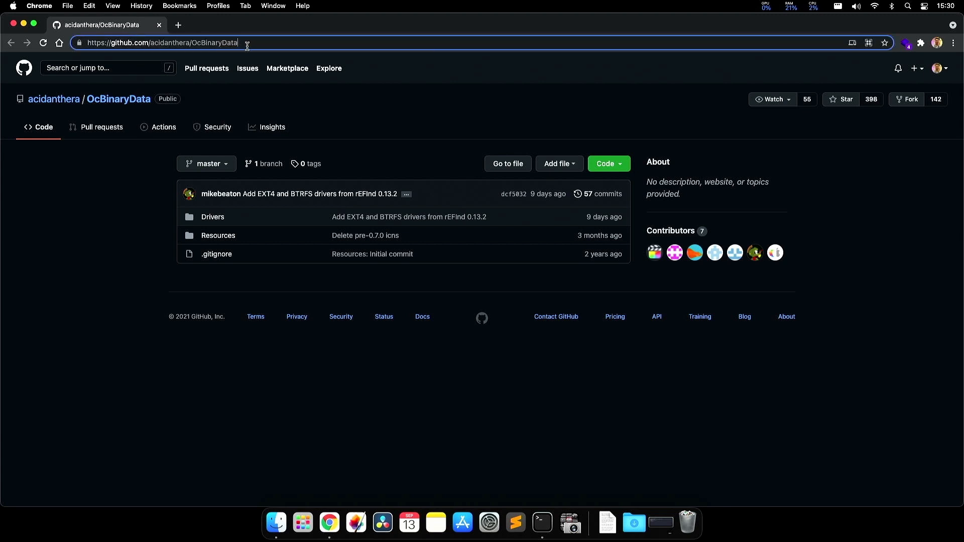
key(super+a)
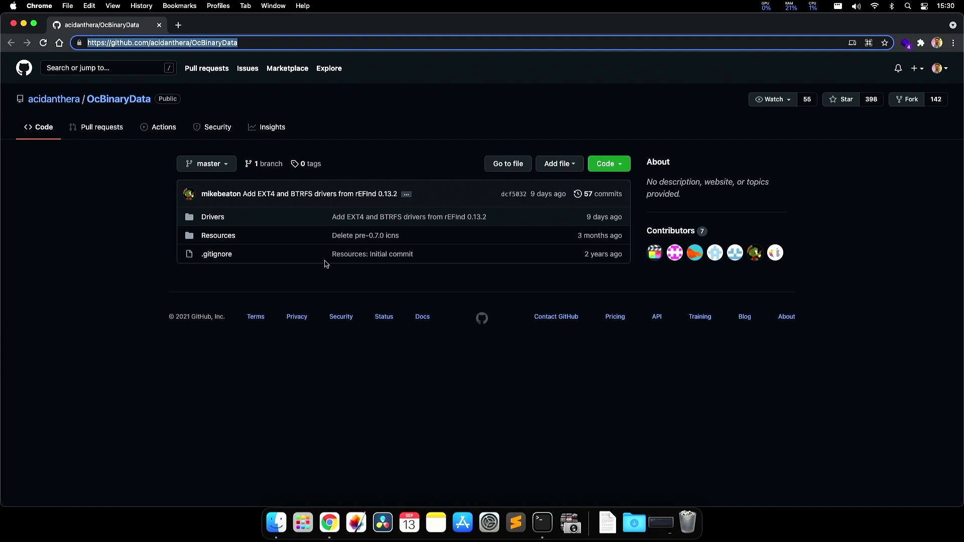
click(324, 263)
click(616, 170)
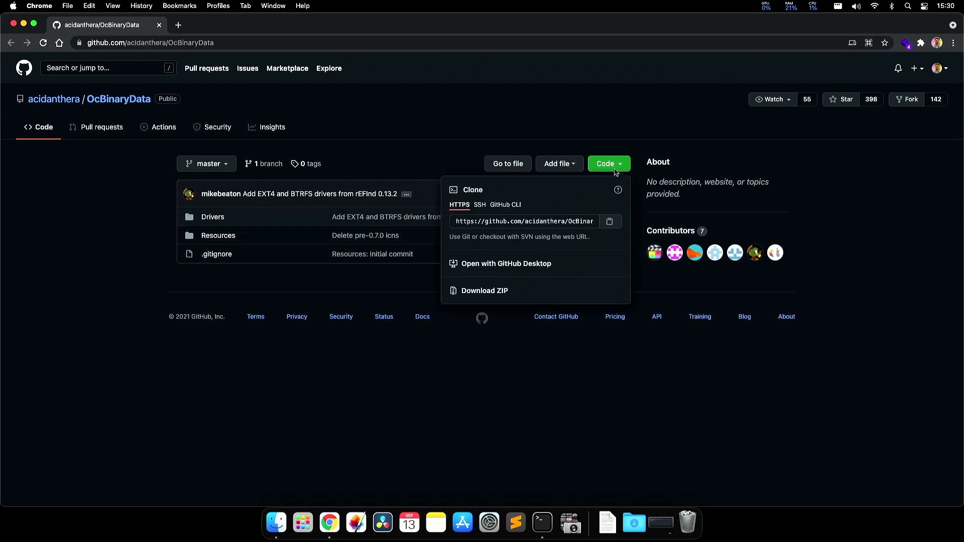
click(497, 290)
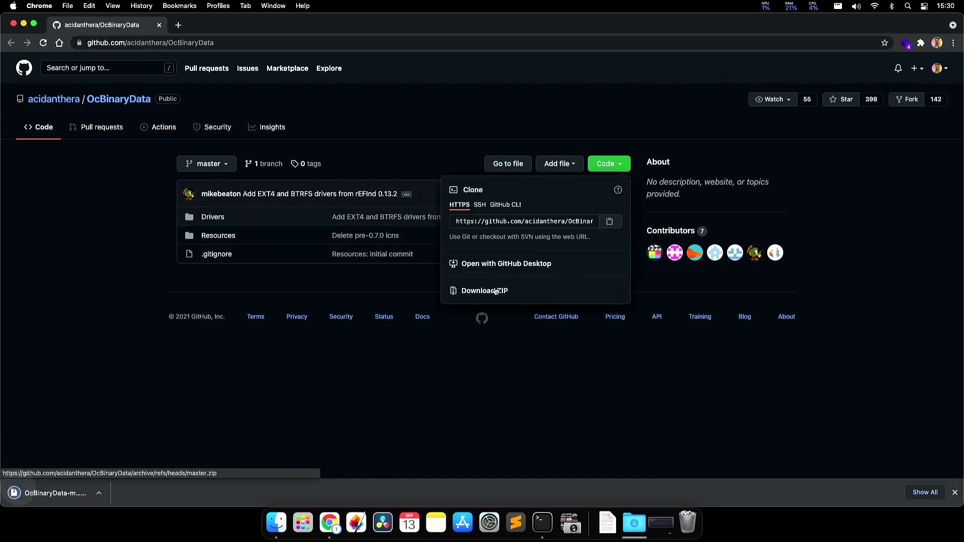
key(super+w)
- Open the OcBinaryData-master folder from Downloads in a Finder window placed below the two OC windows
click(634, 520)
click(643, 485)
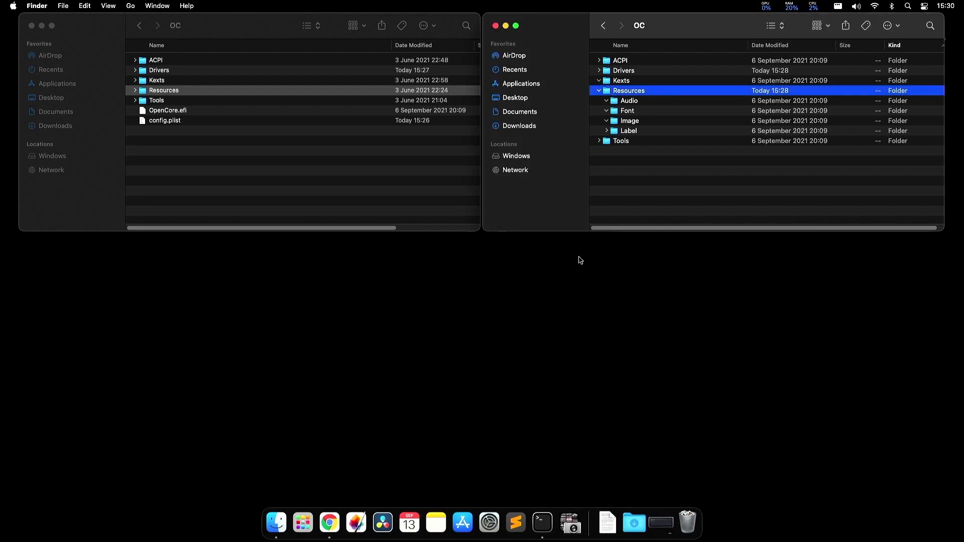
drag(263, 276, 503, 245)
key(Down)
key(super+o)
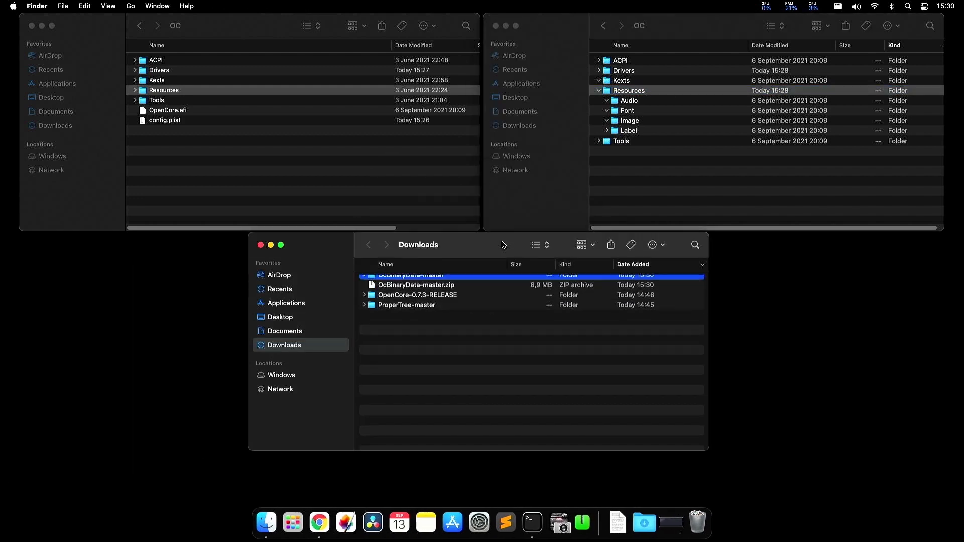
key(super+o)
- Replace the Resources folder in the OC folder of EFI - OC 069 with the OcBinaryData-master copy, and collapse Resources in the 0.7.3 release
key(Up)
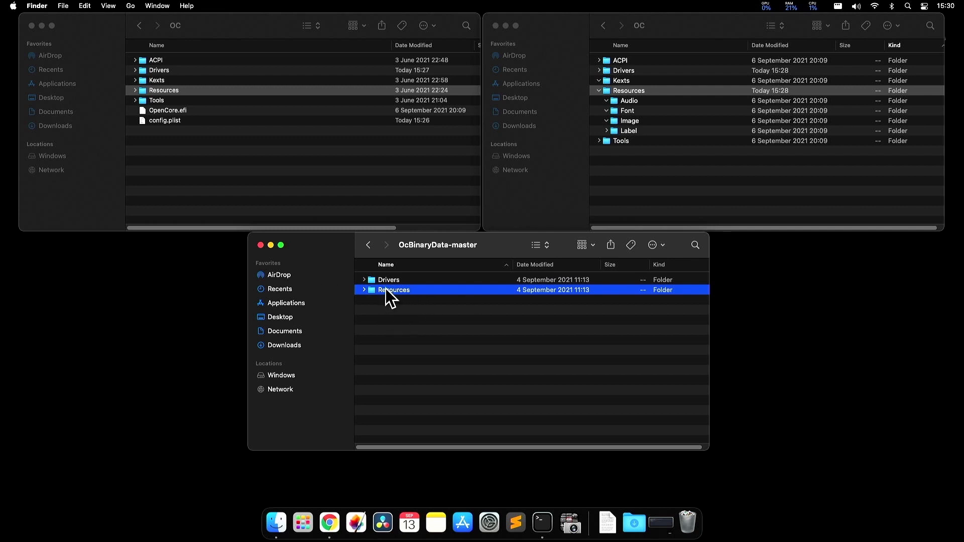
key(super+c)
click(203, 146)
key(super+BackSpace)
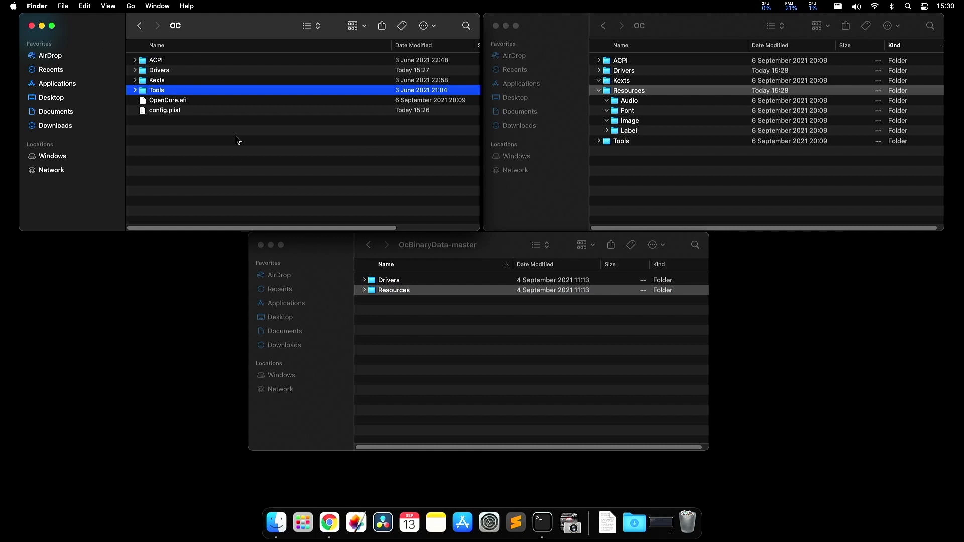
click(231, 149)
key(cmd+v)
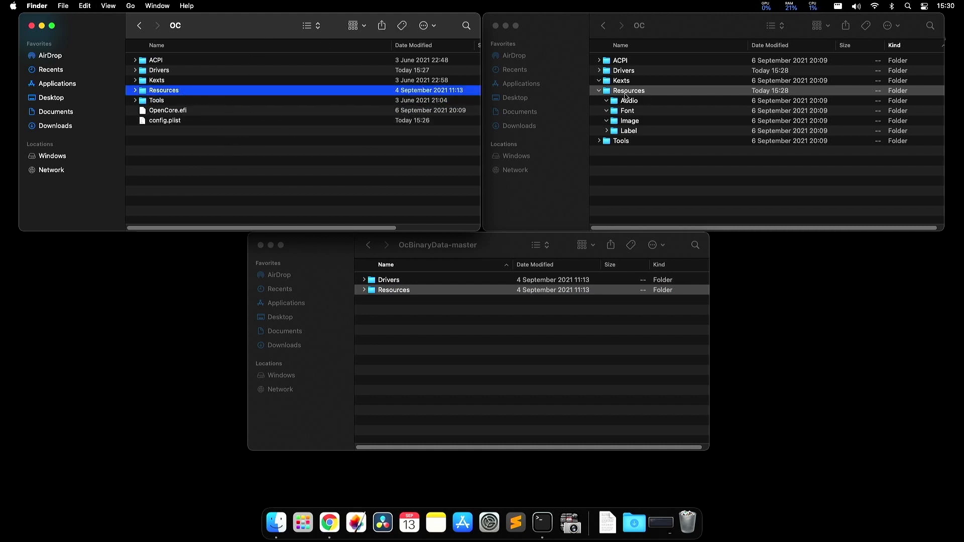
click(625, 95)
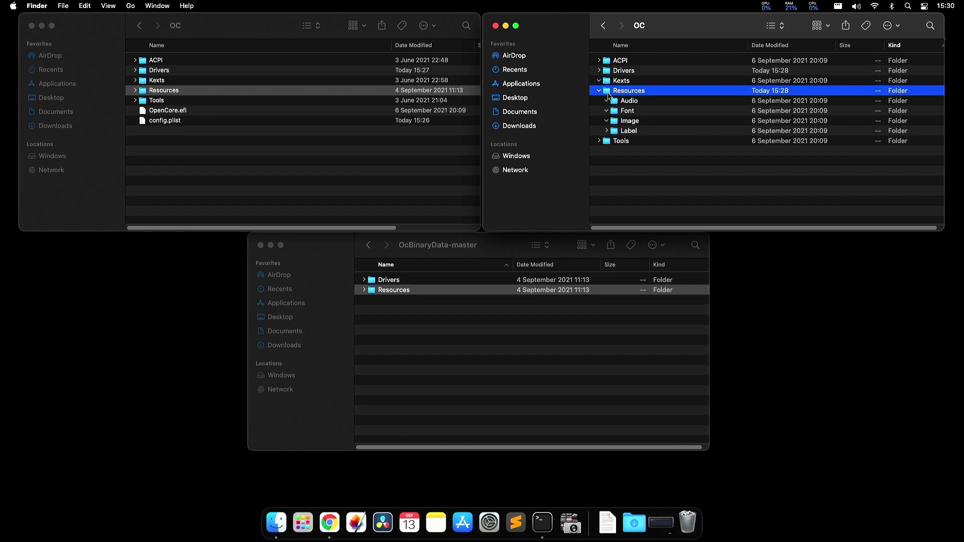
key(cmd+Left)
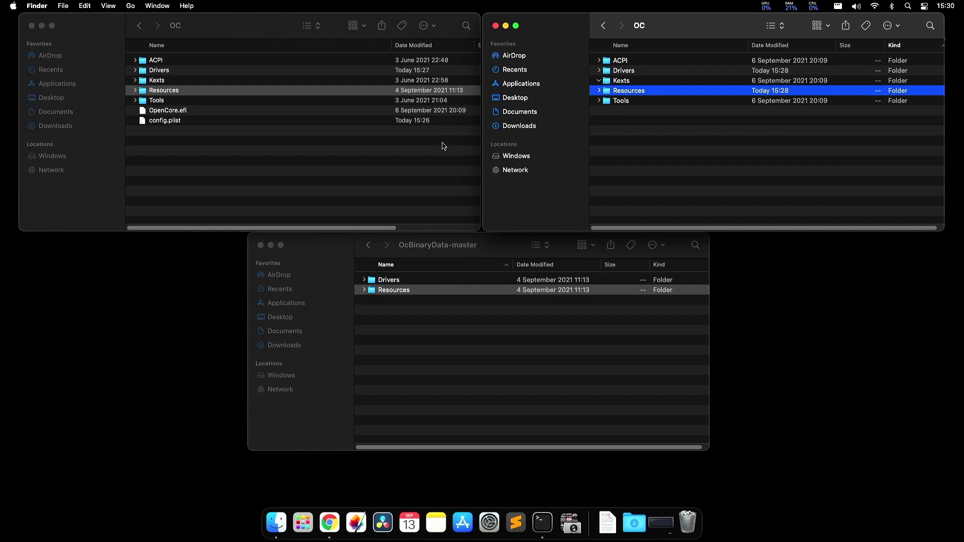
click(379, 150)
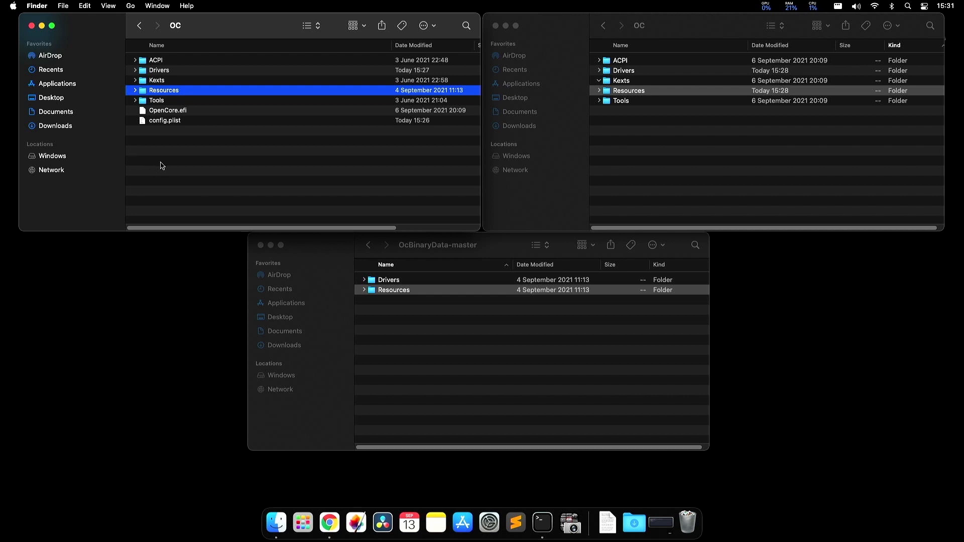
click(179, 181)
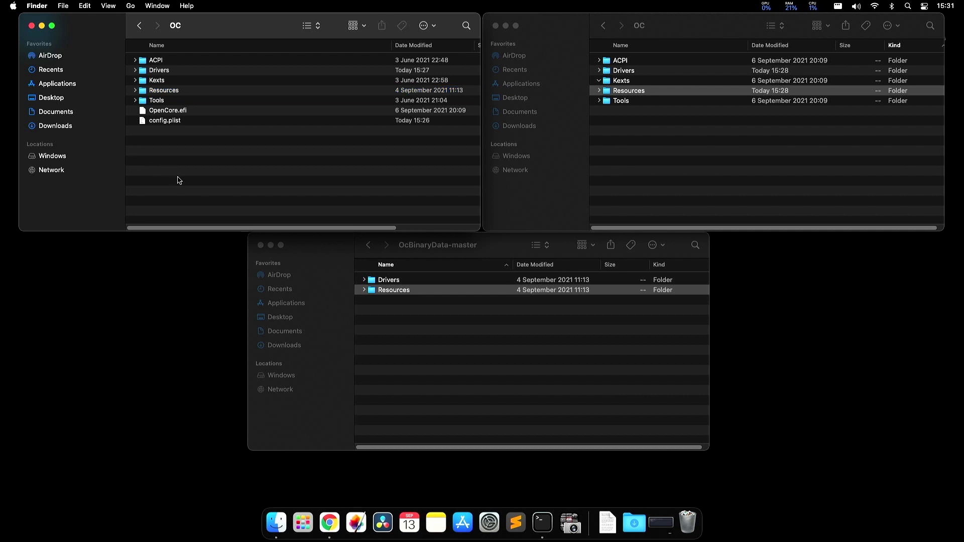
click(180, 94)
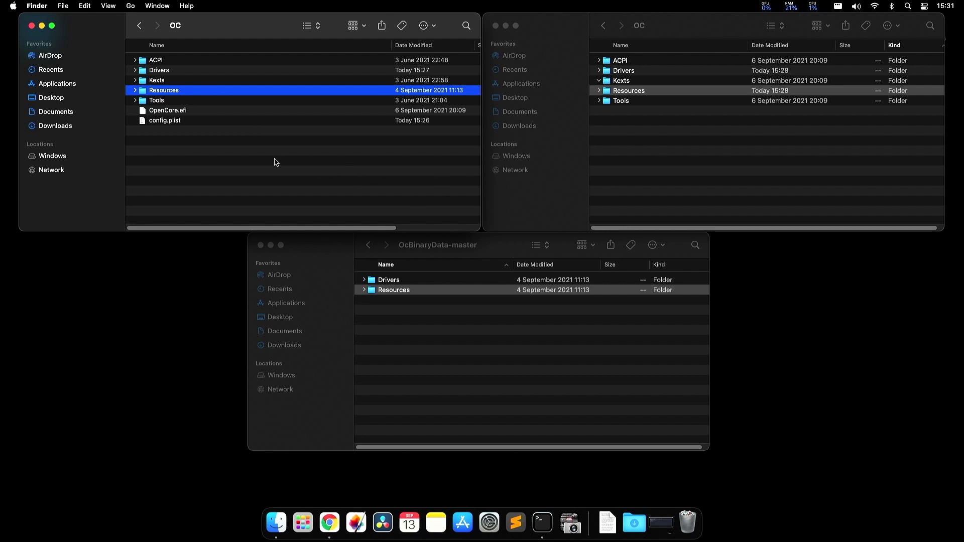
click(237, 154)
click(170, 97)
click(165, 123)
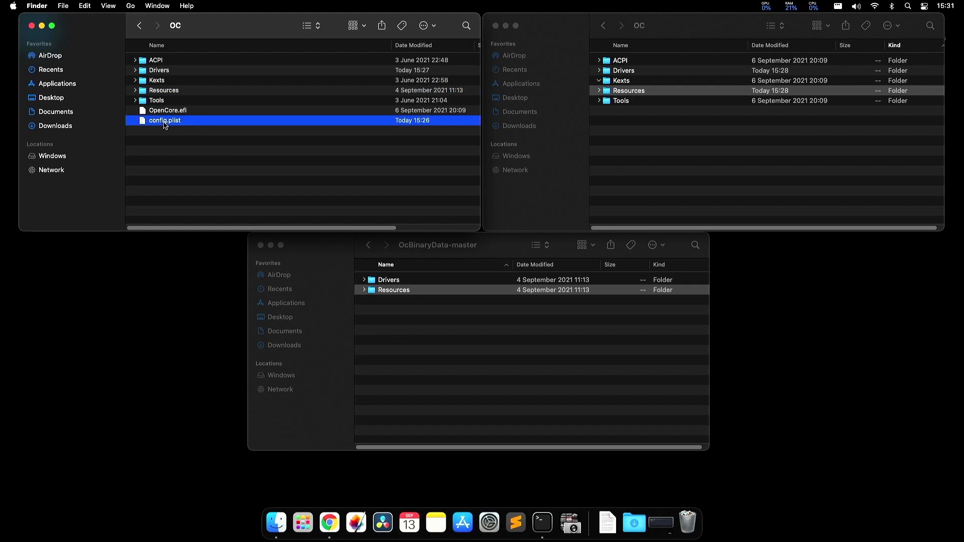
click(153, 91)
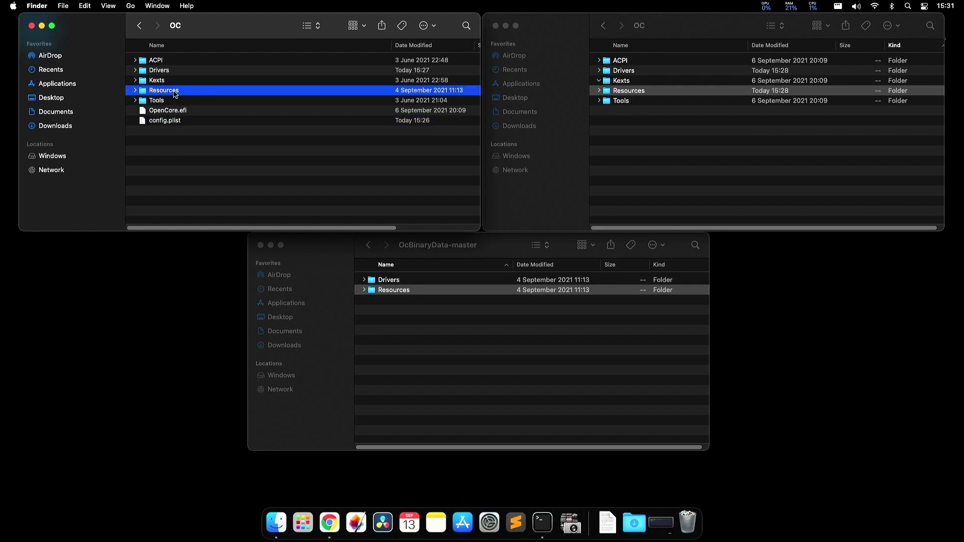
click(446, 327)
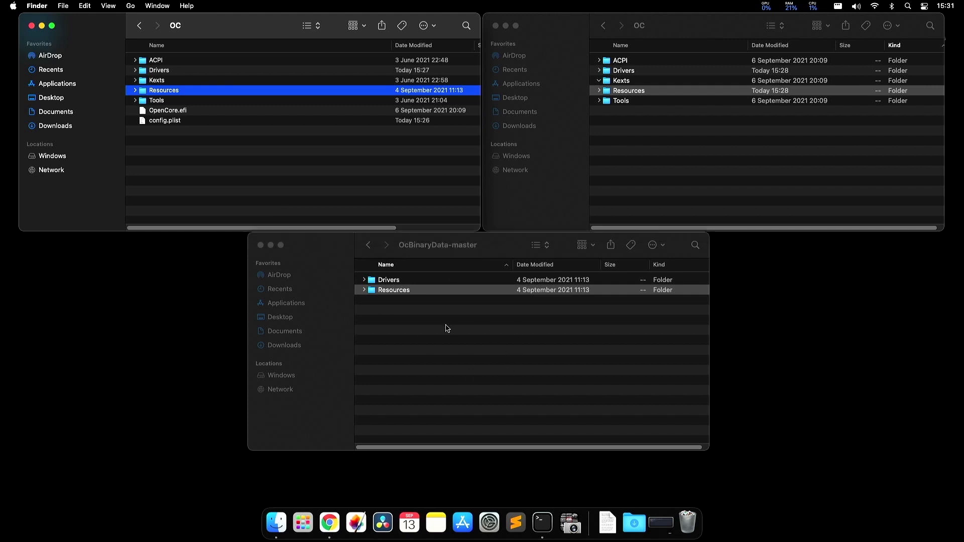
click(166, 129)
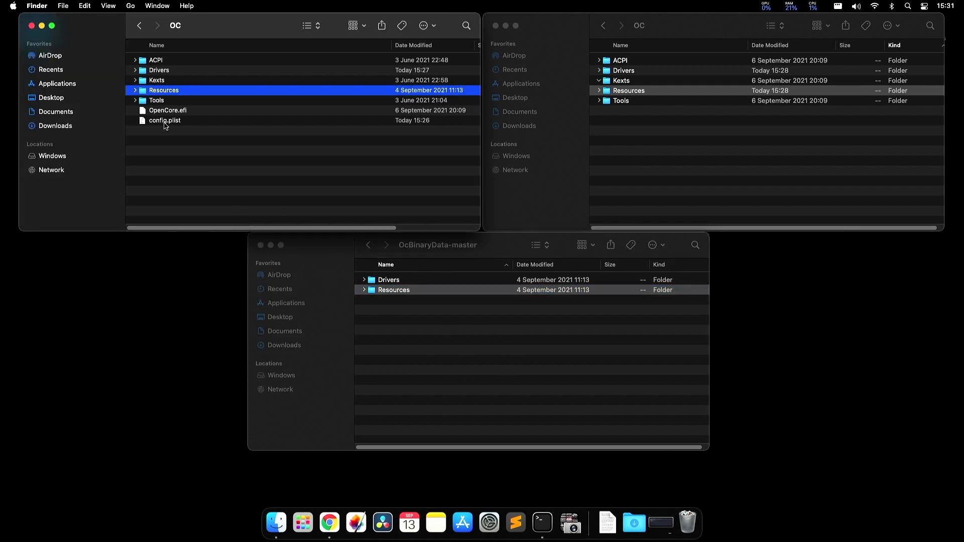
click(166, 124)
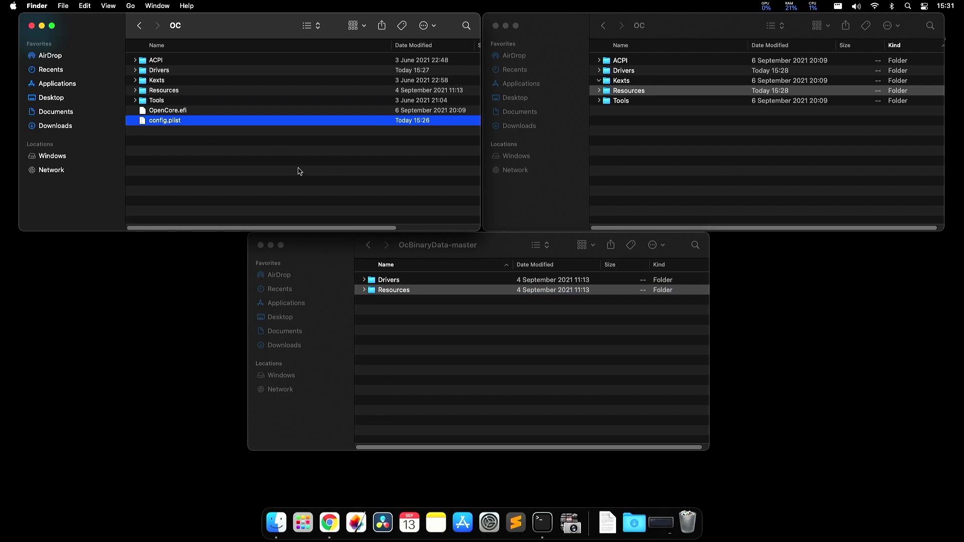
- Expand the Tools folder in both OC folders and examine the tools supplied with the 0.7.3 release
click(174, 101)
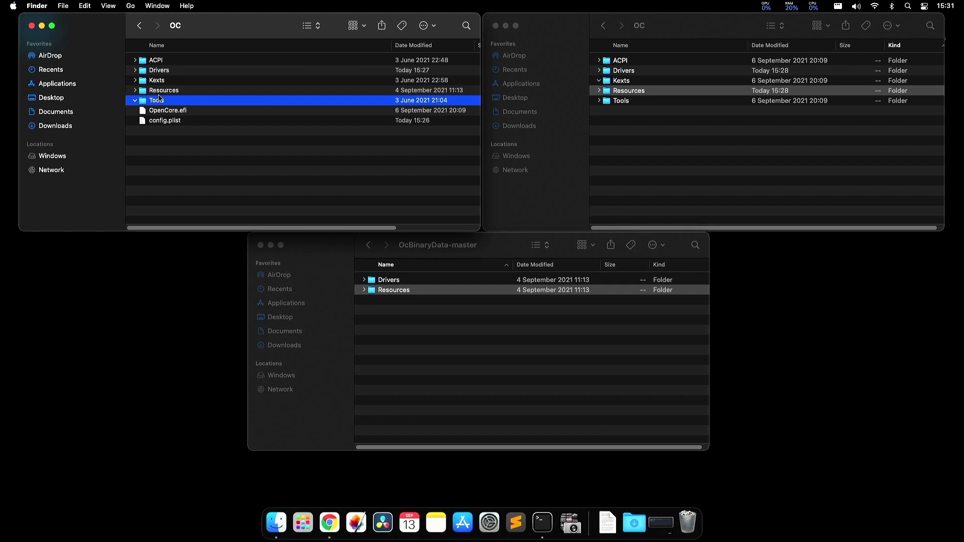
click(637, 122)
click(635, 102)
key(Right)
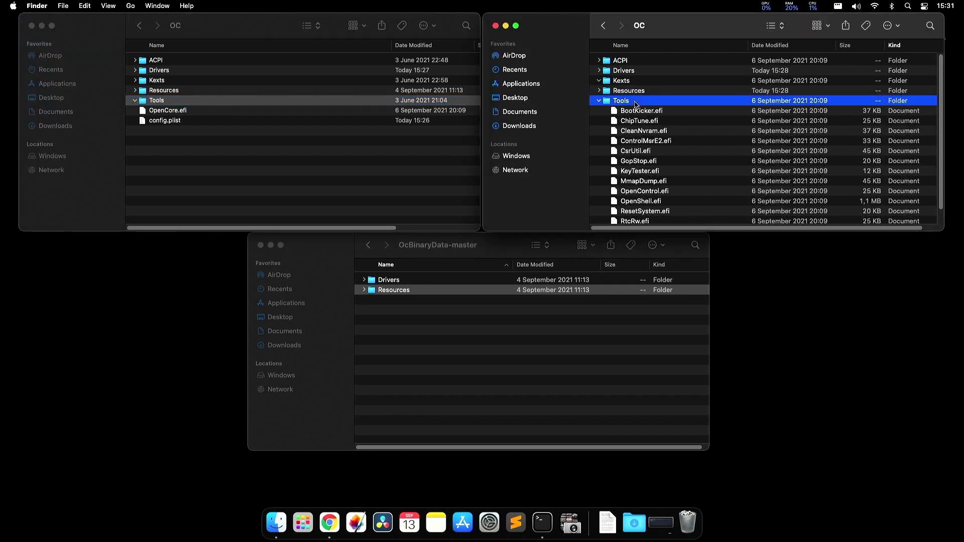
scroll(659, 178, down, 2)
scroll(638, 209, up, 2)
scroll(650, 162, down, 2)
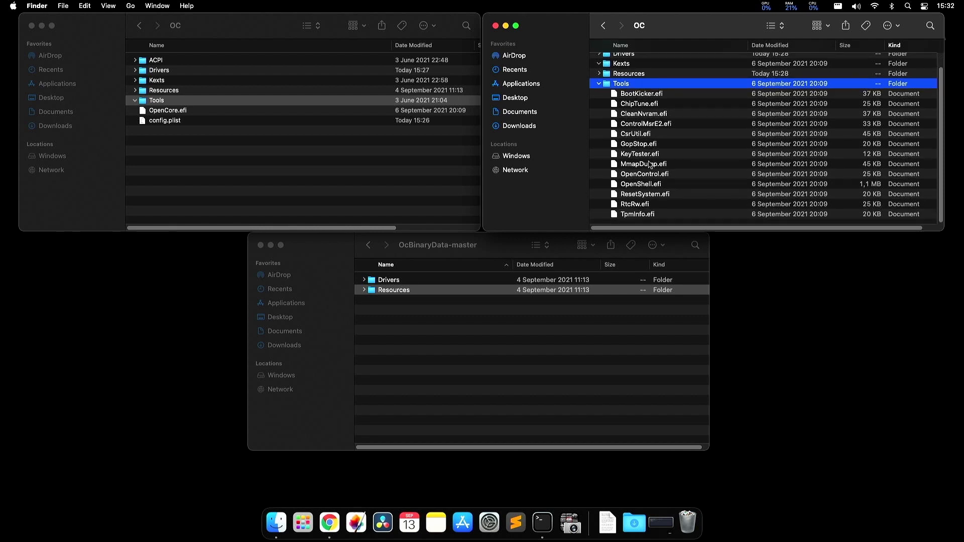
click(654, 145)
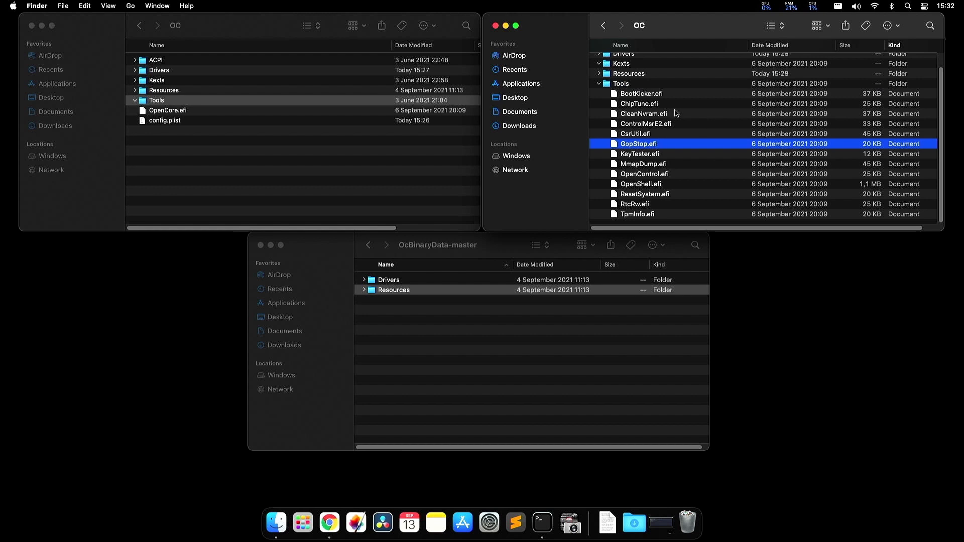
- Collapse the Tools folder in the 0.7.3 release and review the contents of the OC folder of EFI - OC 069
click(444, 165)
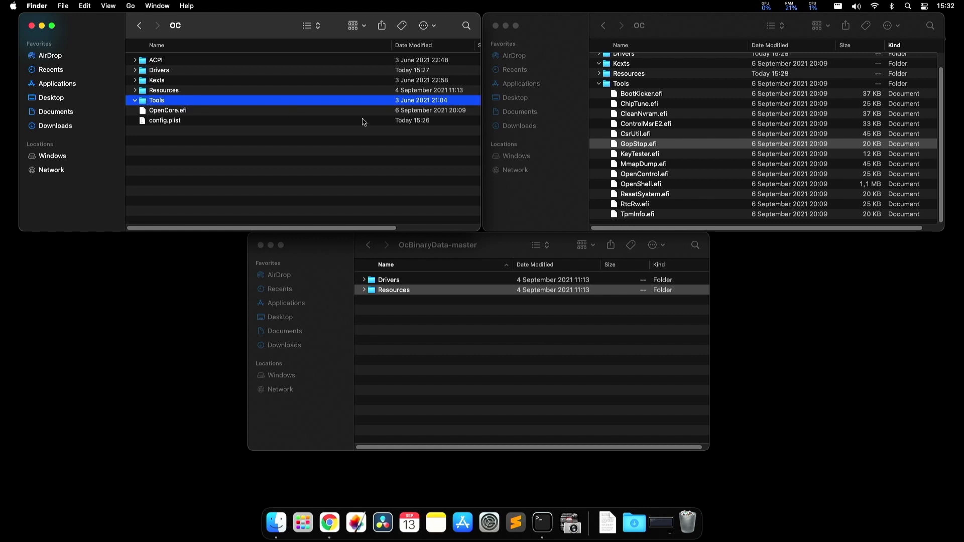
click(634, 143)
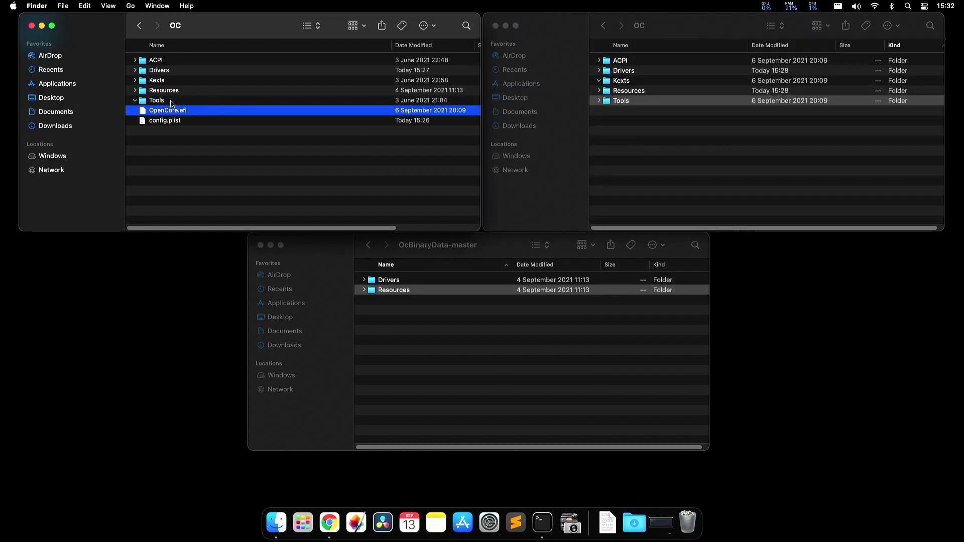
key(Up)
key(Up)
key(Up)
key(Up)
key(Up)
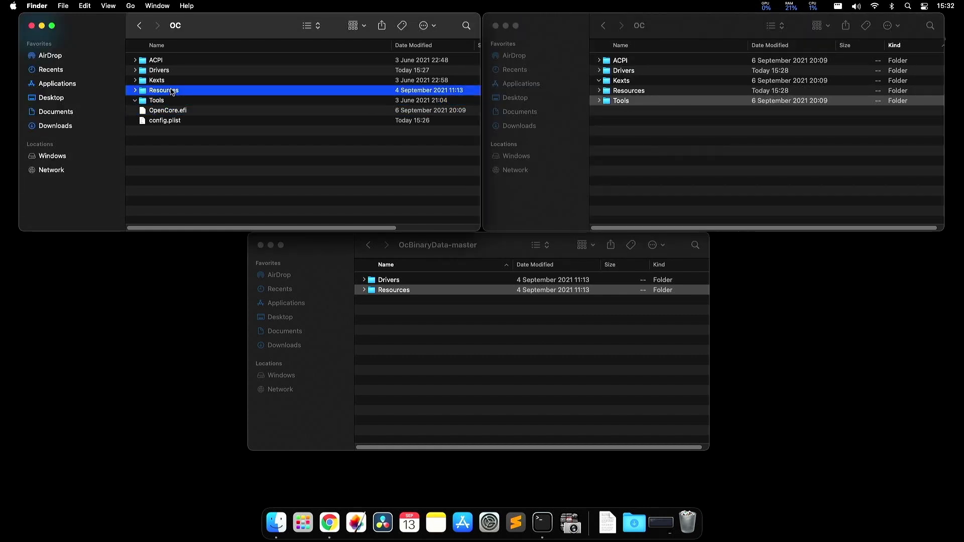
click(166, 112)
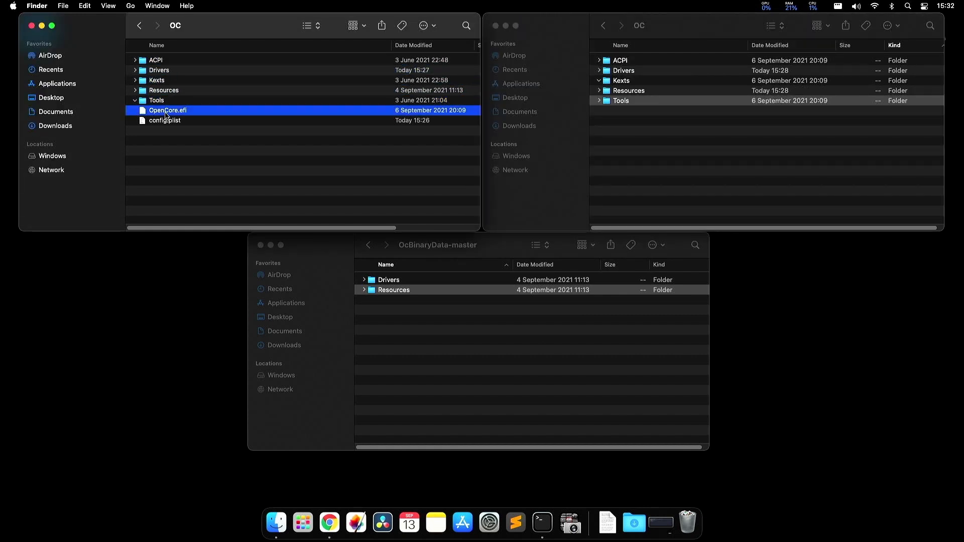
click(649, 151)
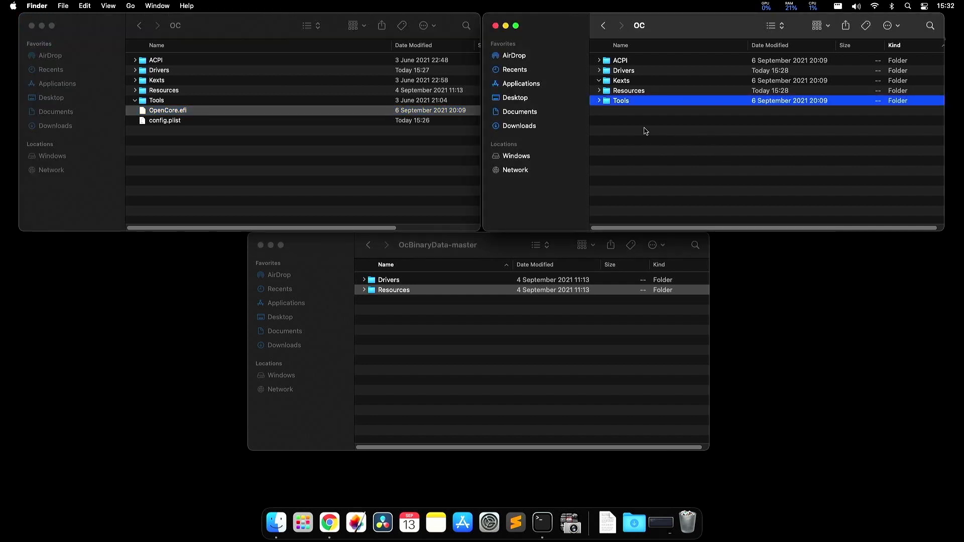
click(734, 139)
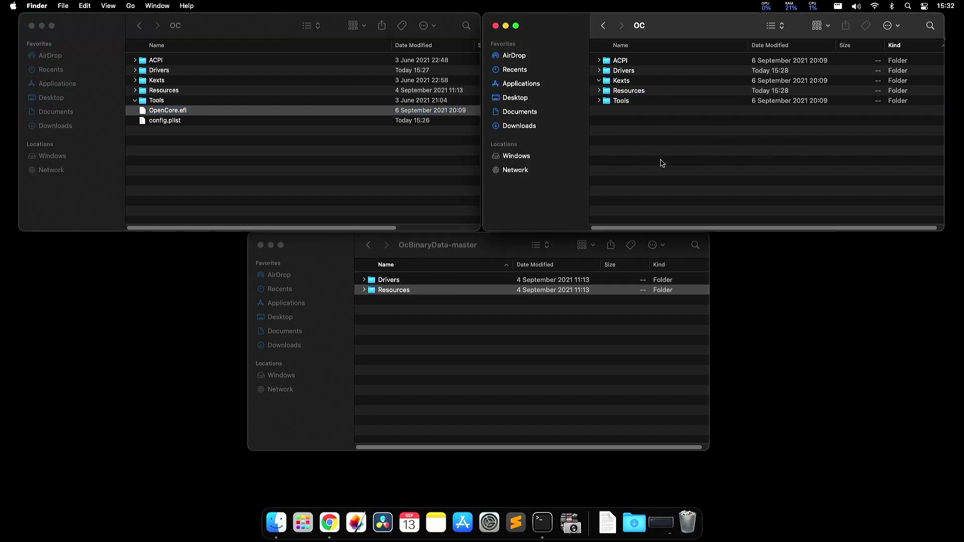
click(385, 181)
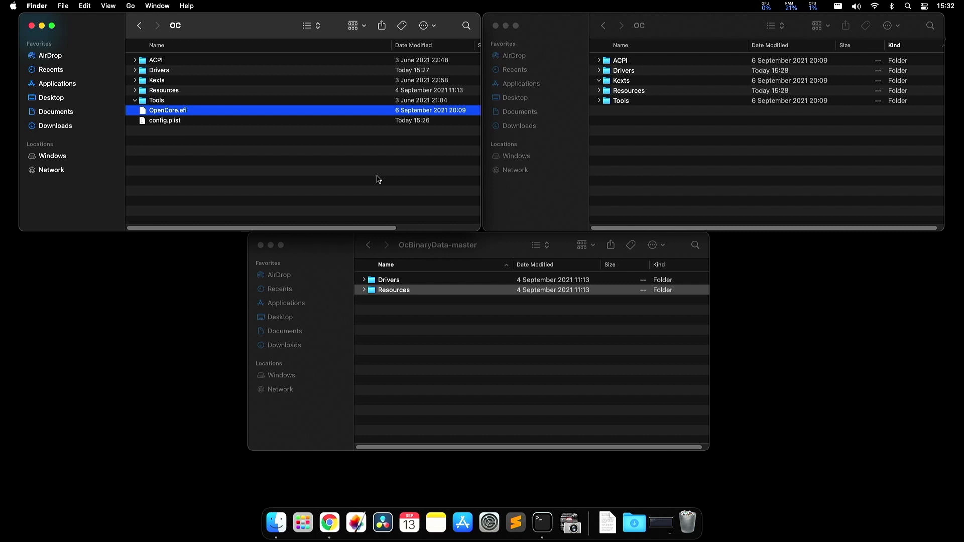
click(175, 122)
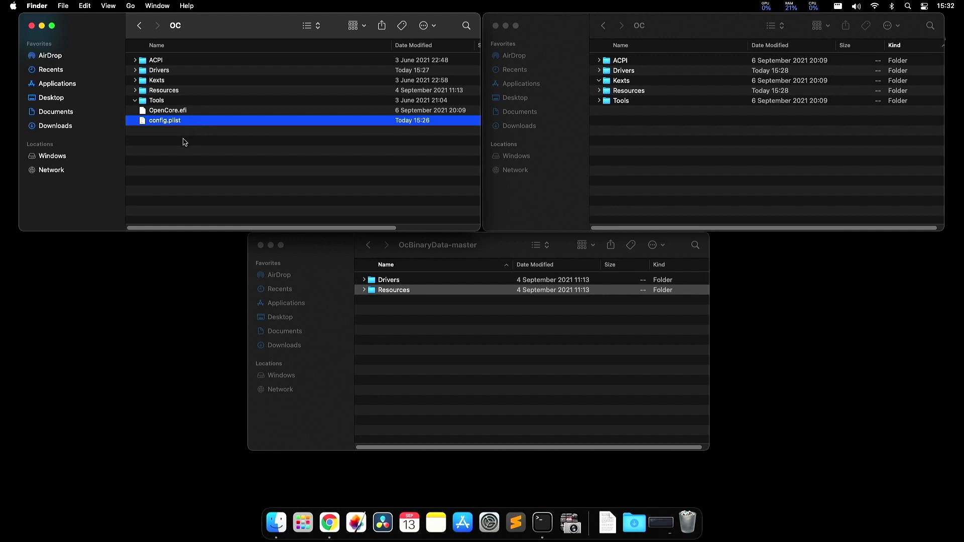
click(184, 145)
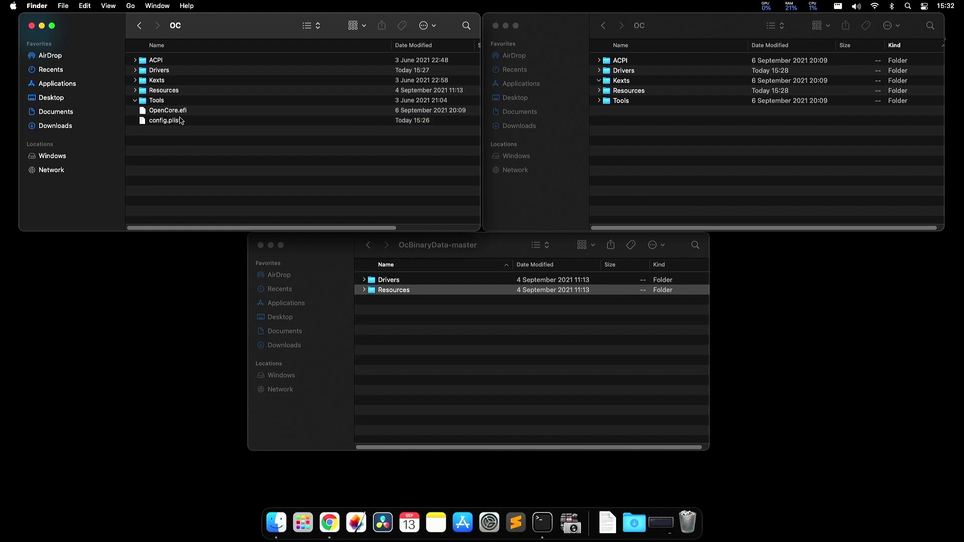
click(179, 113)
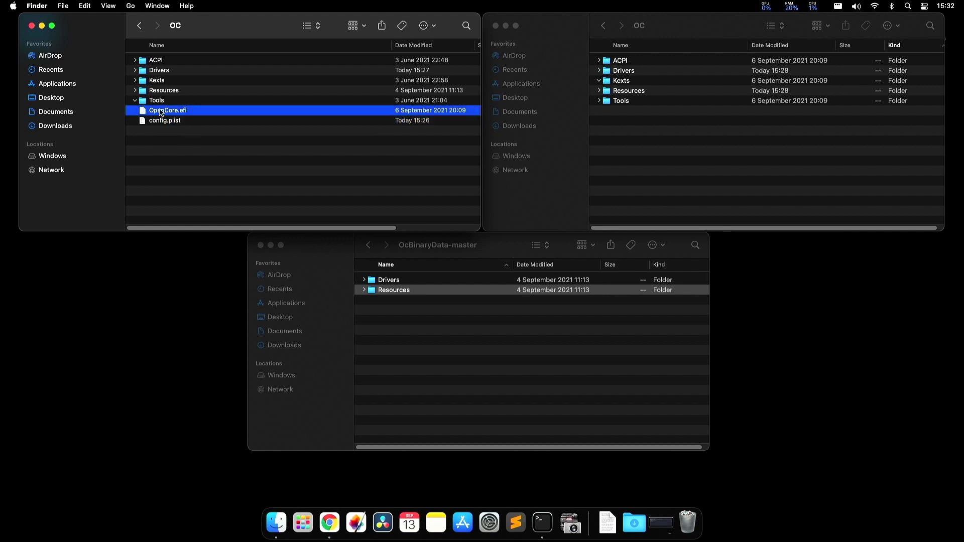
- Launch ProperTree and open config.plist from the OC folder of EFI - OC 069 in it
click(609, 522)
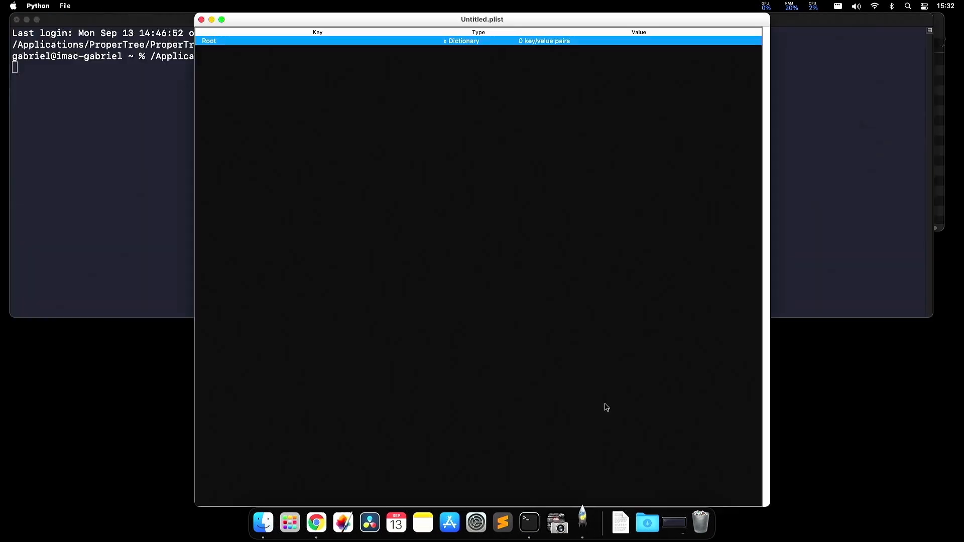
click(26, 20)
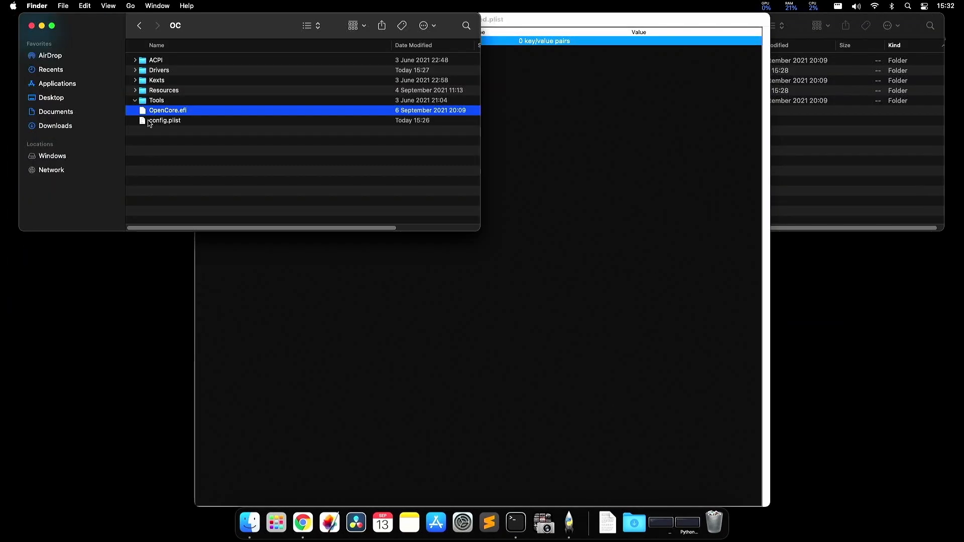
drag(151, 121, 569, 523)
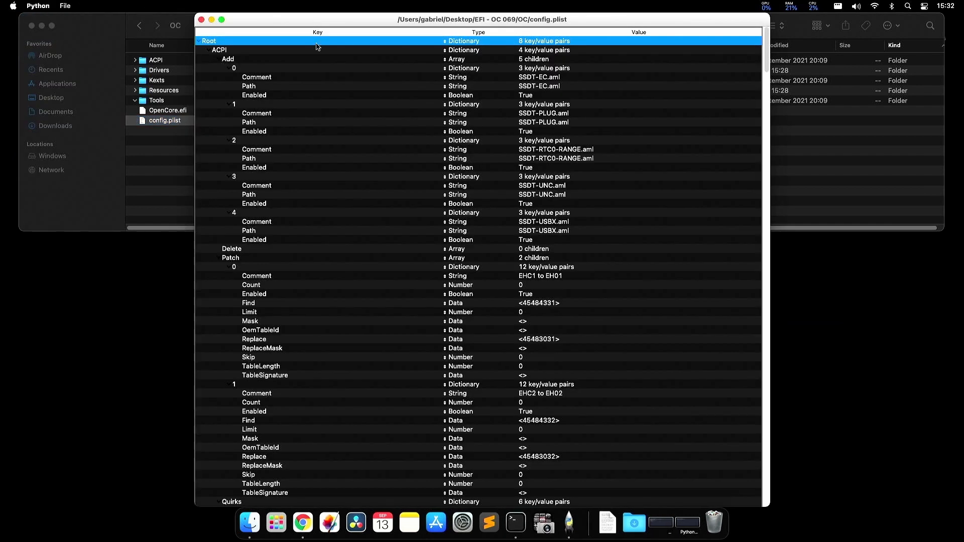
click(234, 61)
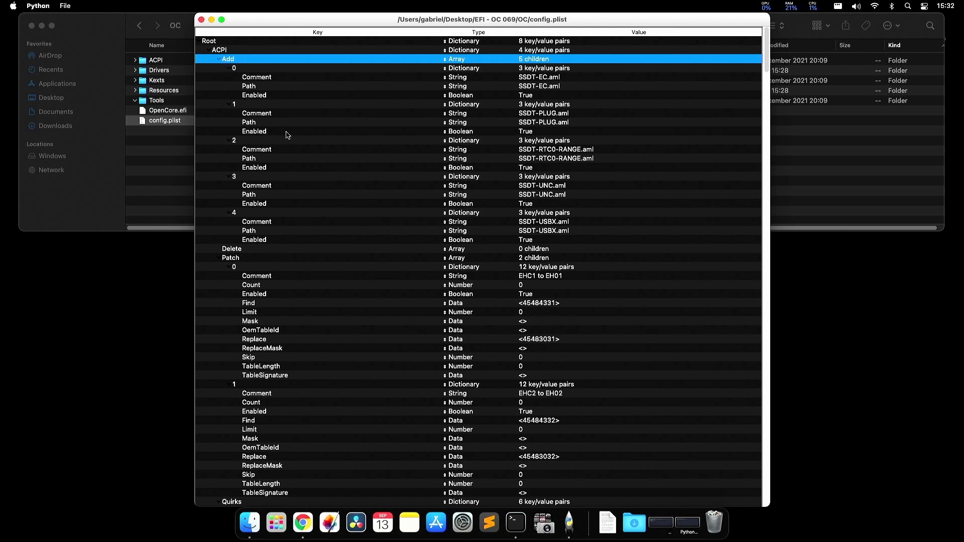
scroll(553, 161, down, 5)
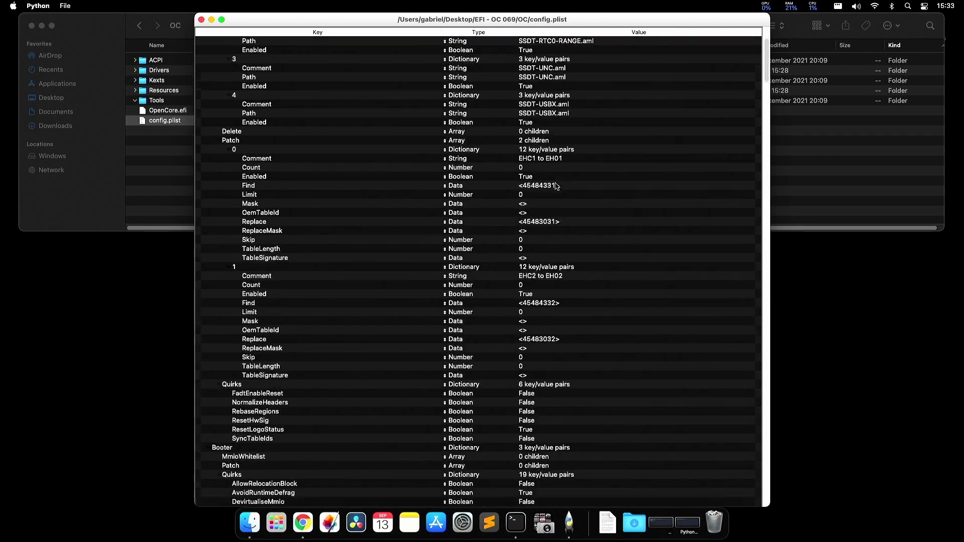
scroll(556, 188, up, 5)
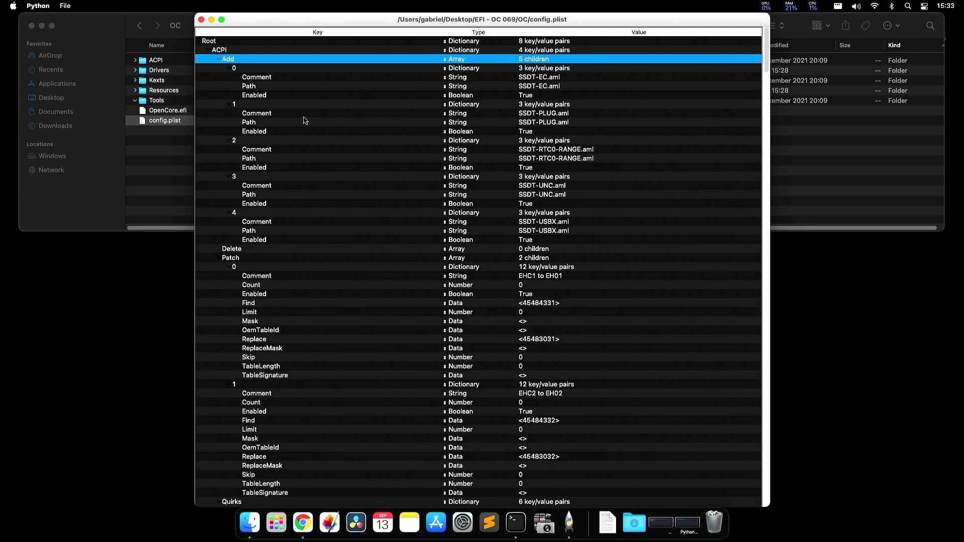
- Run an OC Clean Snapshot on config.plist, choosing the OC folder inside EFI - OC 069 on the Desktop
click(65, 7)
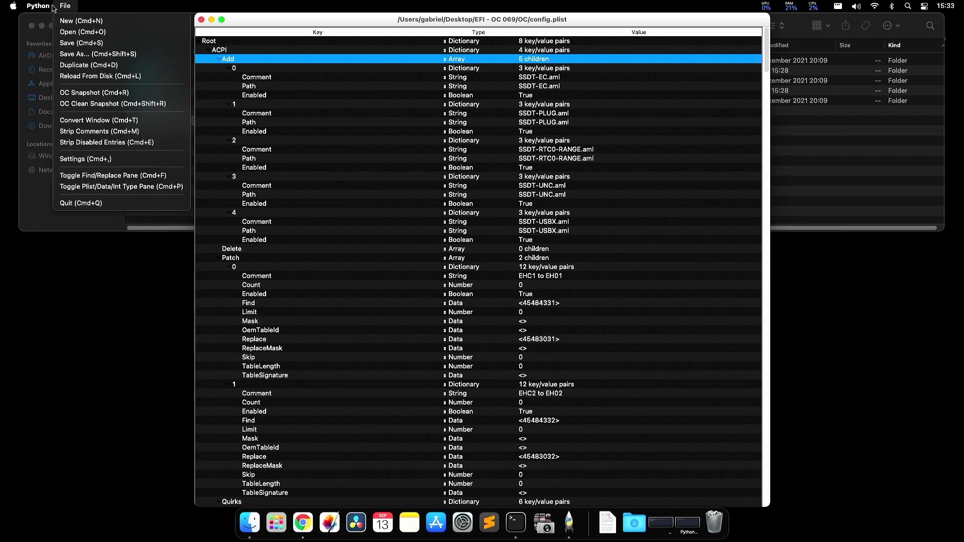
click(99, 105)
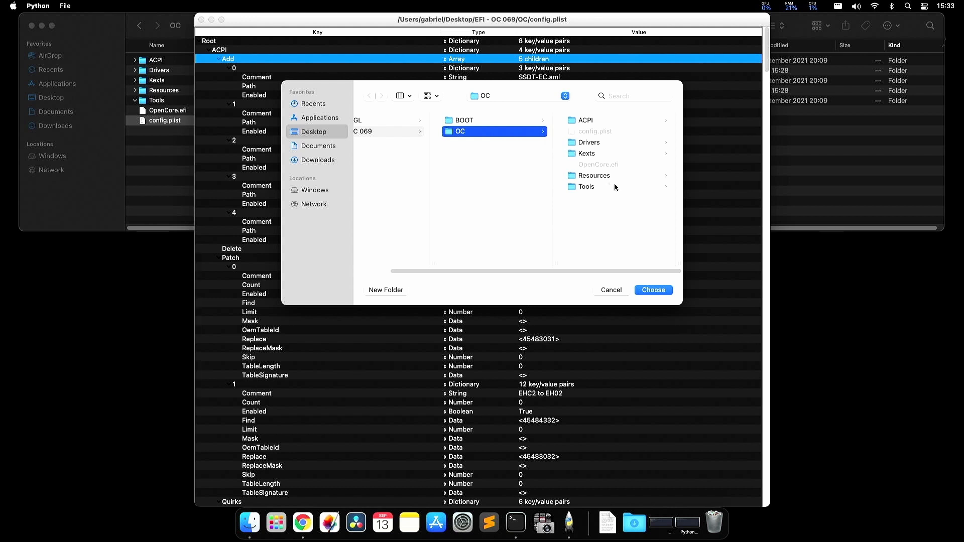
click(588, 121)
click(465, 143)
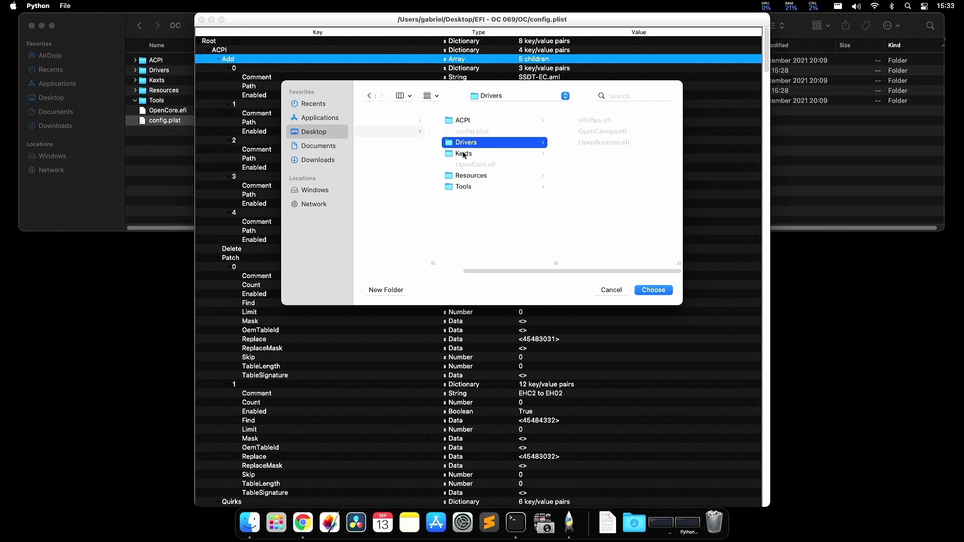
click(463, 153)
click(462, 187)
click(462, 154)
scroll(403, 159, left, 3)
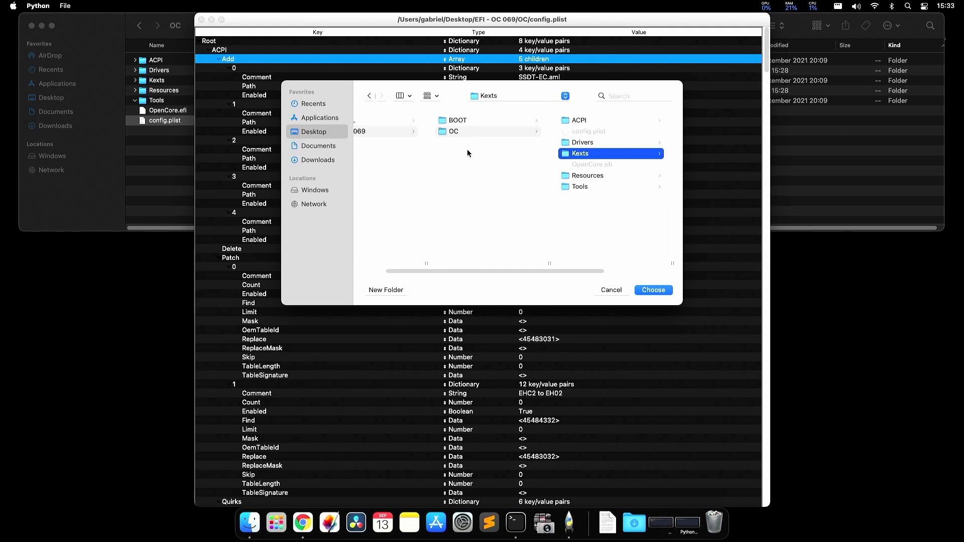
scroll(469, 153, left, 3)
click(457, 133)
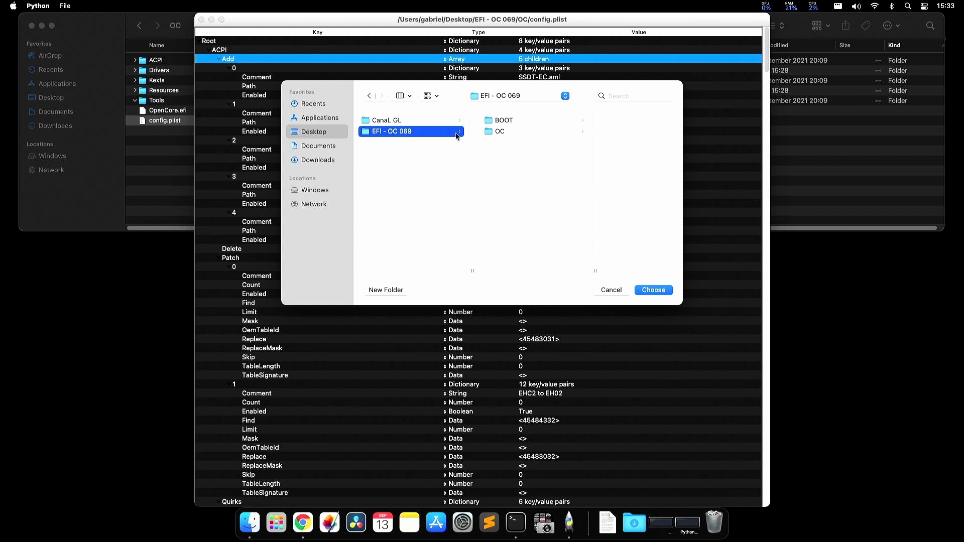
click(498, 133)
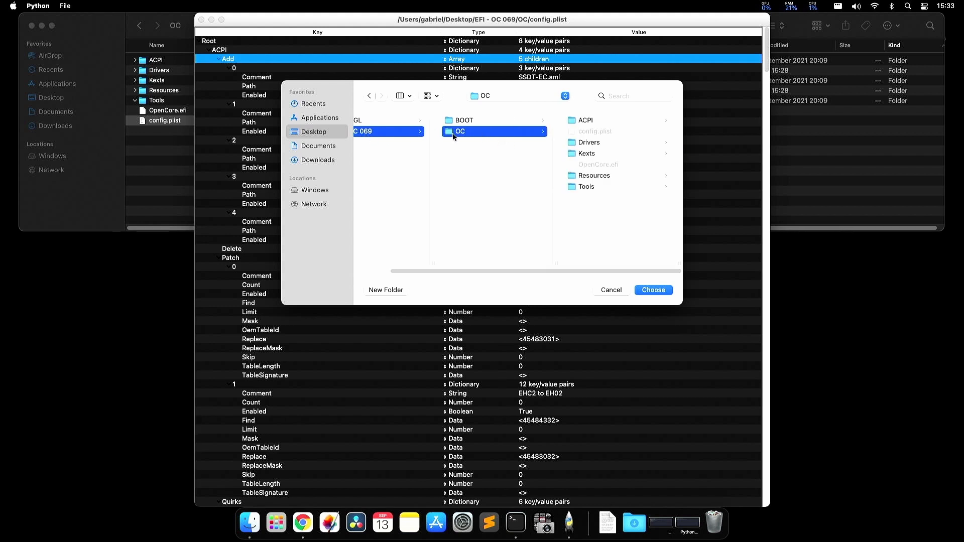
click(655, 291)
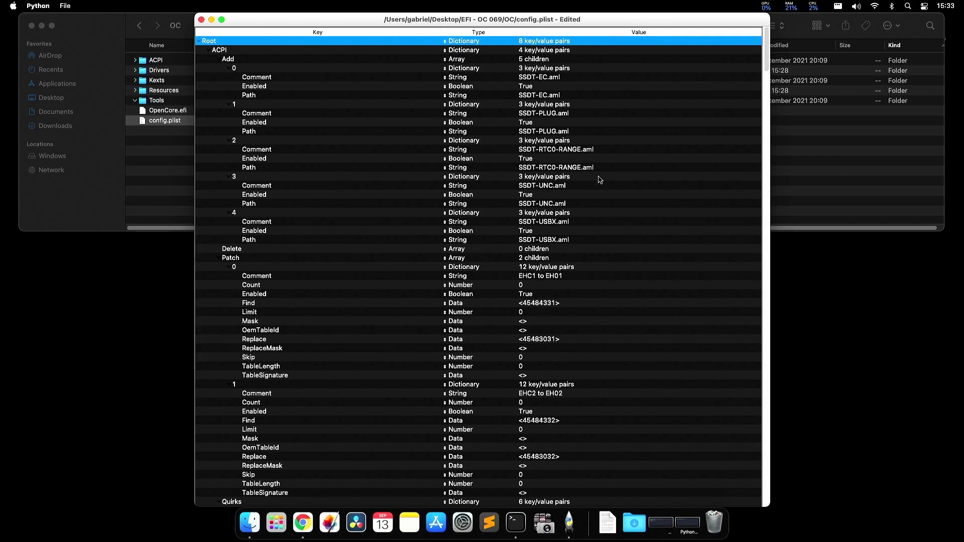
- Collapse all nodes of config.plist and expand only Root to list its main sections
scroll(564, 231, down, 10)
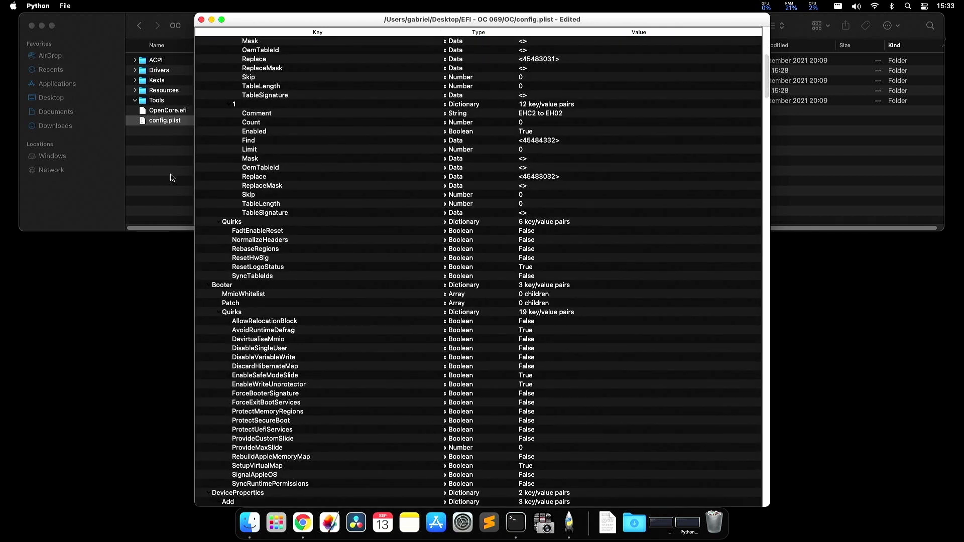
drag(767, 78, 691, 31)
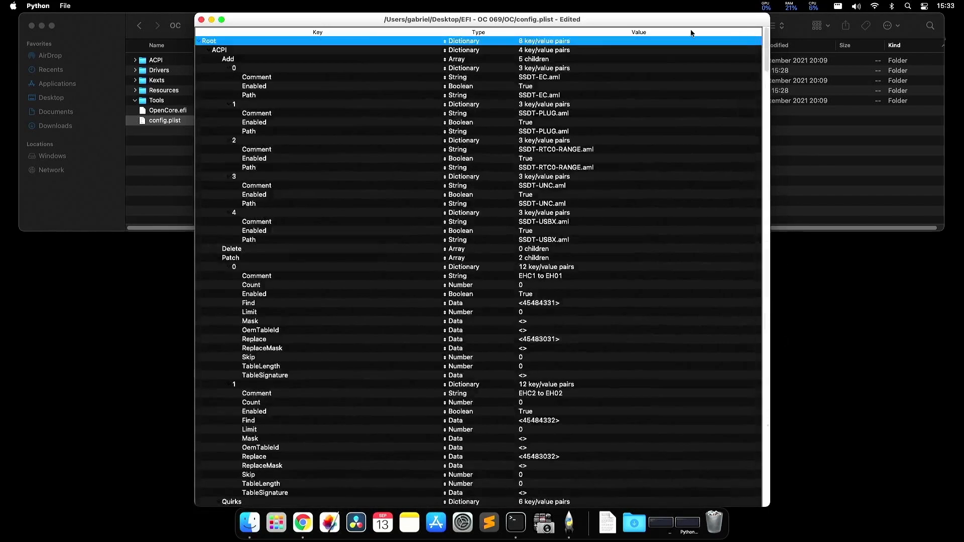
right_click(217, 45)
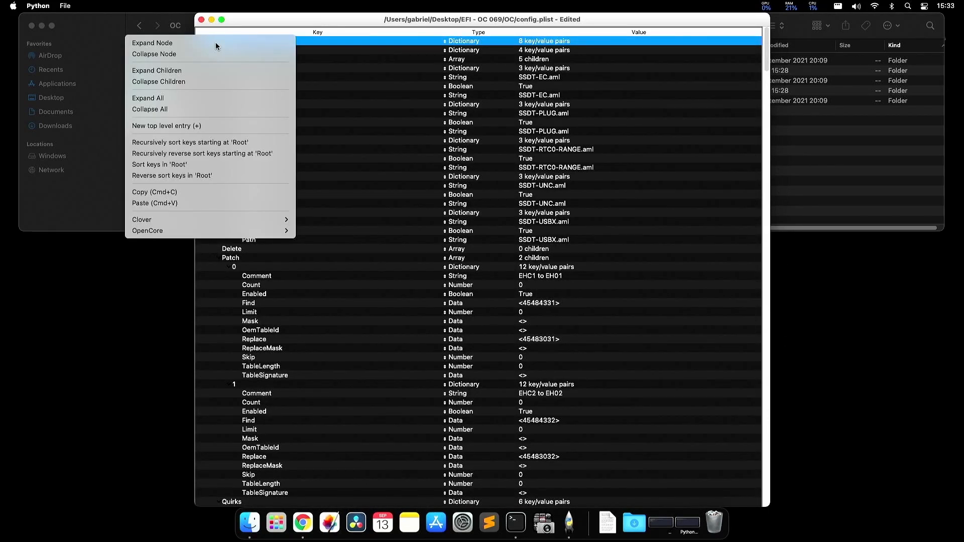
click(162, 111)
key(Right)
- Expand the UEFI section of config.plist and its Drivers array
key(Down)
key(Down)
key(Down)
key(Down)
key(Down)
key(Down)
key(Down)
key(Down)
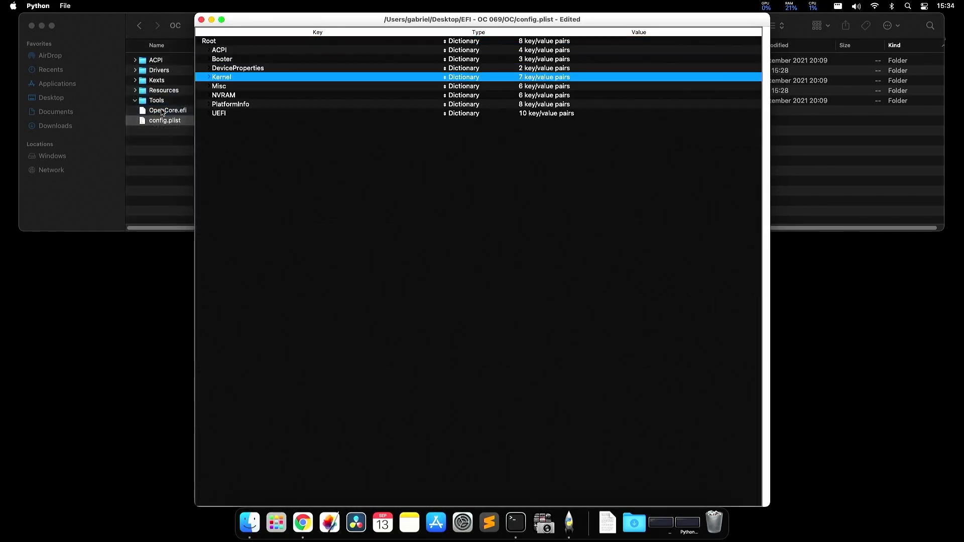
key(Right)
key(Down)
key(Down)
key(Down)
key(Down)
key(Down)
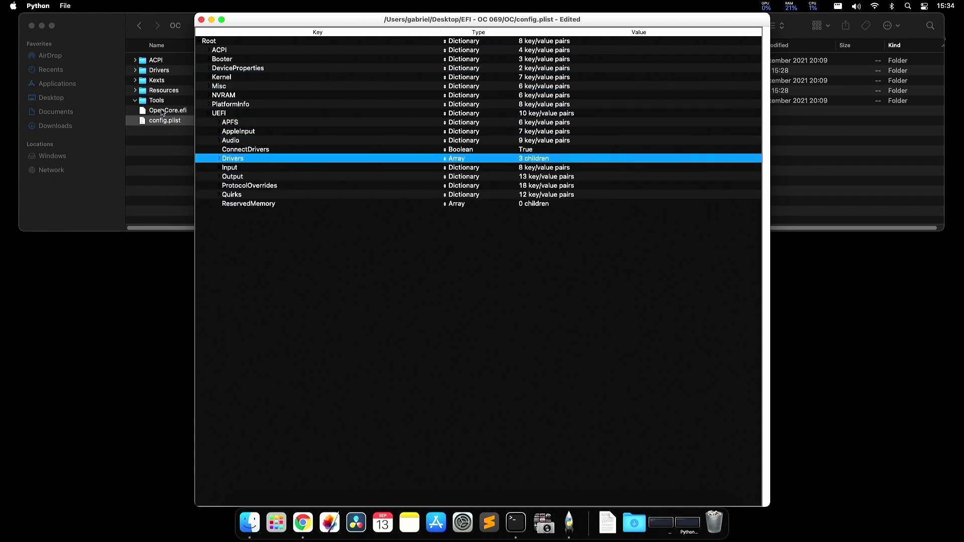
key(Right)
key(Down)
key(Down)
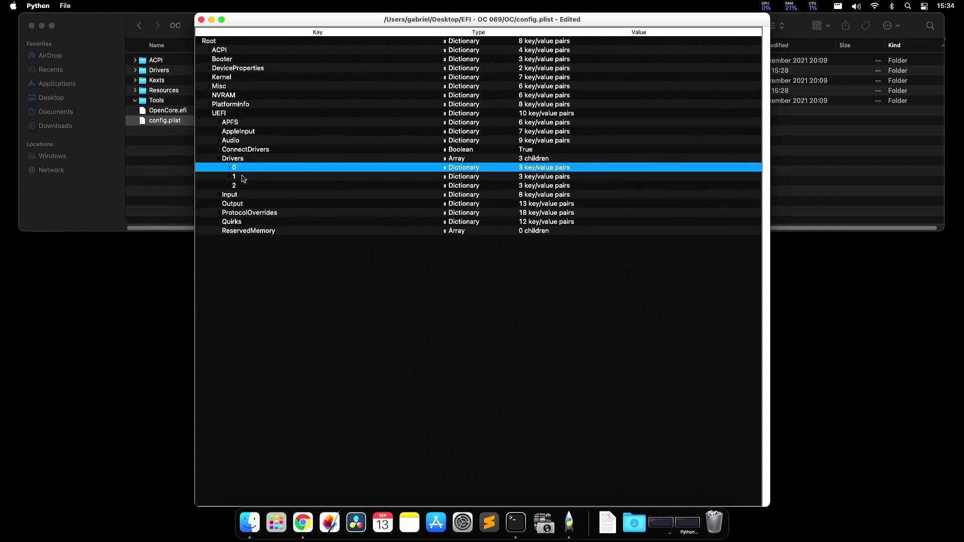
key(Up)
key(Down)
key(Down)
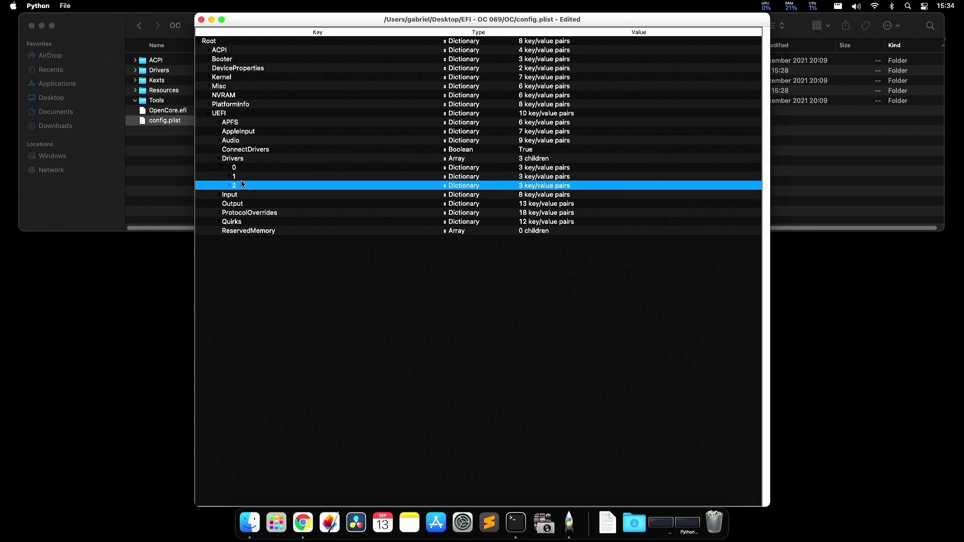
- Expand entries 0, 1 and 2 of the Drivers array and examine their Enabled, Path and Arguments keys
click(244, 171)
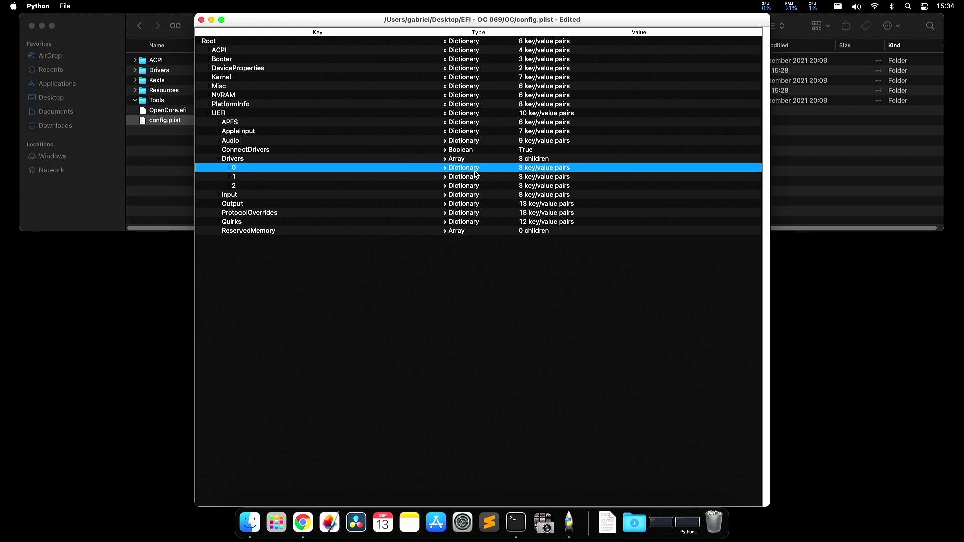
key(Right)
key(Down)
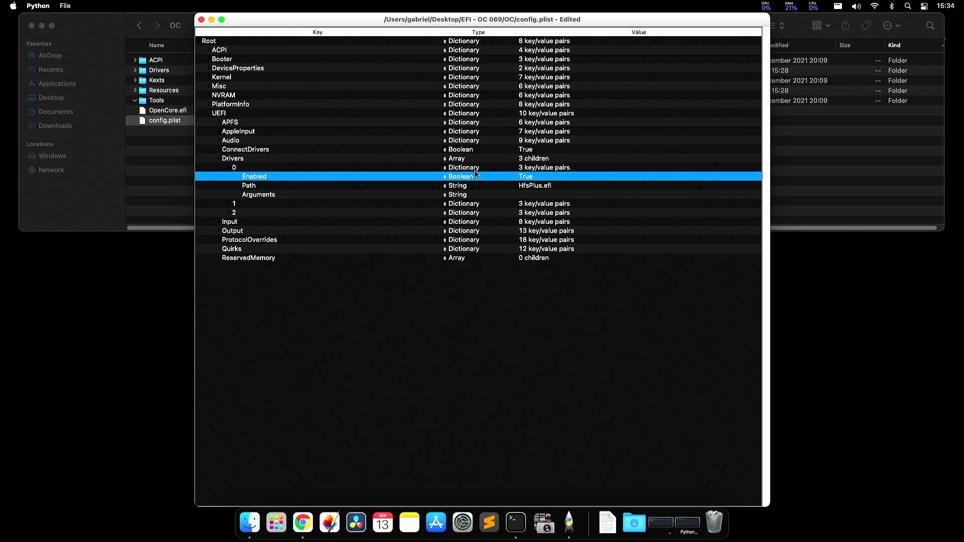
click(290, 198)
key(Down)
key(Right)
key(Down)
key(Right)
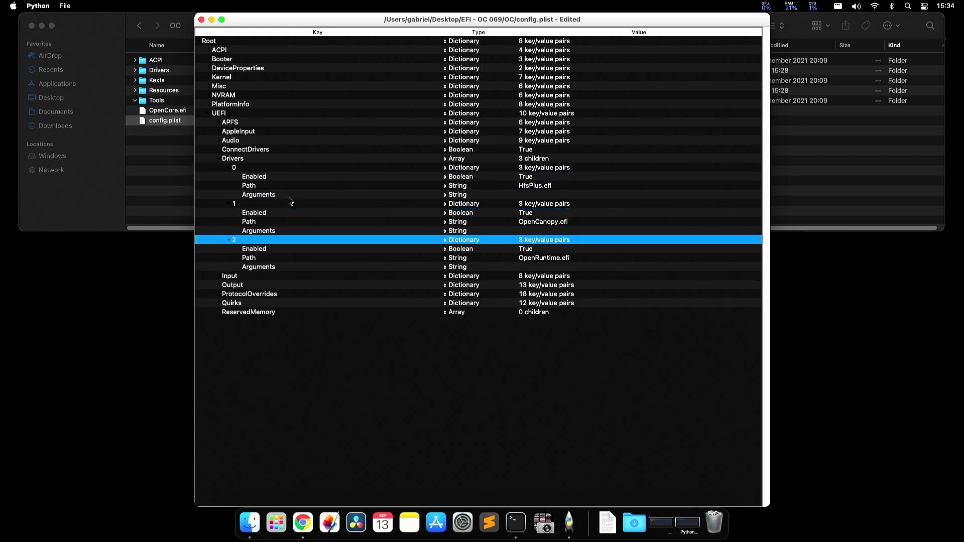
click(69, 5)
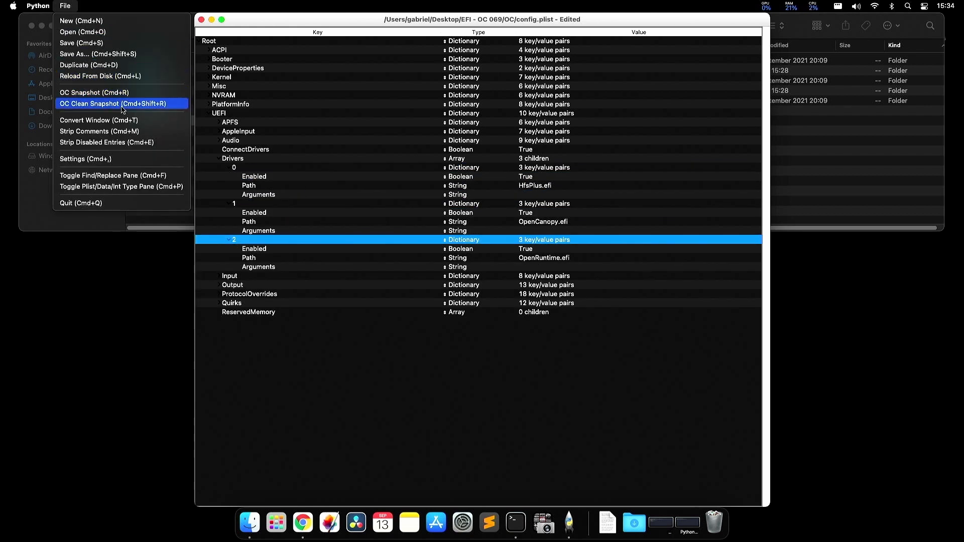
click(308, 203)
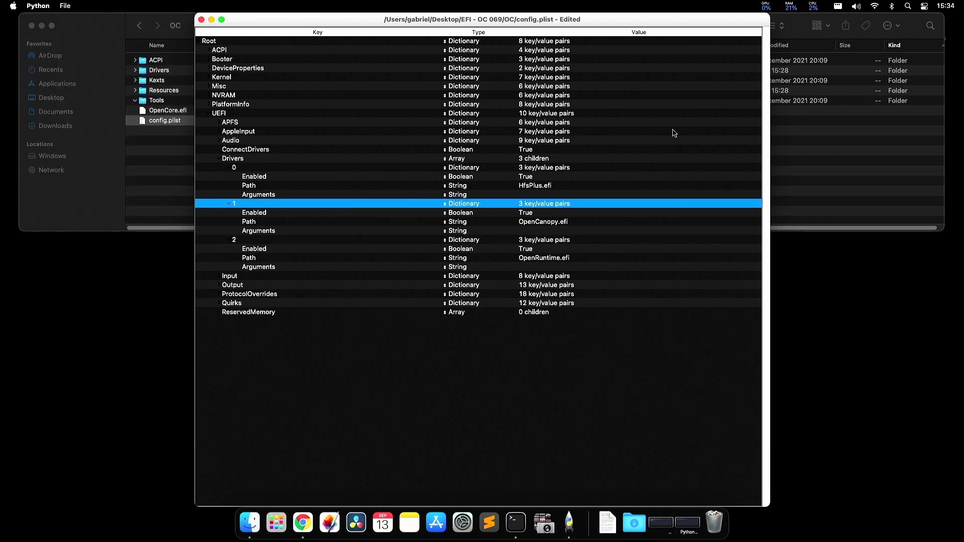
click(164, 154)
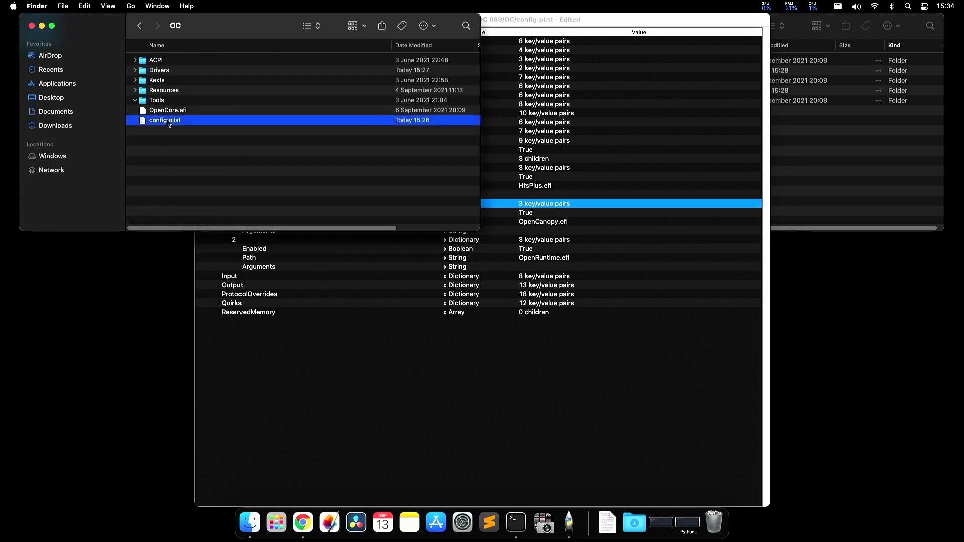
click(177, 112)
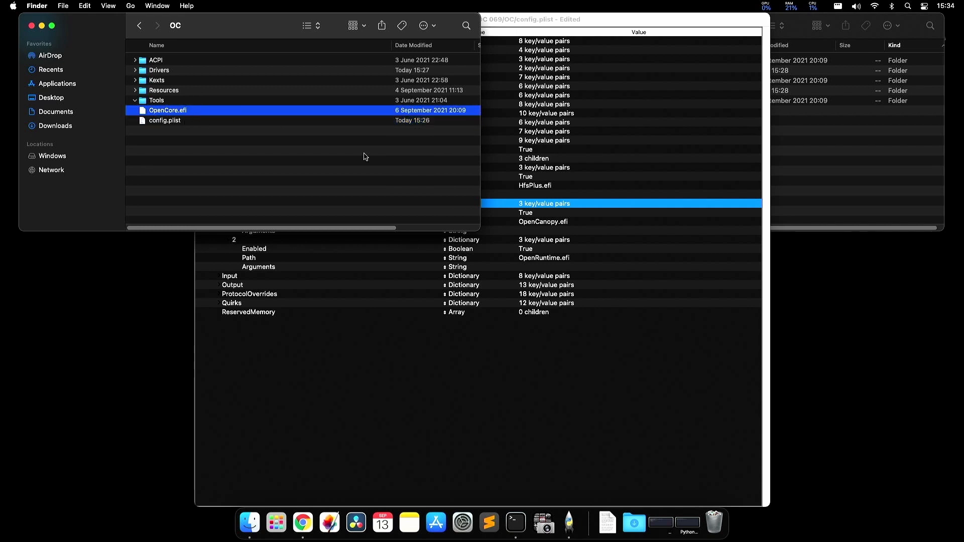
click(579, 21)
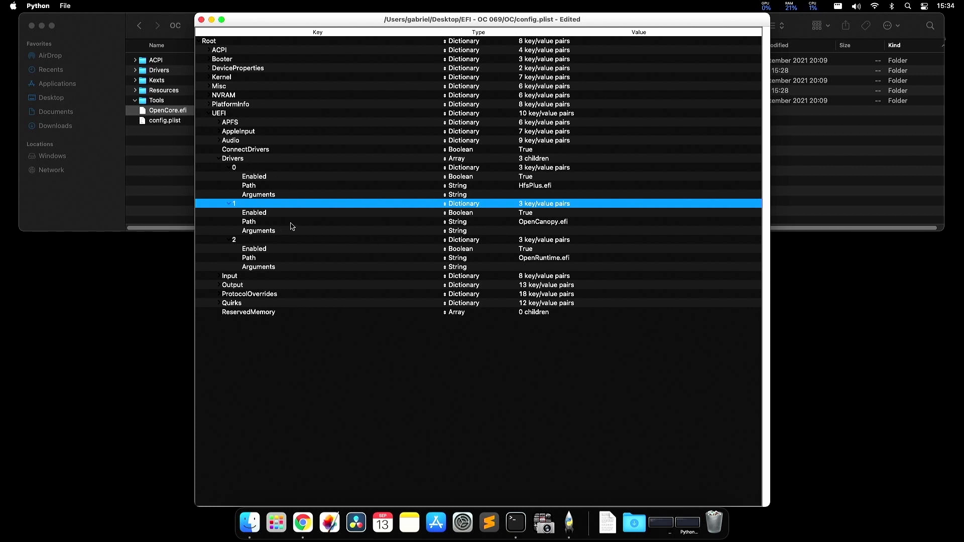
- Collapse the Drivers and UEFI sections, save config.plist and quit ProperTree
key(Left)
key(Left)
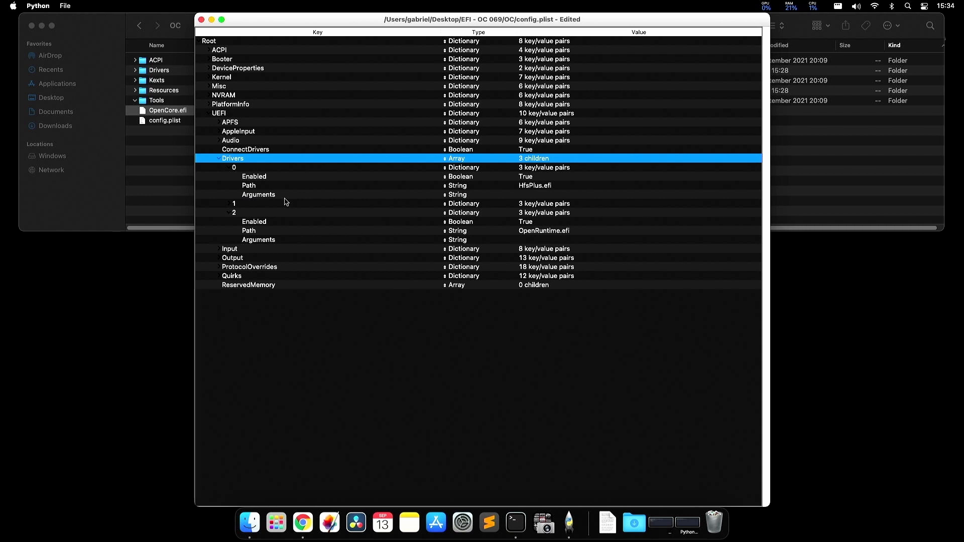
key(Left)
key(Left)
key(Left)
click(65, 5)
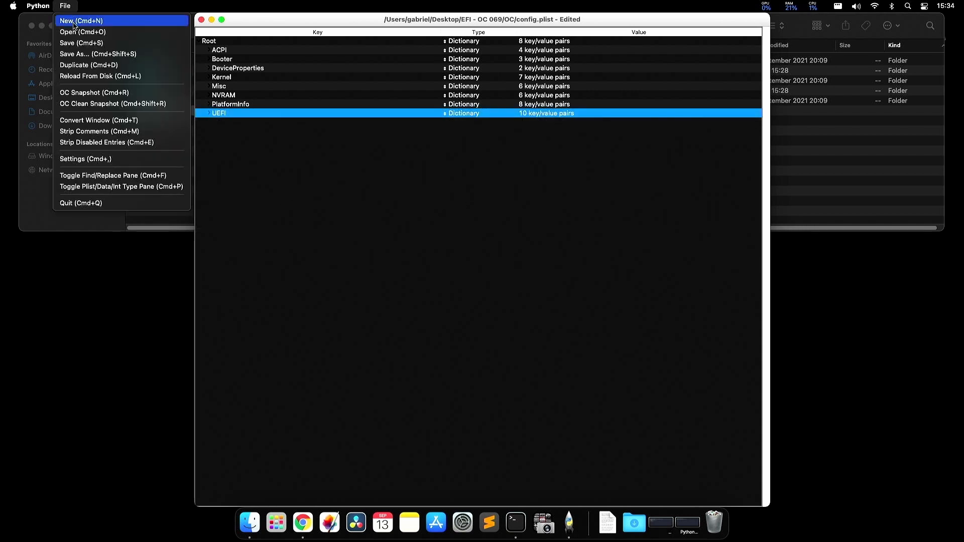
click(81, 43)
key(super+q)
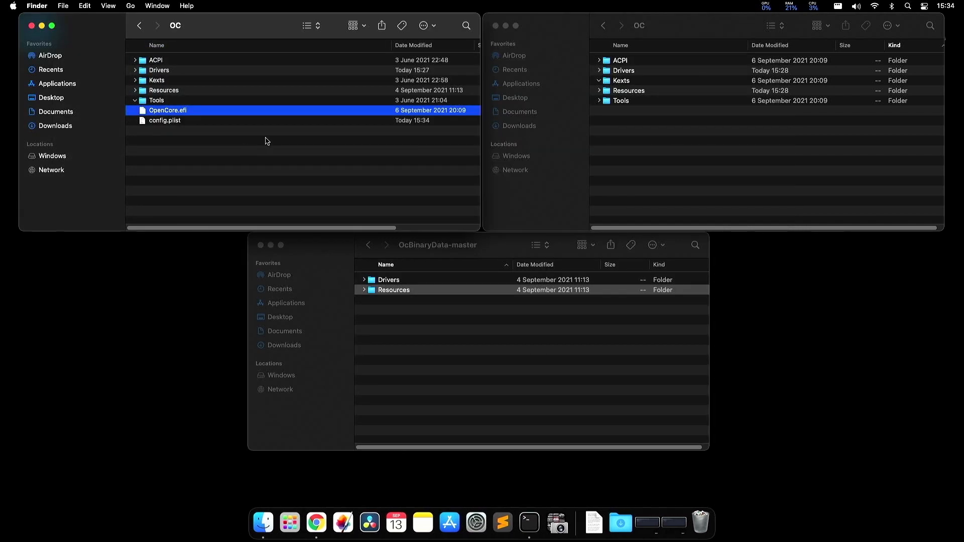
- Open the Kexts folder inside the EFI's OC folder and look over the kexts it holds
click(253, 144)
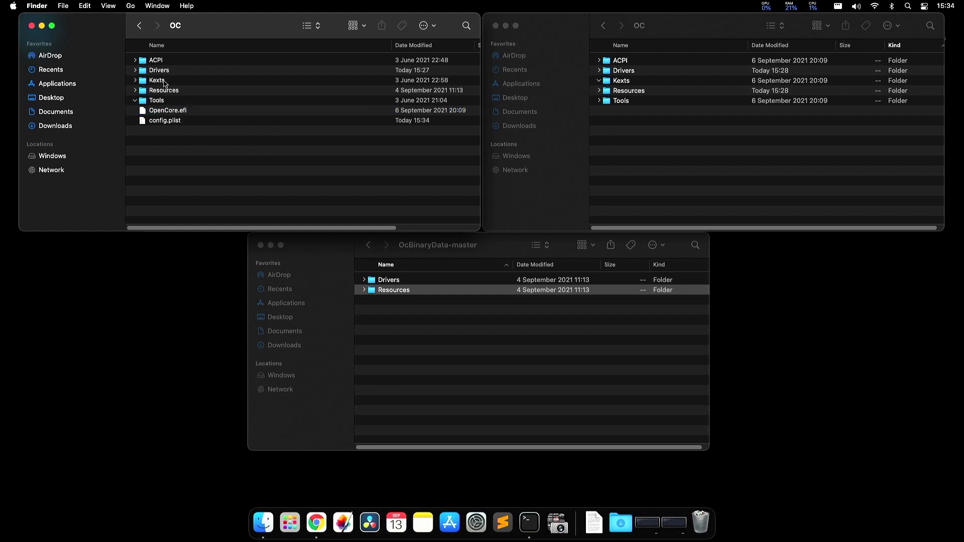
click(156, 82)
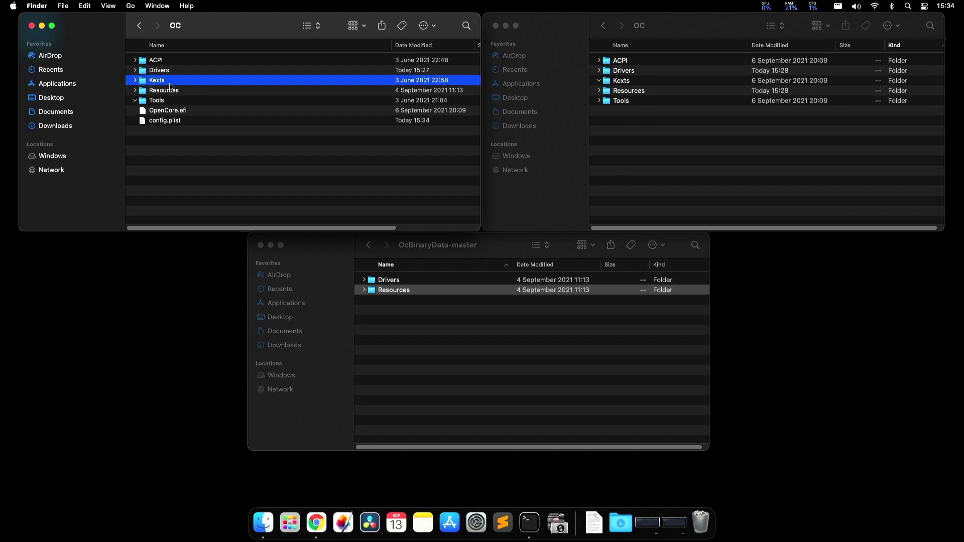
double_click(167, 82)
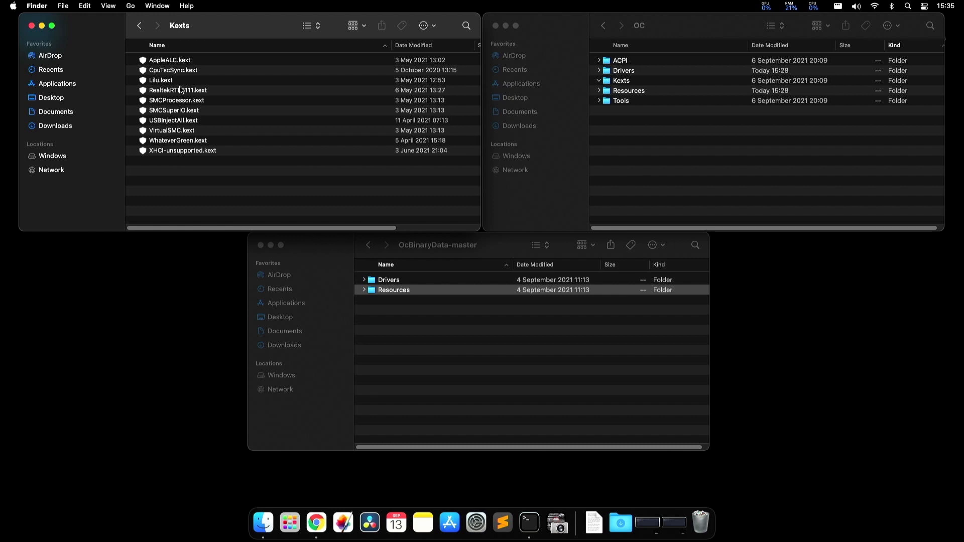
key(super+a)
click(218, 161)
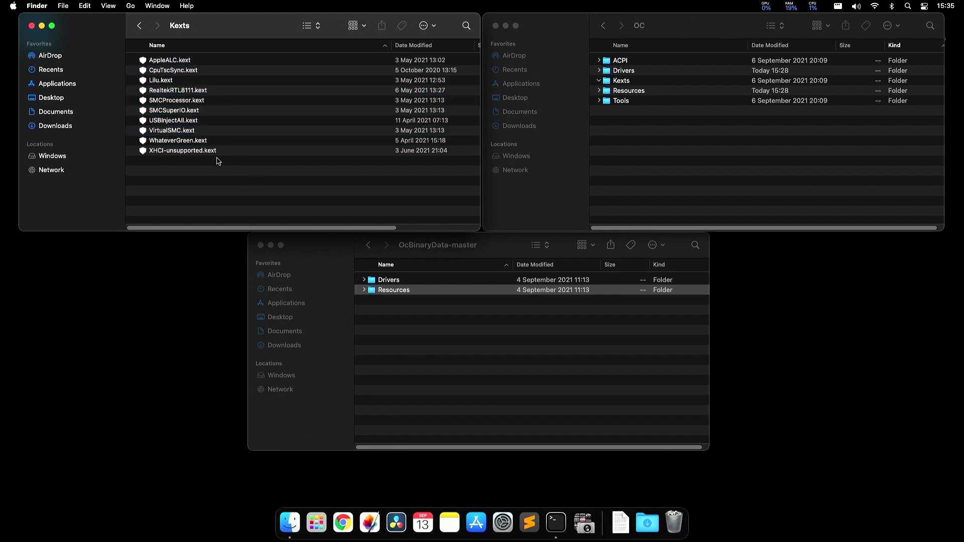
drag(264, 188, 201, 59)
click(195, 162)
- Switch to Chrome, open the OpenCore Install Guide's Gathering files page in a new tab and fit the window to the screen's right half
click(343, 522)
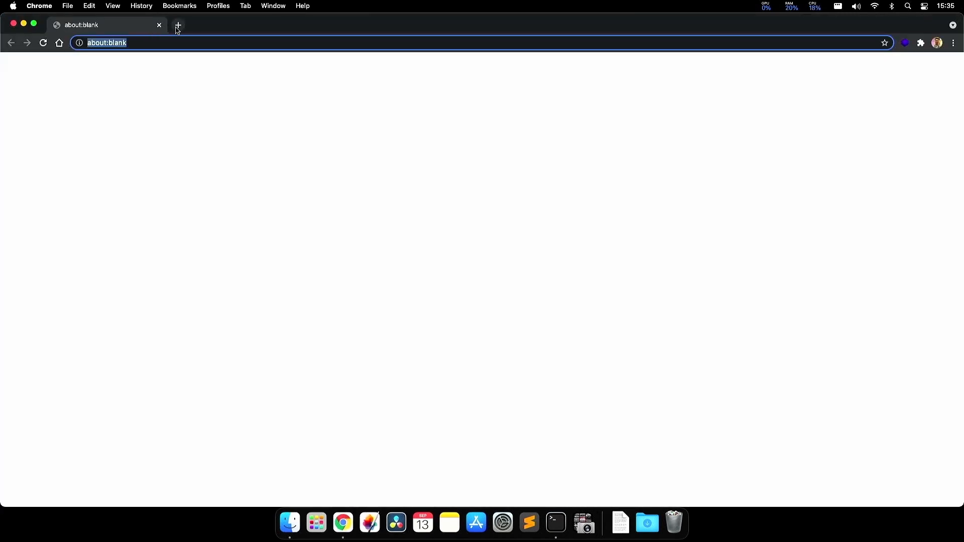
click(178, 26)
click(170, 59)
click(199, 137)
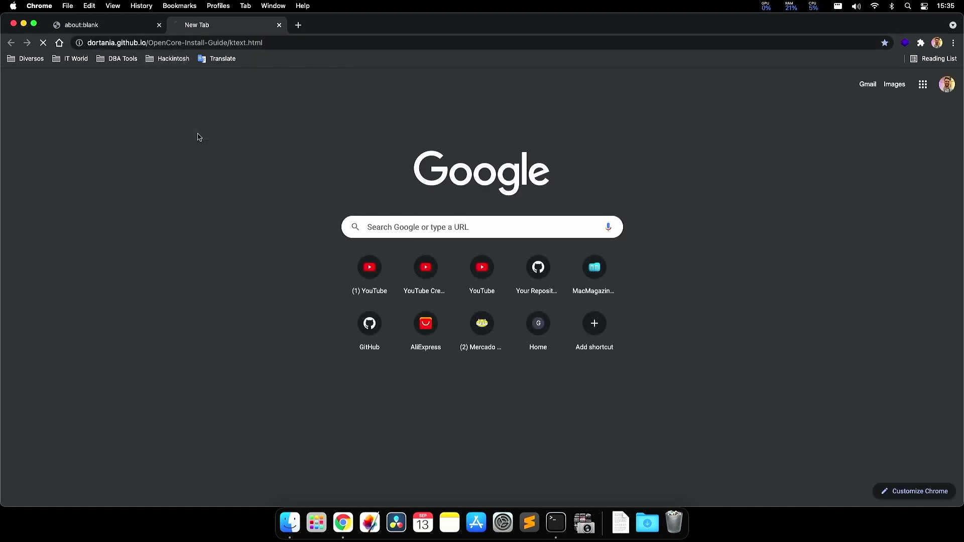
key(ctrl+alt+Right)
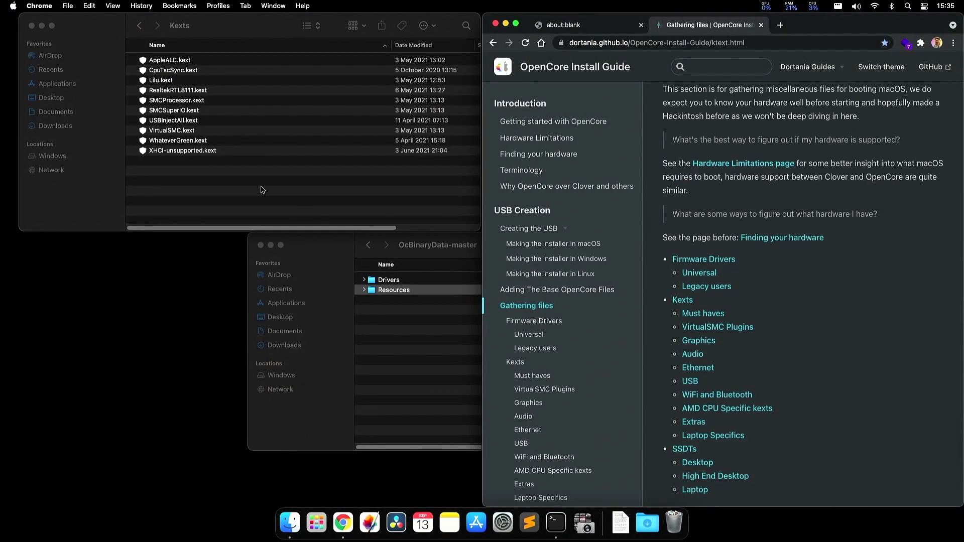
- Copy the name AppleALC from the kext file and search the guide page for its entry in the Audio section
click(190, 63)
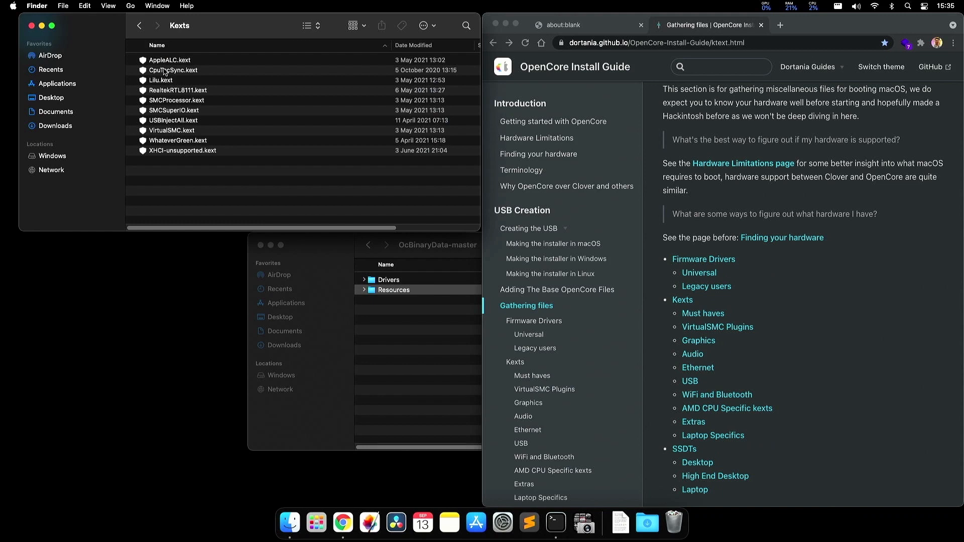
click(183, 61)
key(Return)
key(super+c)
key(Return)
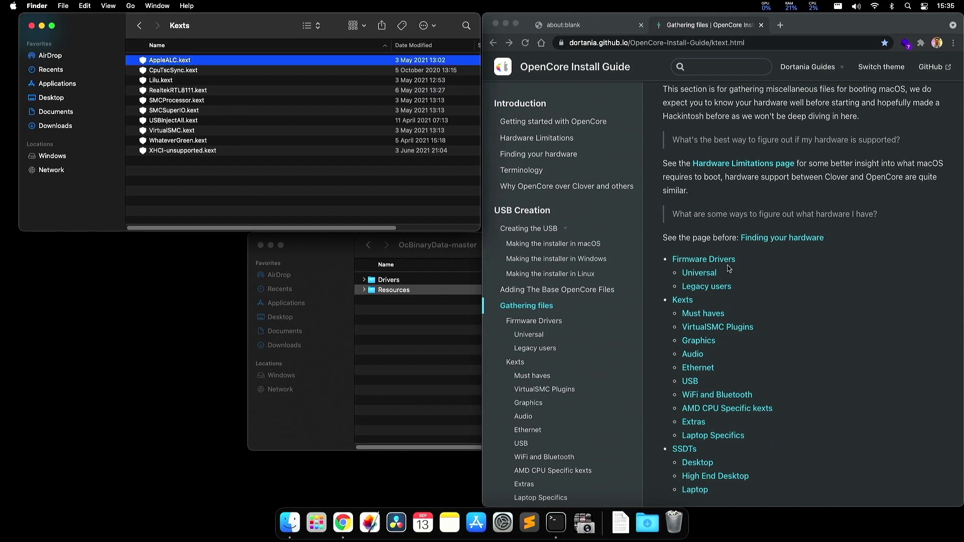
click(729, 269)
key(super+f)
key(super+v)
scroll(763, 275, down, 1)
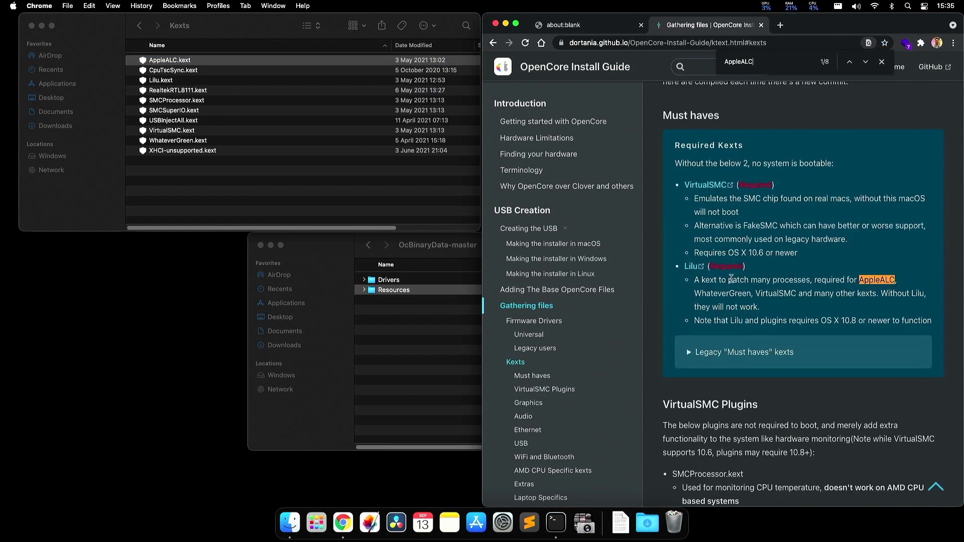
key(Return)
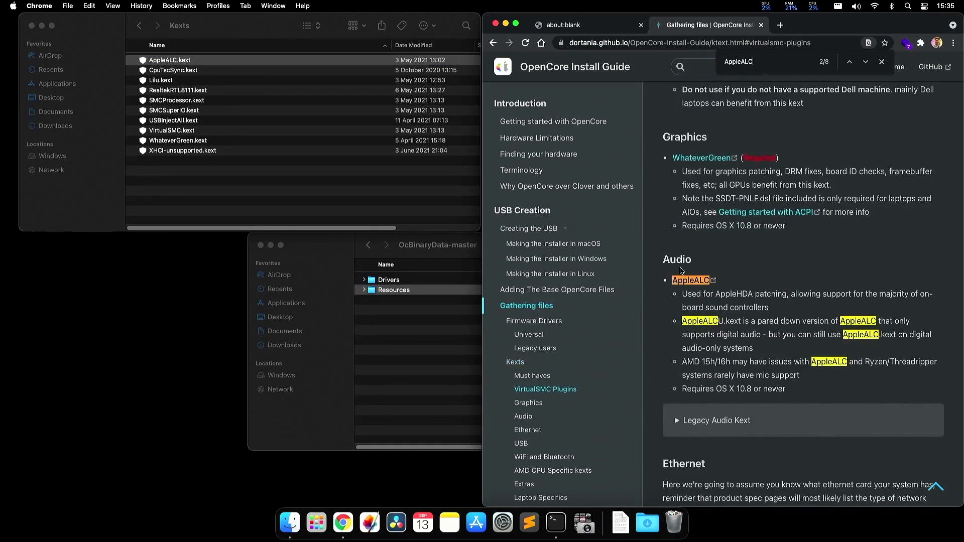
- Open the AppleALC releases page from the guide in a new tab and download AppleALC-1.6.4-RELEASE.zip
key(Escape)
middle_click(693, 284)
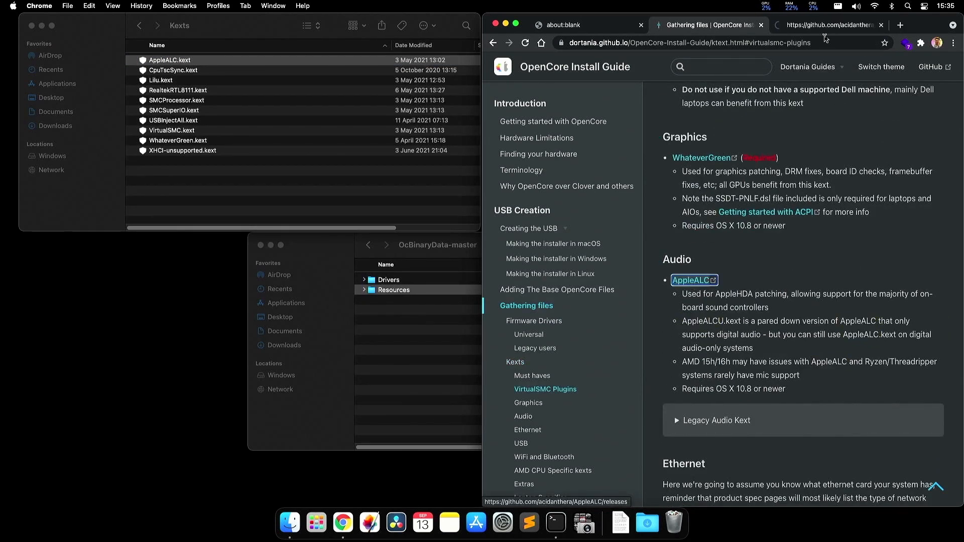
click(828, 28)
scroll(663, 326, down, 4)
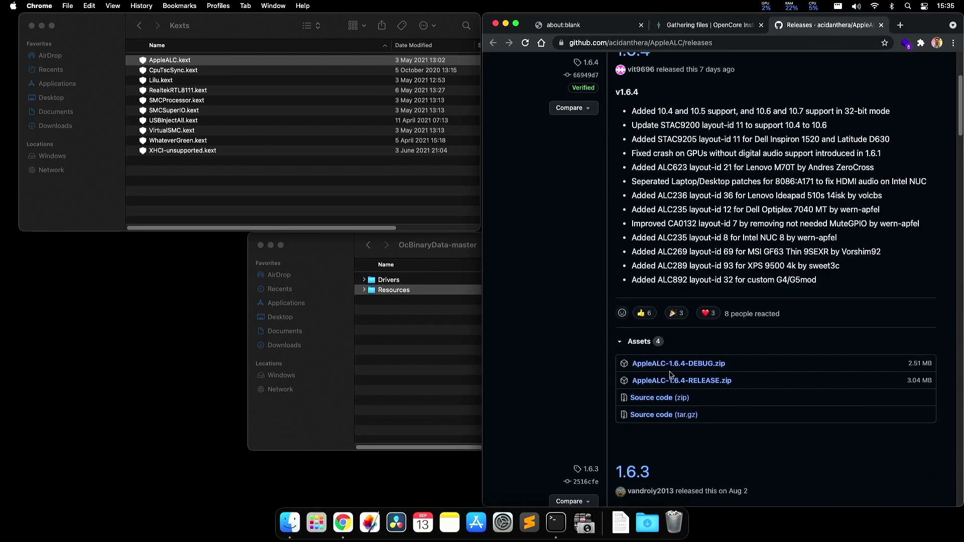
click(690, 381)
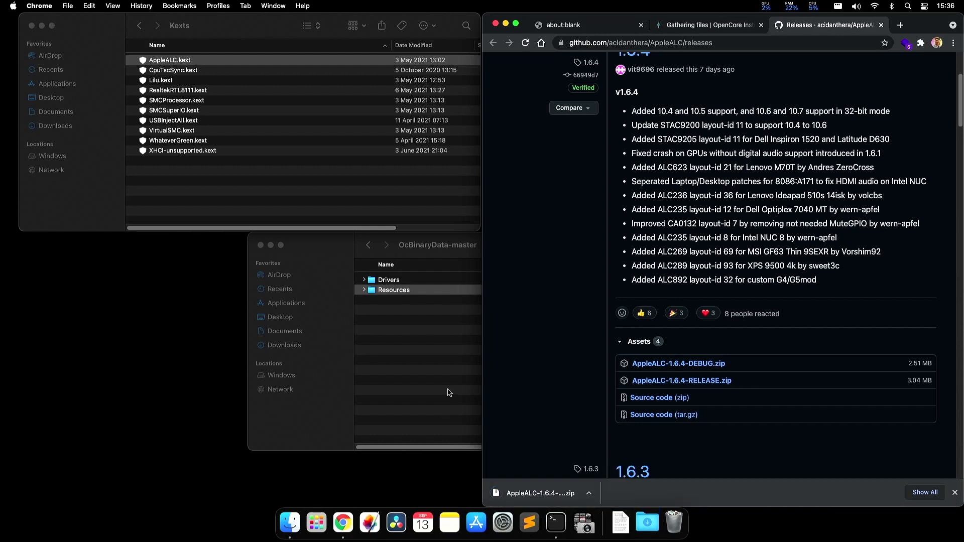
- Go to the Downloads folder, extract AppleALC-1.6.4-RELEASE.zip and open the extracted folder
click(449, 392)
key(super+Up)
key(super+Up)
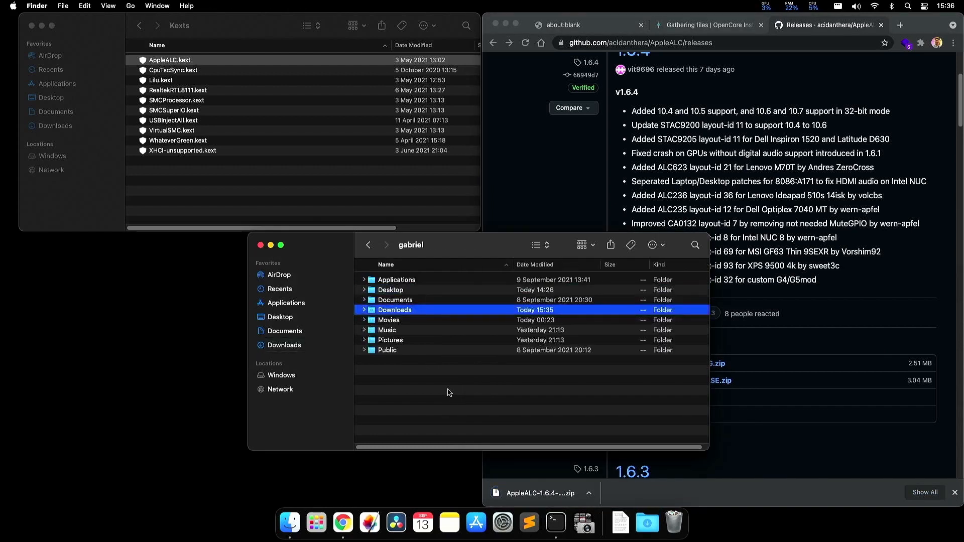
double_click(410, 315)
double_click(402, 281)
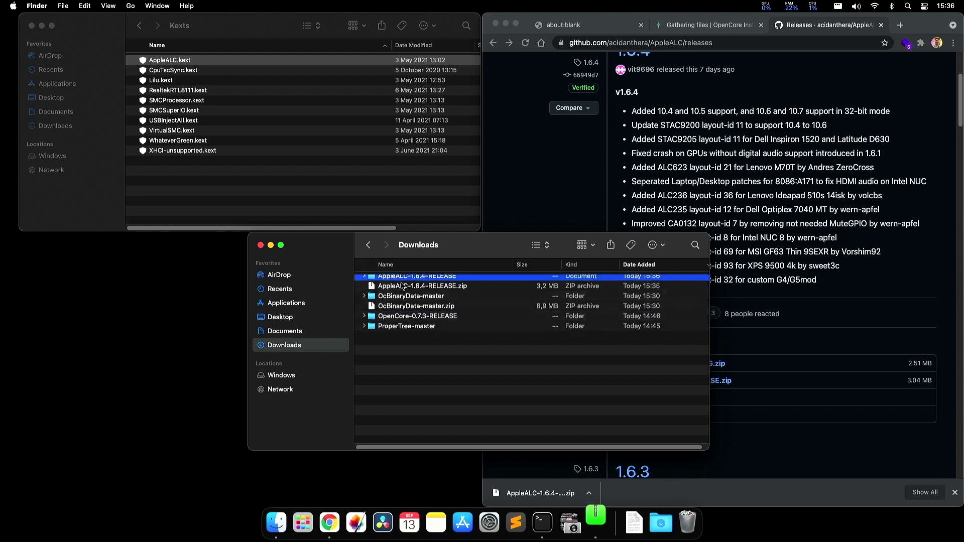
double_click(397, 281)
- Replace AppleALC.kext in the EFI's Kexts folder with the copy from AppleALC-1.6.4-RELEASE
click(394, 293)
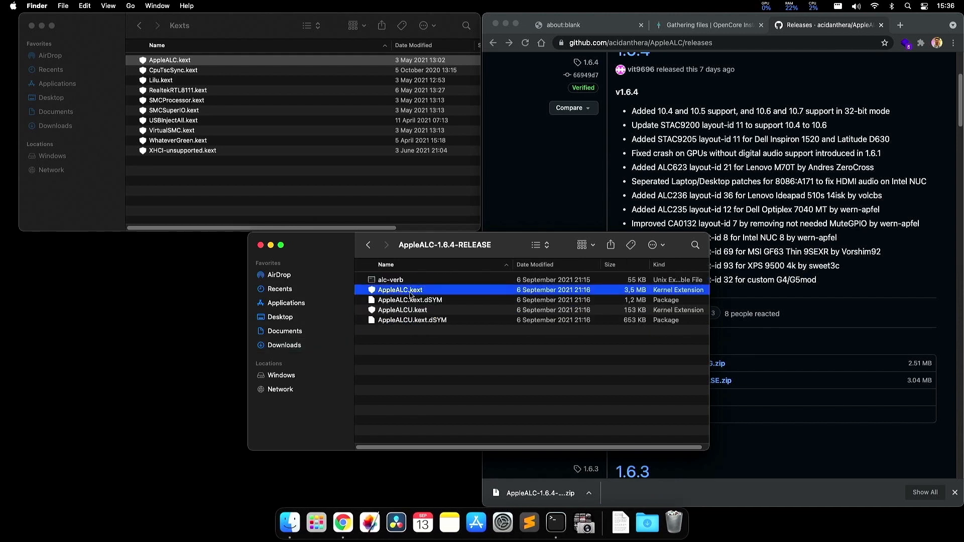
drag(422, 296, 273, 191)
click(585, 319)
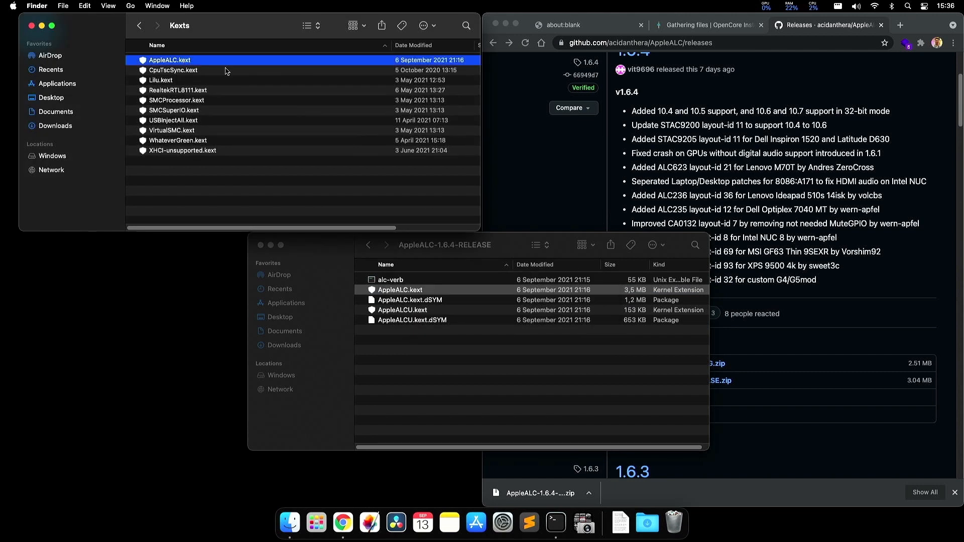
- Go through the remaining kexts in the Kexts folder to check which ones still need updating
click(178, 73)
click(178, 90)
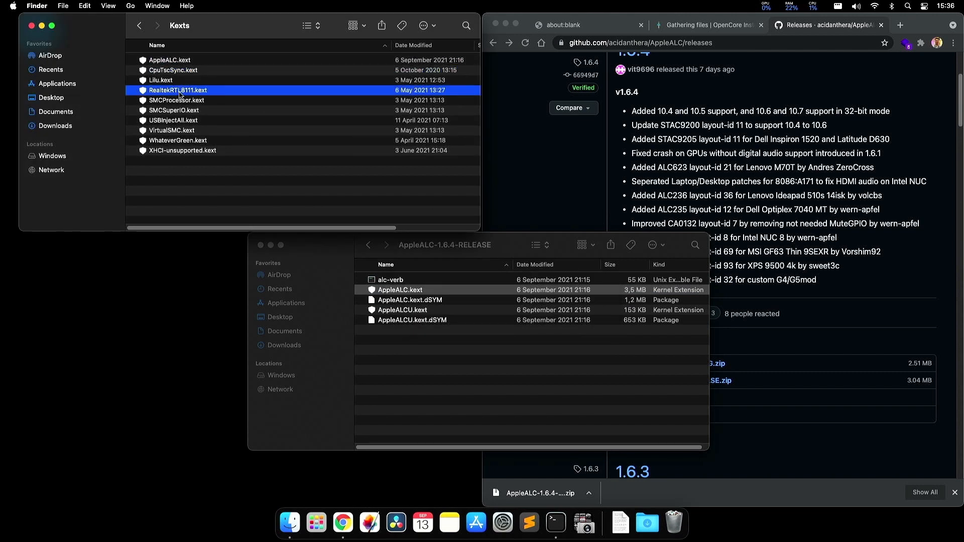
click(179, 101)
click(182, 119)
click(180, 140)
click(180, 150)
click(182, 140)
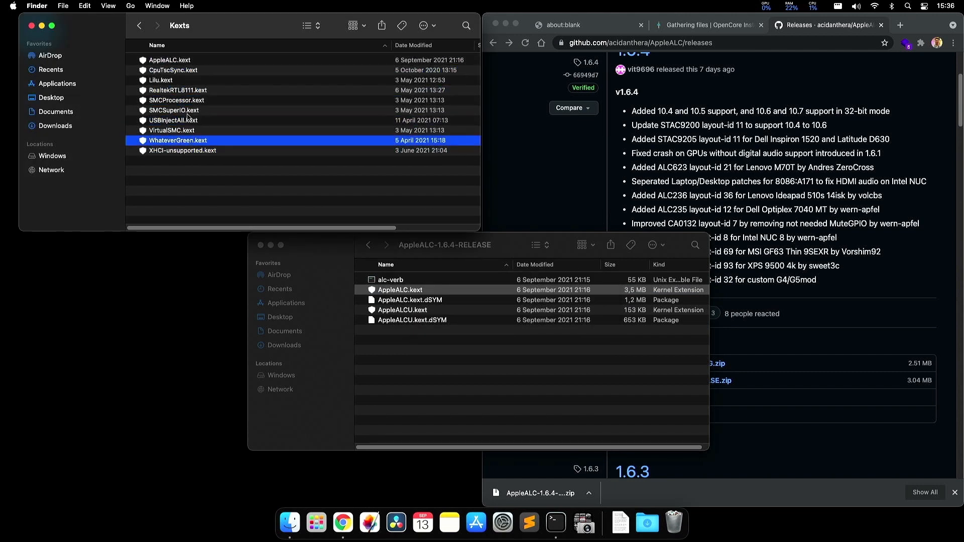
click(188, 111)
click(192, 91)
click(195, 81)
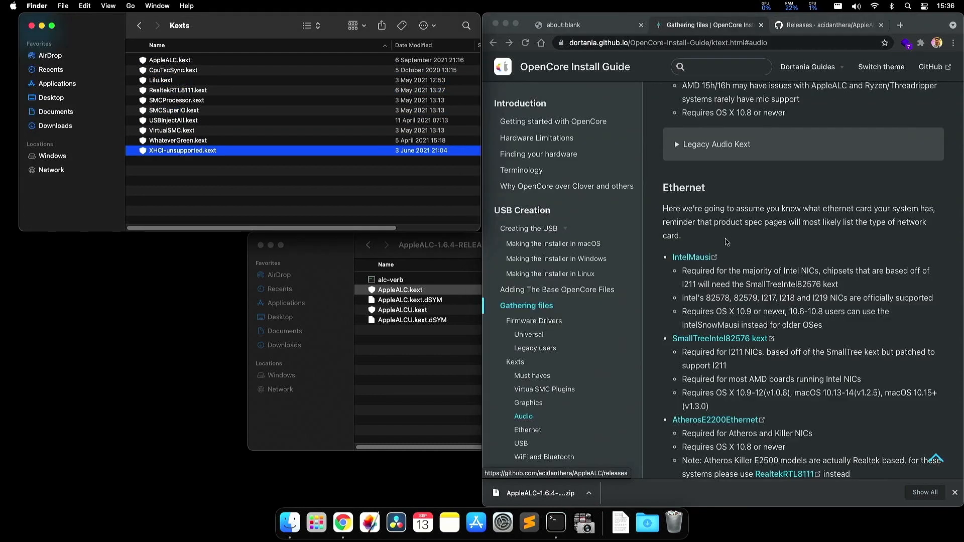
- Review the guide's kext sections from Must haves to Ethernet and compare them with the files in the Kexts folder
scroll(753, 161, up, 10)
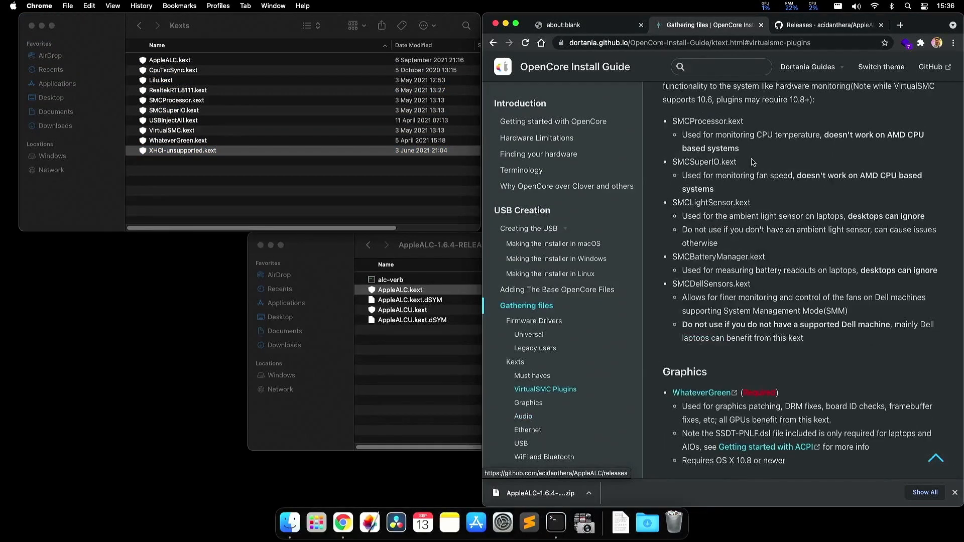
scroll(752, 162, up, 6)
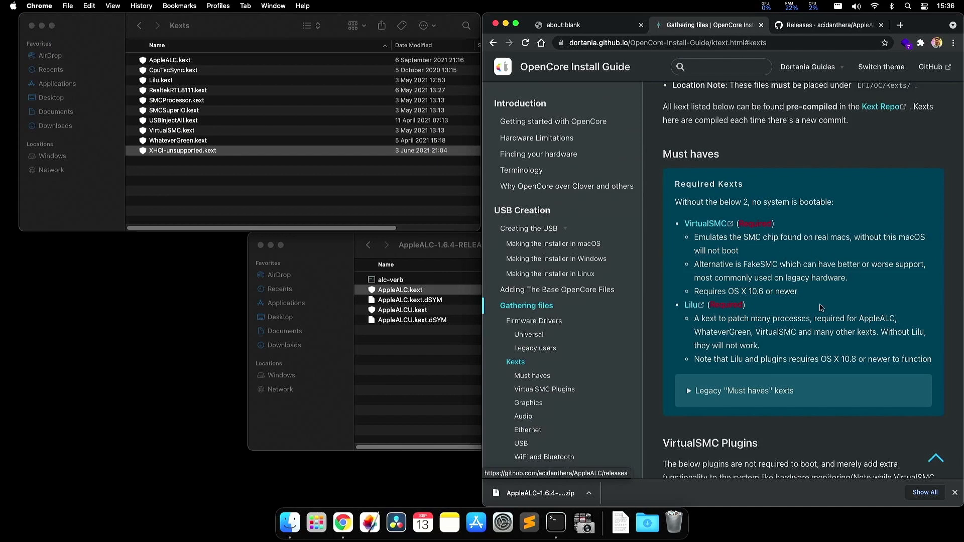
scroll(820, 308, down, 7)
click(217, 139)
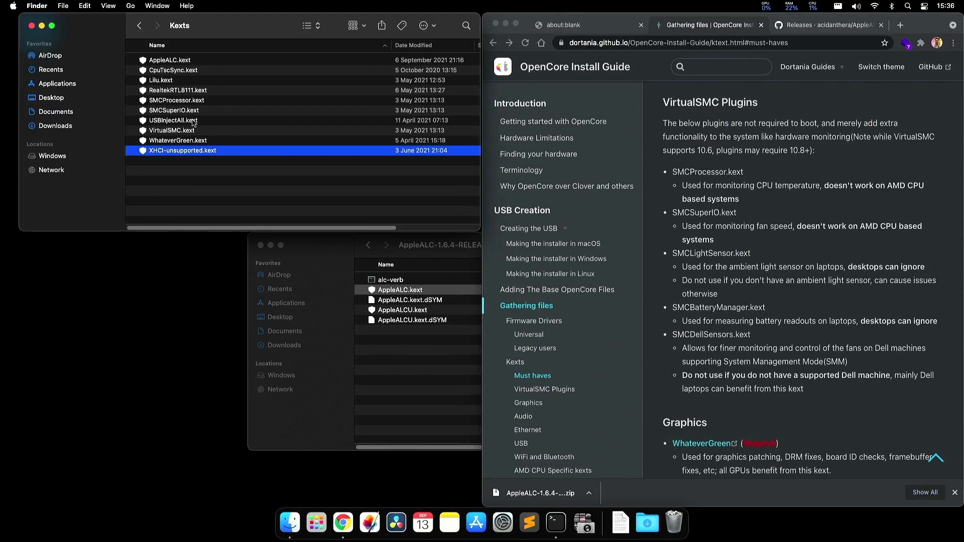
click(887, 196)
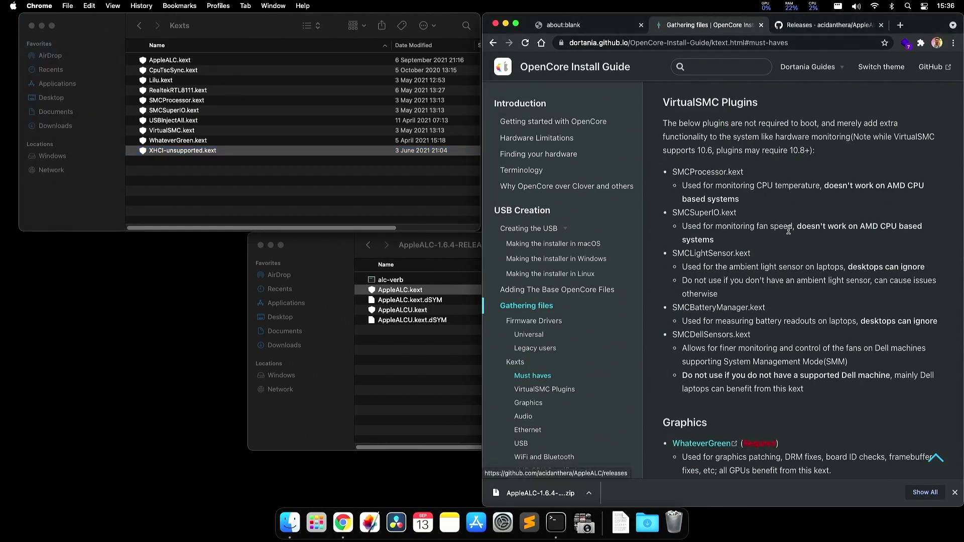
scroll(784, 209, down, 10)
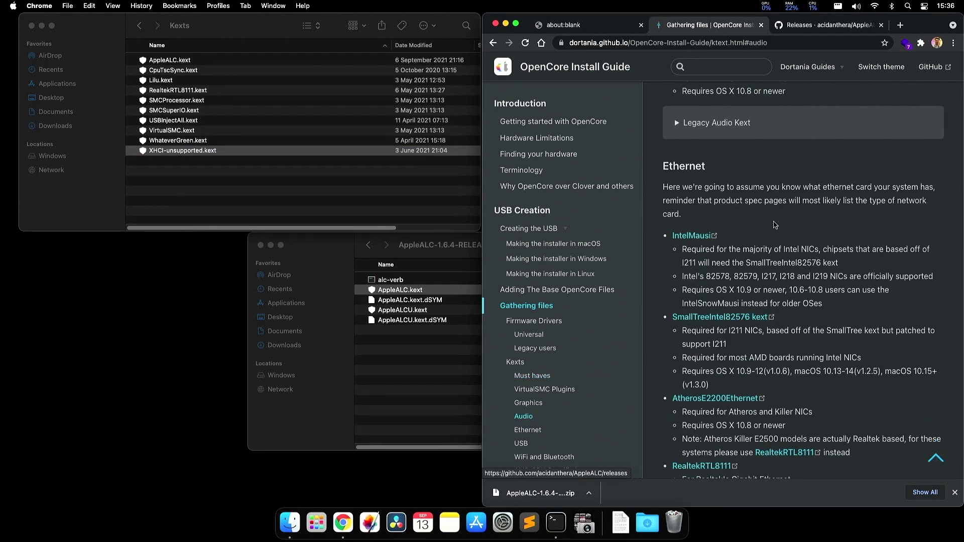
scroll(776, 225, down, 1)
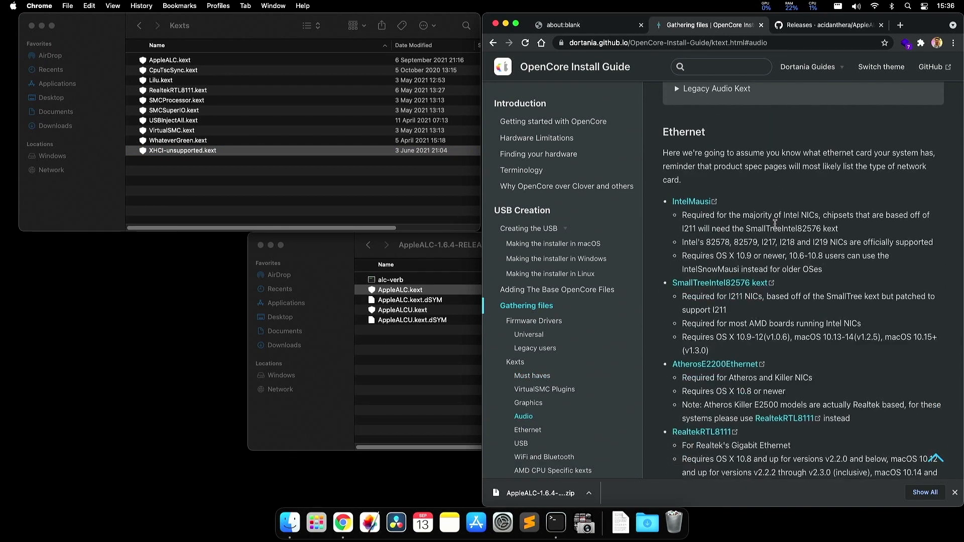
scroll(773, 226, down, 1)
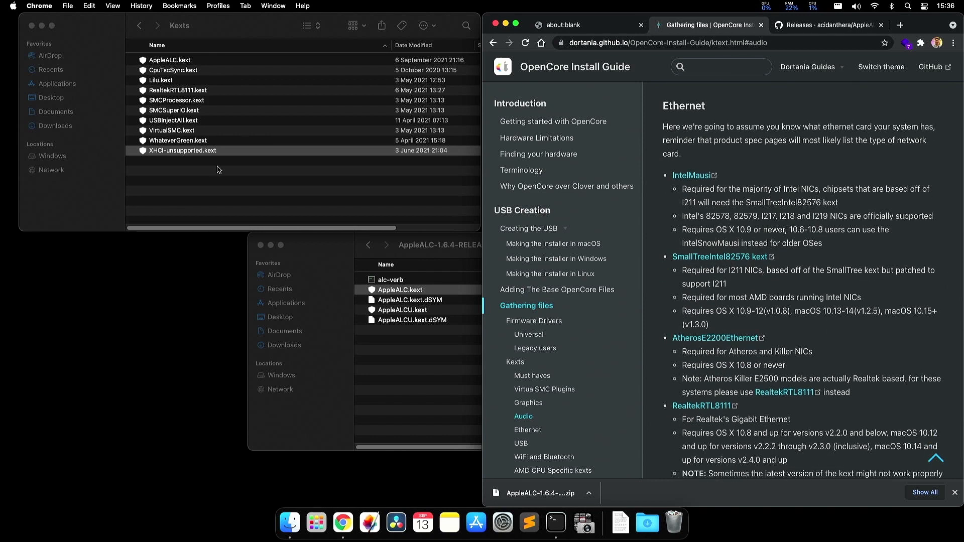
click(201, 172)
click(206, 141)
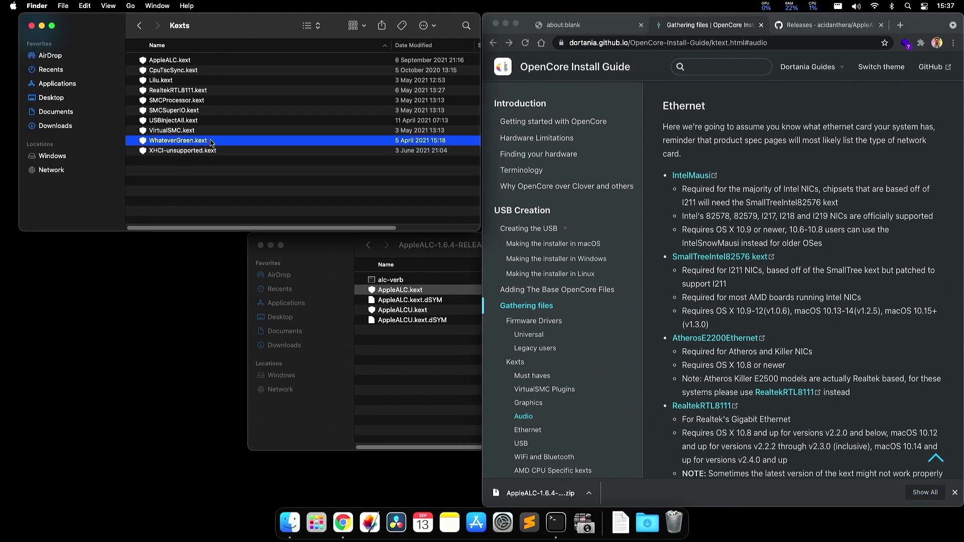
- Search the web for WhateverGreen.kext in a new browser tab, and close that tab after viewing the results
click(766, 191)
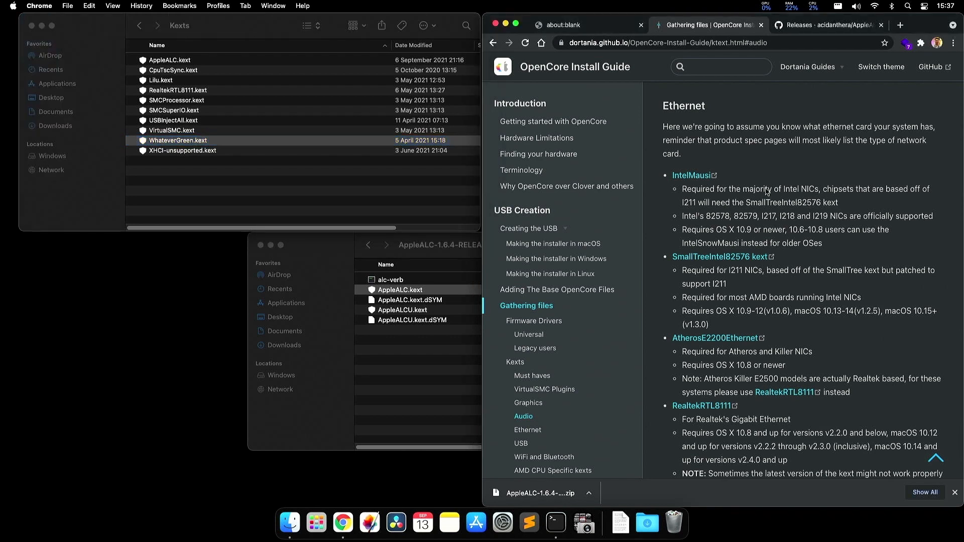
key(super+t)
text(WhateverGreen.kext)
key(Return)
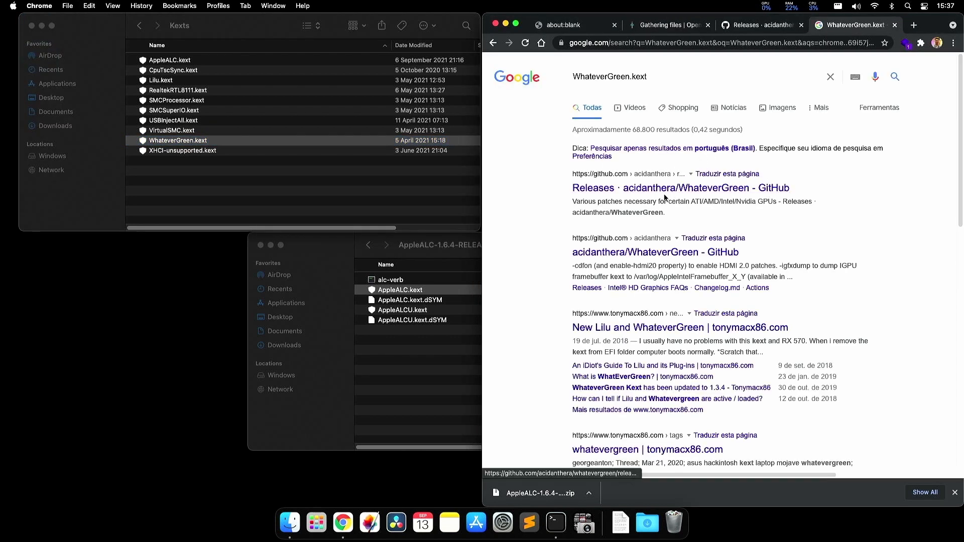
middle_click(839, 30)
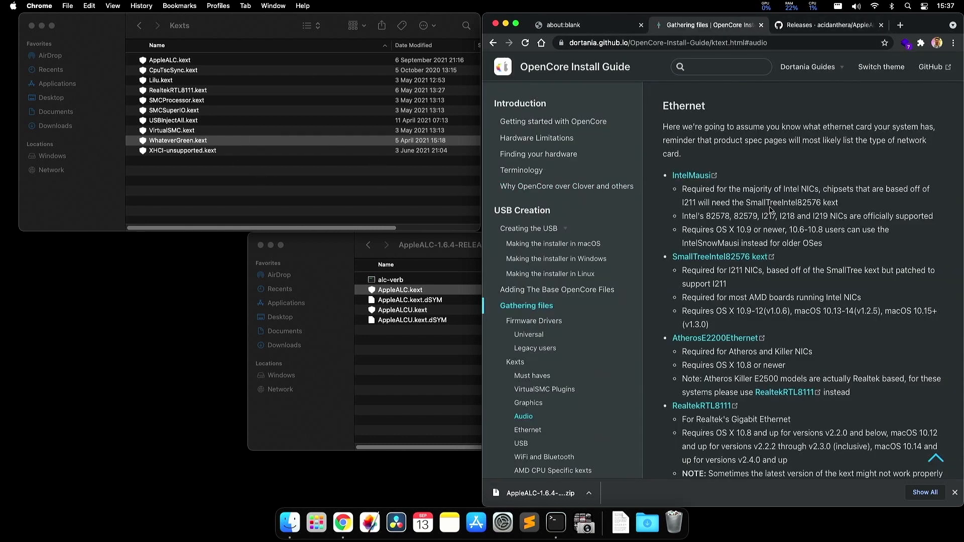
- Go up from the Kexts folder to the OC folder and review its files and folders, including config.plist, OpenCore.efi, ACPI and Kexts
click(300, 209)
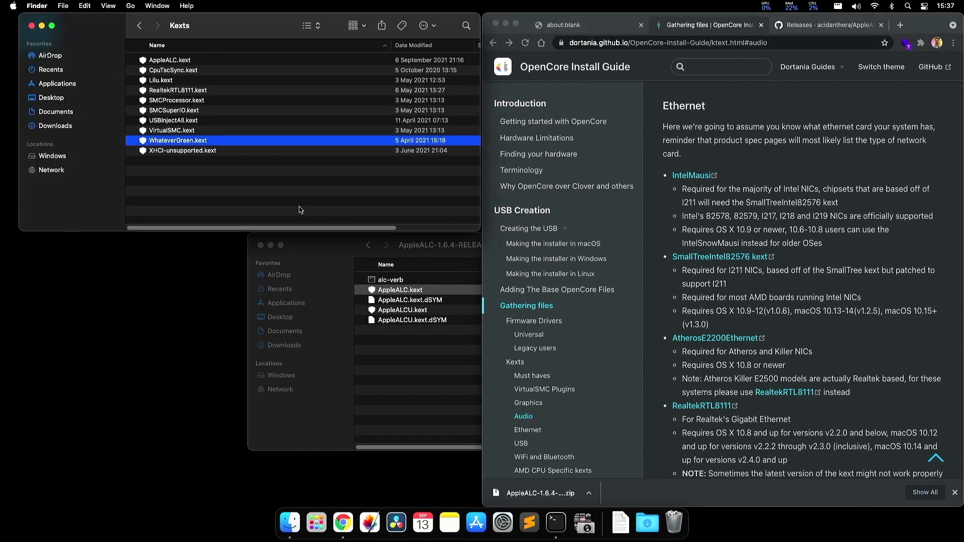
key(super+Up)
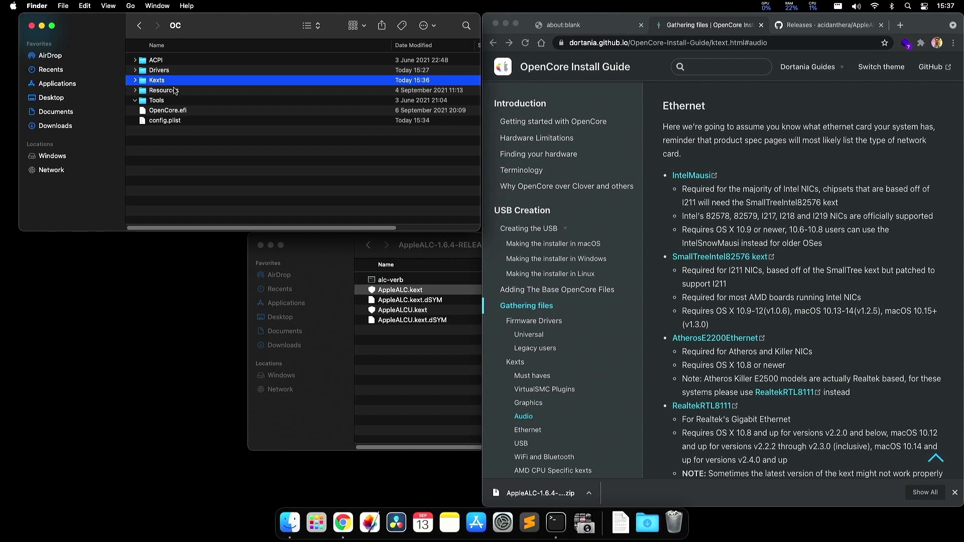
click(160, 120)
click(162, 111)
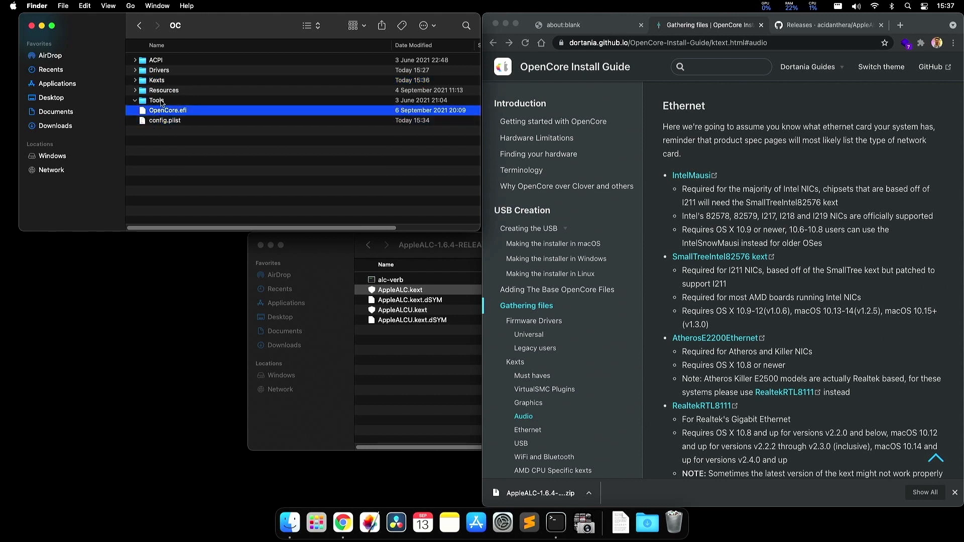
click(161, 61)
click(162, 81)
- Go up to the Desktop folder and rename the "EFI - OC 069" folder to EFI
key(super+Up)
key(super+Up)
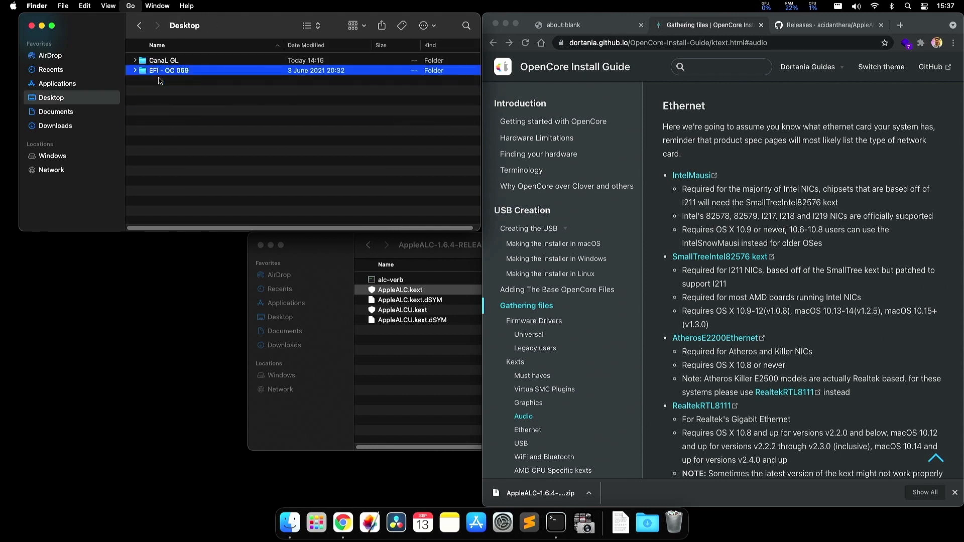
key(Return)
key(Right)
key(BackSpace)
key(BackSpace)
key(BackSpace)
key(BackSpace)
key(BackSpace)
key(BackSpace)
key(BackSpace)
key(BackSpace)
key(BackSpace)
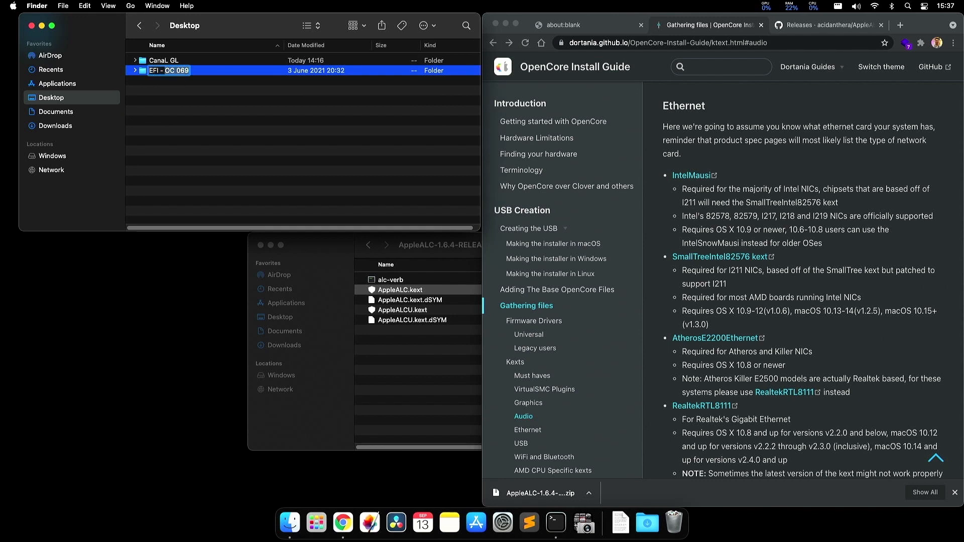
key(Return)
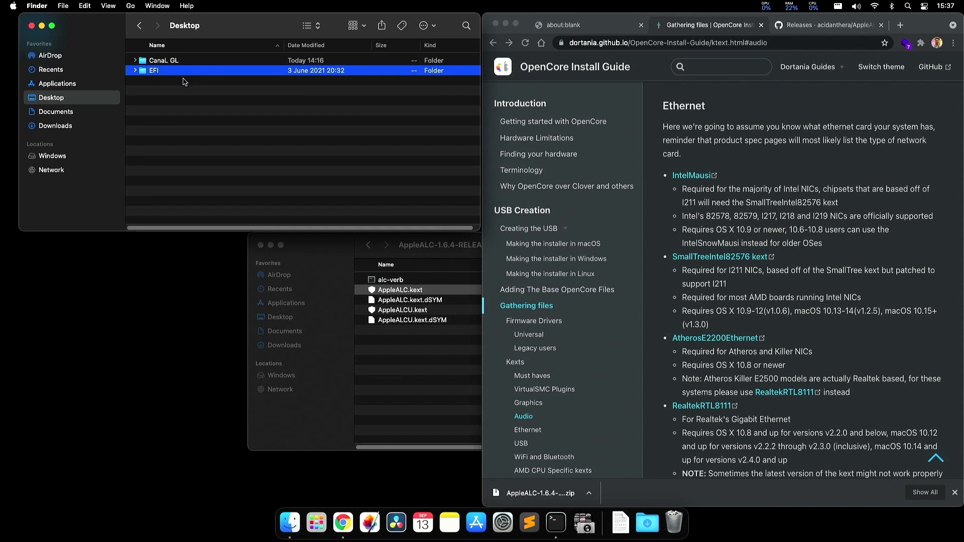
click(195, 110)
click(158, 71)
click(868, 196)
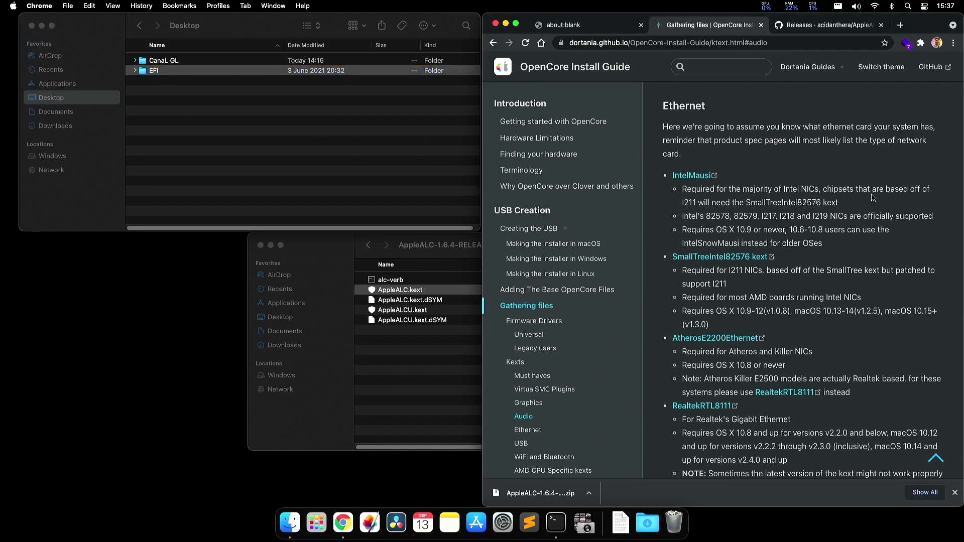